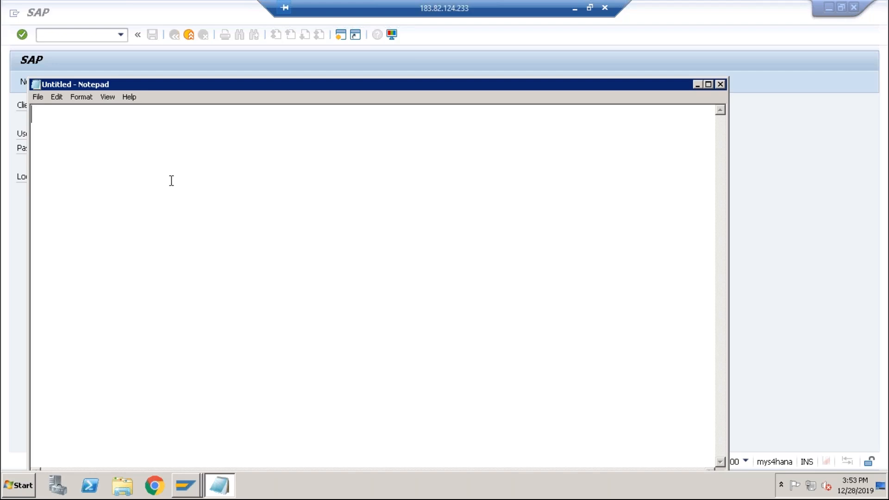
Write two lines in Notepad: "List of RM (BOM)" and "List of Activities (Routing)".
type("List of RM (BOM)")
key("Return")
type("List o")
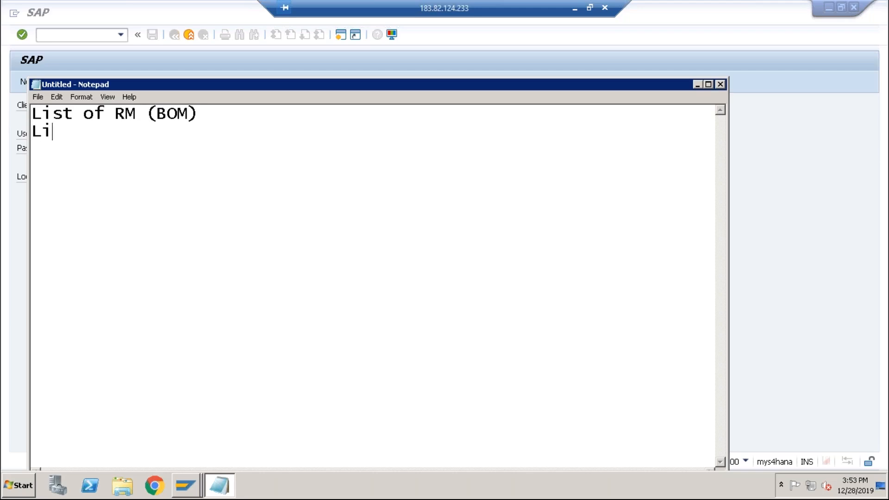
type("f Activitie")
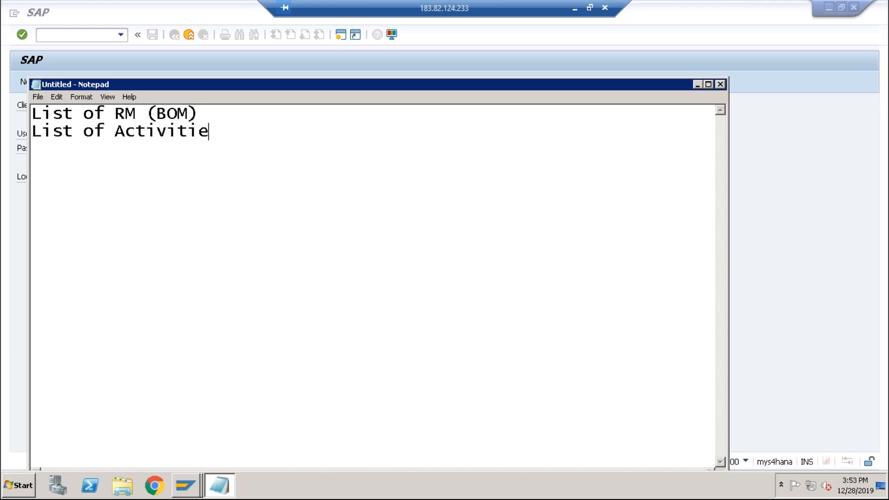
type("s (Routi")
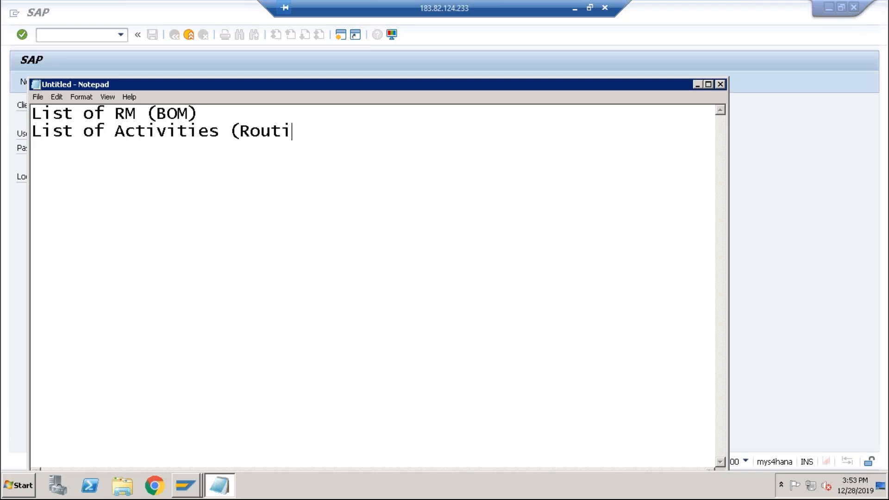
type("ng)")
Highlight the terms RM, (BOM) and Activities in the notes to point them out.
left_click(201, 115)
left_click(327, 132)
left_click_drag(115, 114, 138, 114)
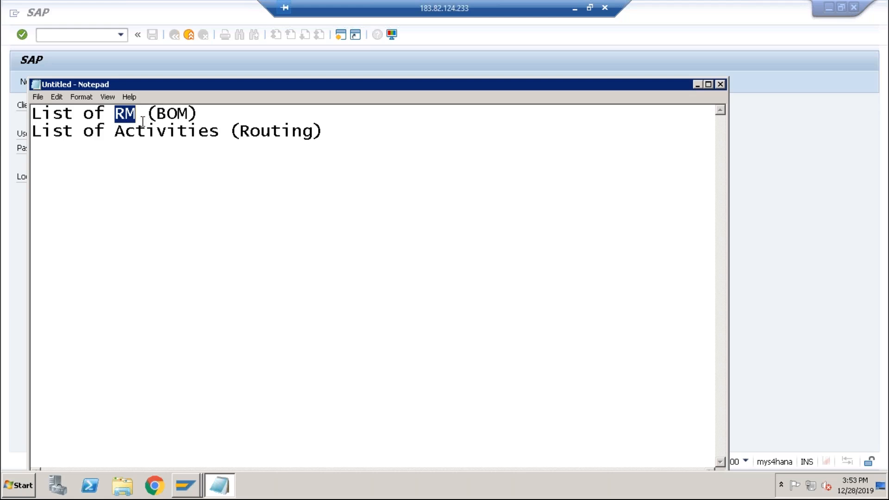
left_click_drag(146, 114, 200, 114)
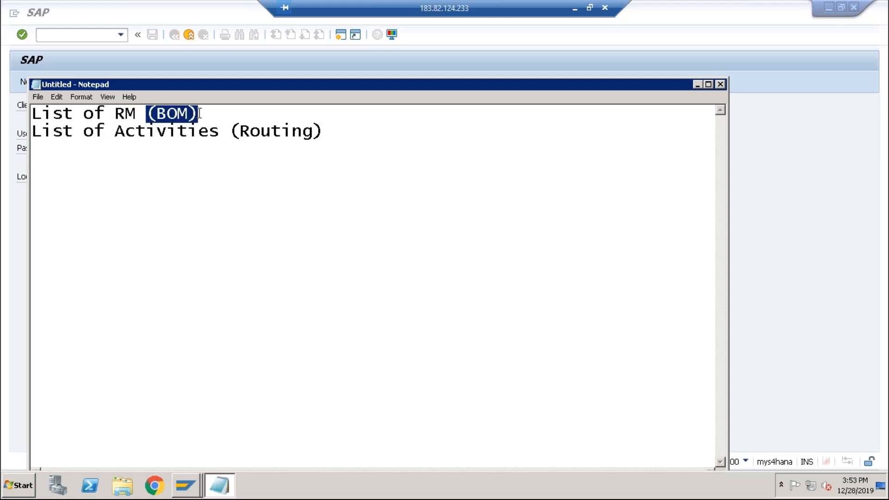
left_click(118, 131)
key("shift+Right")
key("shift+Right")
key("shift+Right")
key("shift+Right")
key("shift+Right")
key("shift+Right")
key("shift+Right")
key("shift+Right")
key("shift+Right")
key("shift+Right")
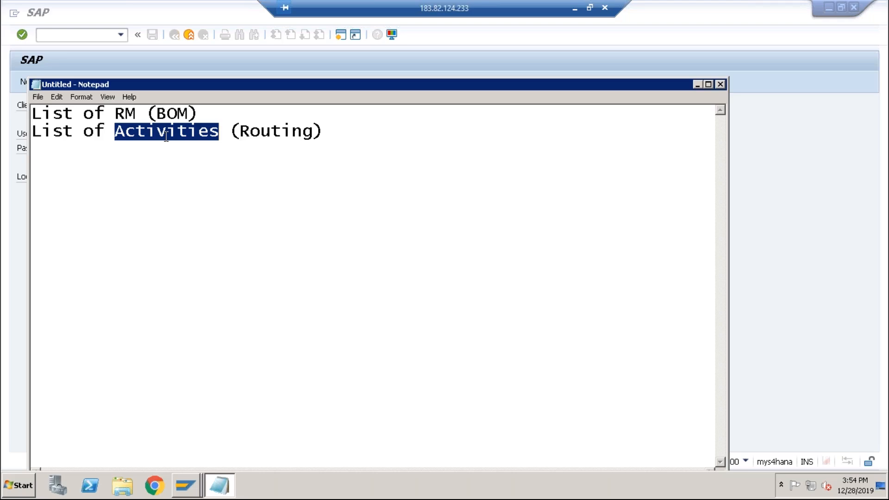
left_click(241, 132)
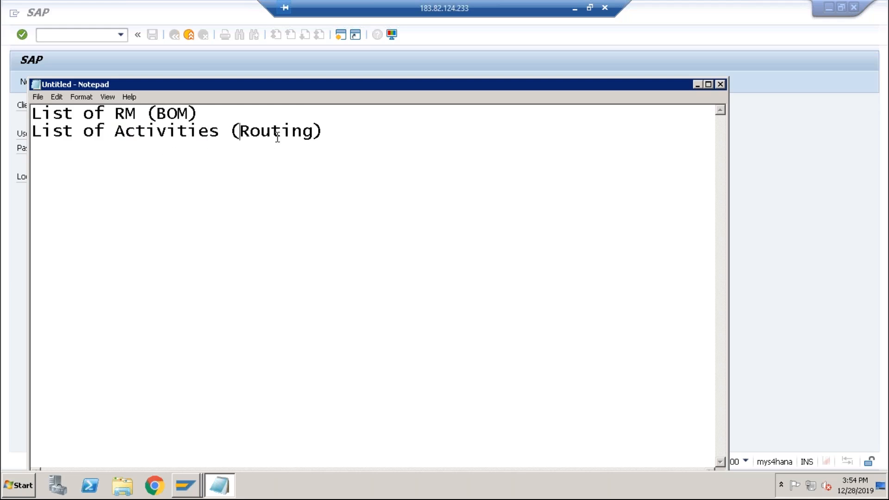
Minimize Notepad and log on to SAP with the user name and account password.
left_click(697, 85)
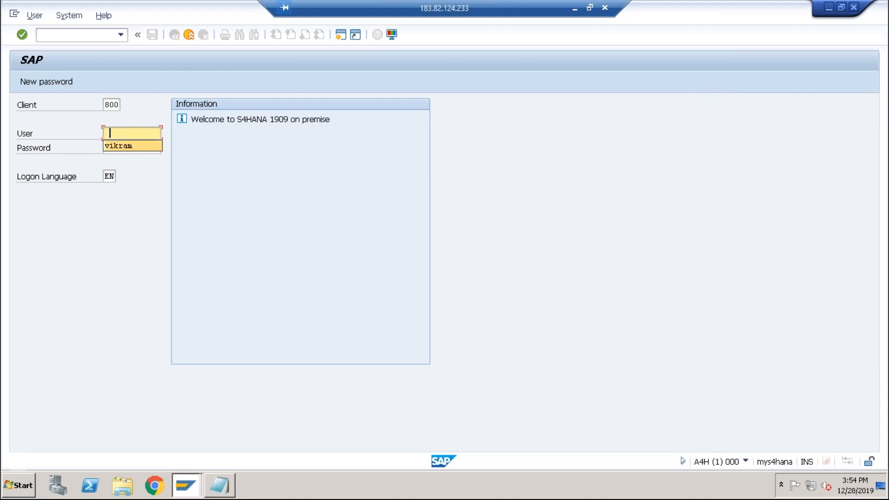
type("vikram")
key("Tab")
type("******")
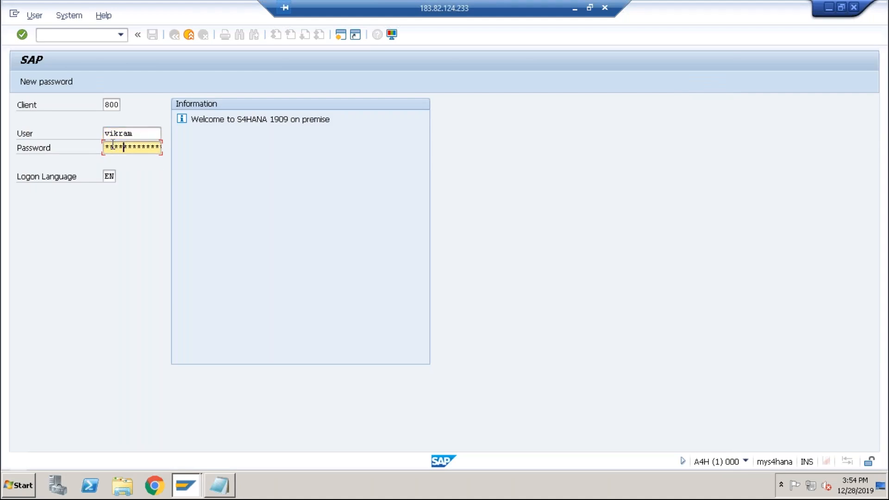
type("***")
key("Return")
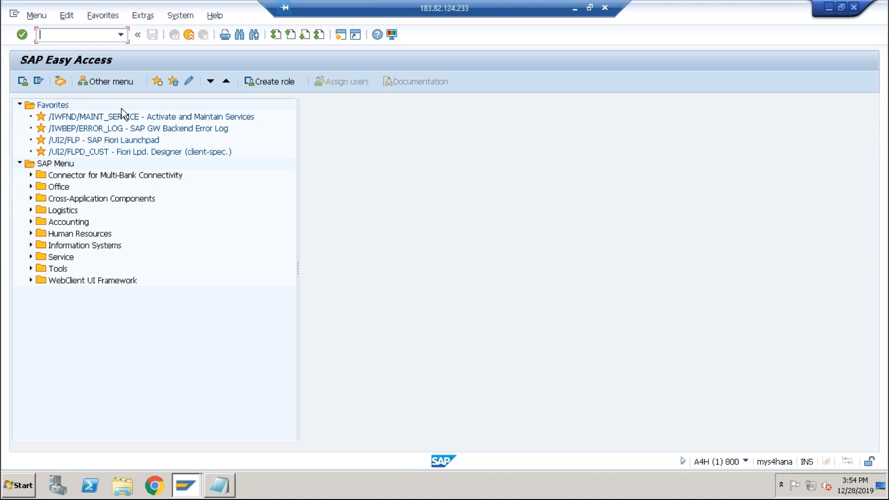
Open transaction CS03 and display the BOM of material DESKTOP in plant ABCS with BOM usage 1.
type("cs03")
key("Return")
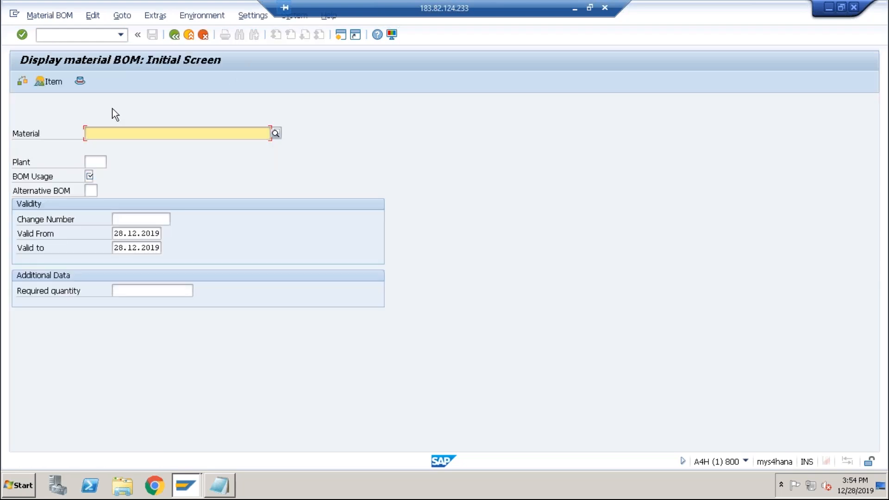
left_click(116, 128)
left_click(111, 144)
left_click(92, 162)
left_click(99, 174)
left_click(92, 176)
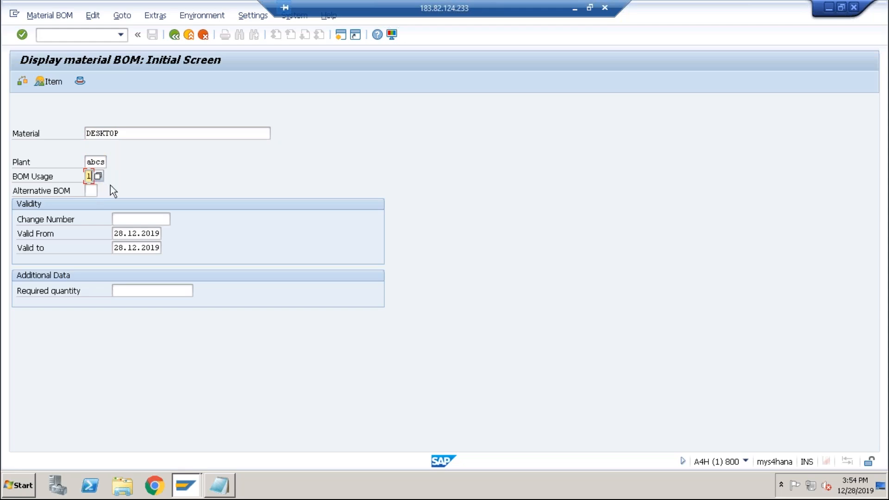
key("Return")
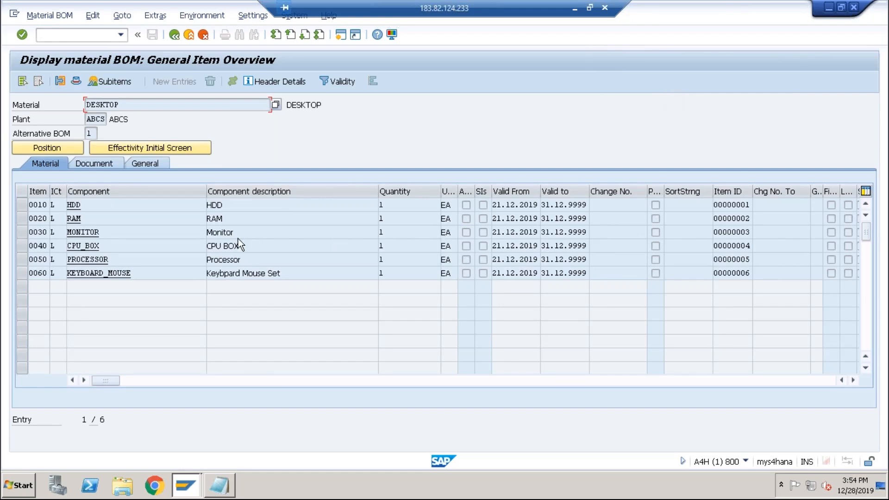
Examine the DESKTOP BOM component list, then return to the initial screen.
left_click(82, 208)
left_click(84, 218)
left_click(112, 240)
left_click_drag(134, 107, 80, 109)
left_click(174, 35)
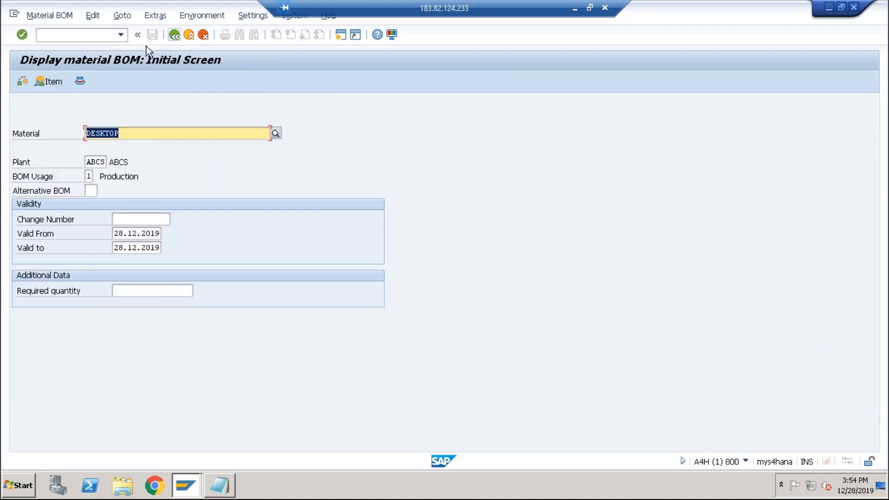
Open transaction CR03 and browse the list of work centers in plant ABCS, then close it.
left_click(80, 35)
type("/ncr03")
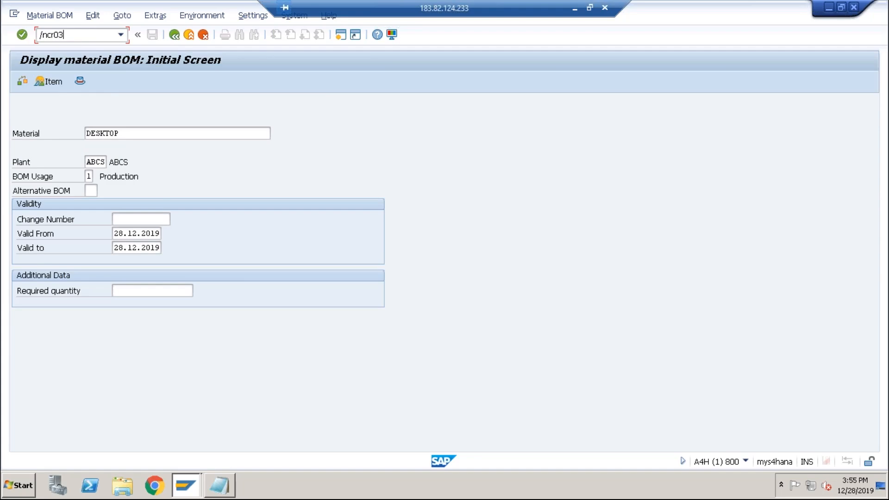
key("Return")
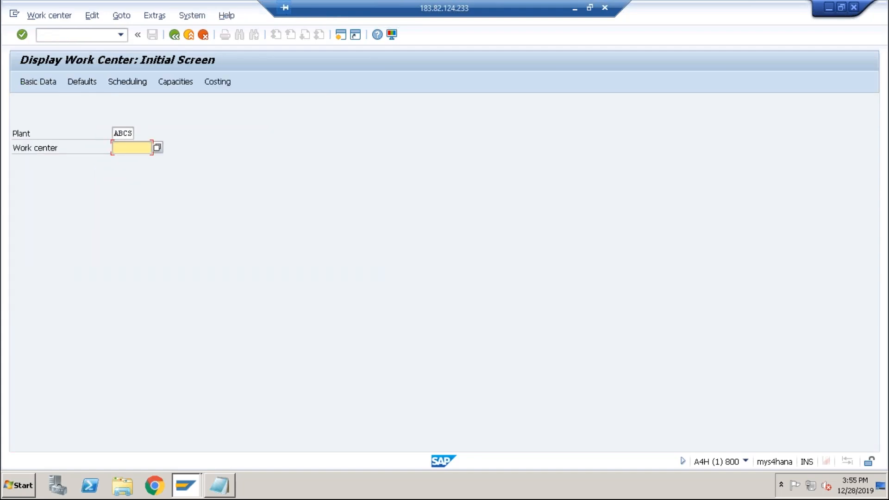
left_click(158, 147)
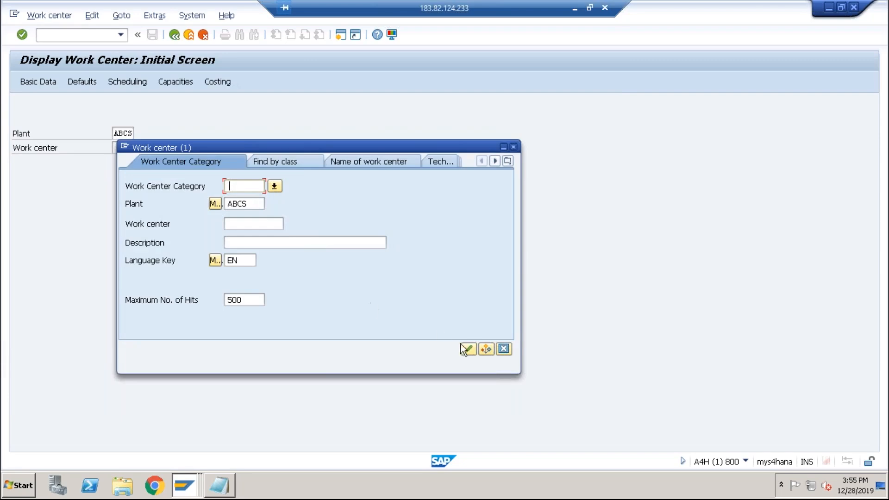
left_click(468, 349)
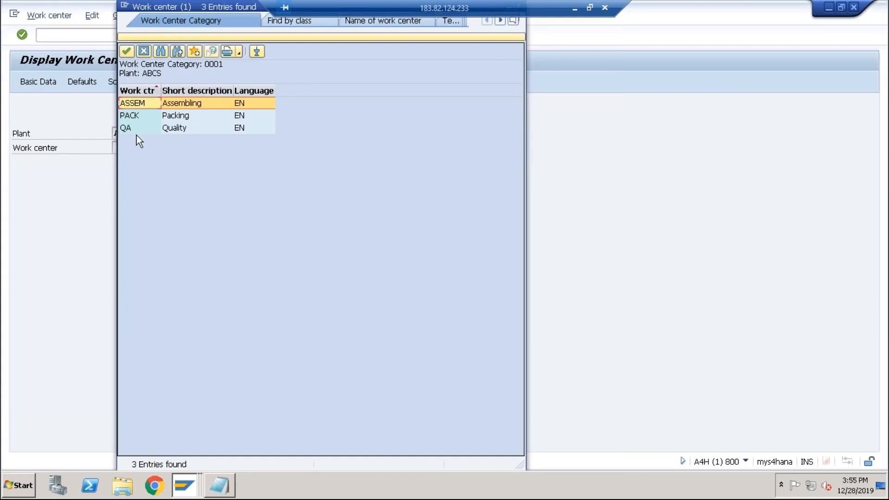
left_click_drag(214, 9, 206, 88)
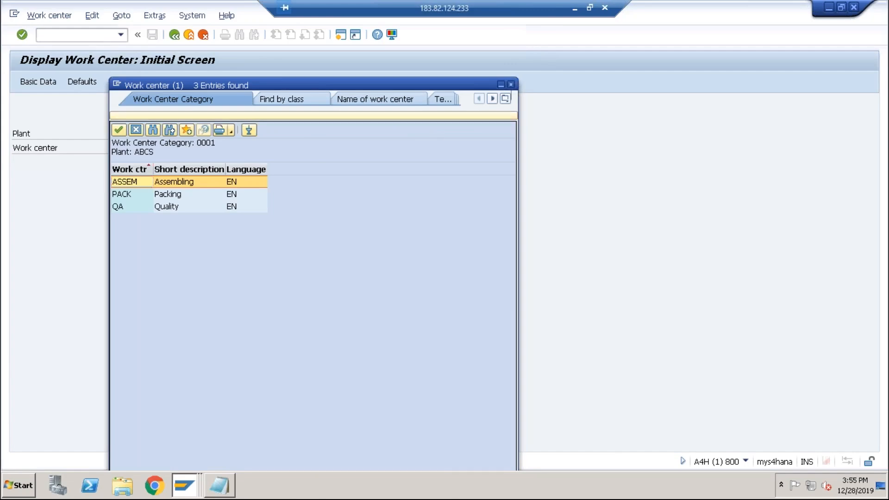
left_click(512, 84)
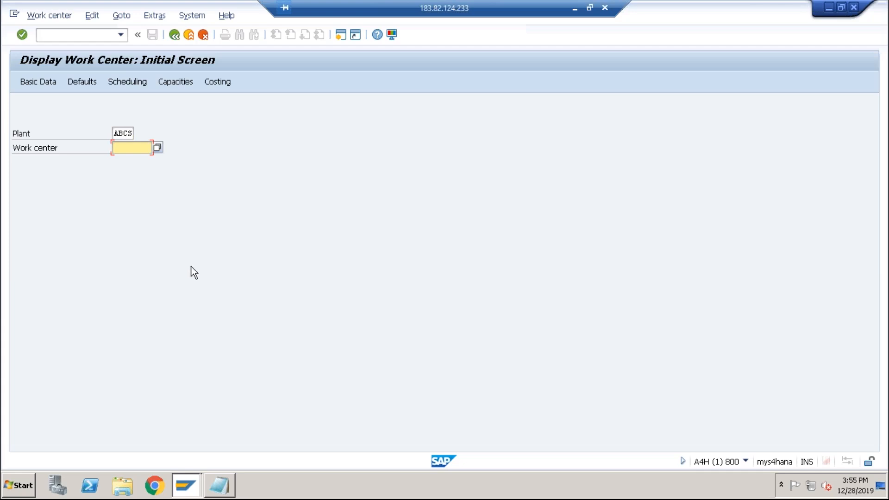
Open Standard Routings CA03 - Display from the Production master data menu and display routings for material DESKTOP, plant ABCS.
left_click(189, 36)
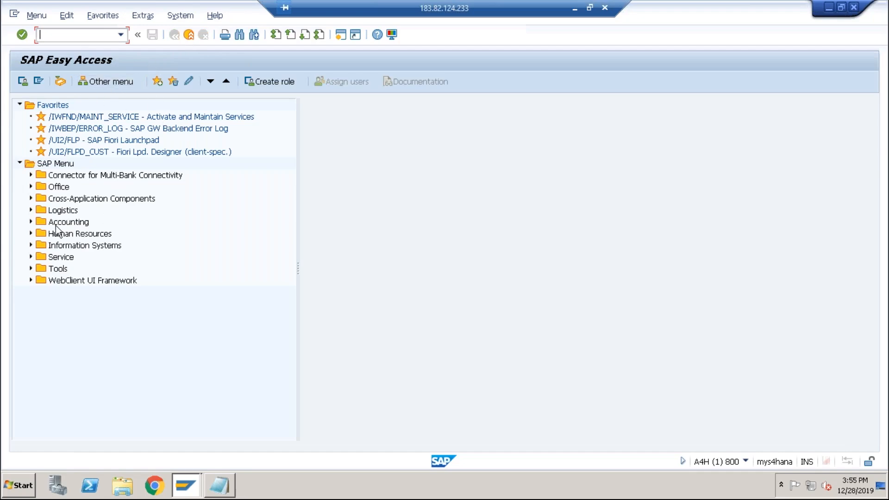
left_click(31, 211)
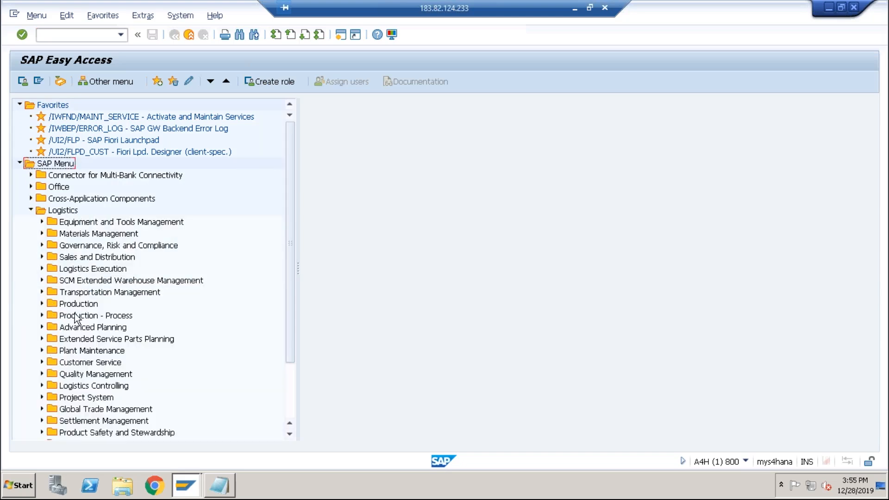
left_click(42, 303)
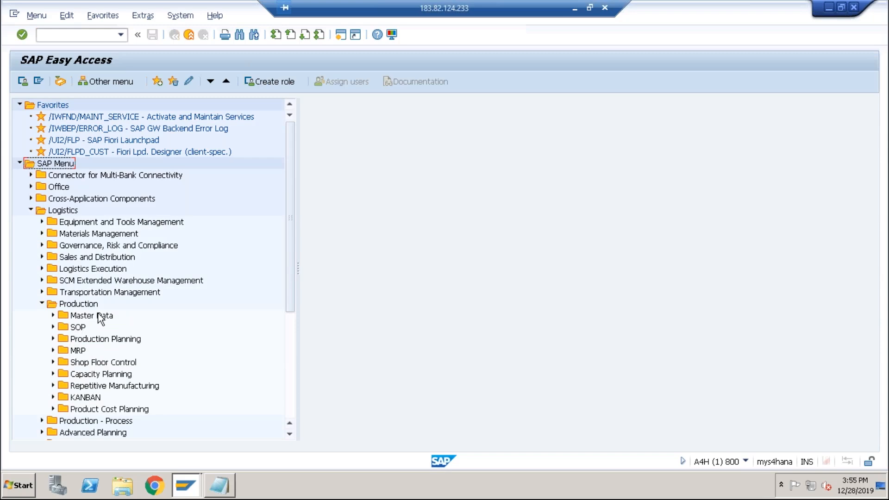
left_click(53, 315)
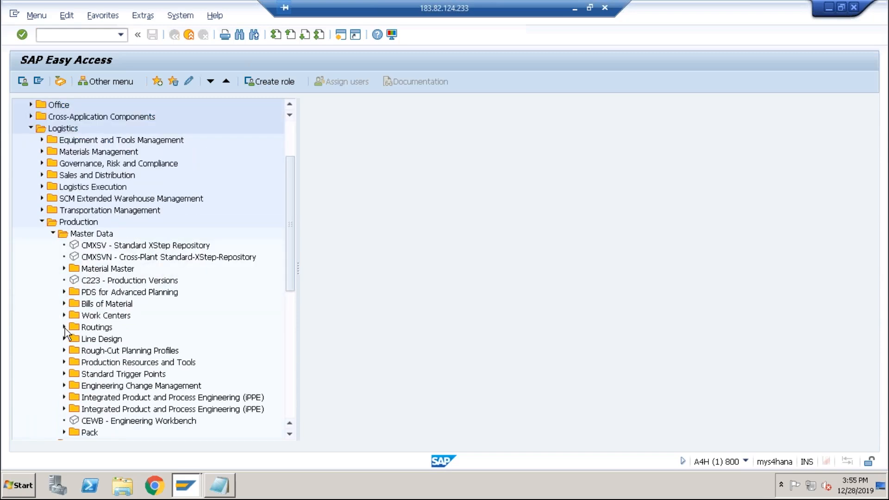
left_click(65, 327)
left_click(75, 339)
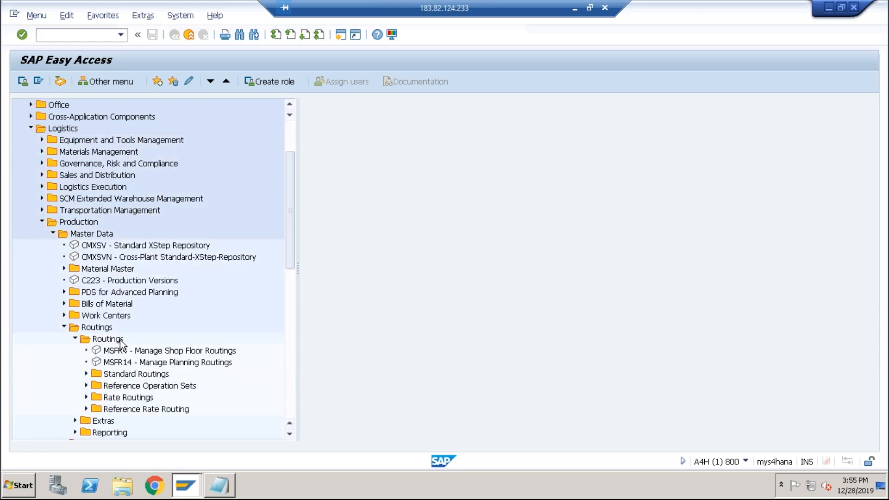
left_click(85, 374)
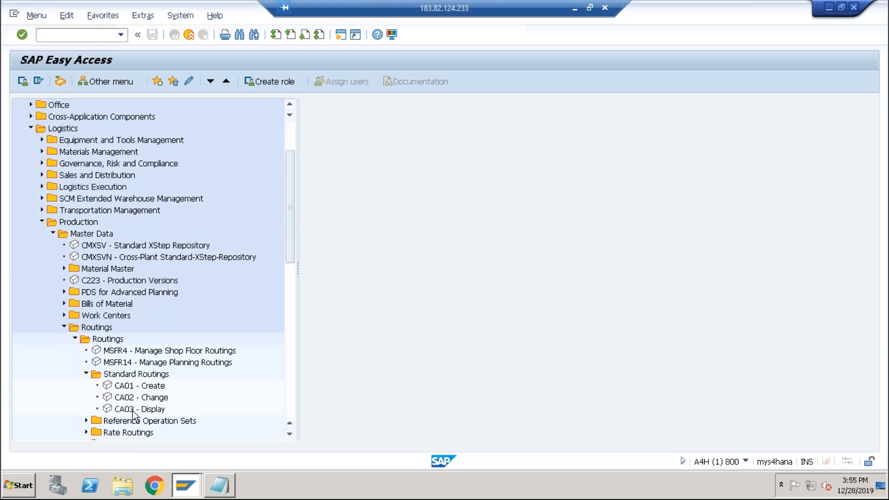
double_click(133, 409)
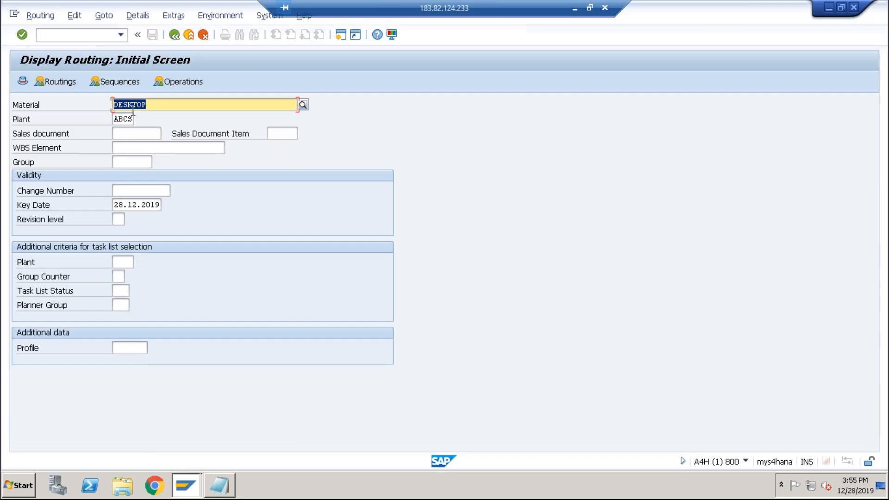
left_click(135, 120)
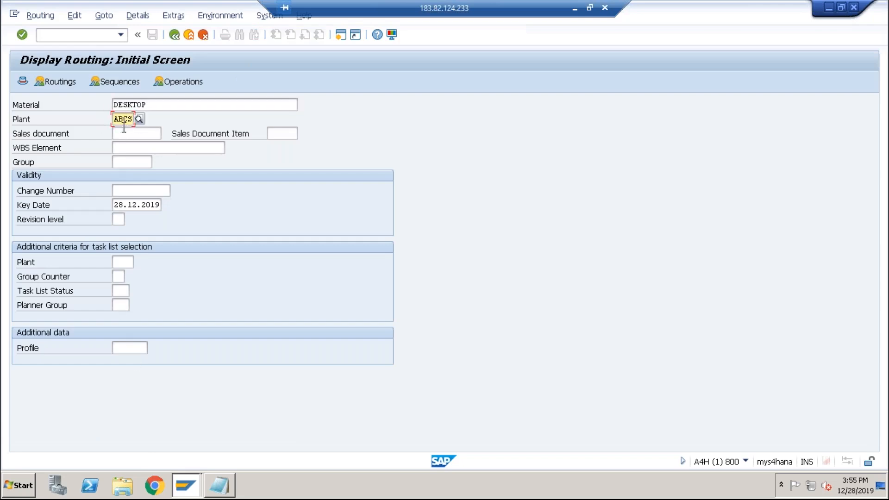
left_click(68, 85)
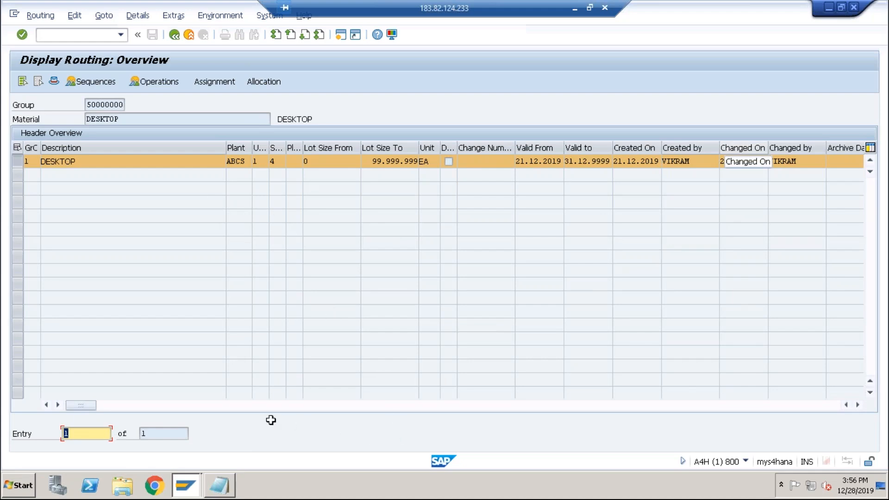
Scroll through the routing header details, then open the routing's operation overview.
left_click(179, 406)
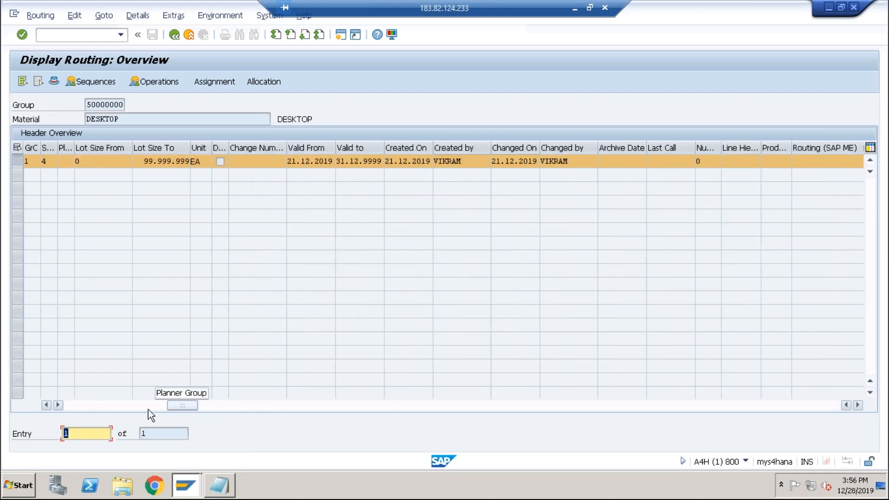
left_click(172, 161)
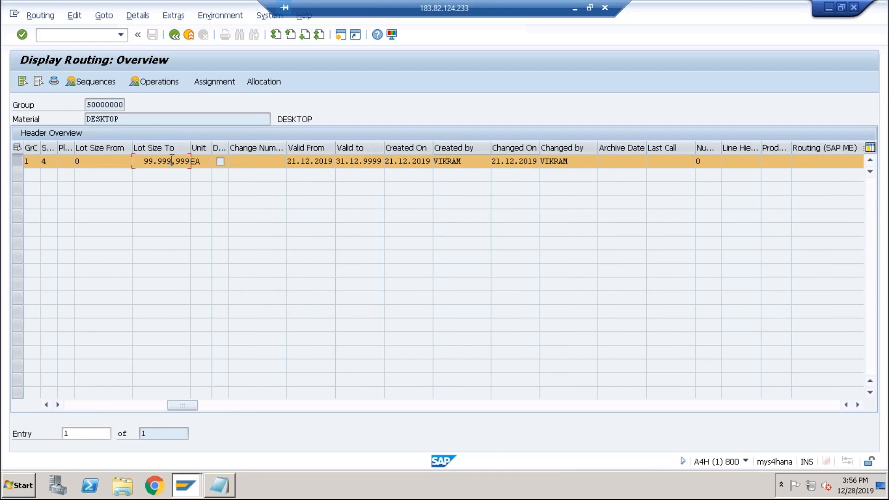
left_click(176, 83)
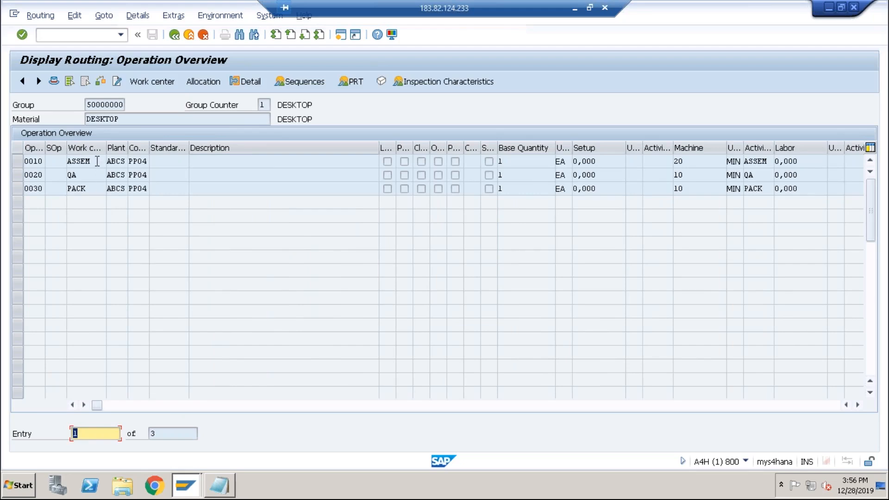
Examine each operation's work center, machine time and activity type.
left_click(96, 161)
left_click(90, 175)
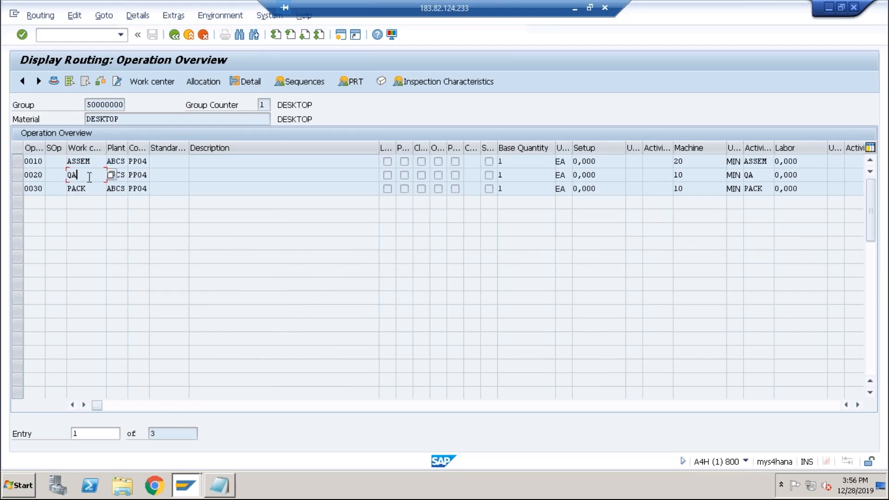
left_click(90, 190)
left_click(701, 161)
double_click(684, 161)
left_click_drag(769, 161, 660, 190)
left_click(752, 175)
left_click_drag(763, 192, 716, 193)
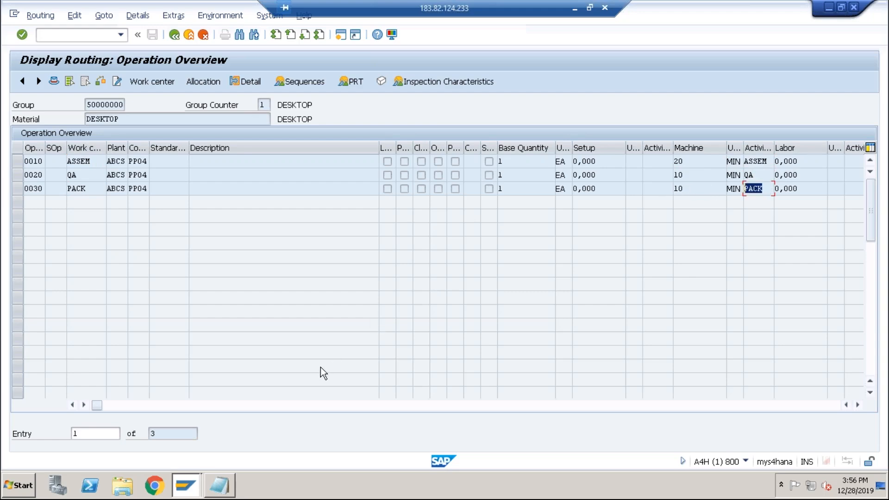
Launch Excel and open the recovered Book1 workbook, then close the document recovery pane.
left_click(21, 487)
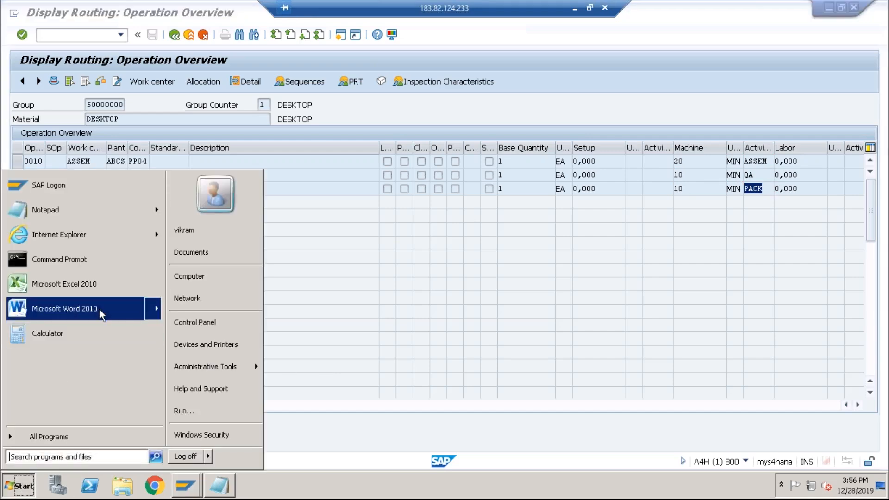
left_click(95, 289)
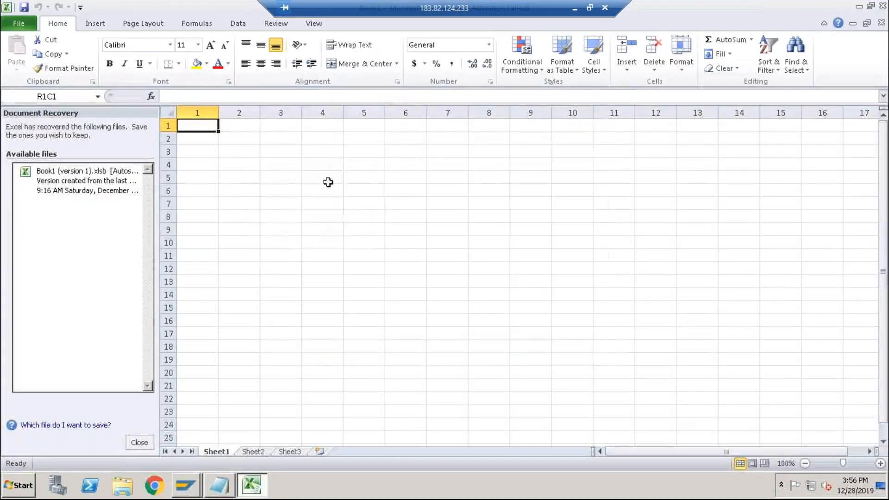
left_click(564, 365)
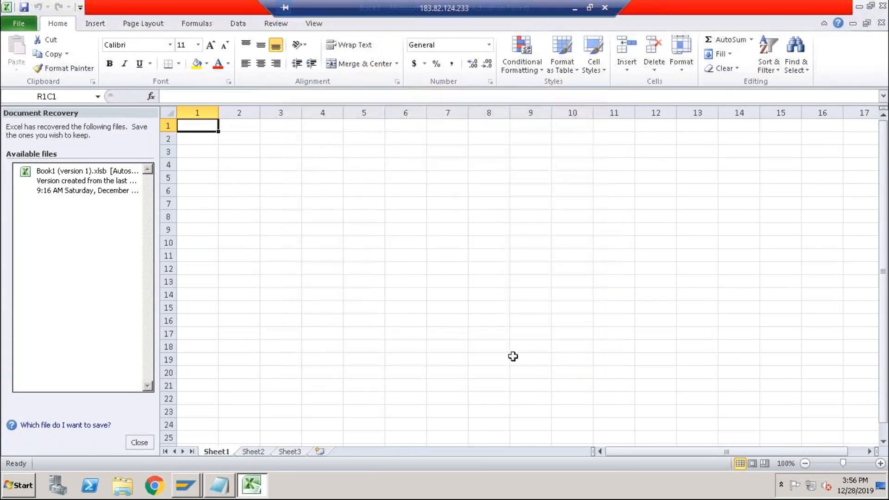
left_click(82, 187)
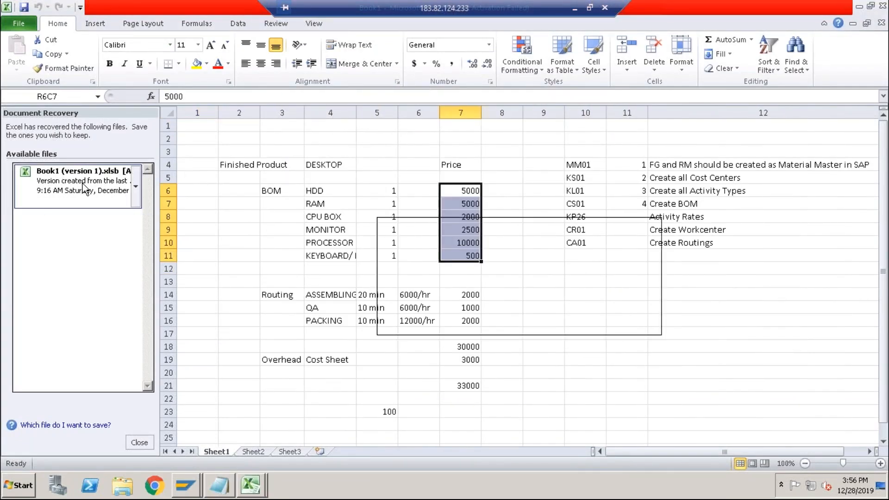
left_click(140, 442)
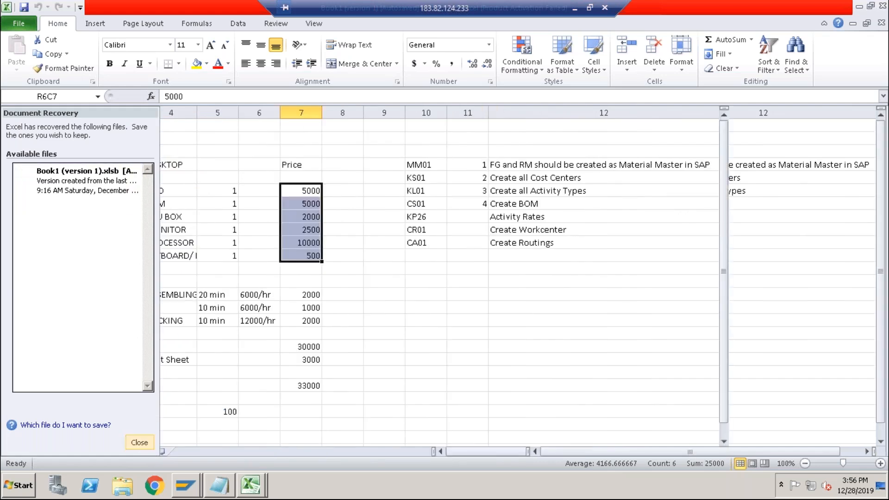
Review the worksheet's BOM components, routing operations, operation times and hourly rates for DESKTOP.
left_click(243, 256)
left_click_drag(153, 193, 162, 258)
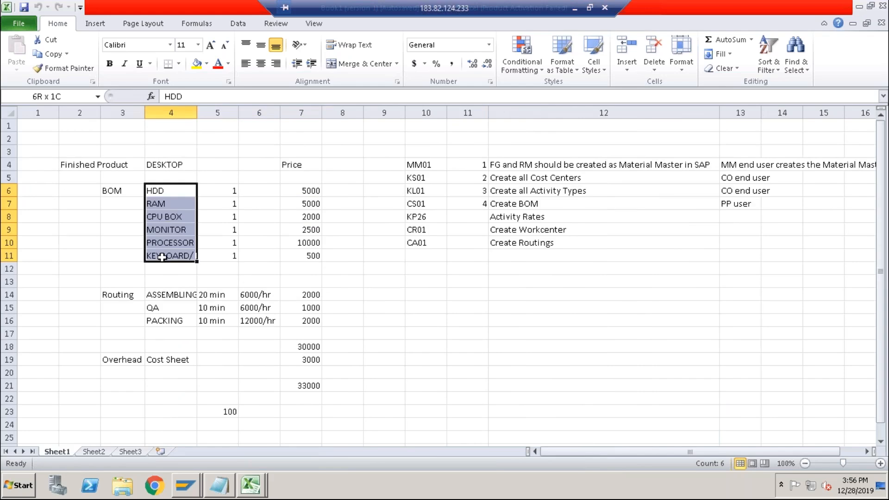
left_click_drag(159, 297, 158, 324)
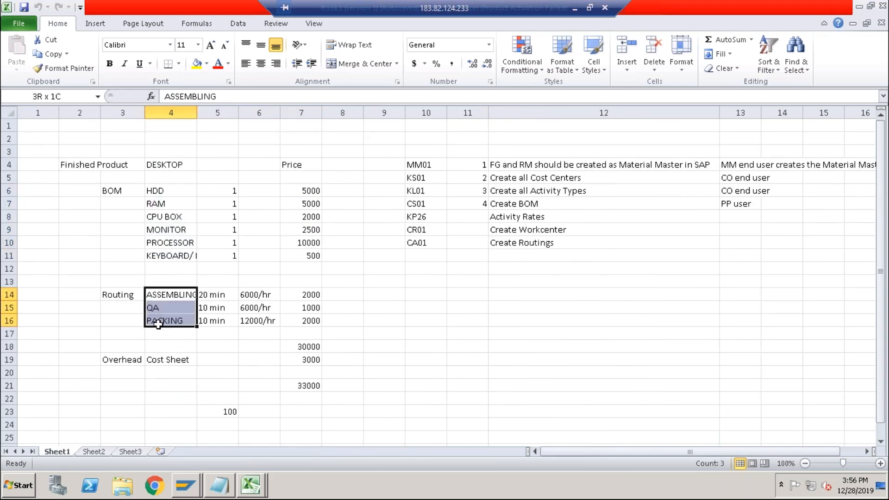
left_click_drag(253, 295, 252, 318)
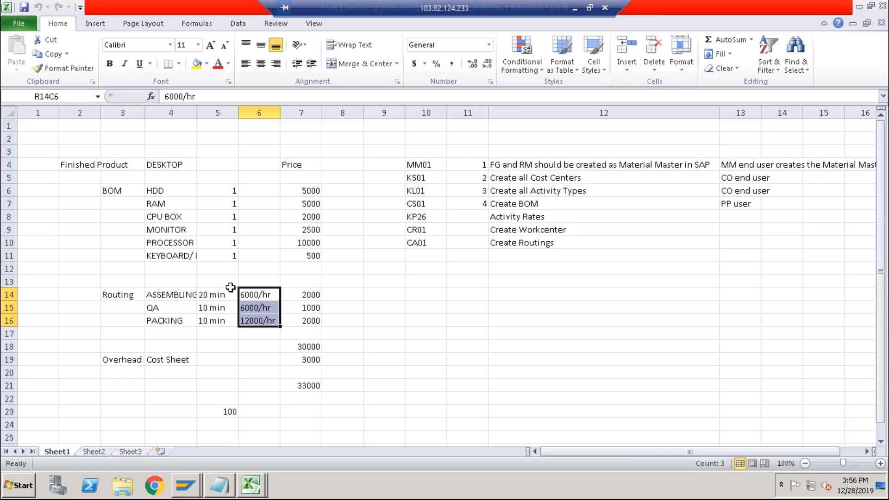
left_click(174, 297)
left_click(211, 295)
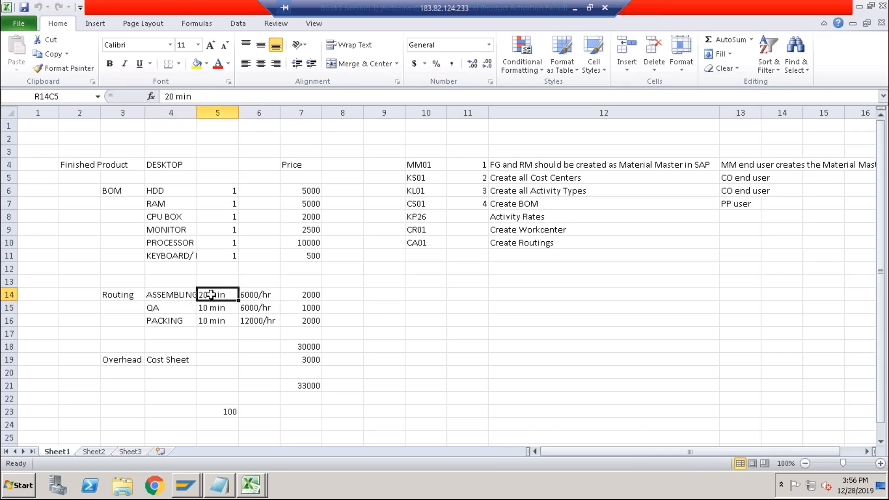
left_click(311, 293)
left_click(263, 295)
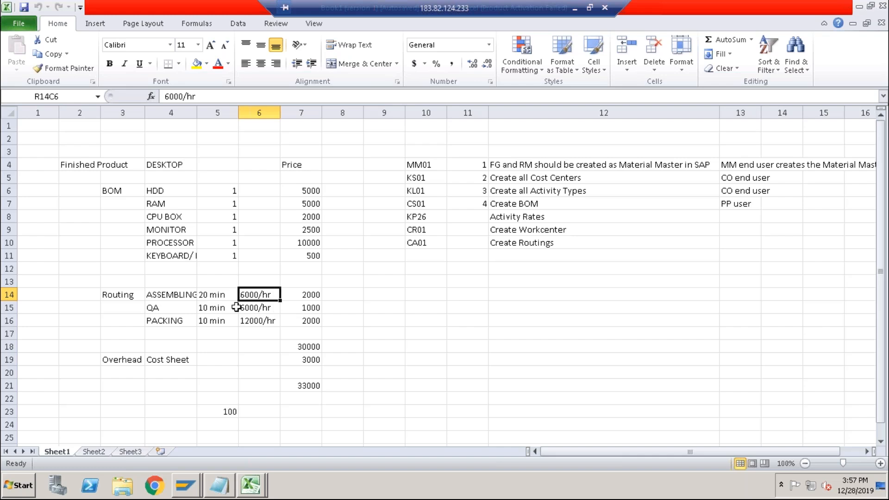
left_click(174, 295)
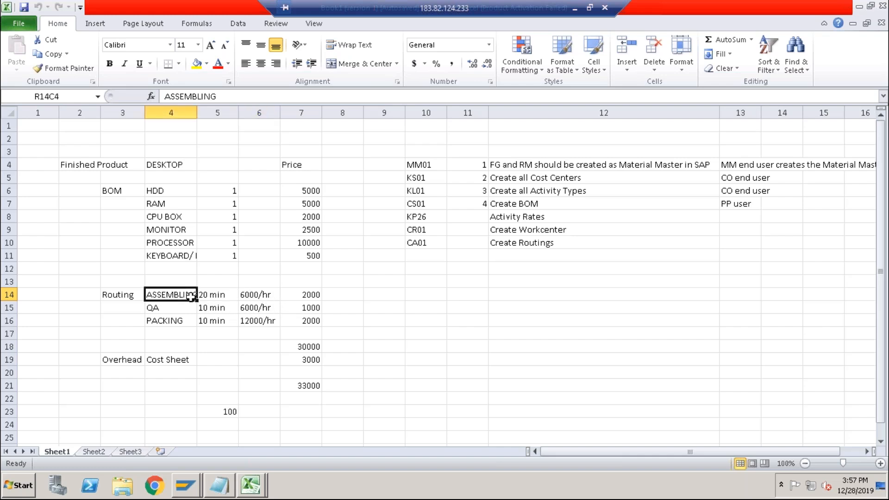
left_click(208, 298)
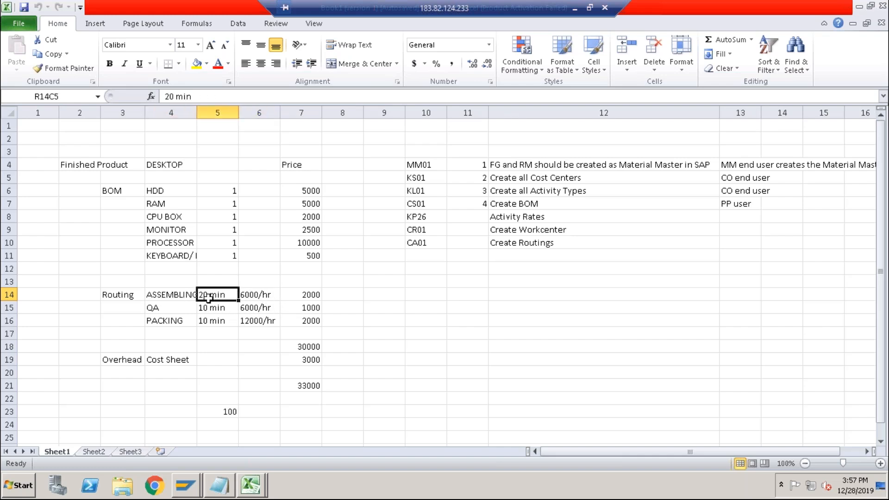
Return to SAP and start the activity type/price planning transaction KP26.
key("alt+Tab")
key("alt+Tab")
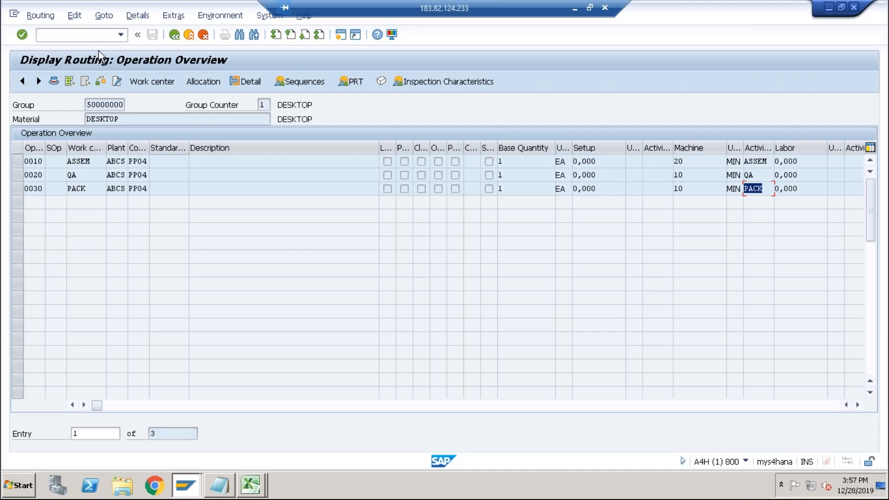
type("/nkp26")
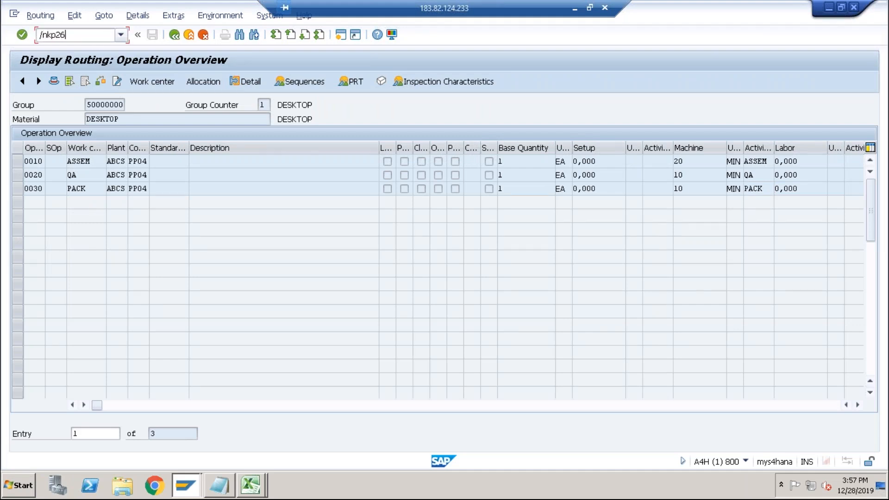
key("Return")
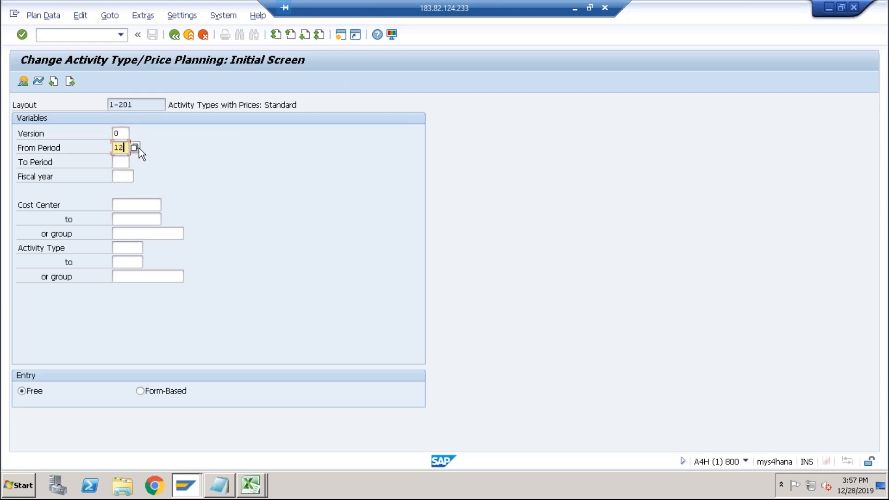
Enter period 12 to 12, fiscal year 2019, cost center ASSEM and activity type ASSEM on the planning screen.
type("12")
key("Tab")
type("2019")
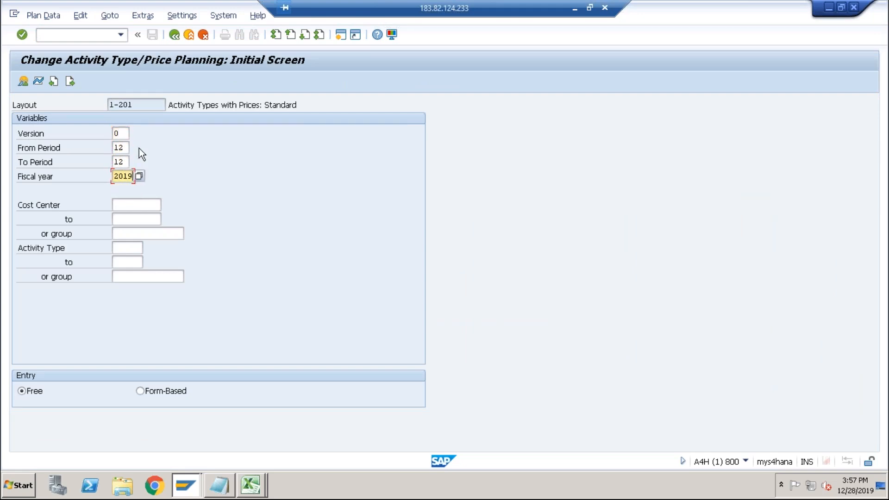
left_click(119, 204)
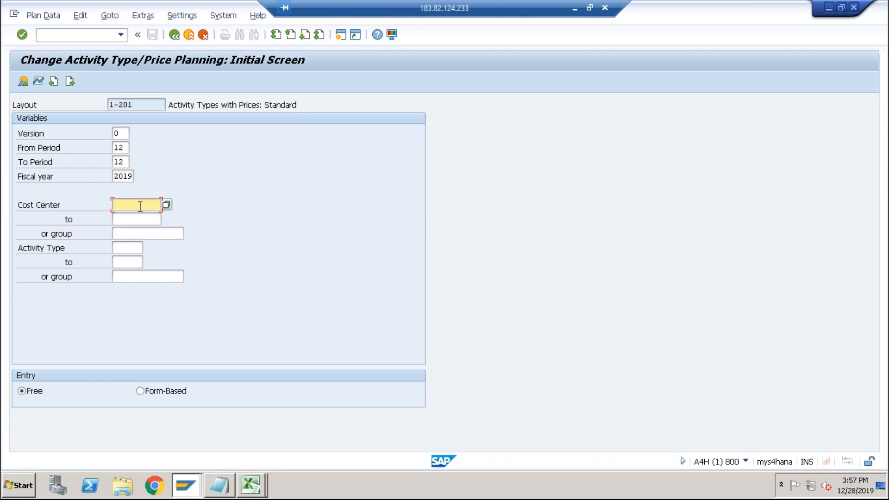
left_click(132, 249)
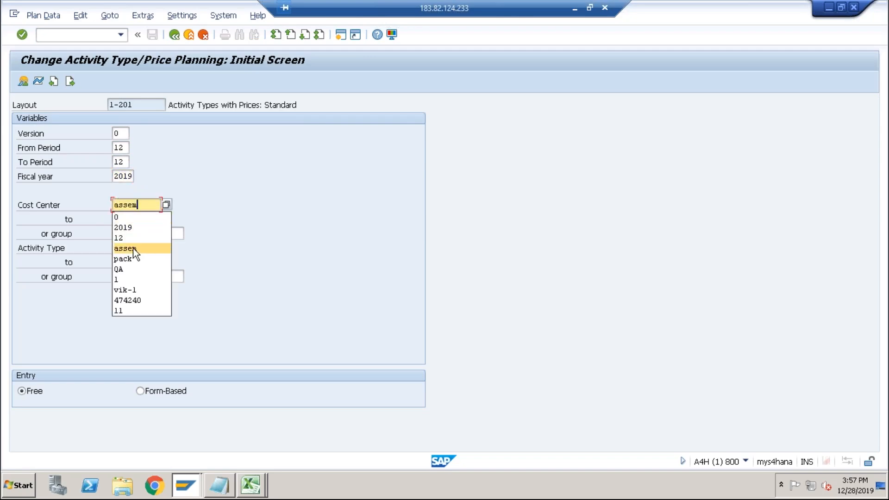
left_click(124, 250)
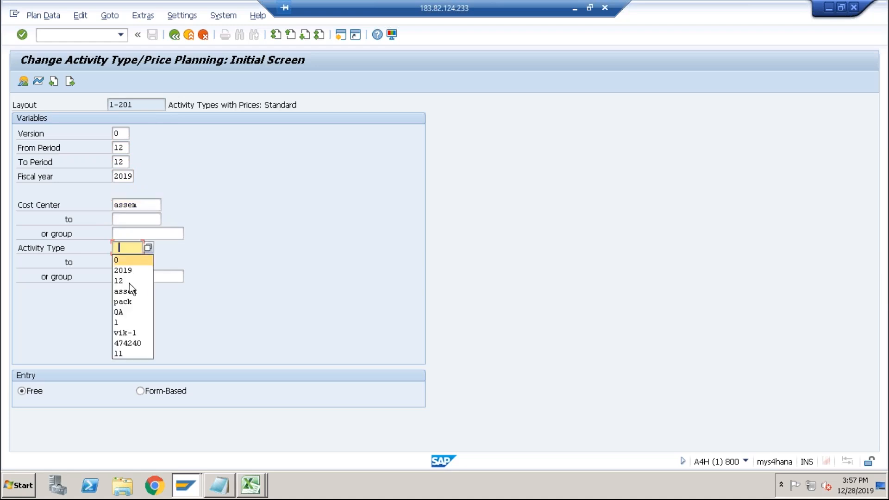
left_click(130, 291)
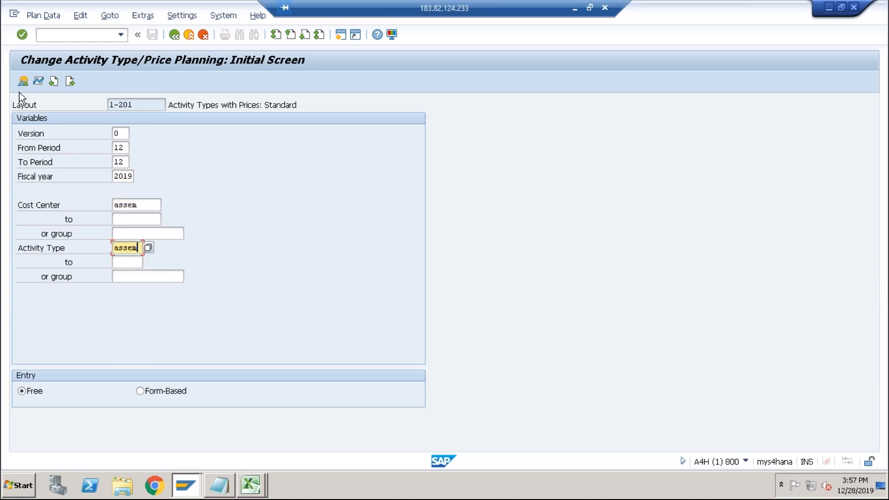
key("Return")
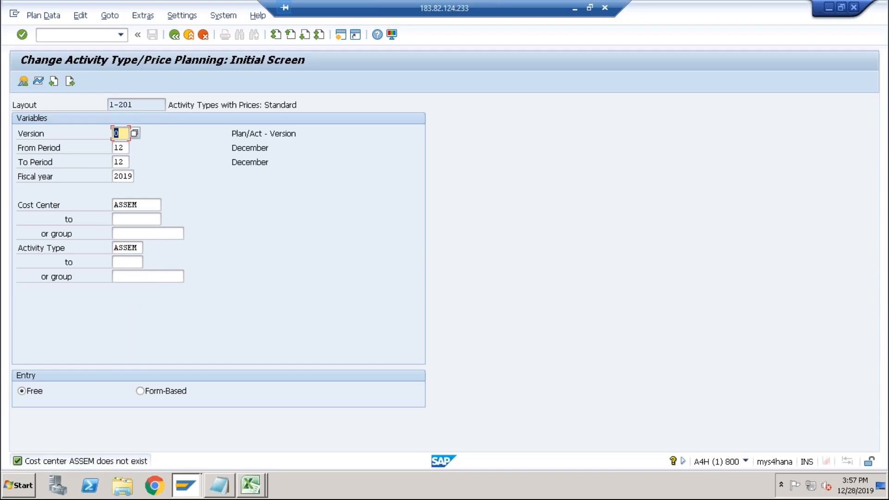
Open the cost center search help to browse the available cost centers, then close it.
left_click(143, 205)
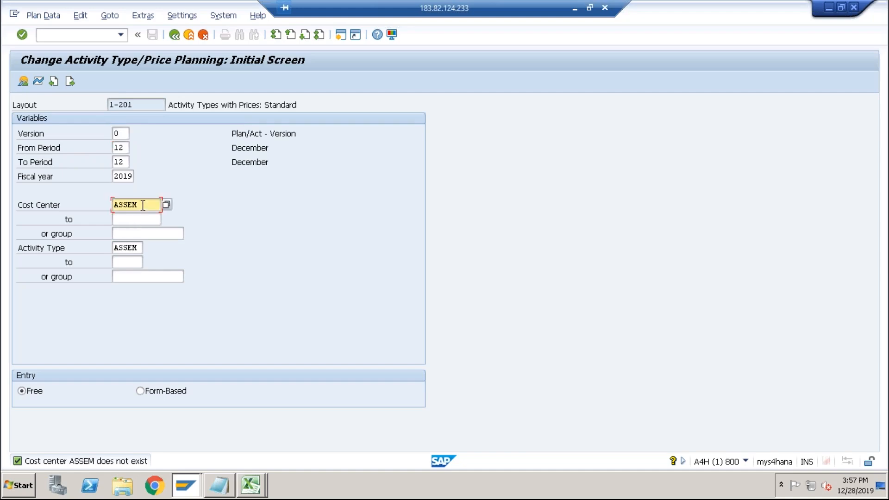
left_click(165, 204)
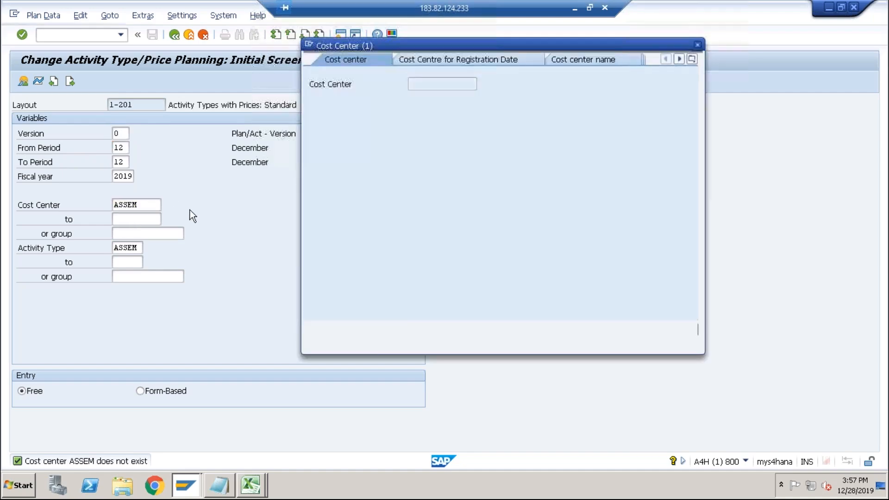
key("Return")
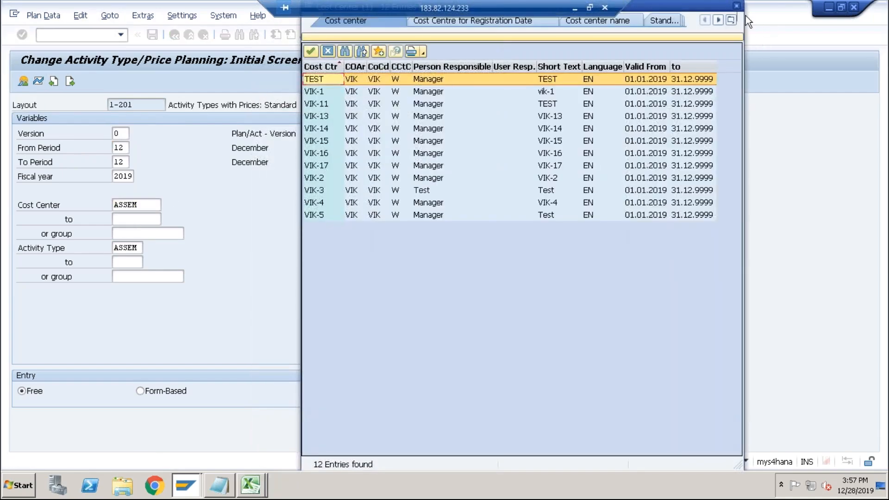
left_click(736, 7)
Set the controlling area to ABCS.
left_click(142, 16)
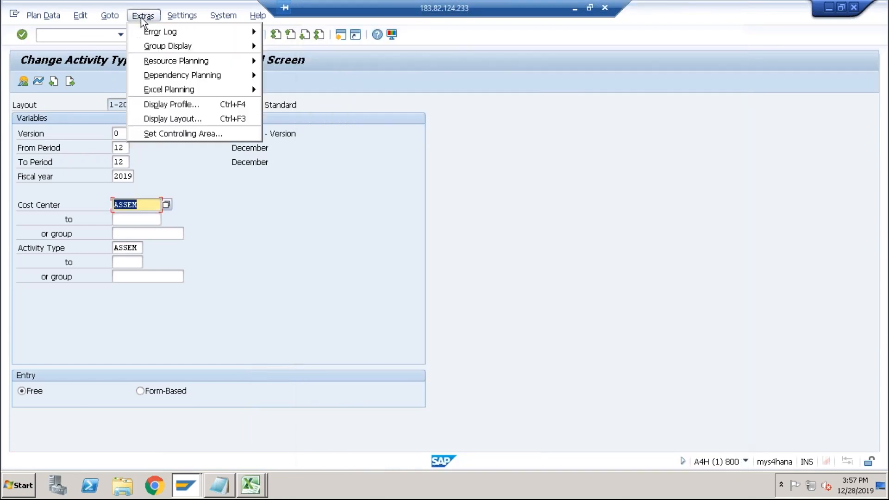
left_click(163, 134)
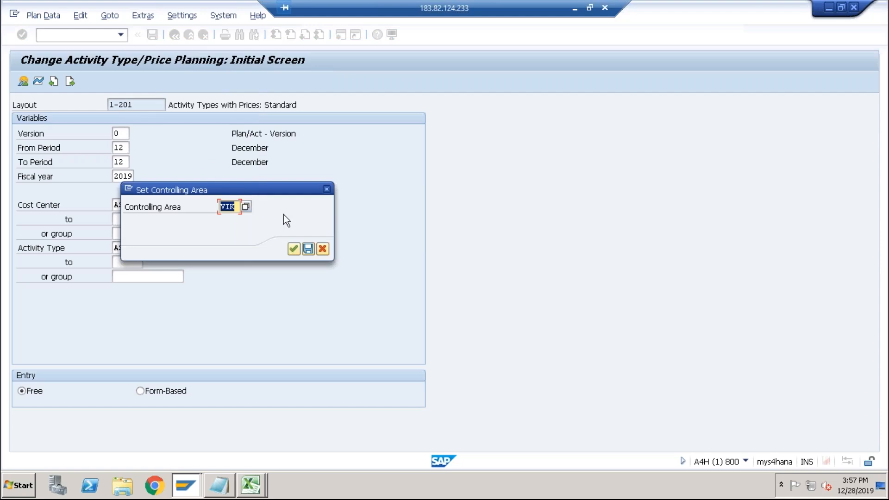
type("abco")
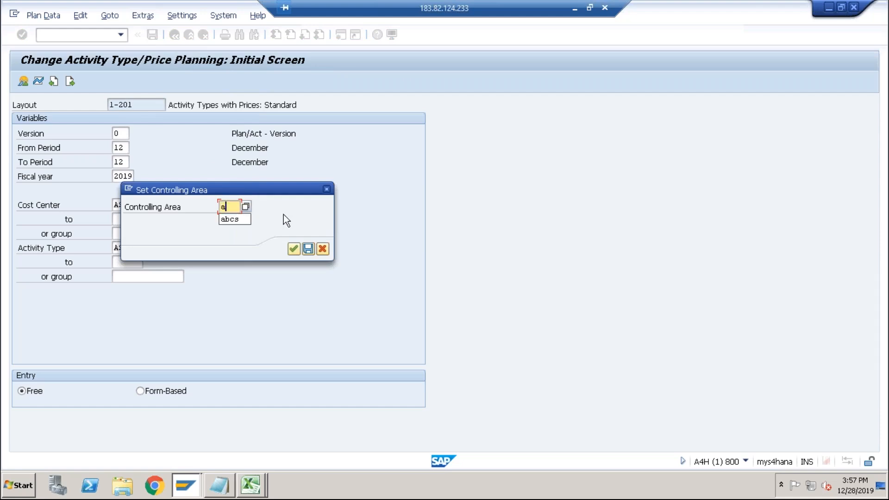
key("Return")
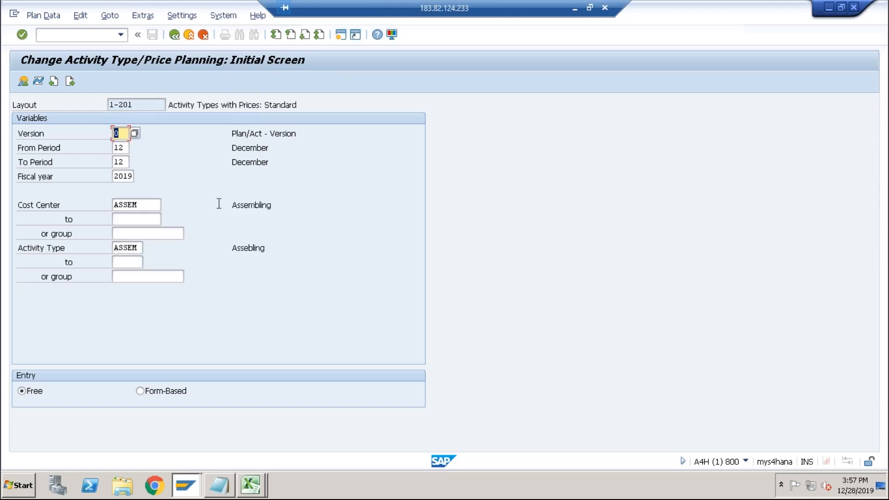
Open the planning overview for cost center ASSEM and examine the activity's fixed price.
left_click(22, 82)
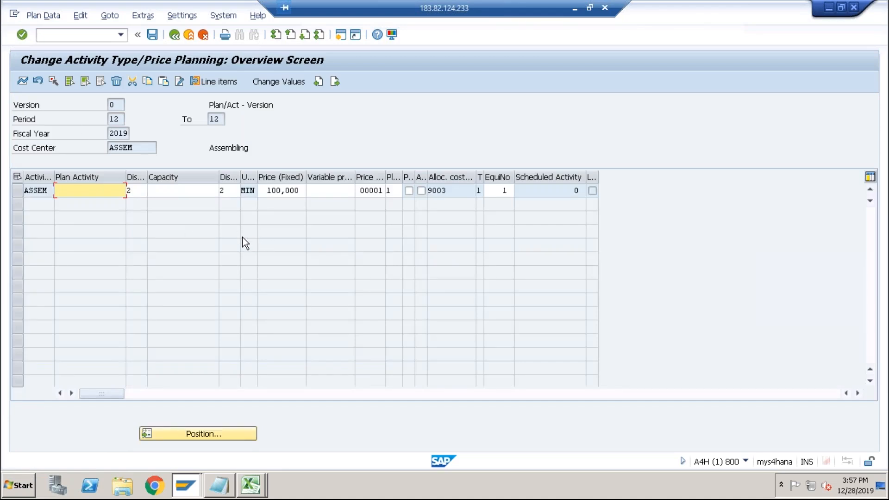
left_click(45, 194)
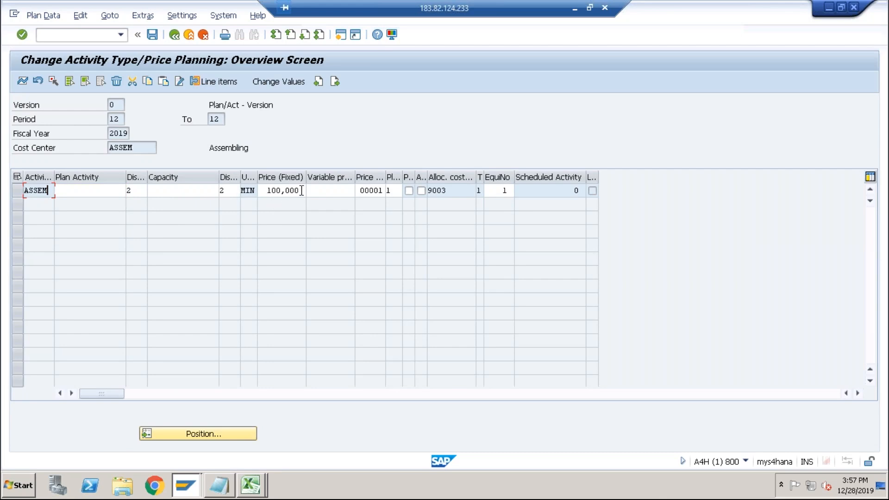
left_click_drag(301, 190, 260, 192)
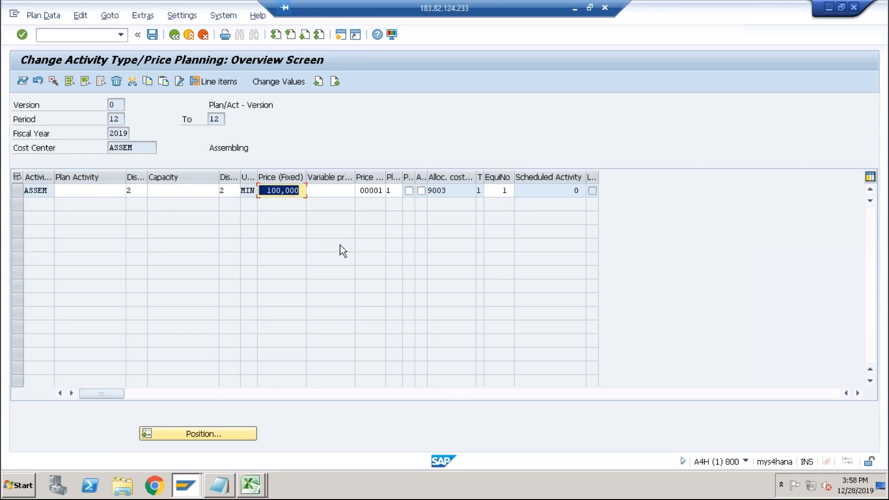
Switch between SAP and the worksheet to compare the ASSEM activity price with the worksheet's assembling rate.
key("alt+Tab")
key("alt+Tab")
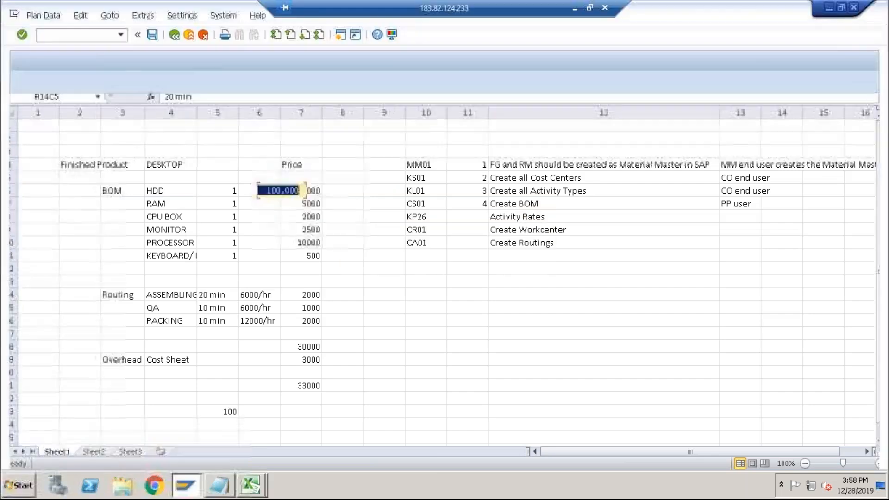
left_click(245, 190)
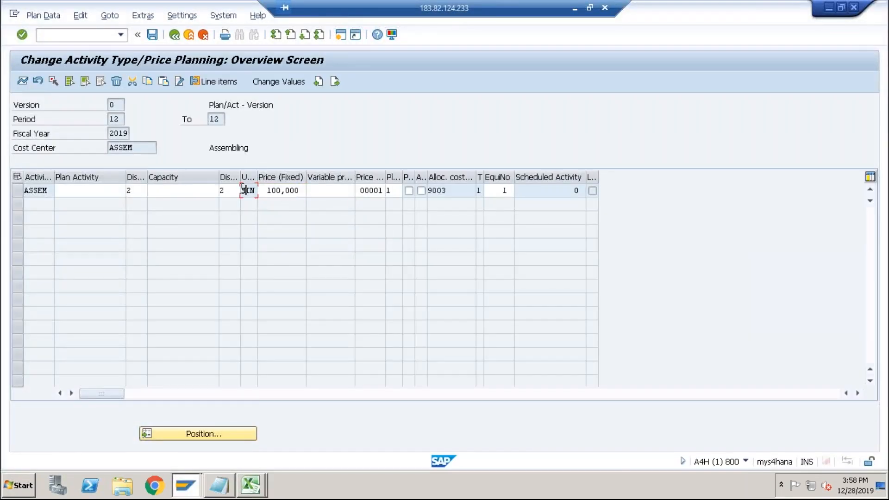
key("alt+Tab")
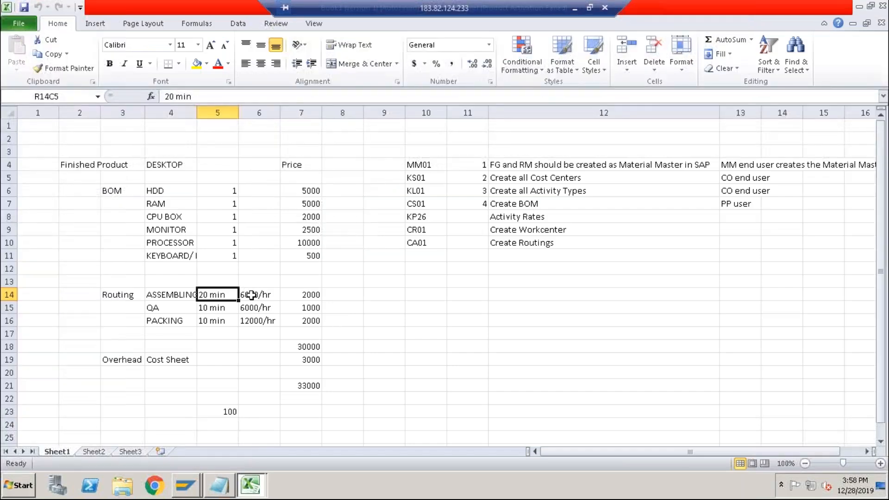
left_click(247, 293)
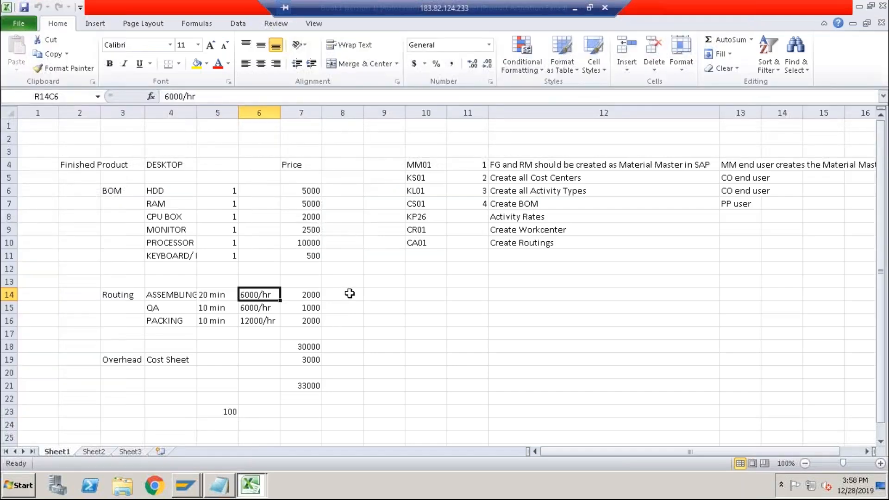
Compare the ASSEM activity's fixed price and unit with the worksheet's QA and packing routing rates.
key("alt+Tab")
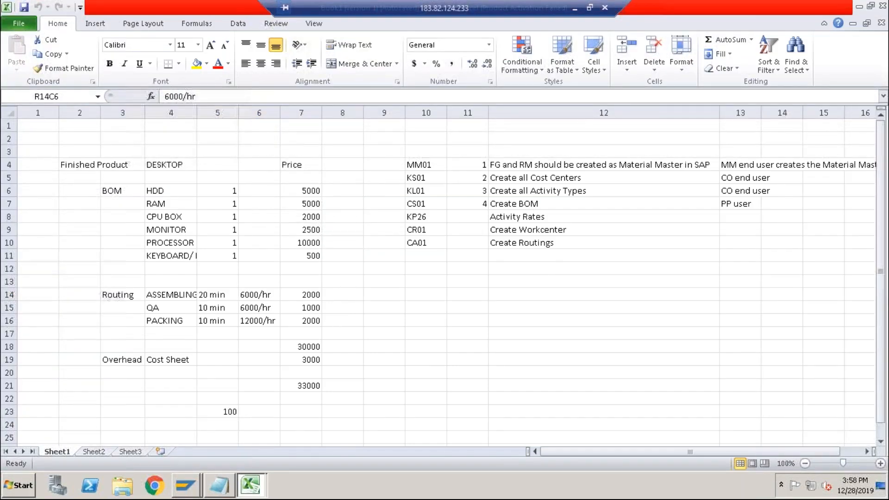
left_click(284, 191)
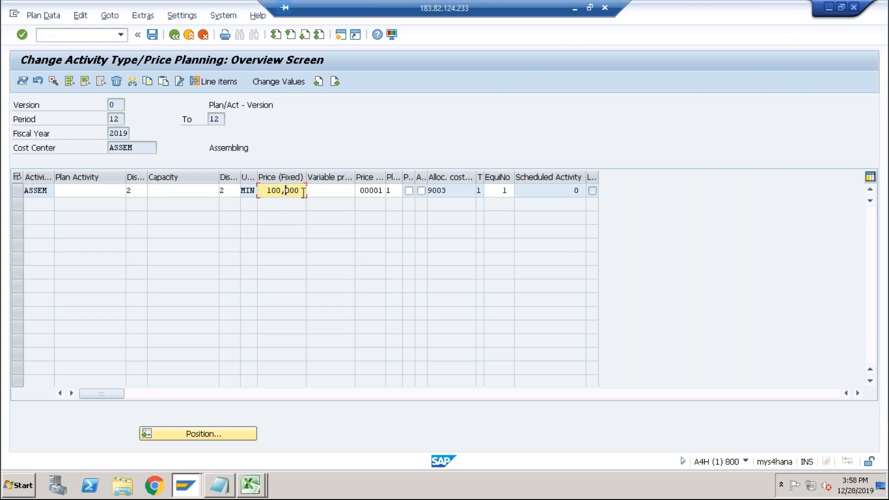
left_click(252, 191)
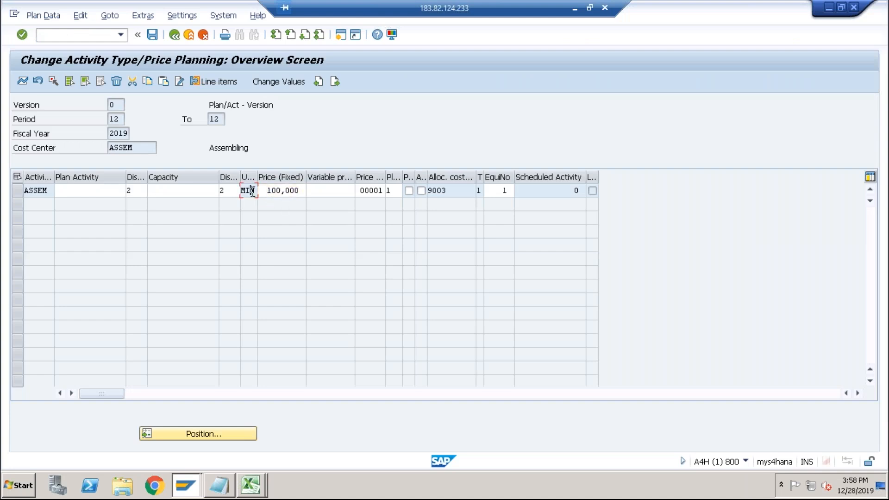
left_click(49, 191)
key("alt+Tab")
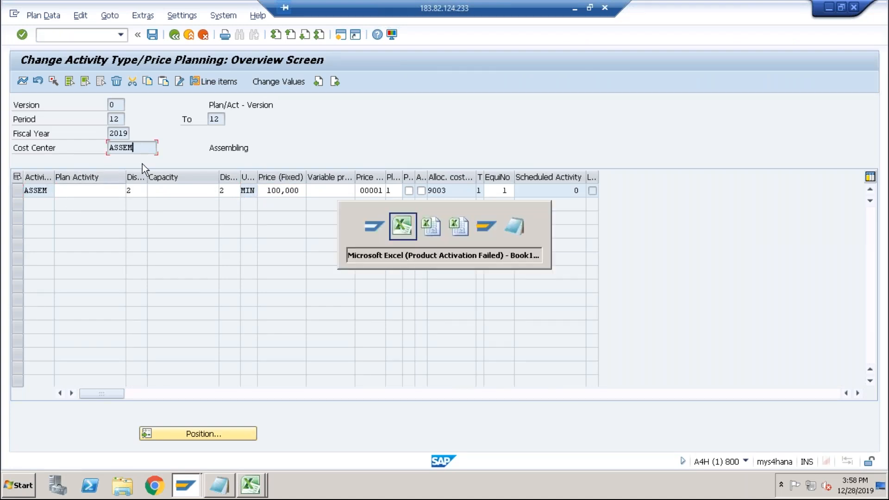
left_click(163, 307)
left_click(163, 320)
key("alt+Tab")
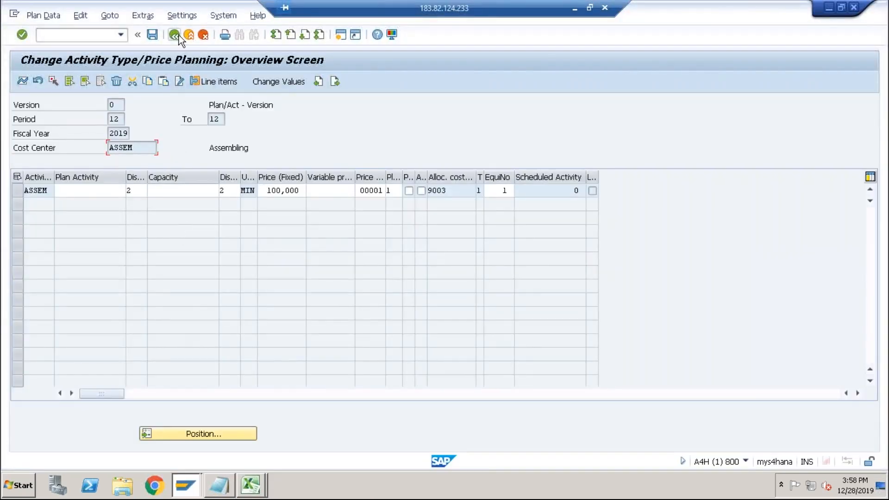
Open the price planning overview for cost center QA with activity type QA.
left_click(178, 35)
double_click(143, 207)
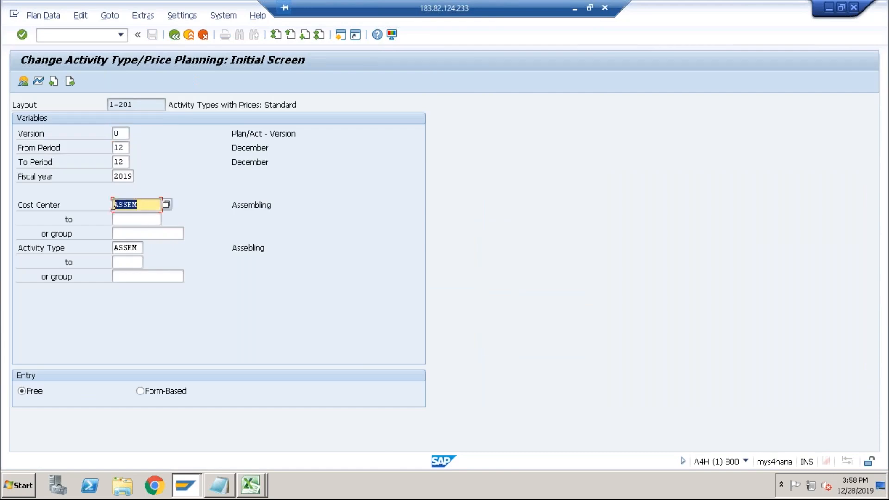
key("BackSpace")
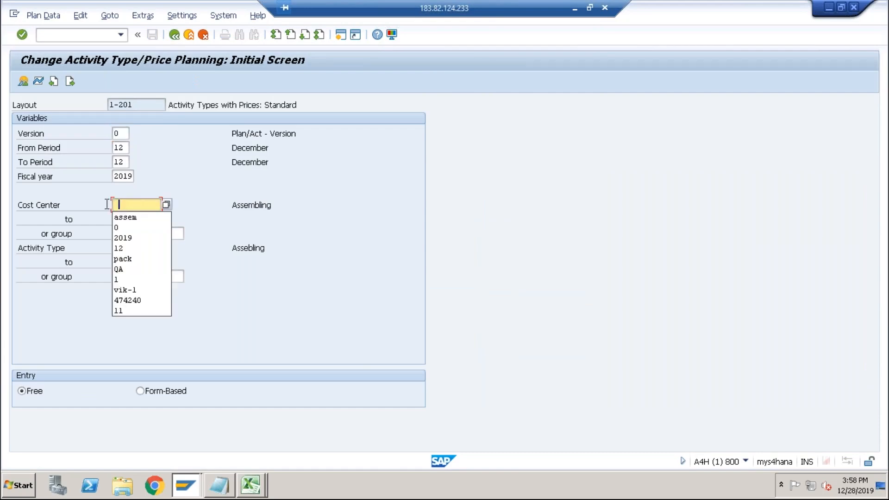
left_click(126, 270)
key("Tab")
key("Tab")
key("Tab")
key("BackSpace")
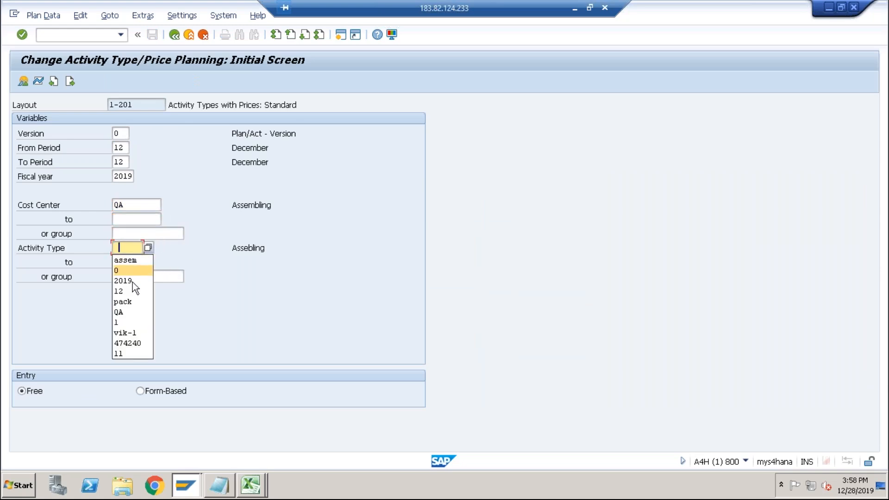
left_click(132, 313)
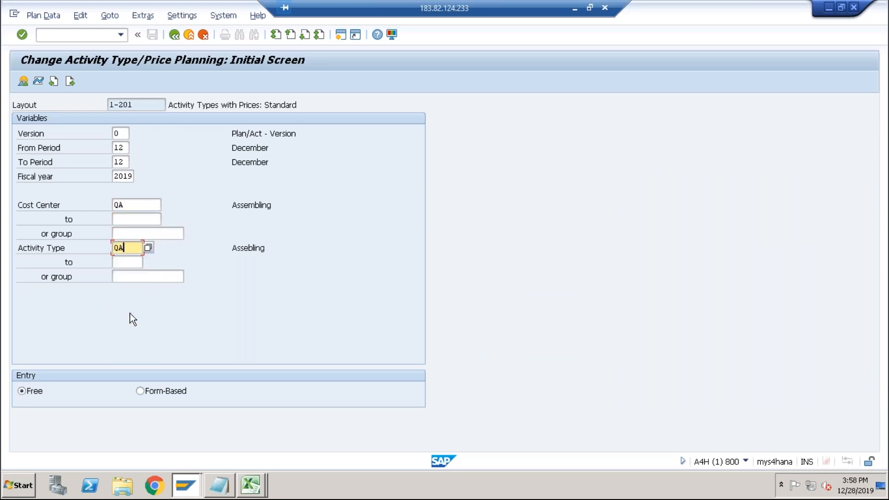
left_click(22, 81)
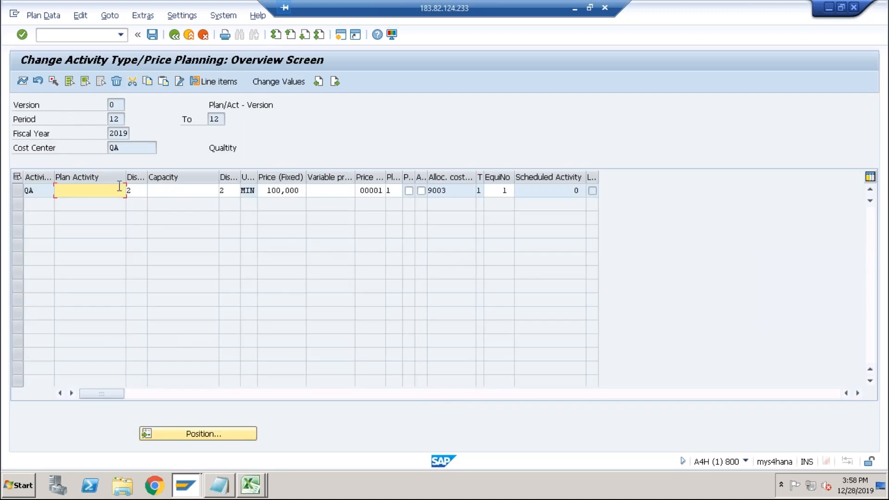
Compare the QA activity's fixed price with the worksheet's QA and packing routing rows.
left_click(294, 193)
key("alt+Tab")
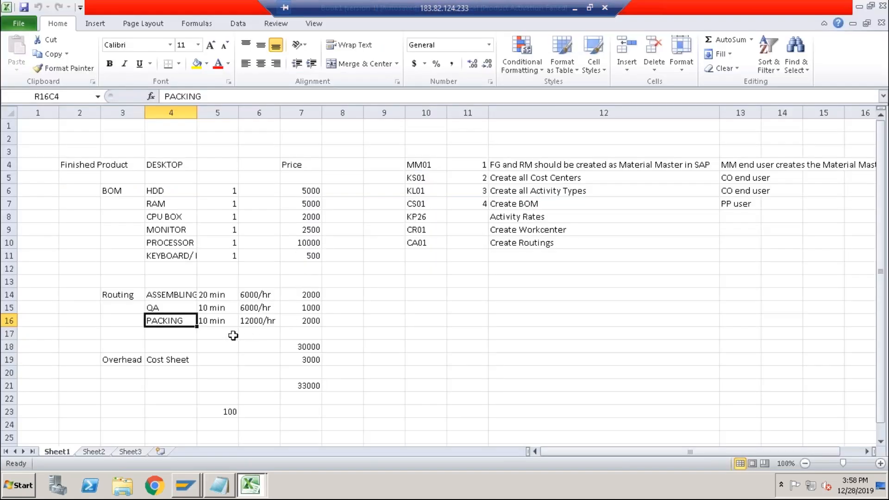
left_click(250, 308)
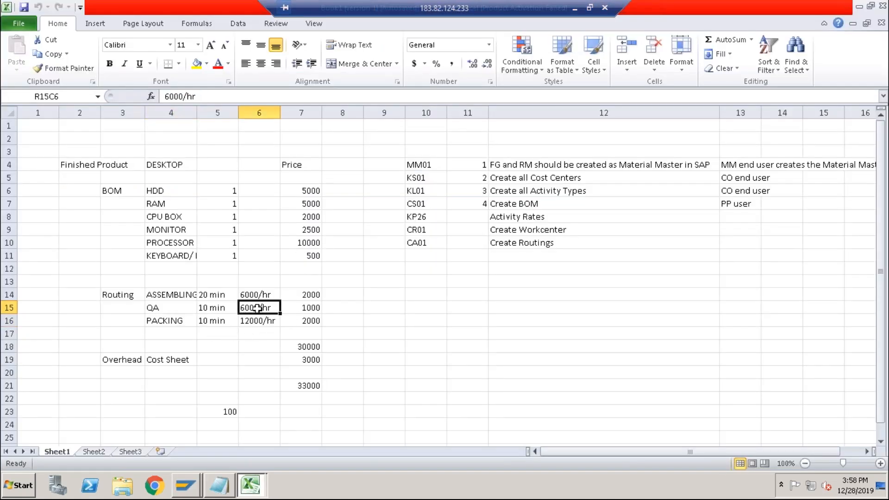
left_click(174, 320)
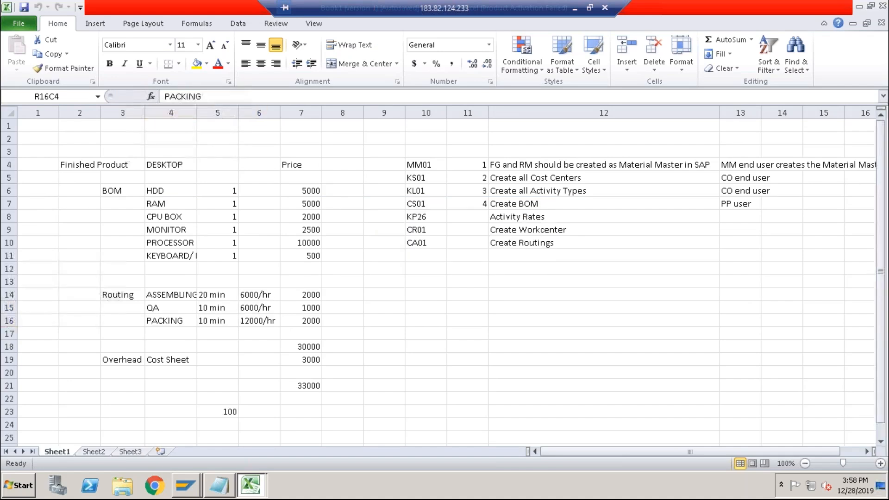
Open the price planning overview for cost center pack with activity type pack.
key("alt+Tab")
left_click(174, 35)
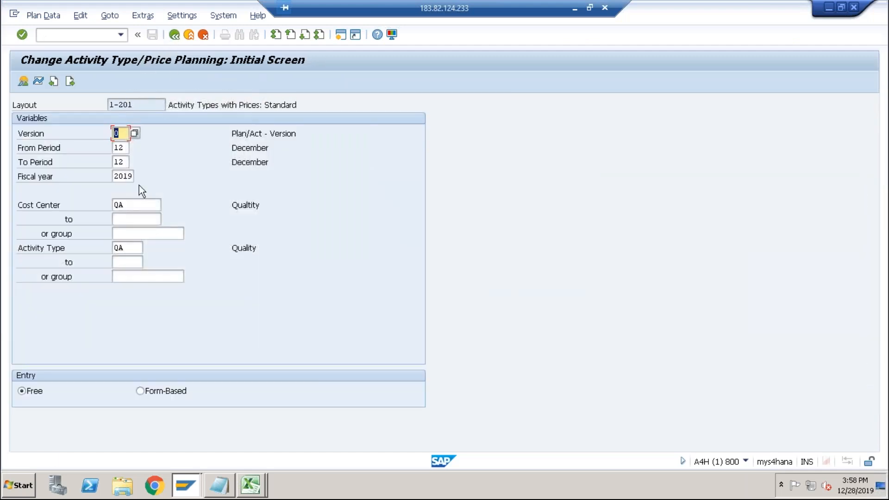
left_click_drag(130, 203, 105, 205)
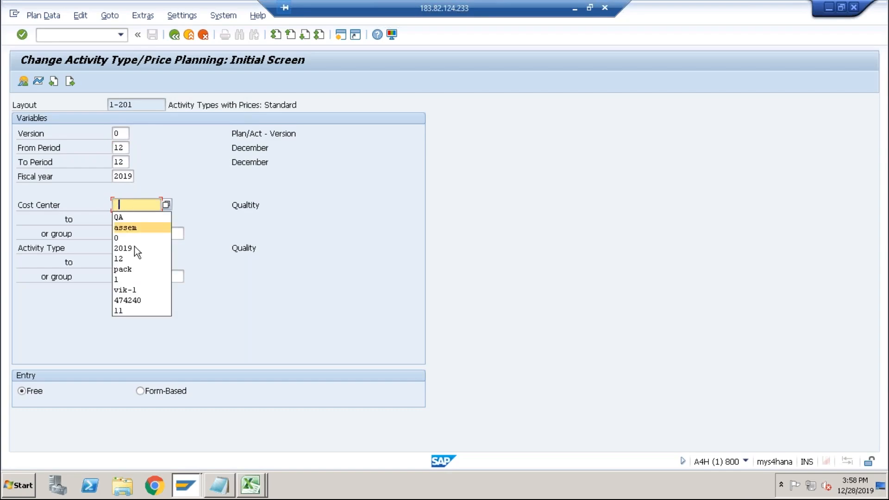
left_click(123, 270)
key("Tab")
key("Tab")
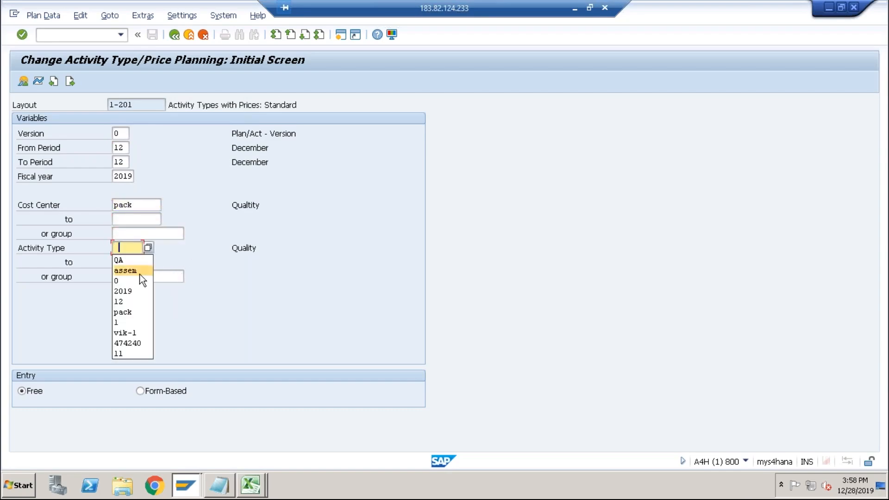
left_click(130, 312)
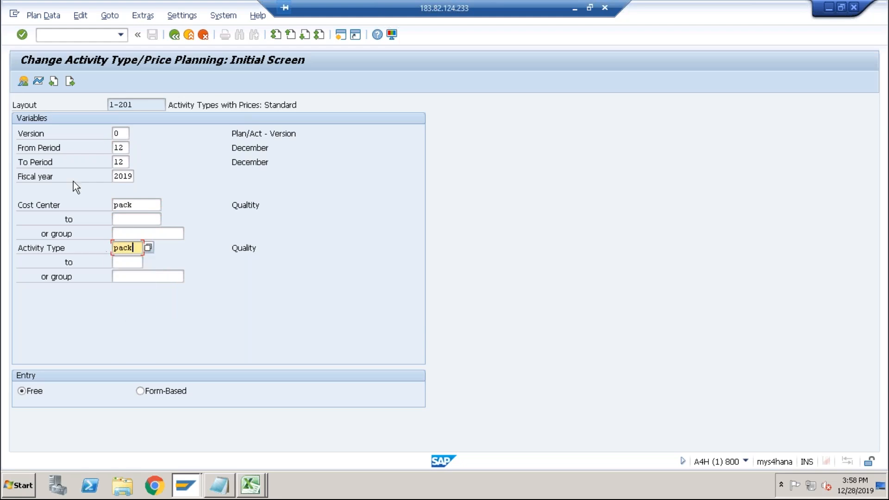
left_click(23, 85)
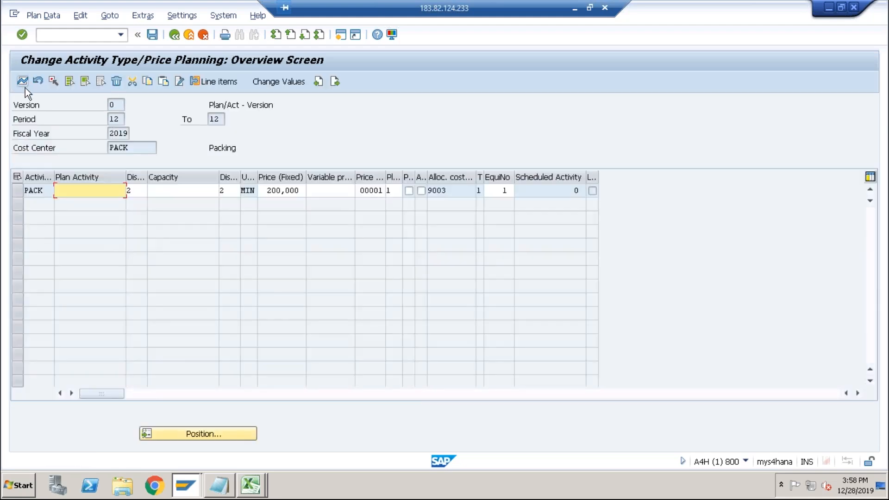
Compare the PACK activity's fixed price with the worksheet's routing cost cells for the three operations.
left_click(299, 192)
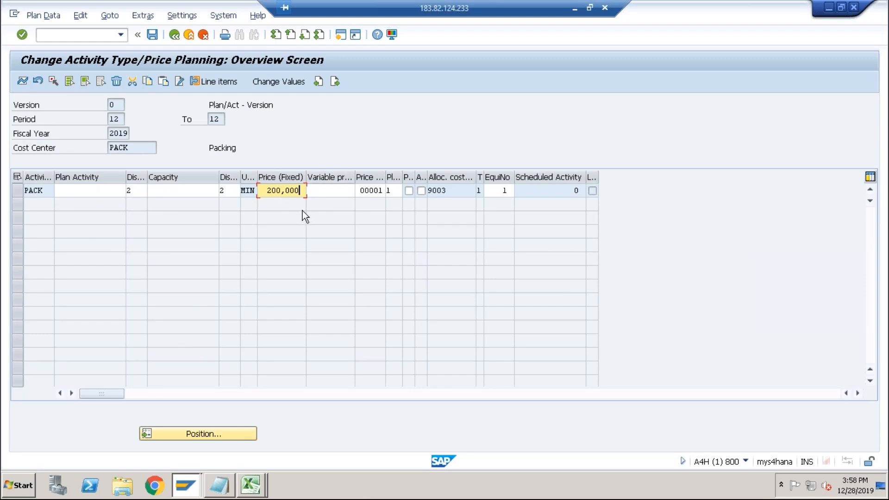
key("alt+Tab")
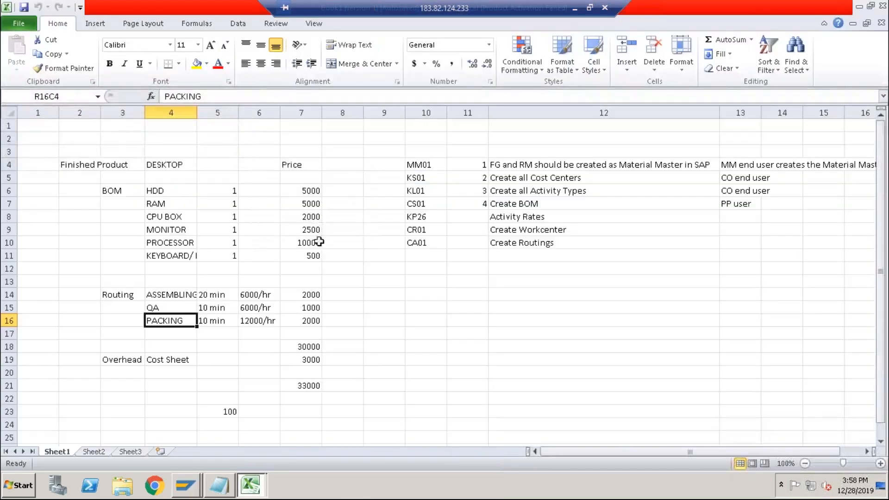
left_click_drag(298, 295, 298, 321)
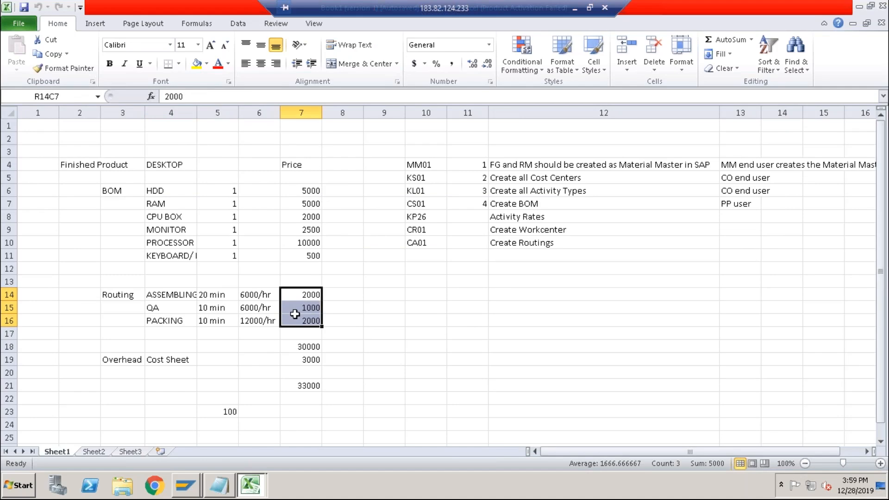
Read through the worksheet's list of SAP transactions and setup steps.
left_click(523, 167)
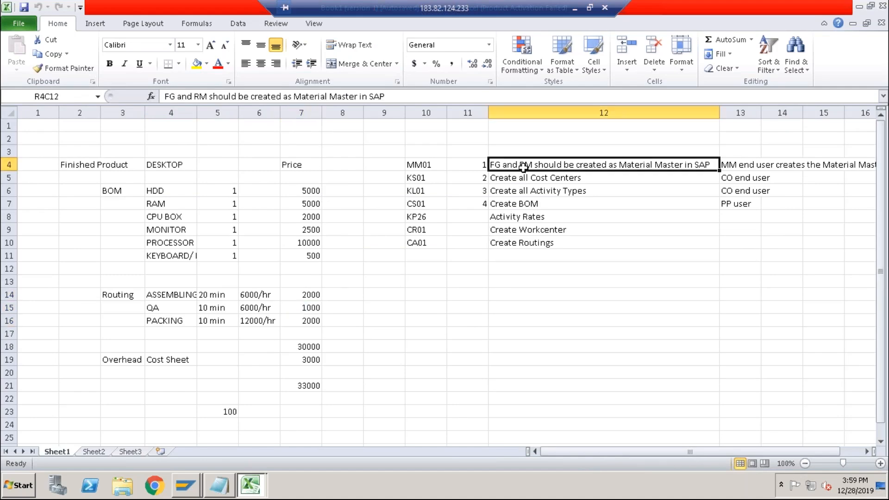
left_click(547, 180)
left_click(546, 192)
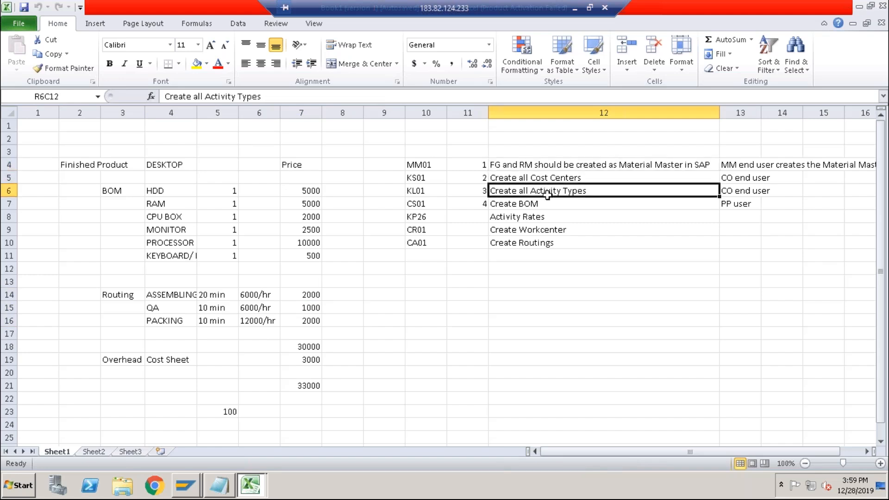
left_click(534, 204)
left_click(535, 216)
left_click(534, 229)
left_click(531, 242)
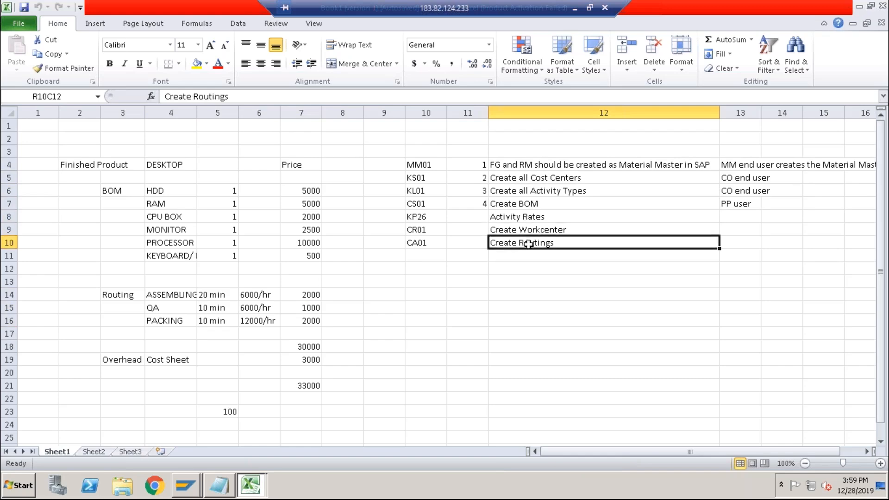
Number the Activity Rates, Create Workcenter and Create Routings steps as 5, 6 and 7.
left_click(484, 221)
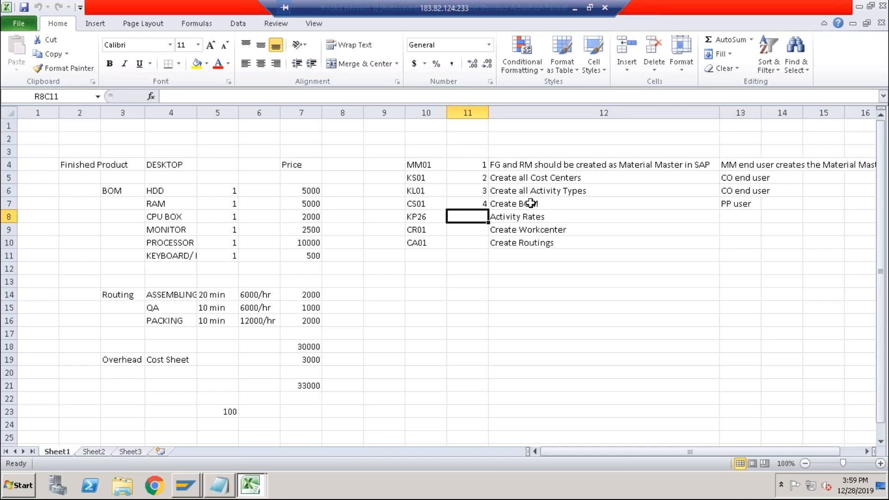
type("5")
key("Return")
type("6")
key("Return")
type("7")
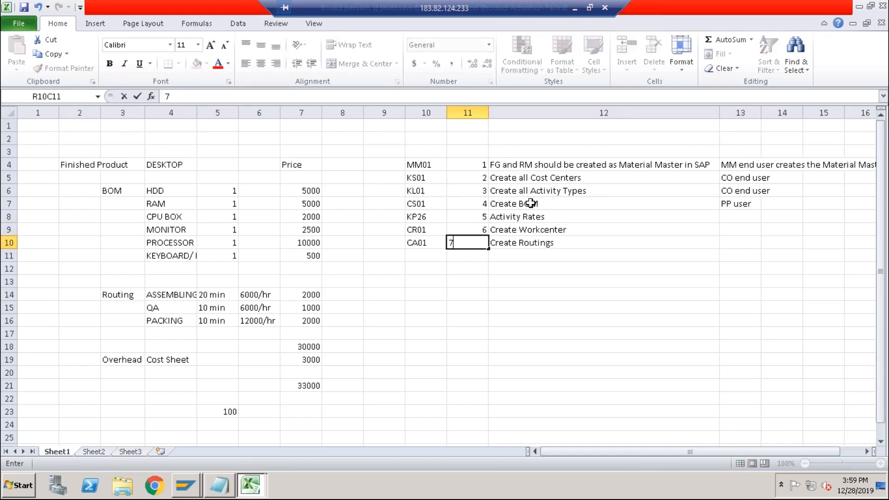
key("Return")
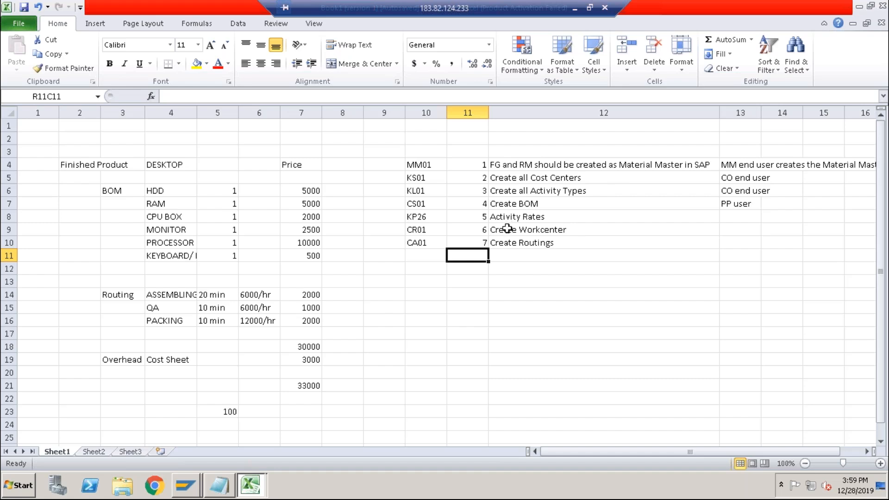
Select the worksheet's routing block, BOM block and BOM price column to review them.
left_click_drag(120, 297, 302, 321)
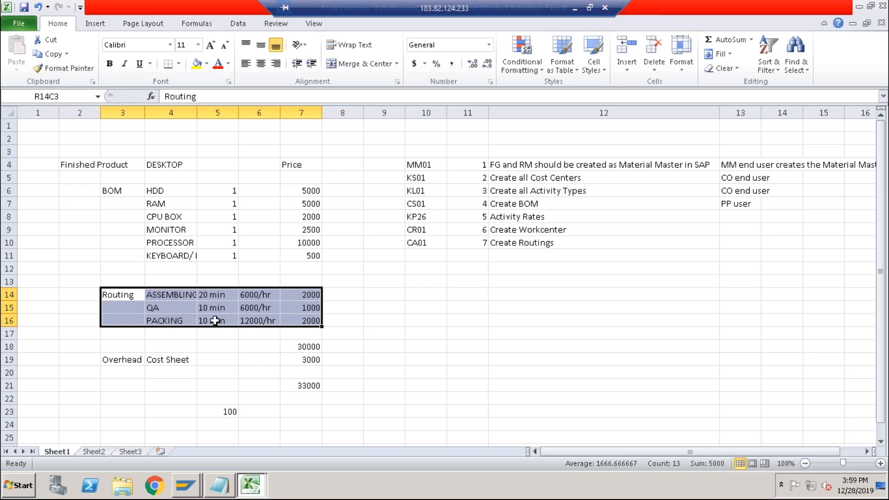
left_click_drag(126, 190, 221, 254)
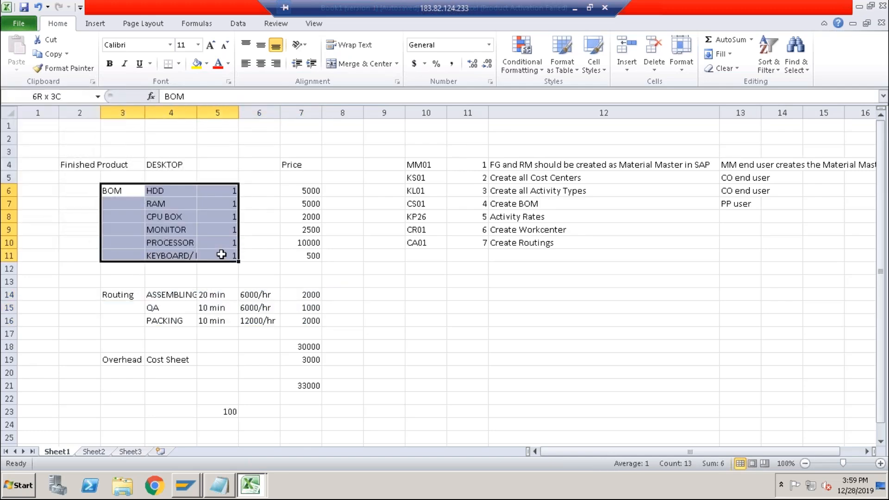
left_click_drag(296, 192, 294, 256)
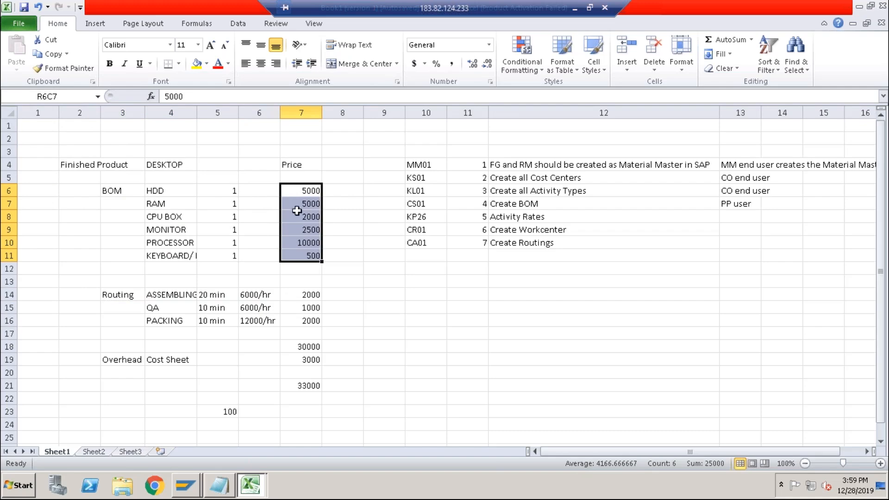
Go through each BOM component of DESKTOP and its price in the worksheet.
left_click(169, 191)
left_click(169, 206)
left_click(169, 219)
left_click(169, 232)
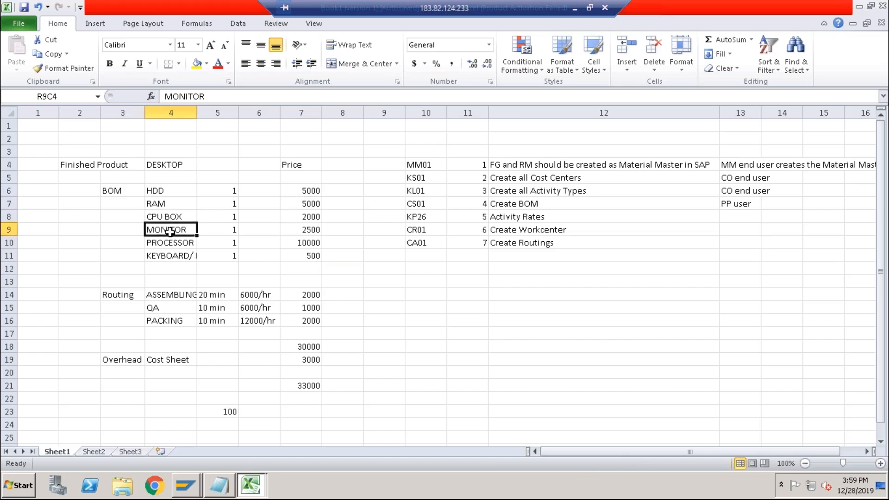
left_click(184, 192)
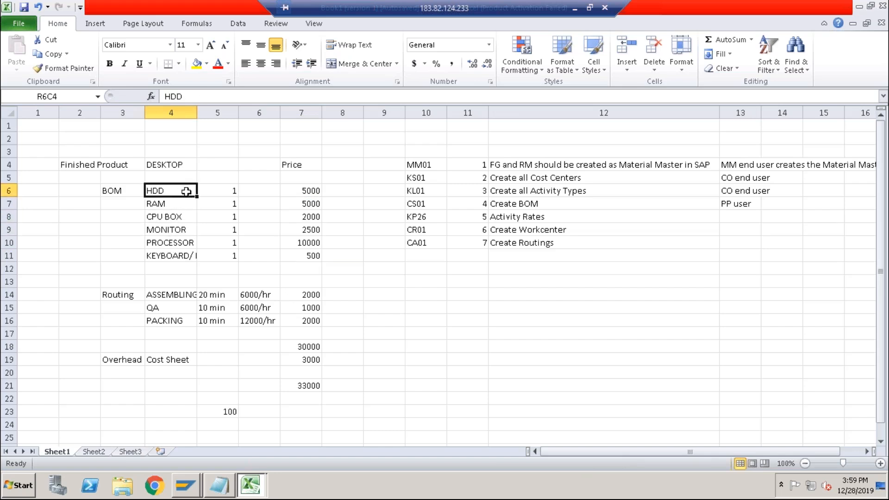
left_click(288, 190)
left_click(172, 207)
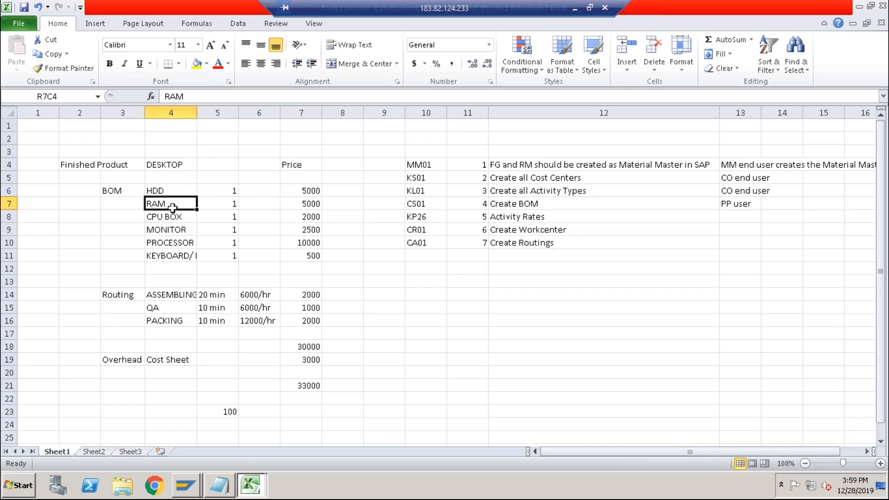
left_click(299, 207)
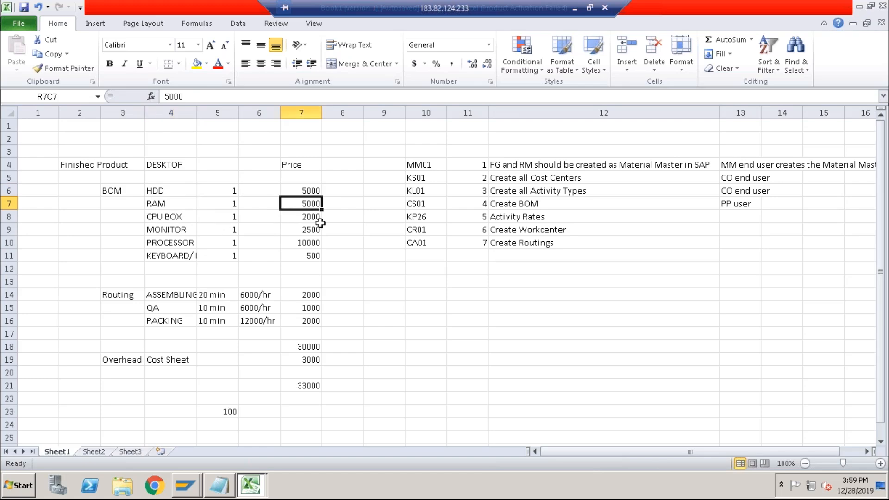
left_click_drag(307, 190, 308, 254)
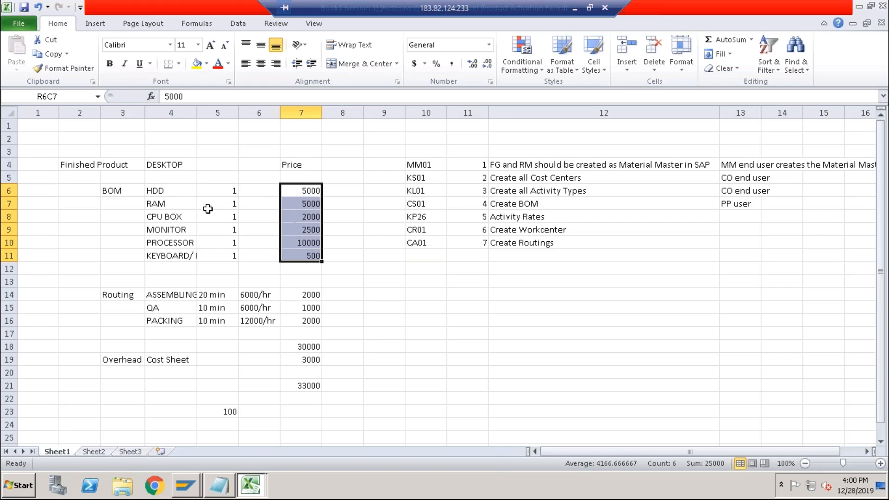
Compare the worksheet's BOM component names for DESKTOP against their price column.
left_click(168, 195)
left_click_drag(302, 191, 299, 259)
left_click_drag(168, 189, 303, 255)
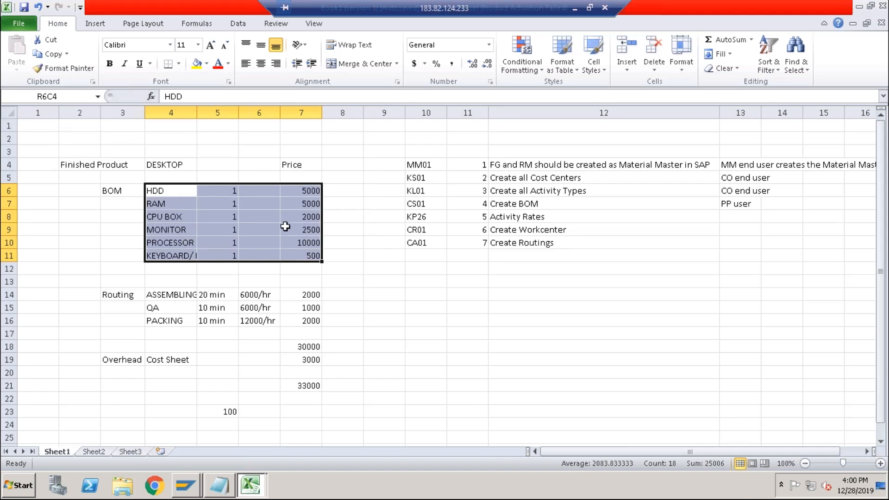
left_click(300, 193)
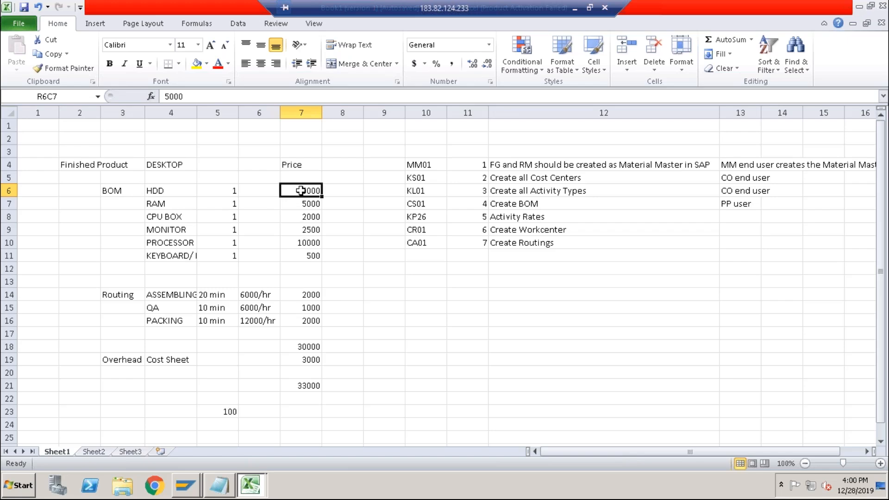
left_click_drag(301, 202, 299, 255)
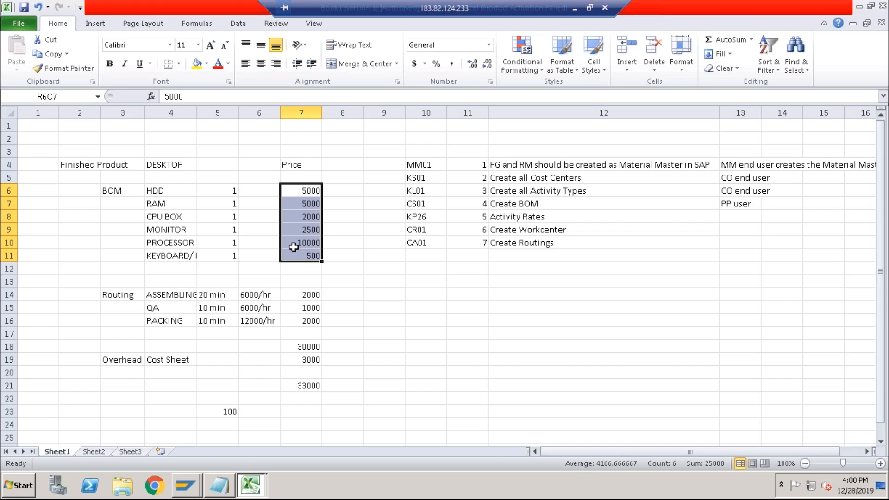
left_click(134, 194)
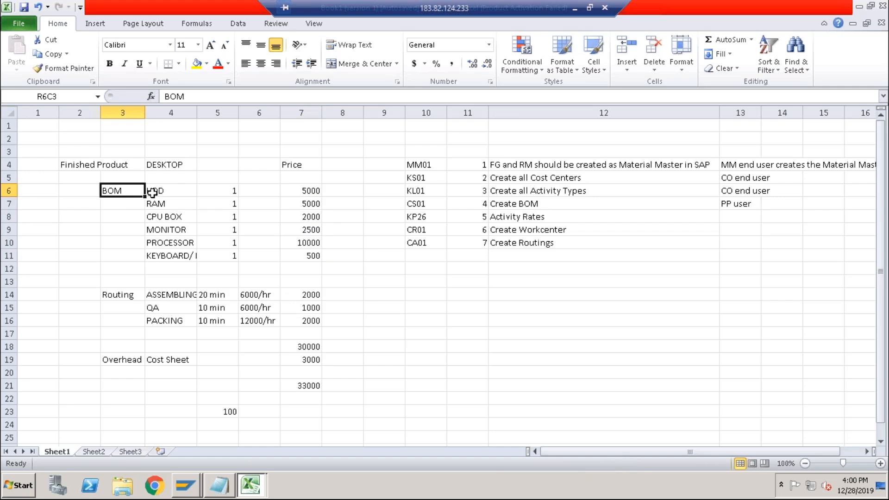
left_click_drag(179, 193, 180, 254)
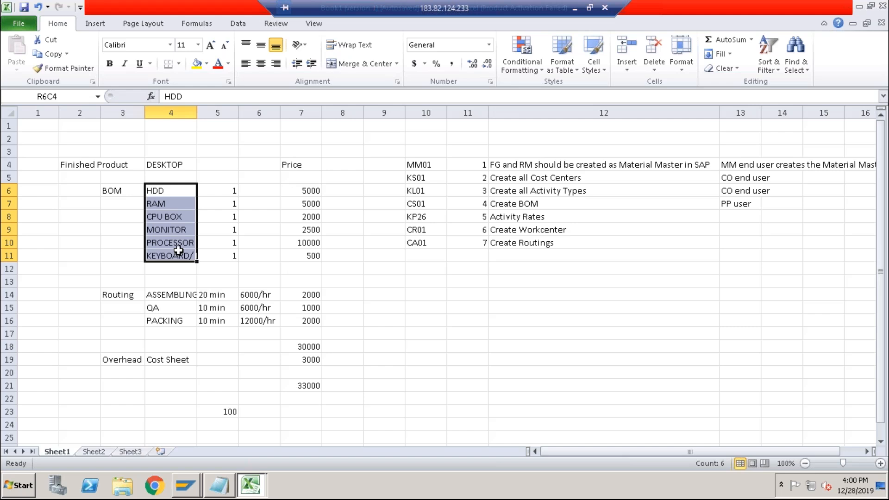
left_click(171, 191)
left_click(297, 189)
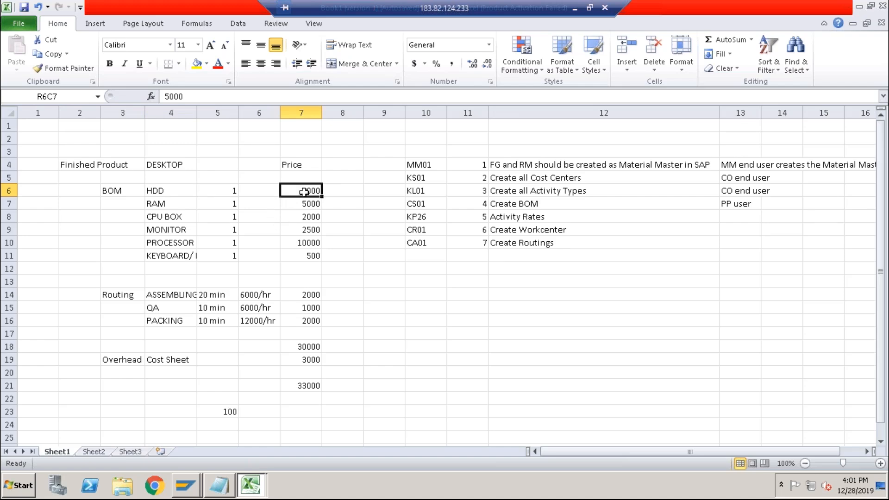
left_click_drag(303, 187, 304, 258)
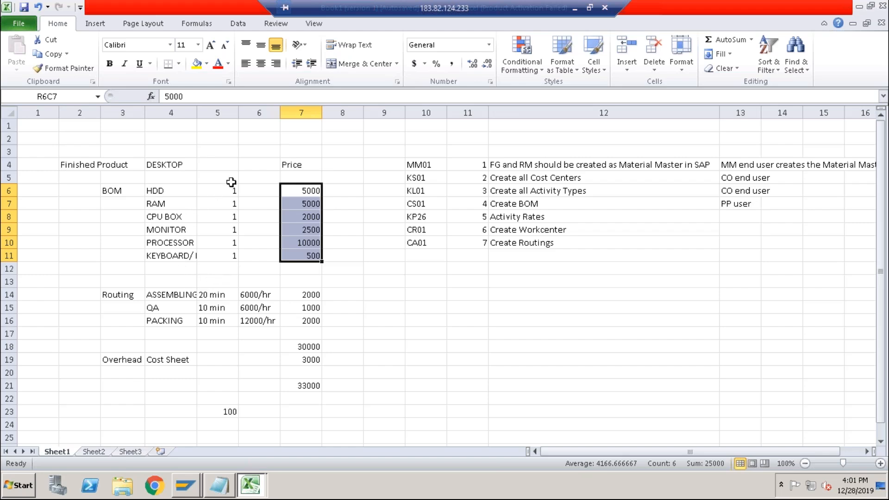
left_click_drag(177, 189, 176, 256)
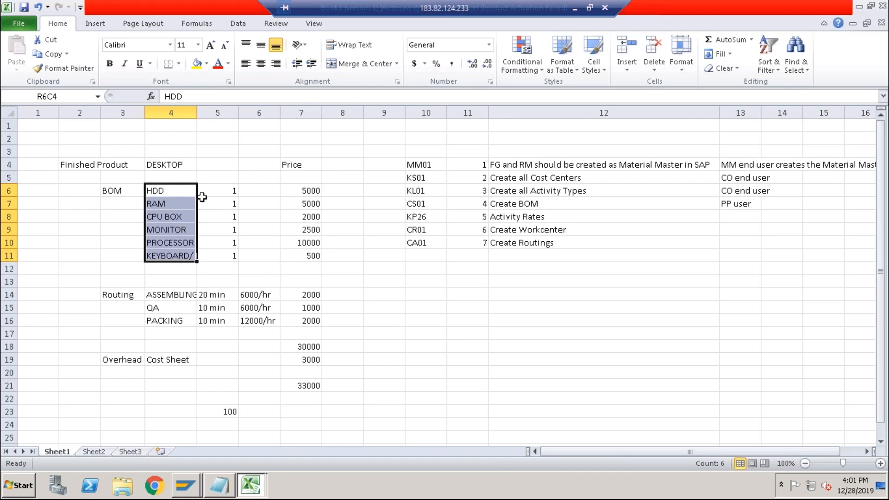
left_click(291, 187)
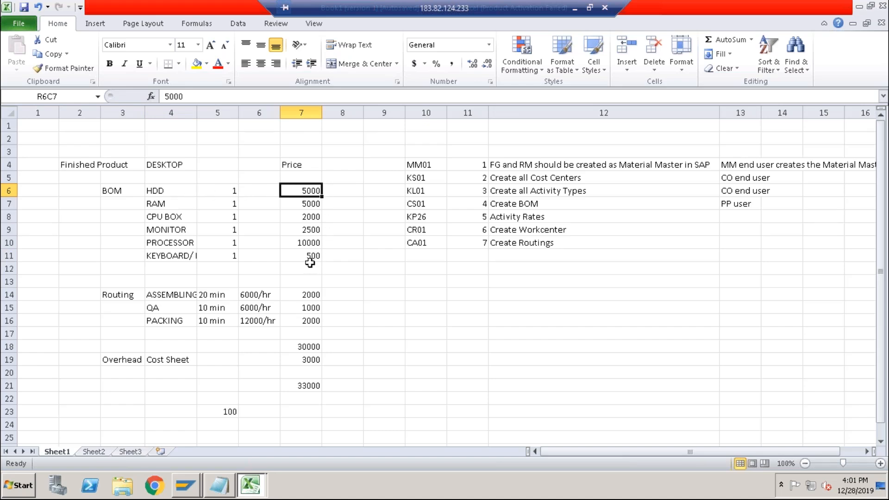
left_click_drag(169, 192, 176, 255)
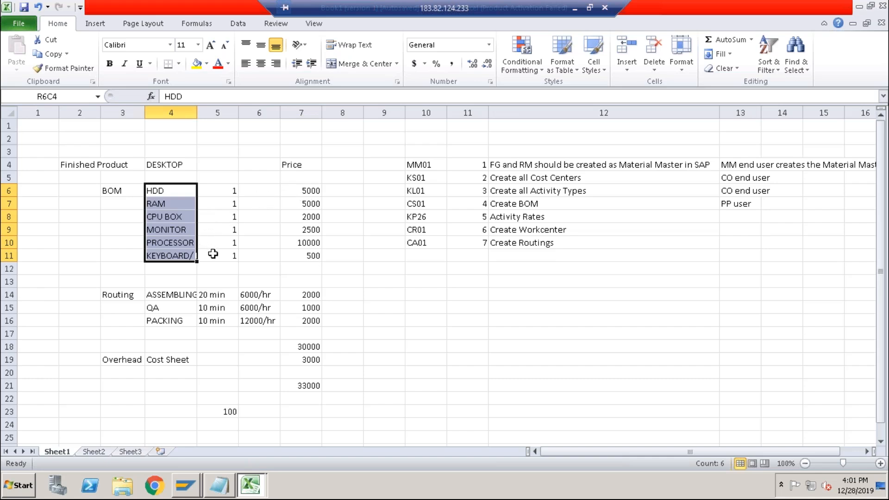
Add a new step "Create PIR (Purchase Info Record)" below Create Routings in the worksheet's transaction list.
left_click(544, 254)
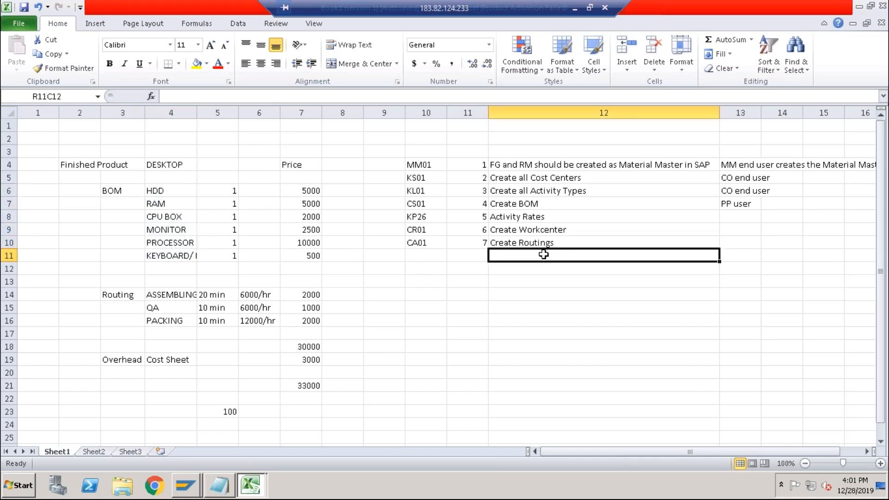
type("Creat")
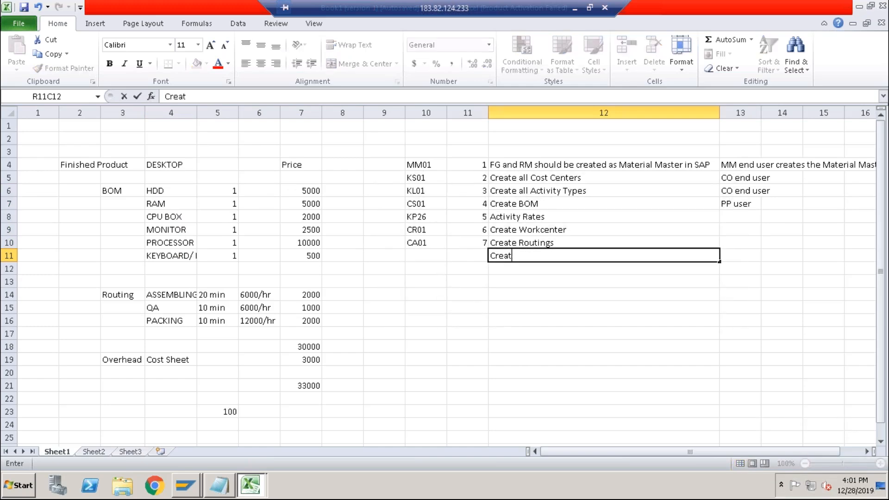
type("e P")
key("Return")
left_click(537, 255)
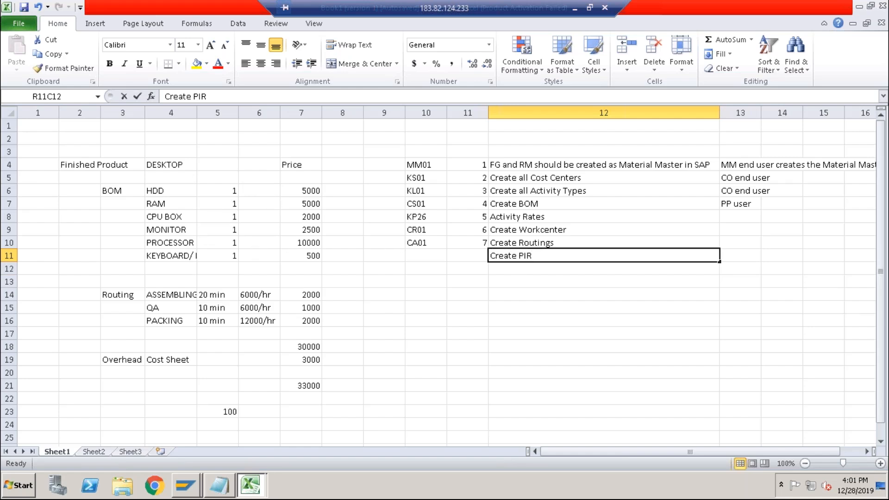
key("F2")
type("(Purchase")
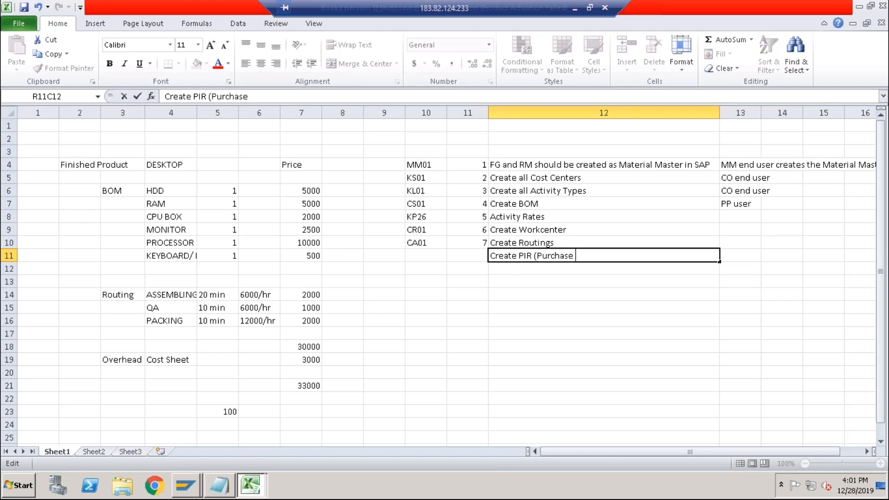
type(" Info Record")
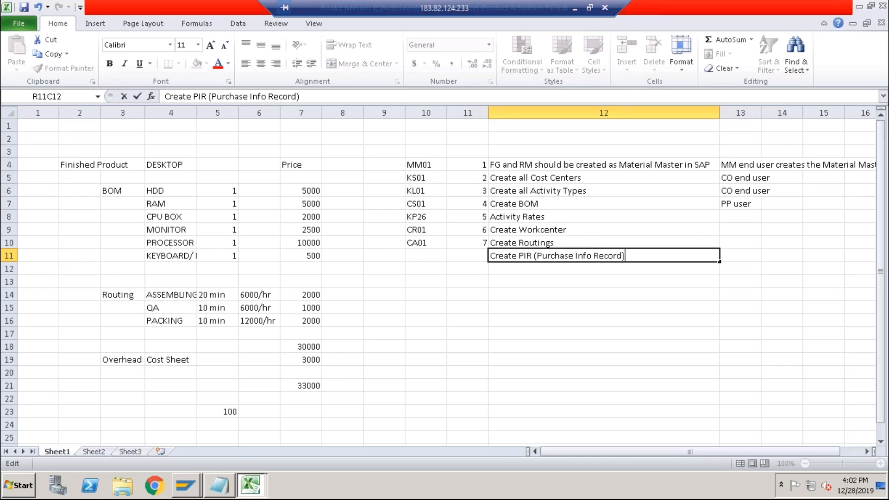
left_click(425, 259)
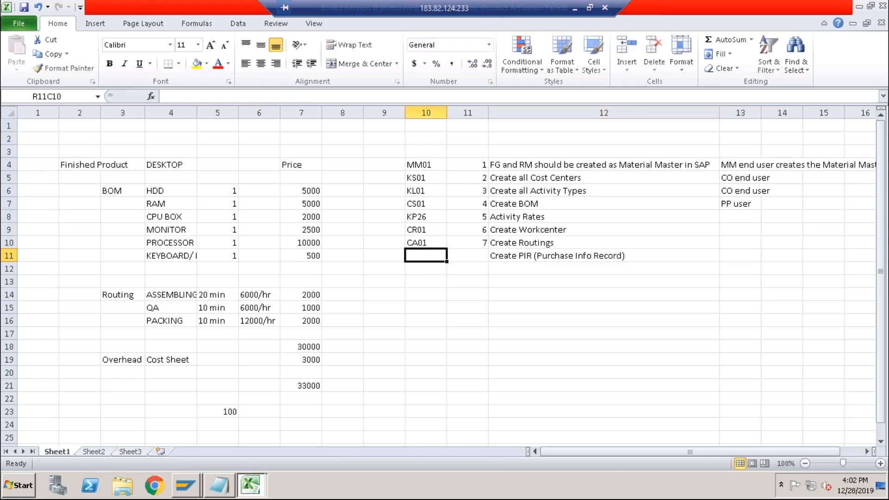
Switch to SAP and open the ME11 Create Info Record transaction under Purchasing master data.
key("alt+Tab")
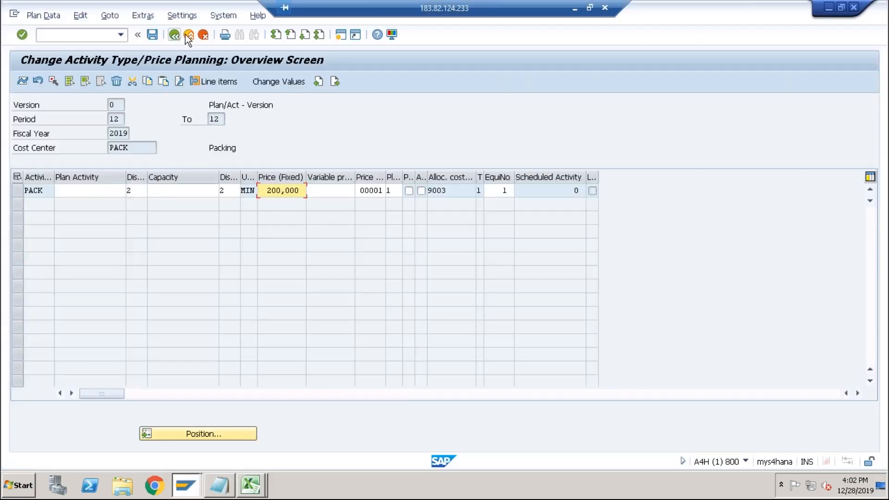
left_click(186, 35)
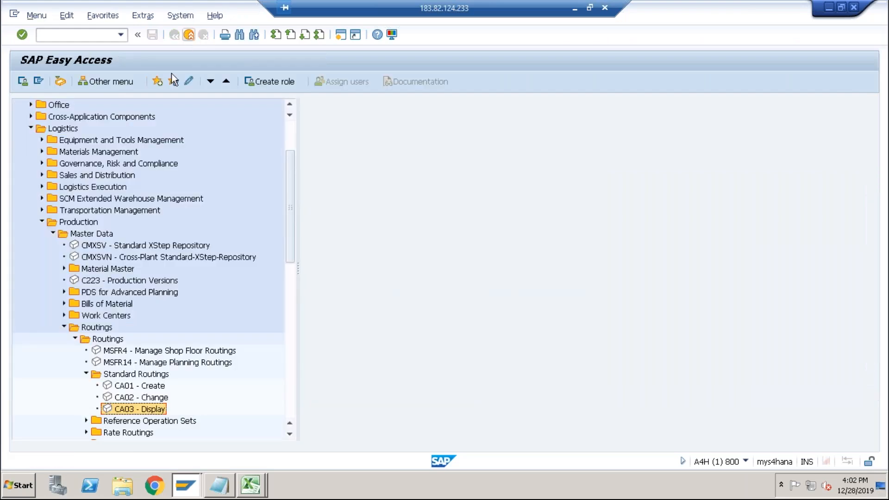
left_click(42, 222)
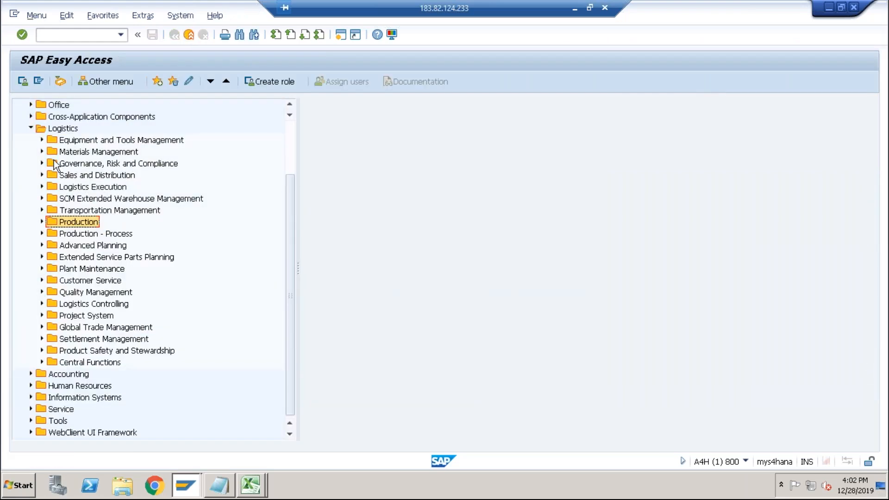
left_click(41, 151)
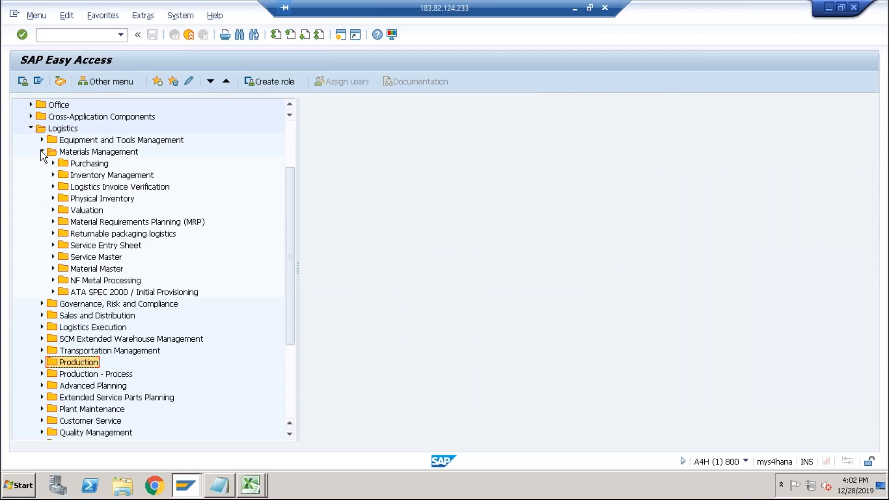
left_click(53, 164)
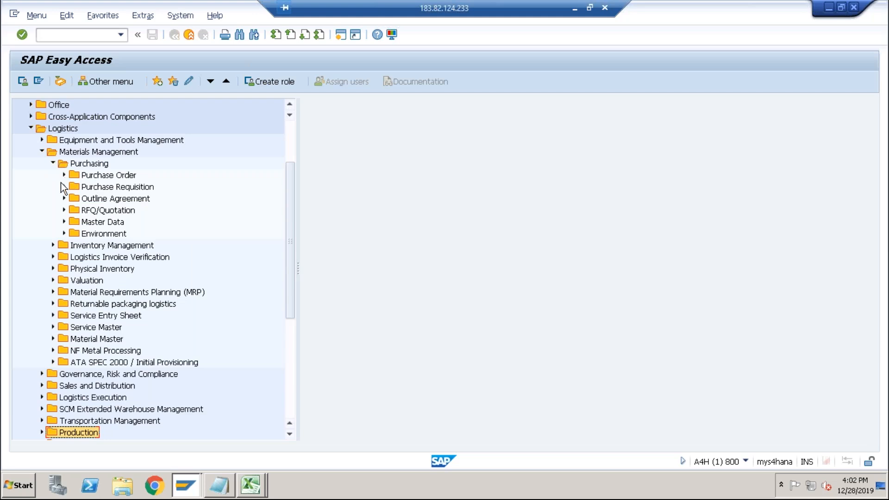
left_click(64, 222)
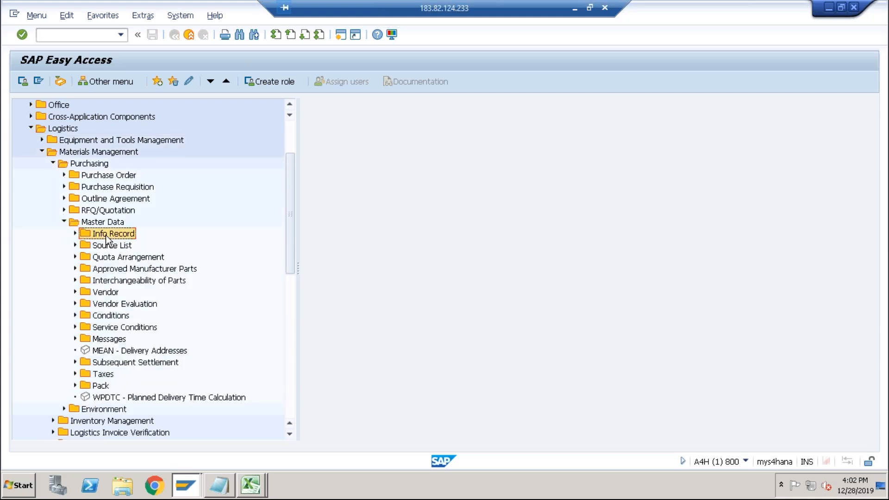
left_click(75, 234)
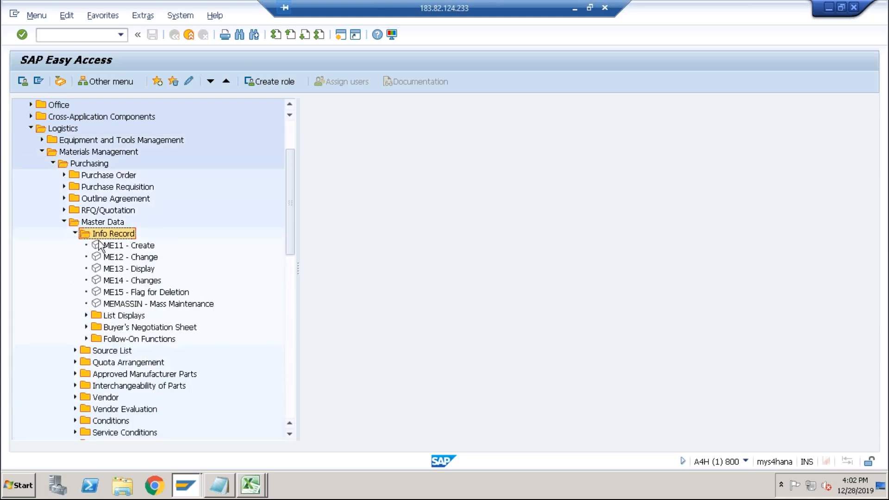
left_click(121, 246)
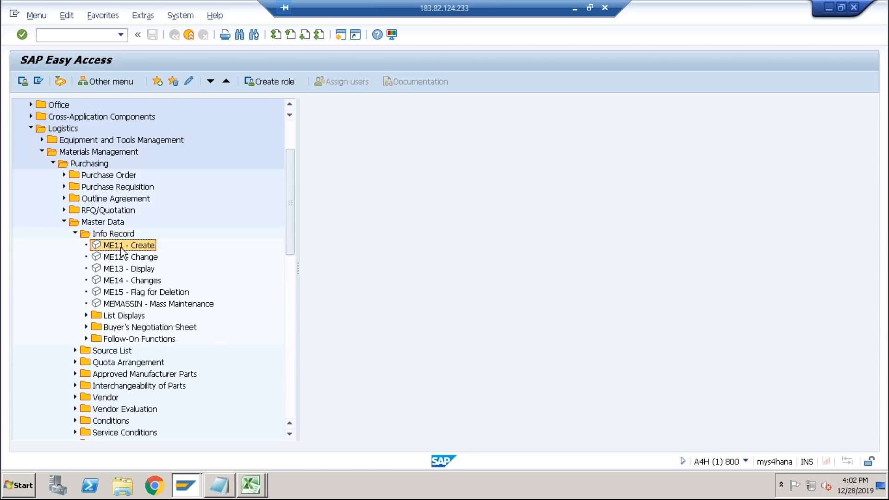
double_click(135, 244)
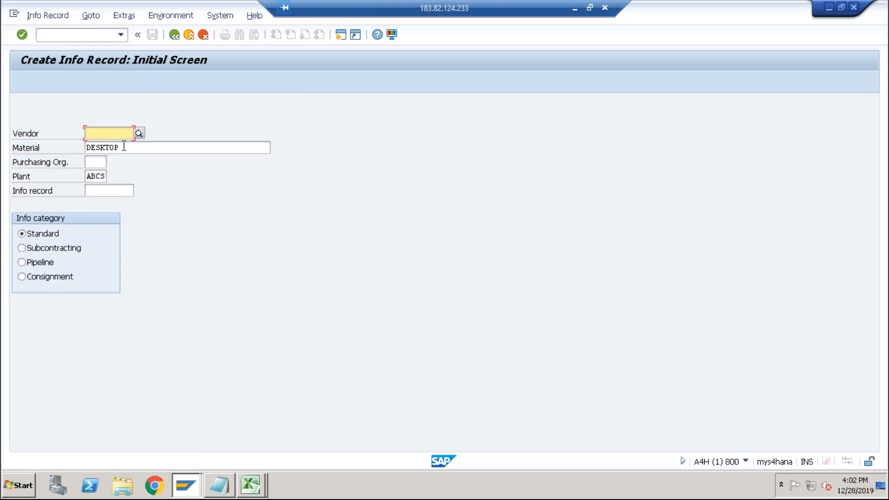
Replace the material DESKTOP with RAM on the info record initial screen, keeping plant ABCS.
left_click(124, 147)
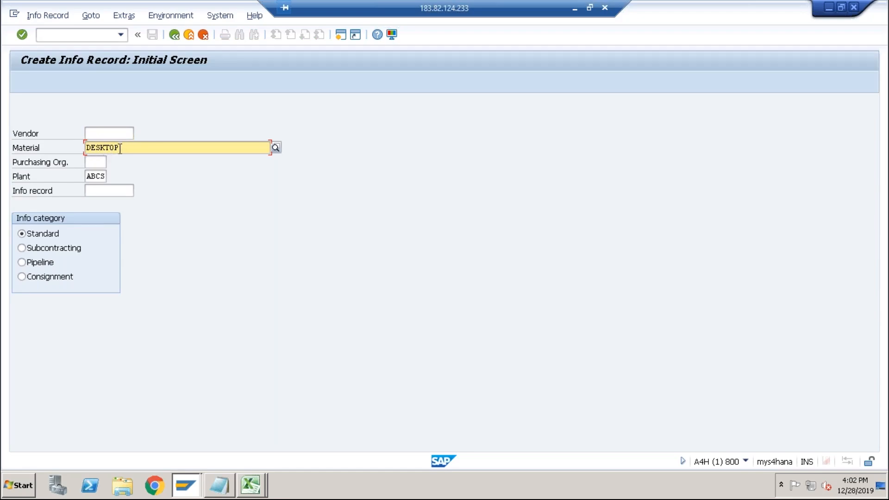
left_click_drag(129, 147, 65, 149)
type("ram")
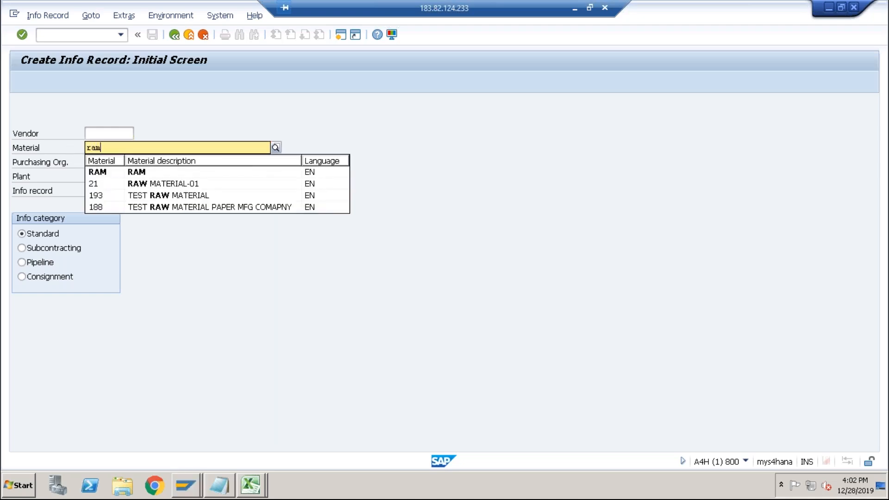
left_click(98, 171)
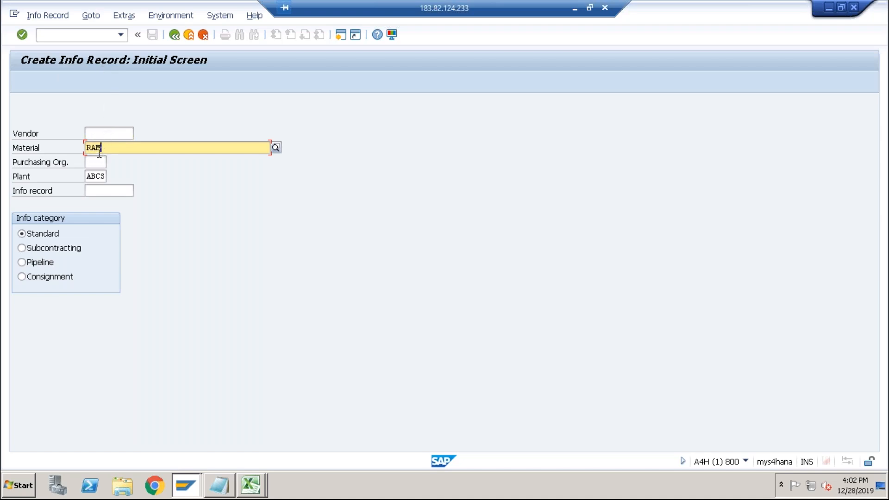
left_click(98, 176)
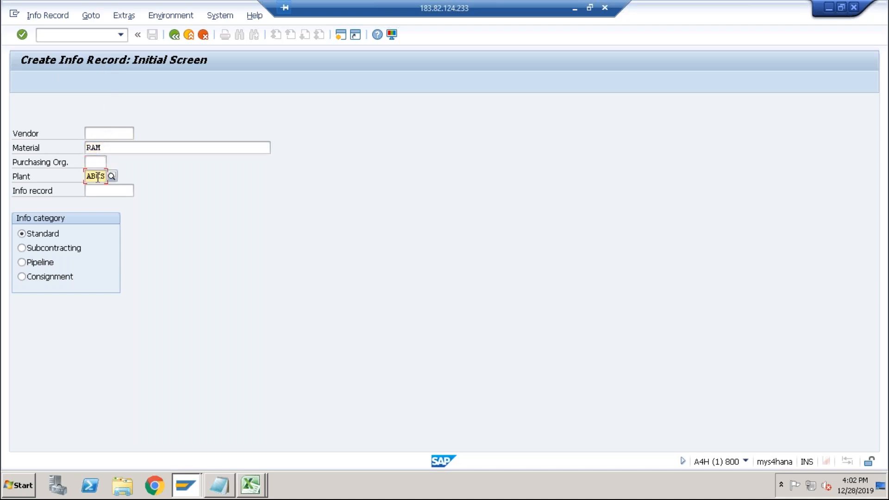
Search the vendor list for the info record, restricting the search to company code abcs.
left_click(101, 134)
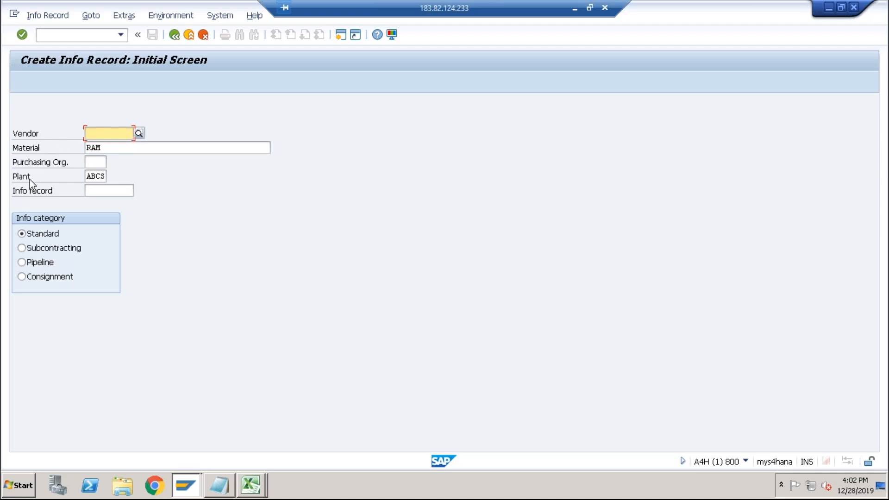
left_click(139, 134)
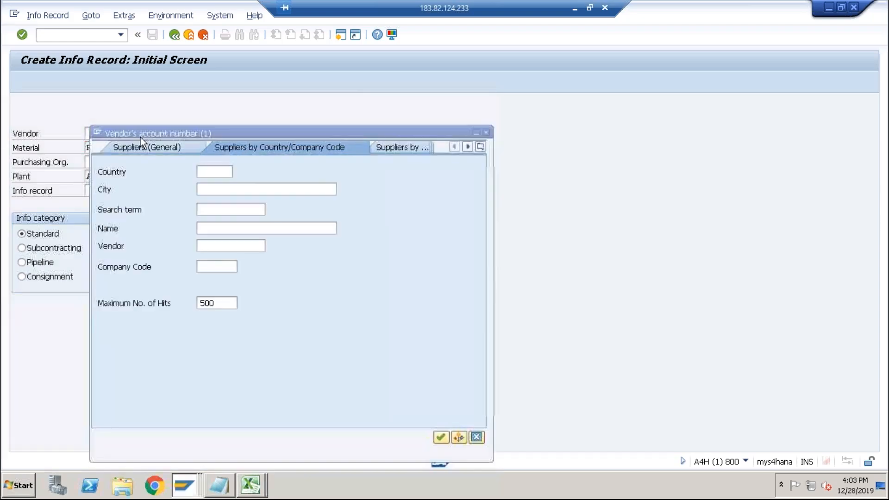
key("Return")
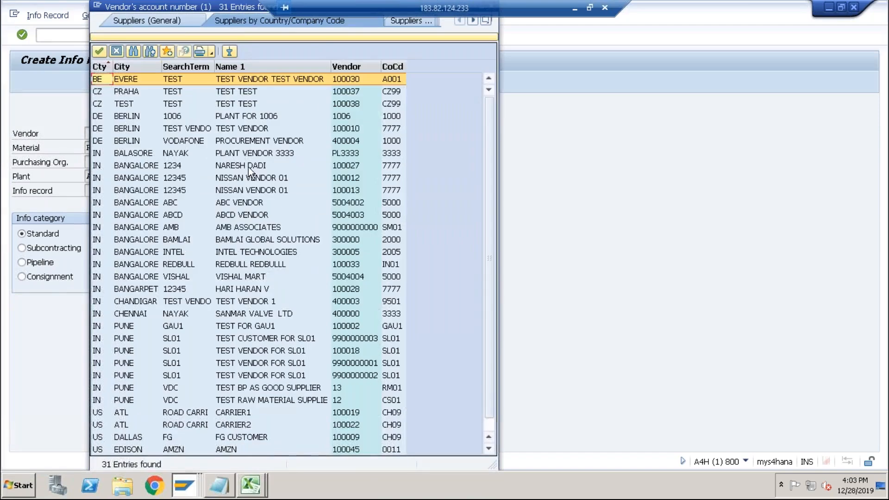
left_click(306, 36)
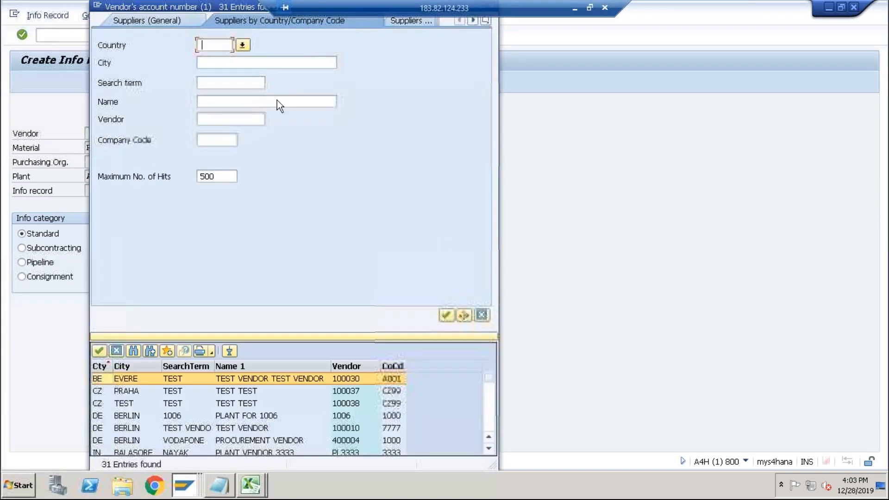
left_click(218, 140)
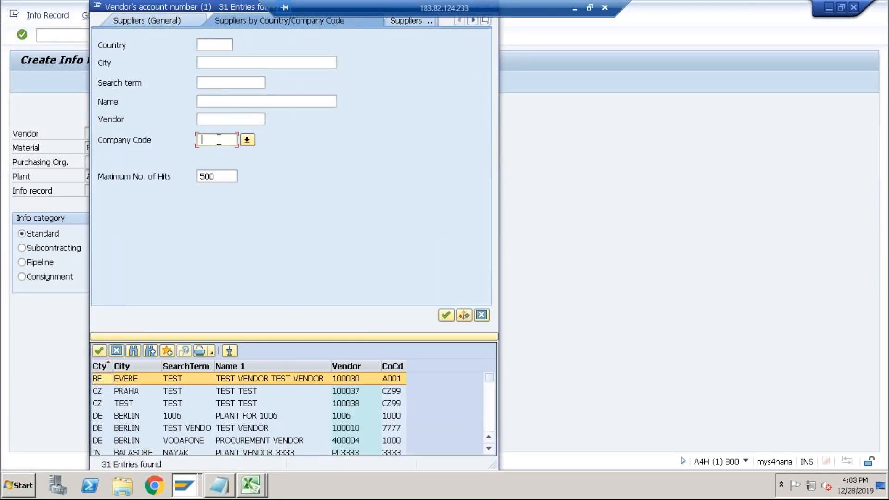
type("bcs")
type("a")
key("Return")
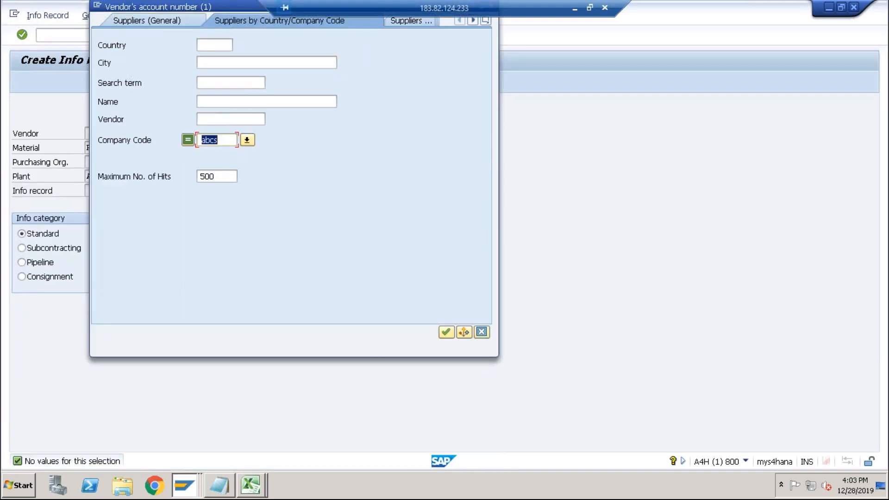
Search the vendor list restricted to company code ABCS, then exit the info record initial screen.
type("ABCS")
key("Return")
left_click(511, 80)
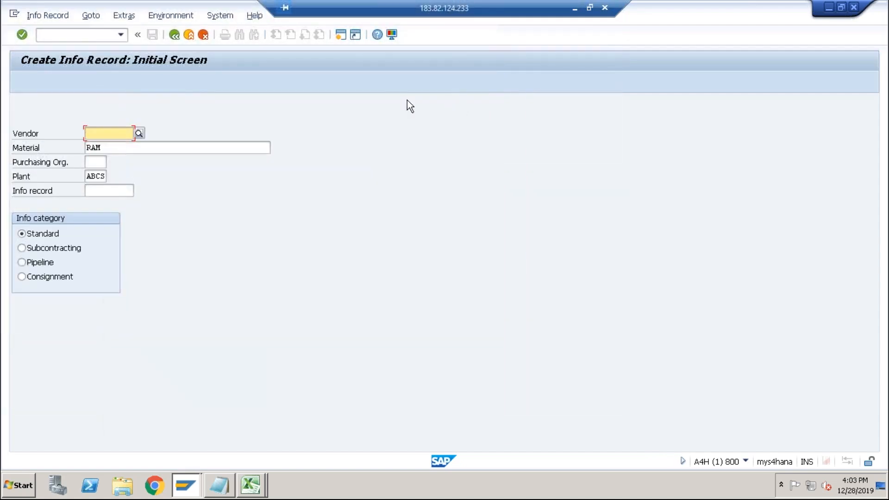
left_click(336, 34)
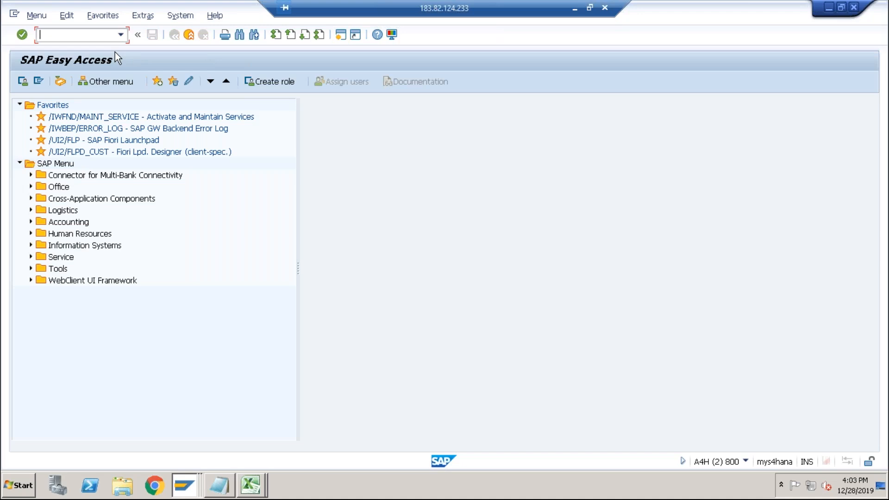
Start vendor creation with FK01, choosing to create the business partner as an organization.
type("fk01")
key("Return")
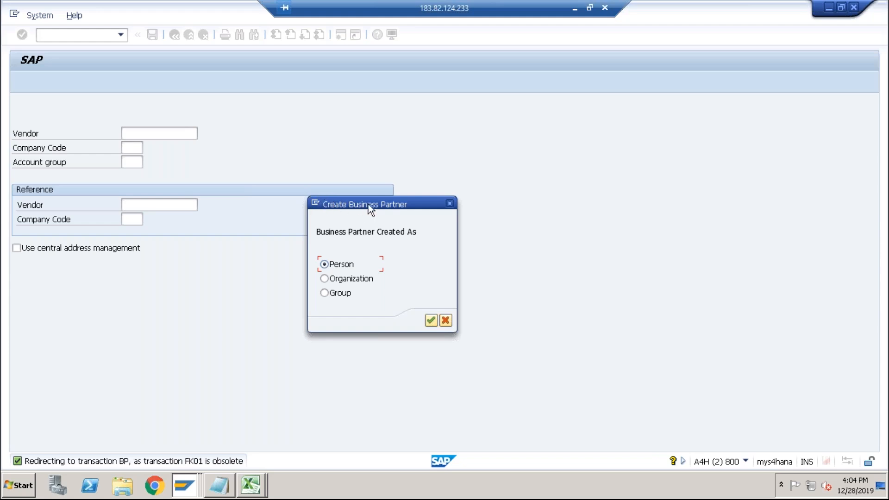
left_click(324, 278)
left_click(430, 319)
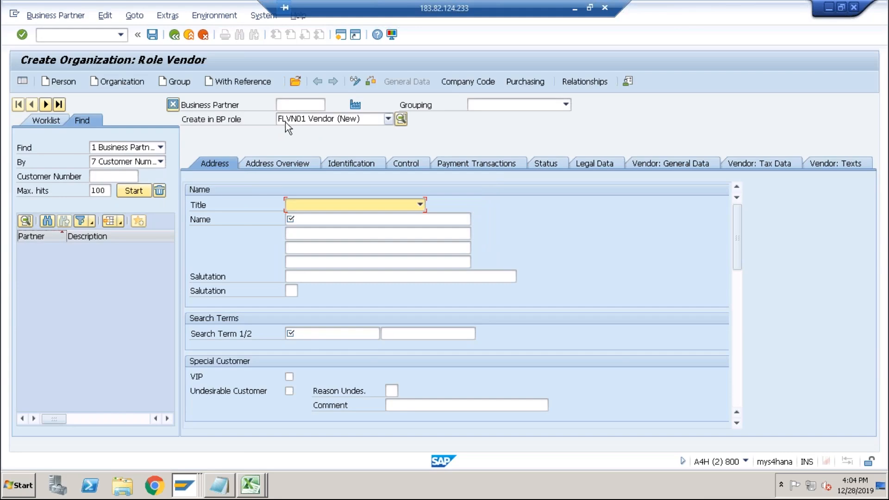
Set the business partner grouping to 0001 Internal number assignment for the Vendor role.
left_click(499, 106)
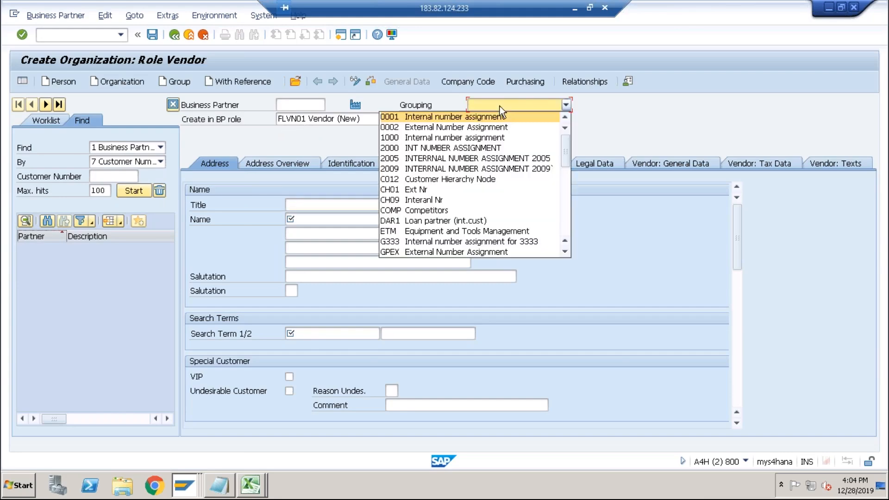
left_click(411, 117)
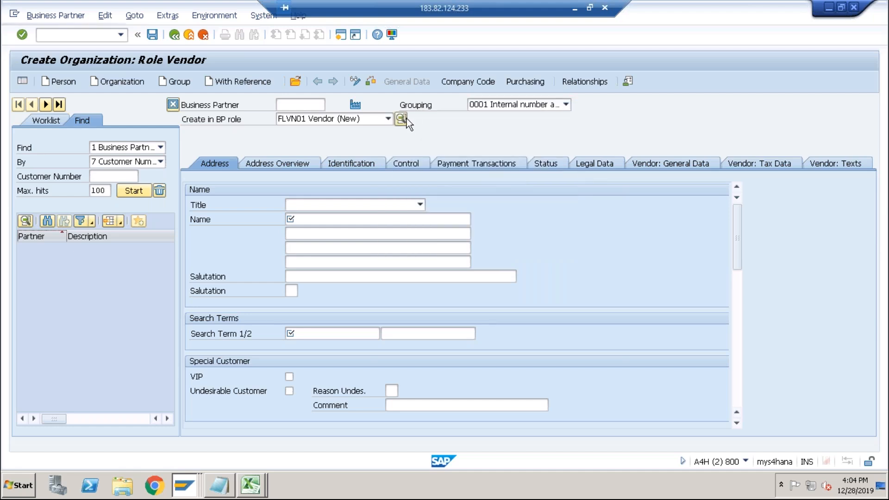
left_click(402, 119)
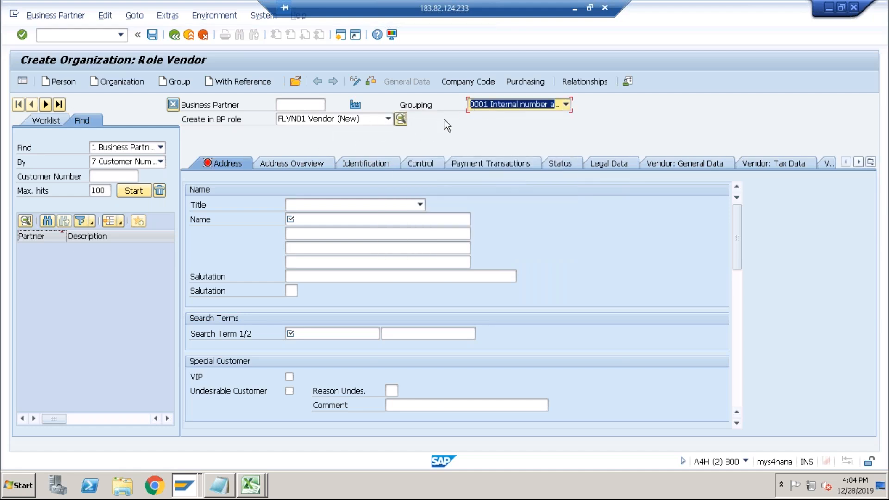
Set the title to Company and enter the name Test Vendor for ABCS.
left_click(315, 206)
left_click(313, 217)
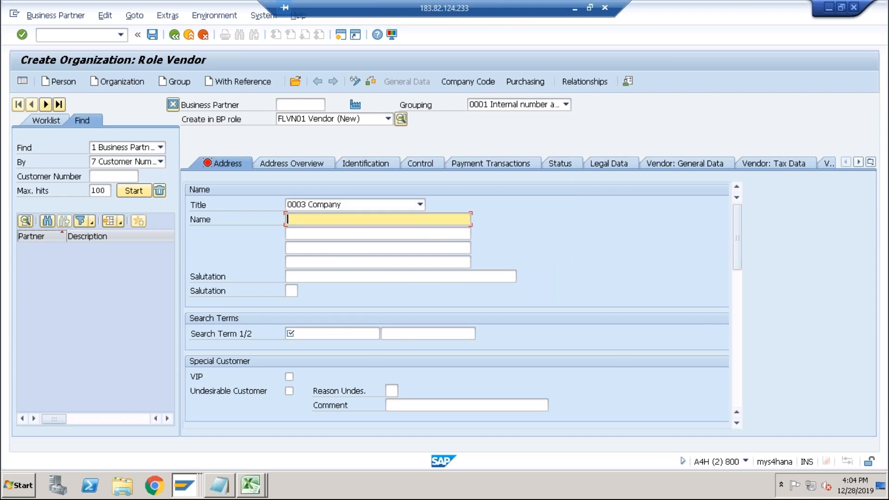
type("Test ")
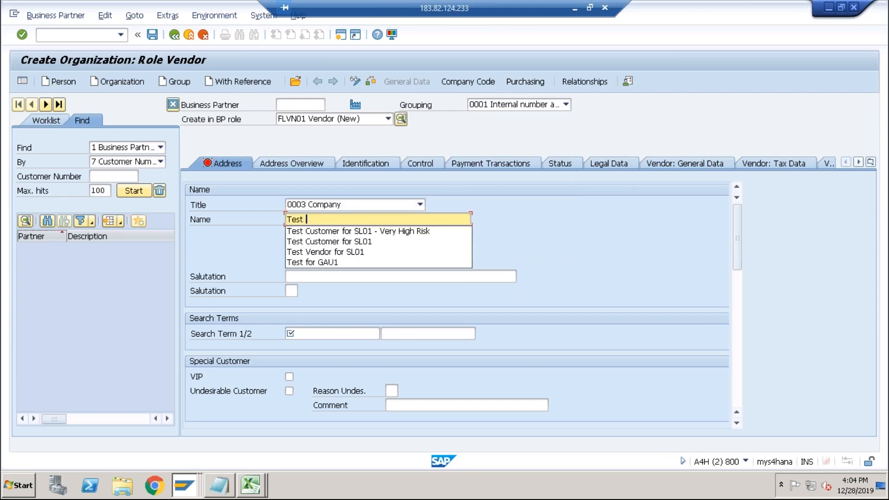
type("Vendor for ")
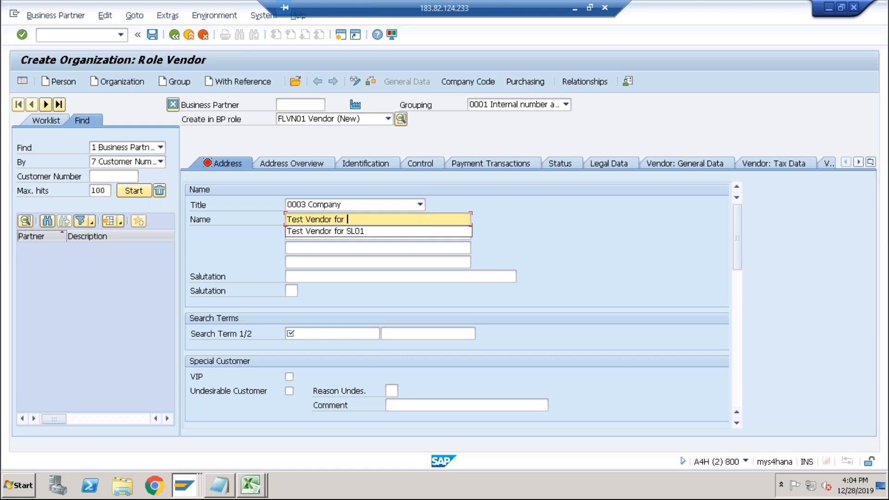
type("ABCS")
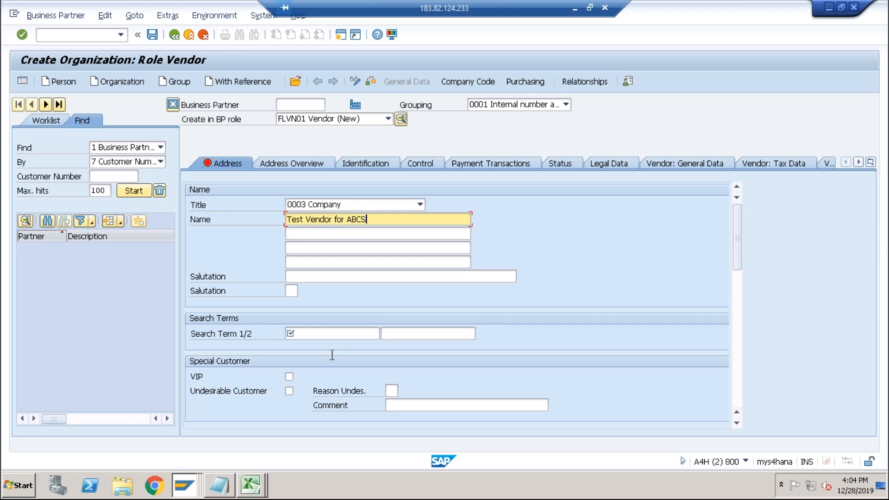
Enter ABCS as the vendor's search term.
left_click(310, 335)
type("ABCS")
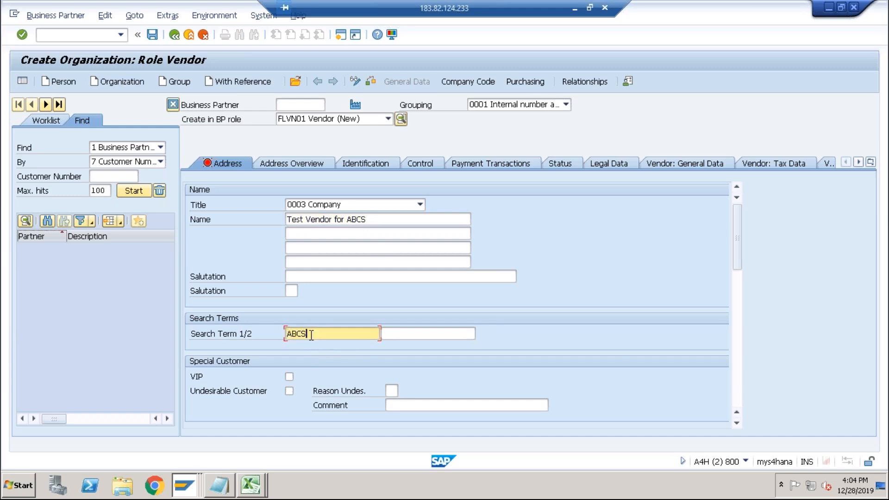
key("Tab")
key("Tab")
key("Tab")
key("Tab")
key("Tab")
key("Tab")
key("Tab")
key("Tab")
key("Tab")
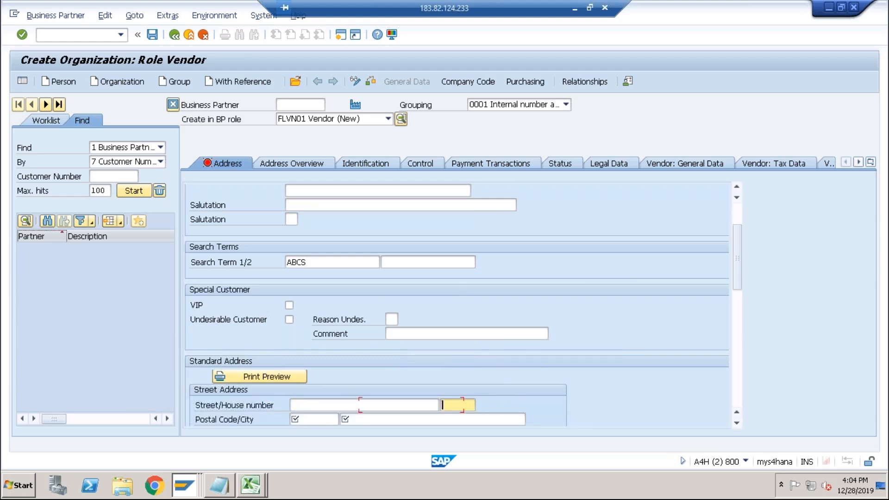
Enter postal code 400000 and city Pune in the vendor's street address.
left_click(316, 422)
left_click(310, 432)
left_click(394, 421)
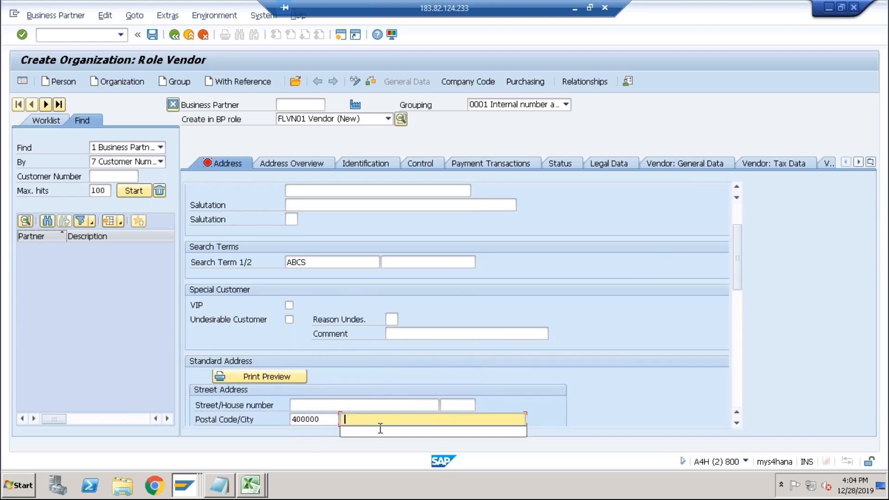
left_click(363, 434)
Set the address country to in and the communication language to EN.
key("Tab")
type("in")
key("Tab")
key("Tab")
key("Tab")
key("Tab")
key("Tab")
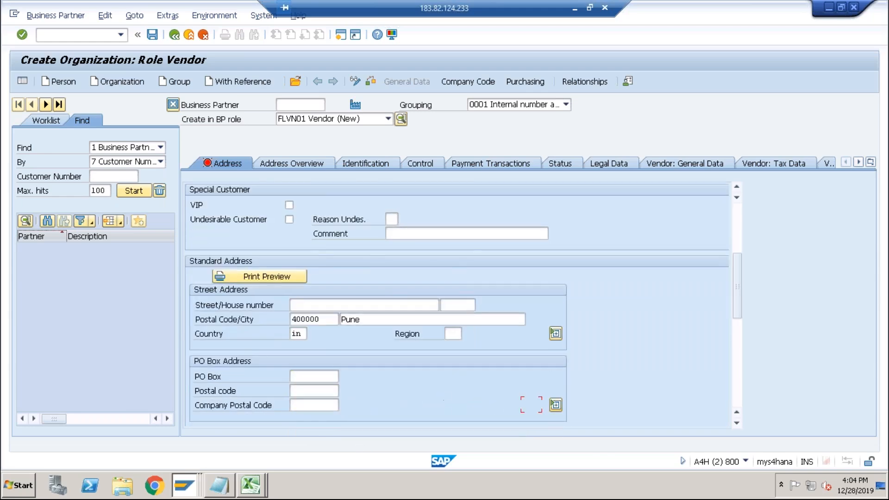
key("Tab")
type("EN")
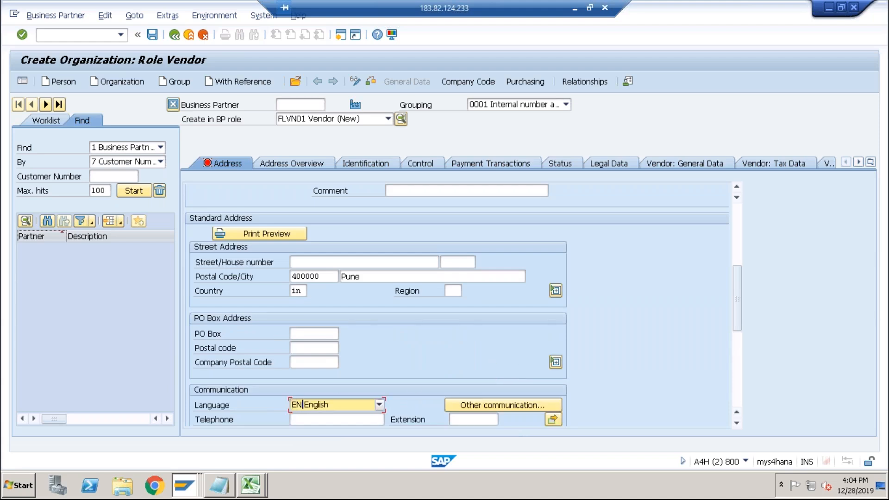
Open the vendor's company code data, enter company code abcs, and try to choose a reconciliation account.
left_click(465, 85)
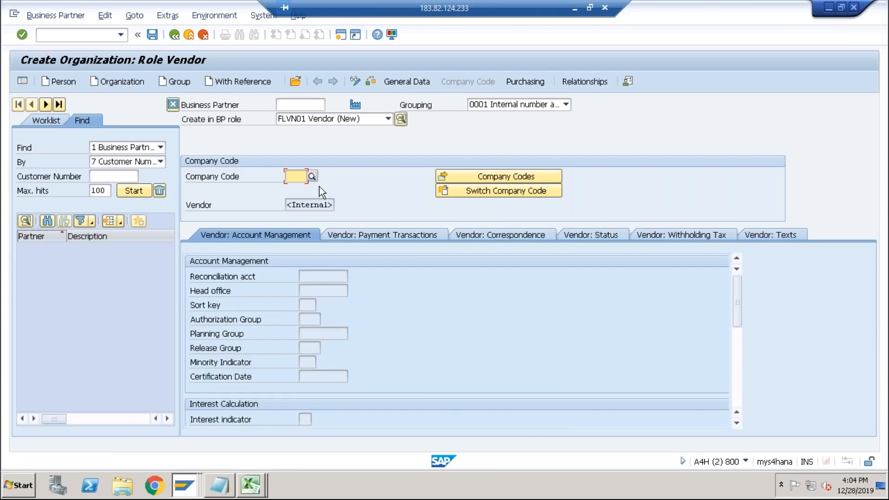
type("abcs")
key("Return")
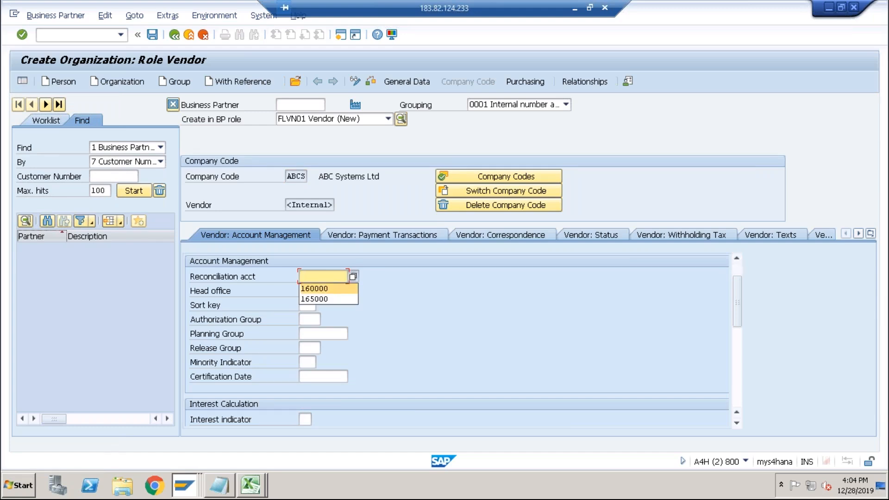
left_click(353, 276)
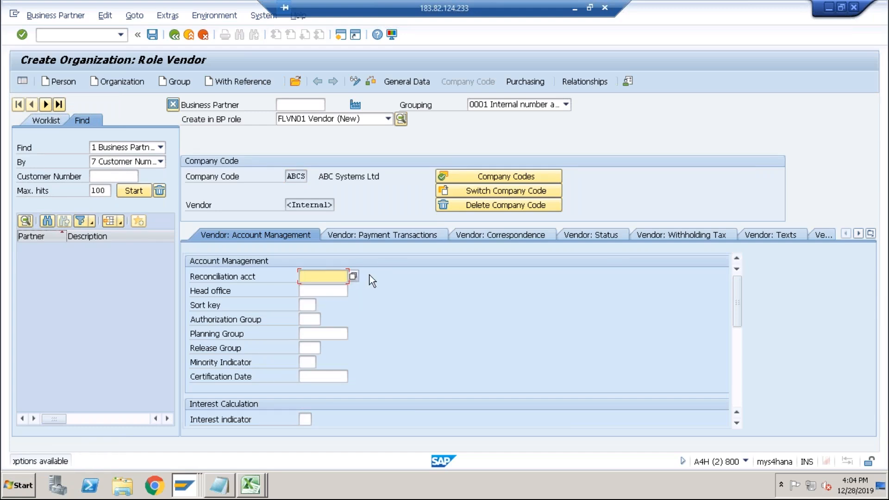
Open a new session, start FS00, and switch the company code to ABCS.
left_click(344, 36)
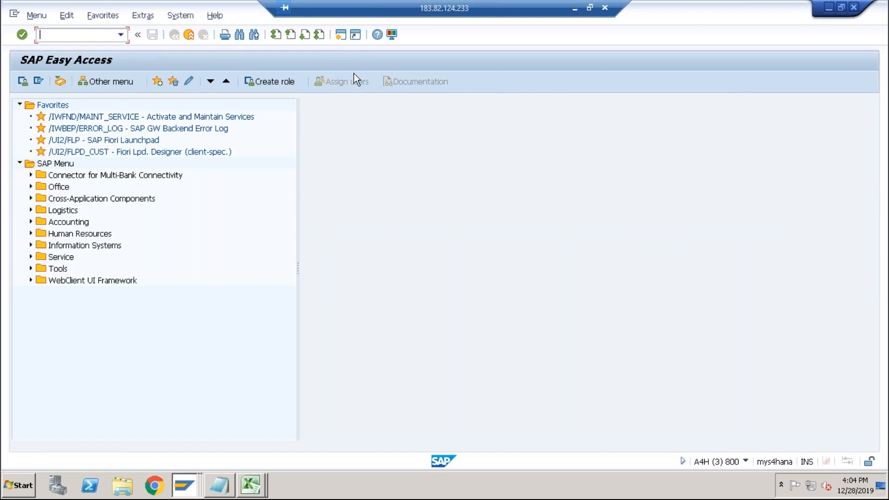
type("fs00")
key("Return")
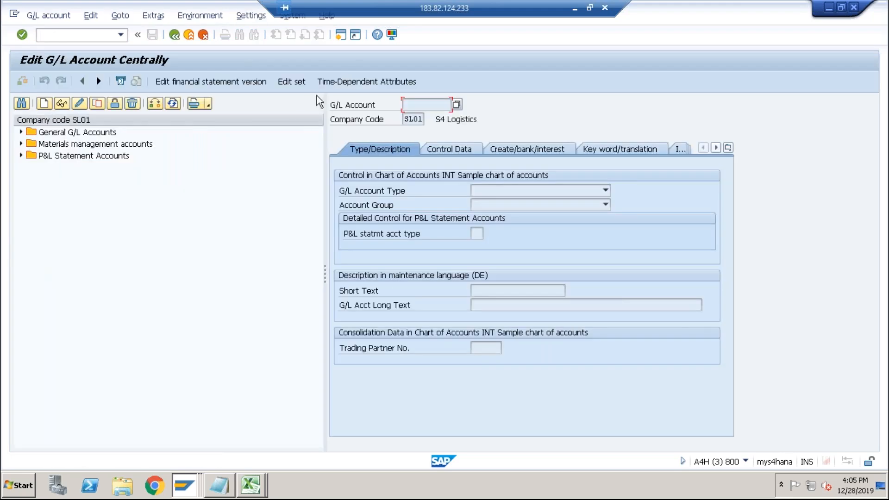
left_click(160, 105)
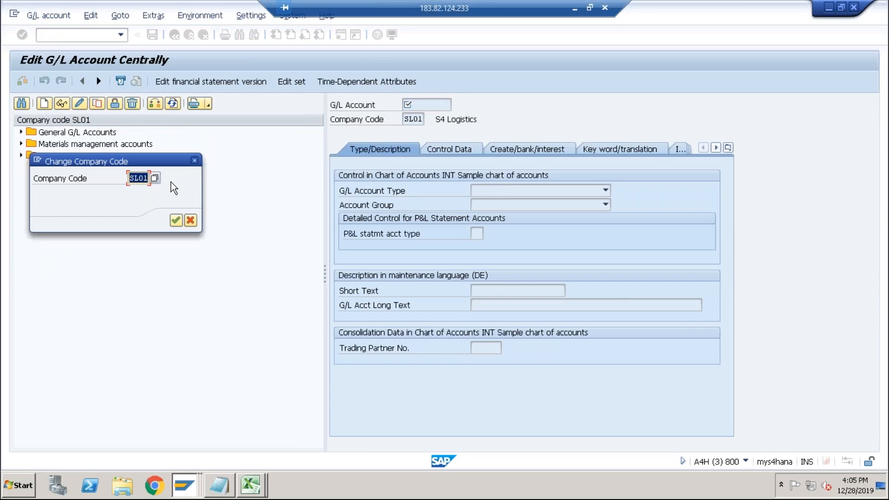
type("ABCS")
key("Return")
Start creating a G/L account by searching account descriptions for *payable* and choosing 160000 Accounts payable-domestic.
left_click(44, 103)
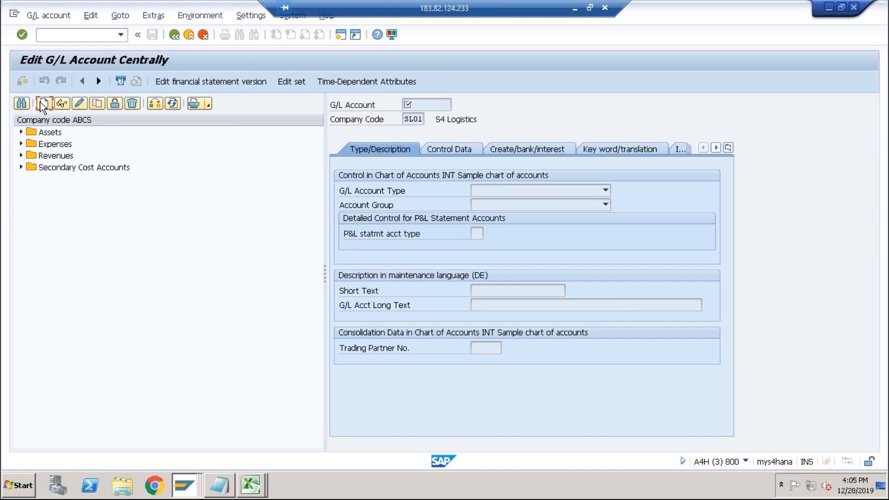
left_click(182, 178)
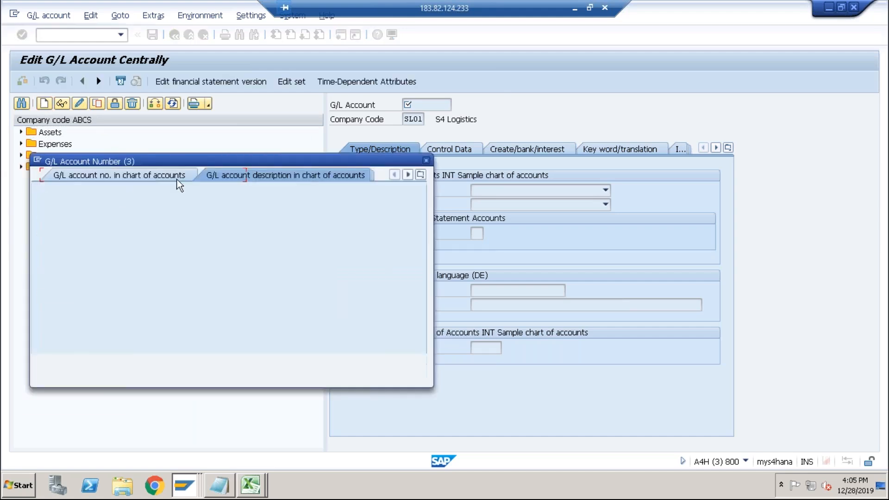
left_click(216, 176)
left_click(161, 237)
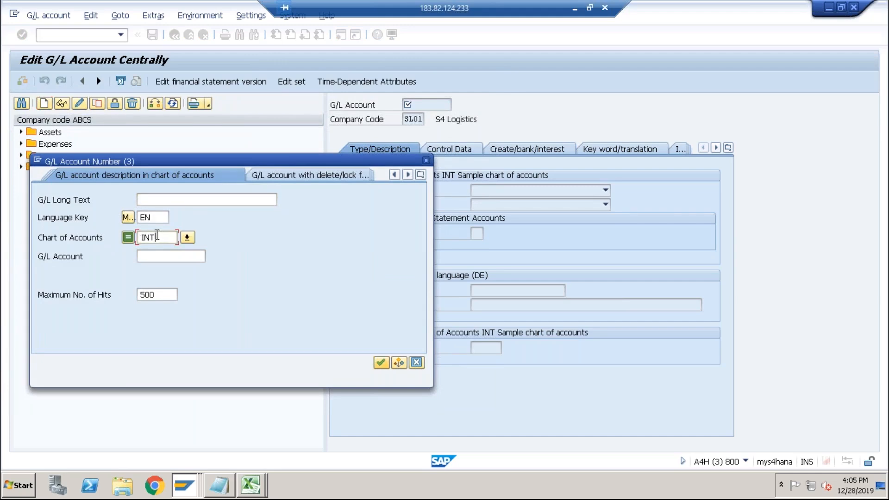
left_click(156, 199)
type("*")
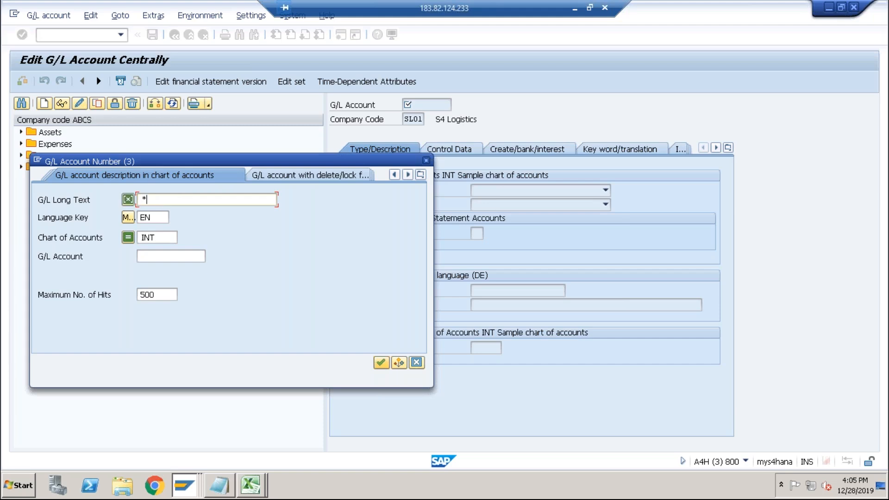
type("payable*")
key("Return")
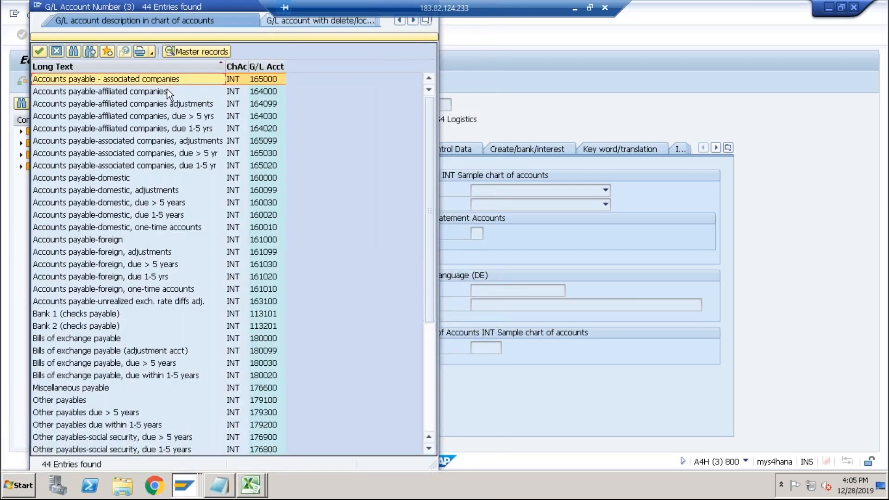
double_click(126, 179)
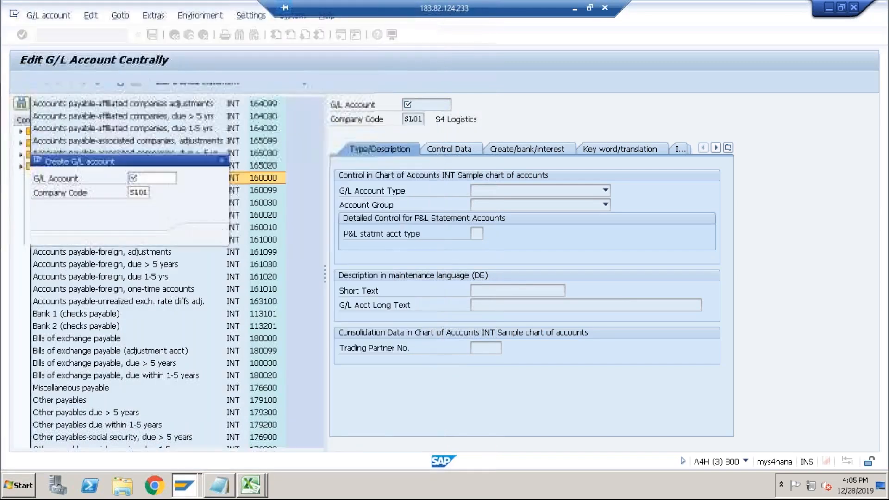
Set the new G/L account's company code to ABCS and continue.
key("Tab")
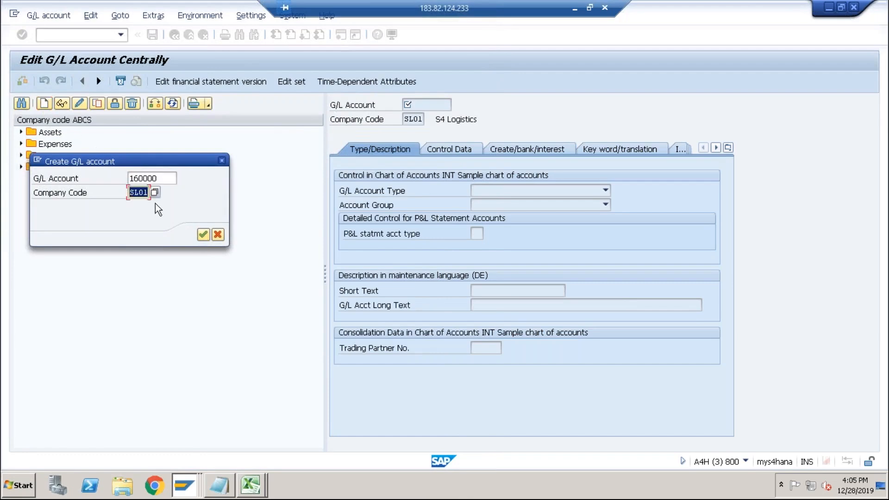
type("ABCS")
key("Return")
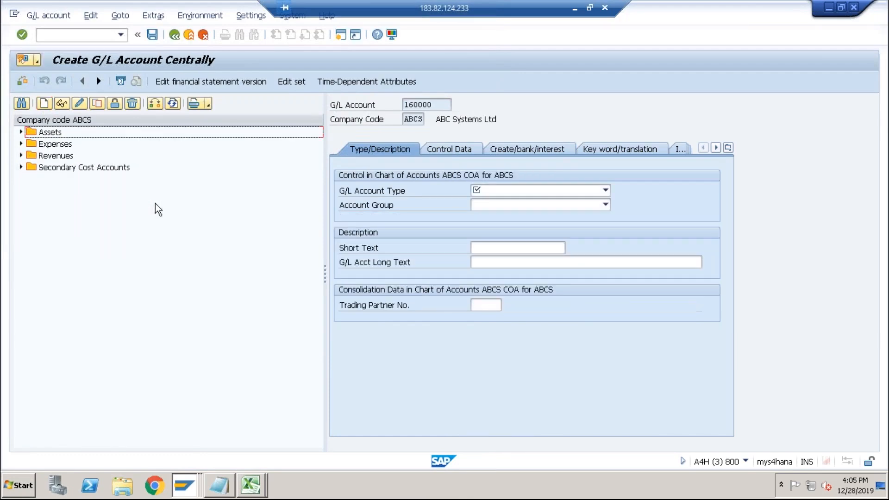
Set the G/L account type to Balance Sheet Account and the account group to LIAB Liabilities.
left_click(506, 194)
left_click(502, 234)
left_click(494, 208)
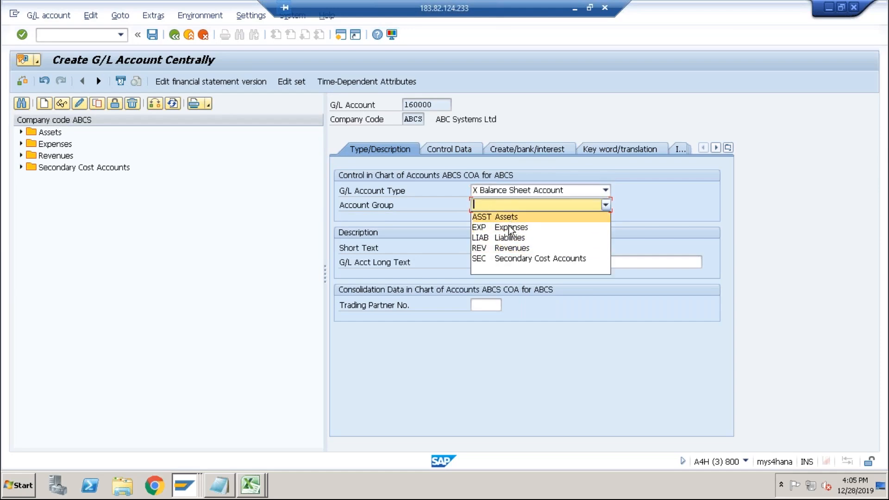
left_click(507, 239)
left_click(487, 248)
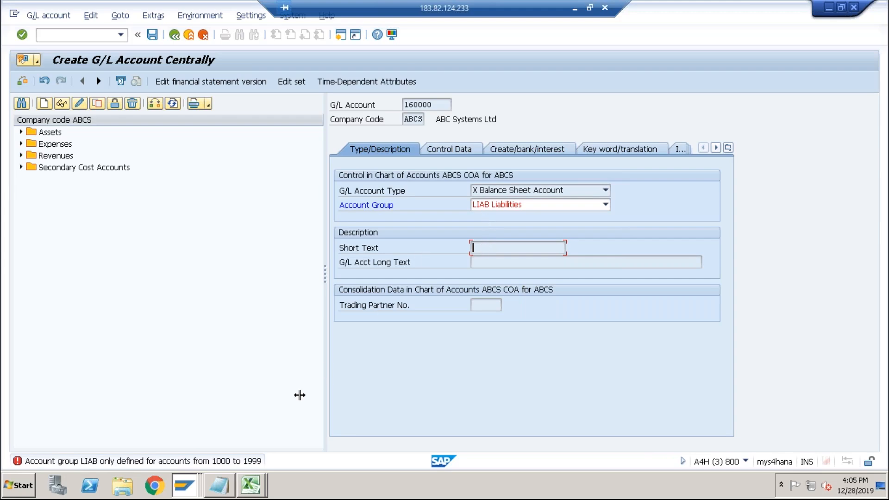
Open OBY6 and display the global data details of company code ABCS.
left_click(82, 34)
type("/noby6")
key("Return")
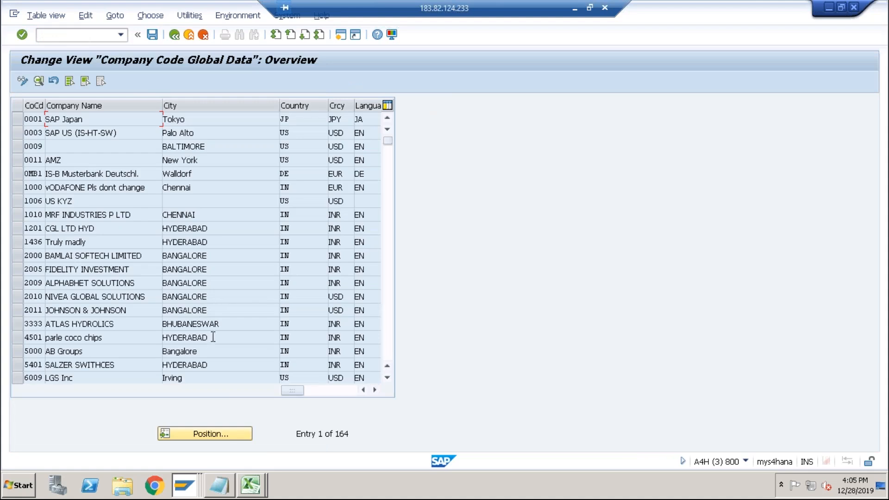
left_click(199, 434)
type("abcs")
key("Return")
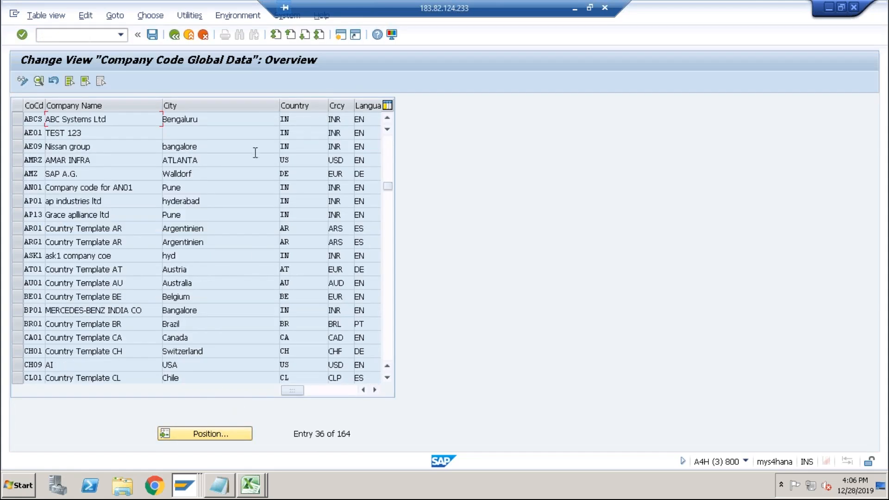
double_click(236, 119)
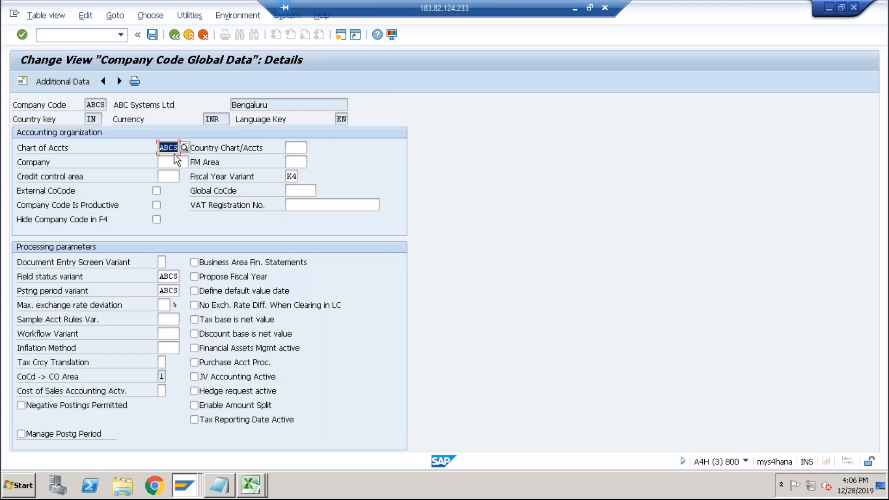
Open FS00 and start creating G/L account 1000 in company code ABCS.
left_click(93, 35)
type("/")
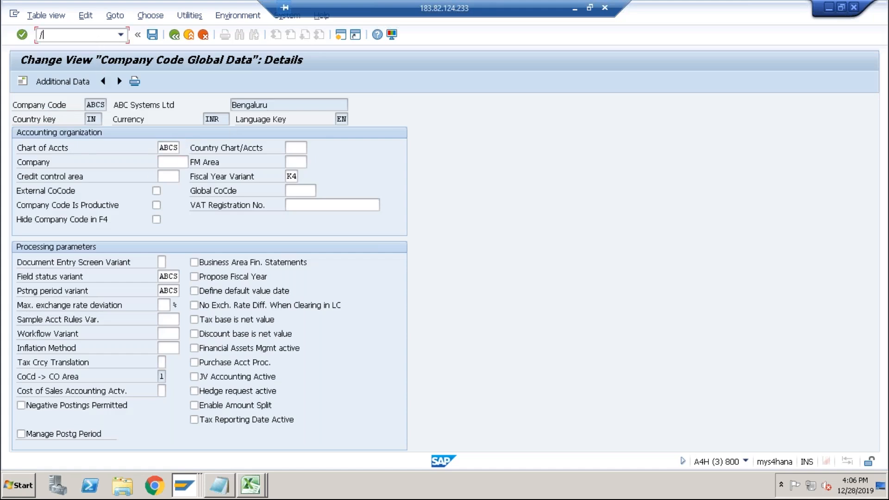
type("nfs00")
key("Return")
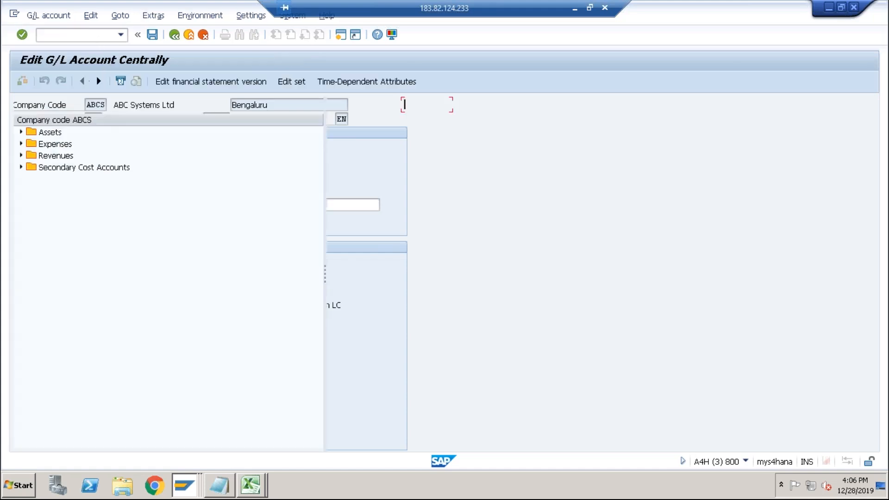
left_click(44, 103)
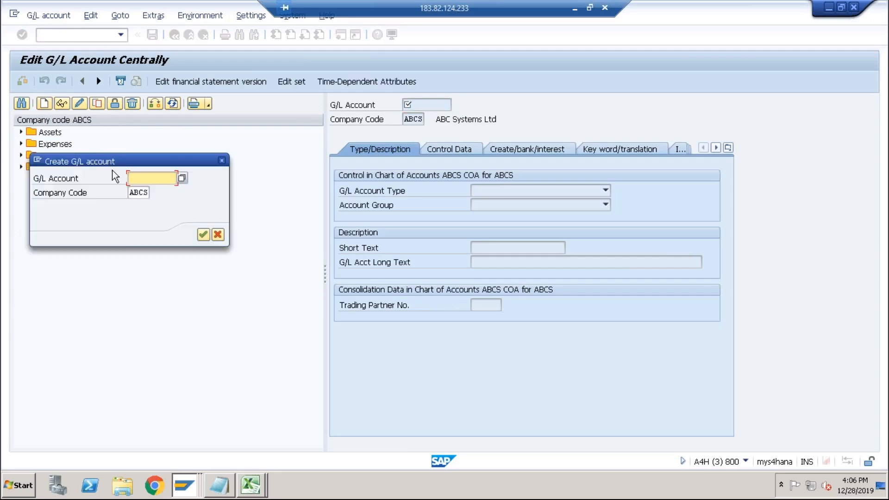
type("1000")
left_click(204, 234)
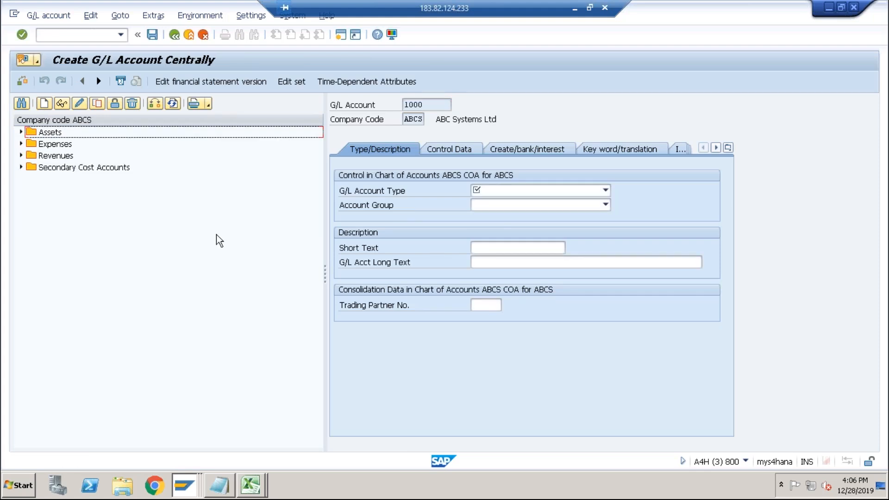
Set the G/L account type to Balance Sheet Account and the account group to LIAB Liabilities.
left_click(484, 191)
left_click(497, 234)
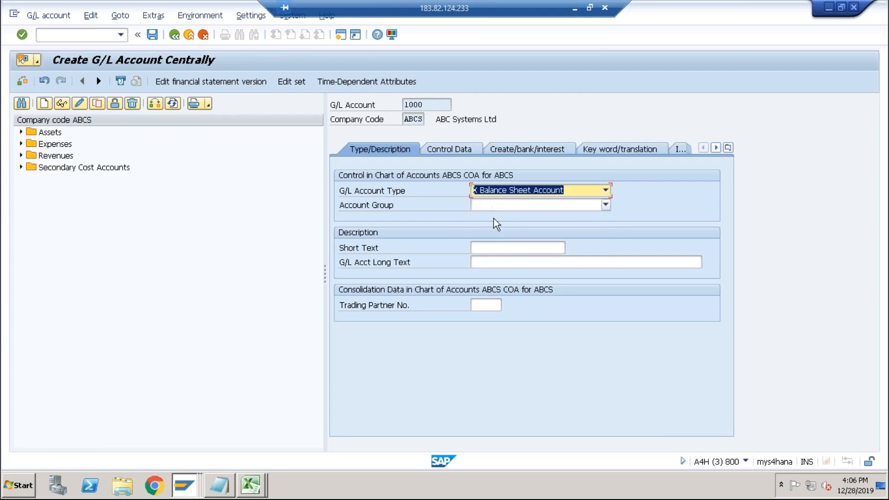
left_click(494, 205)
left_click(502, 237)
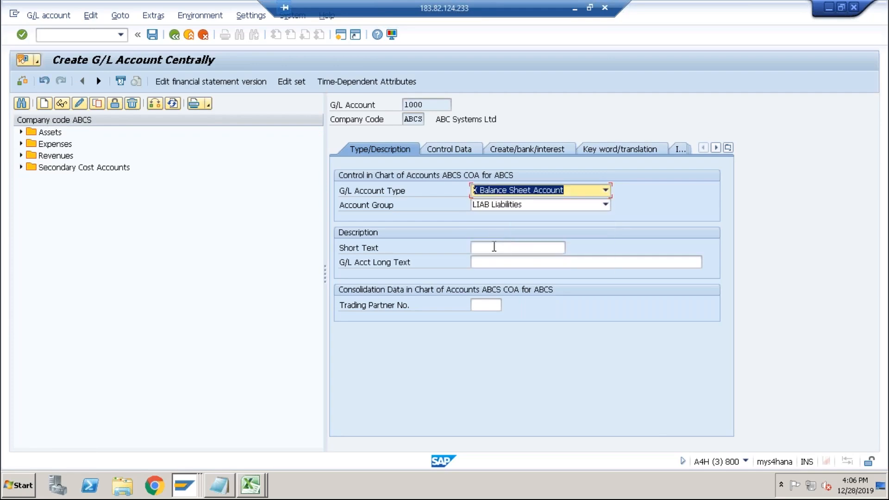
Enter AP as both the short text and the long text of the G/L account.
left_click(489, 247)
type("AP")
key("Tab")
type("AP")
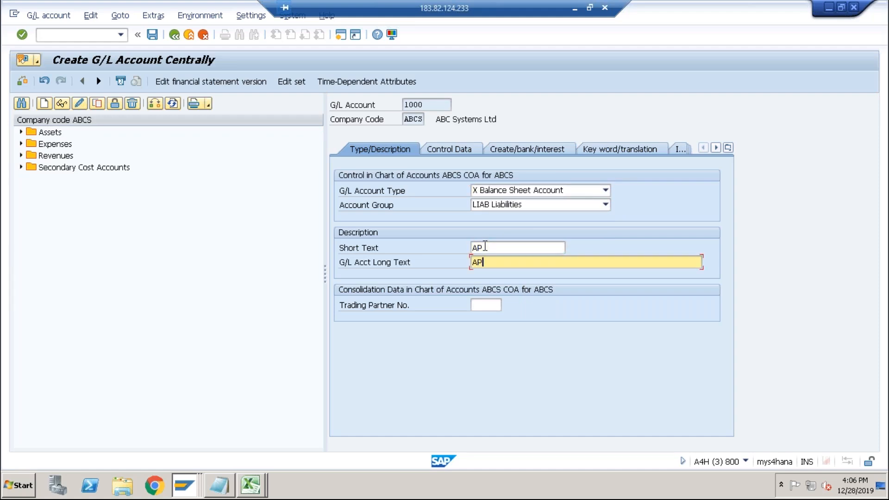
Make the account a reconciliation account for account type Vendors in the control data.
left_click(448, 150)
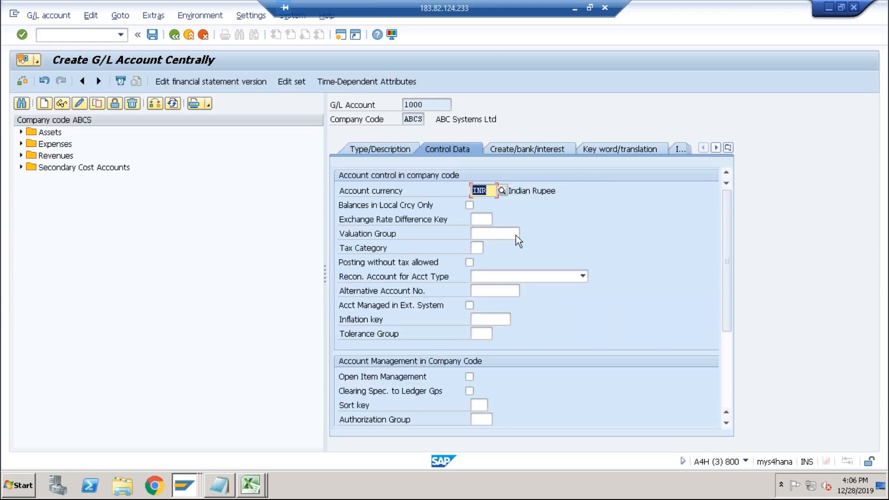
left_click(506, 278)
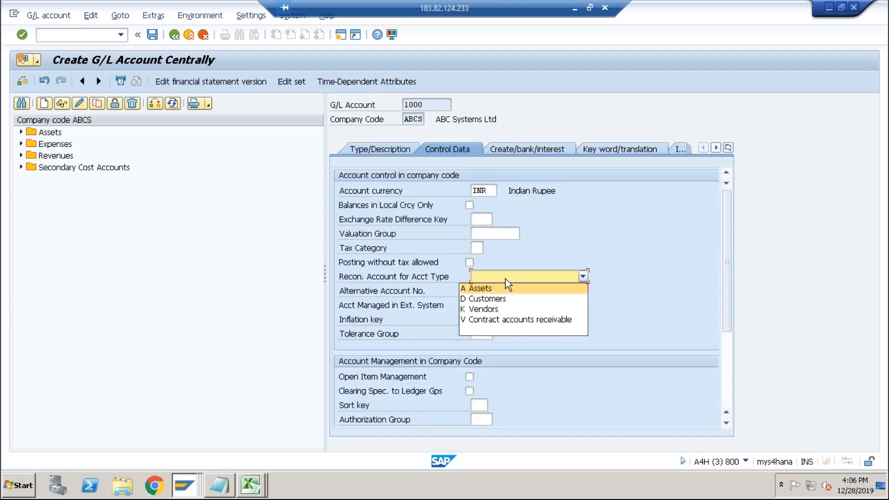
left_click(504, 310)
Set the field status group to G067 and save G/L account 1000.
left_click(536, 151)
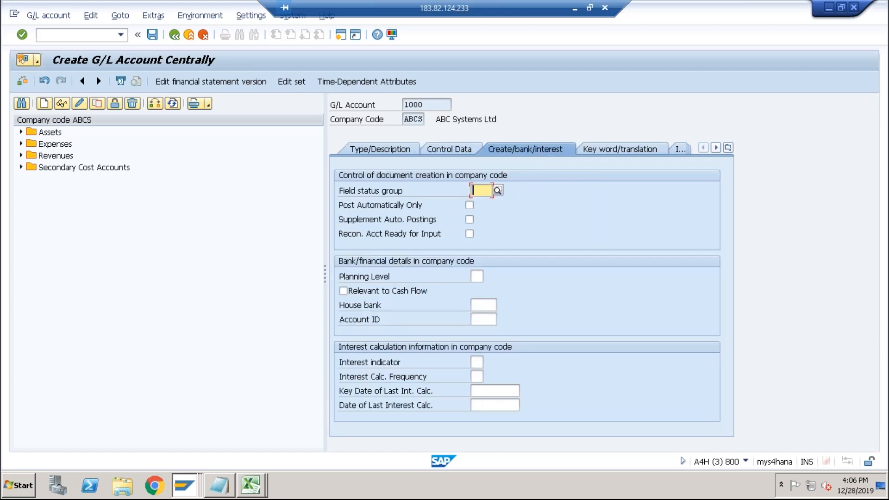
type("G067")
key("Return")
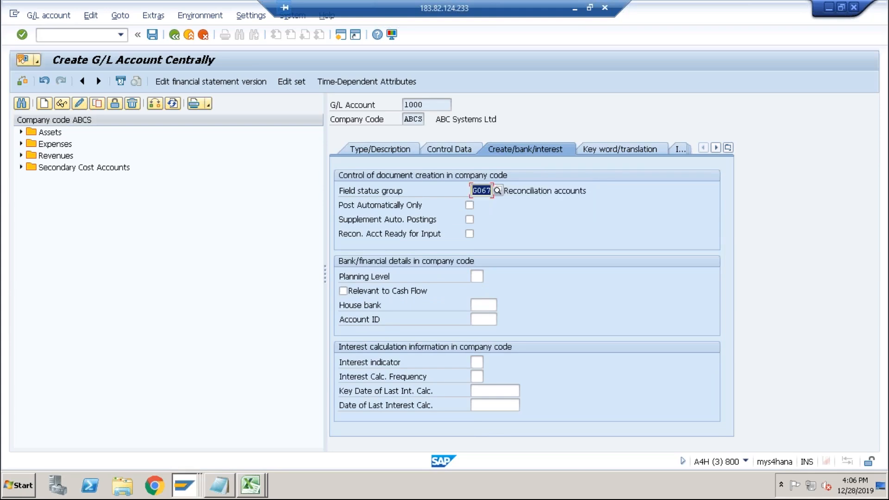
left_click(152, 35)
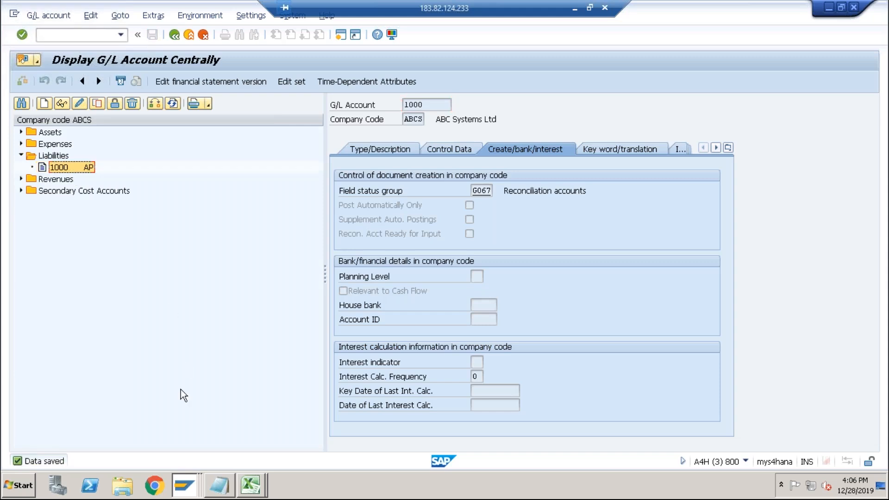
Switch to the vendor creation session, set the reconciliation account to 1000 and save the vendor.
left_click(183, 492)
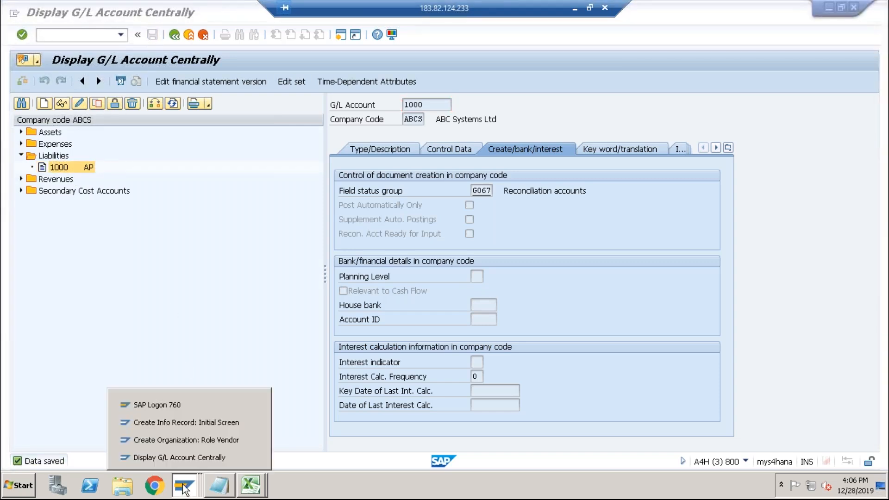
left_click(200, 439)
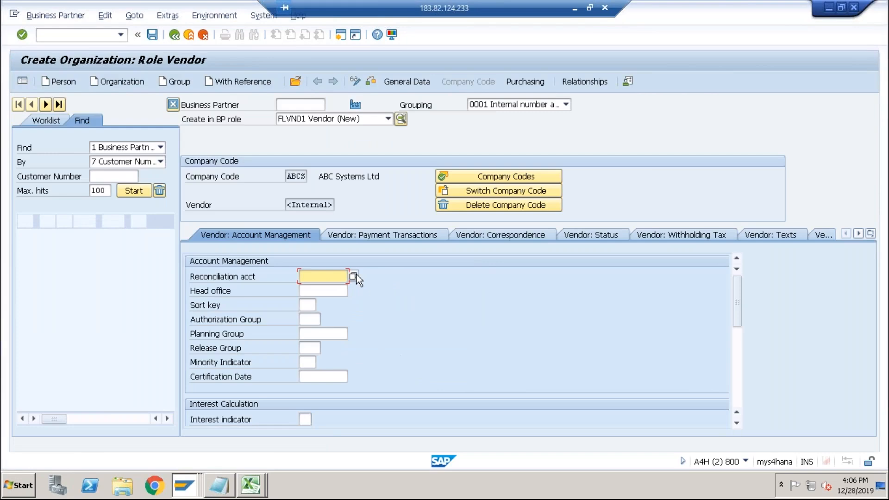
key("F4")
double_click(337, 132)
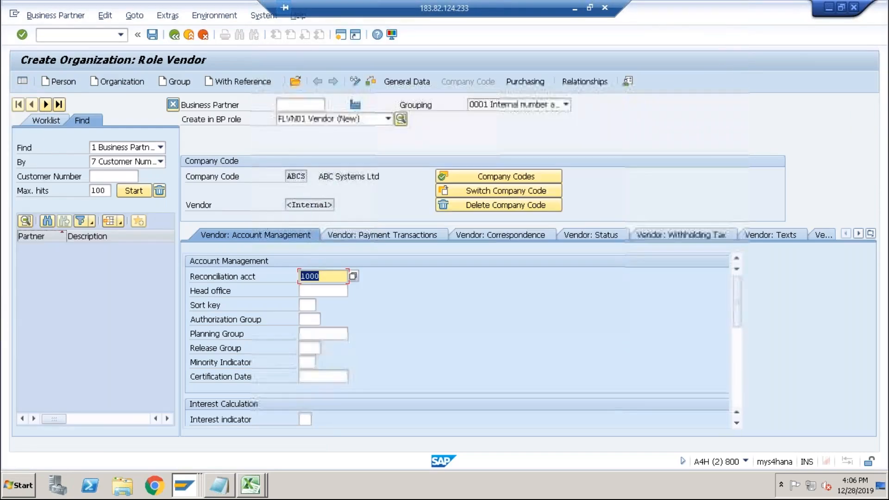
left_click(158, 37)
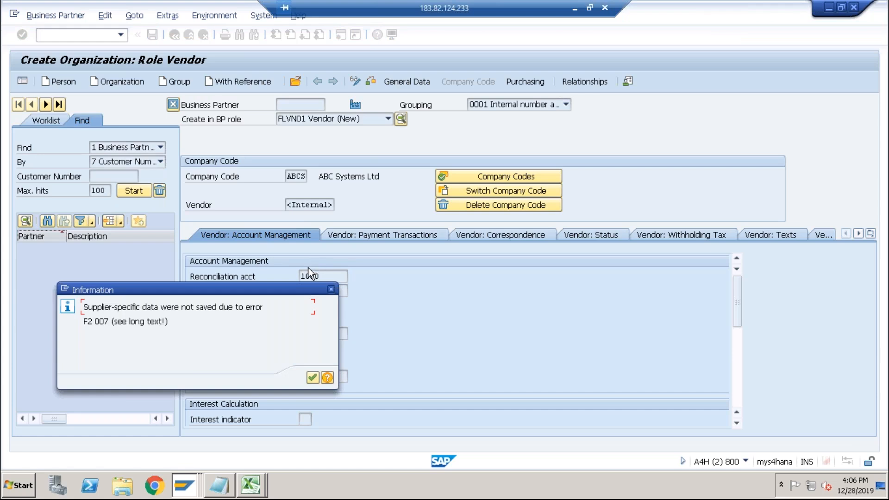
left_click(313, 378)
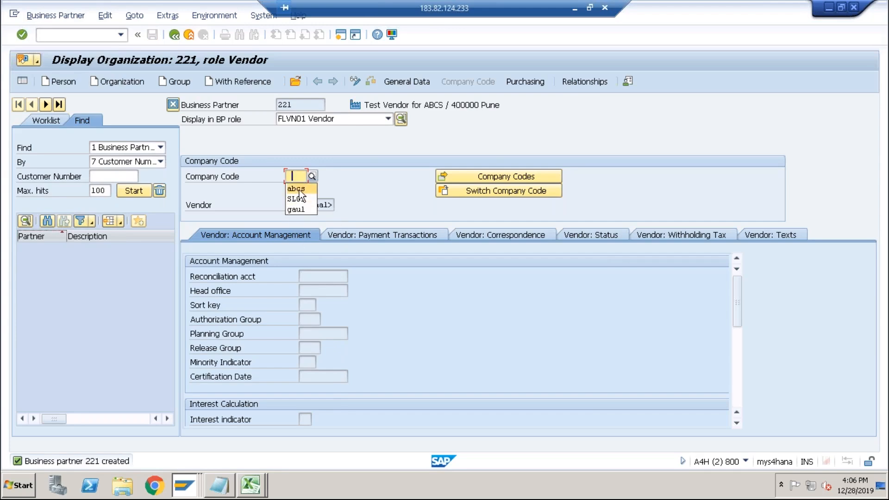
Try to open company code ABCS data for business partner 221 in display mode.
type("abcs")
key("Return")
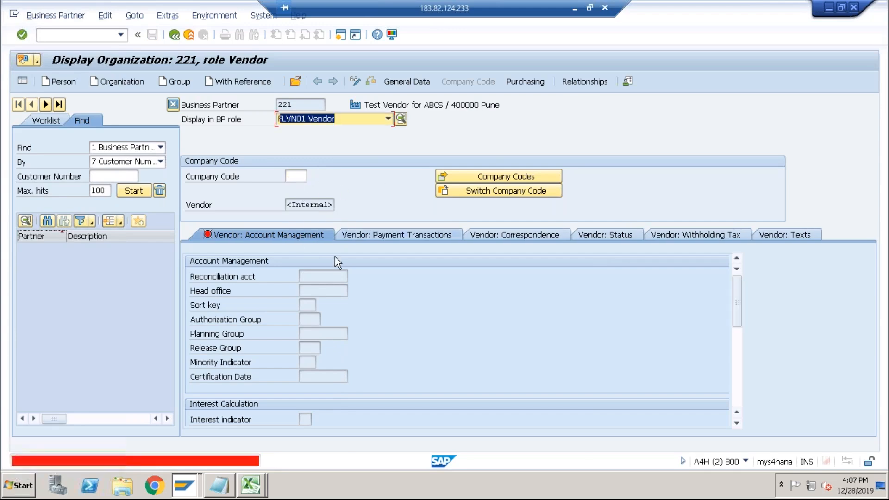
left_click(293, 177)
key("Return")
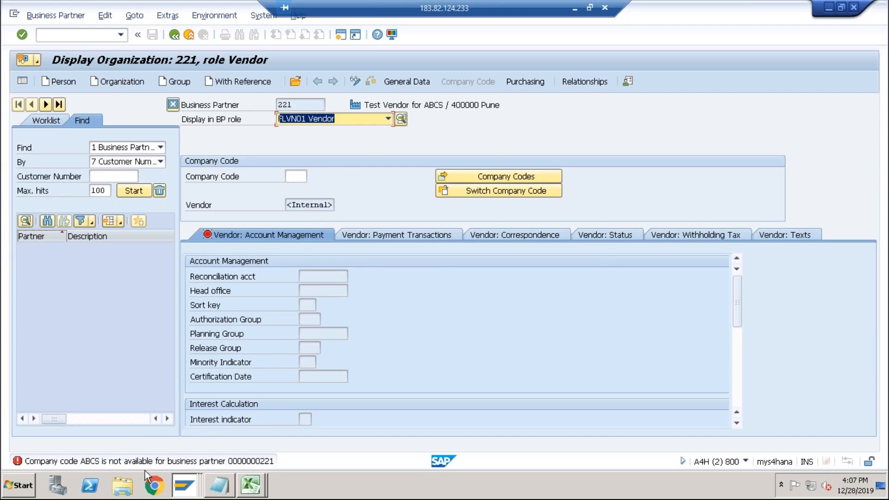
Switch to change mode, add company code ABCS and set the reconciliation account to 1000.
left_click(354, 82)
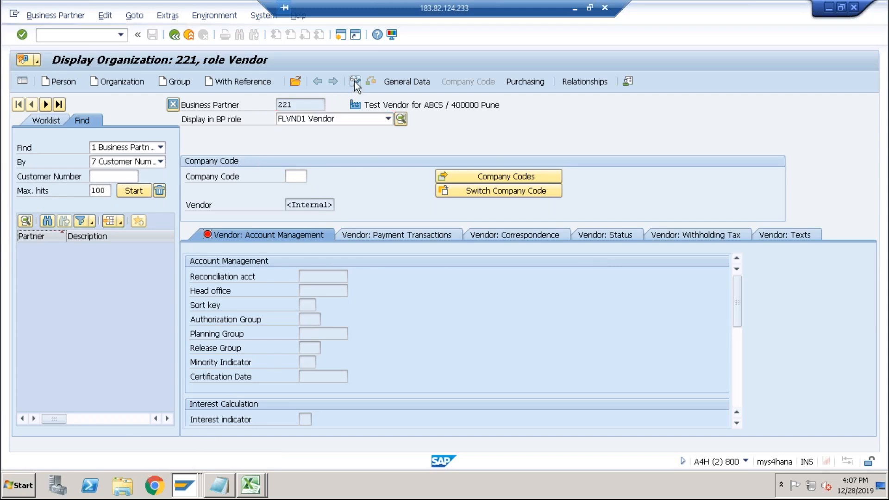
left_click(296, 182)
key("Return")
type("1")
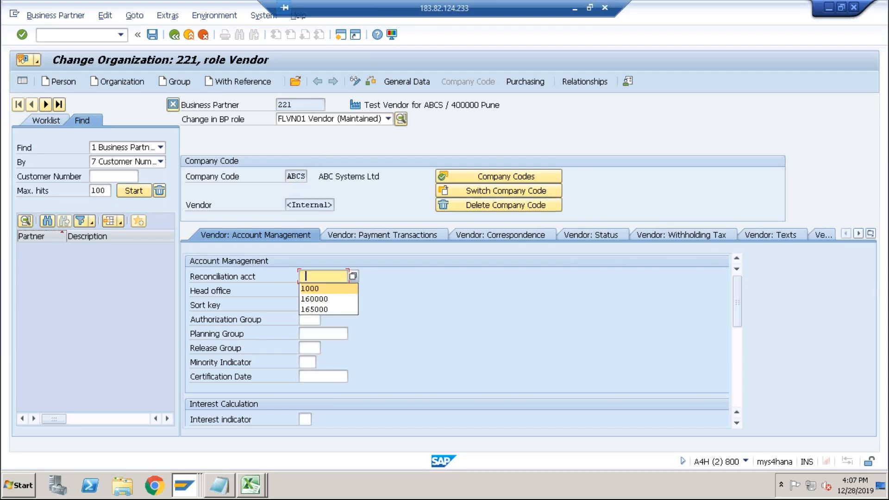
left_click(308, 289)
key("Return")
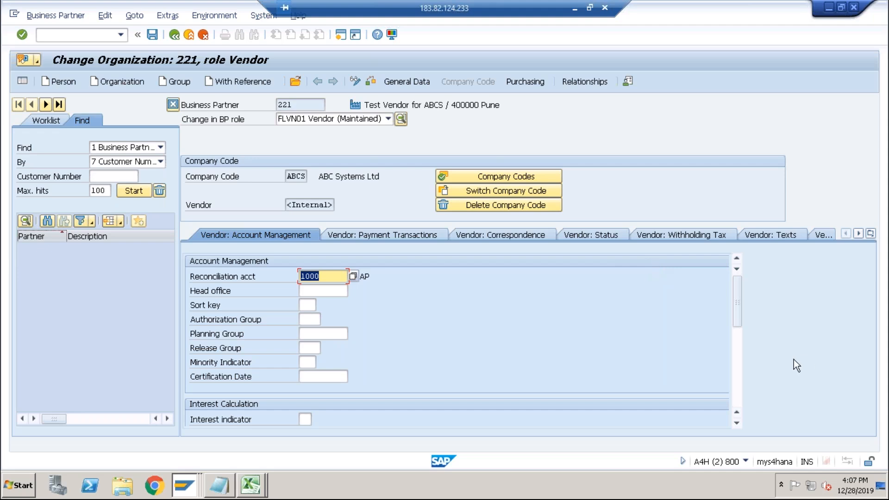
Save the vendor's company code data and exit the error message.
left_click(737, 357)
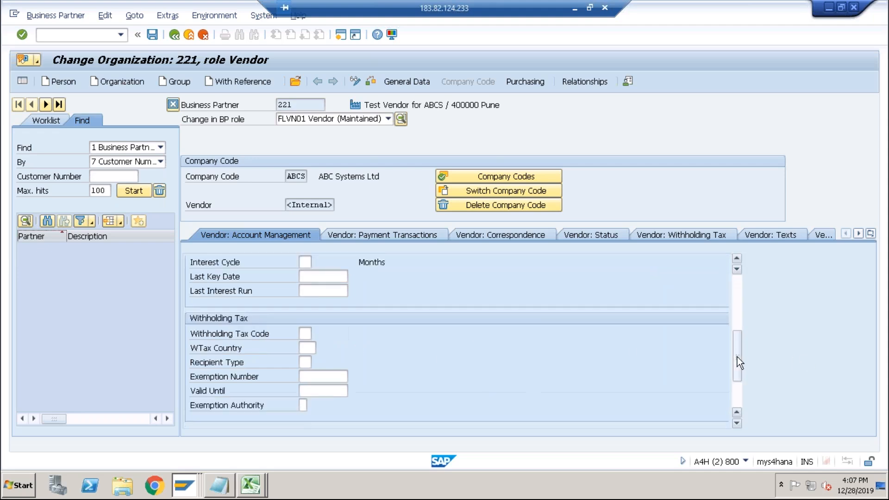
left_click(737, 396)
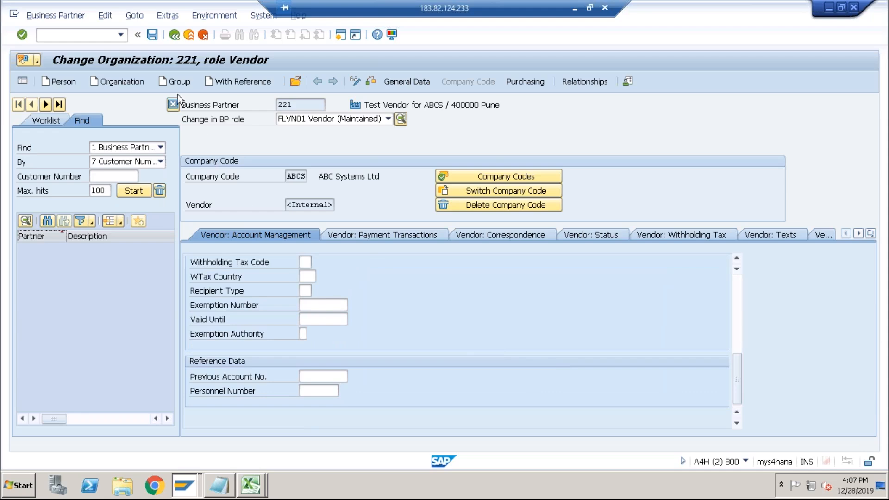
left_click(151, 35)
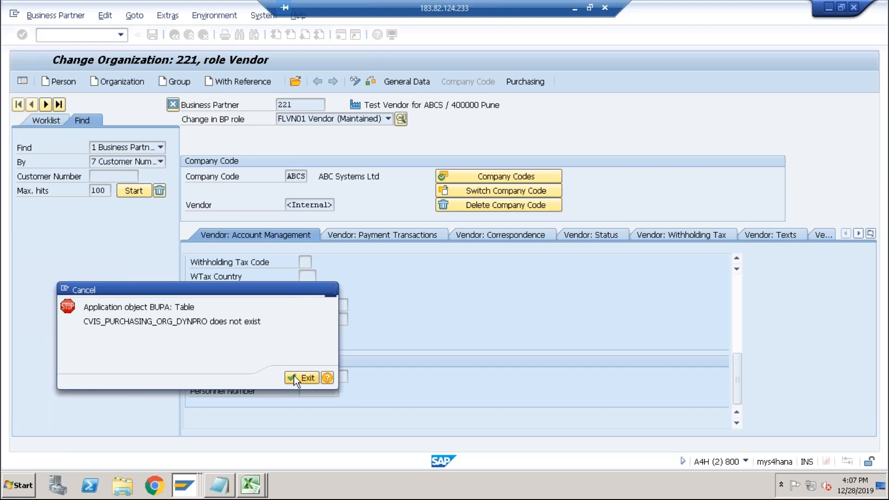
left_click(301, 378)
Open transaction BP and start creating a new organization.
type("bp")
key("Return")
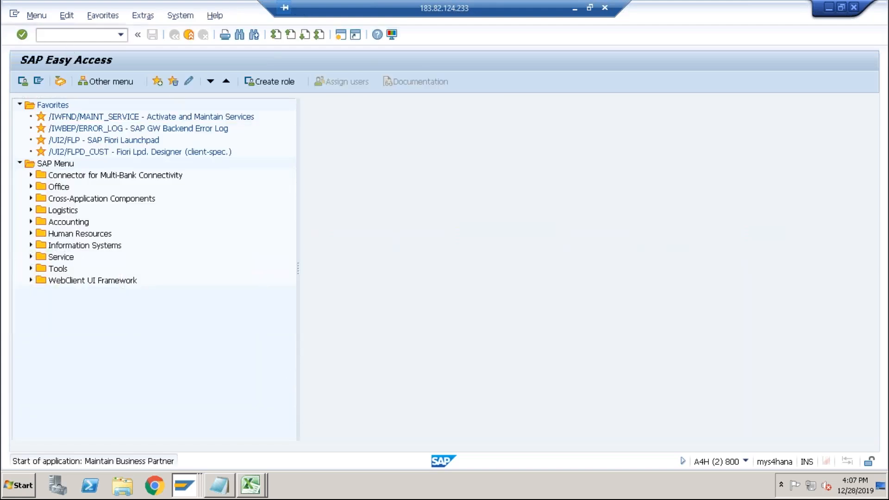
left_click(127, 81)
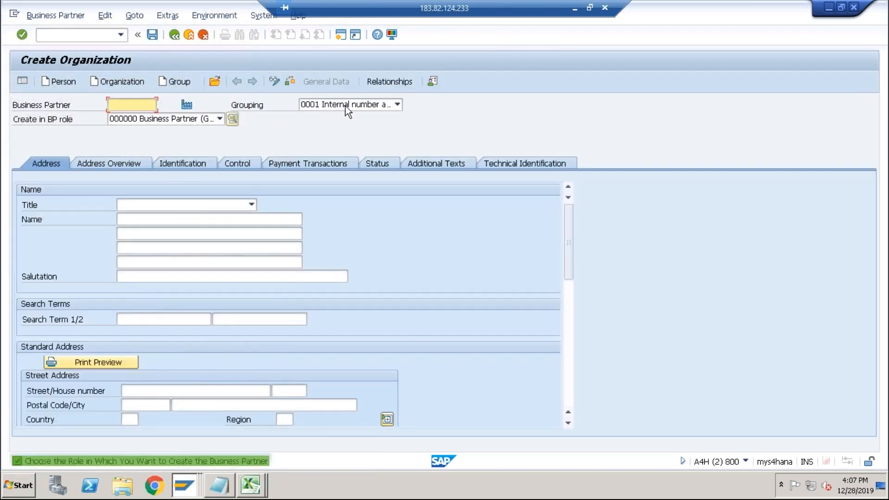
Set the title to 0003 Company and the name to Test Vendor for ABCS.
left_click(151, 204)
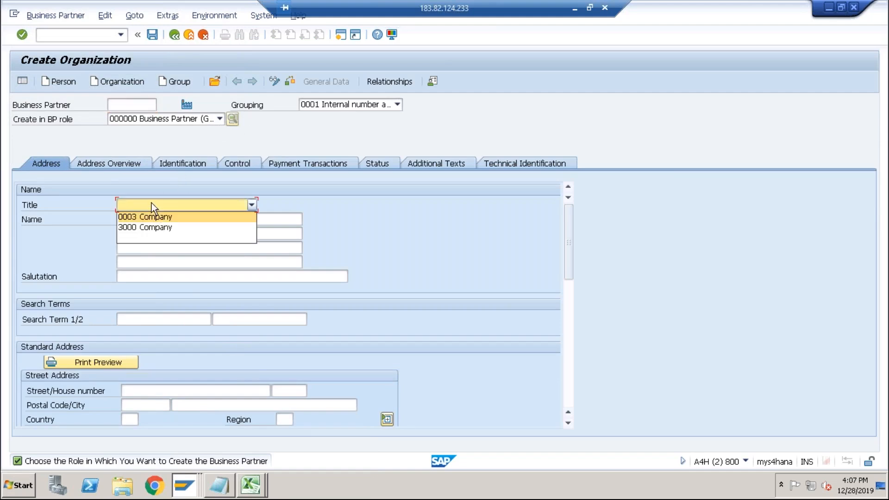
left_click(149, 216)
left_click(145, 219)
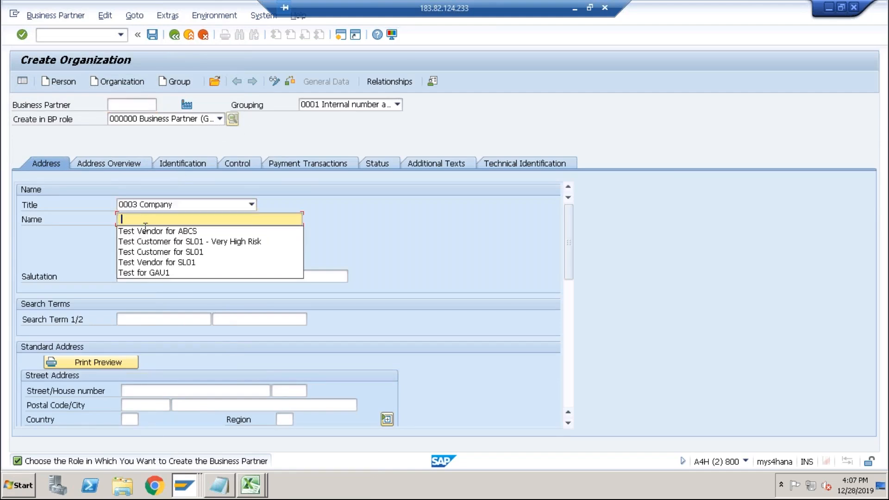
left_click(144, 231)
scroll(144, 344, "down", 3)
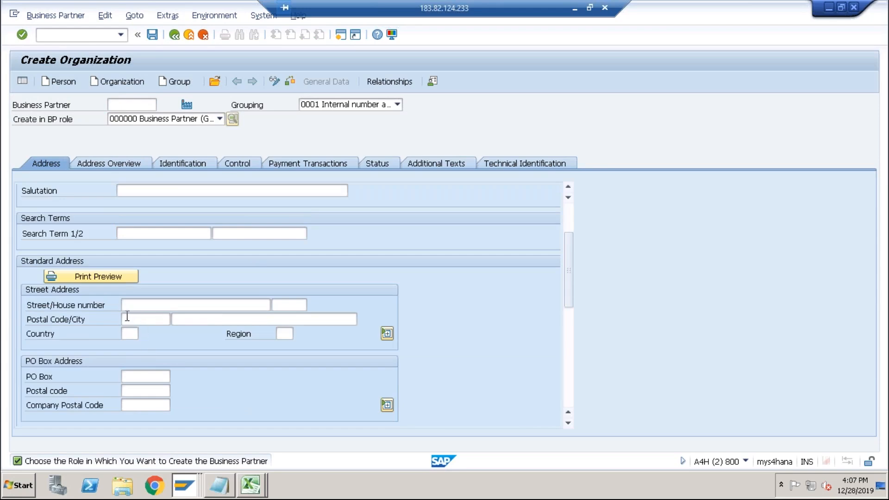
scroll(162, 294, "up", 3)
Set the business partner role to FLVN01 Vendor.
left_click(163, 120)
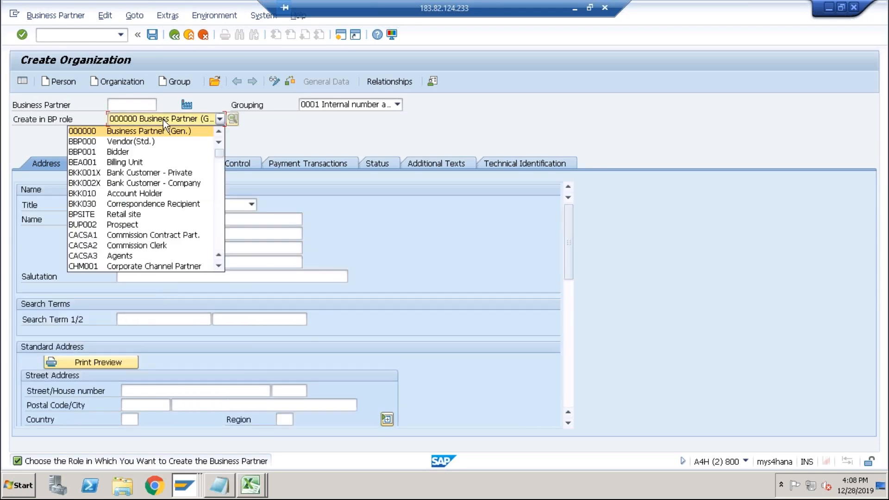
type("flv")
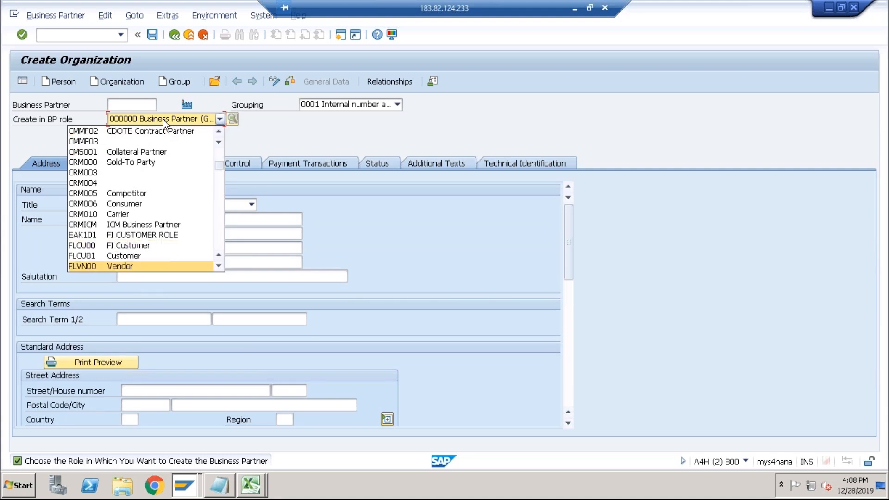
left_click(219, 266)
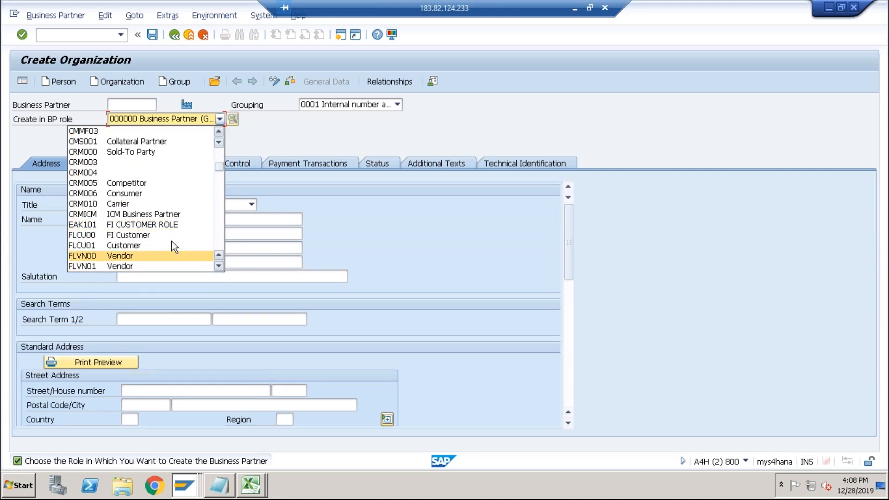
left_click(115, 268)
left_click(368, 348)
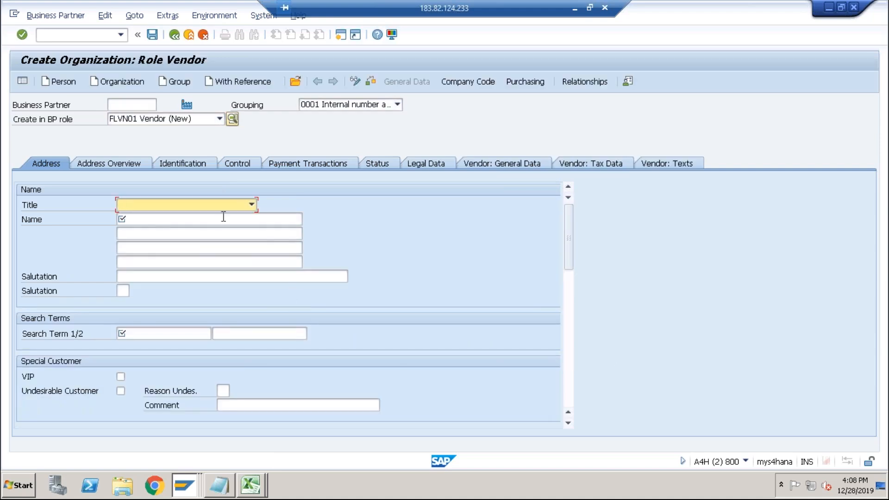
Re-enter the title 0003 Company, the name Test Vendor for ABCS and the search term ABCS in the vendor role.
left_click(240, 206)
left_click(181, 215)
left_click(159, 220)
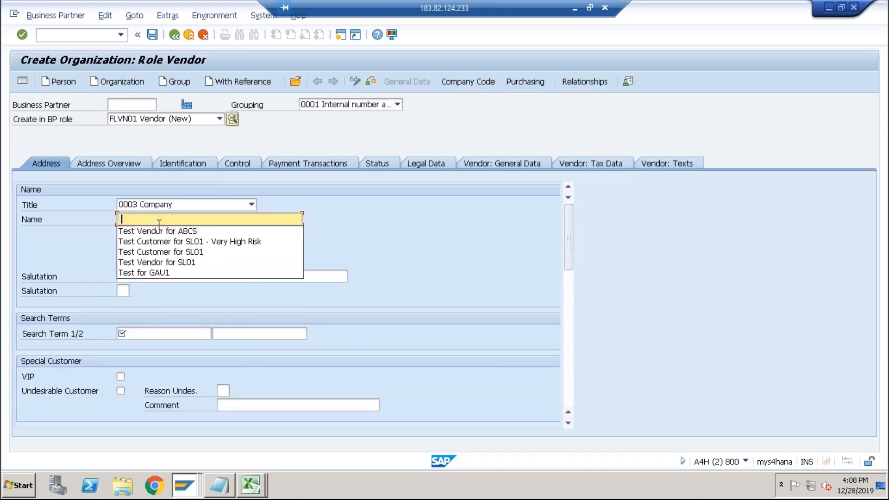
left_click(159, 230)
left_click(138, 333)
left_click(127, 345)
scroll(199, 352, "down", 5)
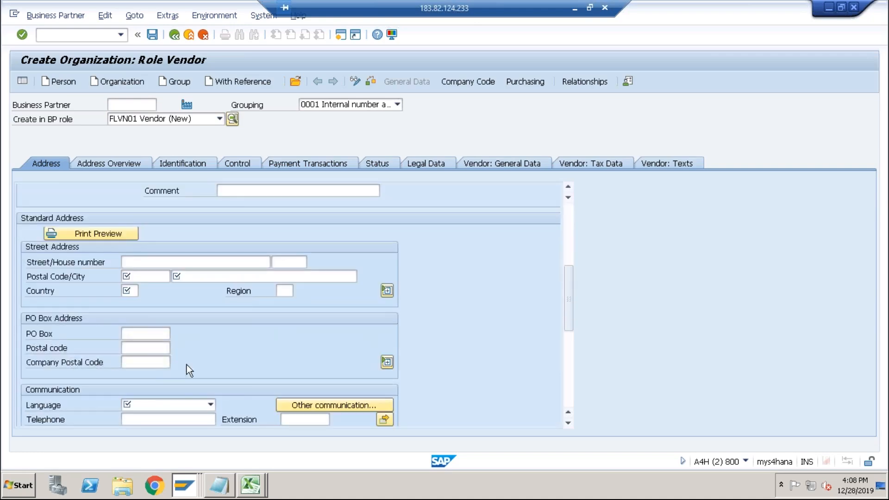
Enter the postal code 400000, city Pune and country IN in the standard address.
left_click(141, 278)
left_click(139, 290)
left_click(200, 276)
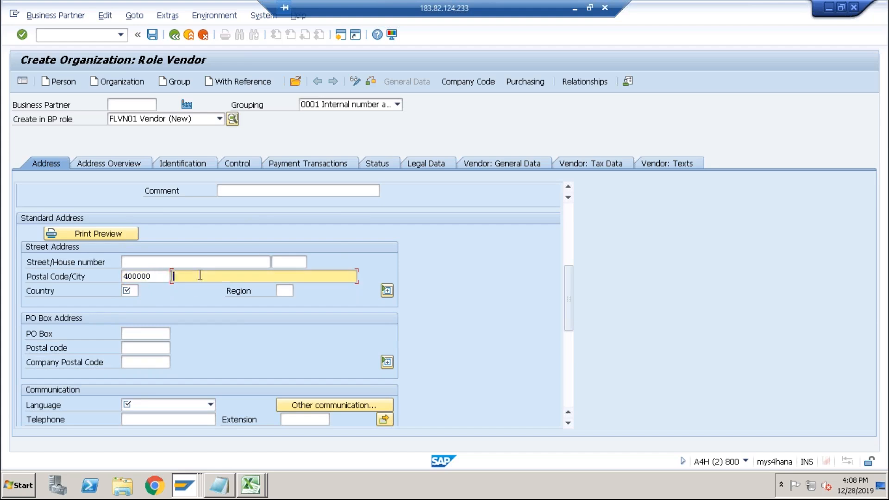
left_click(185, 288)
left_click(135, 291)
left_click(135, 304)
Set the communication language to EN English.
left_click(154, 405)
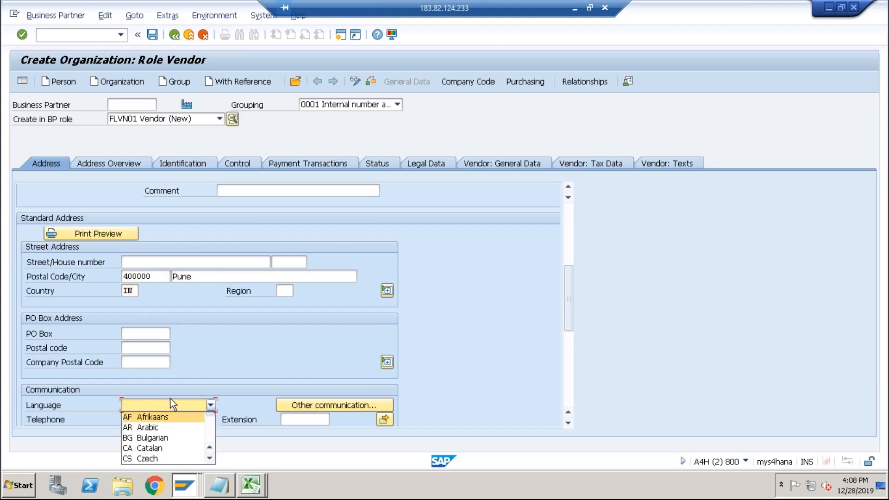
type("en")
key("Return")
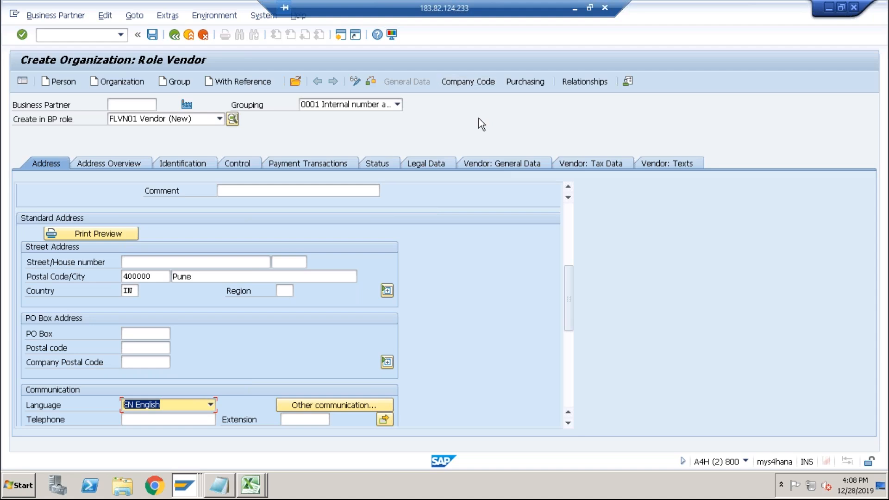
Open the company code data and select company code ABCS.
left_click(466, 83)
left_click(130, 177)
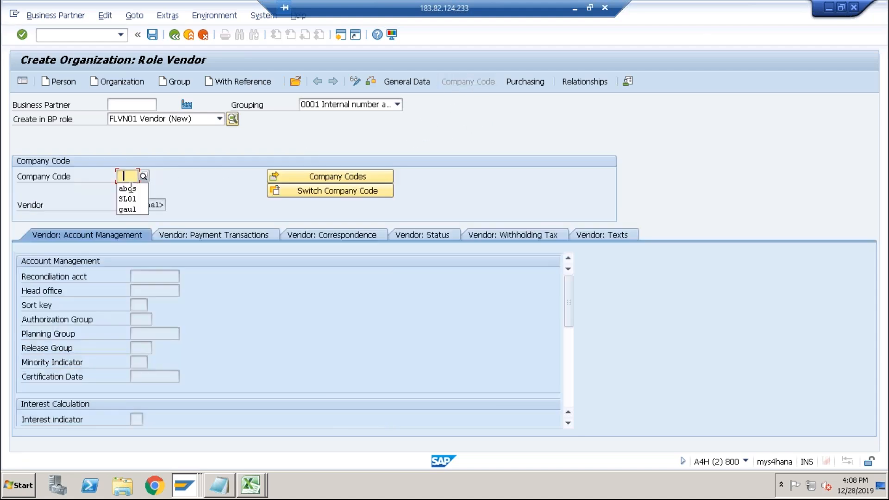
left_click(146, 188)
key("Return")
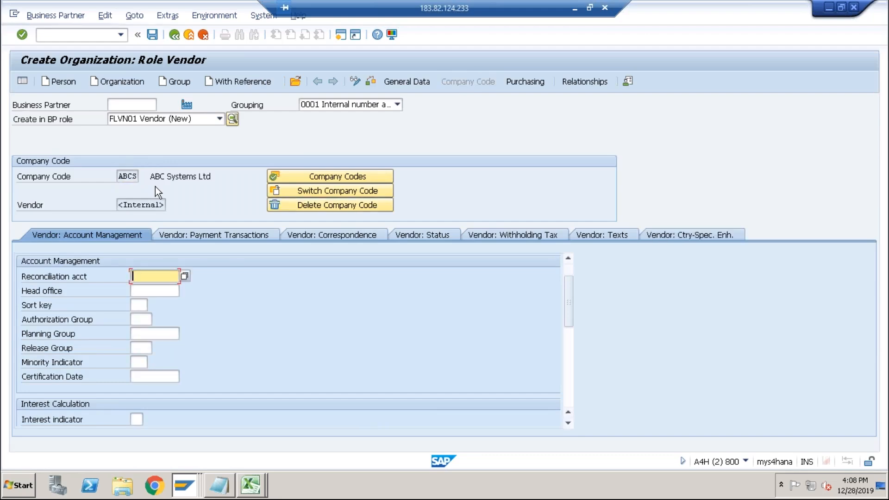
Enter reconciliation account 1000 and save the business partner.
left_click(154, 277)
left_click(151, 289)
key("Return")
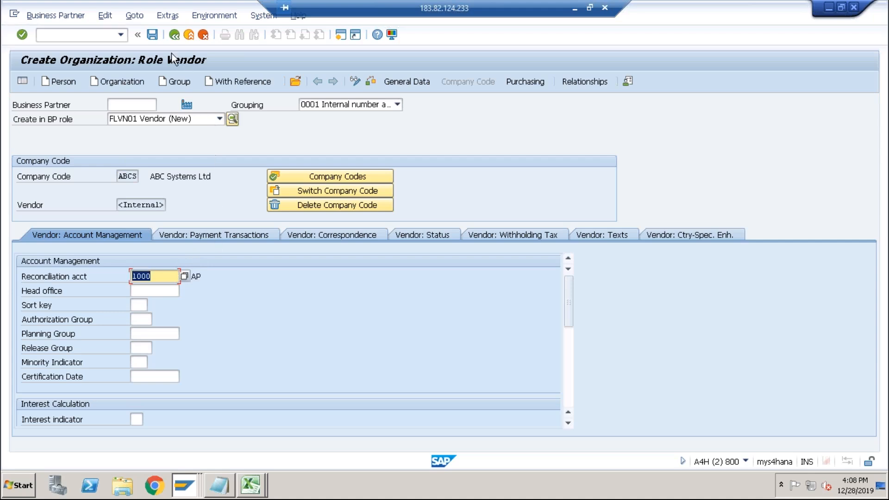
left_click(152, 35)
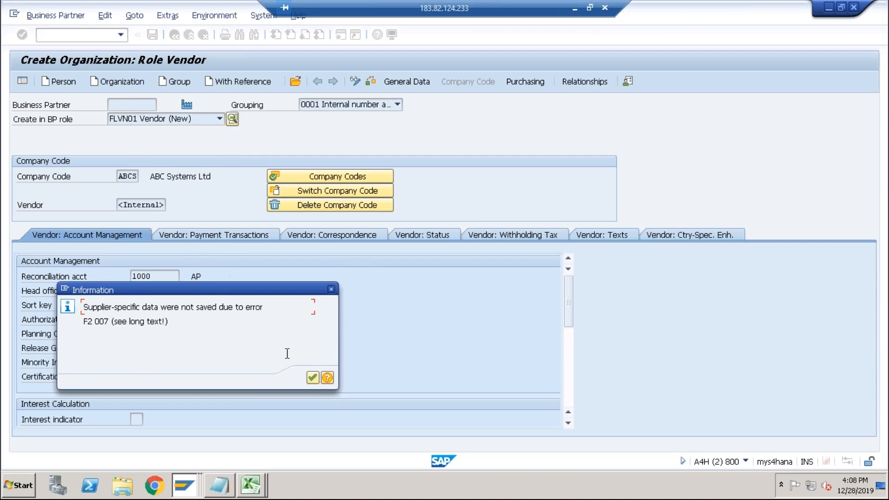
Open the long text of the save error message, read it, and close the message.
left_click(327, 377)
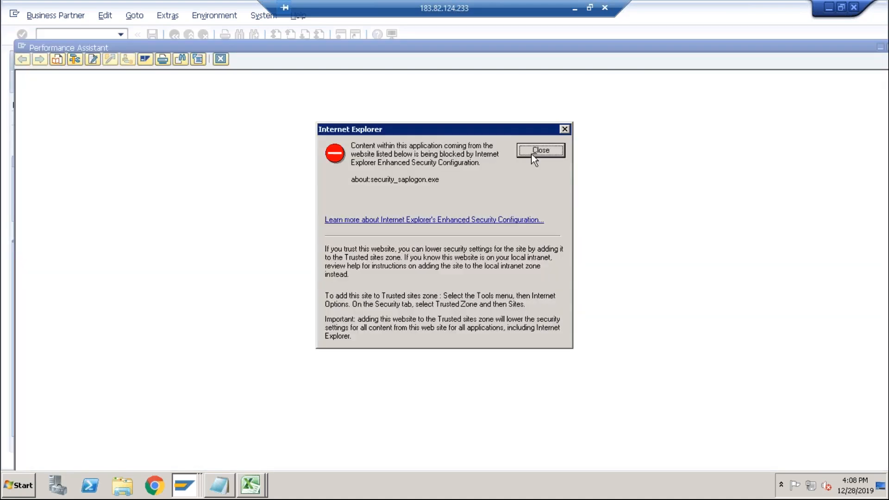
left_click(532, 154)
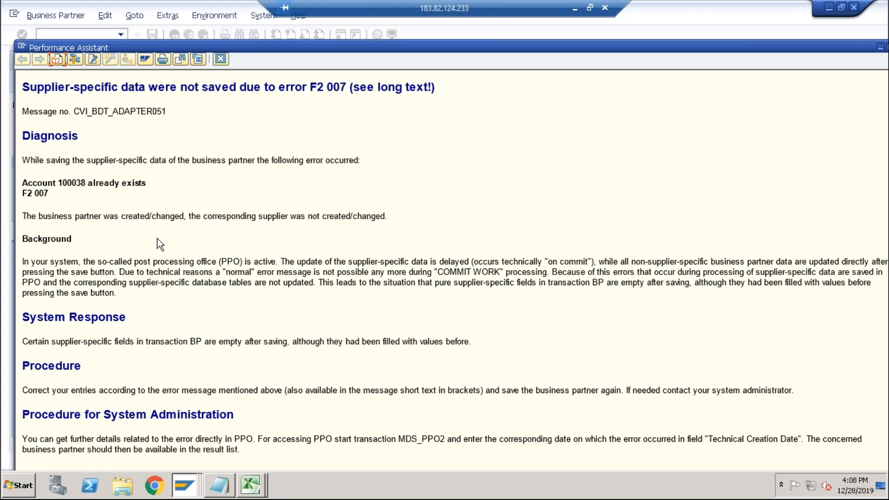
left_click(221, 59)
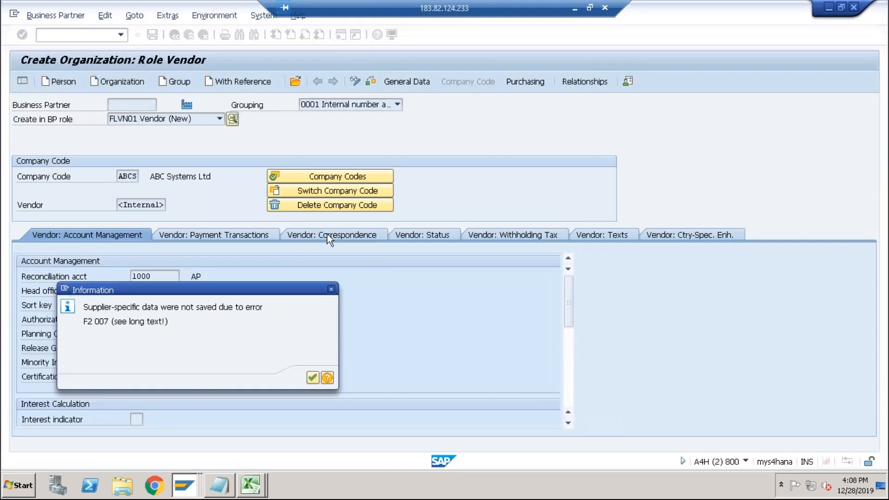
left_click(315, 377)
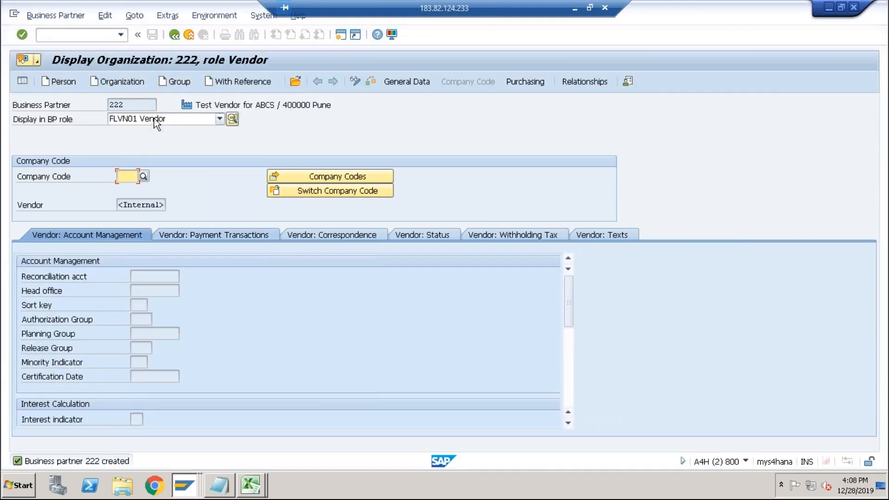
Run transaction BP again.
left_click(121, 34)
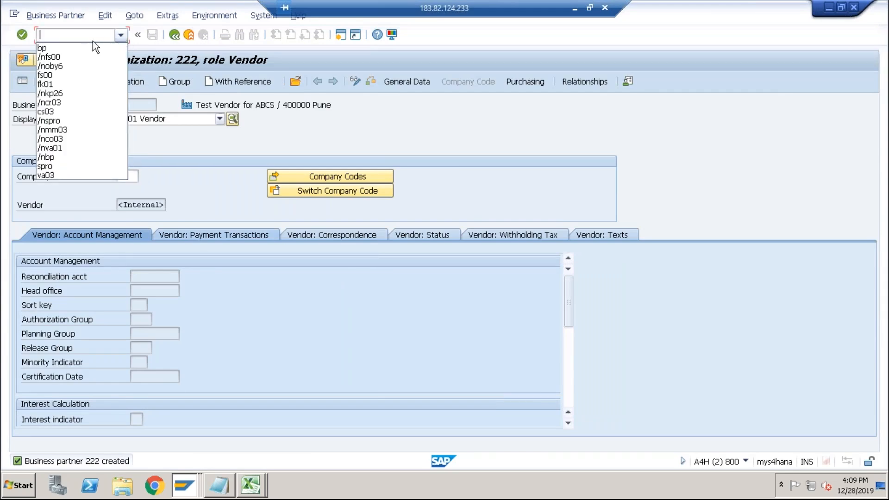
left_click(56, 48)
left_click(41, 35)
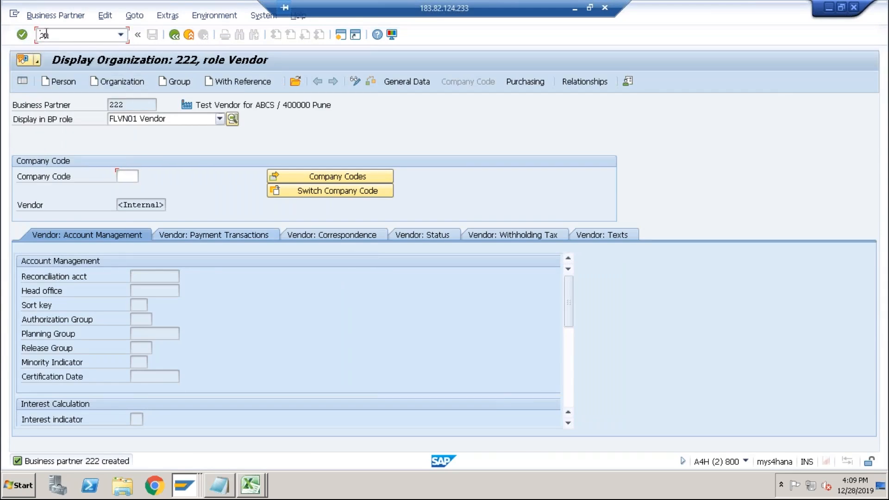
key("Return")
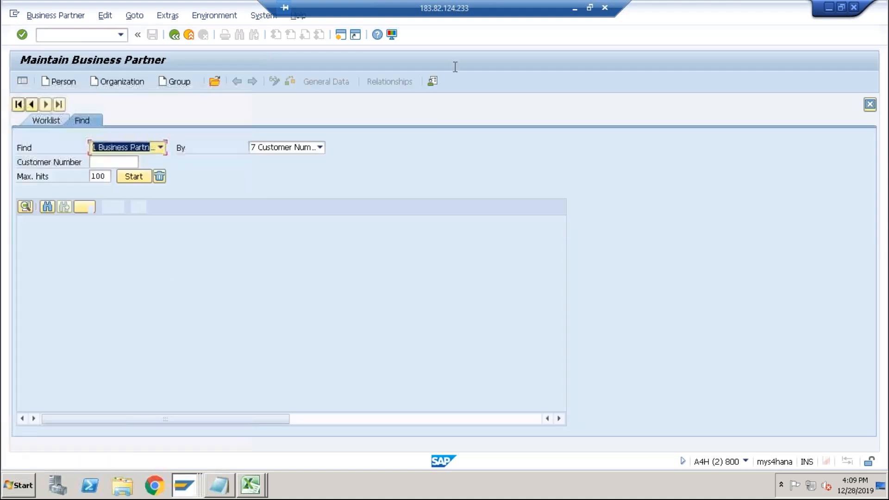
Start creating a new organization and set its grouping to SL01.
left_click(118, 82)
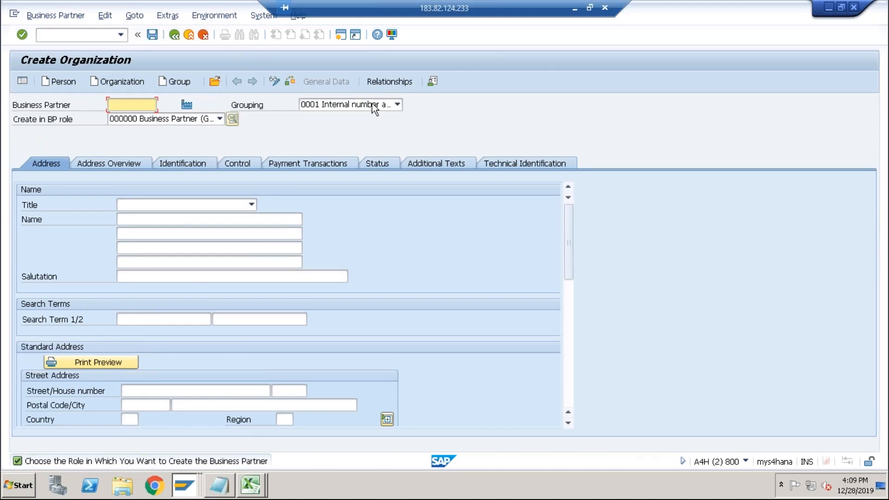
left_click(374, 109)
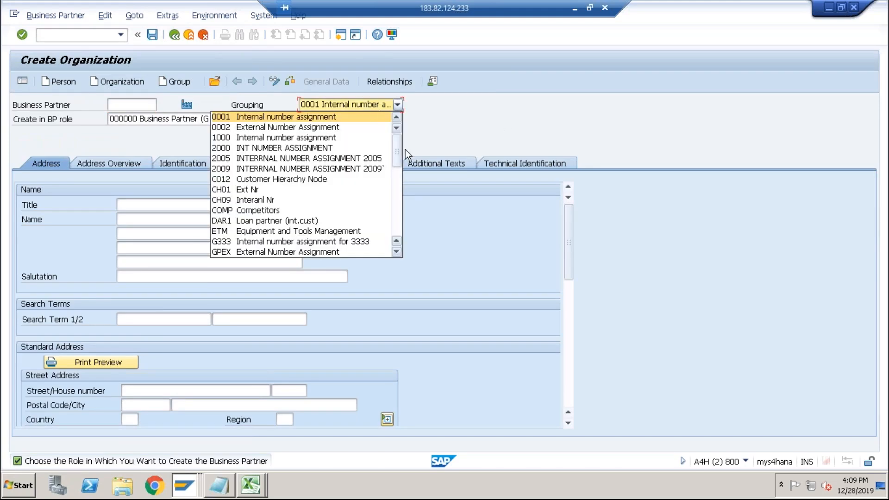
left_click(396, 180)
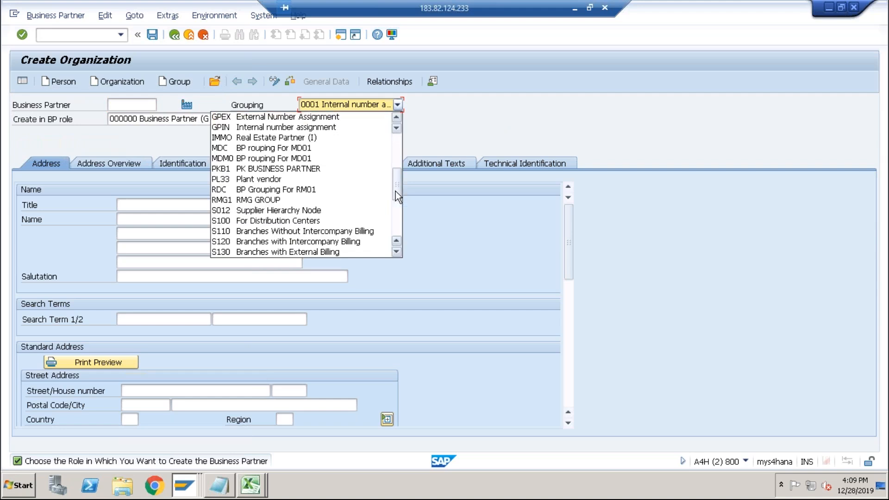
left_click(397, 217)
left_click(252, 158)
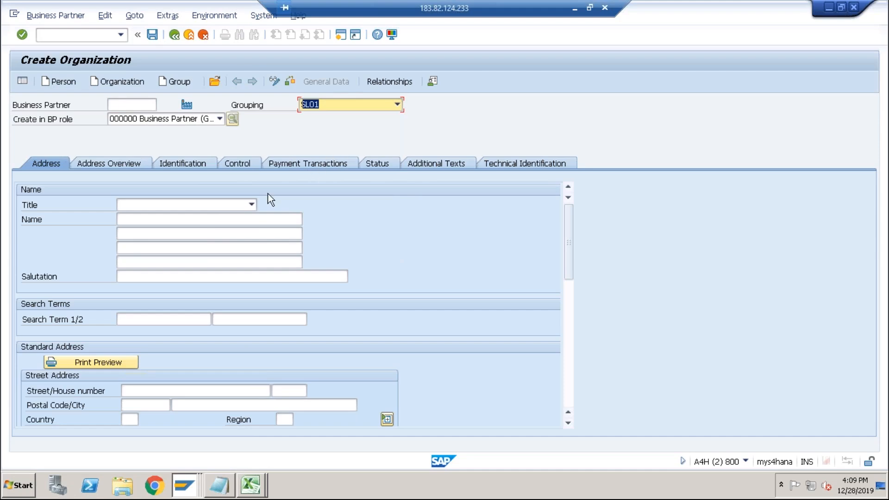
Set the title to 0003 Company, the name to Test Vendor for ABCS and the search term to ABCS.
left_click(252, 205)
left_click(183, 215)
left_click(180, 223)
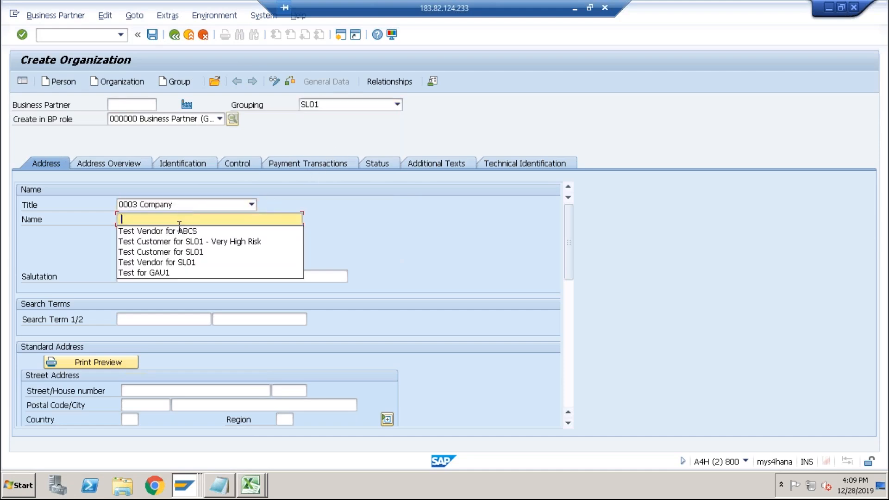
left_click(178, 230)
left_click(165, 321)
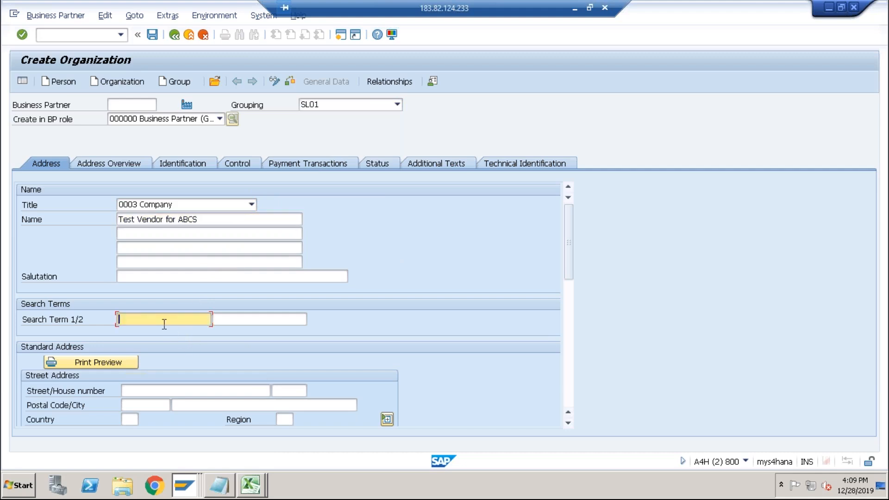
left_click(164, 323)
left_click(139, 331)
Set the business partner role to FLVN01 Vendor.
scroll(156, 333, "down", 5)
left_click(161, 122)
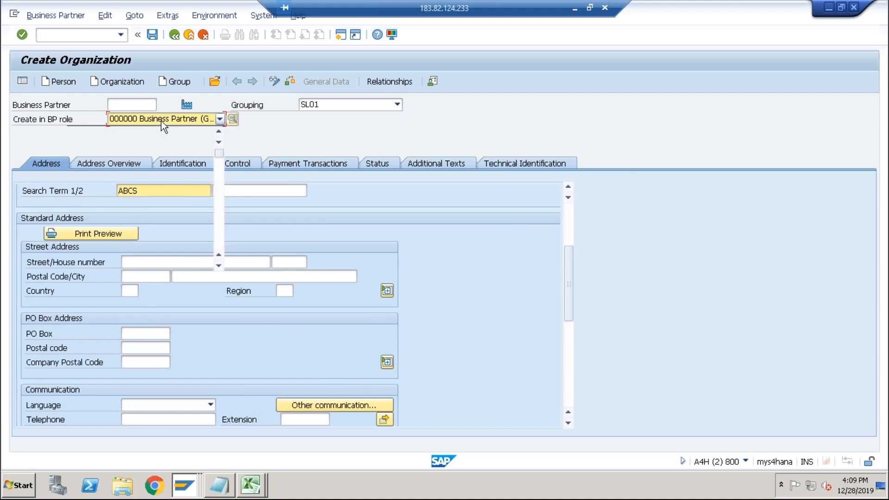
left_click(206, 126)
left_click(220, 119)
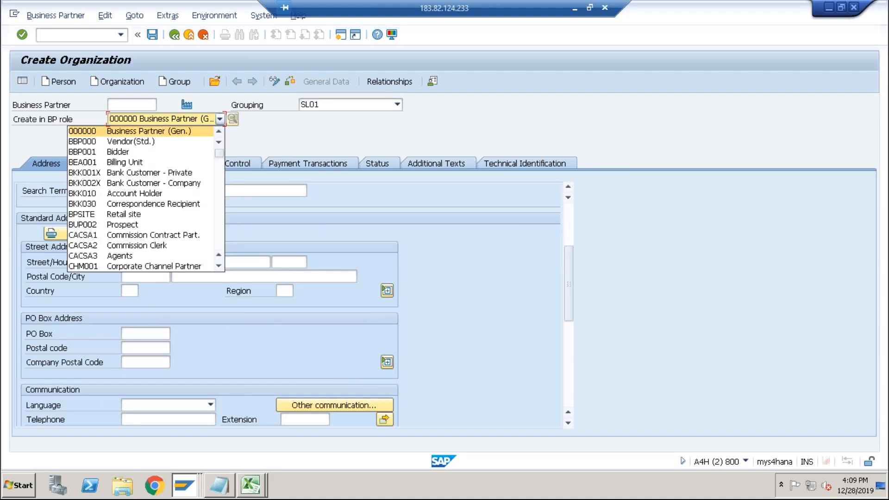
left_click(220, 174)
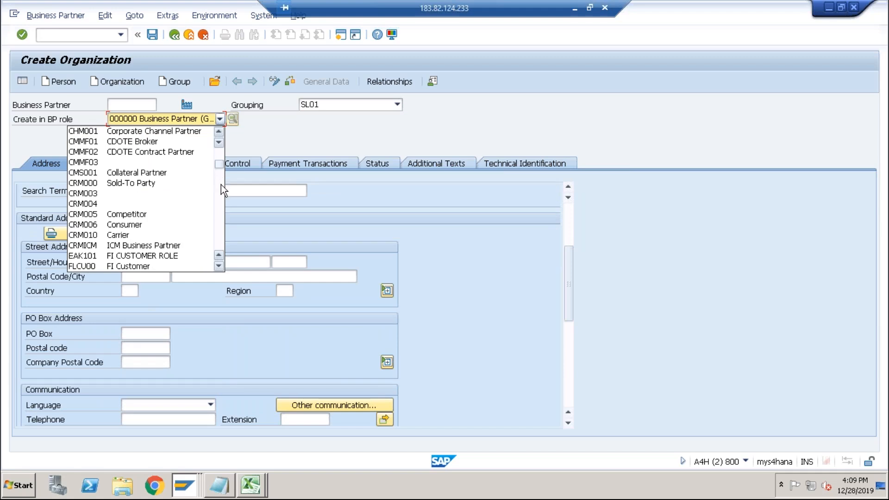
left_click(220, 178)
left_click(134, 160)
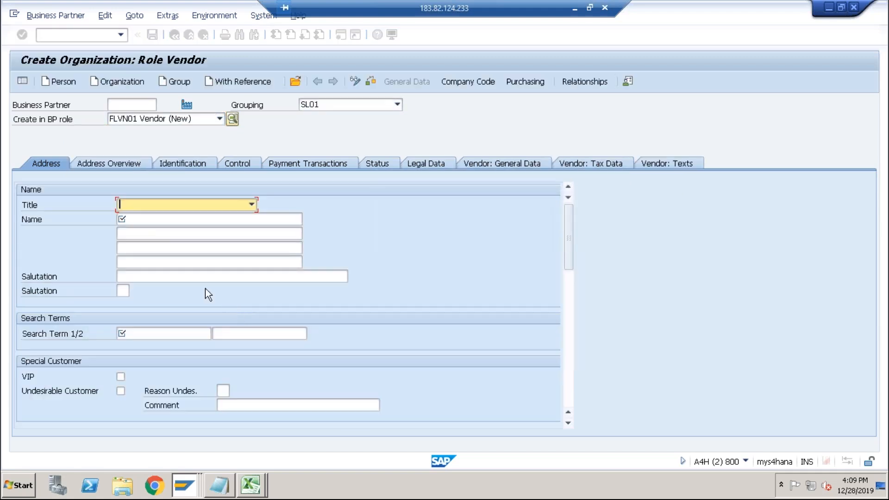
Fill in the title 0003 Company, name Test Vendor for ABCS and search term ABCS again for the vendor role.
left_click(152, 207)
left_click(144, 218)
left_click(143, 222)
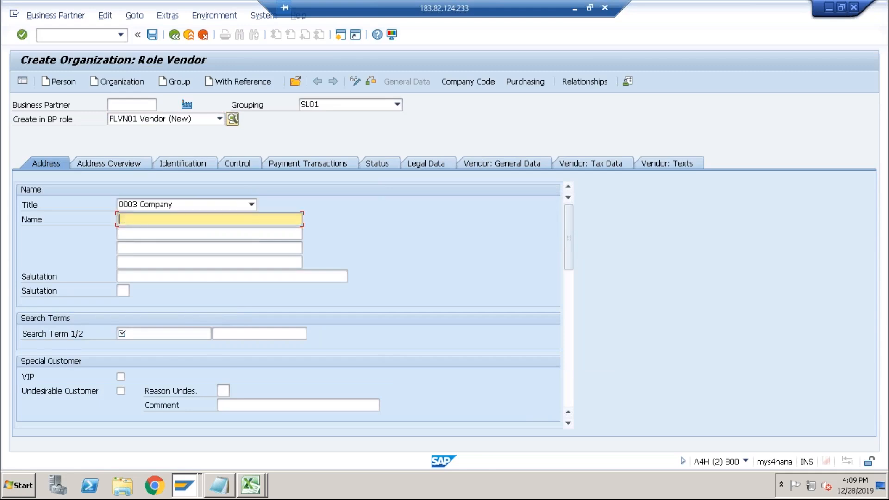
left_click(140, 232)
left_click(148, 337)
left_click(146, 336)
left_click(139, 345)
Enter the postal code 400000, city Pune and country IN in the standard address.
scroll(151, 341, "down", 3)
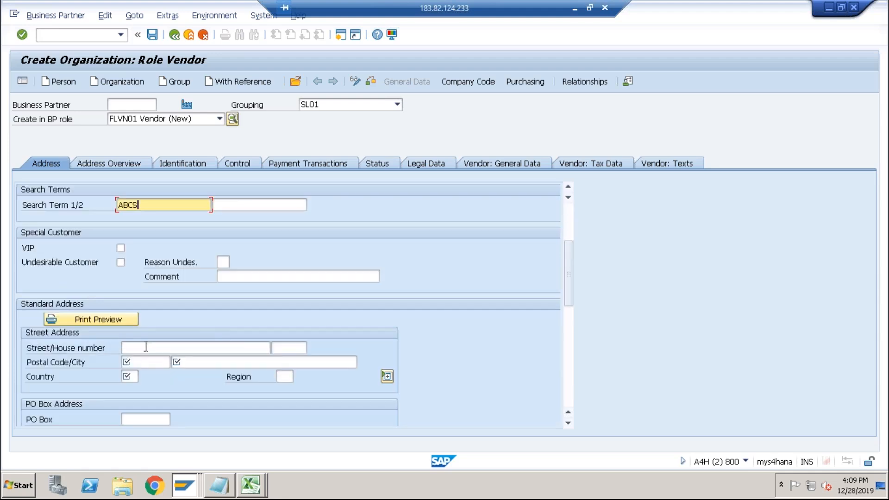
left_click(135, 362)
left_click(135, 374)
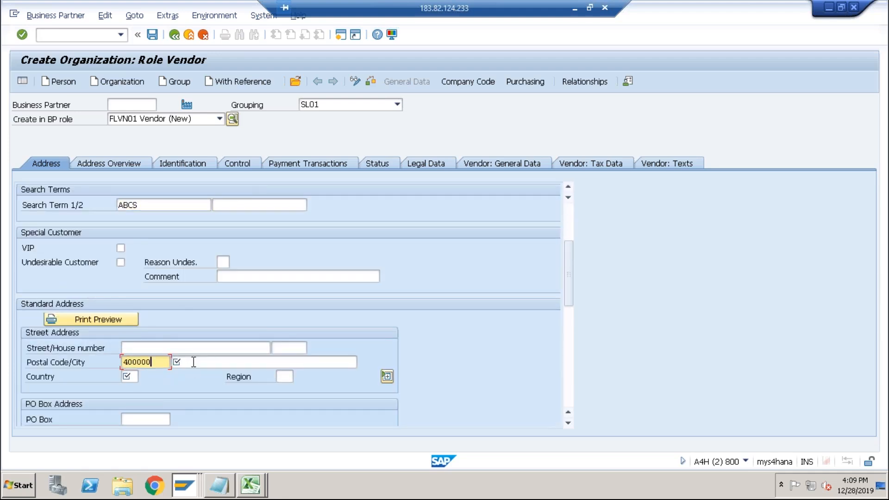
left_click(192, 362)
left_click(175, 374)
left_click(134, 376)
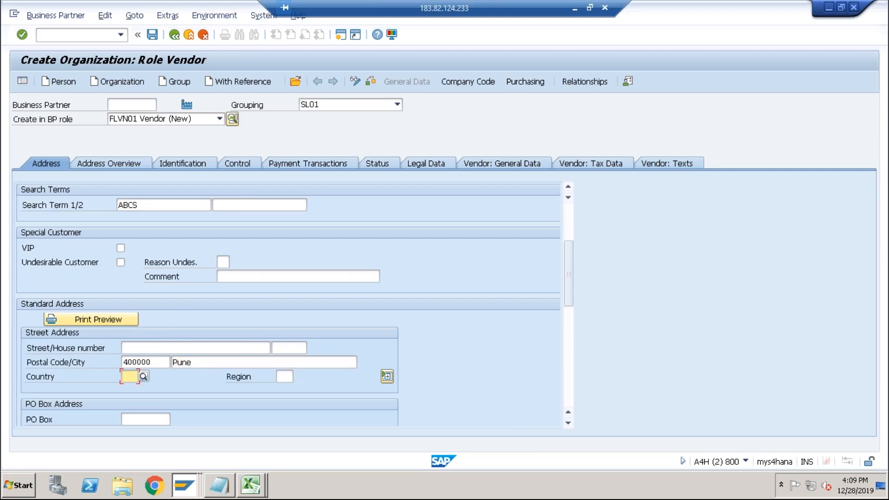
Set the communication language to EN English.
scroll(192, 365, "down", 3)
left_click(165, 362)
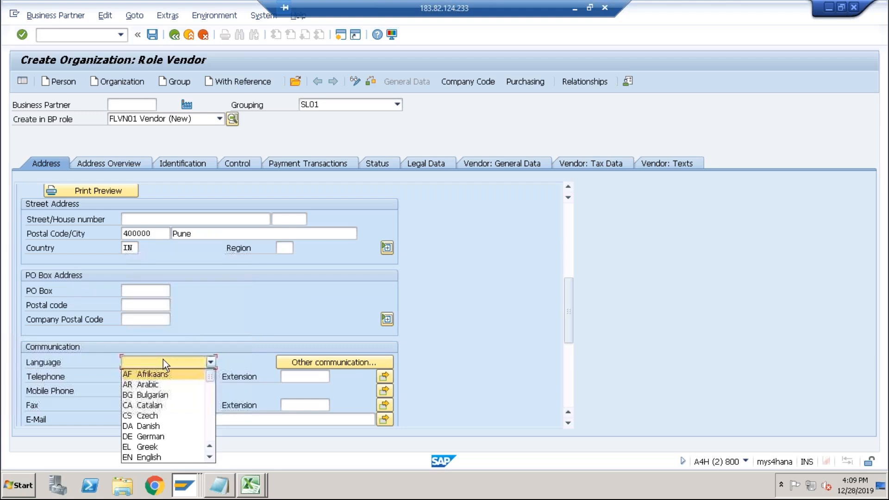
key("e")
key("Return")
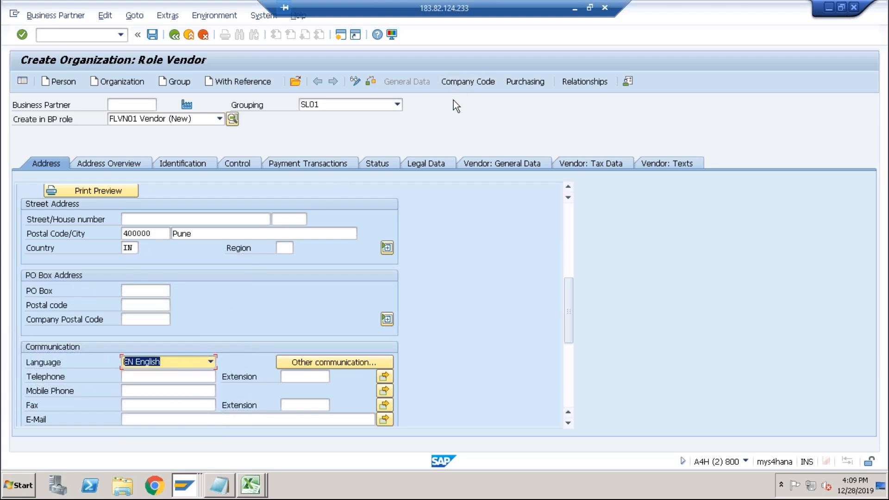
Open the company code data and select company code ABCS.
left_click(460, 82)
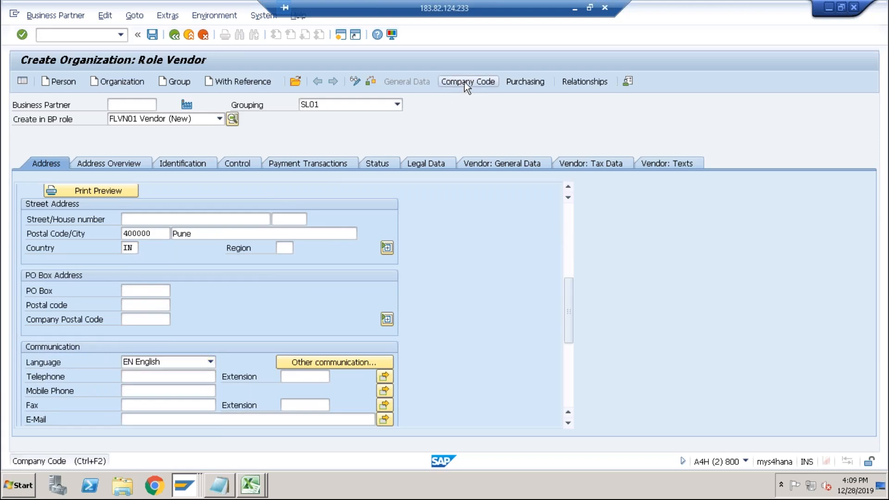
left_click(131, 177)
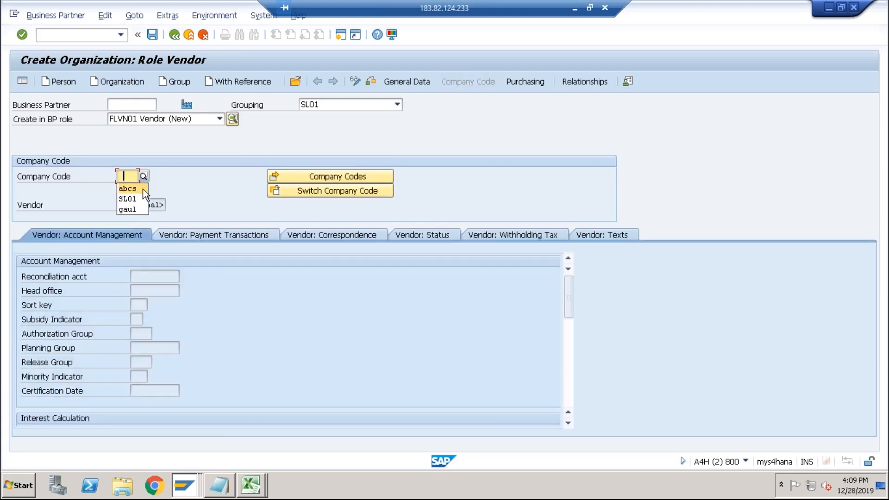
left_click(142, 190)
key("Return")
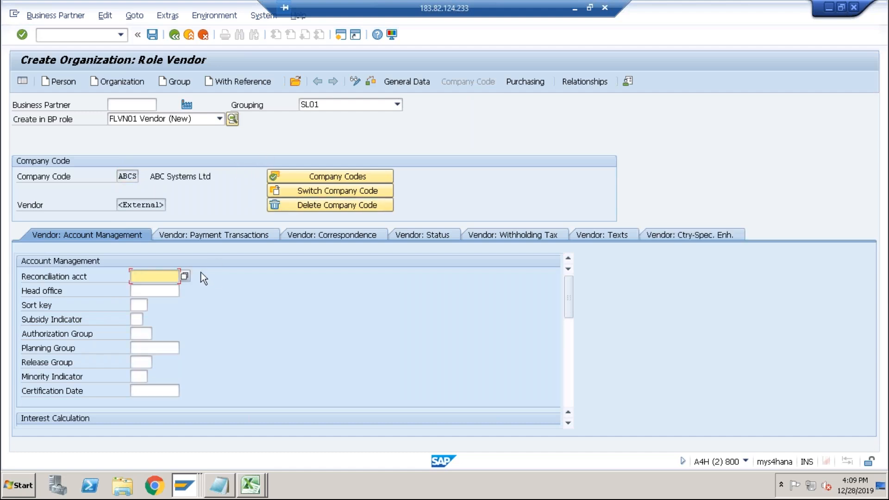
Enter reconciliation account 1000 for the vendor and save the new business partner.
left_click(155, 277)
left_click(147, 289)
left_click(153, 34)
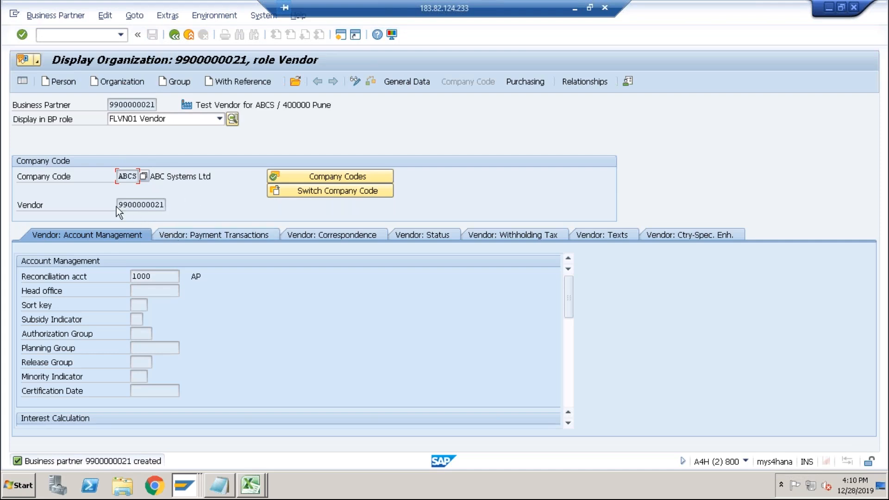
Switch the saved business partner to change mode and add the FLVN00 Vendor role.
left_click_drag(118, 205, 164, 211)
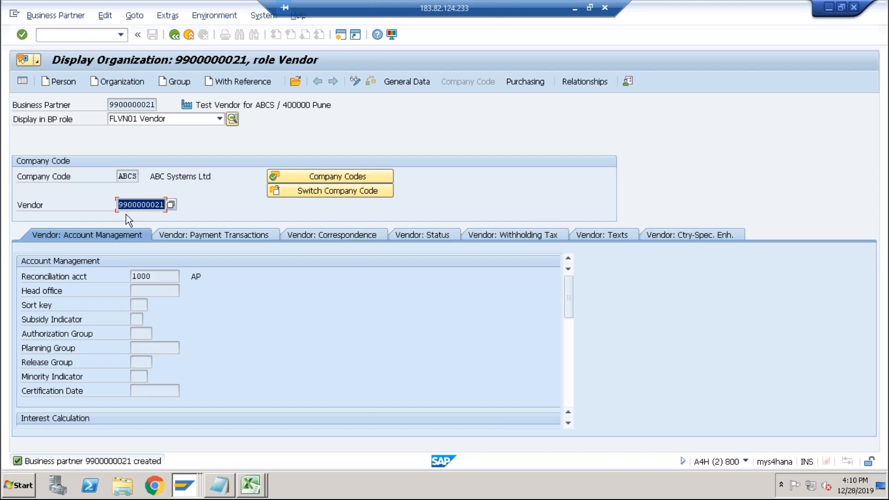
left_click(161, 121)
left_click(161, 121)
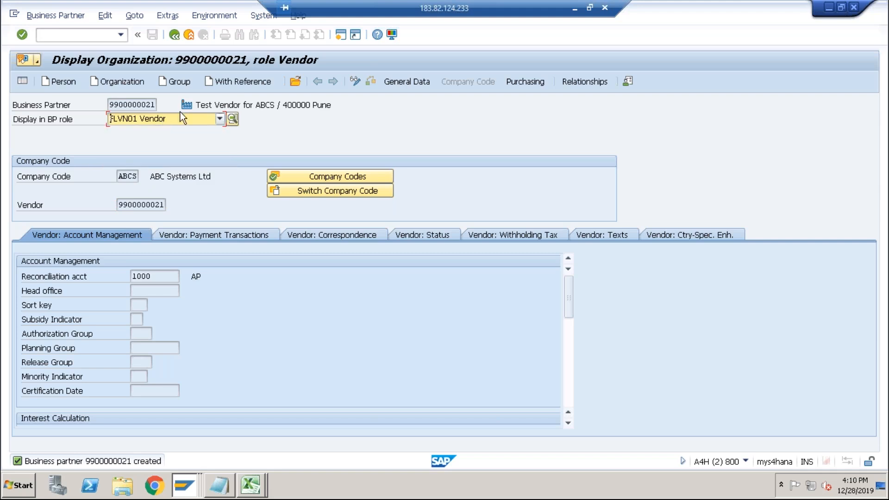
left_click(358, 82)
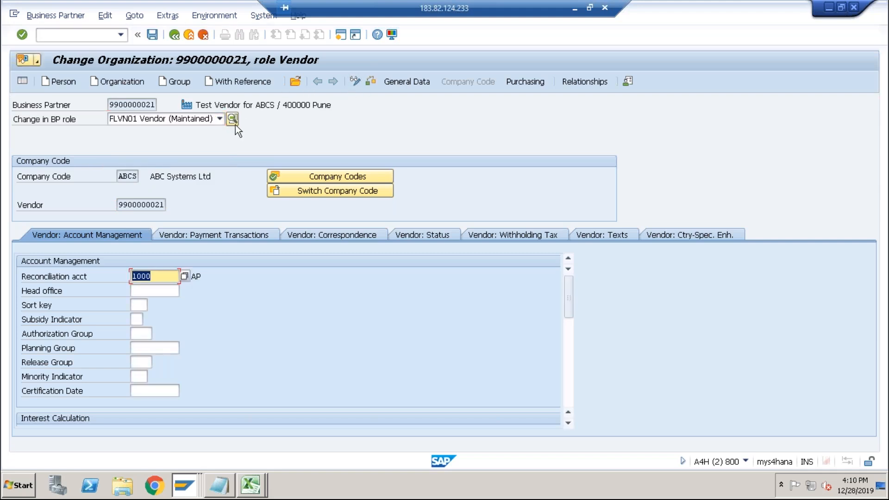
left_click(199, 119)
left_click(217, 131)
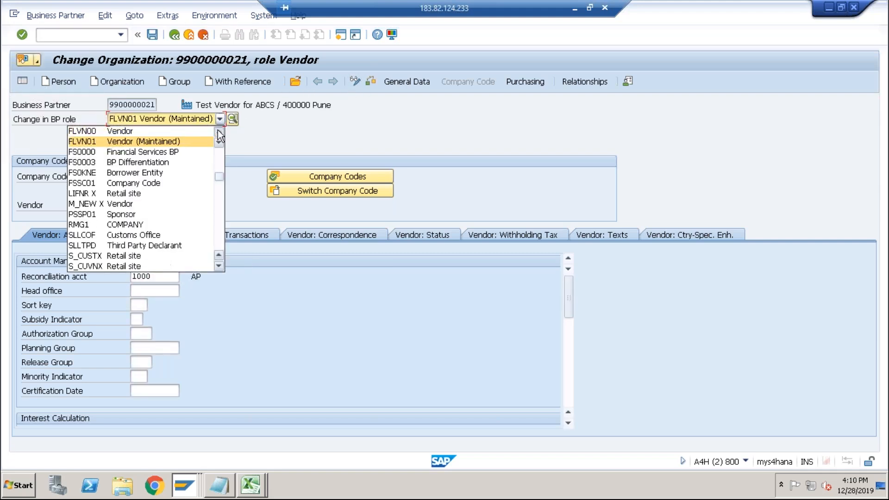
left_click(150, 132)
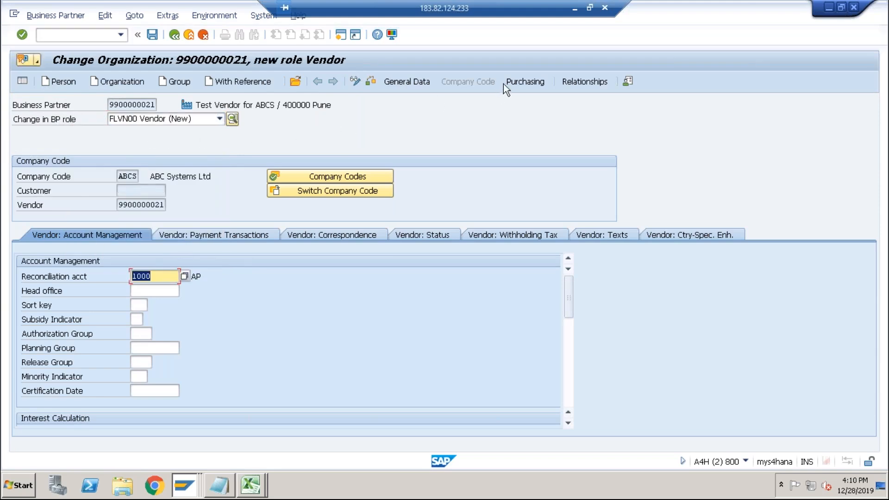
Open the purchasing data and enter purchasing organization ABCS.
left_click(515, 82)
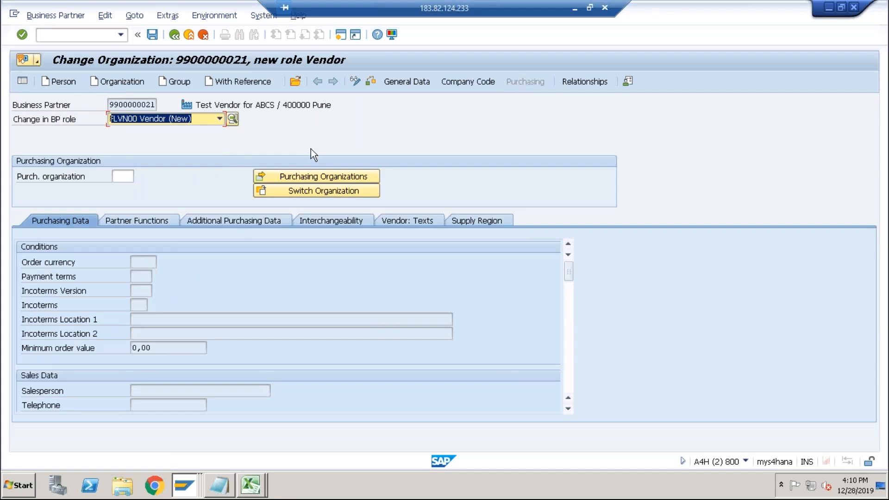
left_click(122, 177)
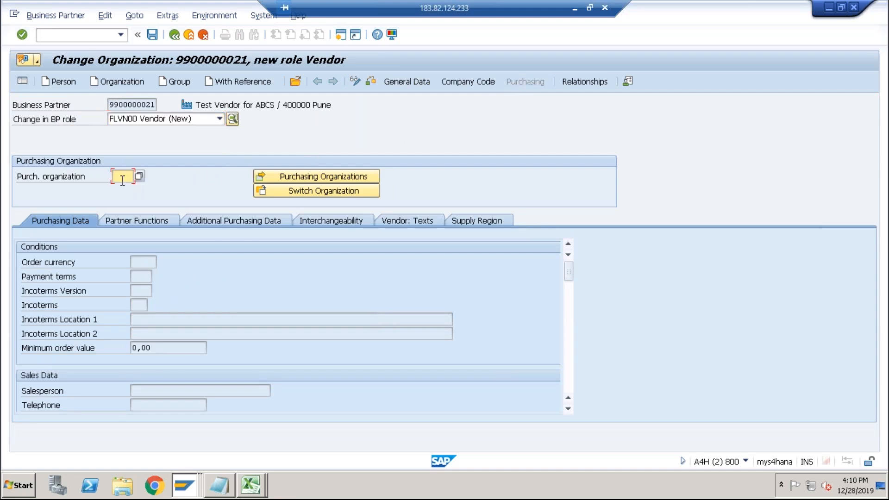
type("abcs")
key("Return")
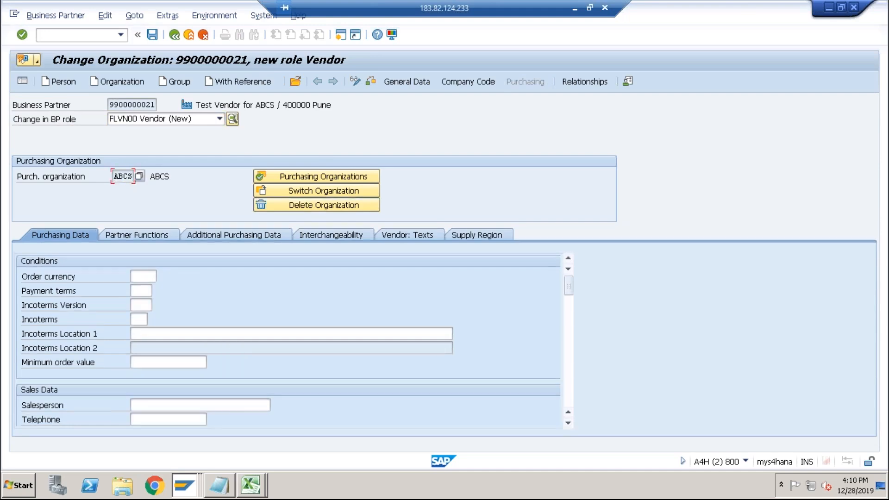
Set the order currency to INR and save the business partner.
left_click(138, 275)
type("inr")
left_click(149, 35)
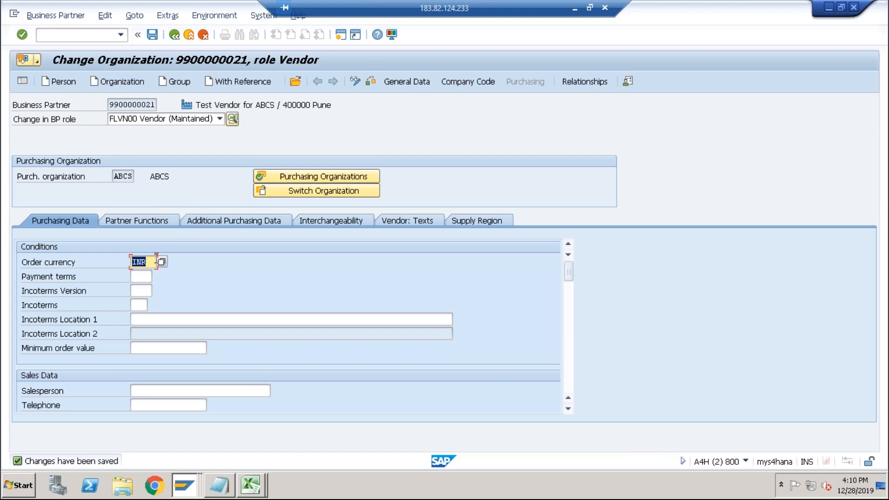
Copy the business partner number and paste it as the vendor on the Create Info Record initial screen.
left_click_drag(110, 104, 157, 104)
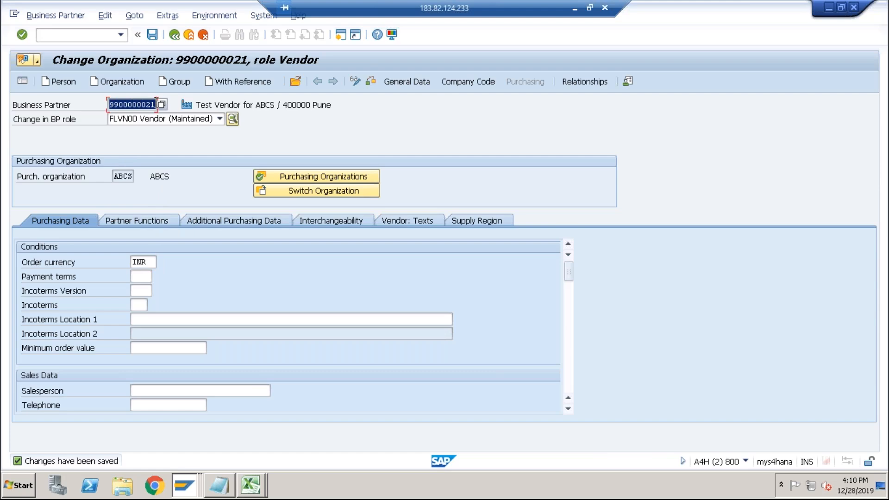
key("ctrl+c")
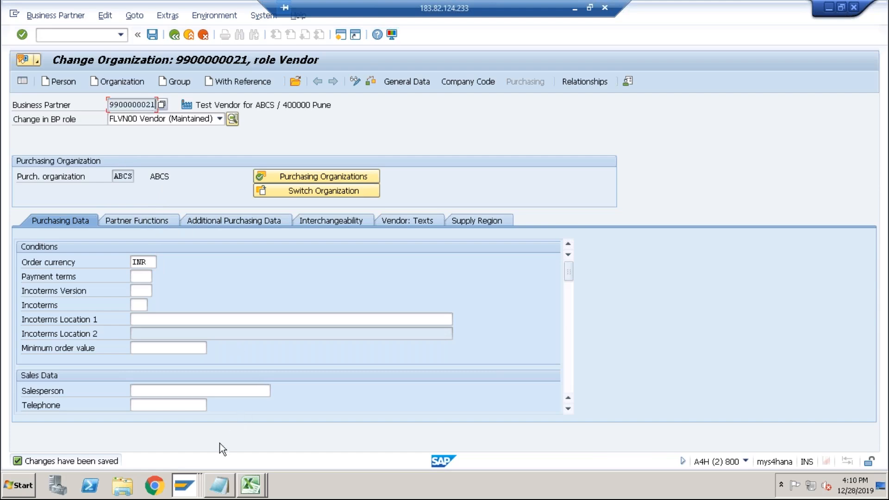
left_click(183, 485)
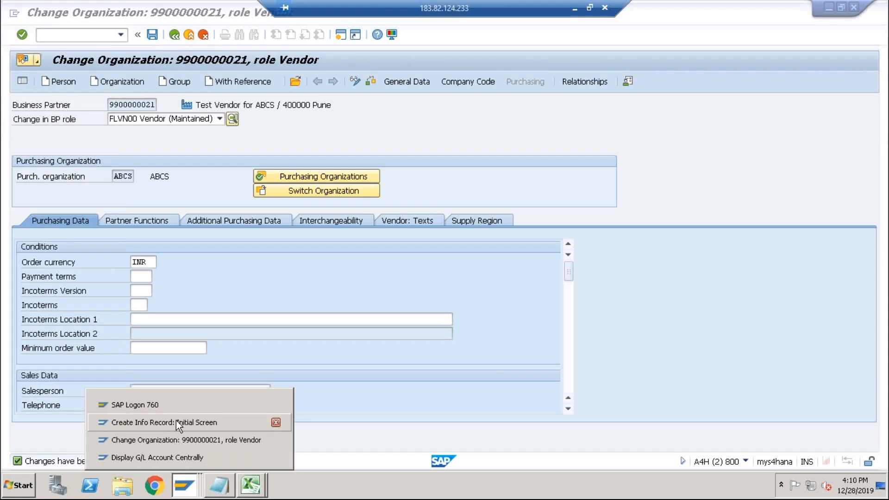
left_click(178, 422)
key("ctrl+v")
key("Return")
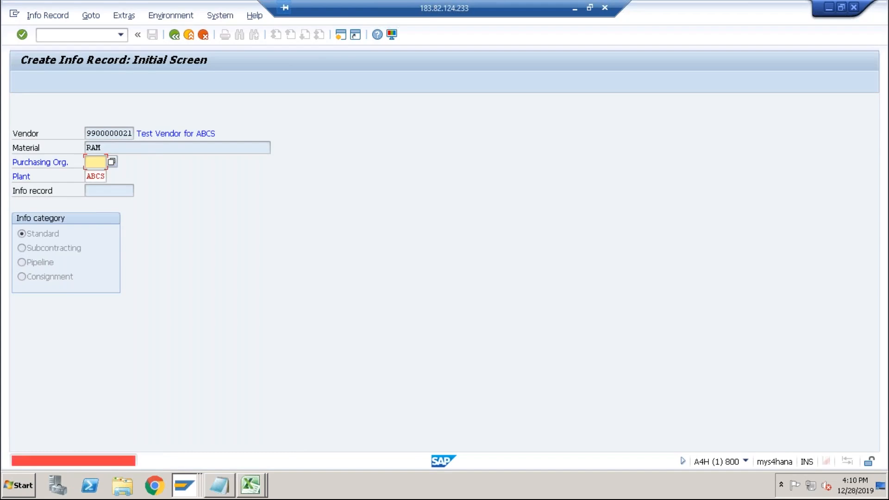
Enter purchasing organization ABCS and continue to the purchasing organization data of the info record.
type("abcs")
key("Return")
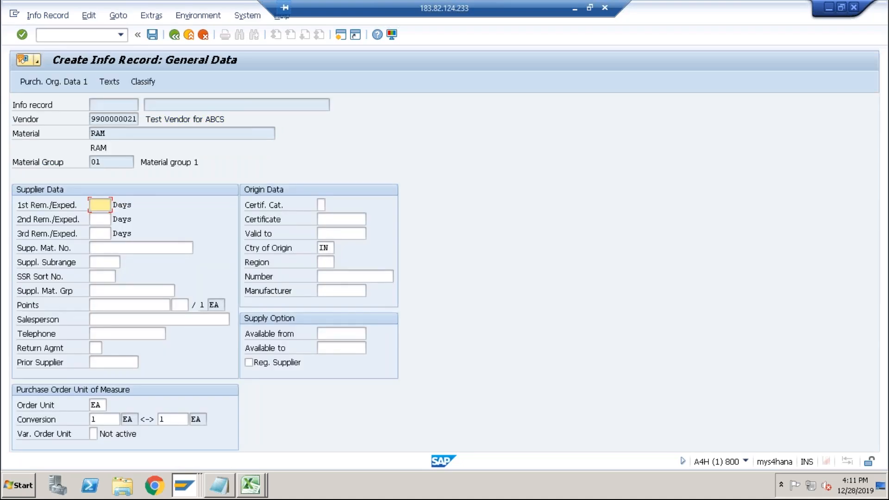
key("Return")
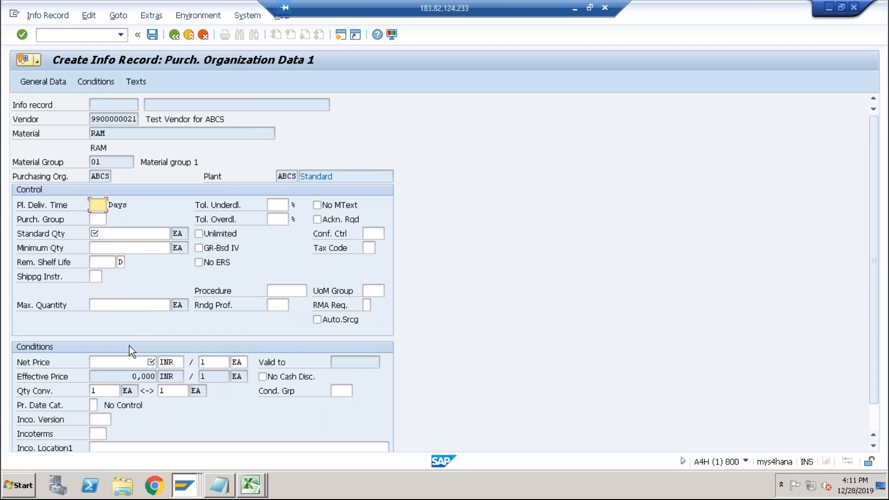
Set the planned delivery time to 1 day.
left_click(128, 360)
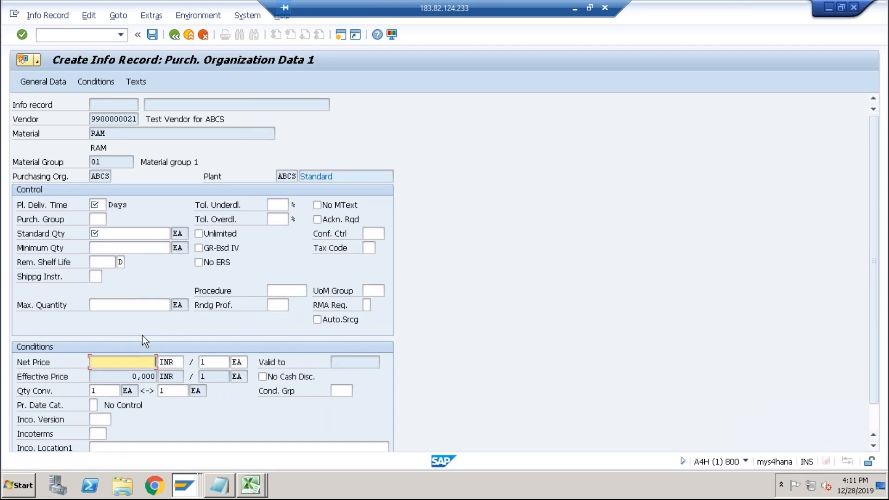
left_click(133, 376)
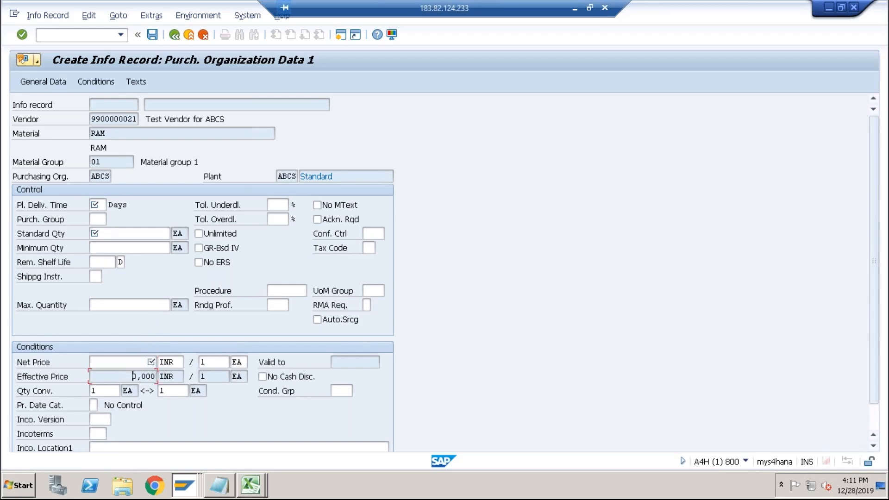
left_click(108, 134)
left_click(106, 176)
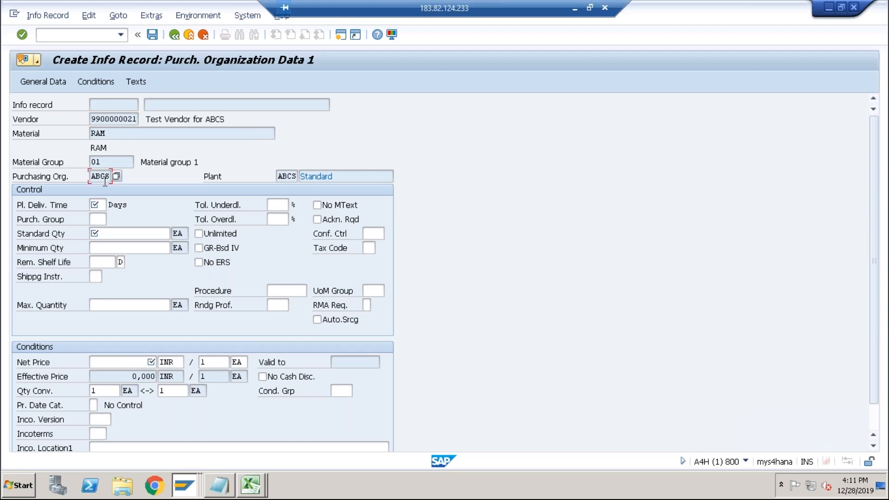
left_click(119, 366)
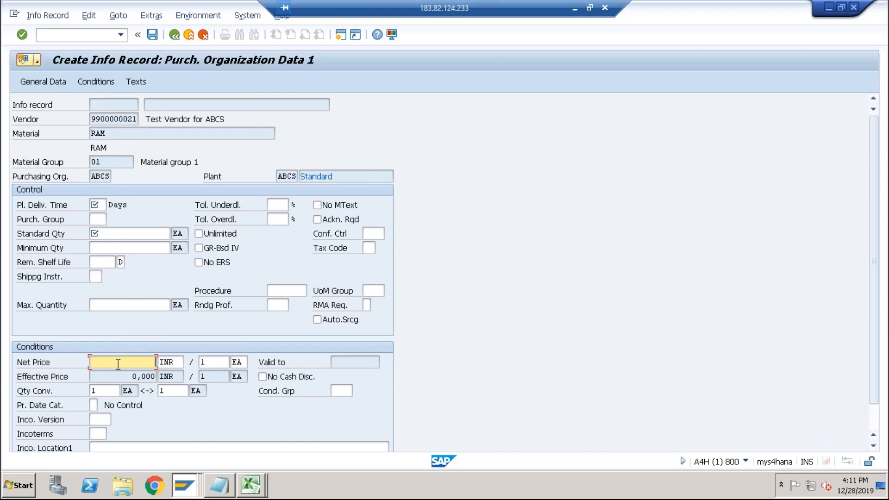
left_click(97, 207)
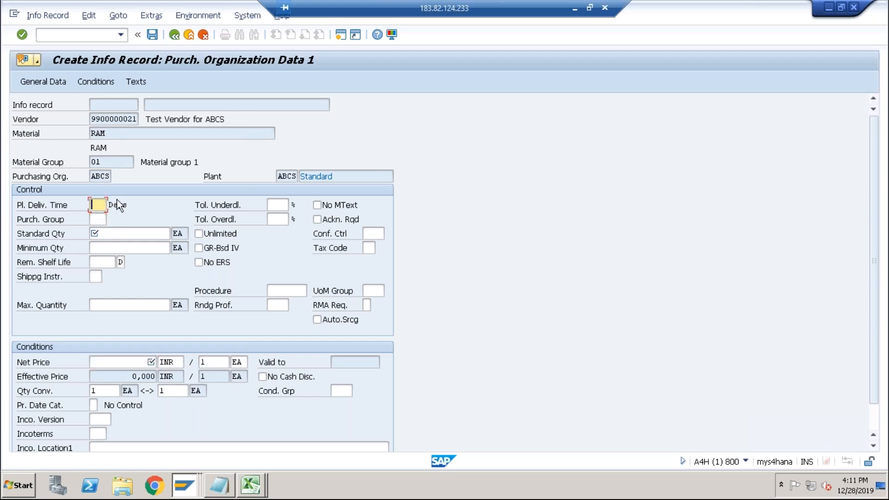
type("1")
Set the standard quantity to 100.
left_click(99, 232)
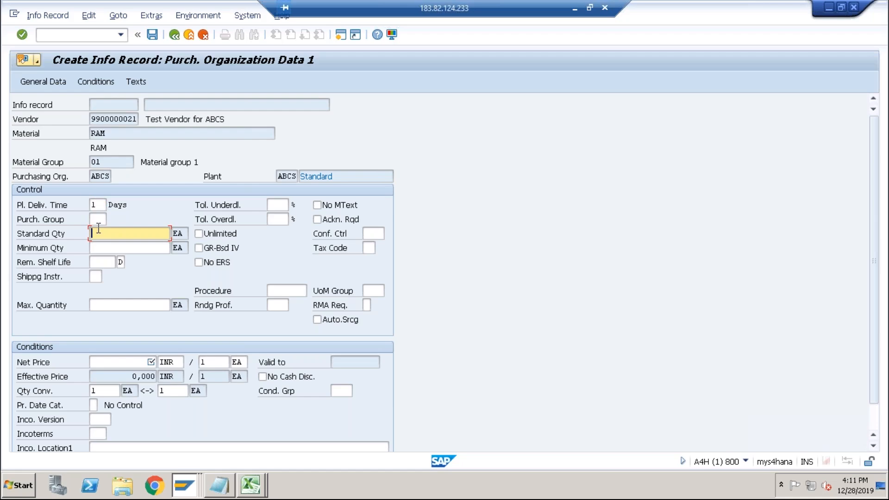
type("1")
type("80")
left_click(131, 363)
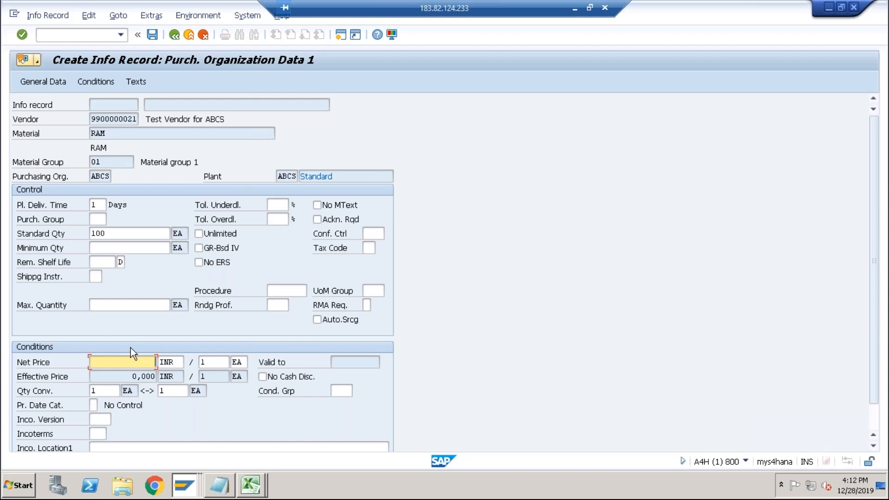
Look up RAM's price in the spreadsheet and set the info record's net price to 5000.
key("alt+Tab")
key("alt+Tab")
key("alt+Tab")
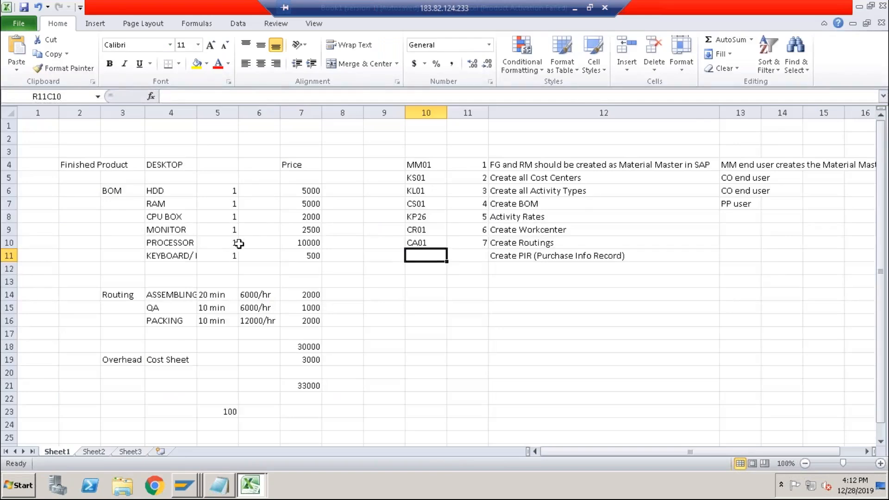
left_click(298, 204)
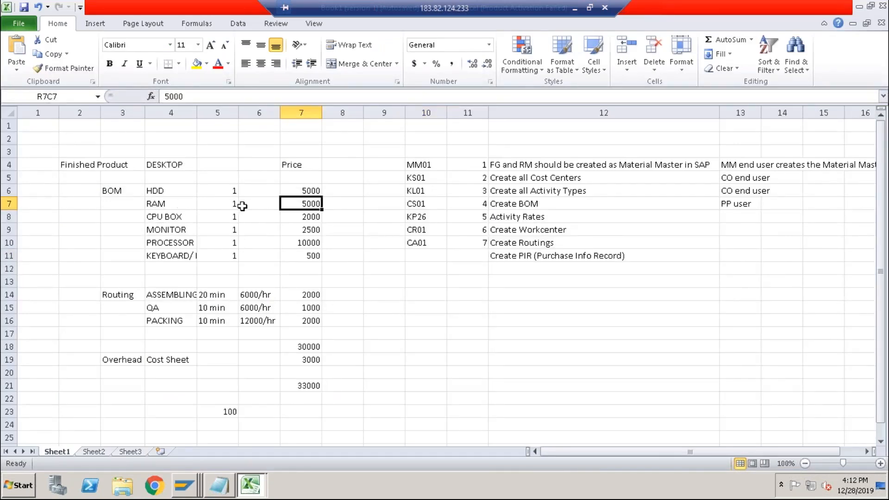
key("alt+Tab")
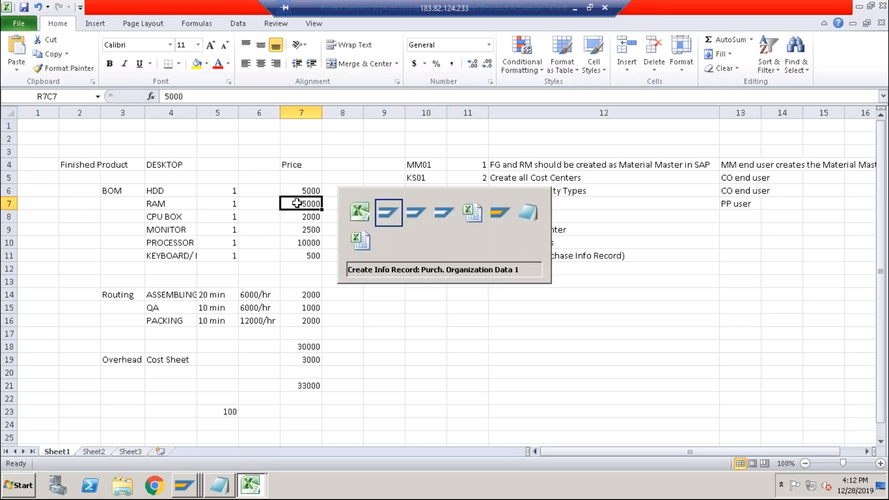
type("5000")
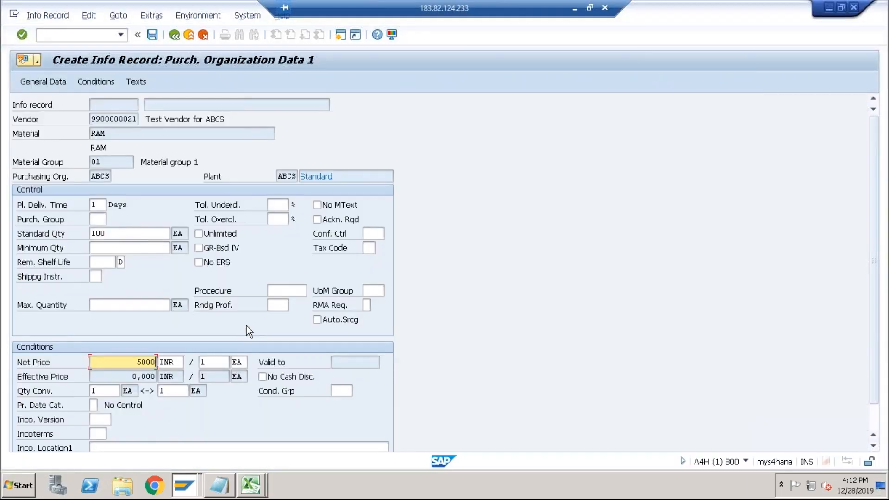
key("Return")
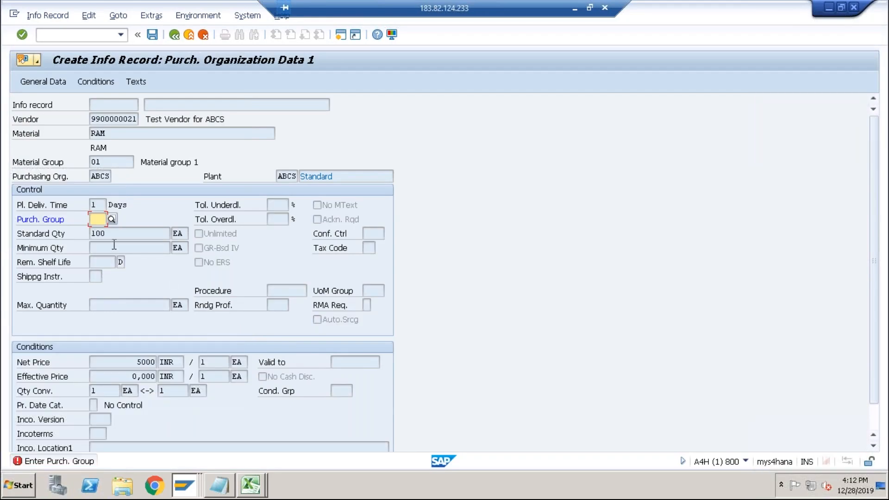
Enter purchasing group 001 and save the RAM info record.
type("001")
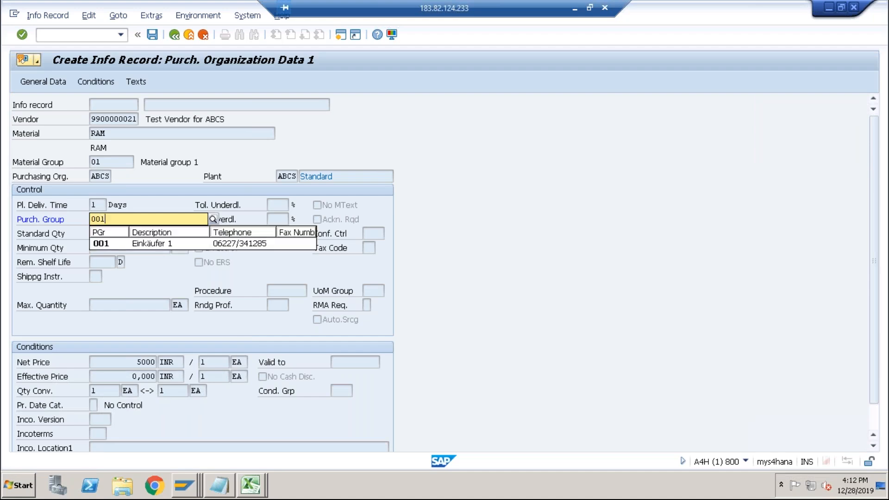
key("Return")
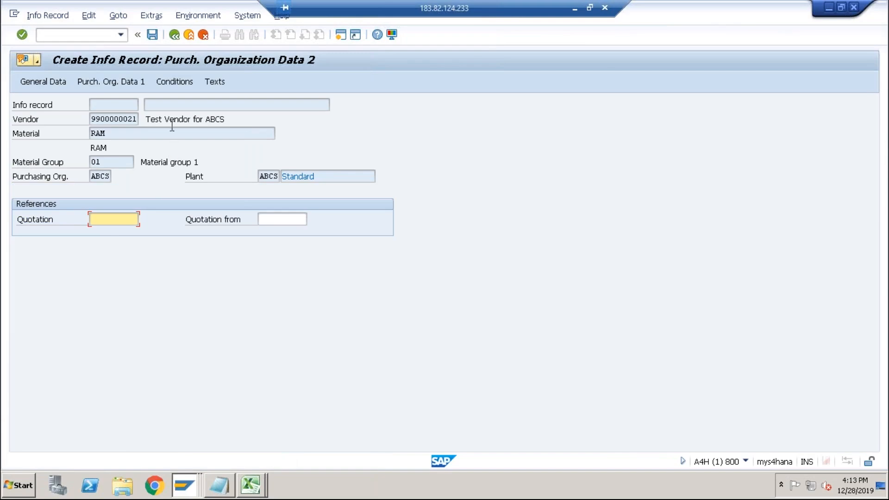
left_click(151, 35)
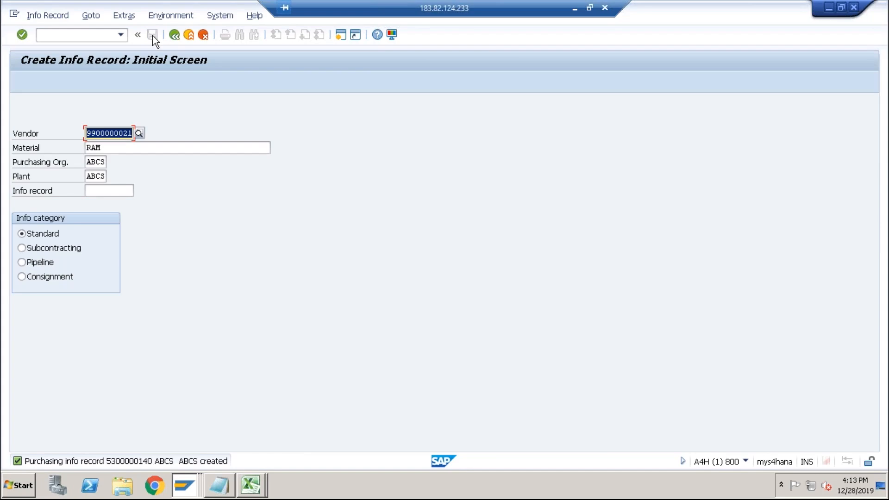
Start a new info record for material HDD with the same vendor, purchasing organization and plant.
key("Tab")
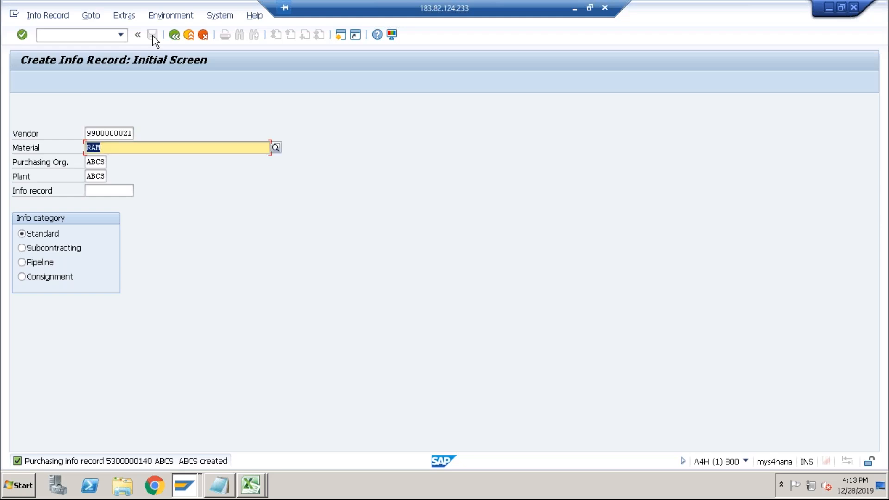
type("HDD")
key("Return")
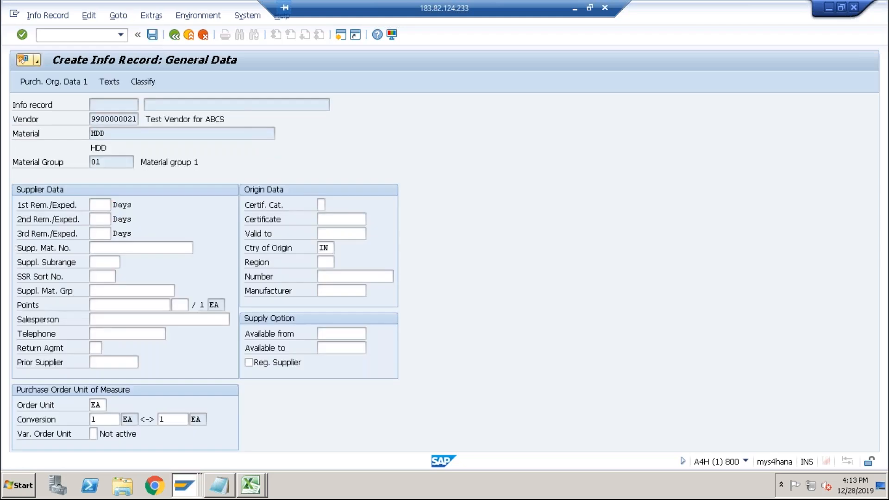
Enter purchasing group 001 and standard quantity 100 in HDD's purchasing organization data.
key("Return")
left_click(99, 218)
left_click(99, 218)
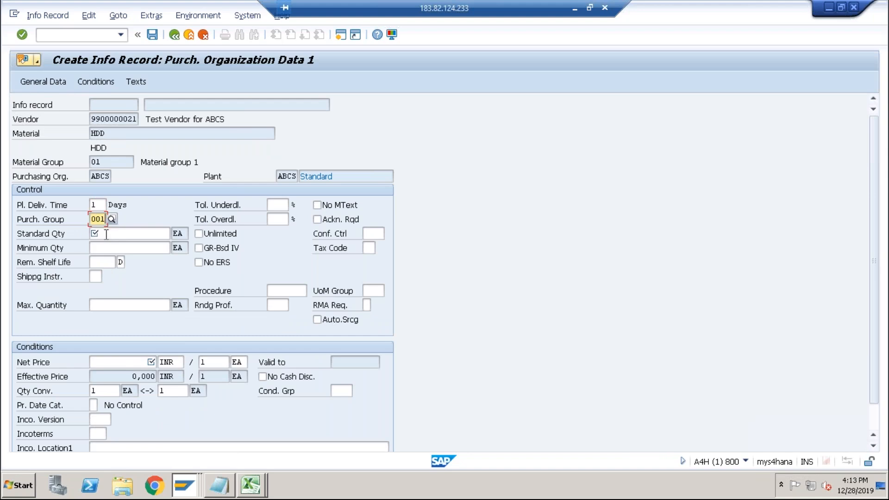
left_click(106, 234)
type("100")
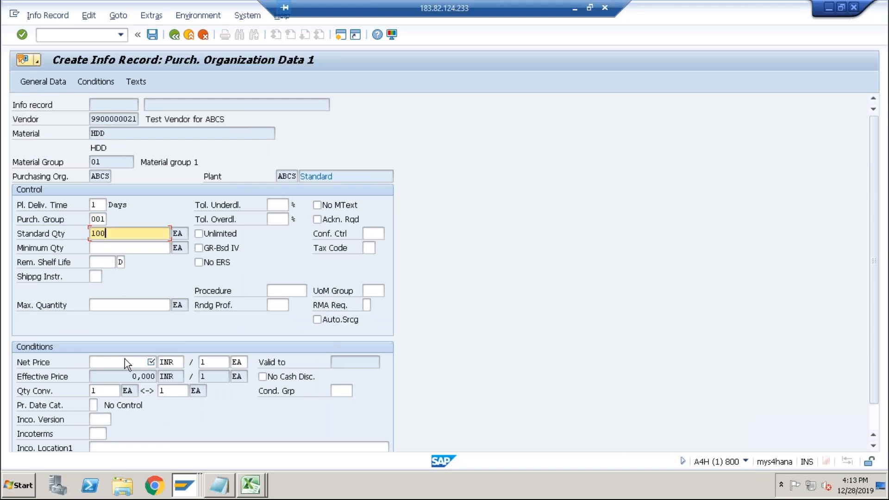
Set HDD's net price to 5000 from the spreadsheet and save the info record.
left_click(128, 363)
key("alt+Tab")
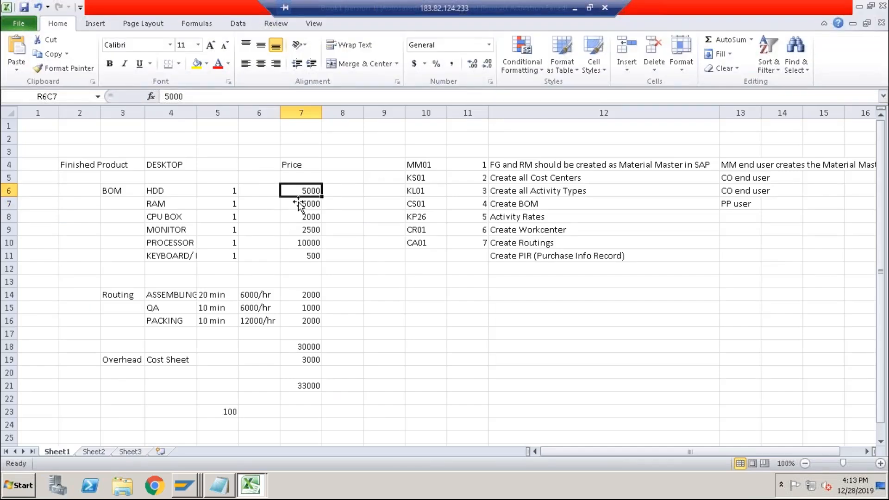
key("alt+Tab")
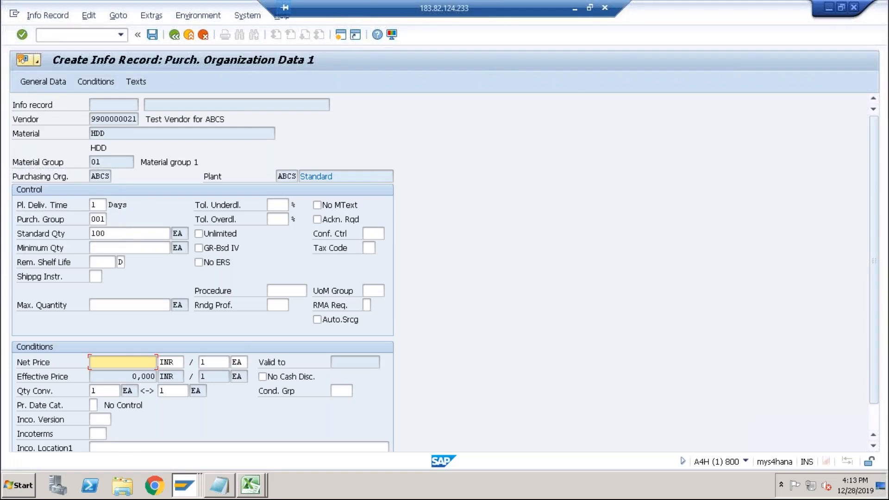
type("5000")
key("Return")
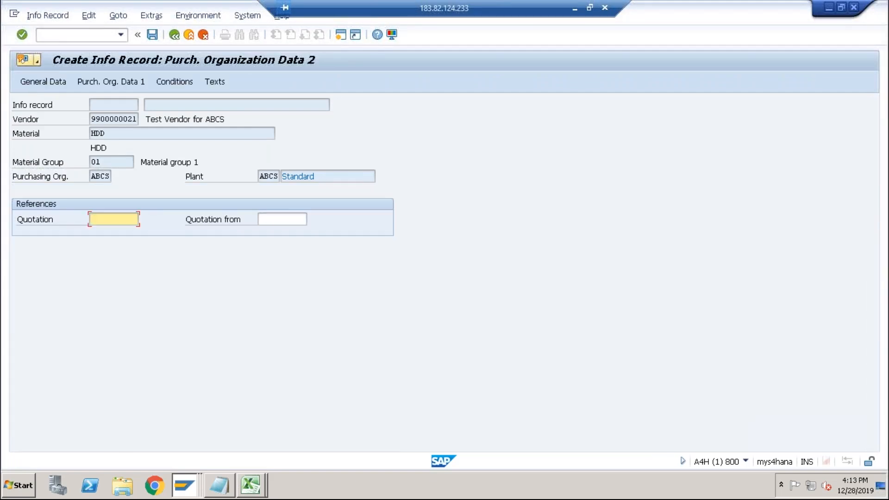
left_click(152, 37)
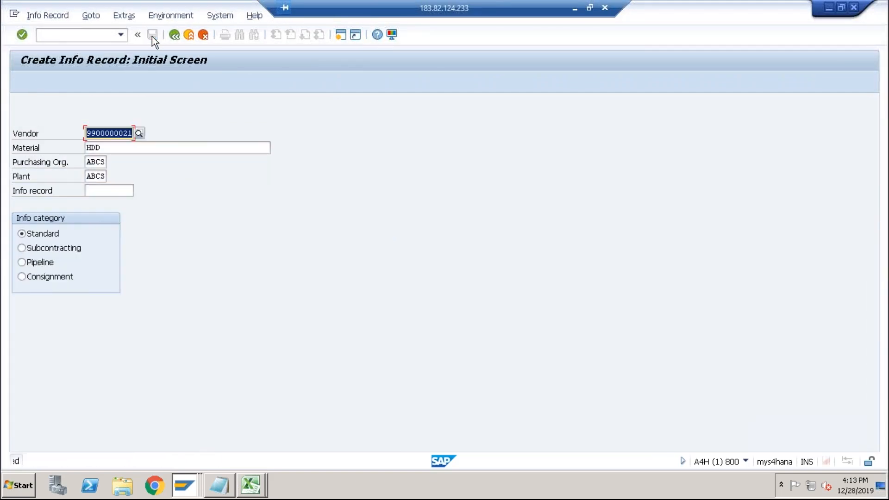
Enter material CPU_BOX on the initial screen and continue to its purchasing organization data.
key("alt+Tab")
left_click(173, 217)
key("alt+Tab")
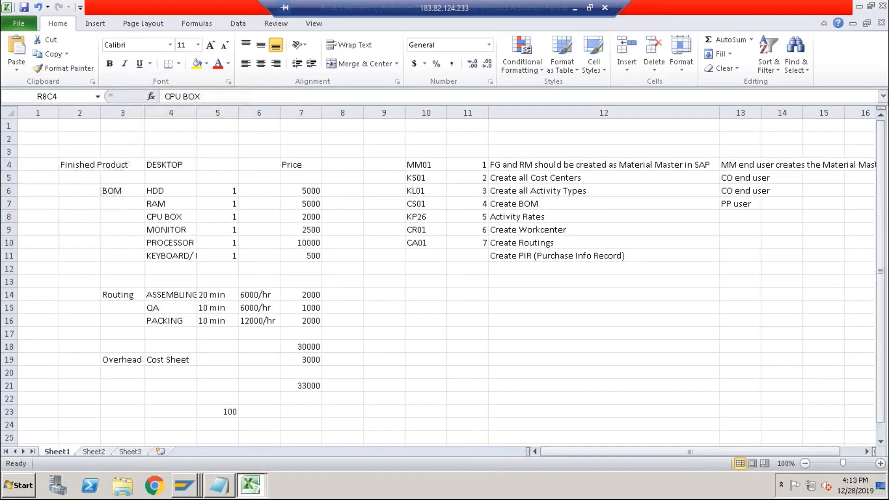
type("cp")
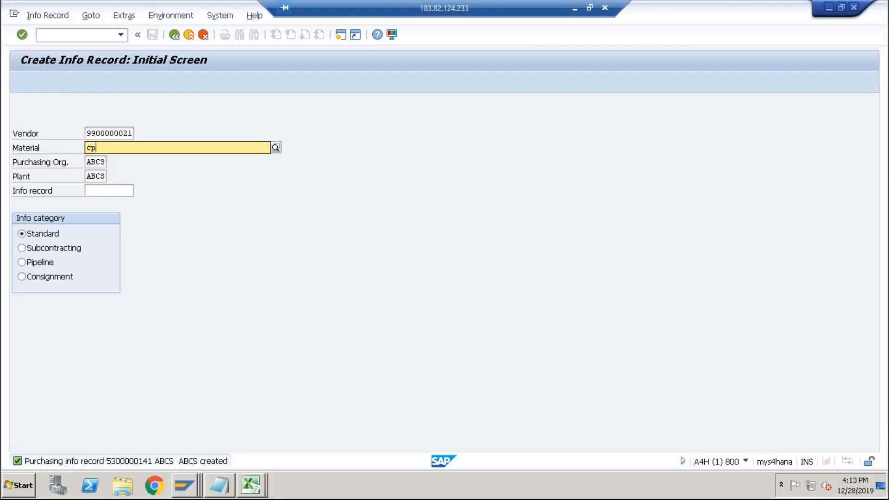
left_click(134, 171)
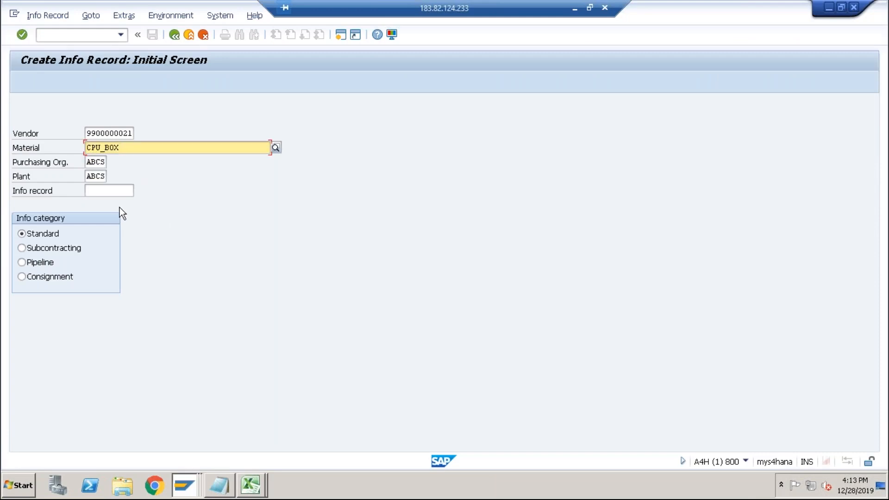
key("Return")
key("Return")
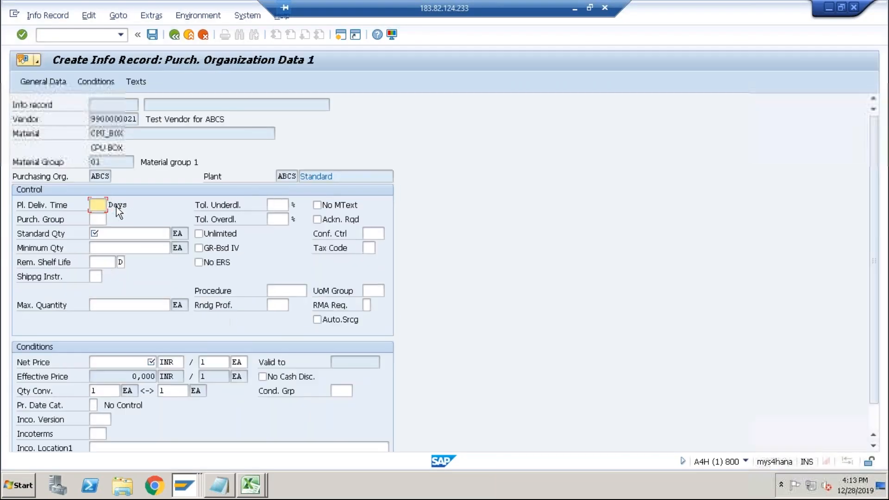
Set CPU_BOX's planned delivery time to 1 day, purchasing group 001 and standard quantity 100.
type("1")
key("Tab")
type("001")
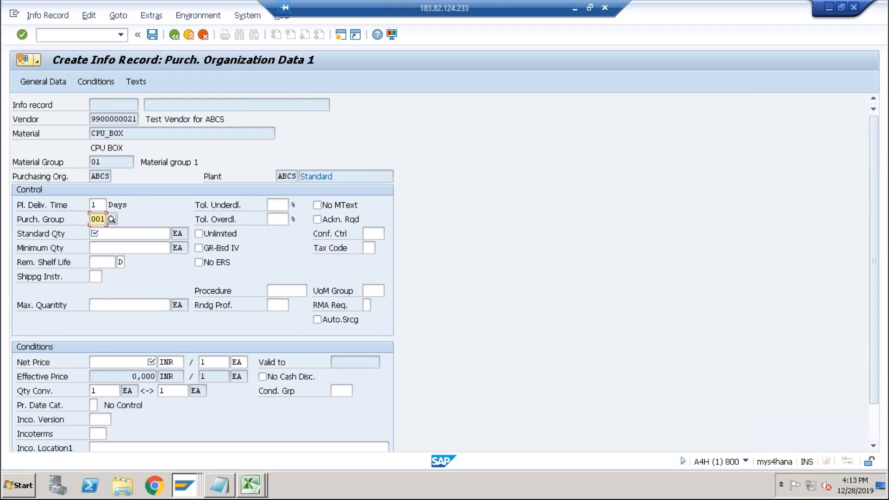
key("Tab")
type("100")
Set CPU_BOX's net price to 2000 from the spreadsheet and save the info record.
left_click(114, 363)
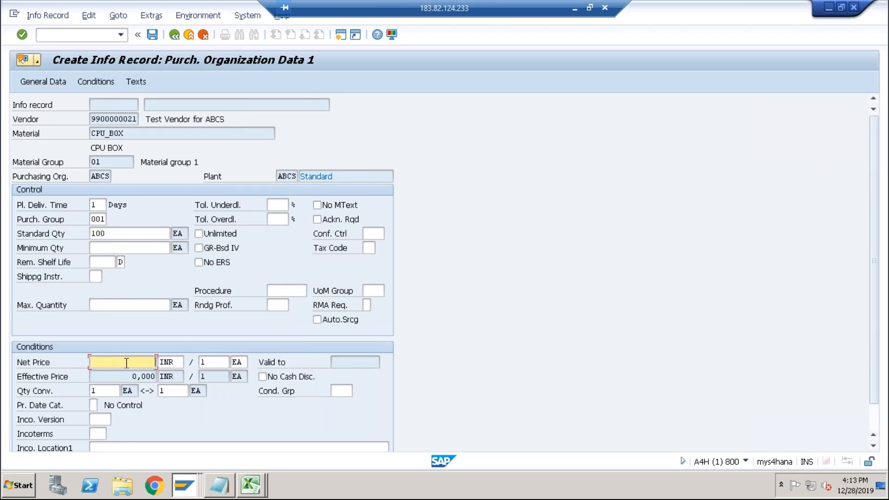
key("alt+Tab")
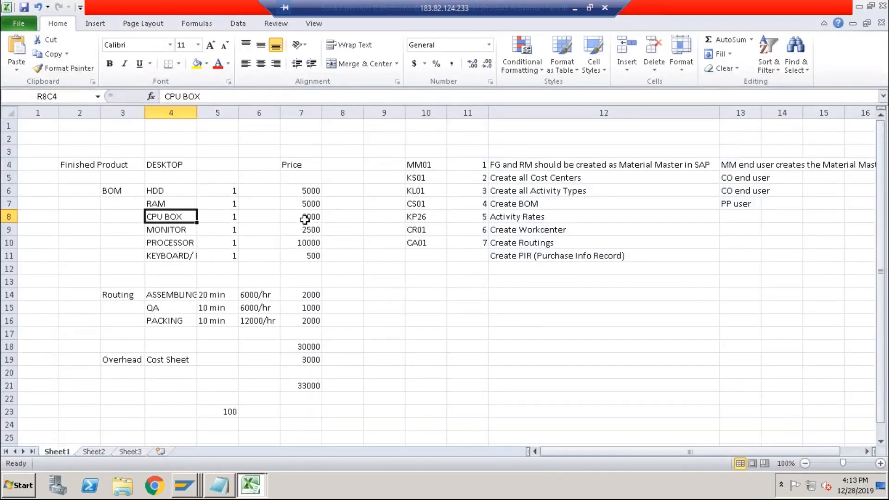
left_click(304, 218)
key("alt+Tab")
type("20")
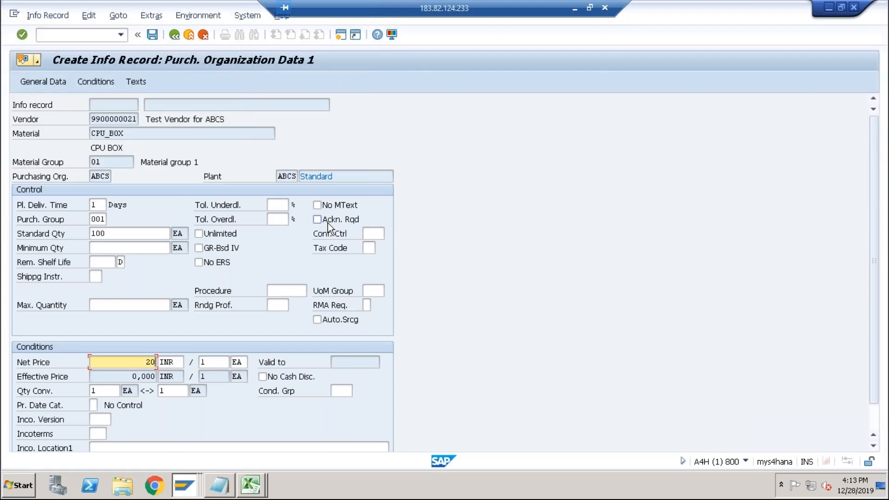
key("Return")
left_click(150, 35)
Enter material MONITOR on the initial screen and continue to its purchasing organization data.
key("alt+Tab")
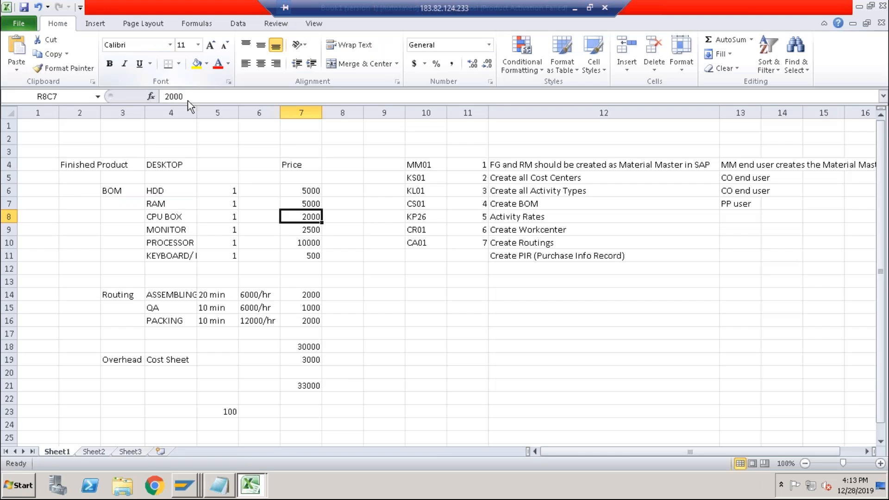
left_click(192, 230)
key("alt+Tab")
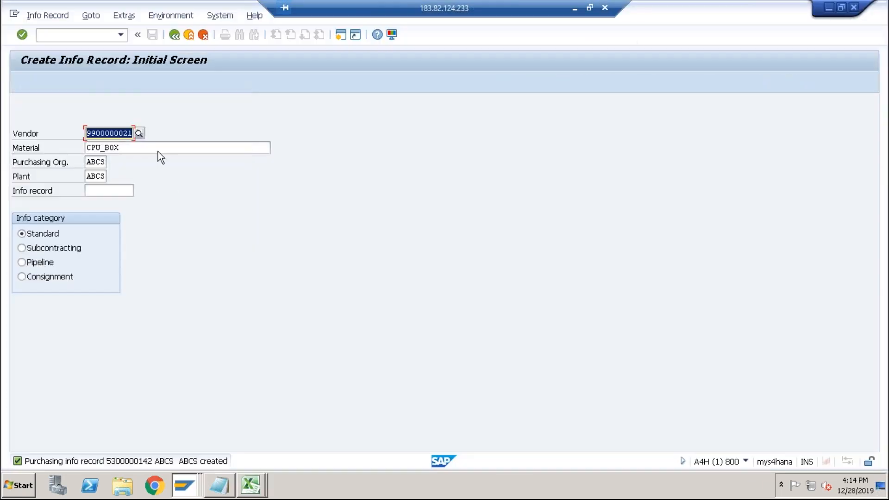
key("Tab")
type("m")
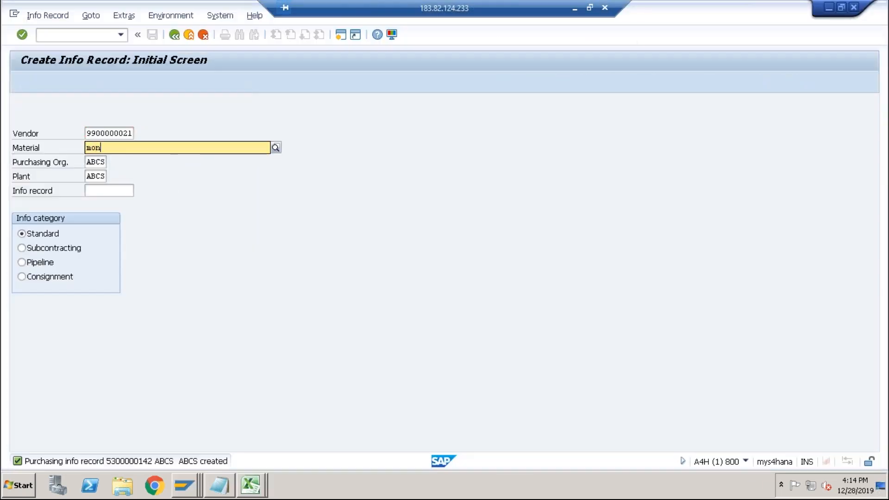
type("on")
key("Down")
key("Return")
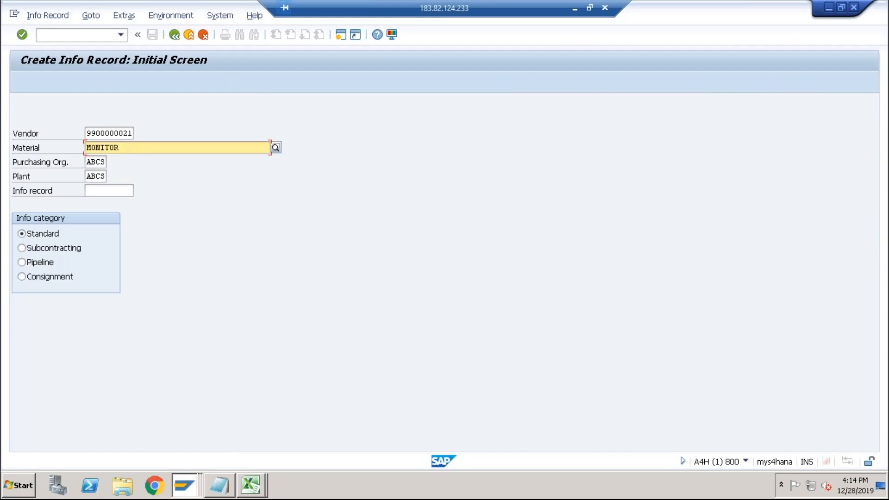
key("Return")
Set MONITOR's planned delivery time to 1 day, purchasing group 001 and standard quantity 100.
key("Return")
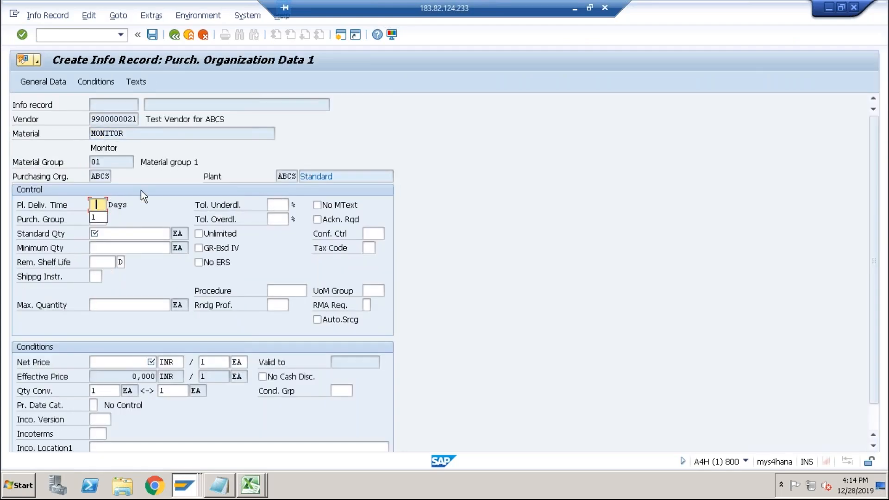
type("1")
key("Tab")
type("001")
key("Tab")
key("Return")
Set MONITOR's net price to 1000 and save the info record.
left_click(105, 364)
key("alt+Tab")
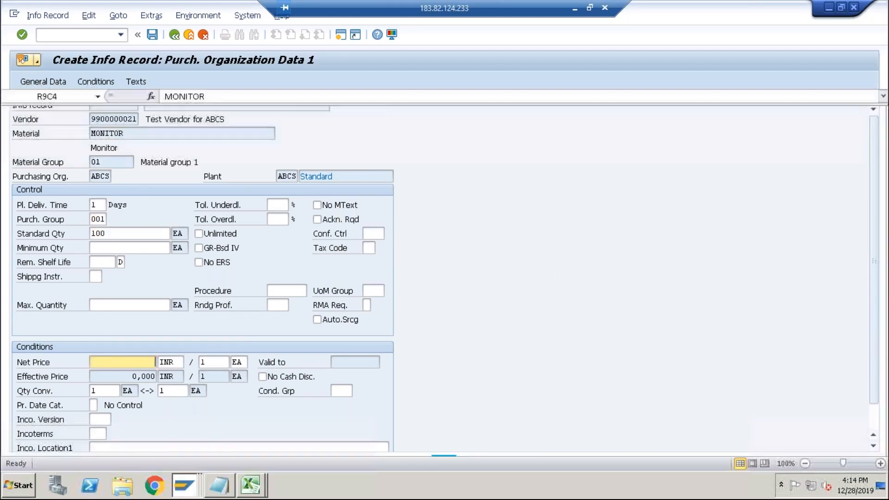
key("alt+Tab")
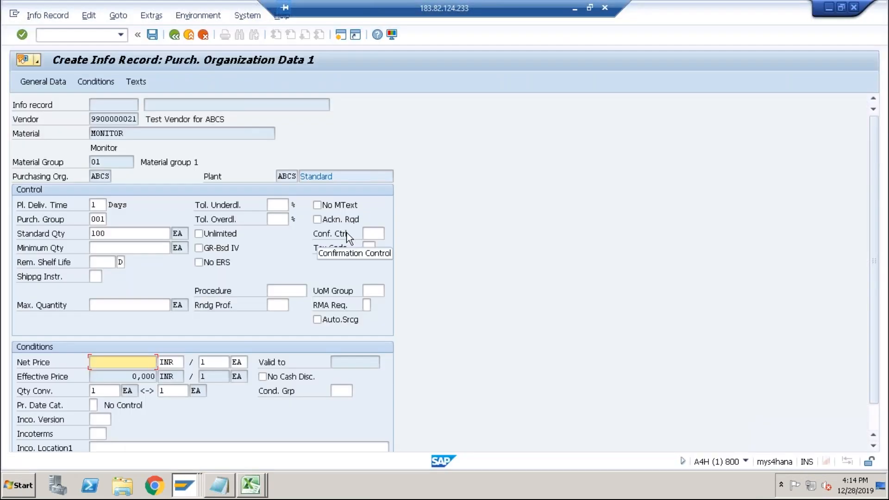
type("1000")
key("Return")
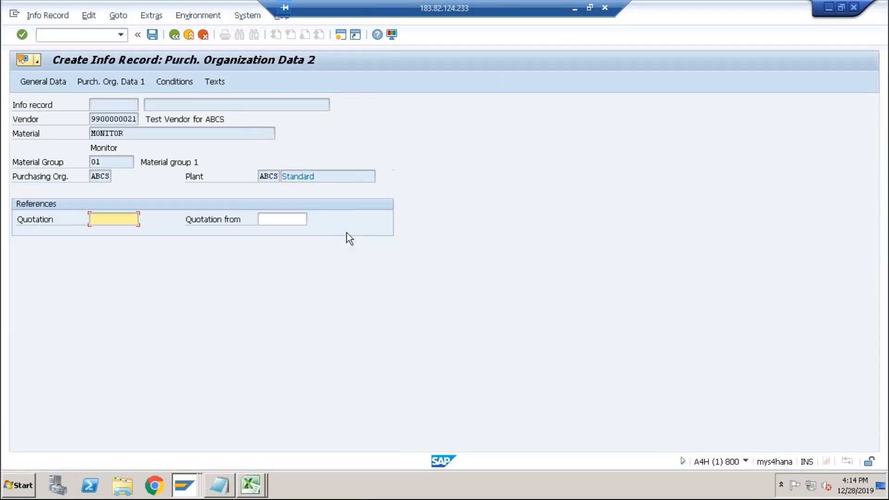
left_click(150, 34)
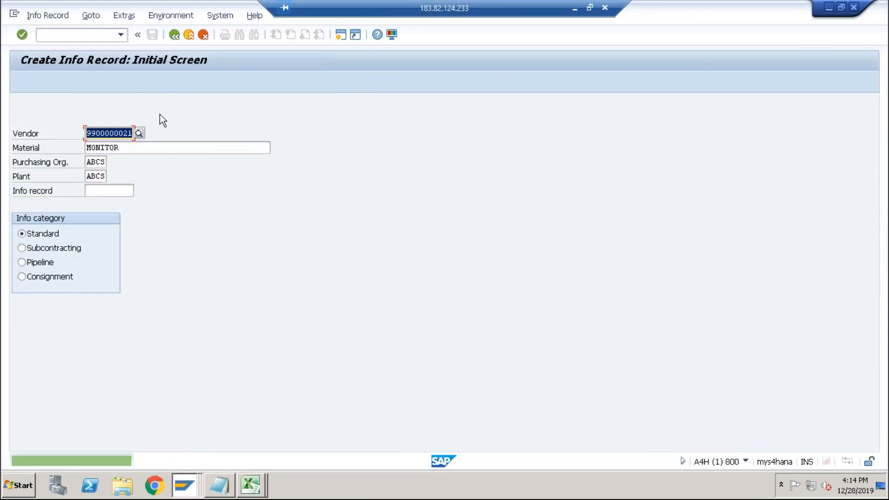
Enter material PROCESSOR on the initial screen and continue to its purchasing organization data.
key("alt+Tab")
key("alt+Tab")
key("Tab")
type("proce")
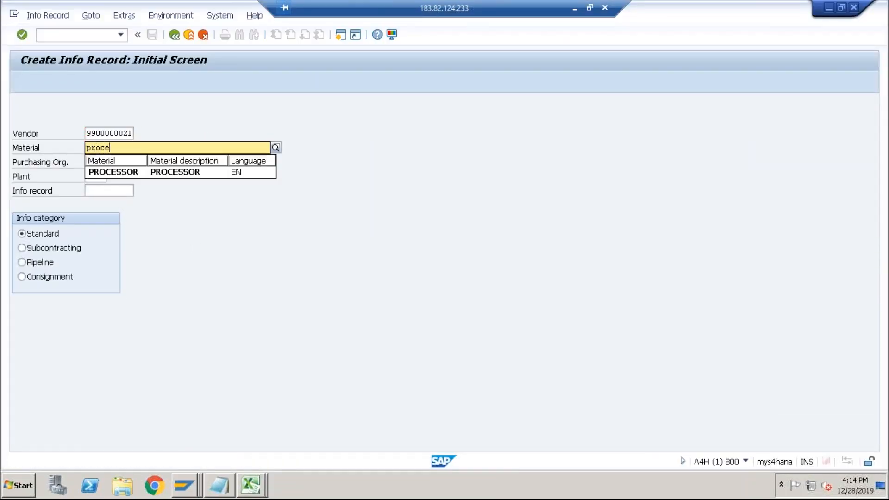
key("Down")
key("Return")
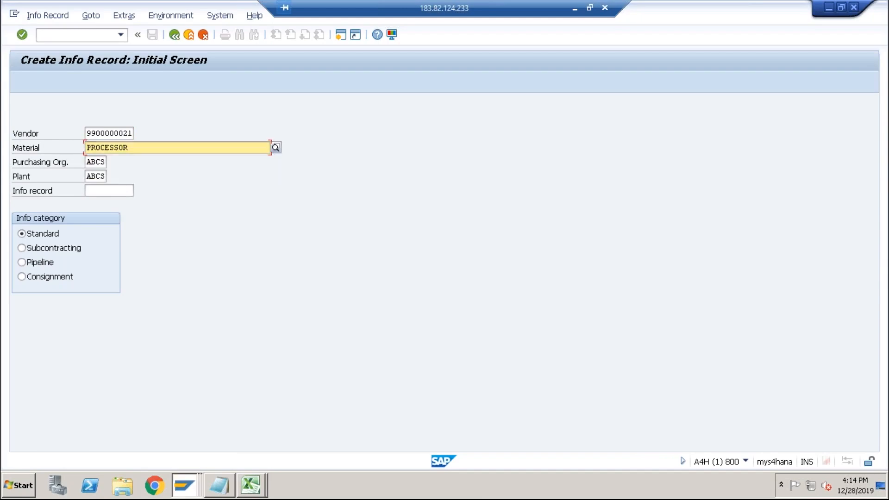
key("Return")
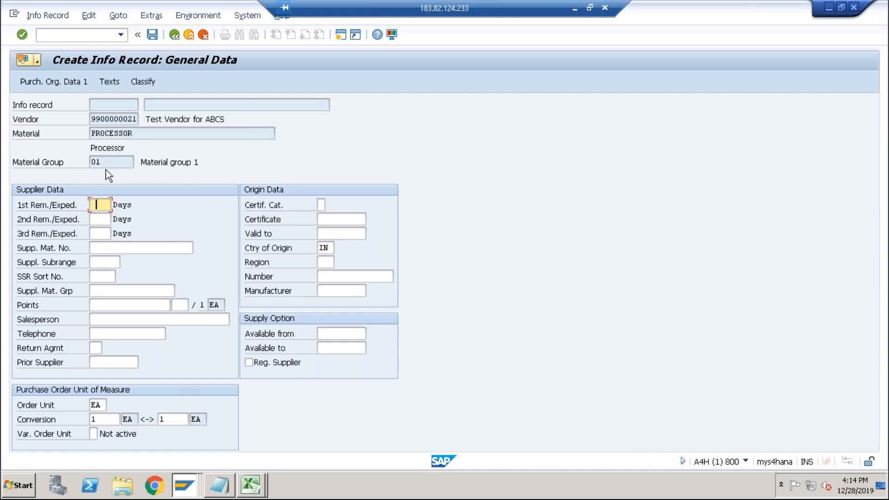
key("Return")
Set PROCESSOR's planned delivery time to 1 day, purchasing group 001 and standard quantity 100.
left_click(97, 205)
type("1")
key("Tab")
type("001")
key("Tab")
type("100")
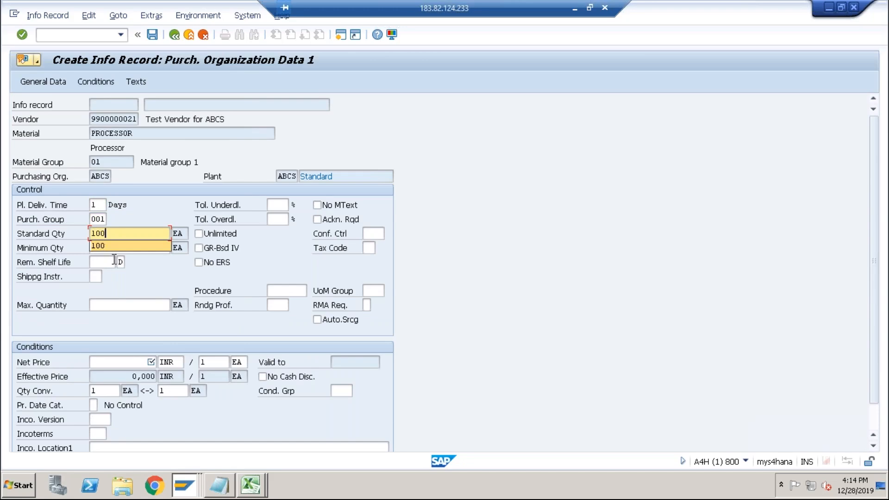
Set PROCESSOR's net price to 10000 and save the info record.
left_click(130, 363)
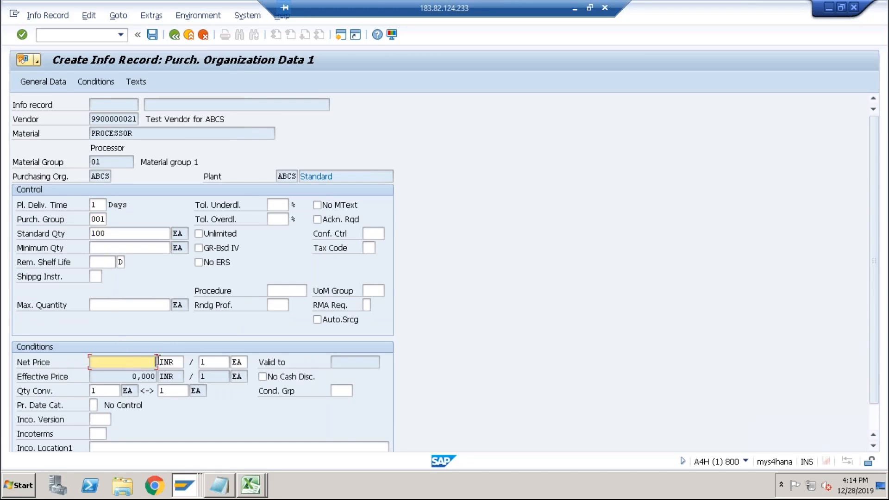
key("alt+Tab")
key("alt+Tab")
type("10000")
key("Return")
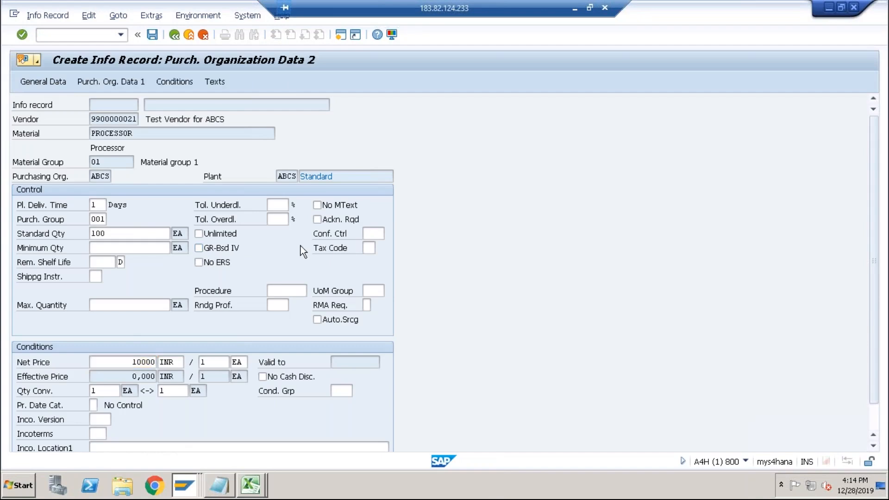
left_click(151, 34)
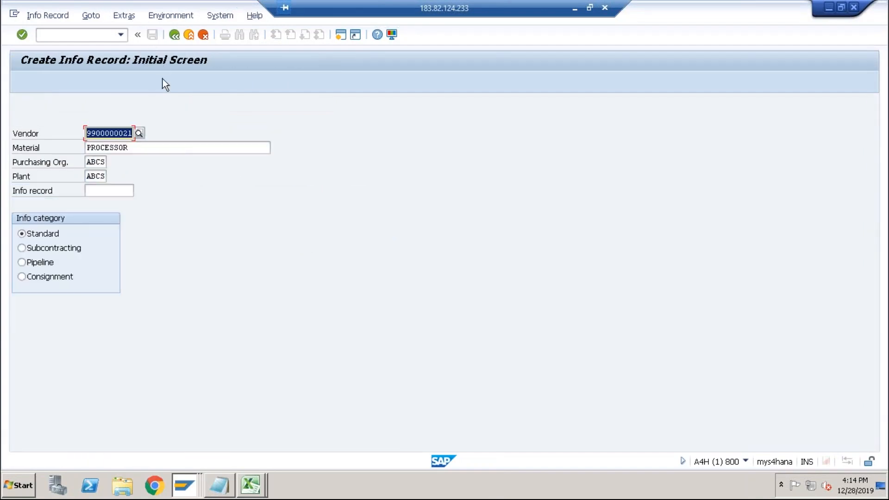
Enter material KEYBOARD_MOUSE on the initial screen and continue to its purchasing organization data.
type("key")
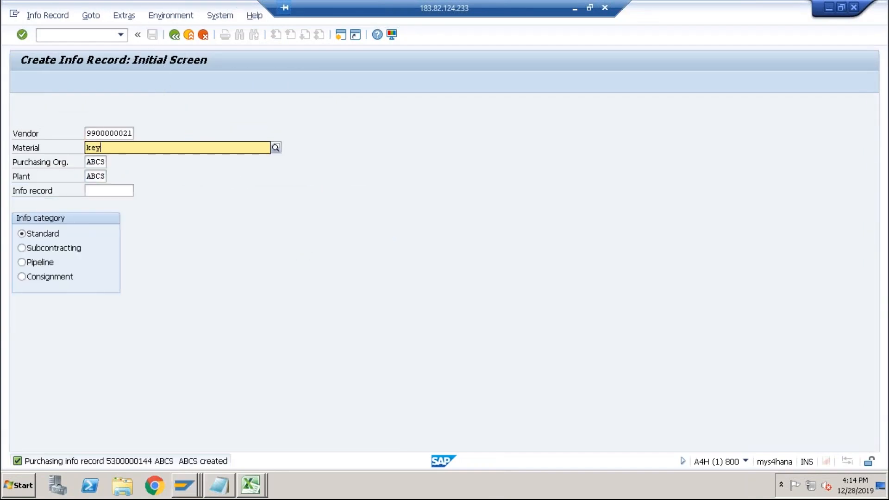
key("Down")
key("Return")
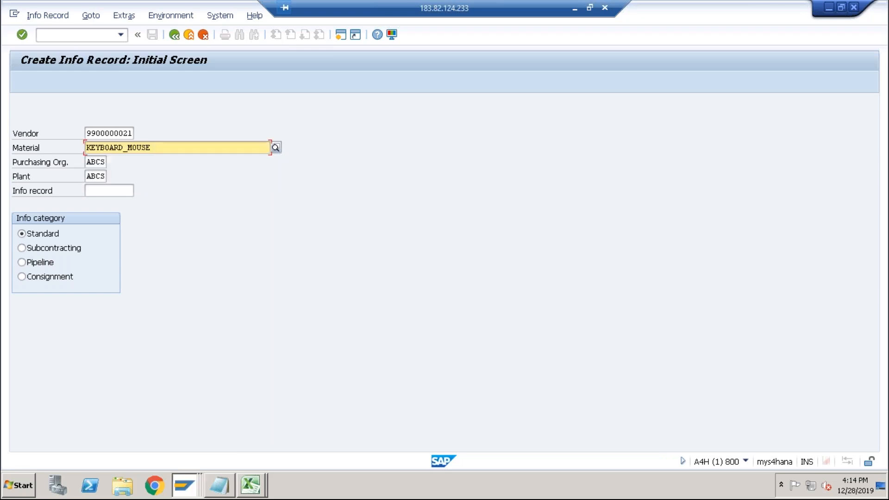
key("Return")
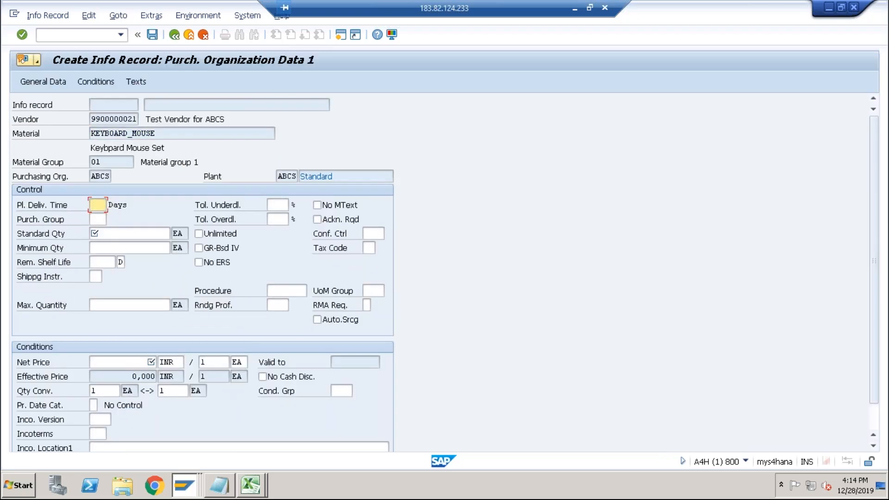
Set KEYBOARD_MOUSE's planned delivery time to 1 day, purchasing group 001 and standard quantity 100.
type("1")
key("Tab")
type("001")
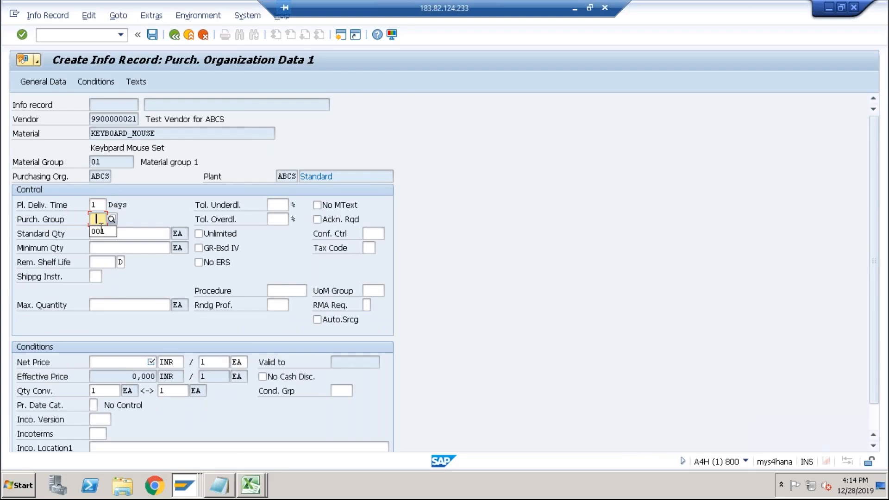
key("Tab")
type("100")
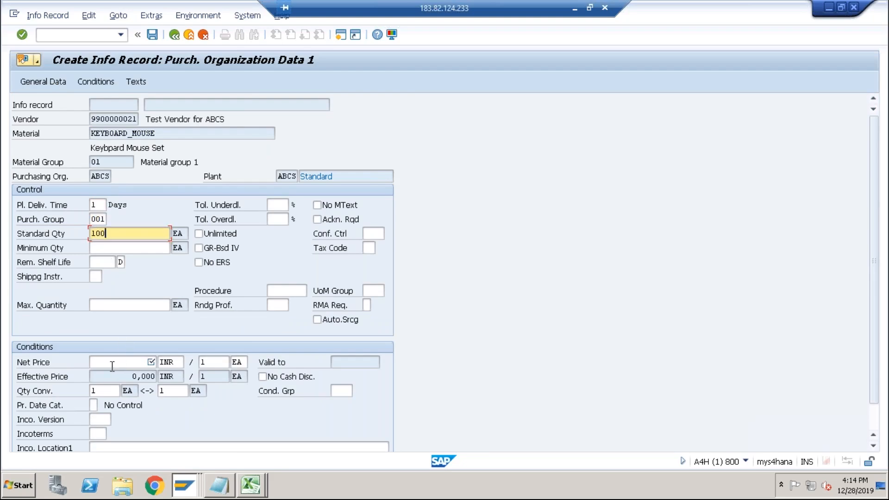
Set KEYBOARD_MOUSE's net price to 500 and save the info record.
left_click(127, 361)
type("500")
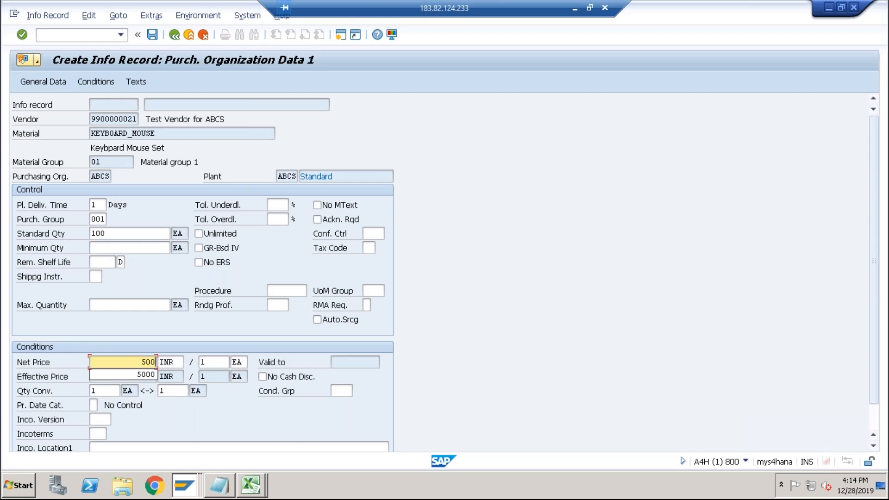
key("Return")
key("ctrl+s")
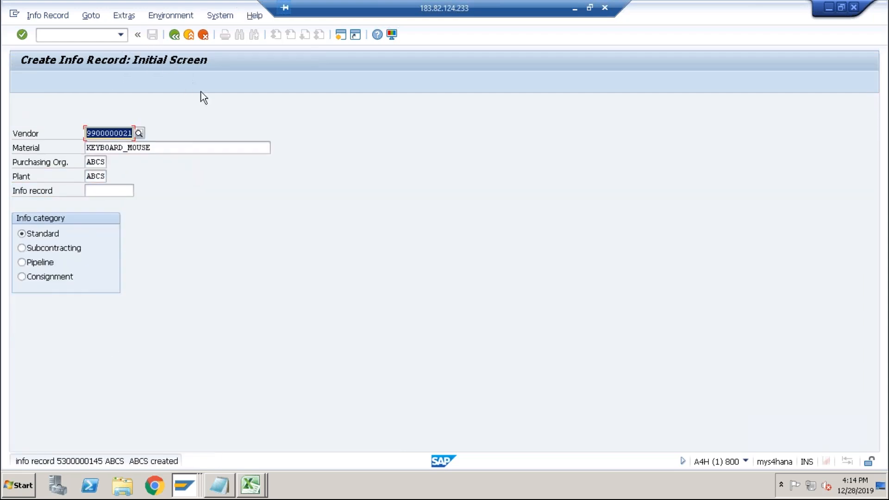
Review the spreadsheet's DESKTOP BOM, routing and overhead cost figures before returning to the info record screen.
key("alt+Tab")
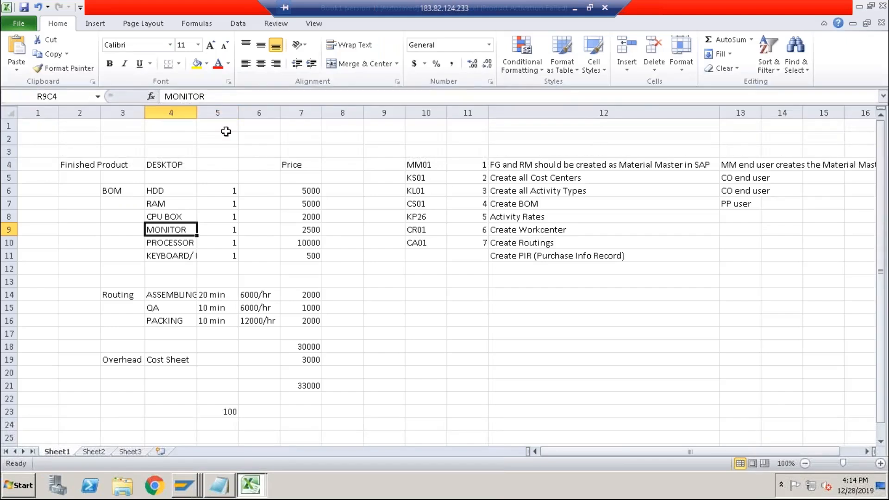
left_click_drag(132, 192, 226, 243)
left_click(230, 190)
left_click(285, 191)
left_click_drag(285, 190, 297, 258)
left_click_drag(91, 166, 309, 319)
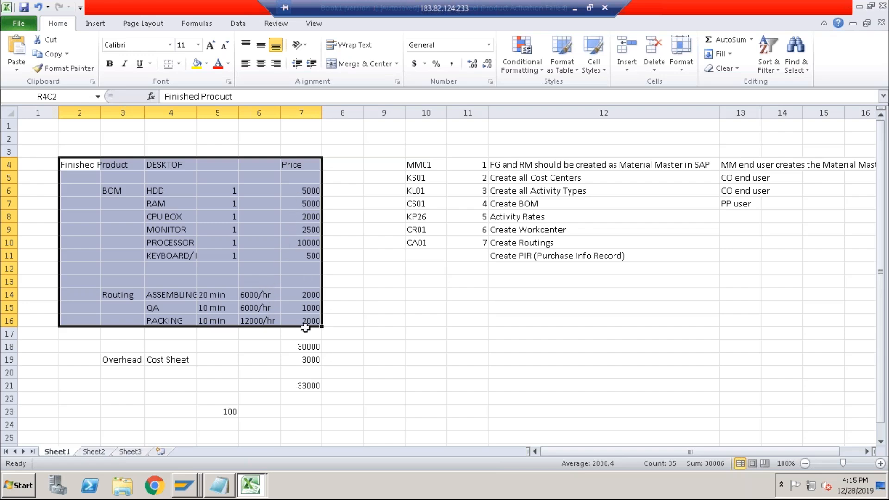
left_click(306, 346)
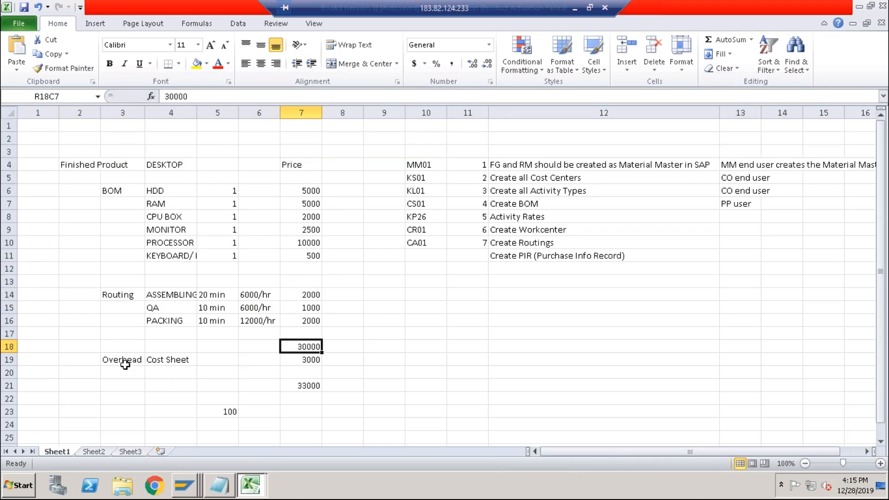
left_click(307, 359)
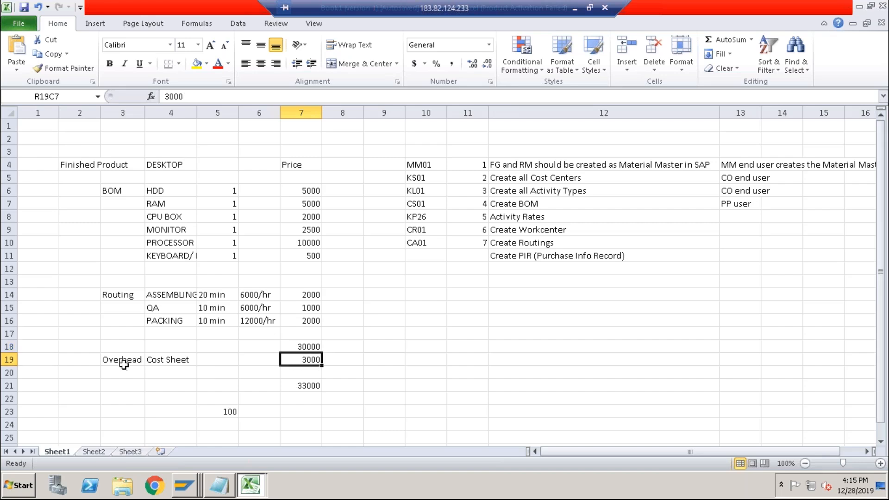
left_click_drag(123, 362, 314, 409)
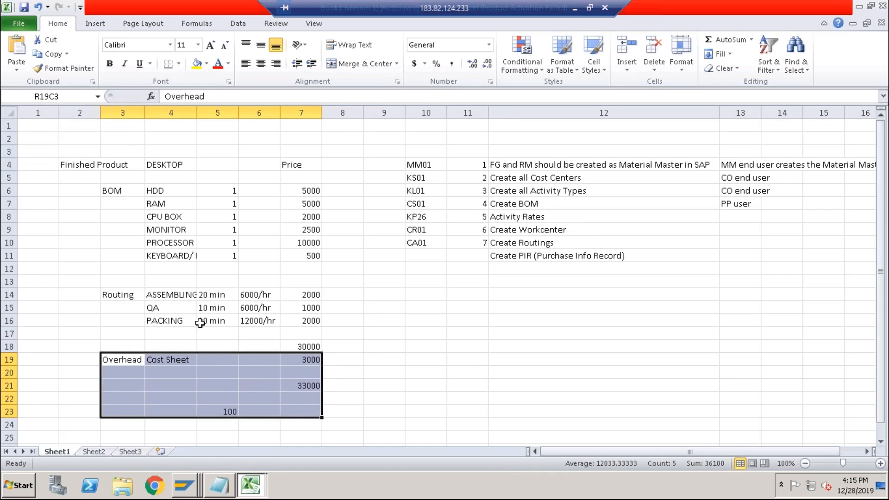
left_click_drag(90, 171, 313, 321)
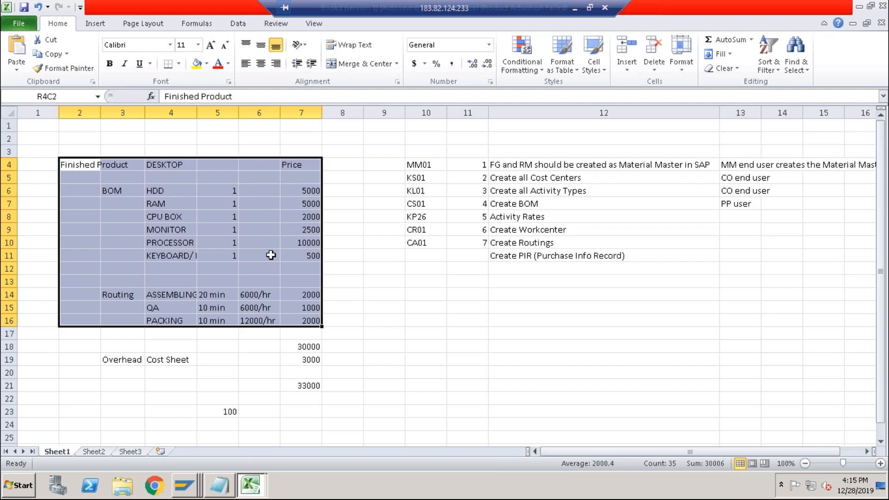
left_click(192, 486)
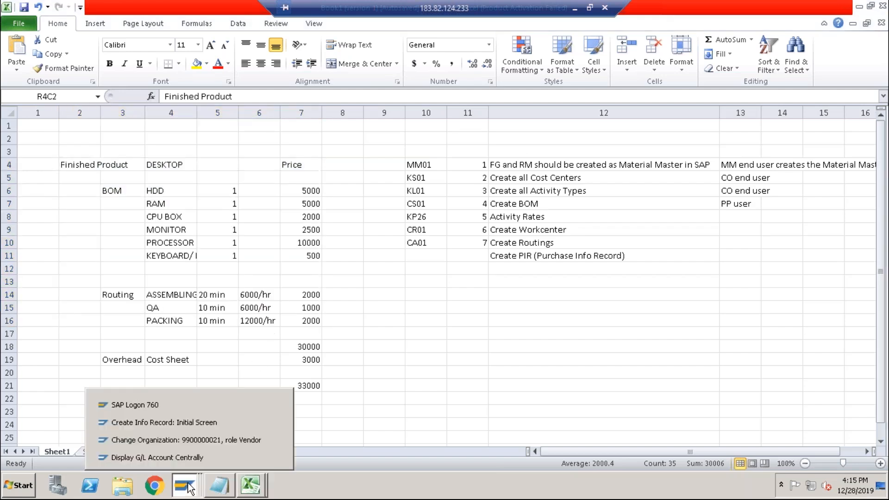
left_click(201, 422)
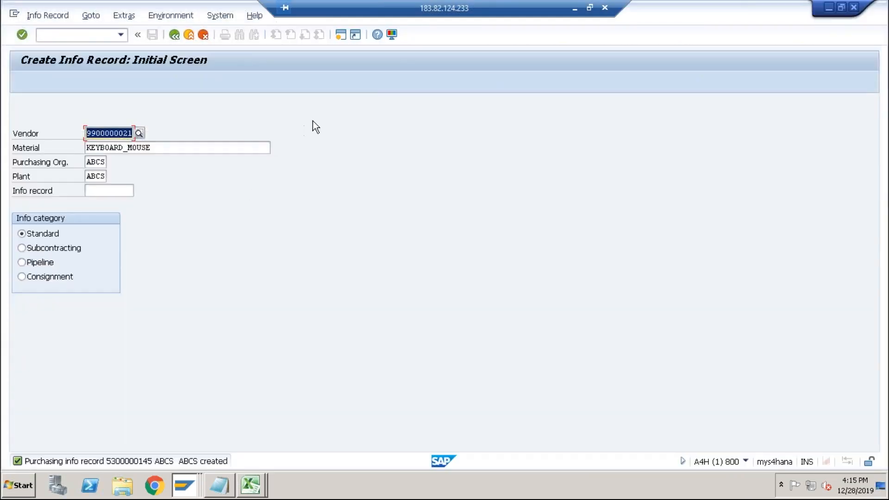
Start transaction CK11N to create a material cost estimate.
left_click(343, 38)
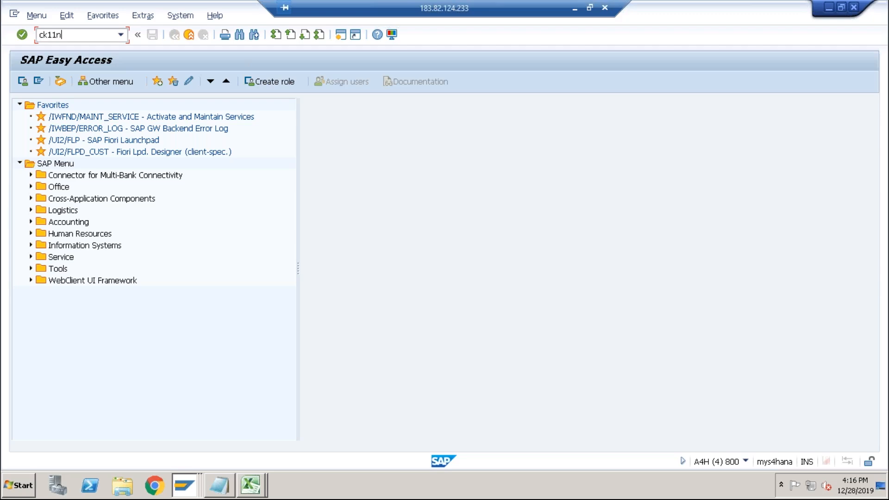
key("Return")
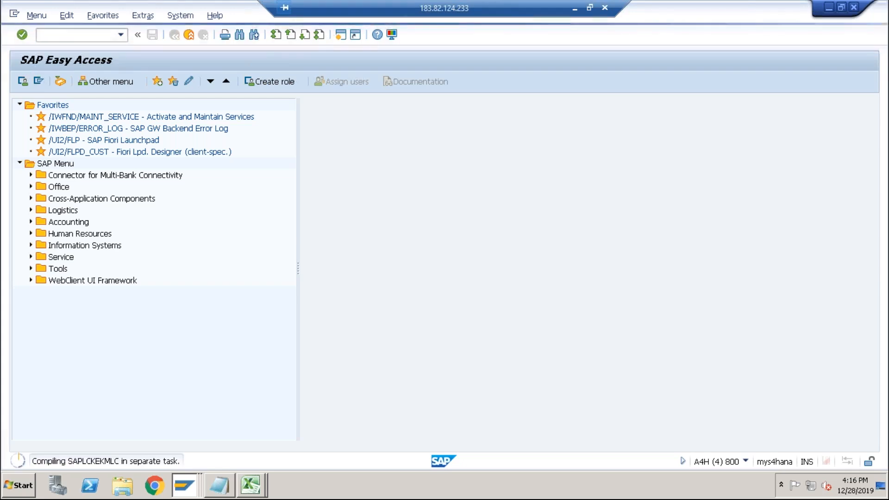
Add ME11 as step 8 and CK11n on the next row of the spreadsheet's transaction list.
key("alt+Tab")
key("alt+Tab")
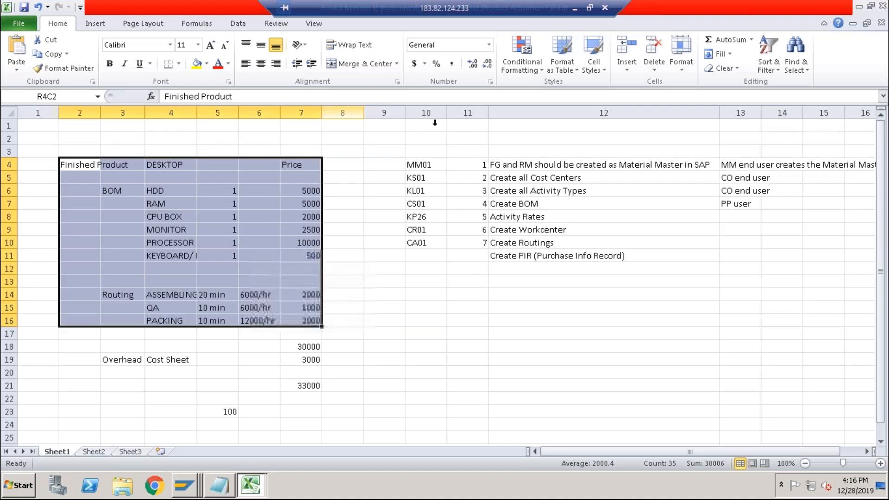
left_click(422, 255)
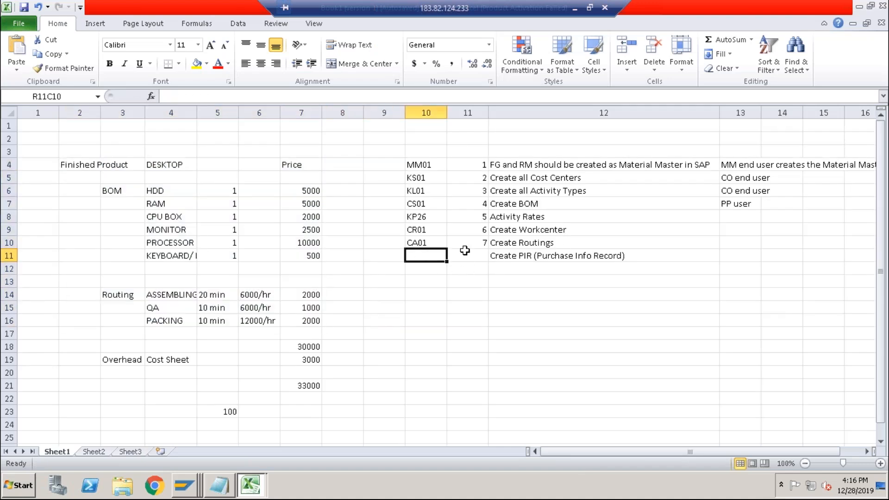
type("ME11")
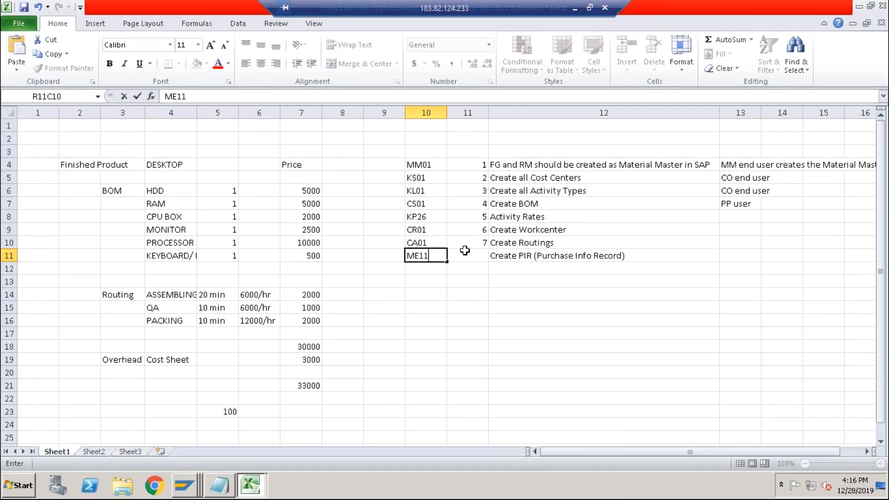
left_click(465, 251)
type("8")
key("Return")
key("Left")
type("CK!!N")
type("11n")
key("shift+Left")
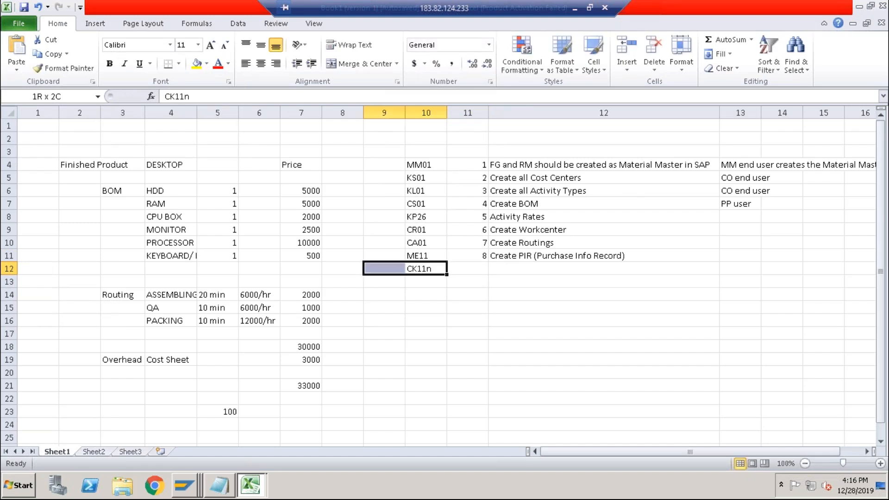
left_click(494, 269)
key("alt+Tab")
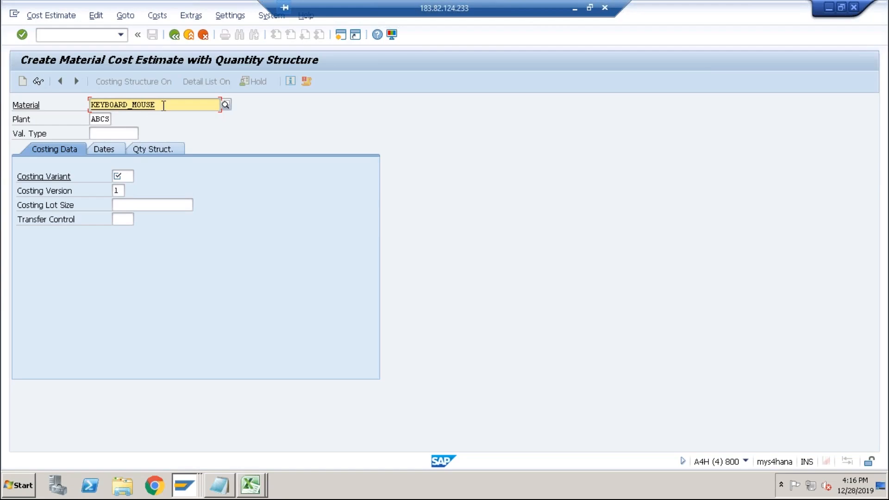
Set the cost estimate's material to DESKTOP with plant ABCS.
left_click_drag(159, 106, 91, 105)
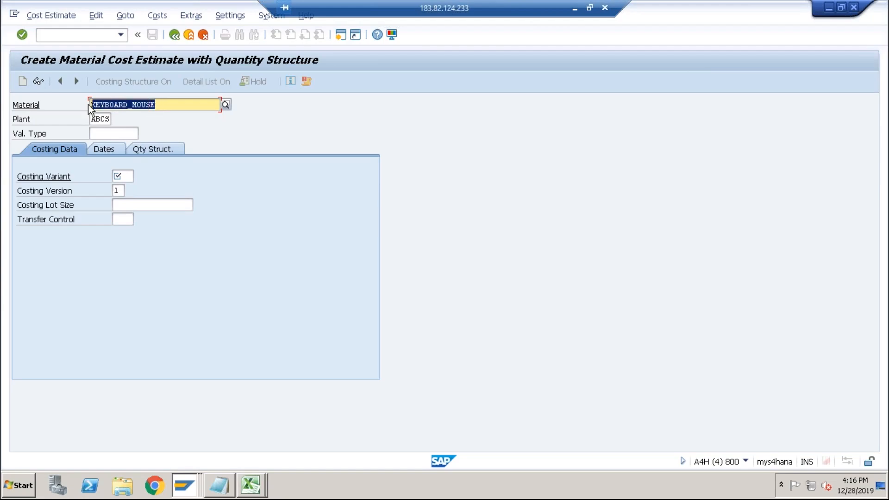
type("desk")
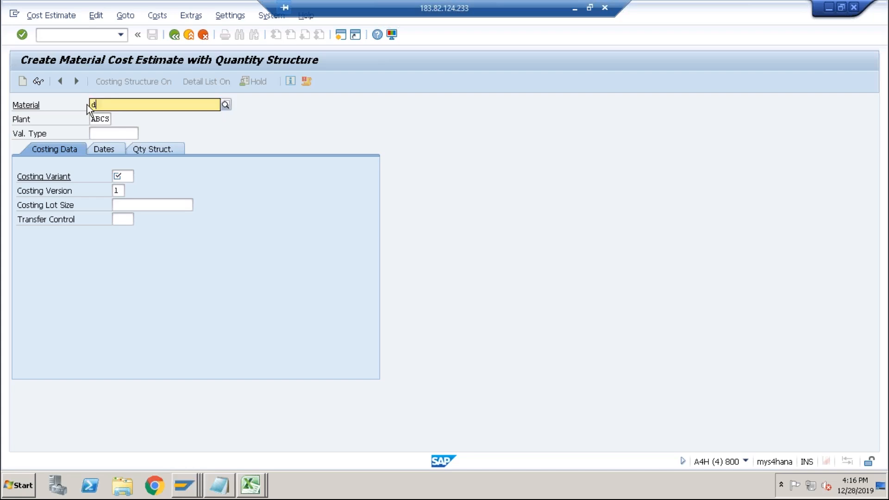
key("Down")
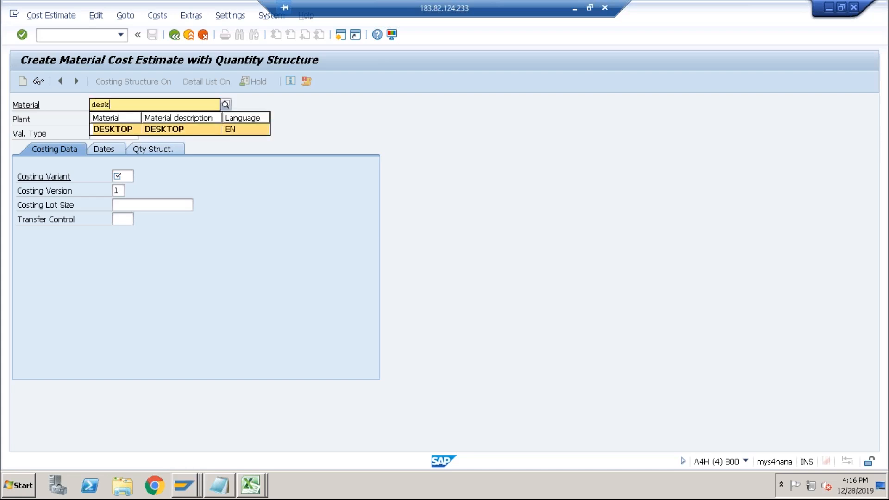
key("Return")
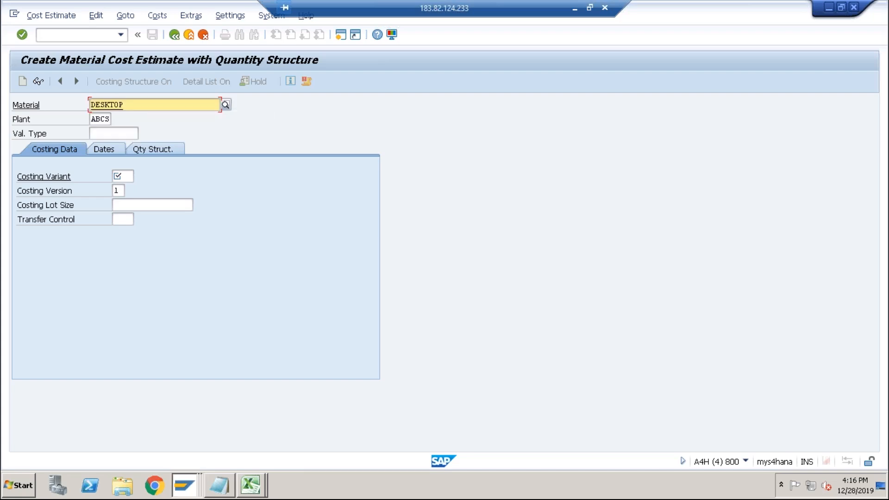
left_click(98, 118)
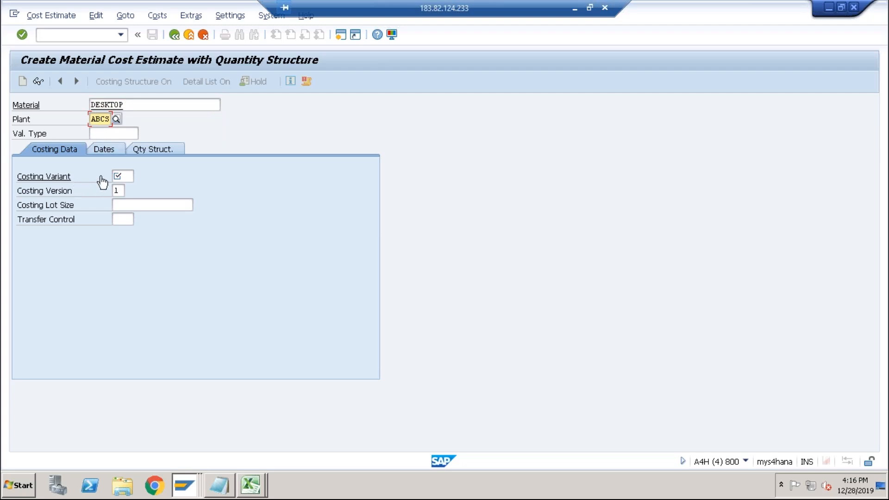
Set the costing variant to PPC1 and continue to the costing dates.
left_click(131, 176)
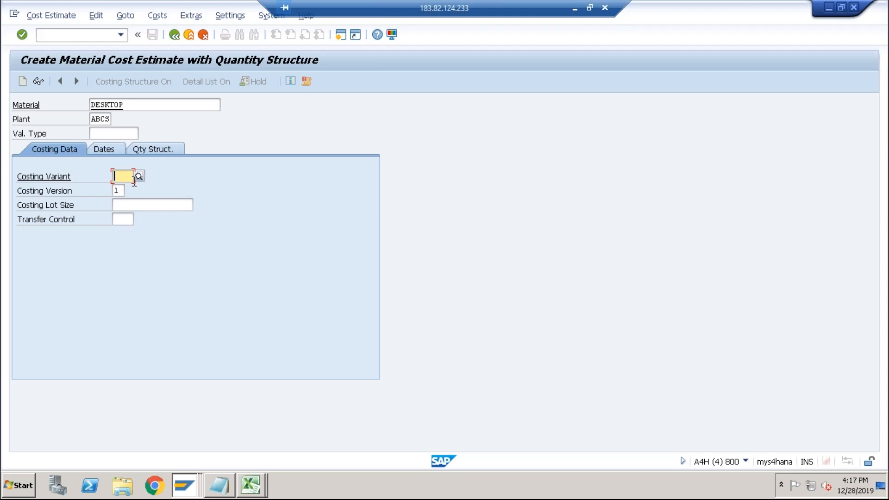
type("ppc1")
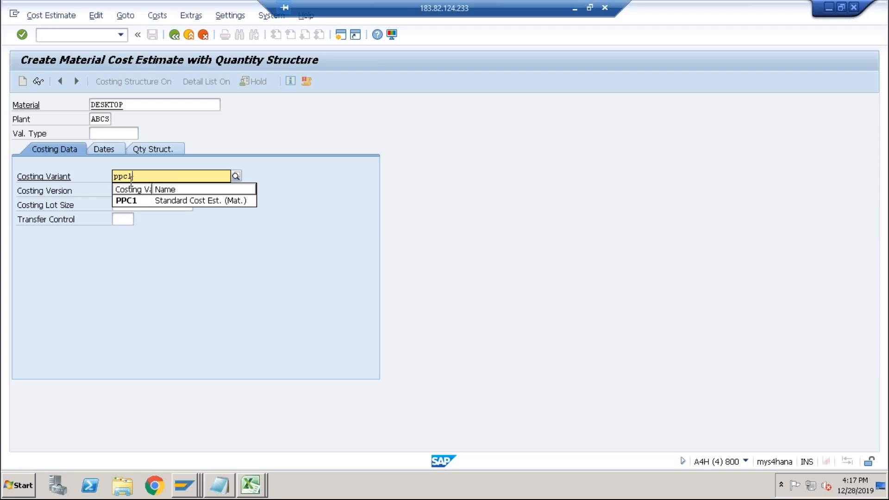
left_click(129, 201)
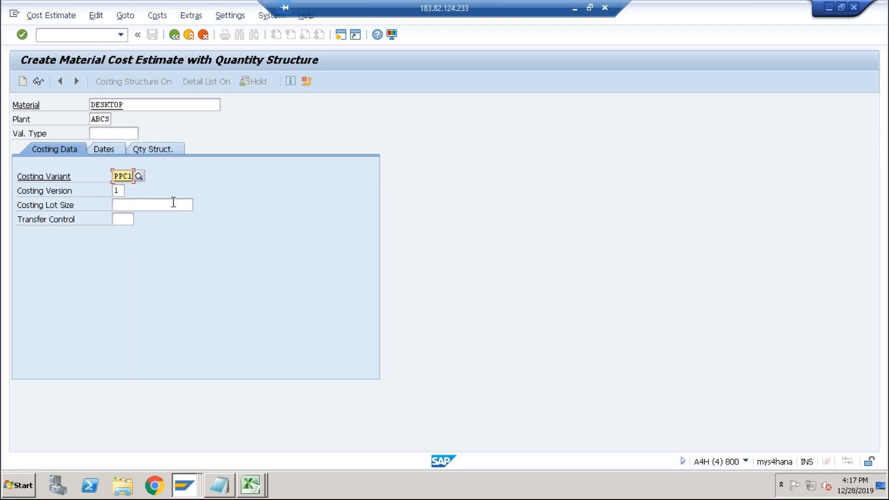
key("Return")
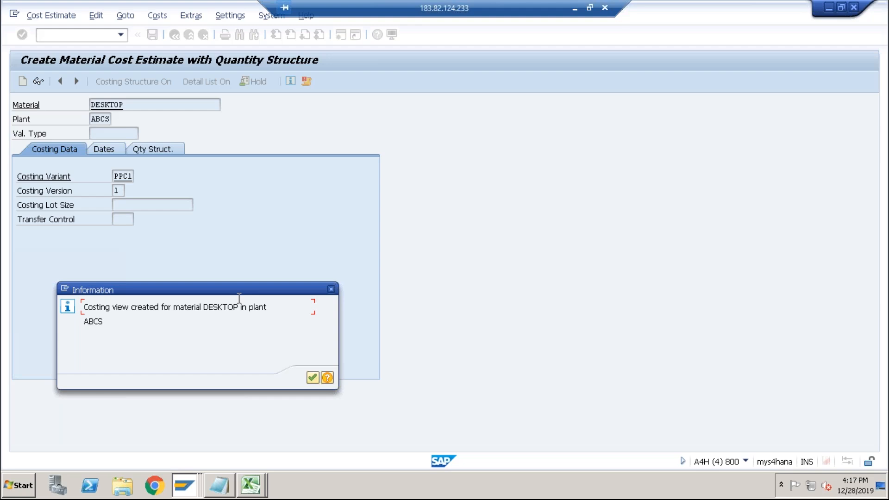
left_click(312, 377)
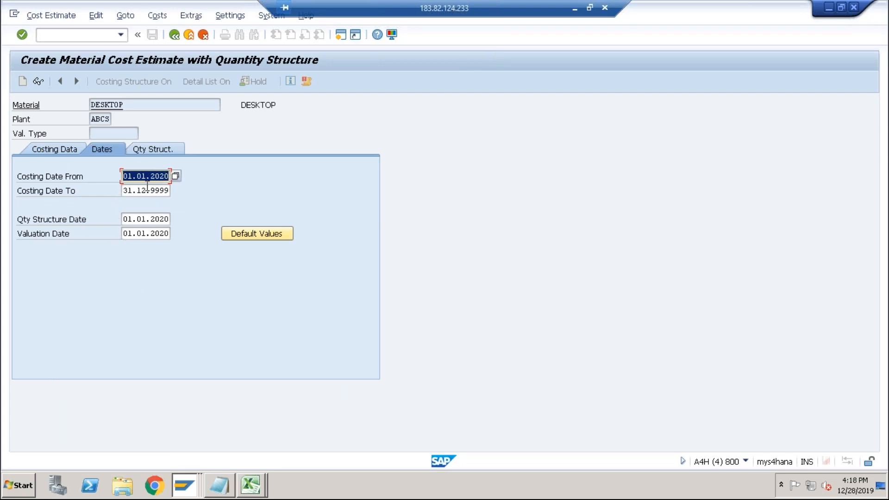
Run the cost estimate with the default costing dates and check its dates, costing data and costs.
key("Return")
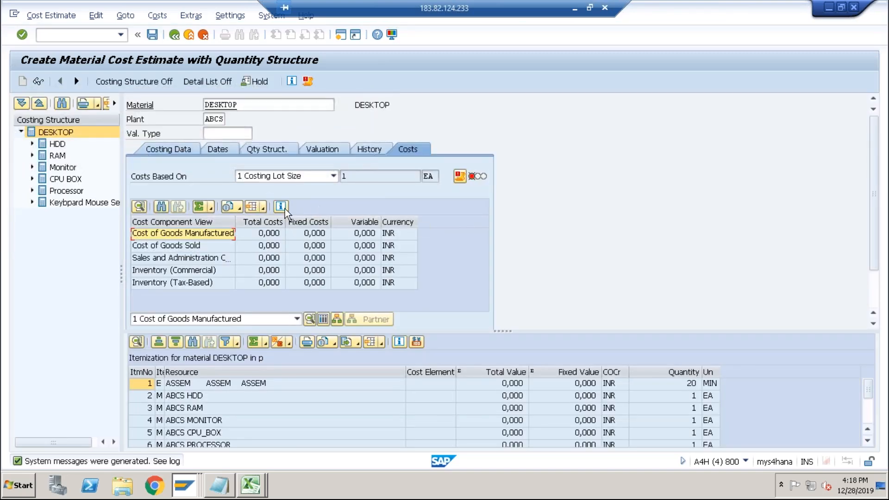
left_click(210, 149)
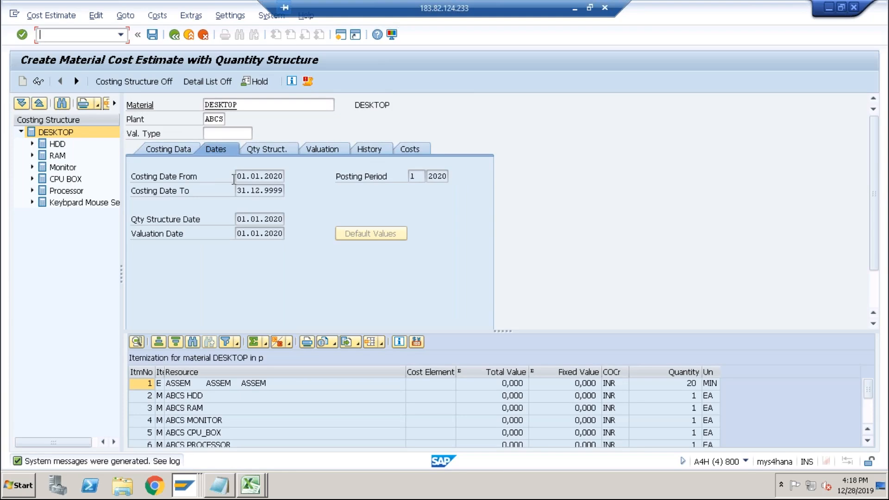
left_click(256, 177)
left_click(178, 150)
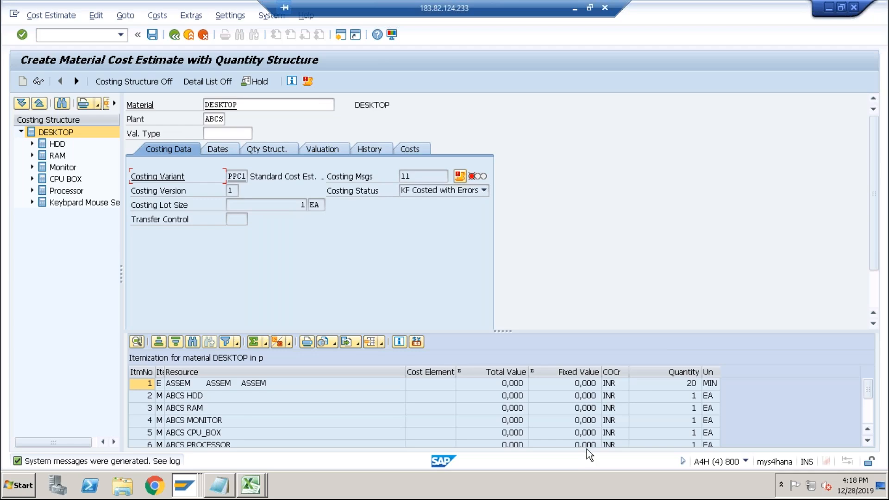
left_click(401, 149)
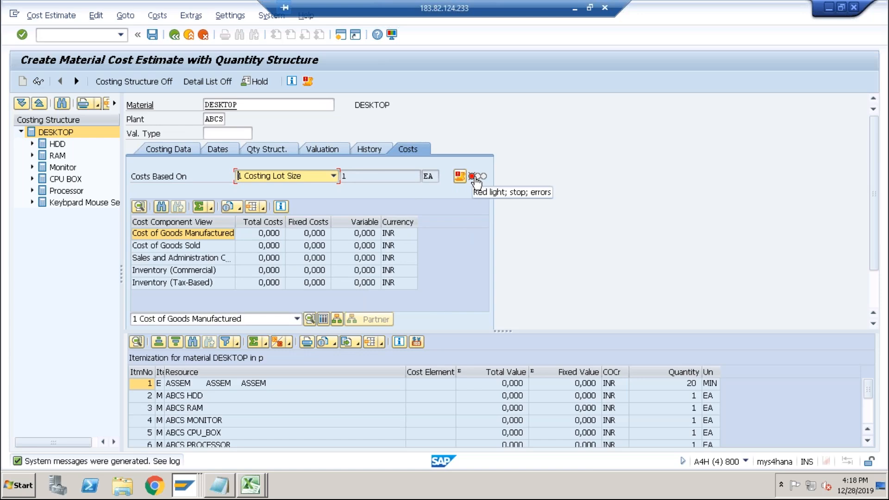
Examine the costing structure's components and the itemization rows of the DESKTOP cost estimate.
left_click(70, 134)
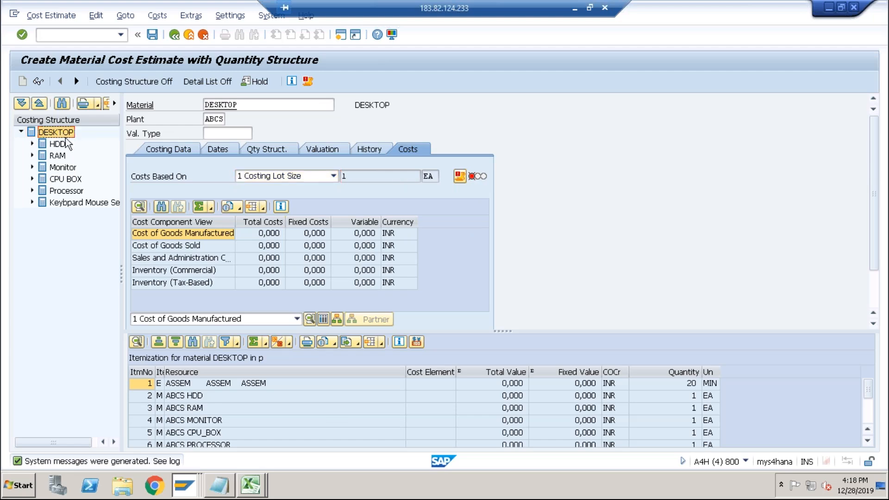
left_click(58, 144)
left_click(58, 156)
left_click(58, 170)
left_click(60, 180)
left_click(59, 203)
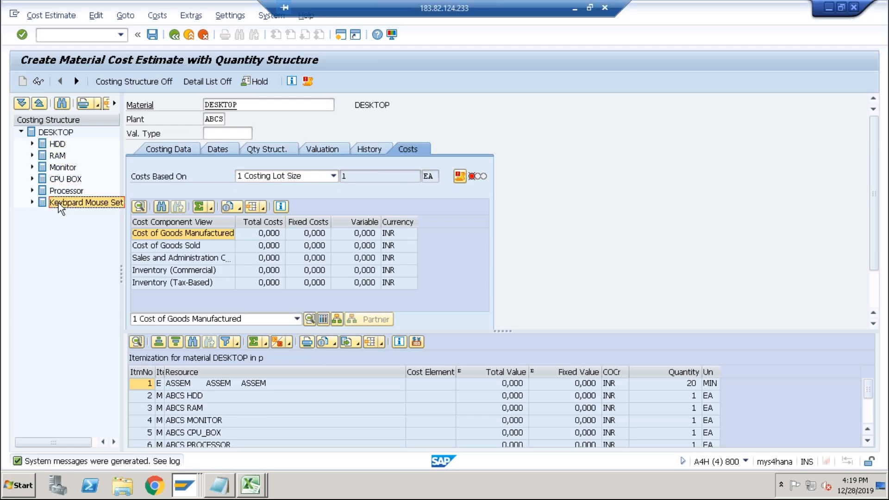
left_click(182, 384)
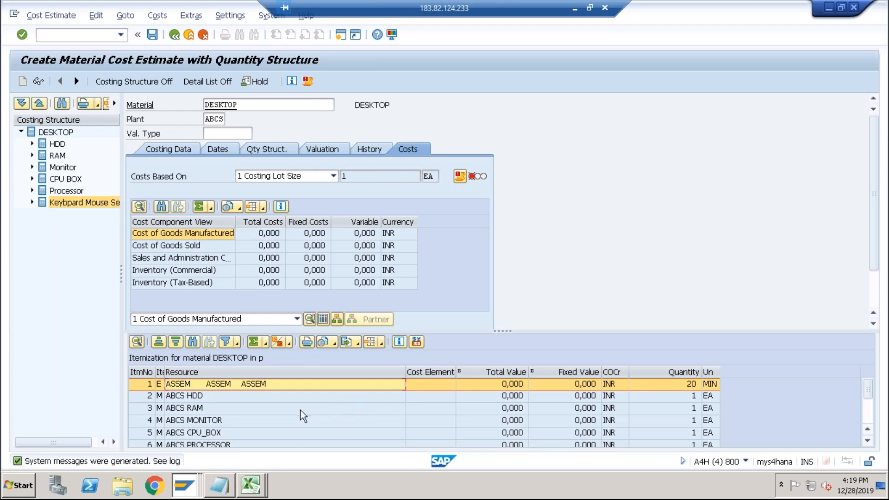
left_click(279, 412)
scroll(288, 419, "down", 2)
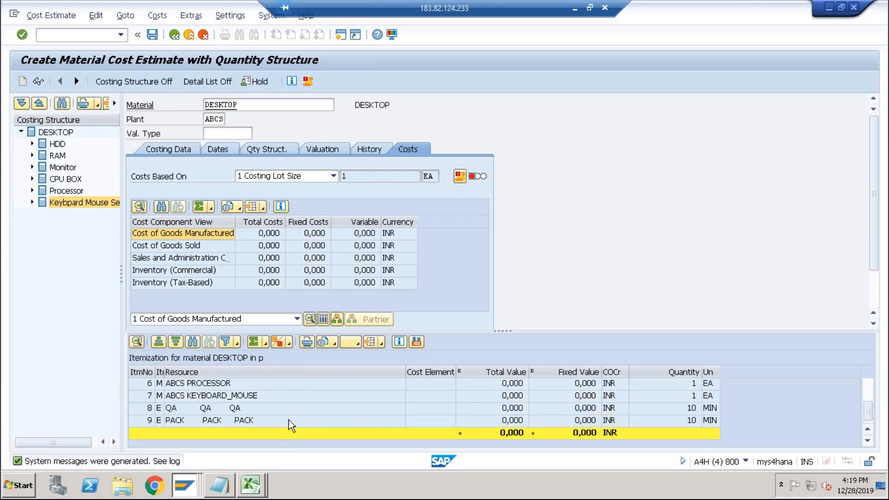
left_click(252, 407)
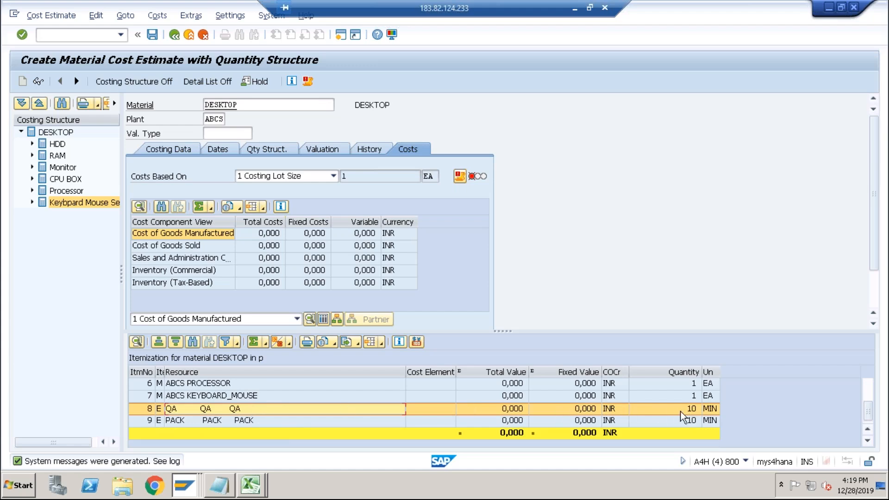
left_click(272, 420)
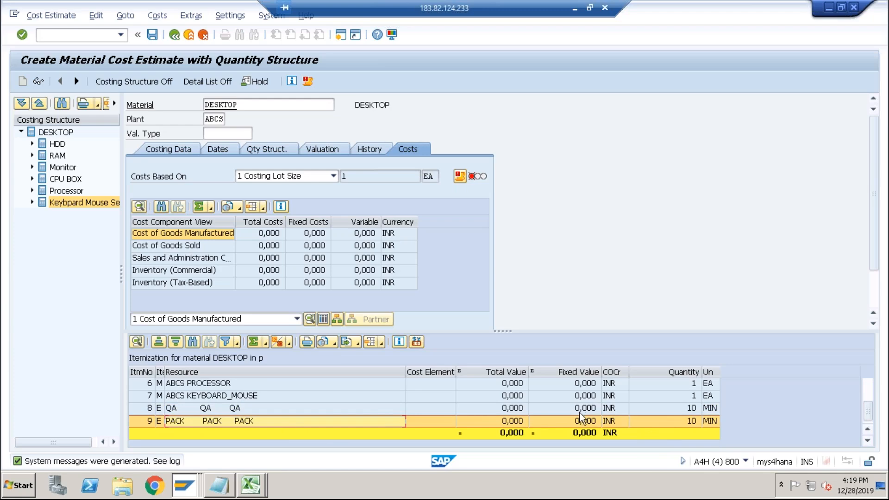
left_click(52, 204)
scroll(410, 410, "up", 3)
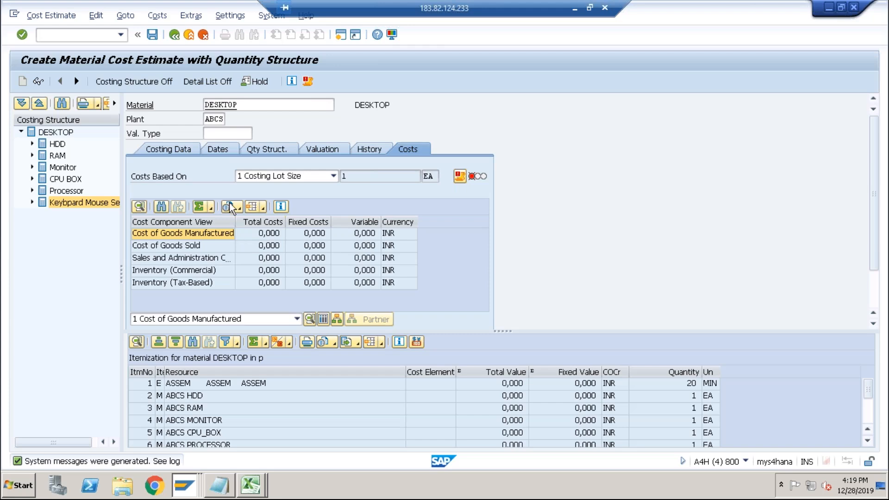
left_click(223, 149)
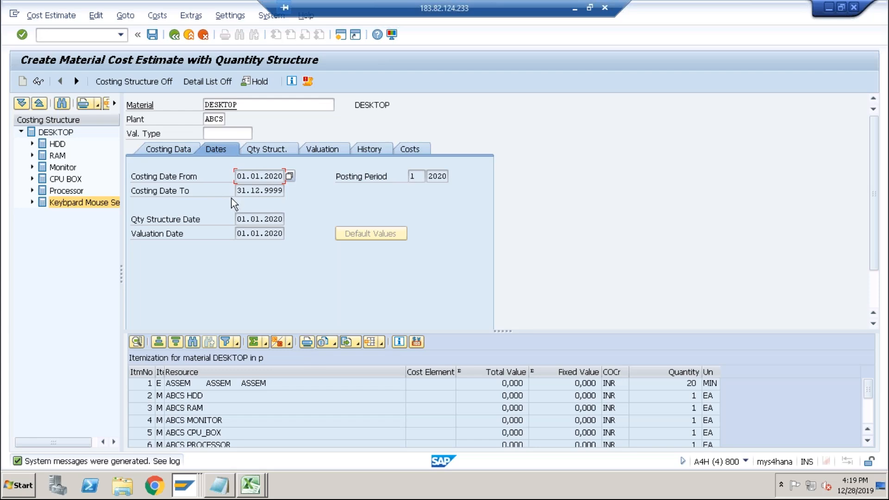
Switch to the other SAP session and open Change Activity Type/Price Planning.
key("alt+Tab")
key("alt+Tab")
key("alt+Tab")
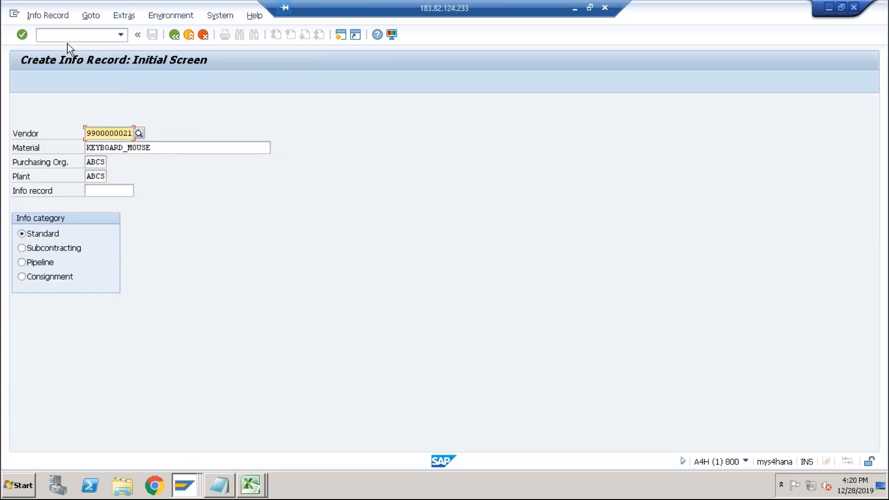
left_click(64, 33)
type("/nkp26")
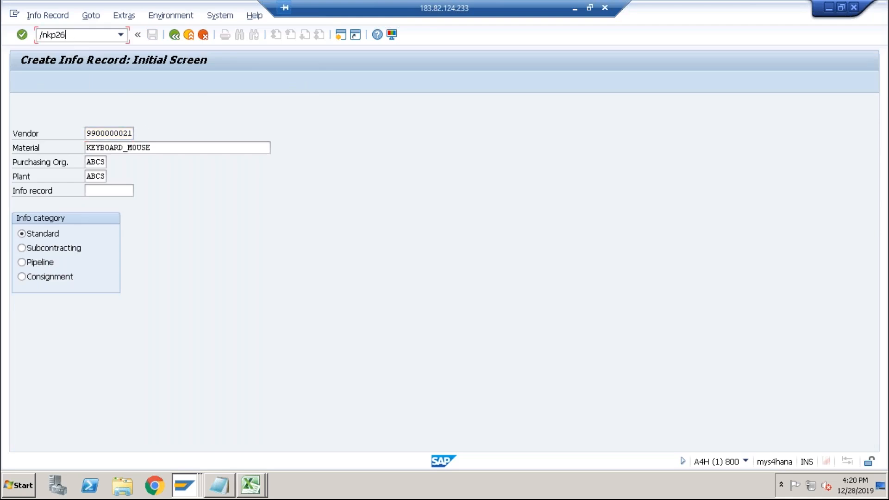
key("Return")
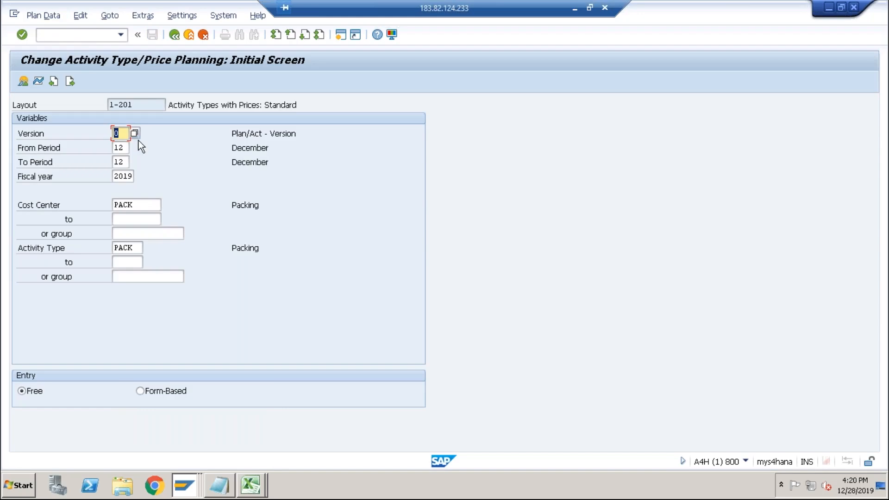
Set the planning period to 1 through 1 and fiscal year 2020, then open the overview screen.
left_click(123, 176)
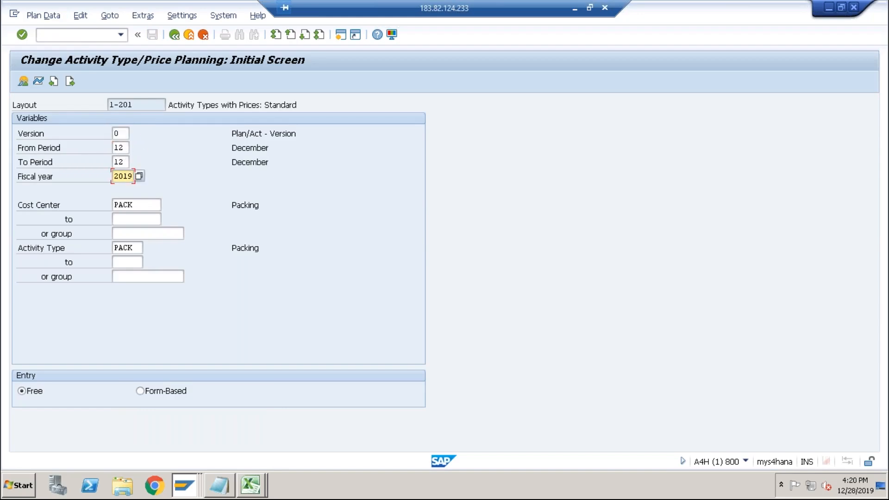
left_click(124, 148)
key("BackSpace")
key("Tab")
type("1")
key("Tab")
type("2020")
left_click(20, 82)
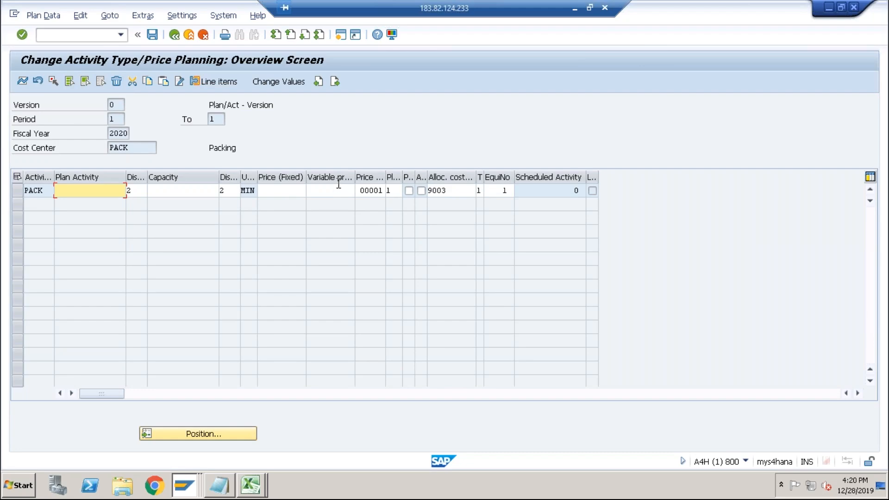
Switch back to the cost estimate and open its log with all messages.
key("alt+Tab")
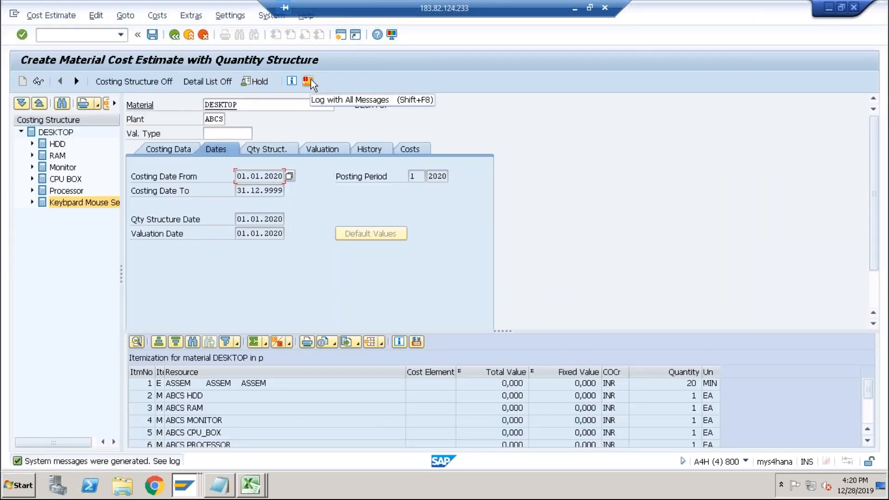
left_click(308, 82)
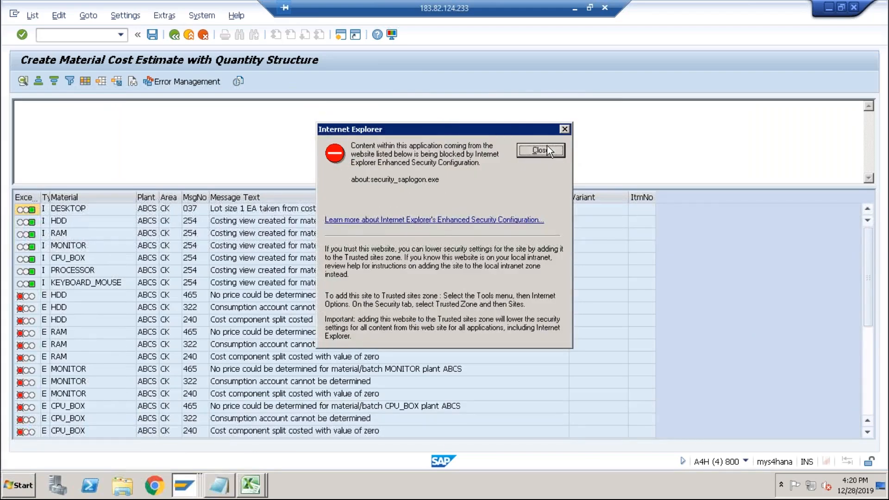
left_click(547, 149)
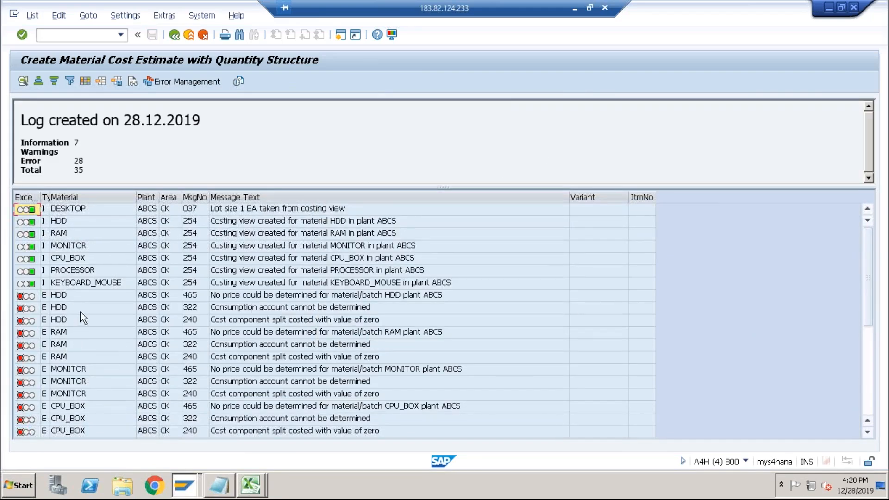
Examine the error messages and the long text of the missing ASSEM activity planning control record.
scroll(234, 368, "down", 5)
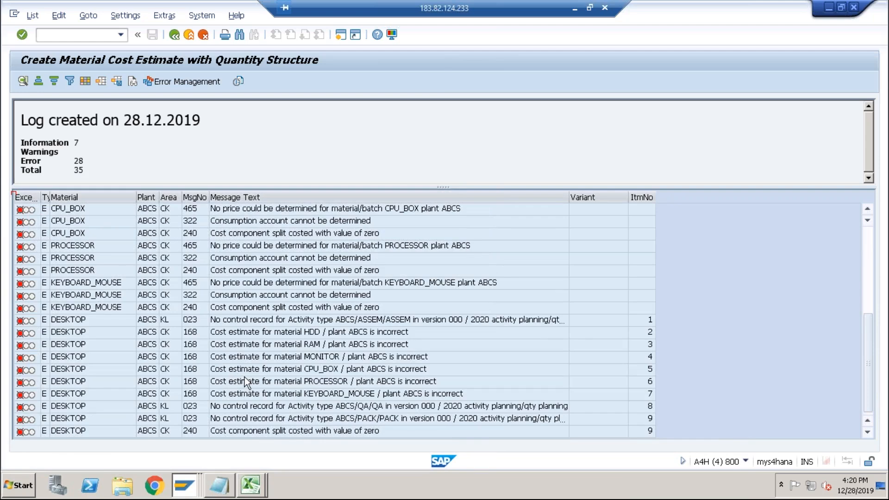
scroll(245, 377, "up", 6)
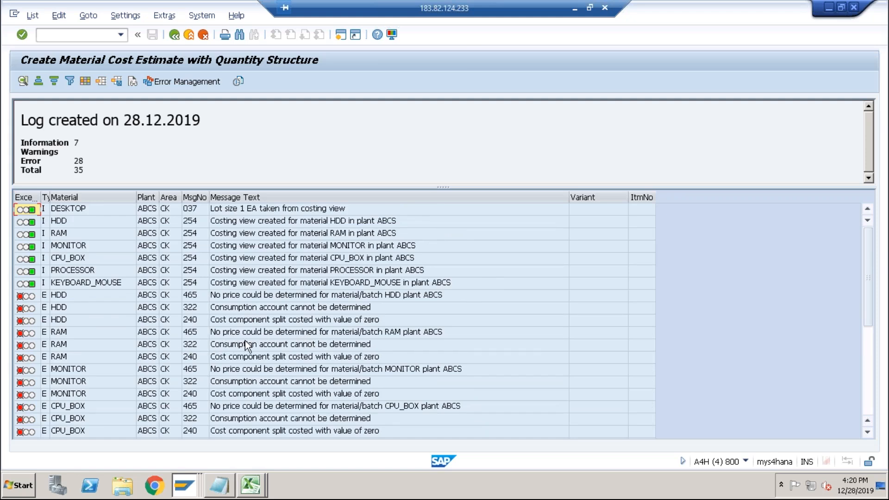
scroll(245, 340, "down", 5)
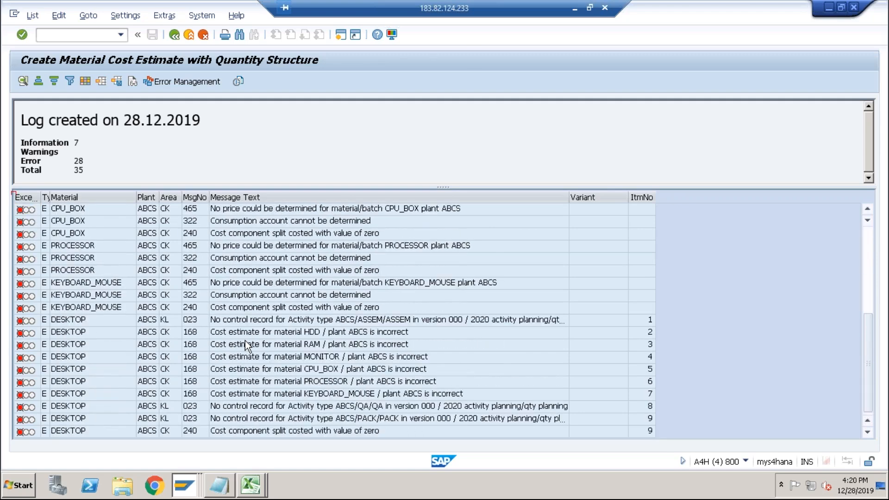
left_click(271, 417)
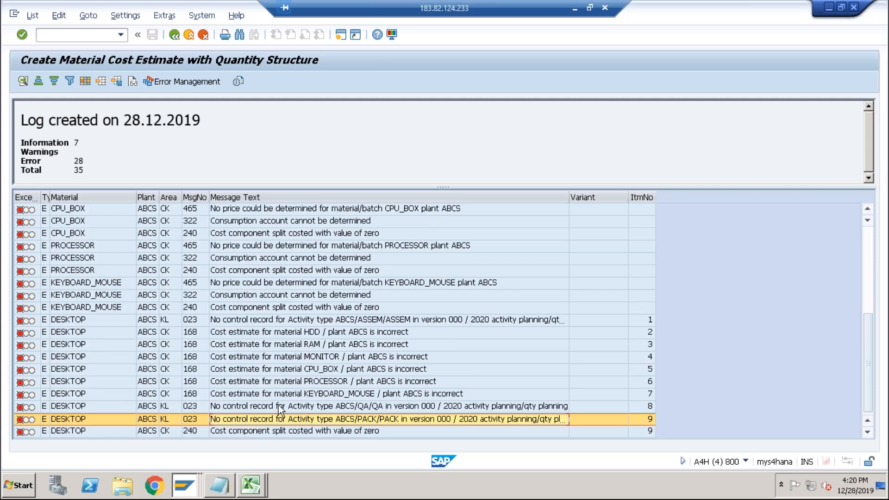
left_click(279, 405)
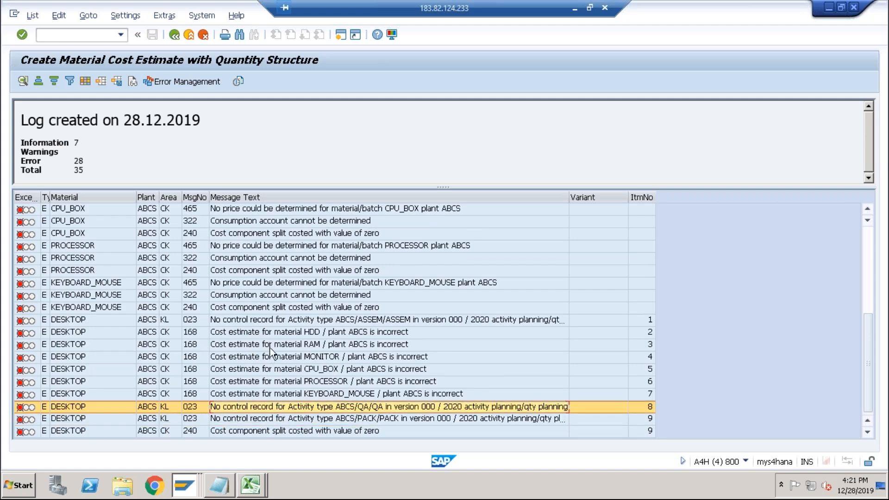
left_click(276, 320)
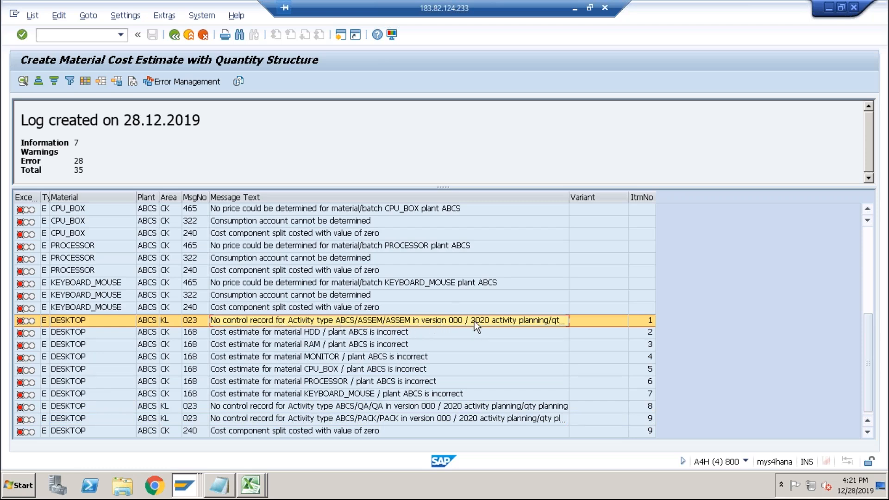
double_click(534, 323)
left_click(531, 153)
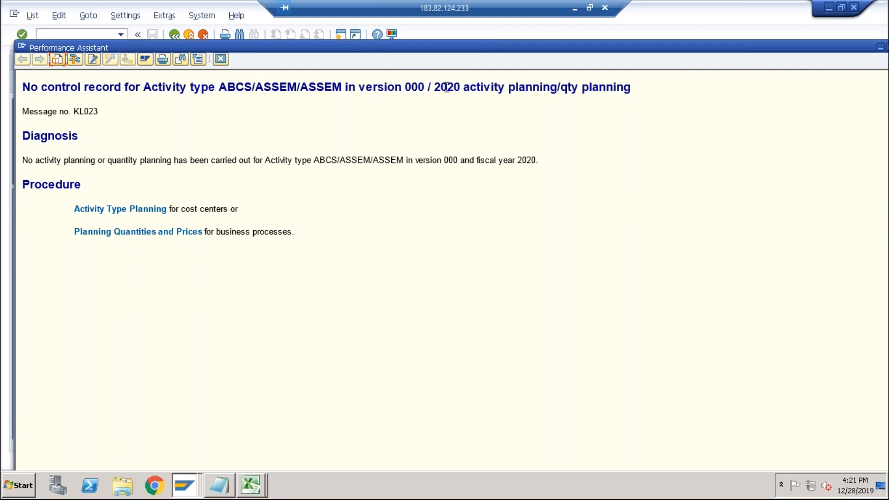
left_click_drag(570, 88, 634, 90)
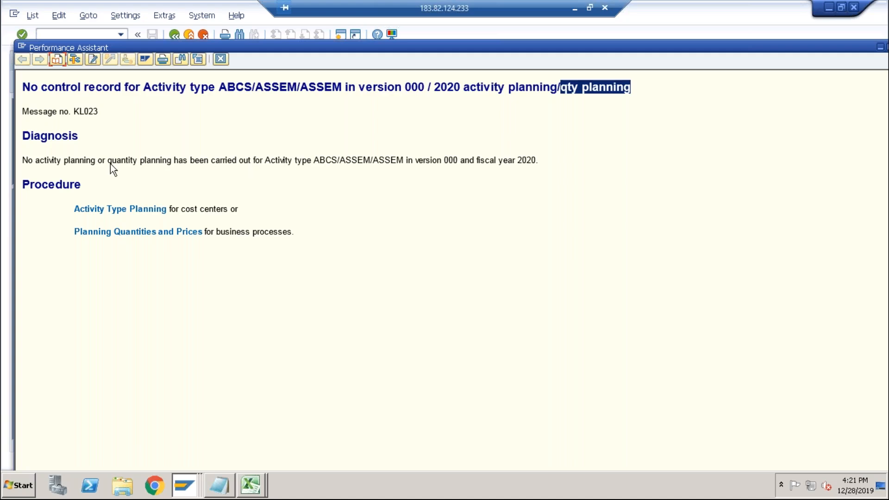
left_click_drag(109, 161, 528, 168)
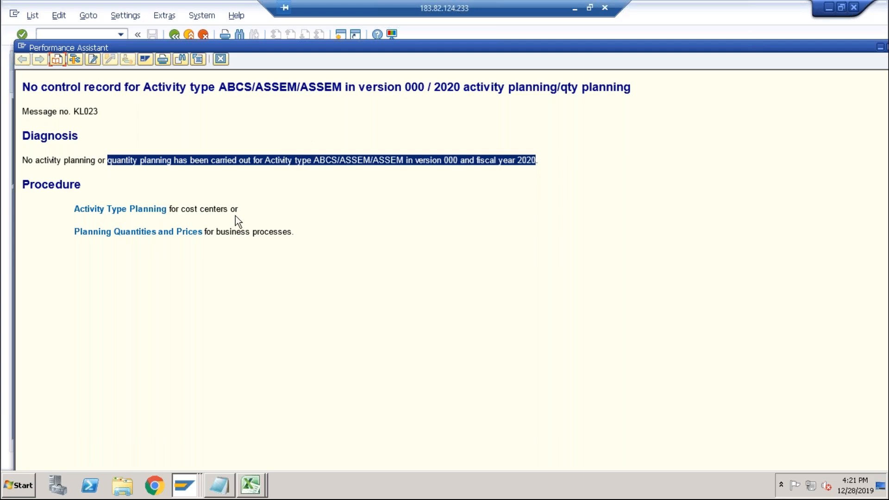
left_click_drag(435, 87, 462, 87)
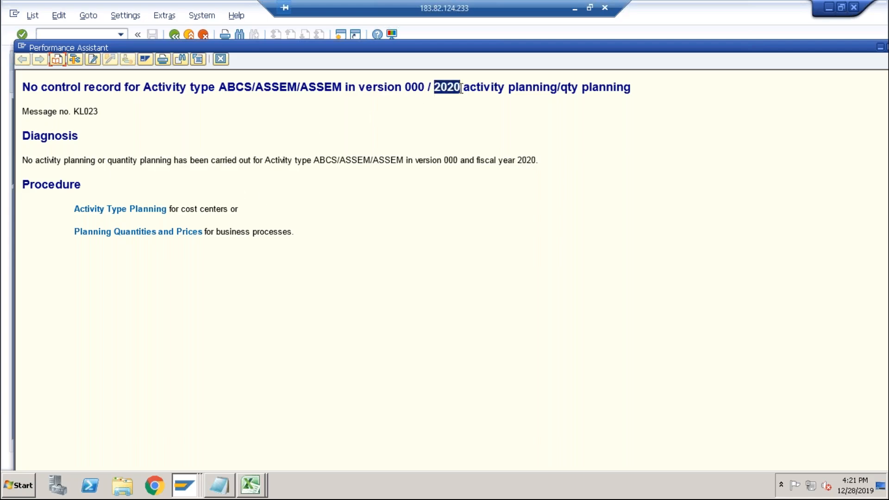
left_click(220, 60)
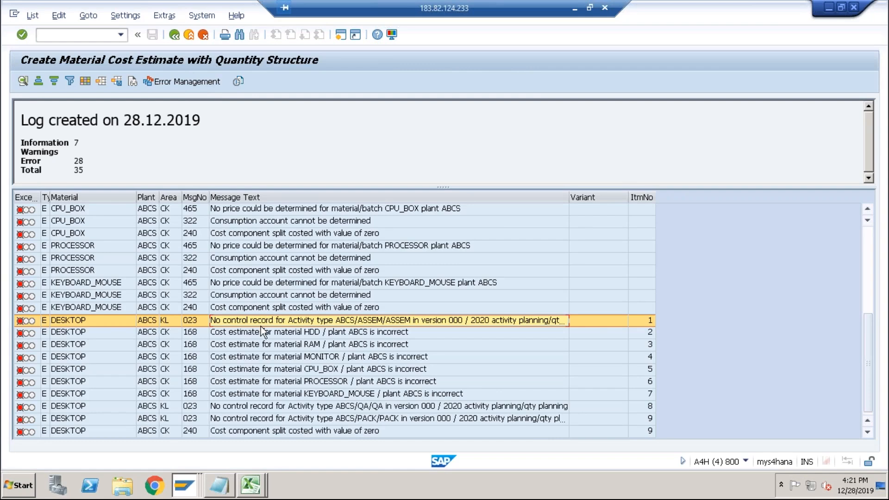
Switch to the planning session and enter a fixed price of 100 for the PACK activity.
double_click(451, 317)
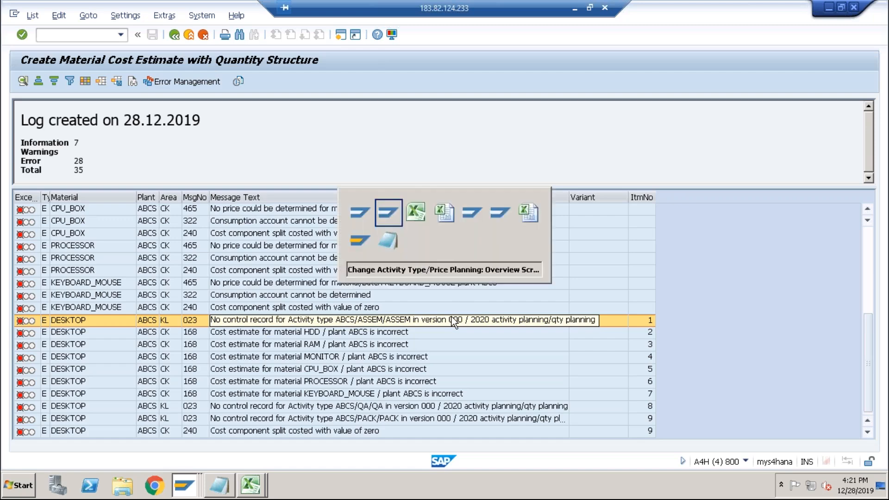
key("Return")
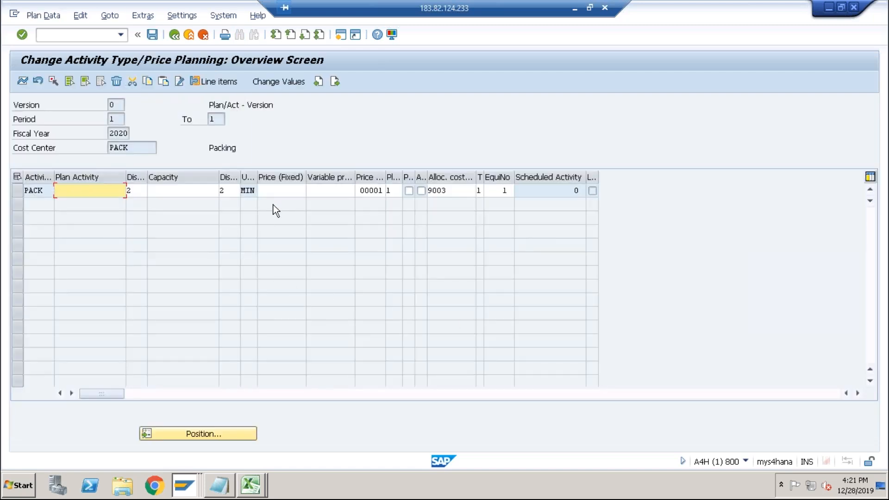
left_click(283, 190)
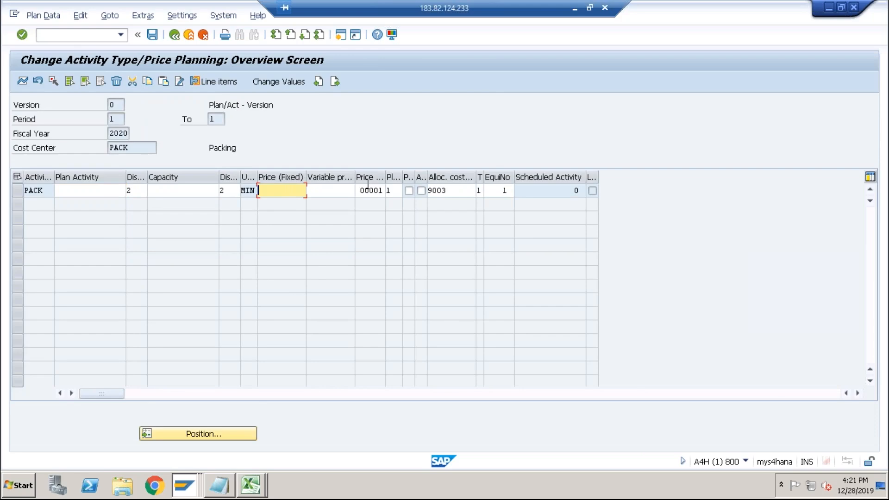
type("100")
Consult the routing activity rates in the cost spreadsheet.
key("alt+Tab")
key("alt+Tab")
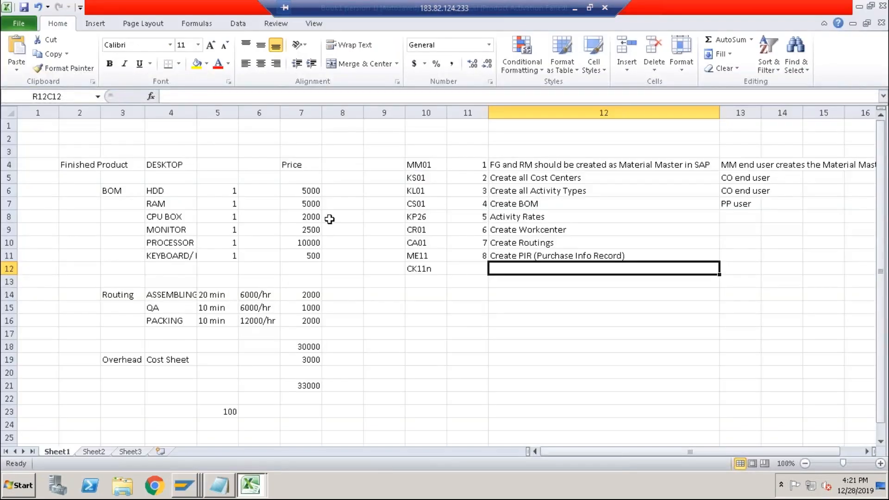
left_click(260, 321)
key("alt+Tab")
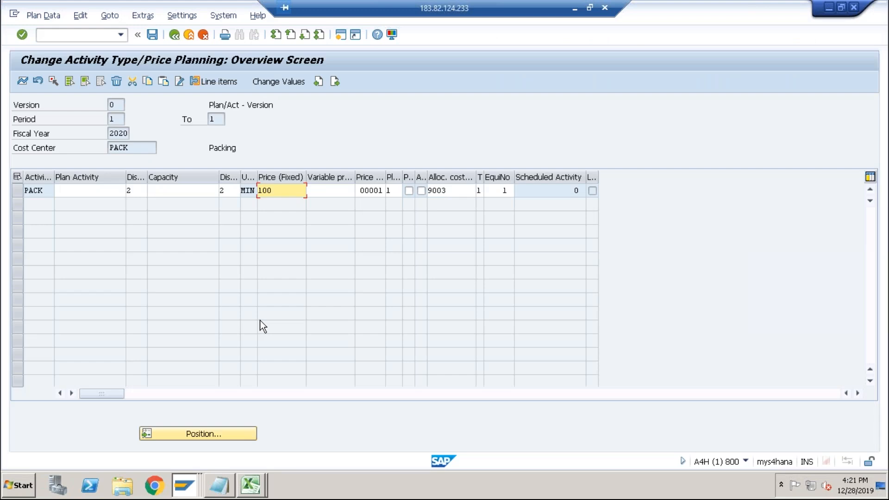
Set the PACK activity's fixed price to 200 and save the planning.
key("Left")
key("Left")
key("Left")
key("shift+Right")
type("2")
key("Return")
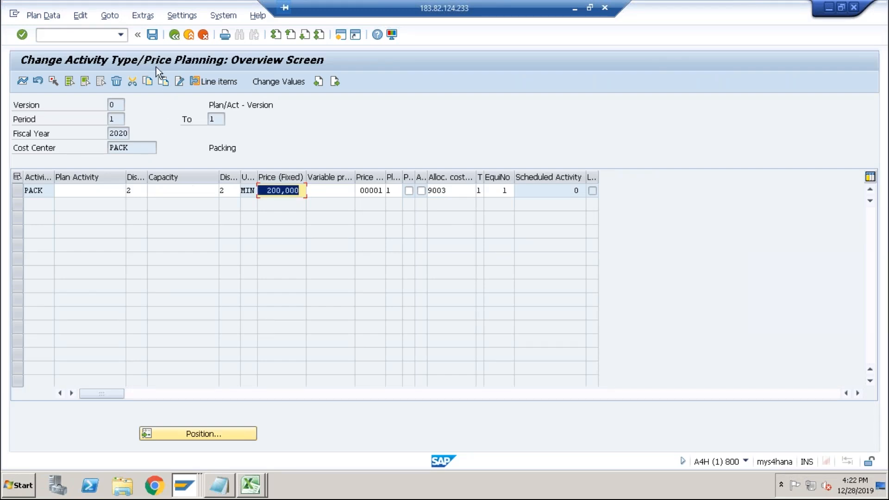
left_click(152, 35)
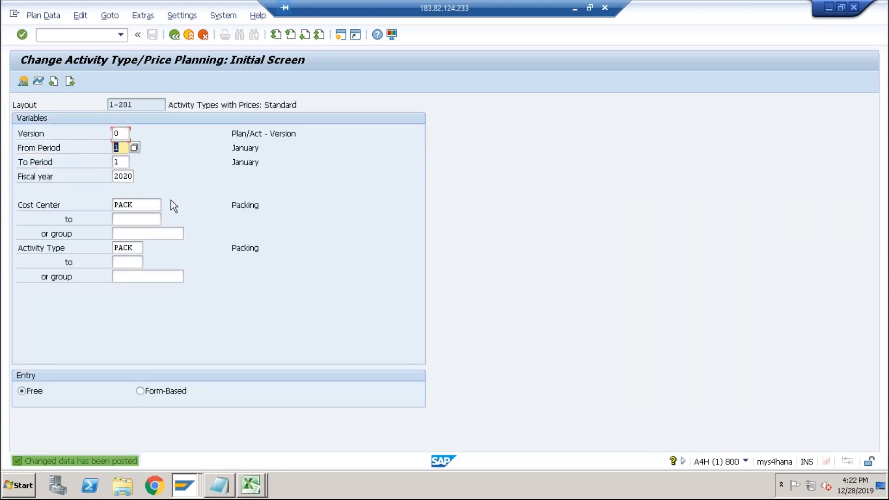
Open the price planning overview for cost center ASSEM and activity type ASSEM.
key("Tab")
key("Delete")
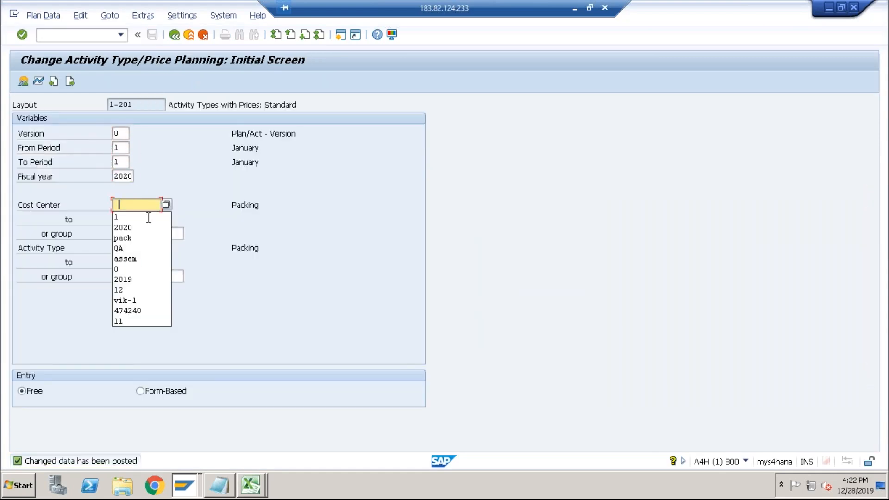
left_click(134, 262)
key("Tab")
key("Tab")
key("Tab")
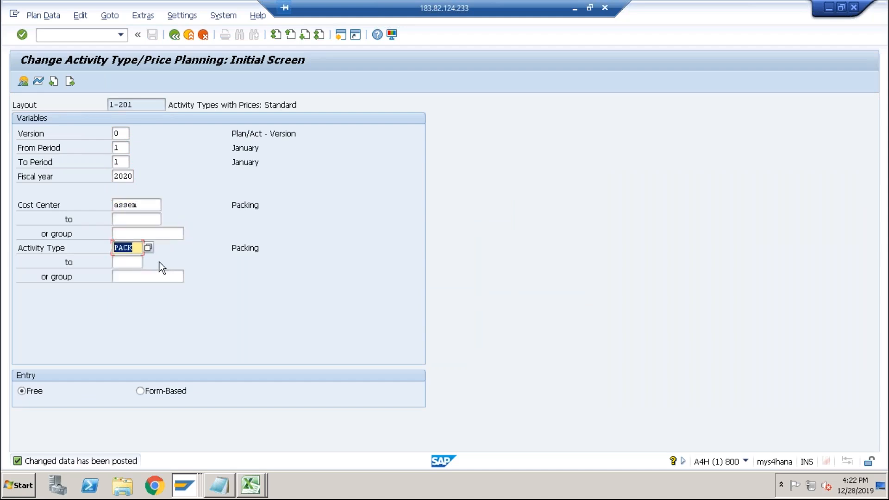
key("Delete")
left_click(131, 301)
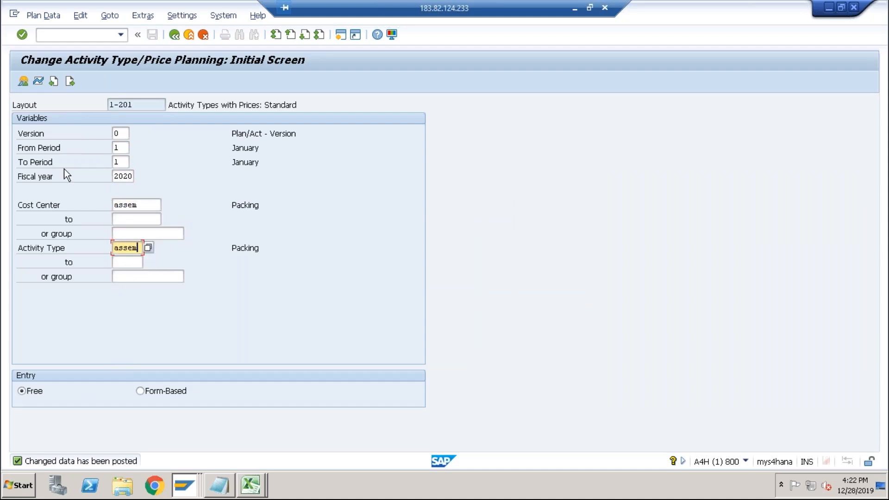
left_click(23, 82)
Set the ASSEM activity's fixed price to 100 and save the planning.
left_click(282, 190)
type("100")
key("Return")
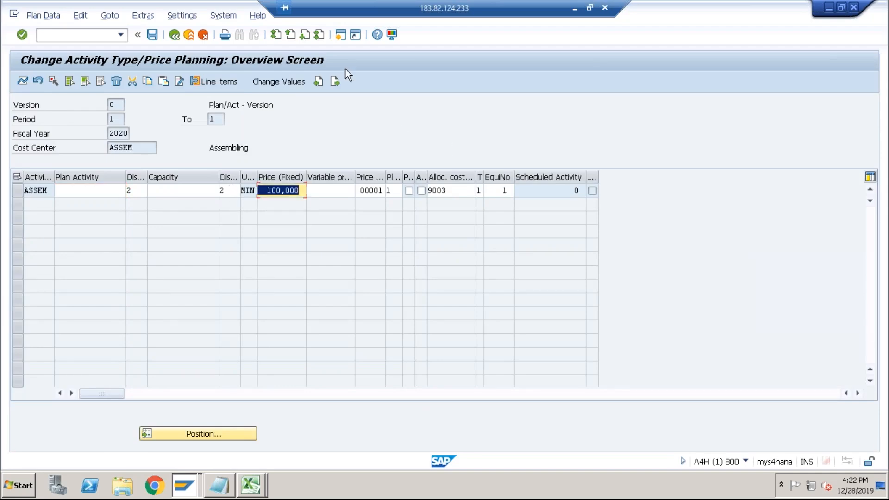
left_click(151, 36)
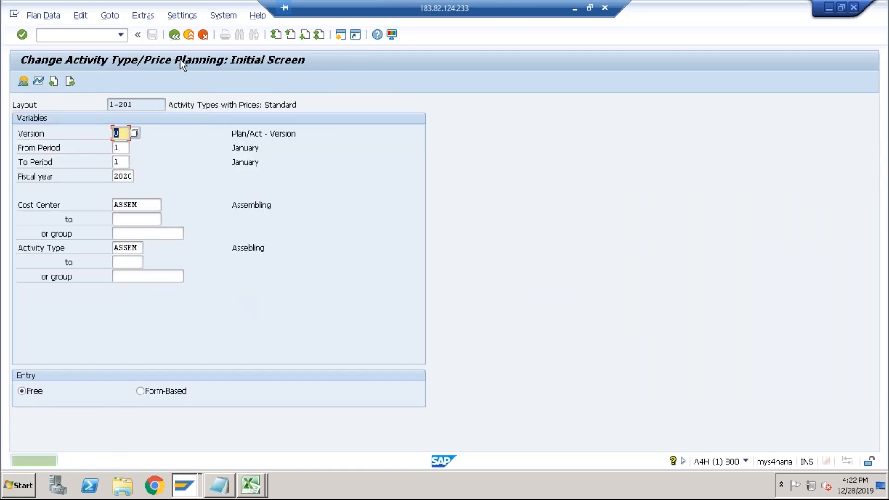
Open the price planning overview for cost center QA and activity type QA.
key("Tab")
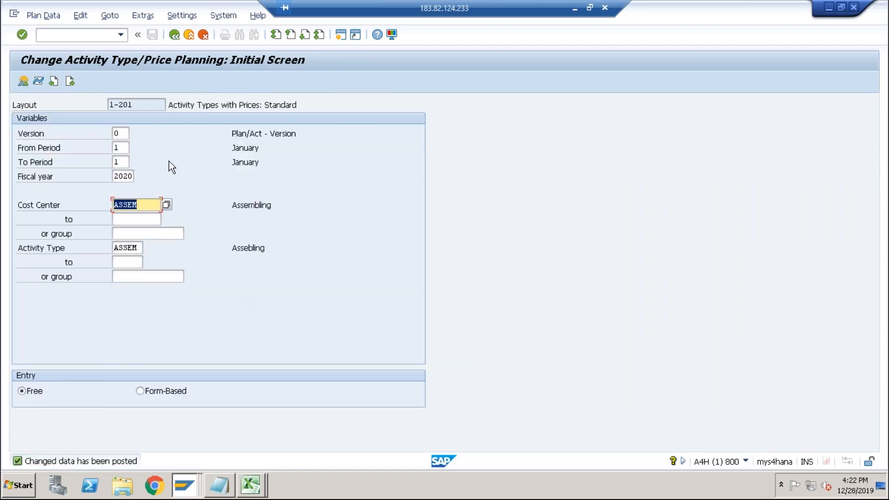
type("q")
left_click(132, 218)
key("Tab")
key("Tab")
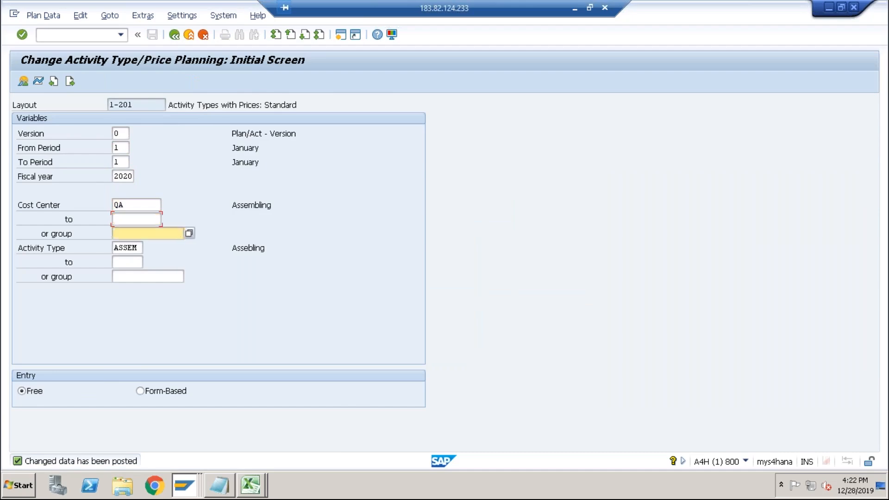
key("Tab")
type("q")
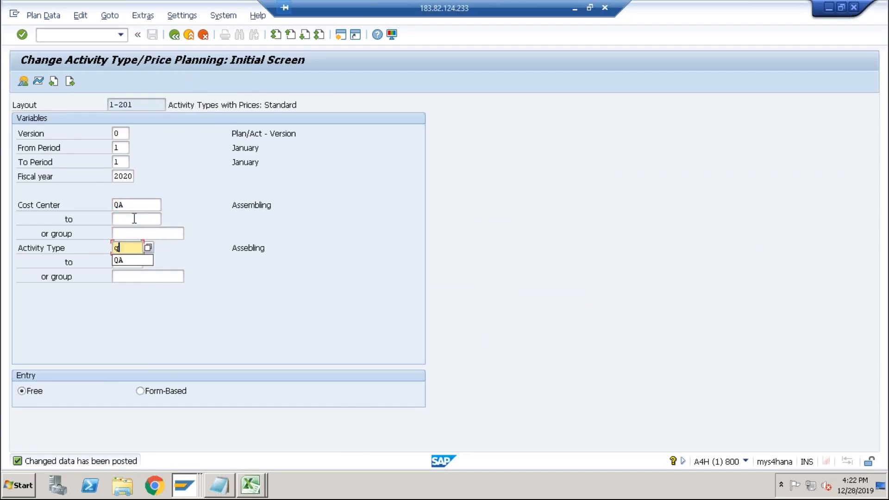
left_click(127, 261)
left_click(24, 85)
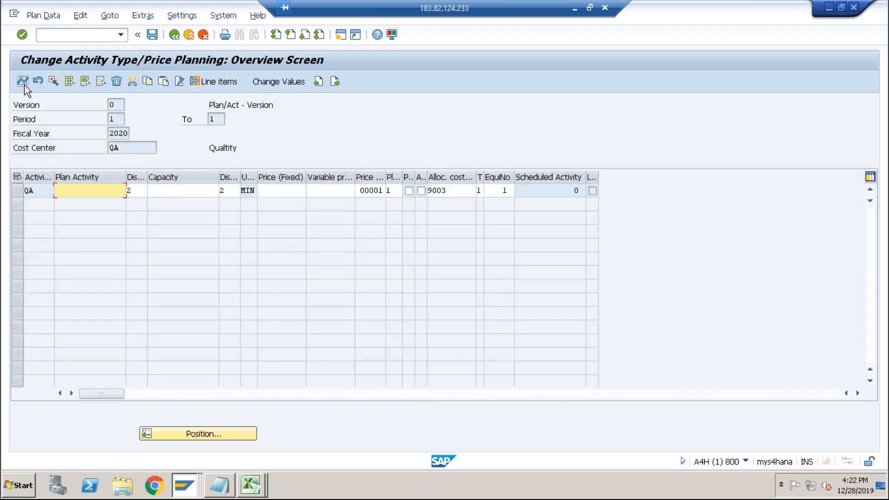
Set the QA activity's fixed price to 100 and save the planning.
left_click(276, 189)
type("100")
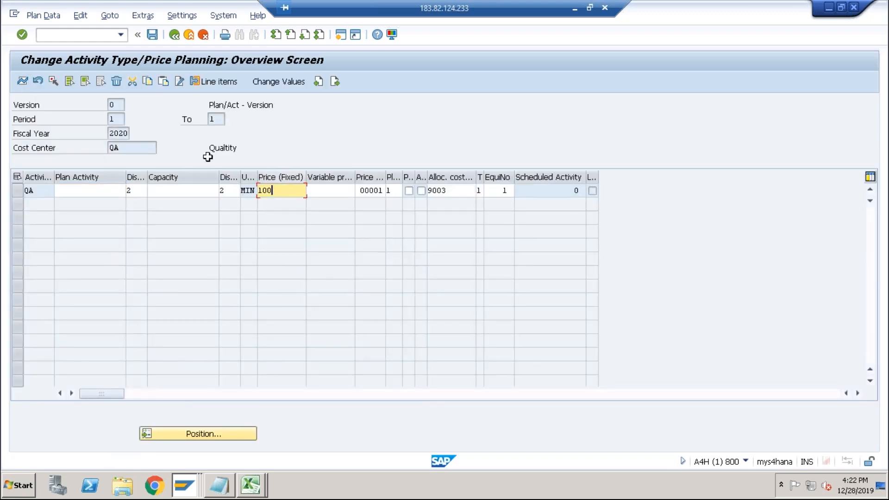
left_click(152, 34)
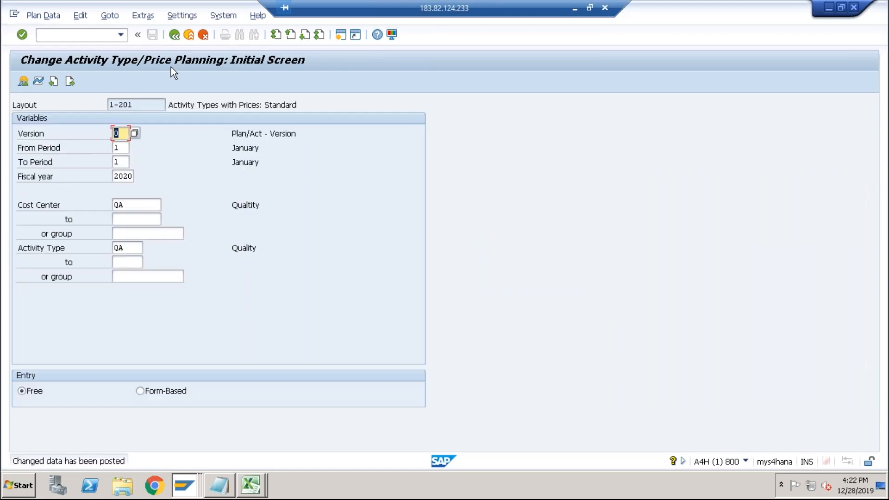
Switch to the cost estimate session and leave the cost estimate without saving.
key("alt+Tab")
key("alt+Tab")
key("alt+Tab")
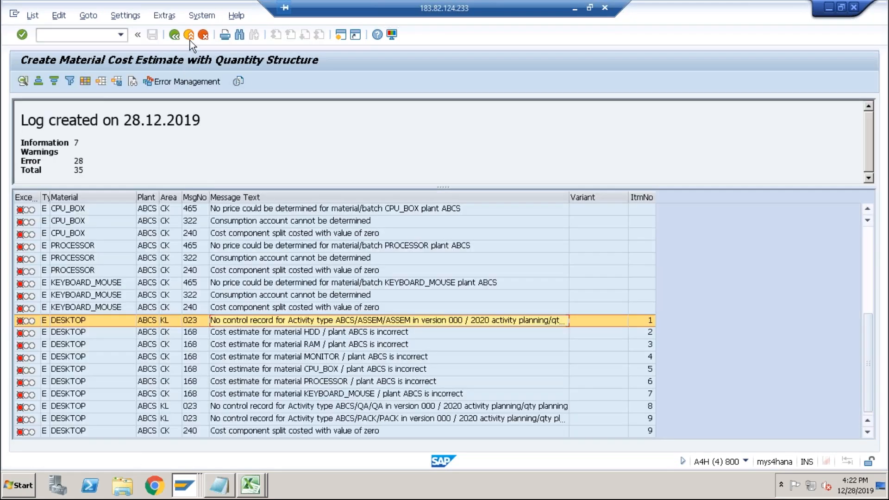
left_click(190, 39)
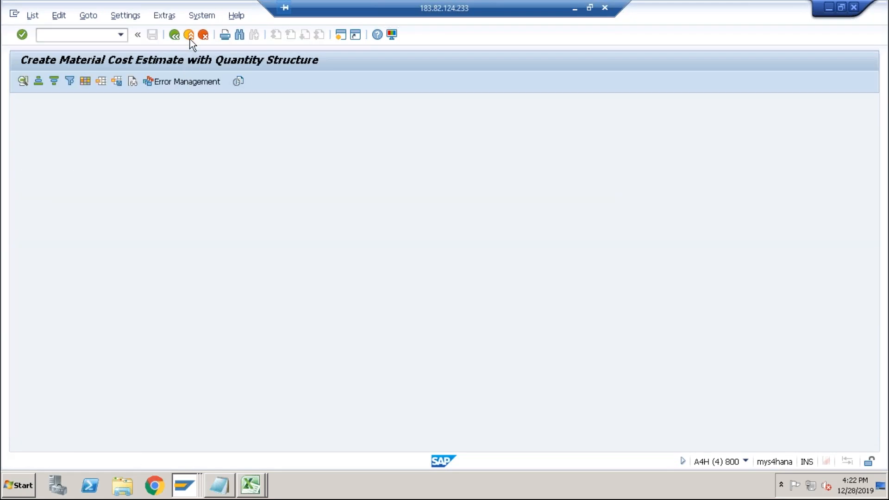
left_click(189, 39)
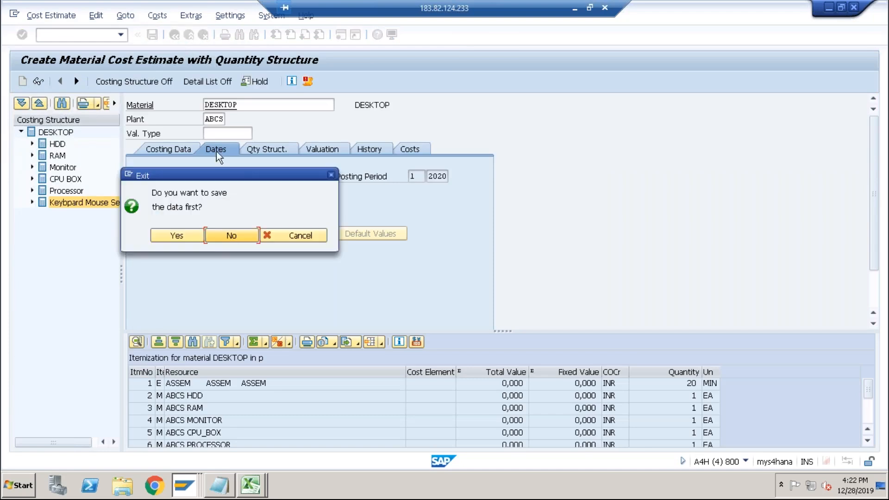
left_click(228, 237)
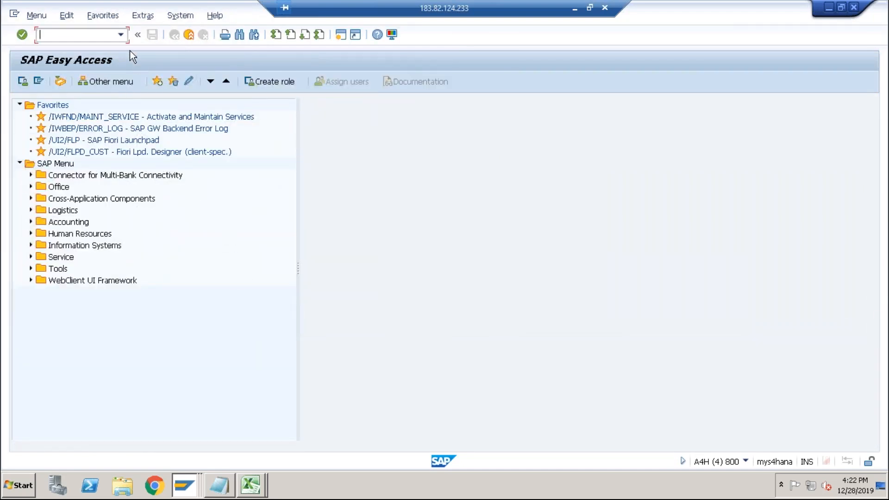
Restart Create Material Cost Estimate and recost DESKTOP in plant ABCS with variant PPC1 and dates from 01.01.2020.
left_click(121, 34)
left_click(62, 56)
key("Return")
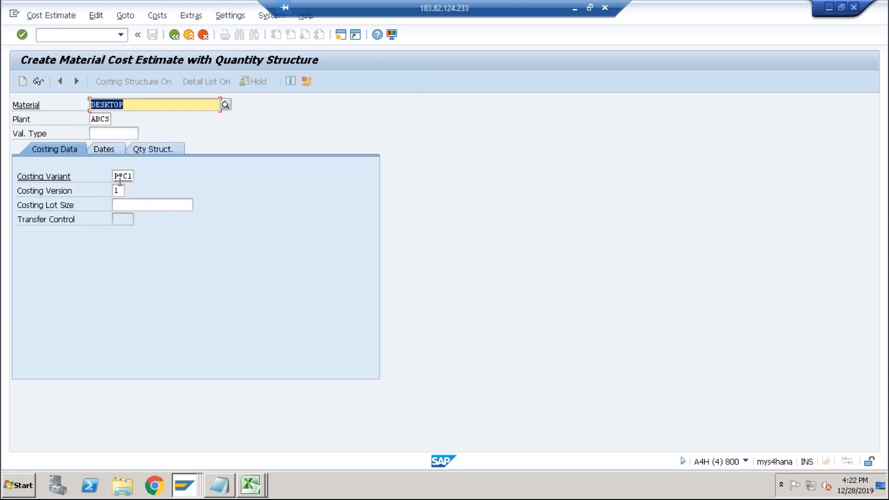
key("Return")
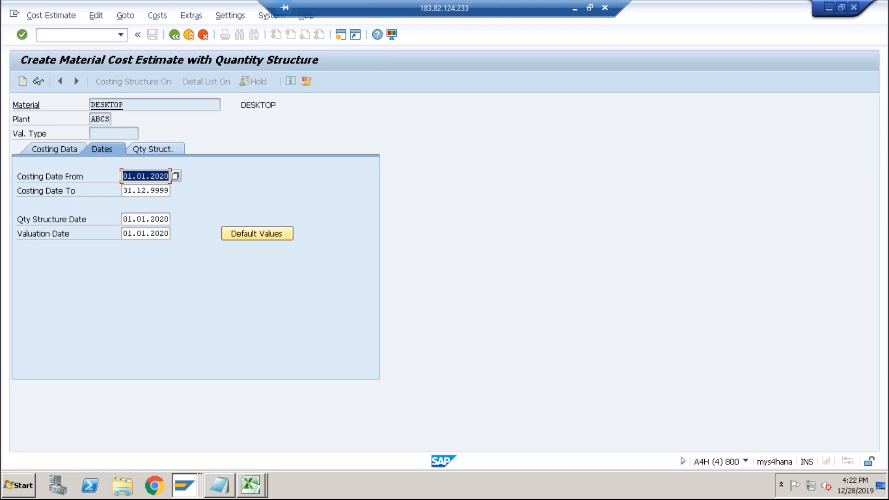
key("Return")
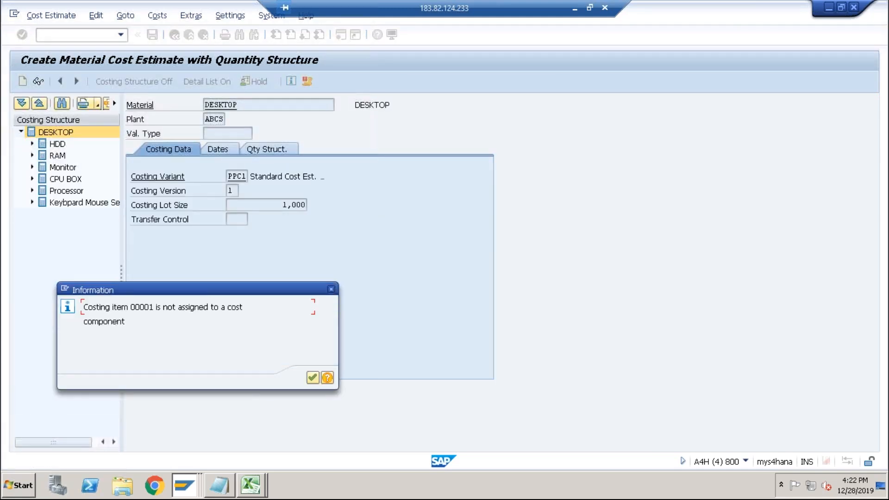
key("Return")
key("Return")
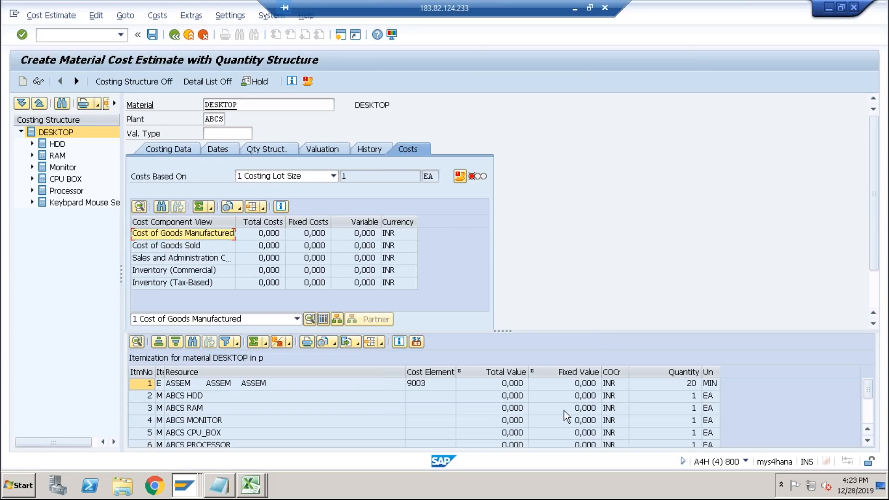
Open the full costing log and review the remaining error messages for DESKTOP.
left_click(448, 410)
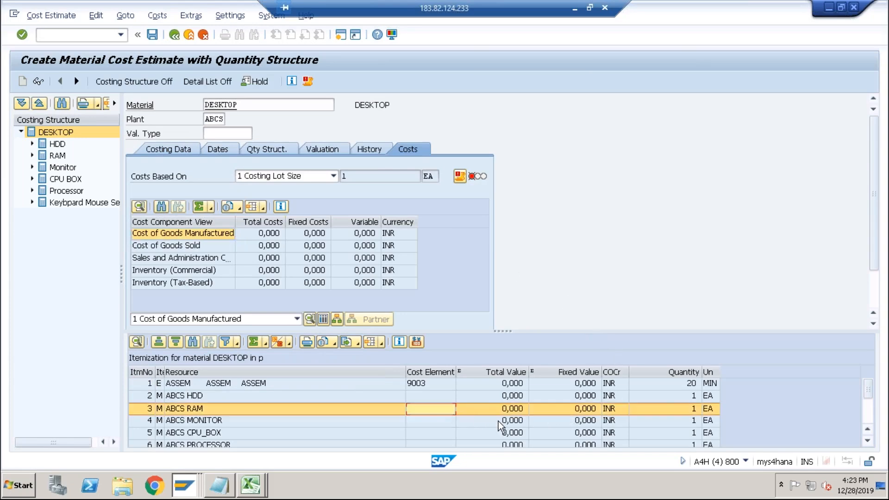
left_click(460, 176)
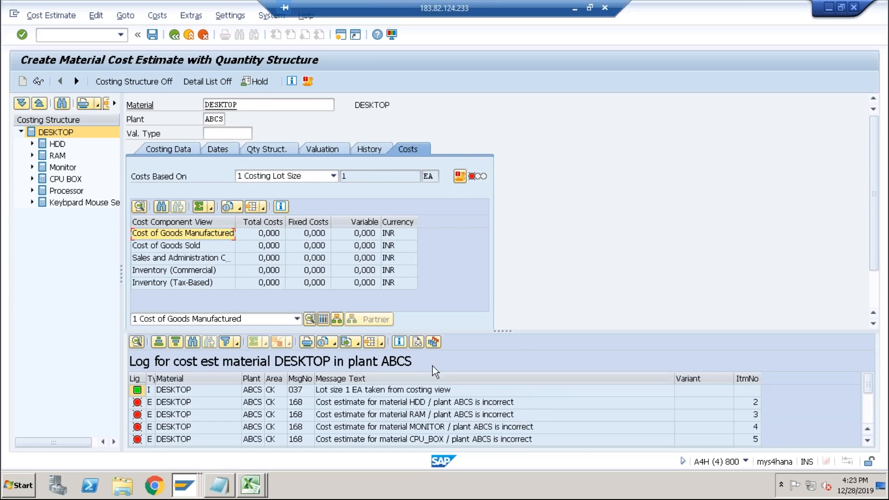
left_click(309, 82)
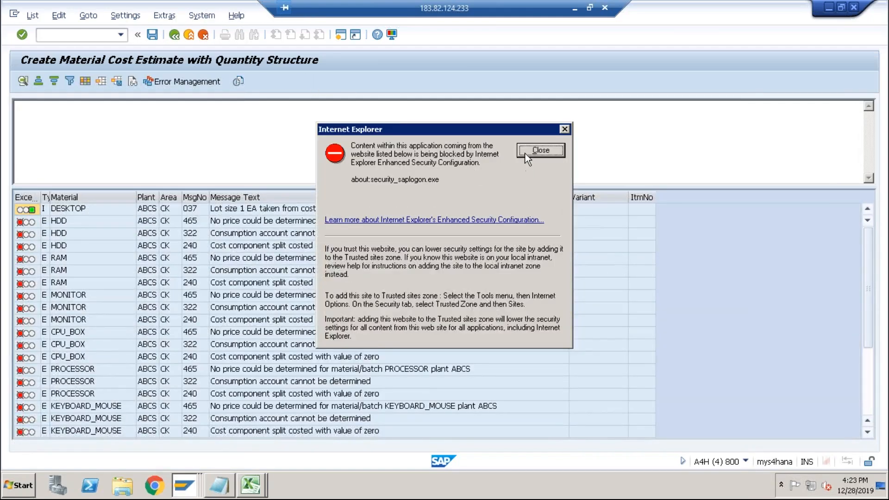
left_click(528, 153)
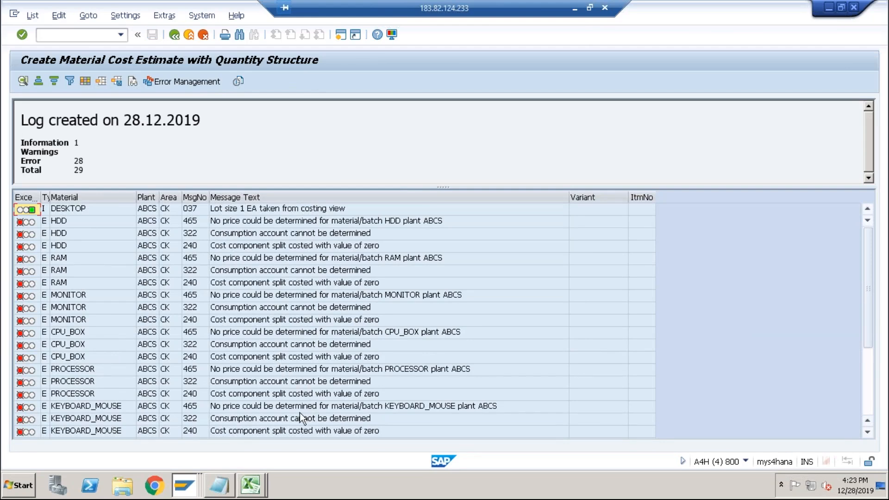
left_click(260, 407)
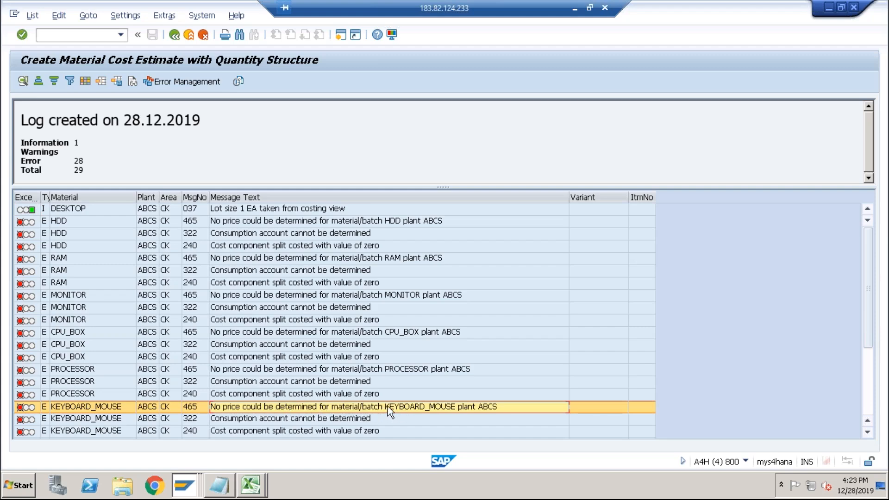
scroll(393, 410, "down", 3)
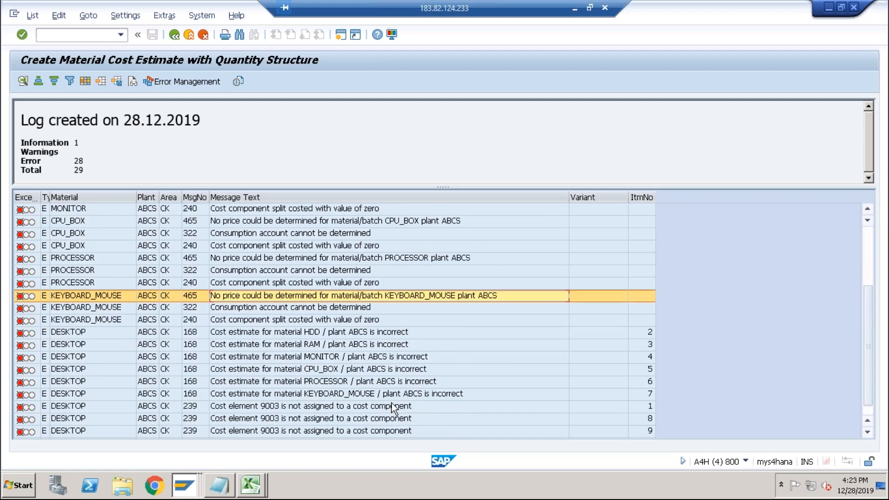
scroll(392, 409, "down", 1)
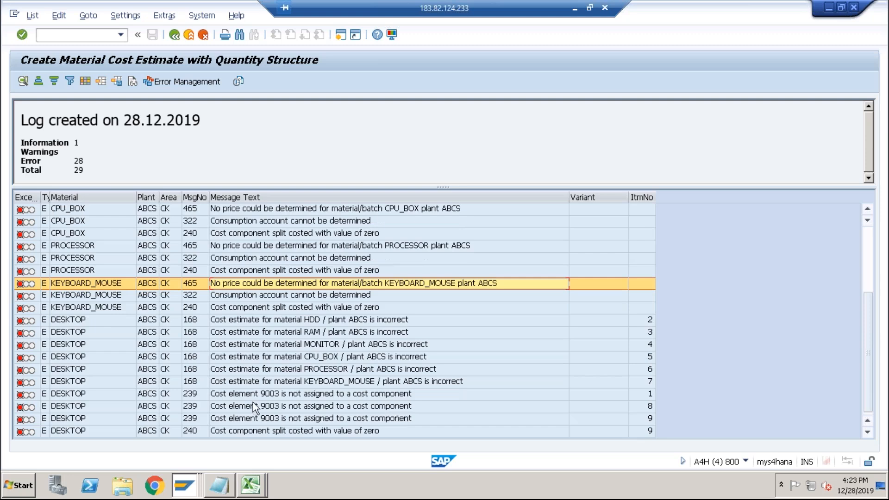
left_click(315, 394)
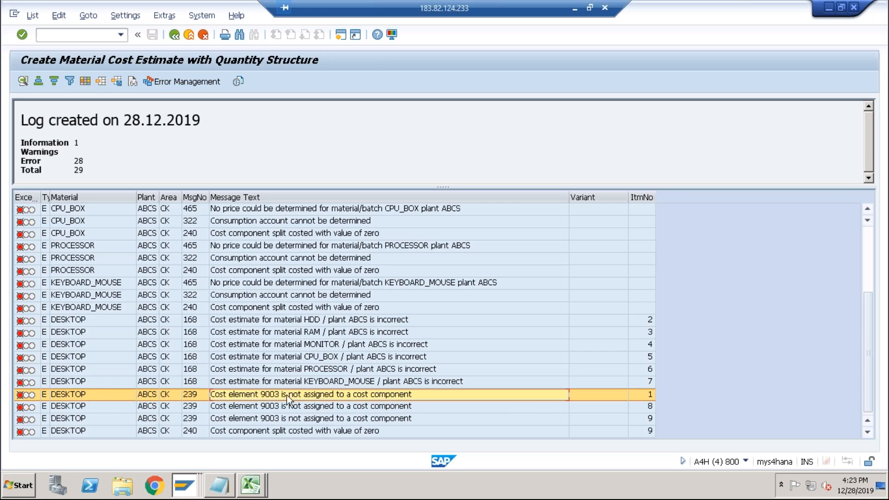
left_click(174, 34)
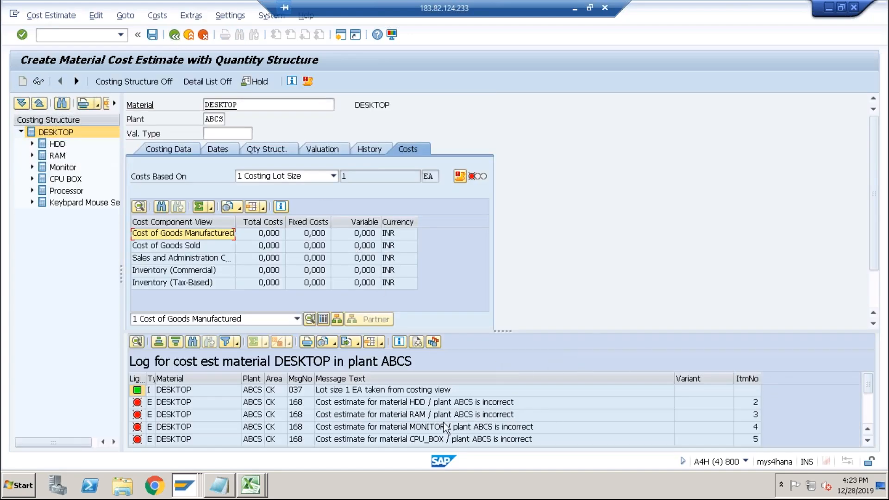
left_click(325, 415)
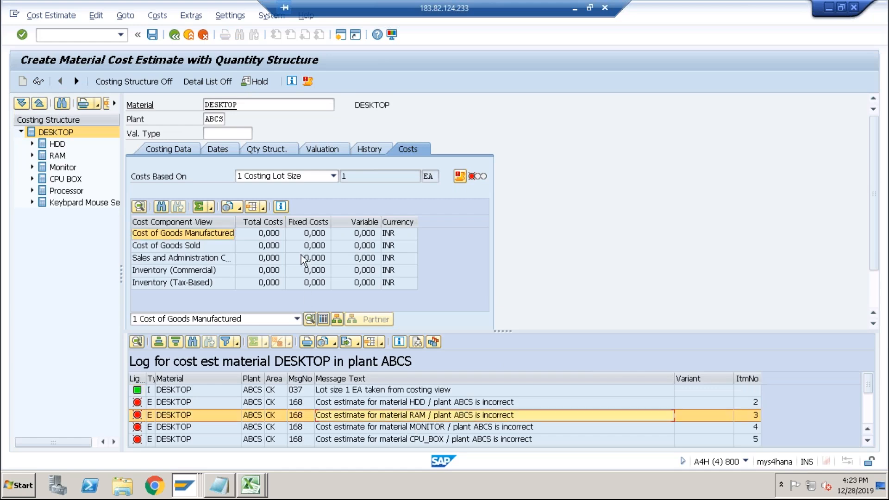
Display DESKTOP's cost components and itemization, acknowledging the information messages about unassigned costing items.
left_click(323, 318)
left_click(336, 320)
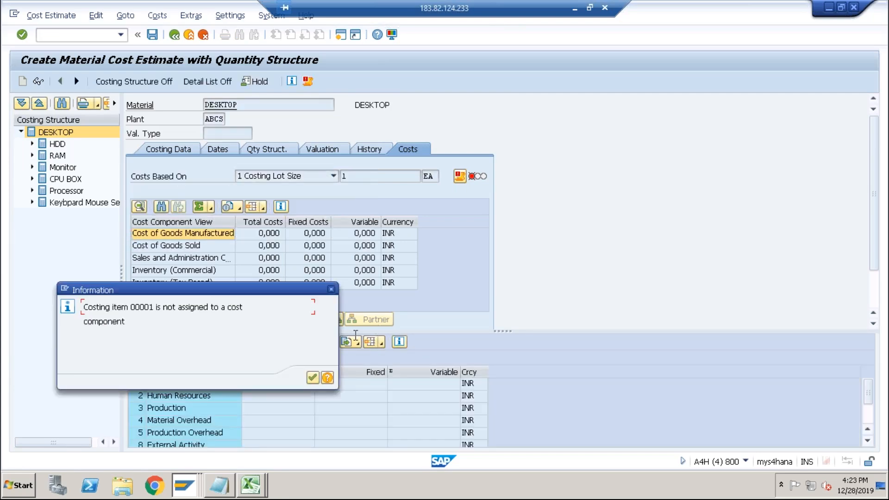
left_click(314, 377)
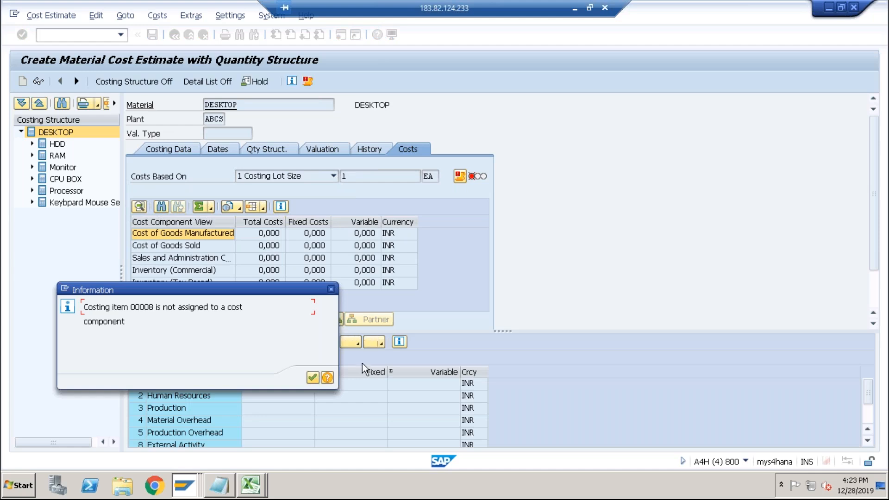
left_click(314, 377)
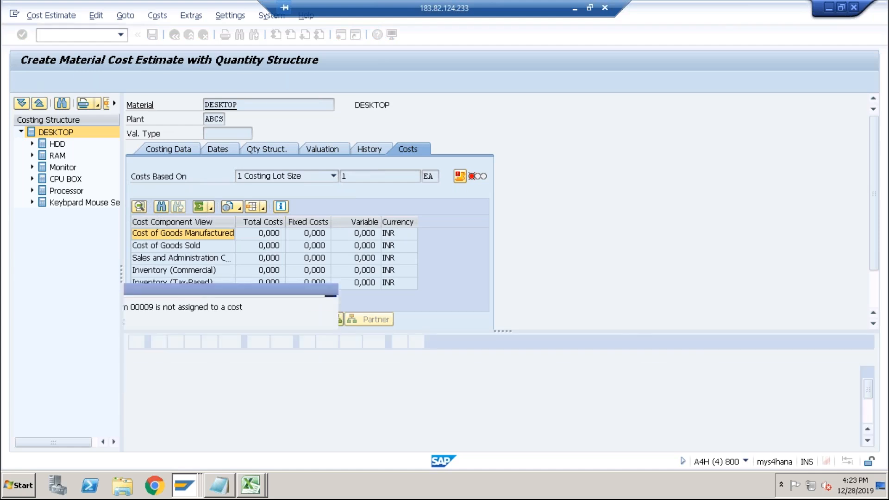
left_click(420, 385)
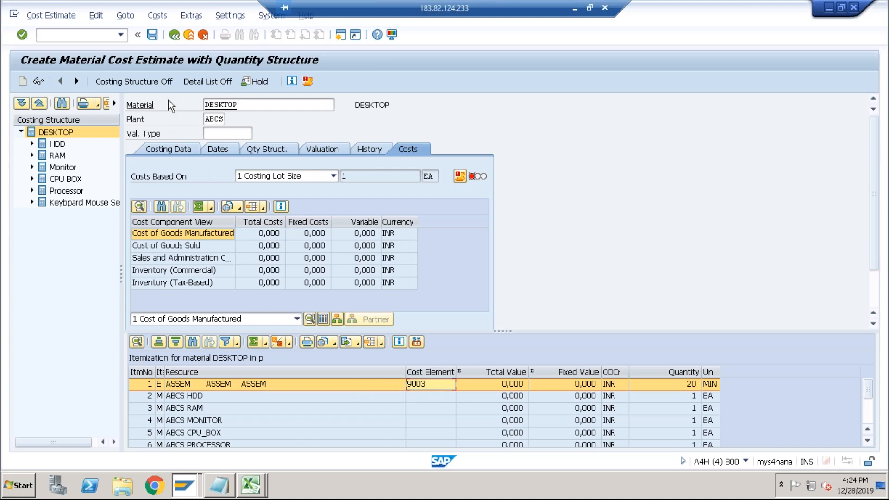
Leave the cost estimate without saving and rerun Create Material Cost Estimate for DESKTOP from the transaction history.
left_click(187, 35)
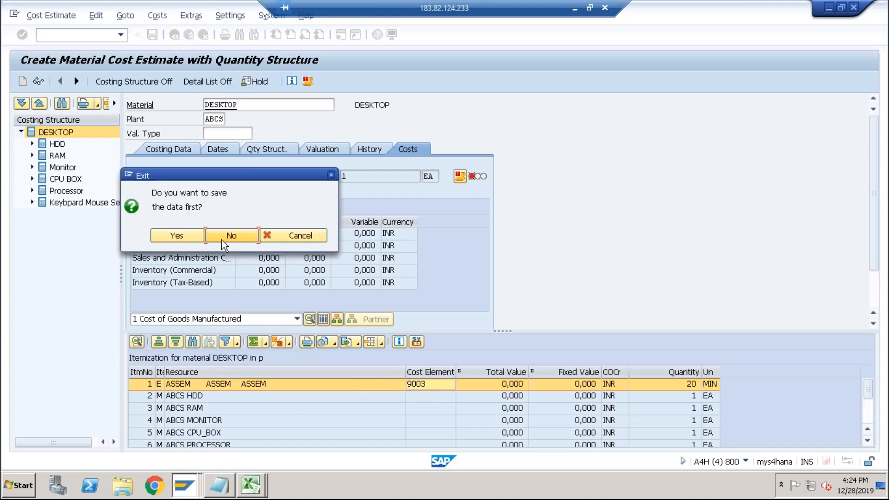
left_click(221, 236)
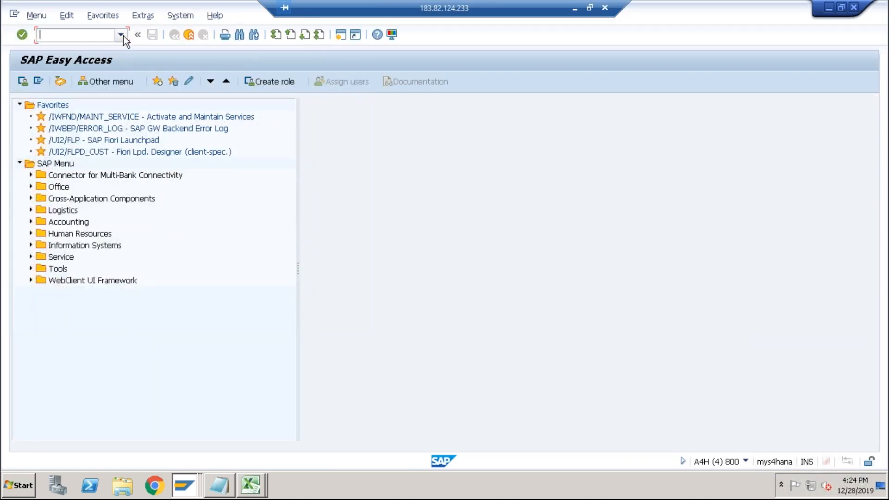
left_click(121, 35)
left_click(70, 51)
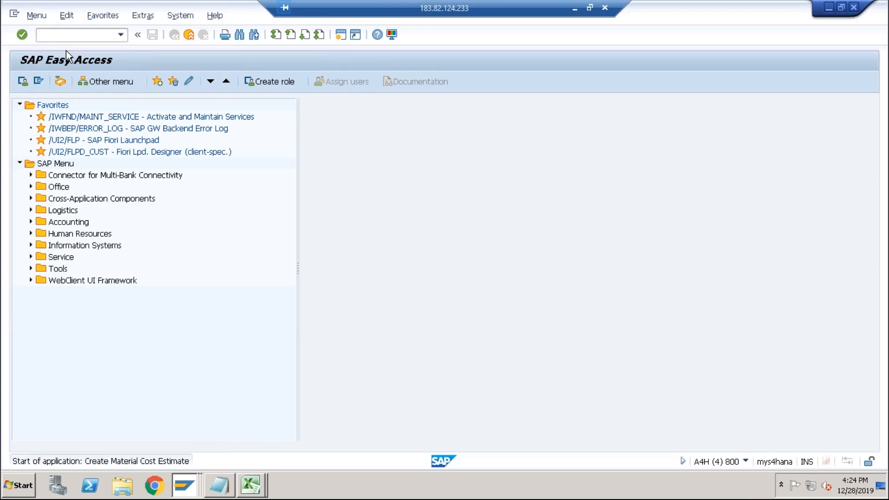
key("Return")
key("Return")
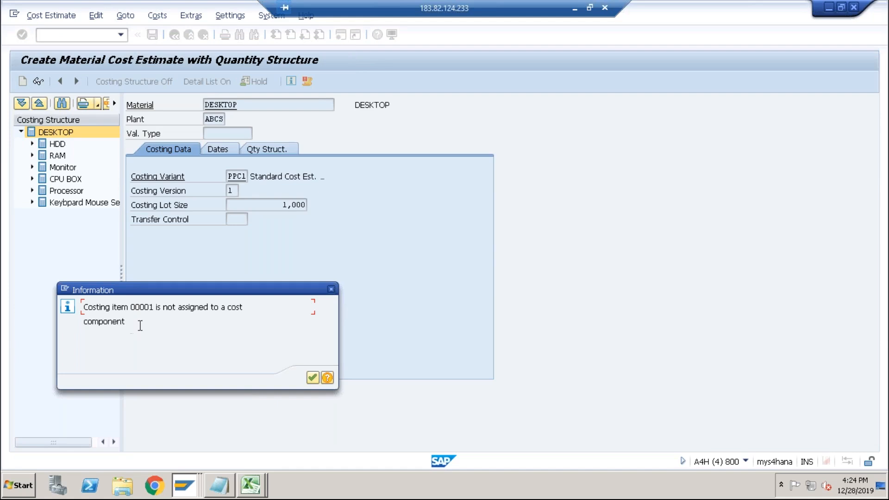
Read the help text for the costing item not assigned to a cost component message, comparing with the Excel cost sheet, then close it.
left_click(329, 378)
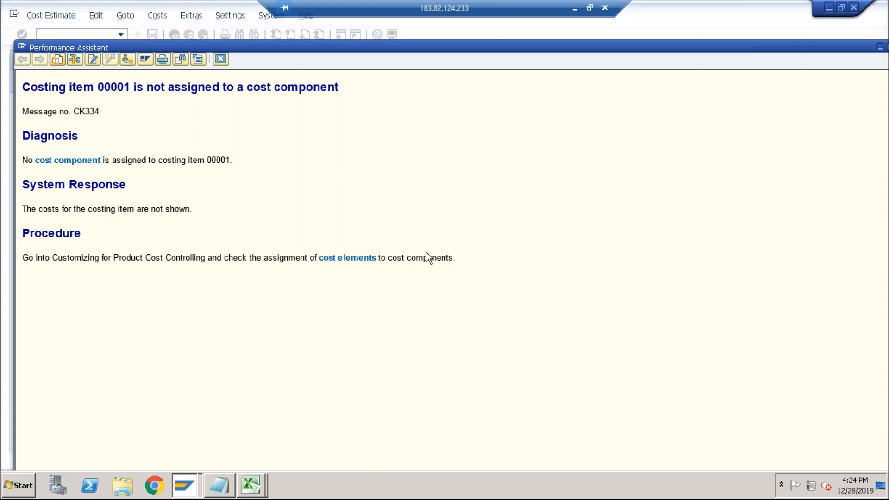
left_click_drag(388, 257, 454, 257)
left_click(250, 486)
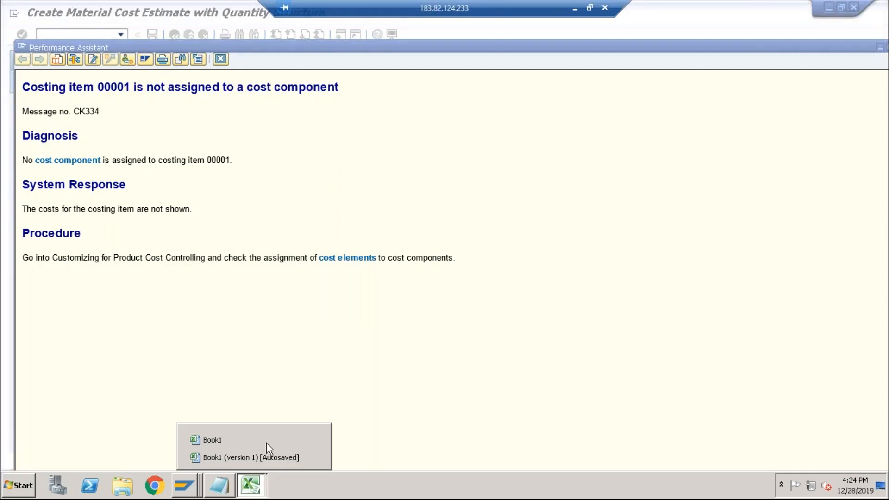
left_click(250, 456)
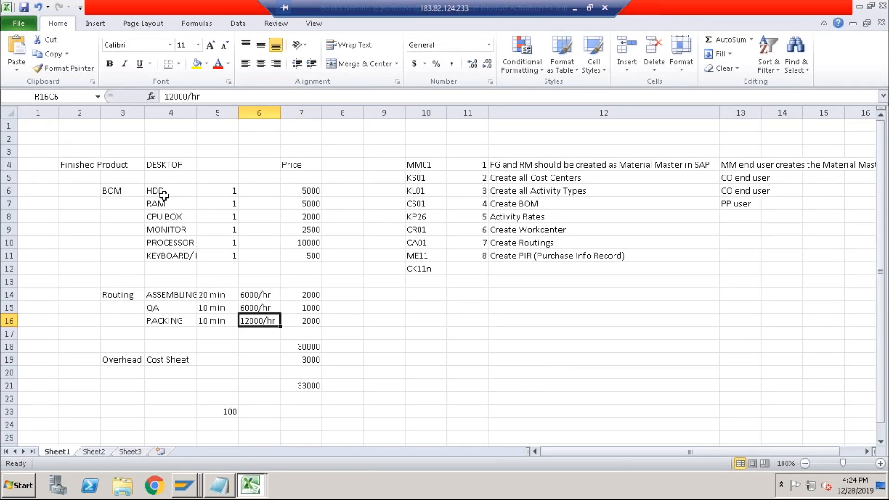
key("alt+Tab")
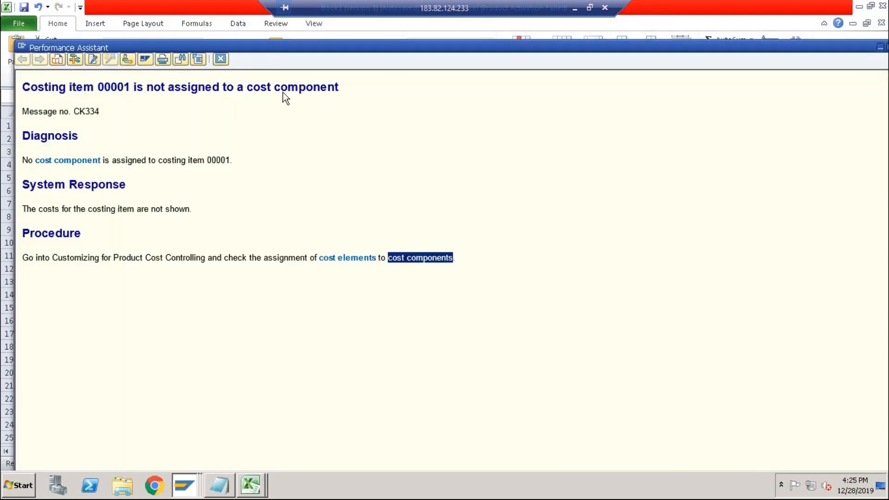
left_click(221, 60)
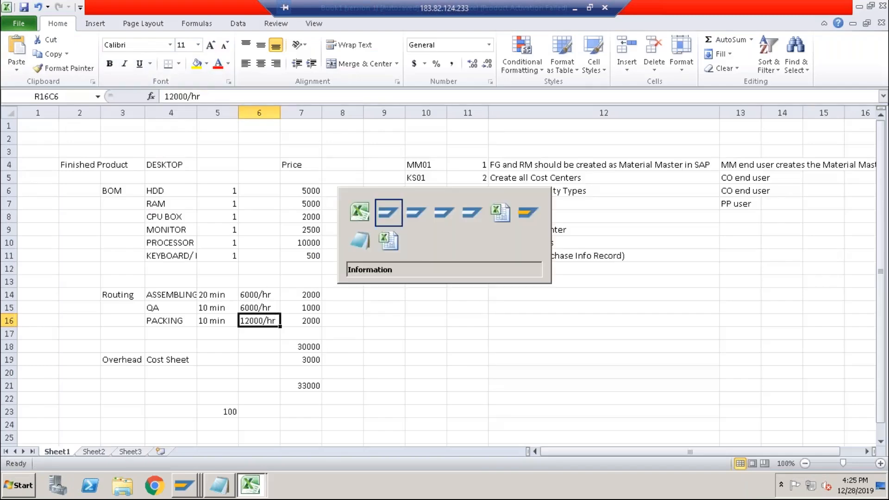
Dismiss the remaining cost component messages to finish costing DESKTOP and show its itemization.
key("Return")
key("Return")
key("Return")
key("Return")
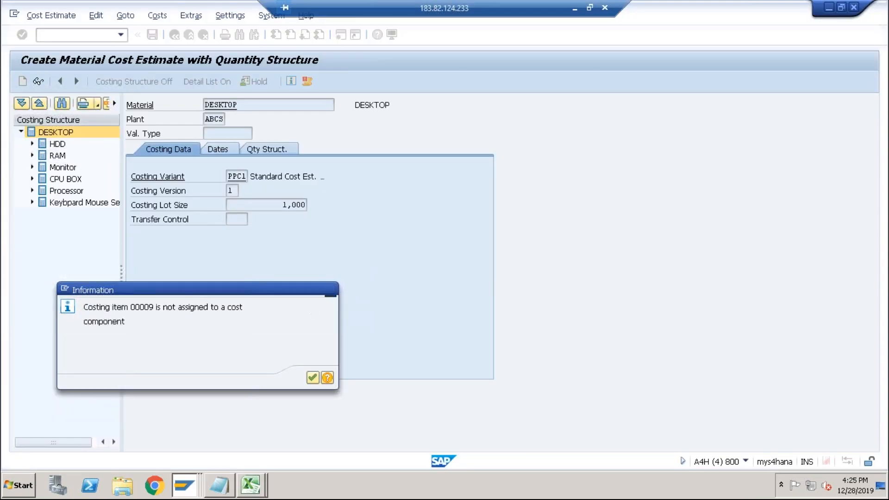
key("Return")
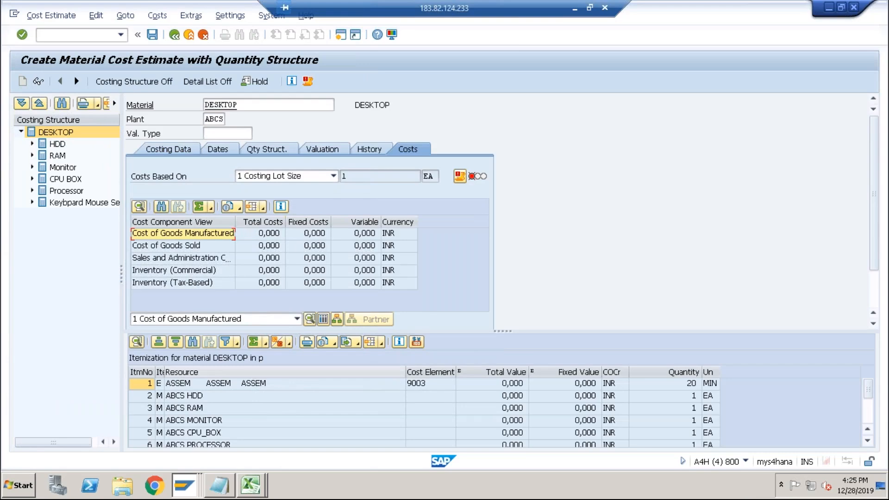
left_click(276, 385)
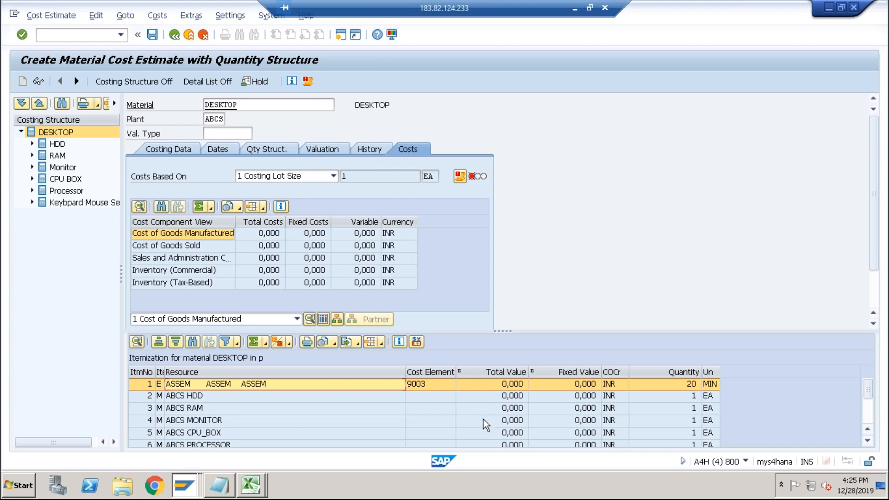
Switch to the cost components view and examine each cost component row for DESKTOP.
left_click(324, 320)
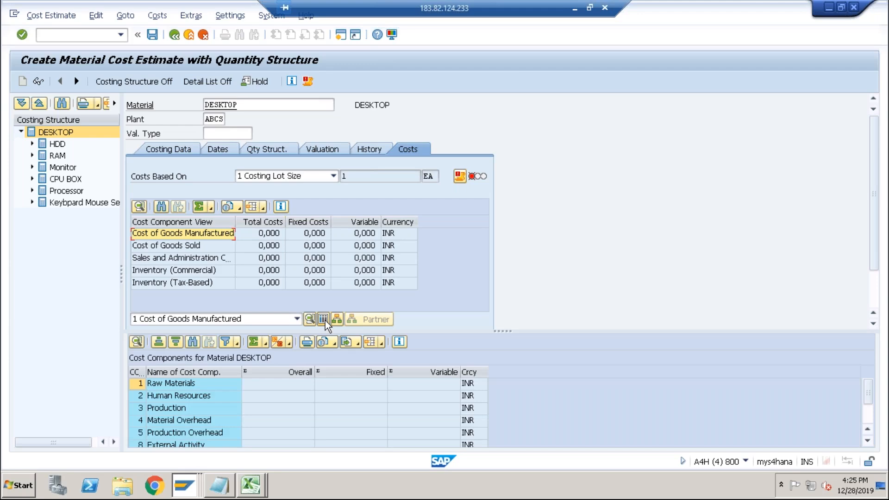
left_click(147, 383)
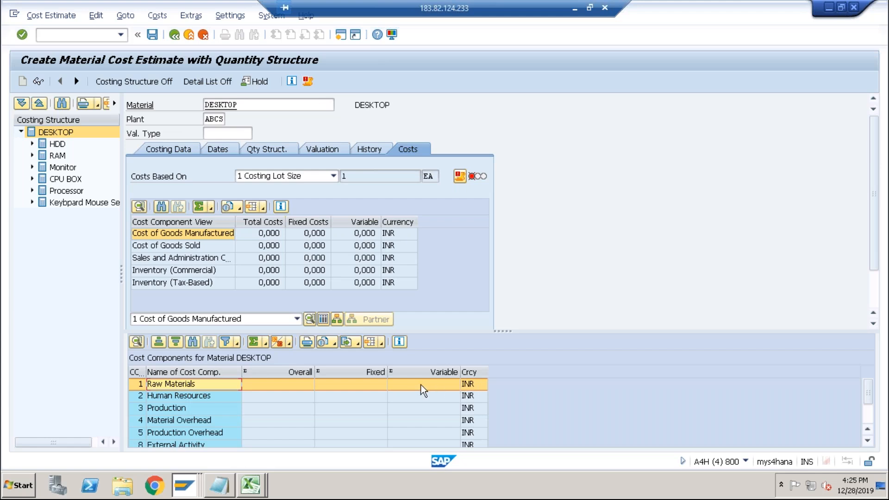
left_click(203, 398)
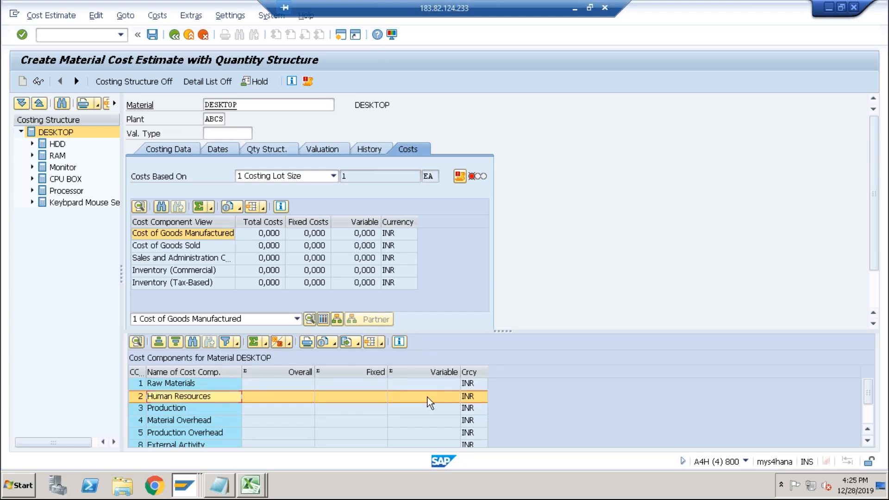
left_click(180, 411)
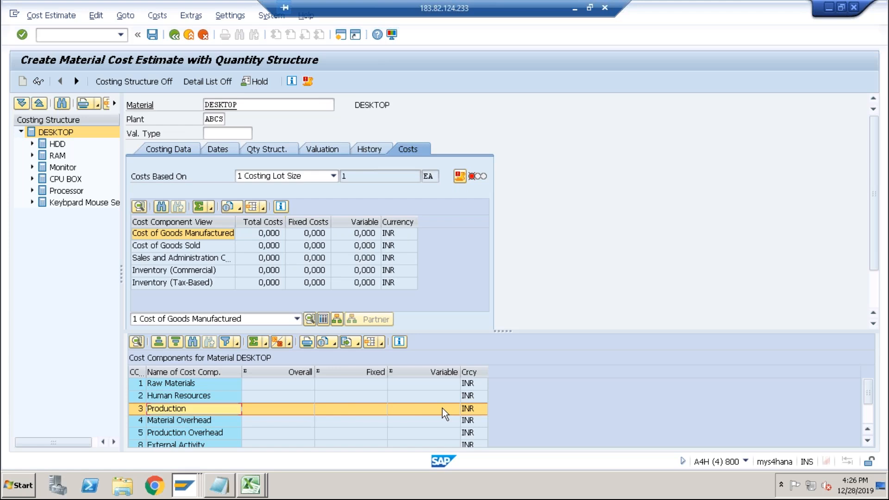
left_click(205, 422)
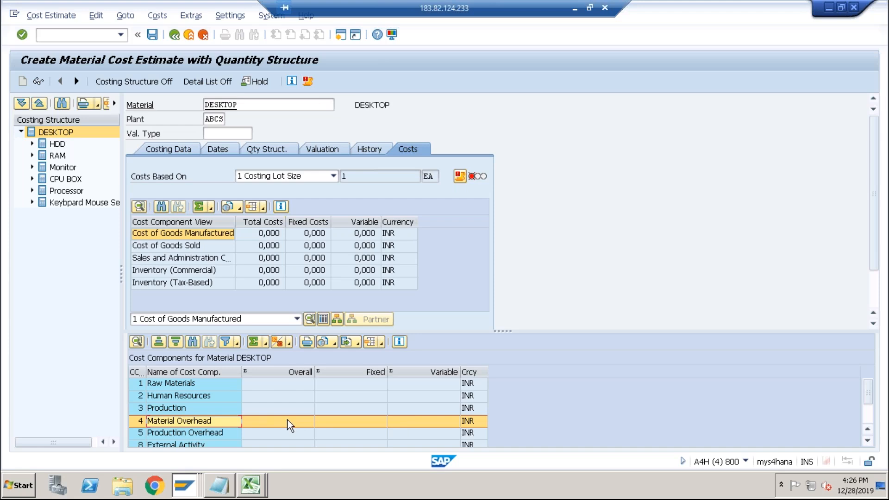
left_click(205, 384)
left_click(199, 409)
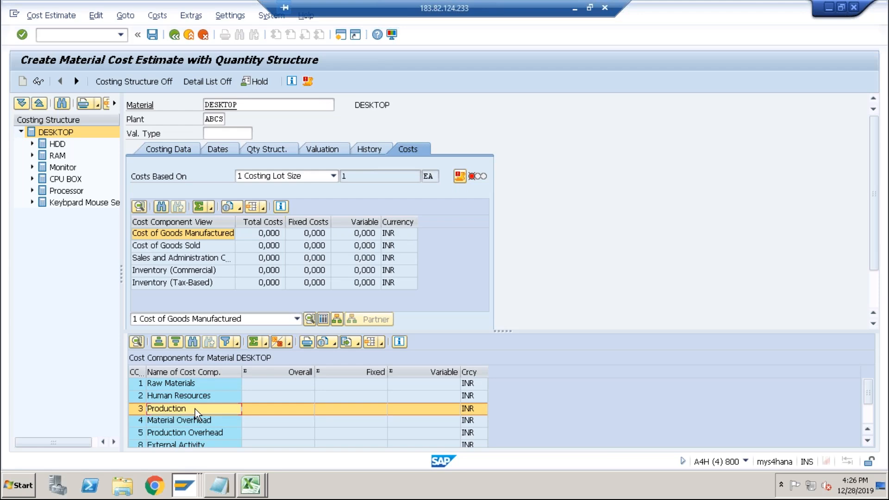
left_click(189, 383)
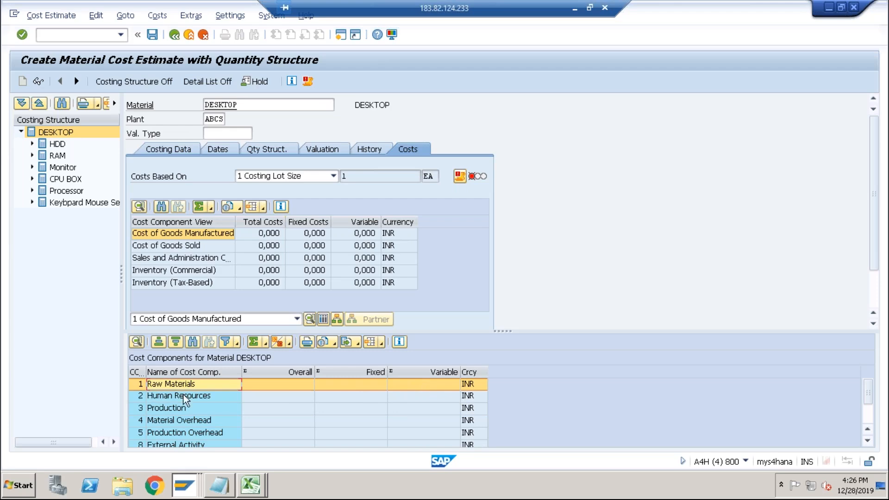
left_click(174, 407)
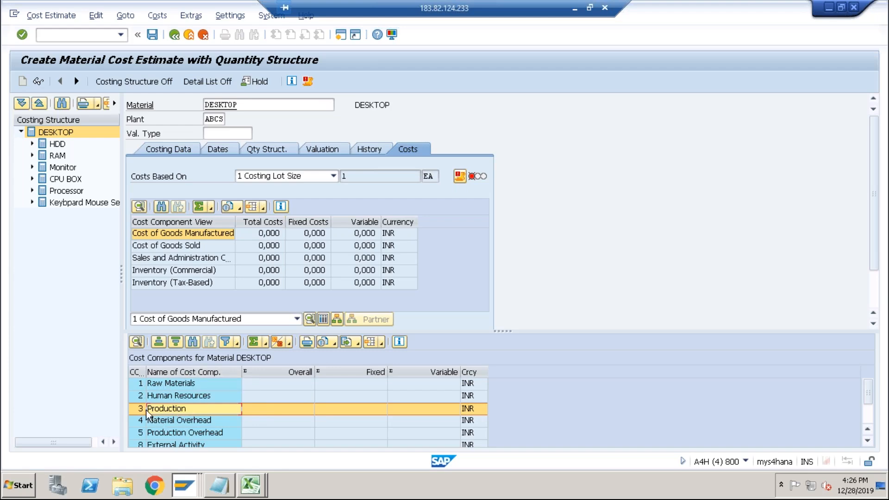
Open a new session and display the SAP Reference IMG in Customizing.
left_click(342, 35)
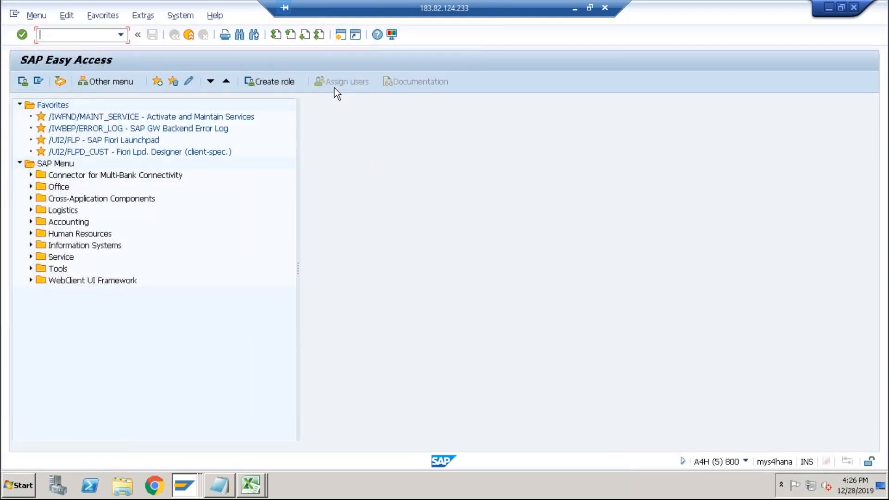
key("Return")
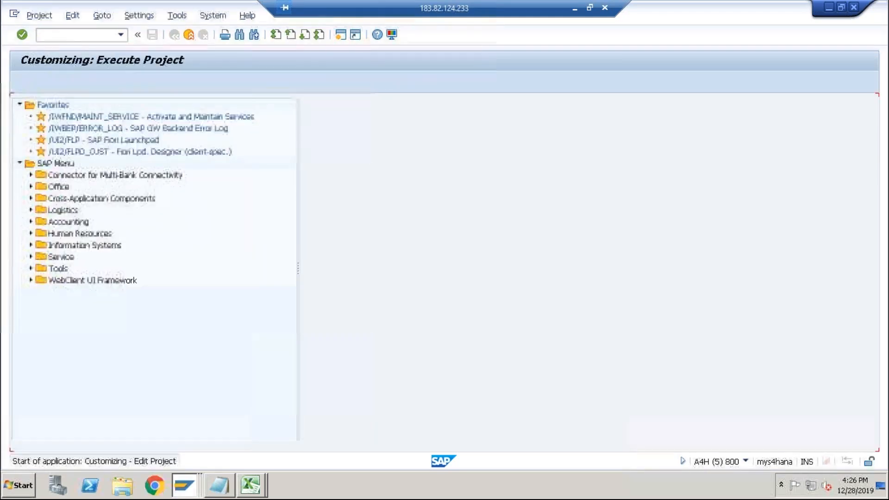
left_click(73, 81)
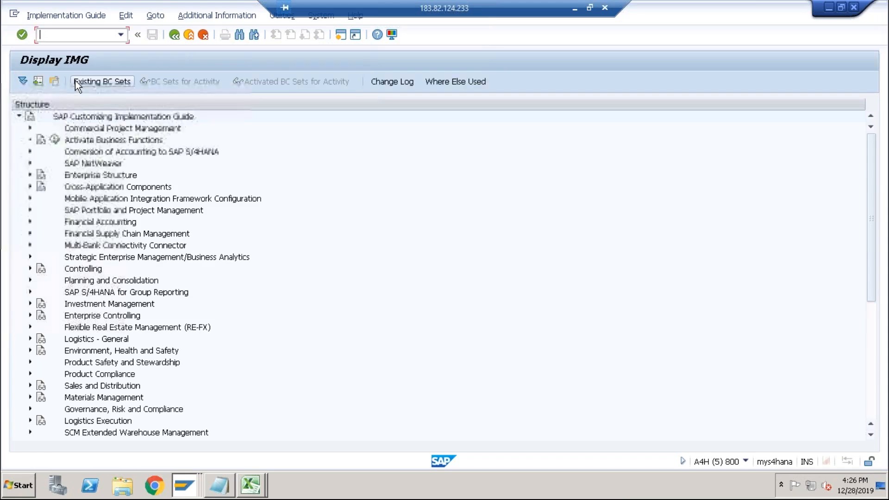
Expand Controlling > Product Cost Controlling > Product Cost Planning > Material Cost Estimate with Quantity Structure in the IMG.
left_click(28, 269)
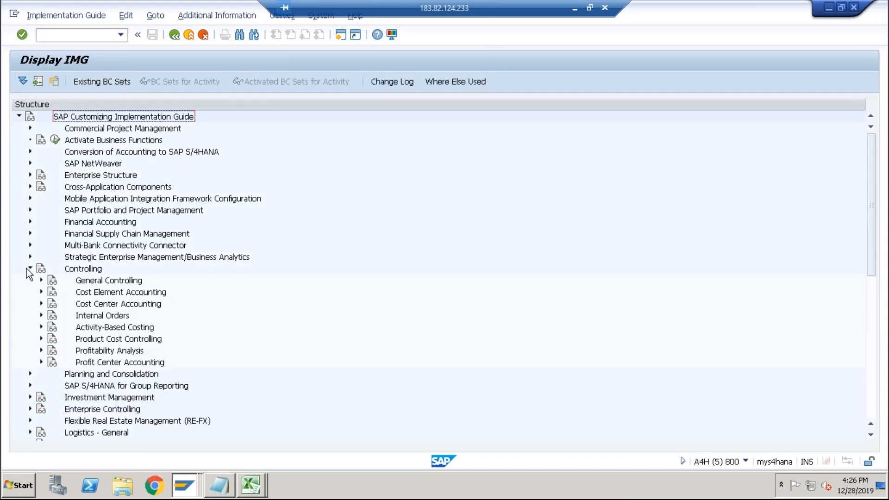
left_click(41, 339)
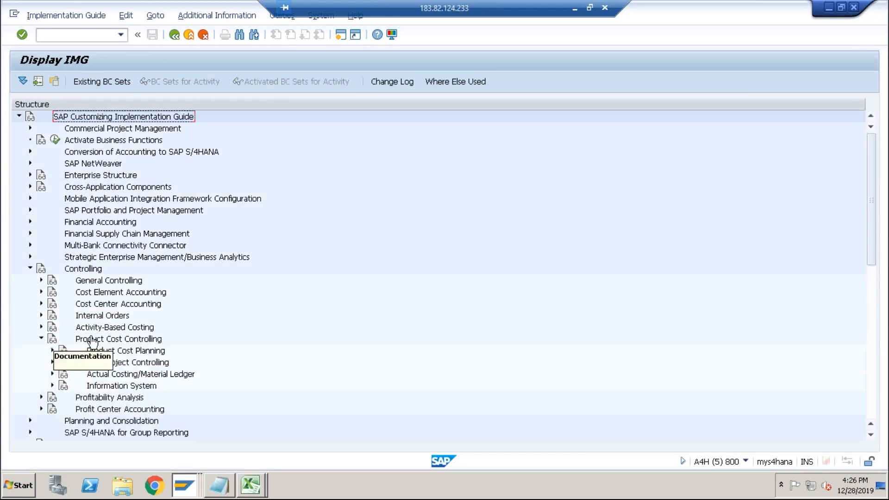
left_click(52, 351)
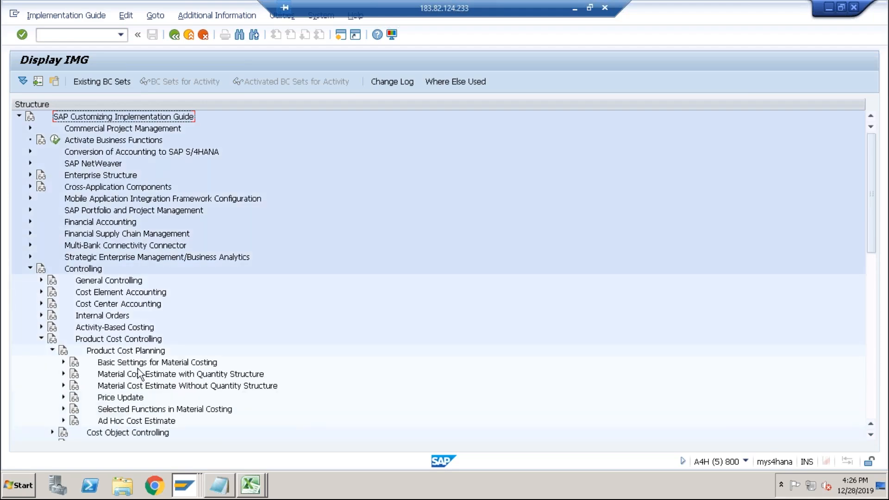
left_click(62, 362)
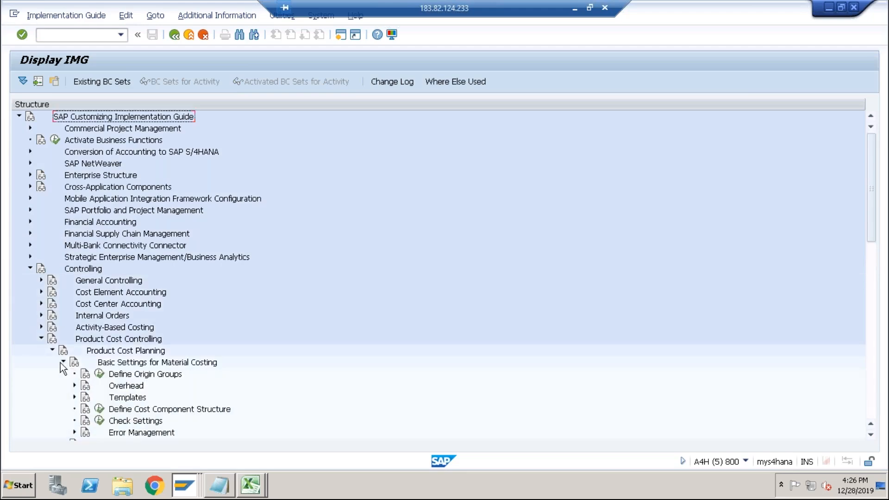
left_click(63, 362)
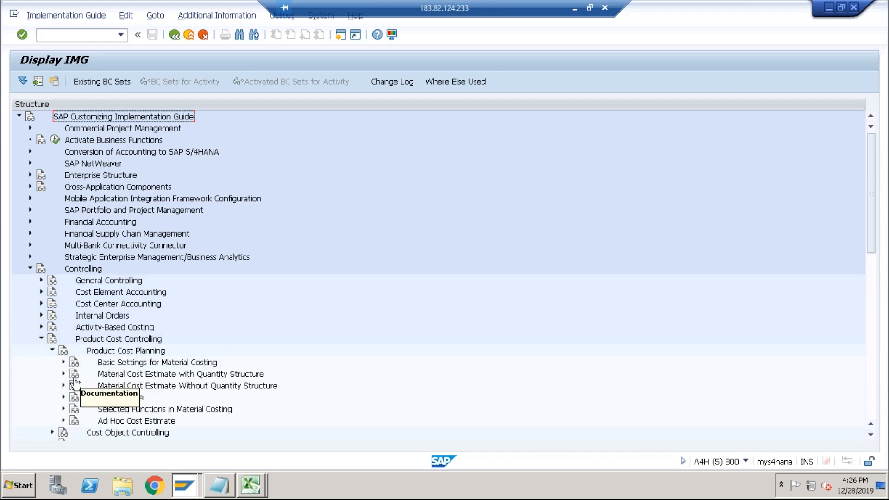
left_click(147, 376)
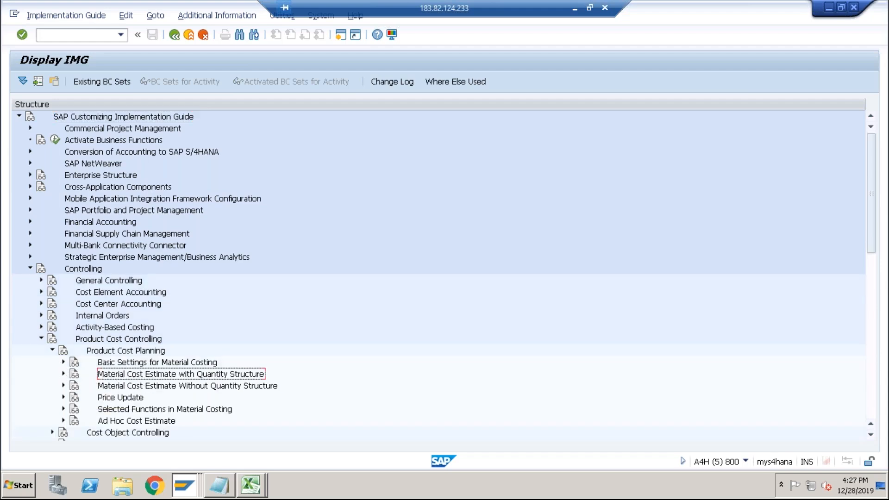
left_click(63, 374)
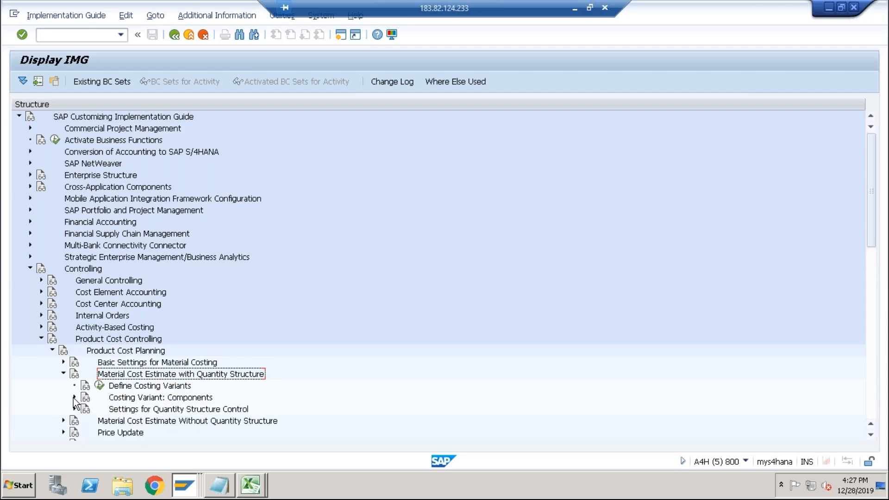
scroll(171, 368, "down", 2)
scroll(199, 363, "down", 2)
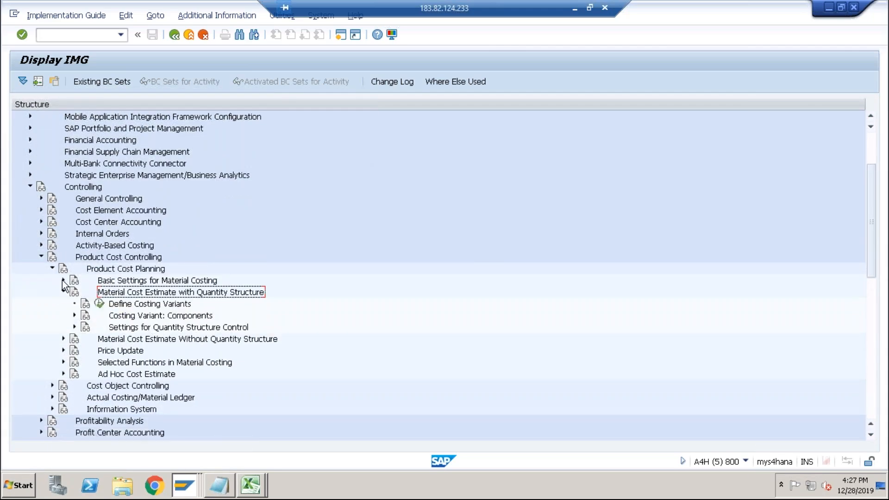
Browse the Product Cost Planning IMG nodes under Basic Settings for Material Costing and Material Cost Estimate with Quantity Structure.
left_click(63, 280)
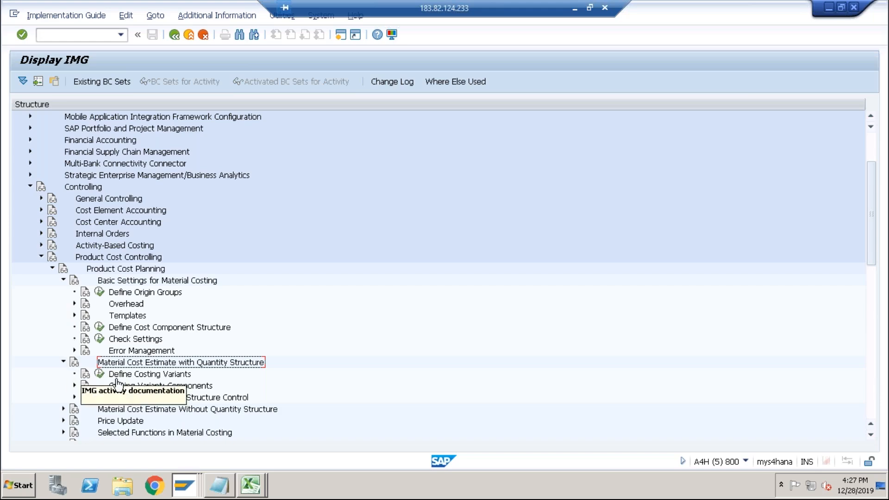
left_click(74, 385)
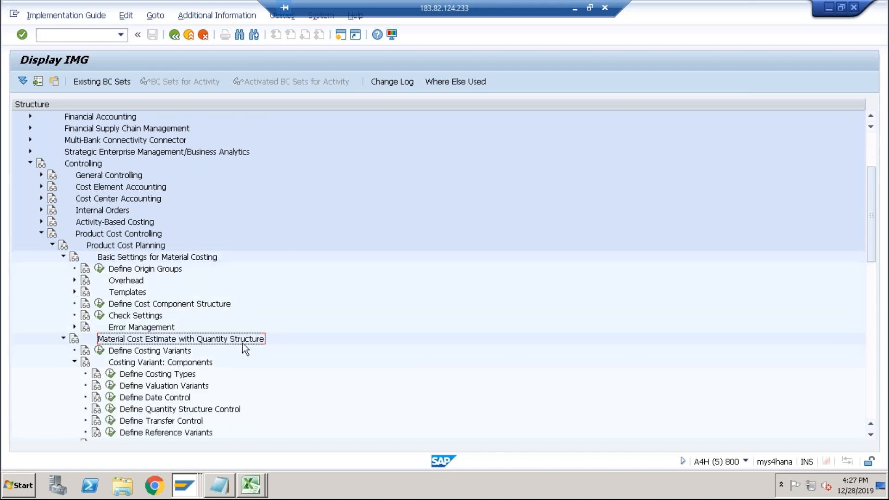
scroll(245, 341, "down", 1)
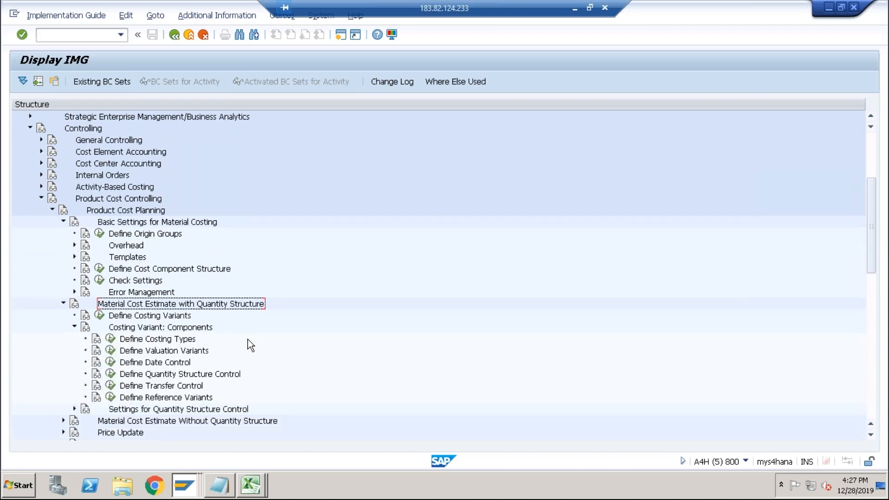
scroll(248, 339, "down", 2)
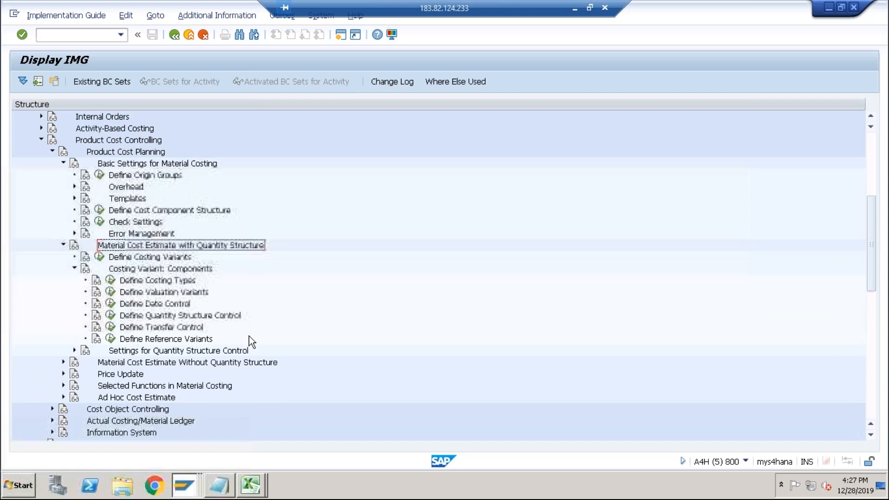
scroll(249, 336, "down", 2)
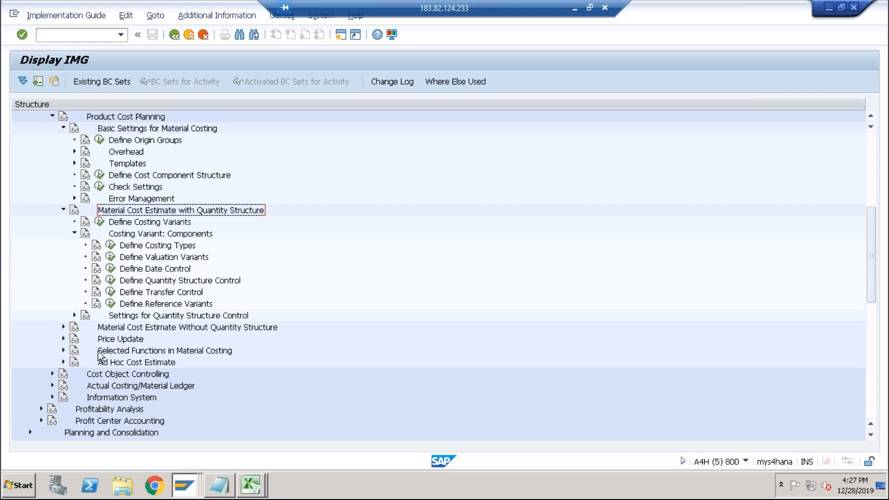
left_click(53, 374)
left_click(52, 374)
left_click(74, 152)
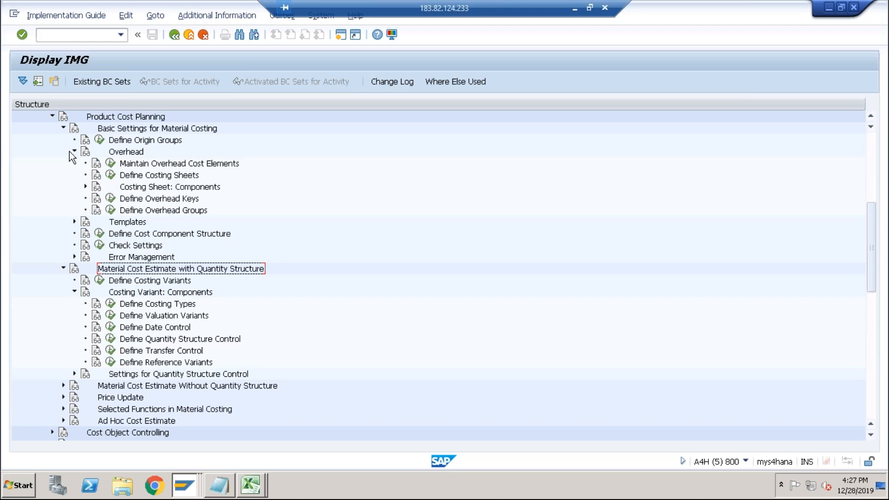
left_click(85, 187)
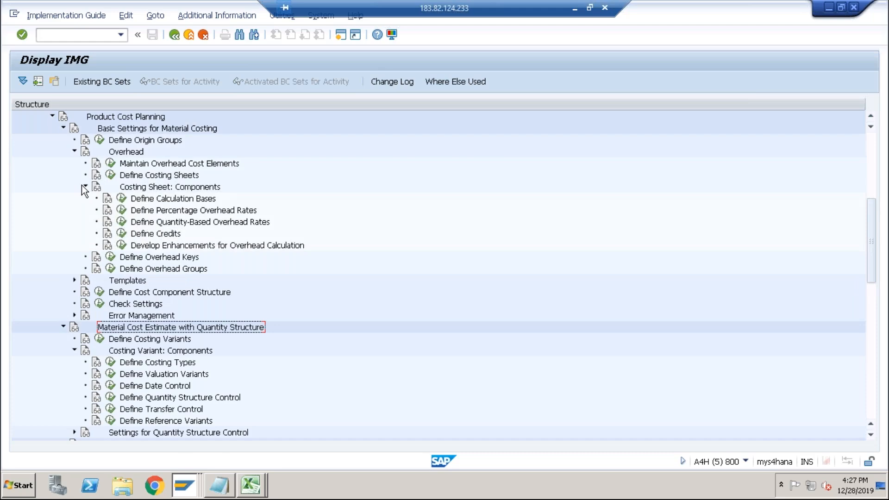
left_click(140, 188)
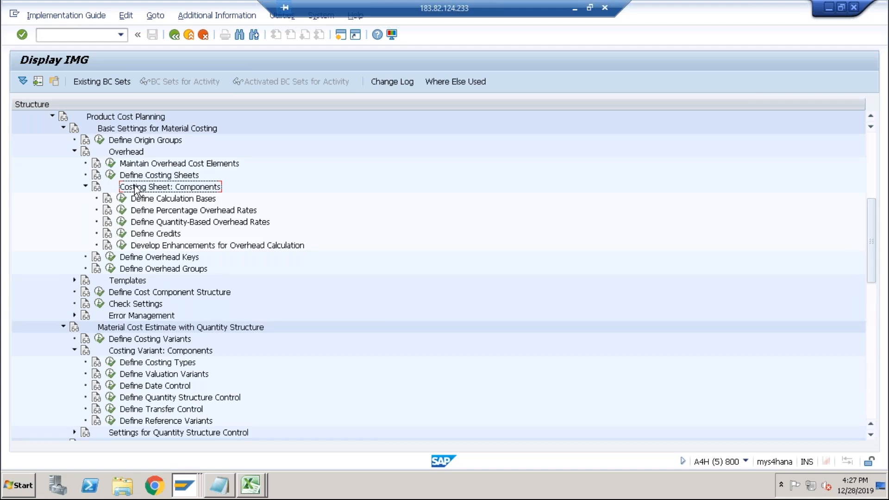
left_click(85, 187)
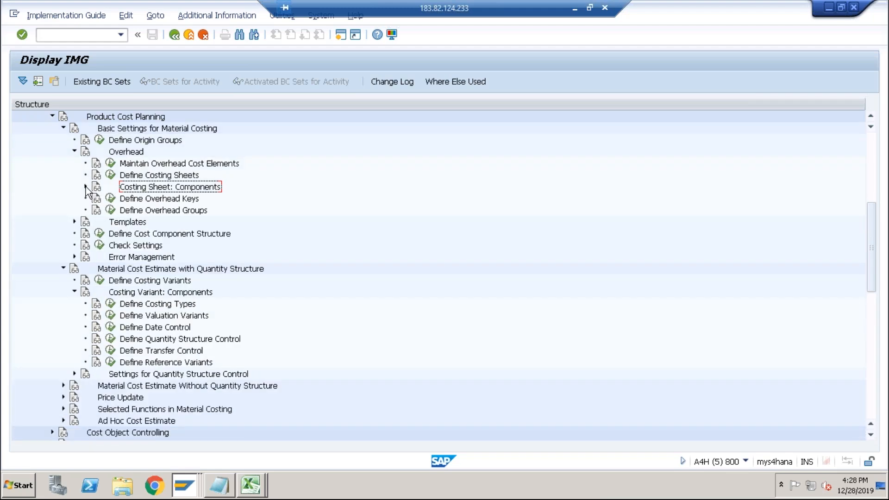
left_click(75, 151)
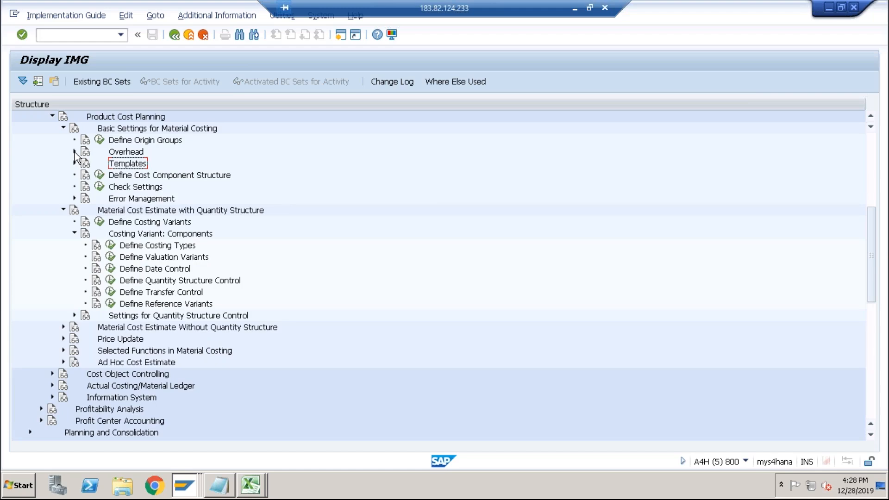
left_click(126, 180)
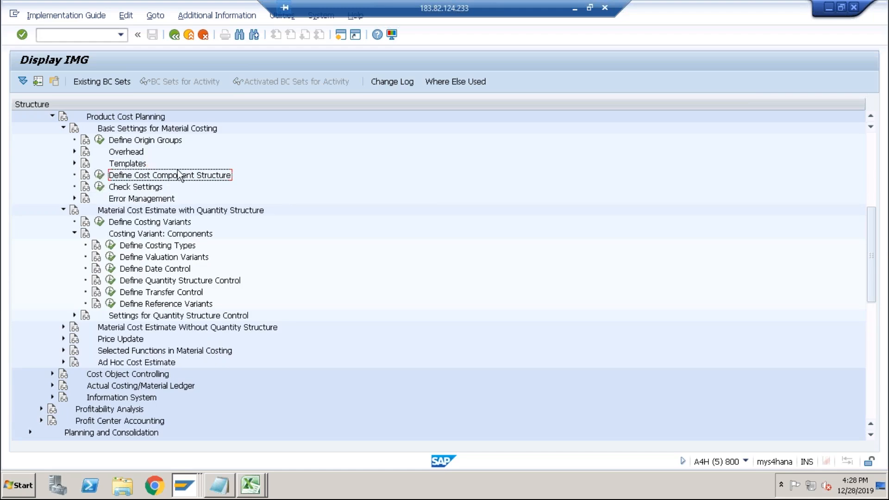
left_click(63, 127)
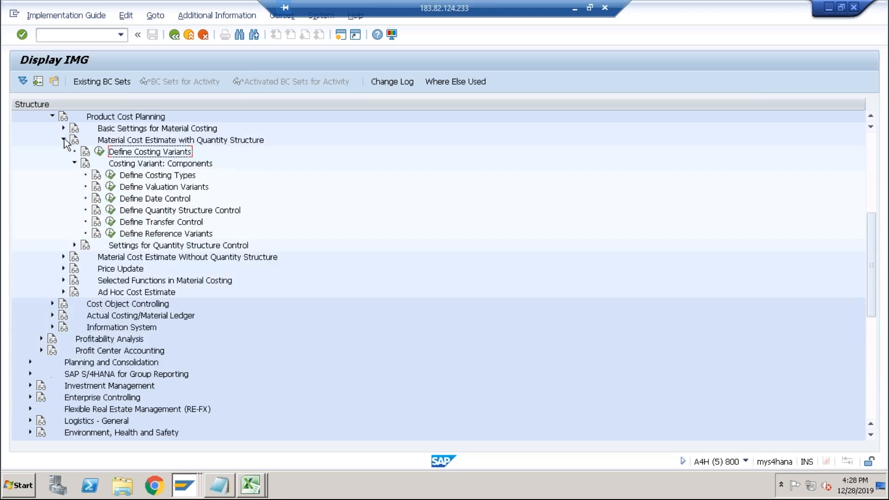
left_click(63, 139)
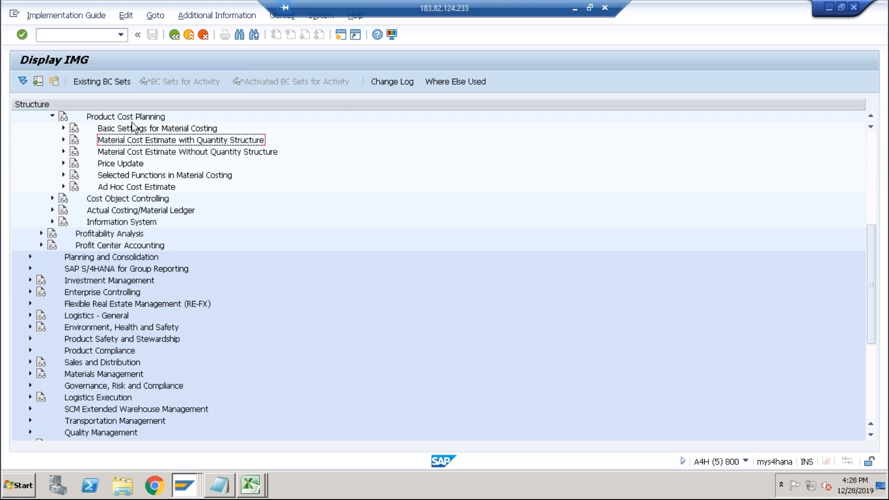
left_click(129, 119)
left_click(63, 128)
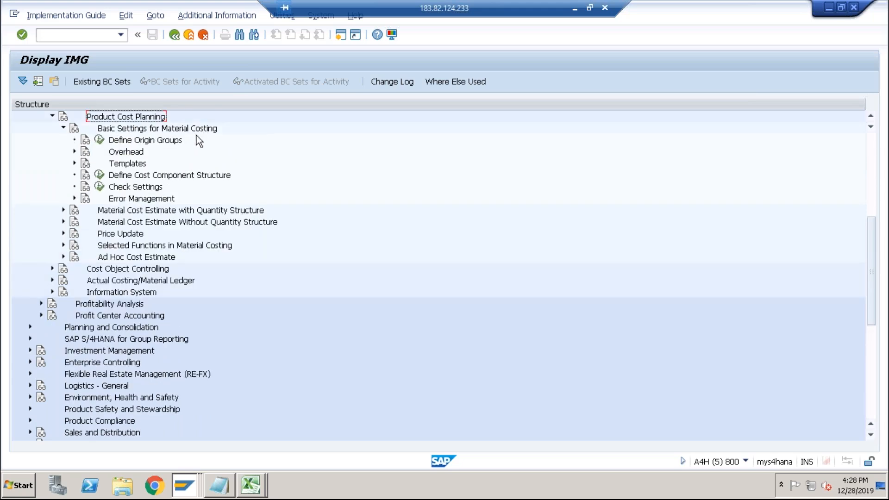
left_click(165, 175)
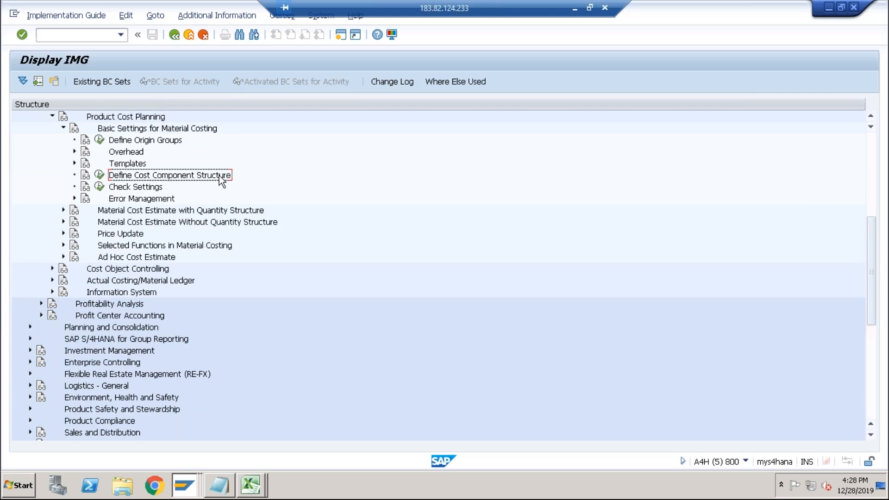
Open Define Cost Component Structure and display the cost components with attributes of structure 01.
left_click(99, 175)
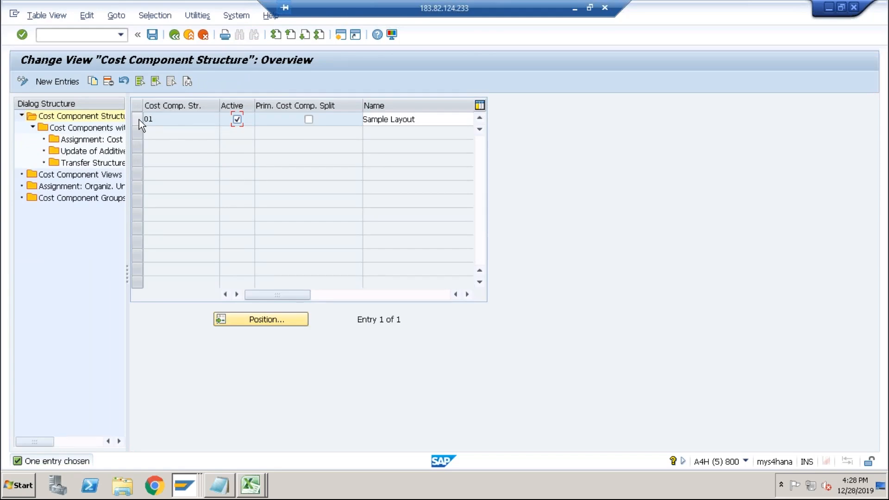
left_click(138, 119)
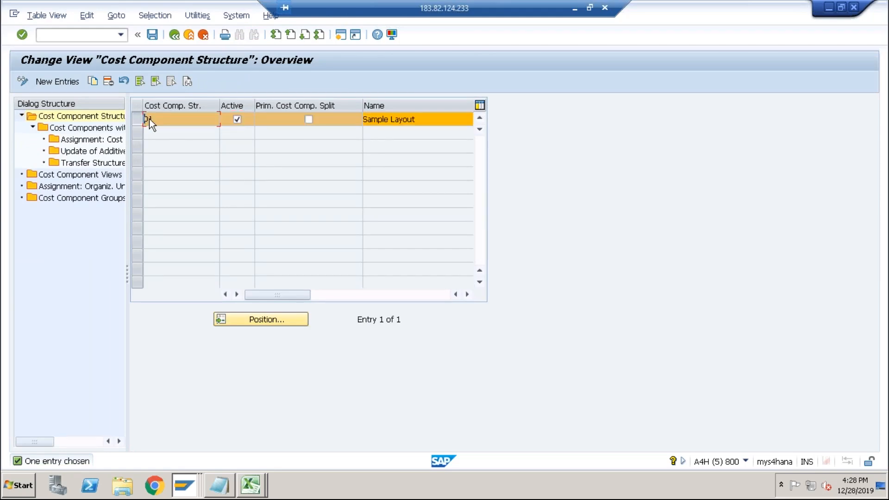
double_click(107, 131)
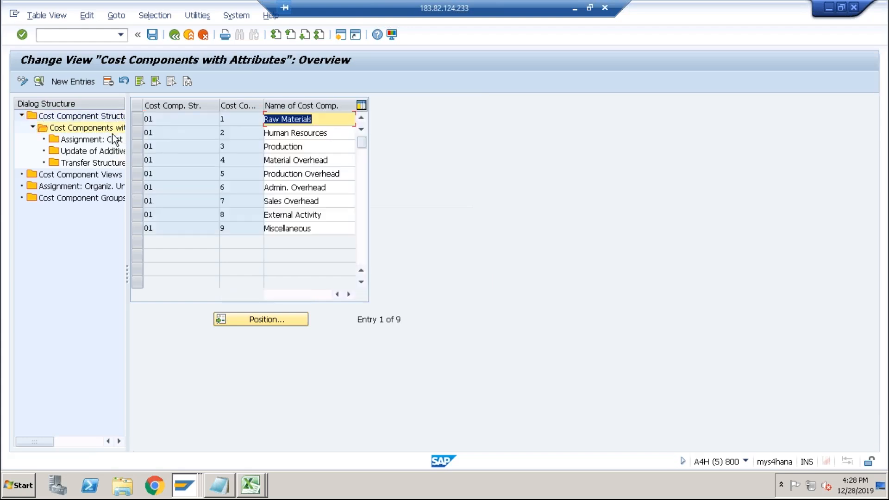
Compare the cost component rows of DESKTOP's estimate with the cost components defined in structure 01.
key("alt+Tab")
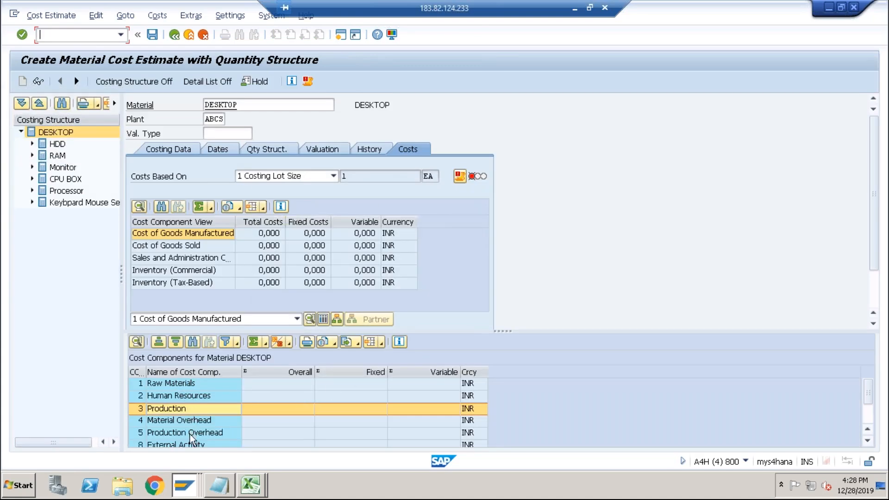
key("alt+Tab")
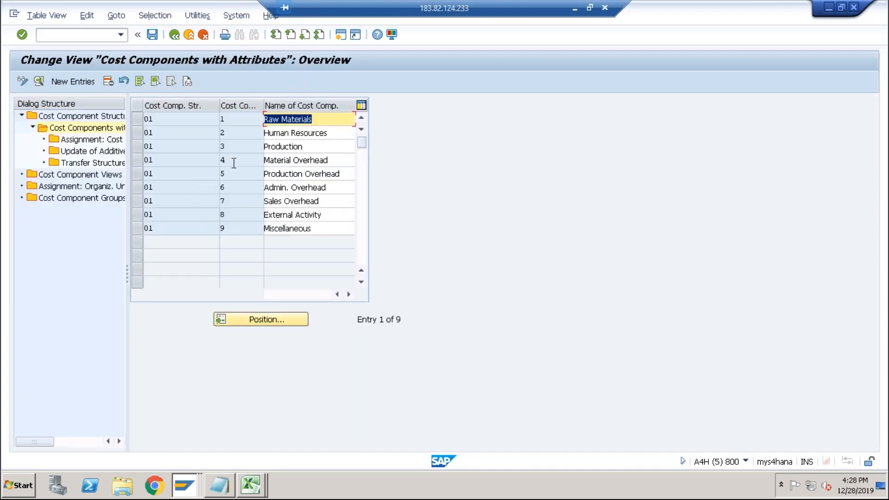
left_click(290, 175)
left_click(325, 187)
key("alt+Tab")
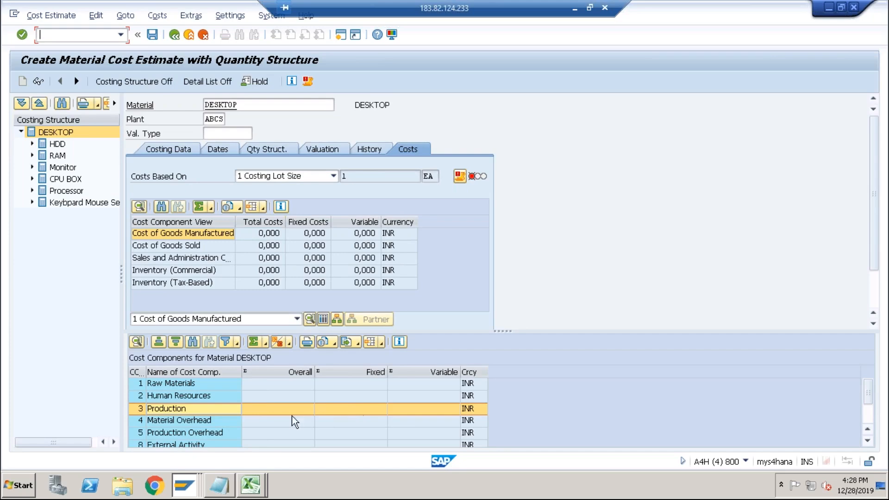
left_click(199, 445)
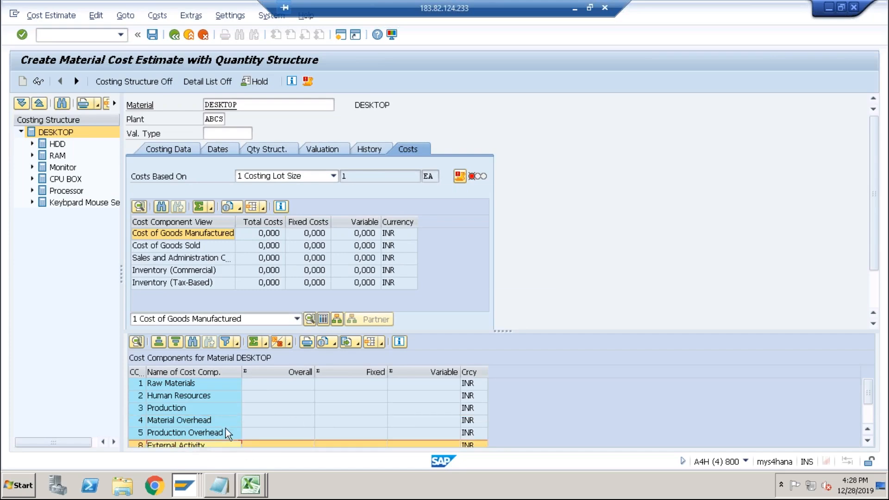
key("alt+Tab")
left_click(329, 218)
key("alt+Tab")
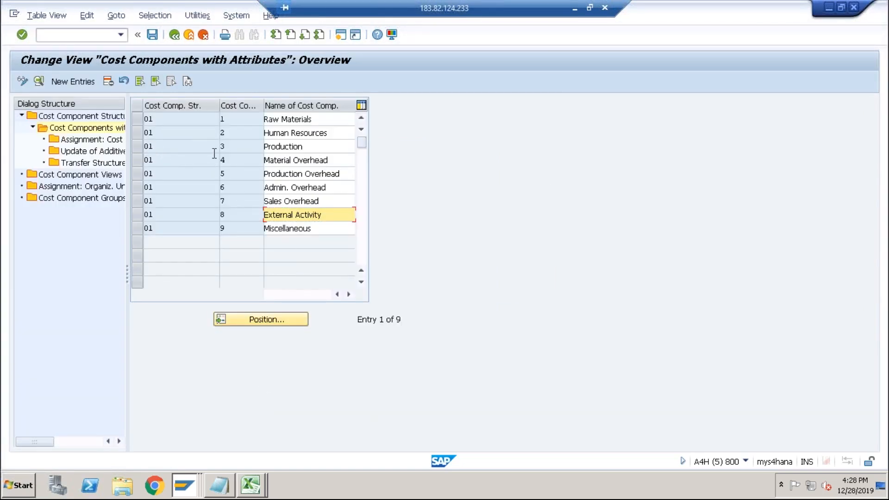
key("alt+Tab")
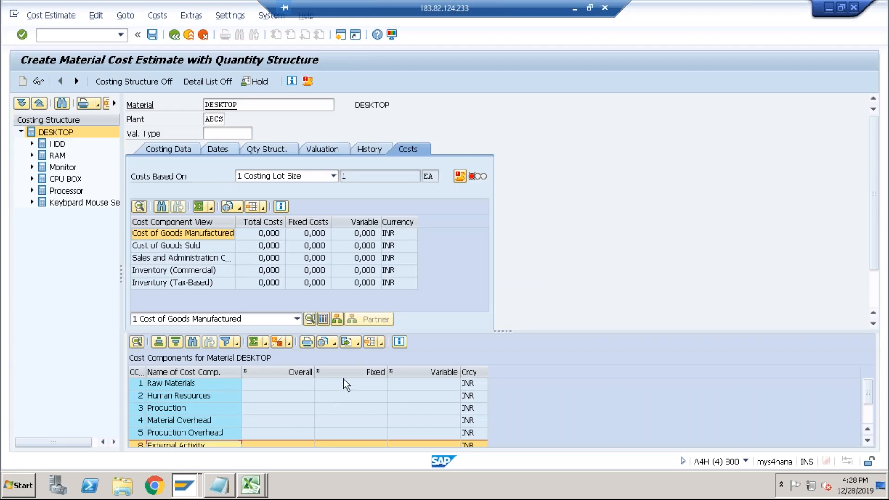
Switch DESKTOP's estimate to the itemization, dismiss the message, and check the ASSEM item's cost element 9003.
left_click(310, 319)
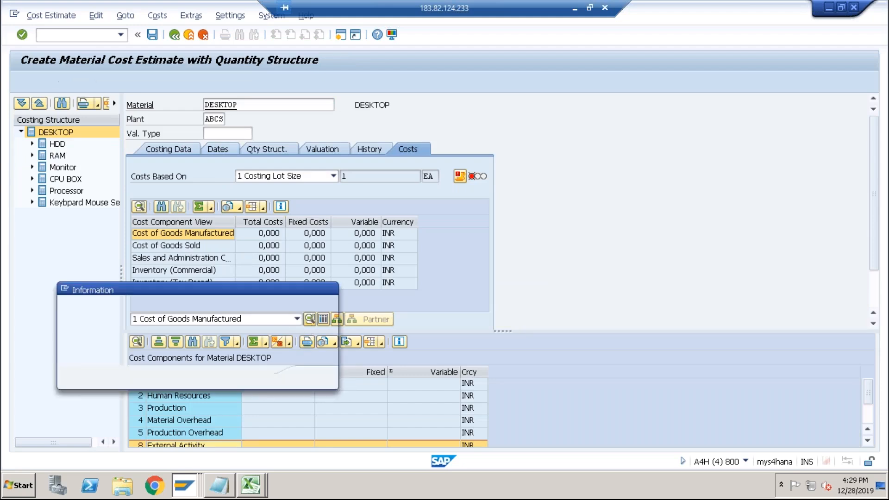
left_click(309, 379)
left_click(309, 379)
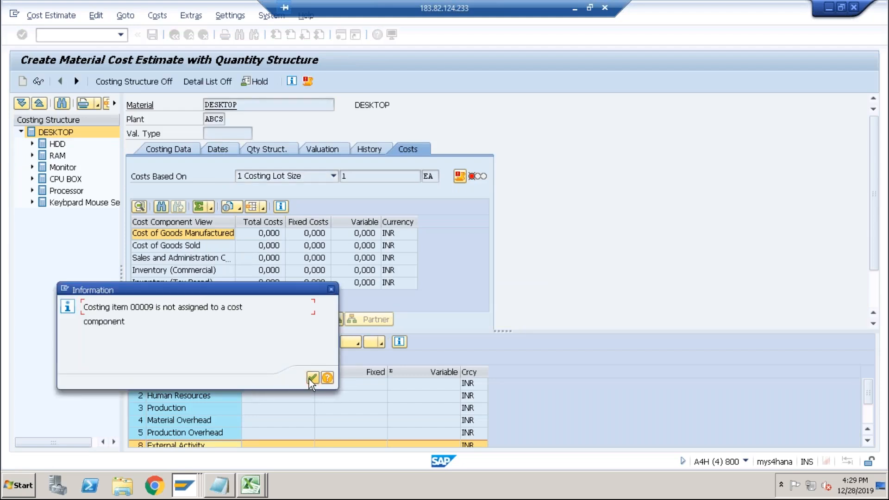
left_click(311, 379)
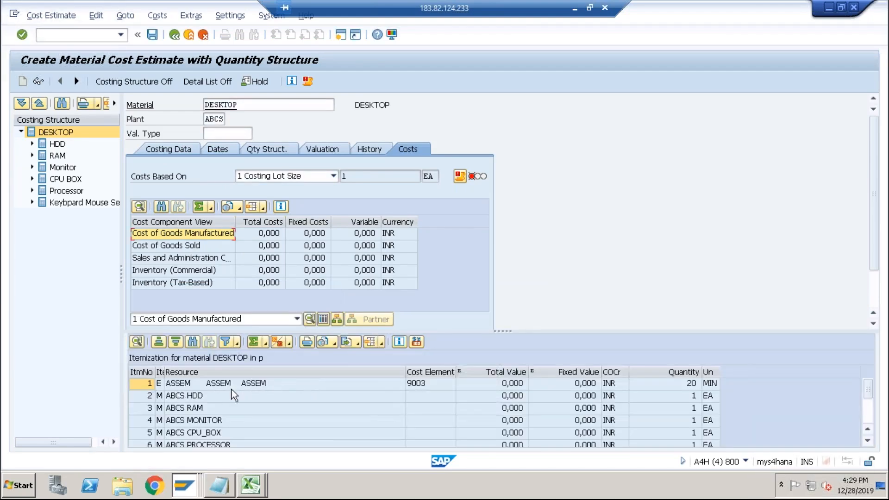
left_click(413, 385)
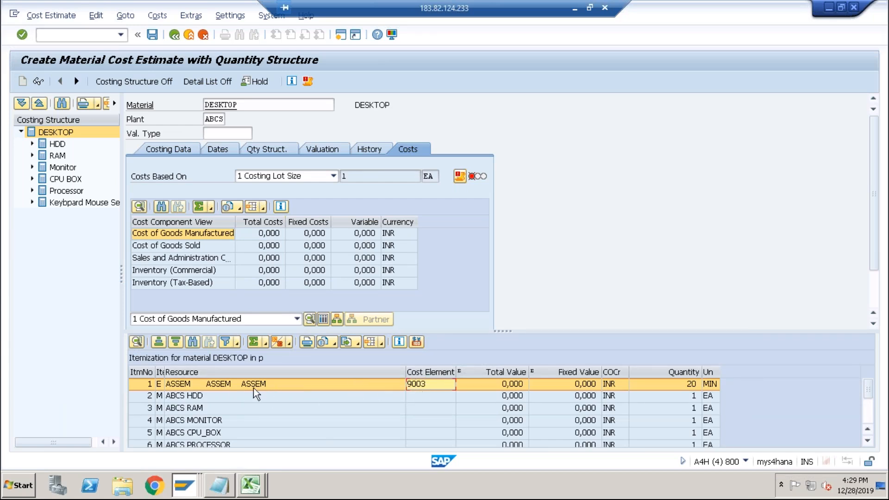
double_click(412, 388)
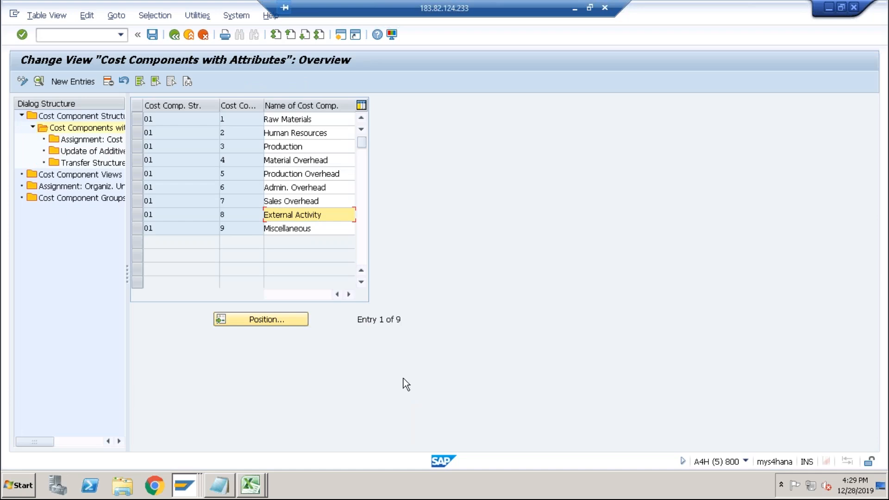
Add a cost element assignment in structure 01 for chart of accounts ABCS, cost element 9003 to 9003, to cost component 3, and save.
left_click(138, 148)
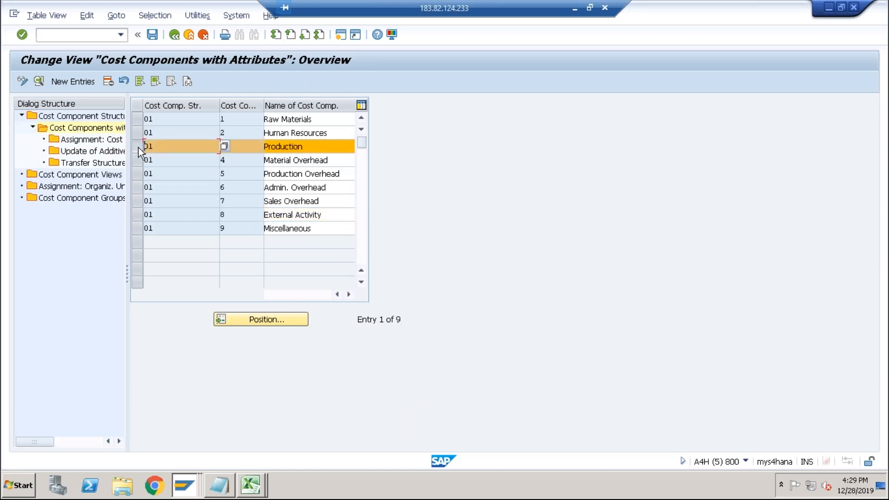
double_click(96, 140)
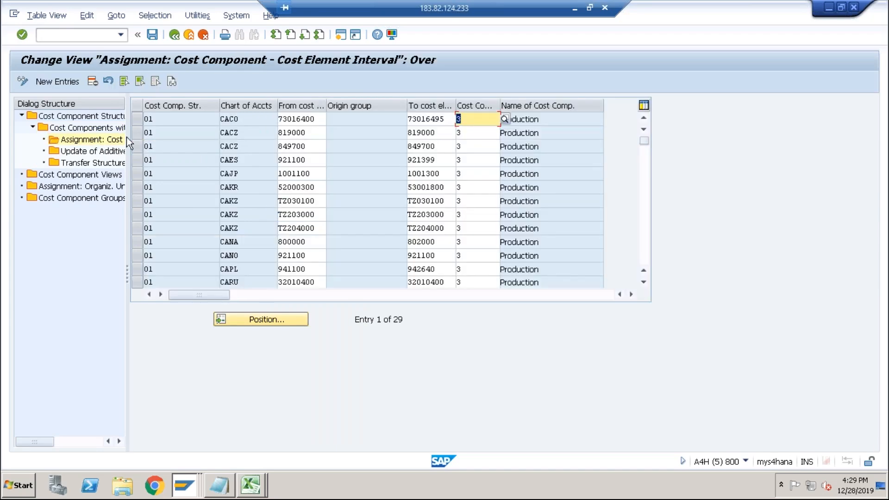
left_click(71, 82)
type("01")
key("Tab")
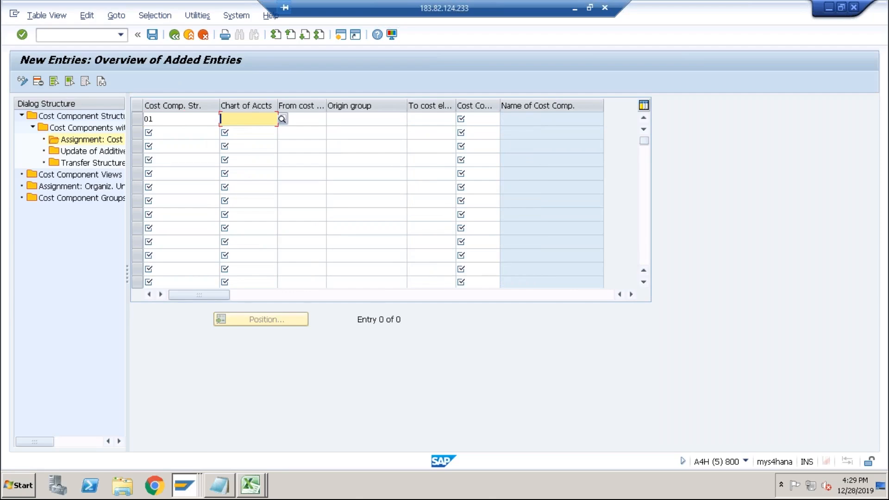
type("ABCS")
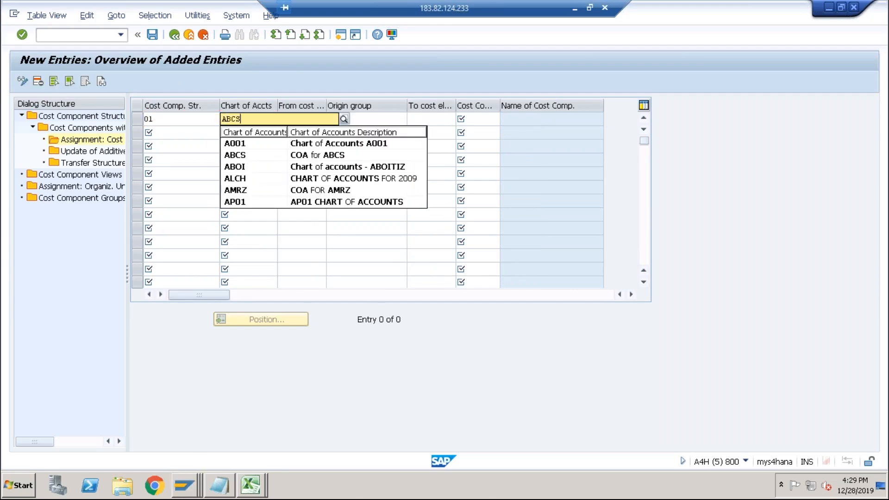
key("Tab")
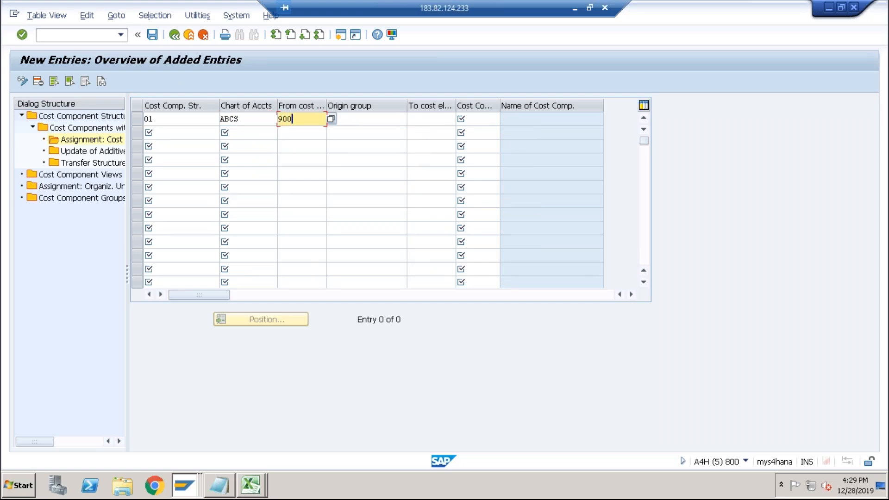
key("Tab")
key("Tab")
key("Tab")
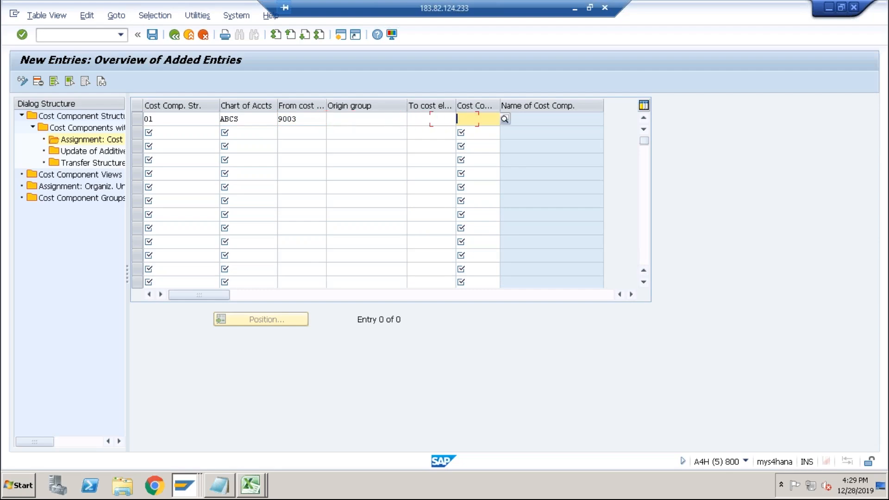
left_click(505, 121)
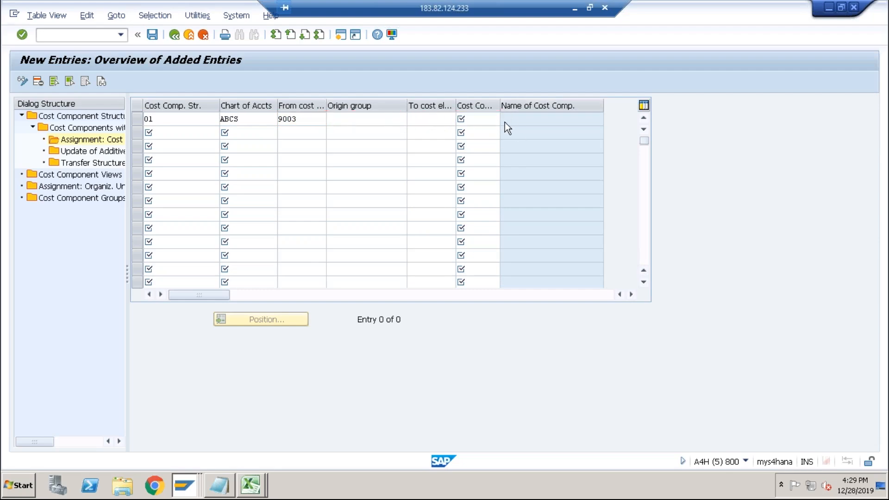
double_click(427, 143)
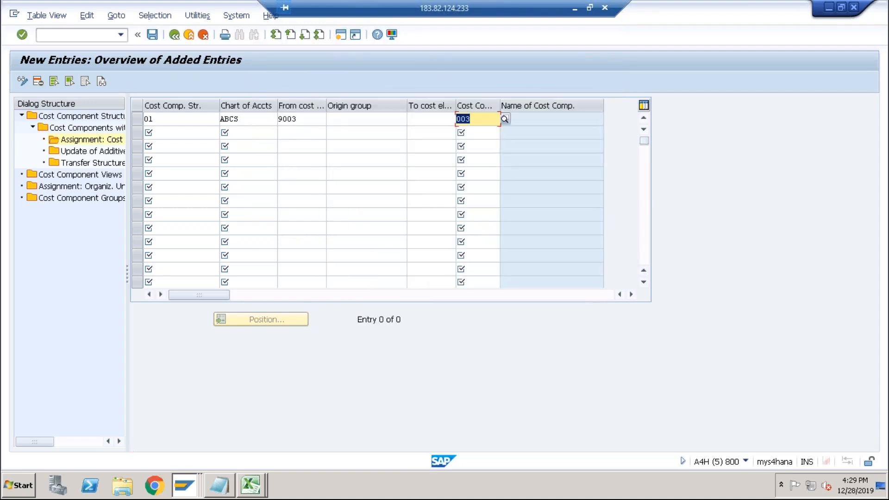
left_click(152, 34)
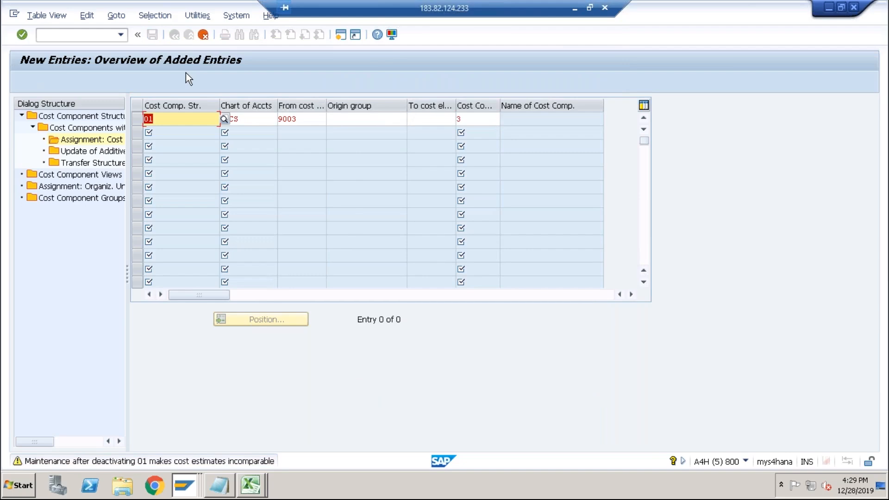
key("Return")
left_click(192, 220)
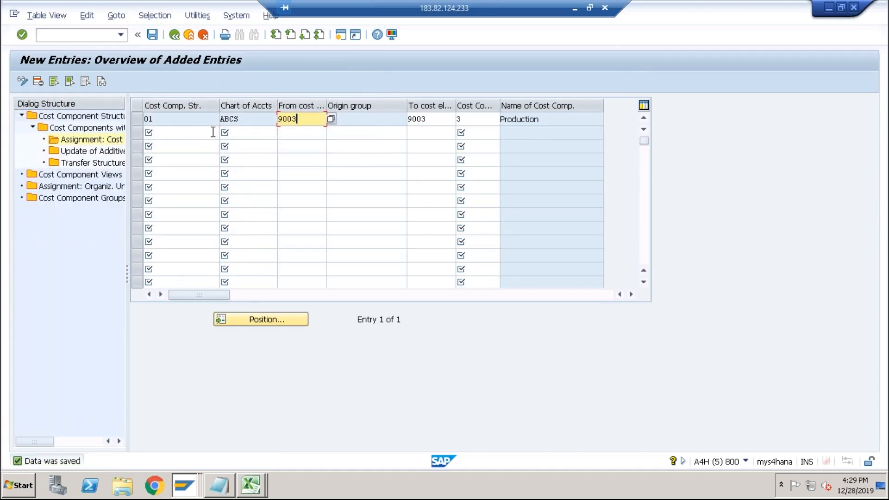
Return to the DESKTOP cost estimate, leave it, and rerun the costing for DESKTOP in plant ABCS.
key("alt+Tab")
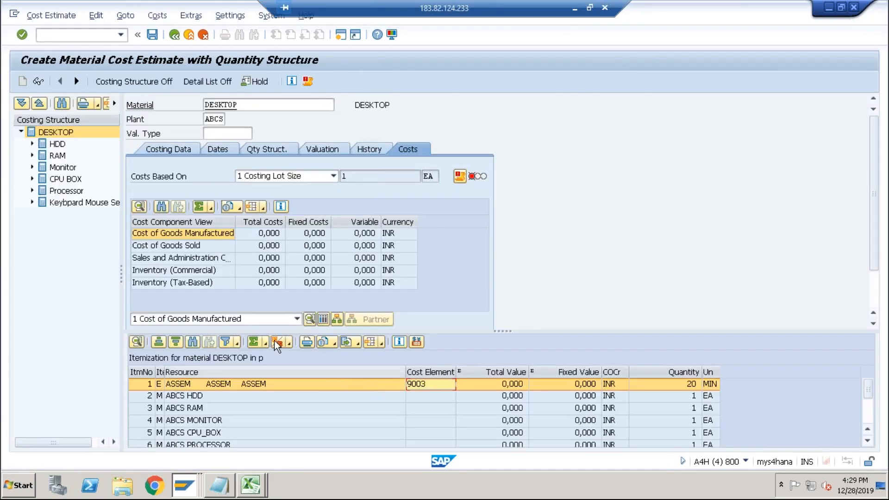
left_click(324, 320)
left_click(191, 409)
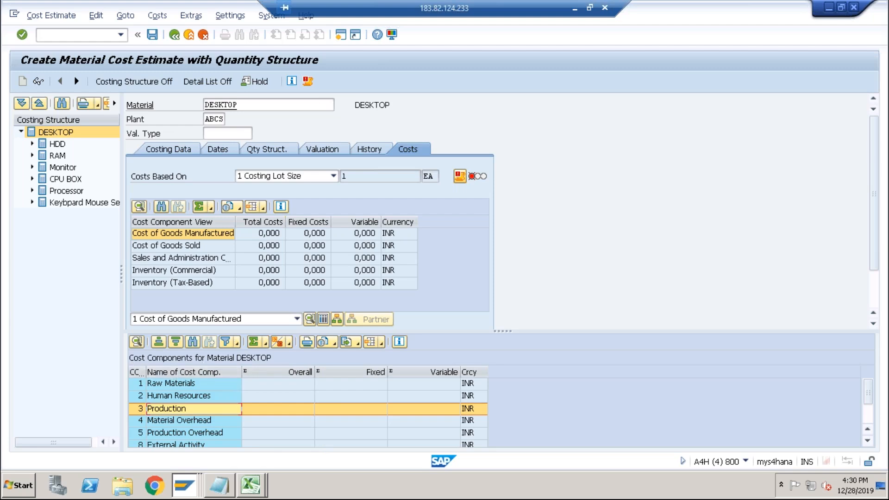
left_click(175, 35)
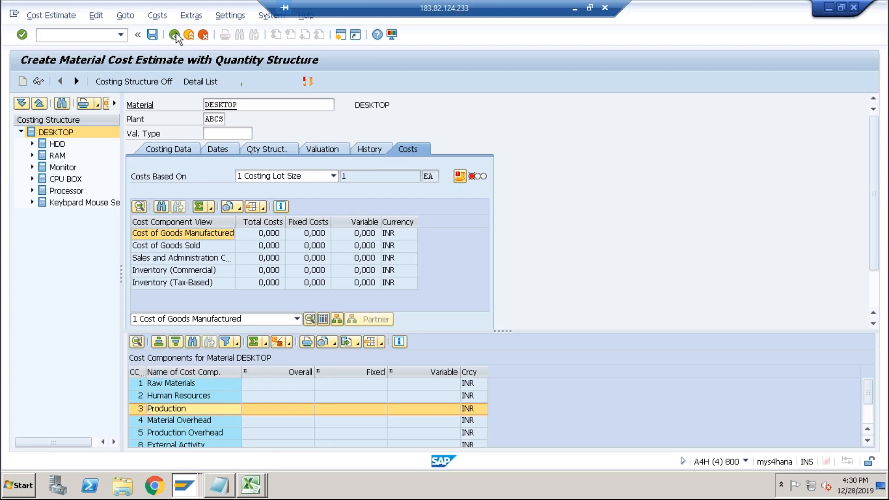
left_click(172, 241)
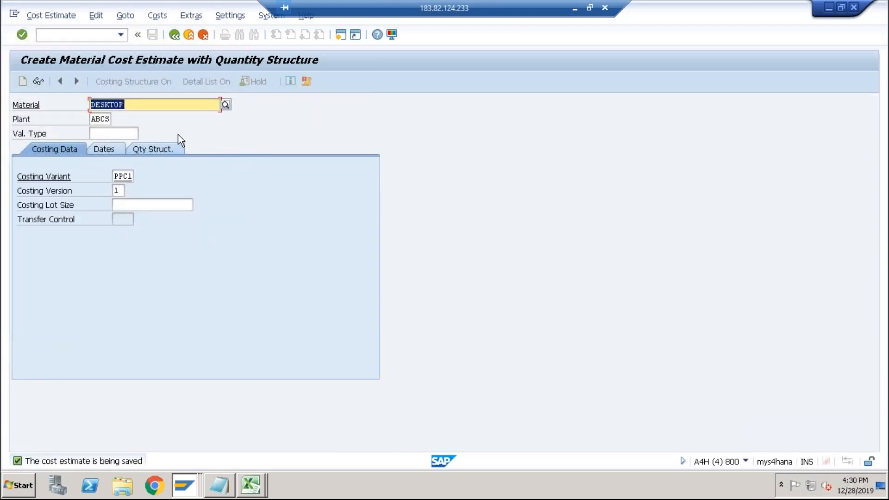
key("Return")
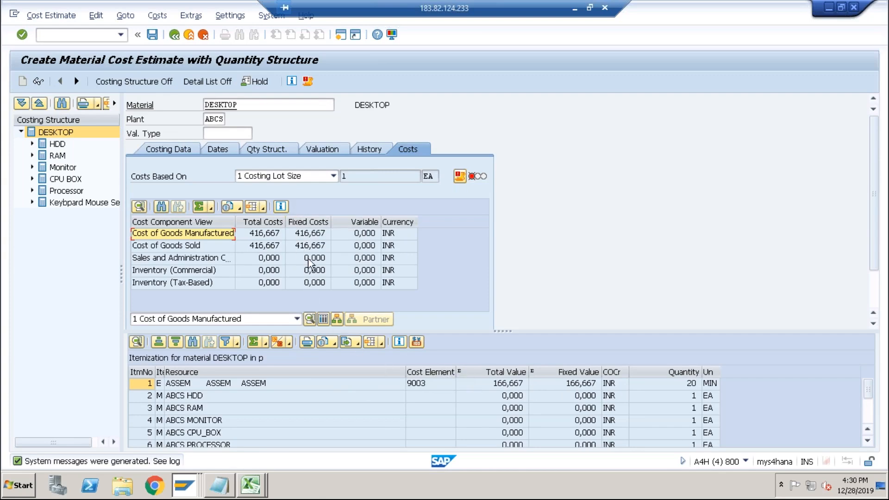
Display the cost component split of the recosted DESKTOP estimate and switch to the spreadsheet.
left_click(324, 319)
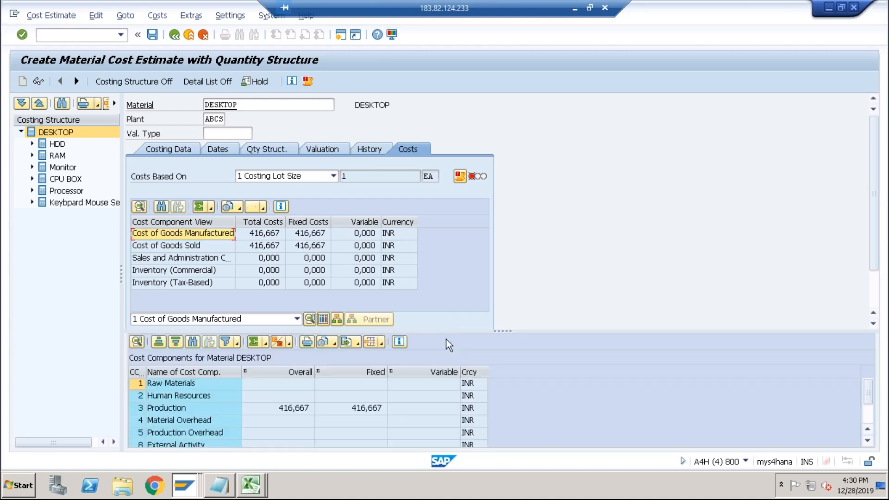
left_click(198, 411)
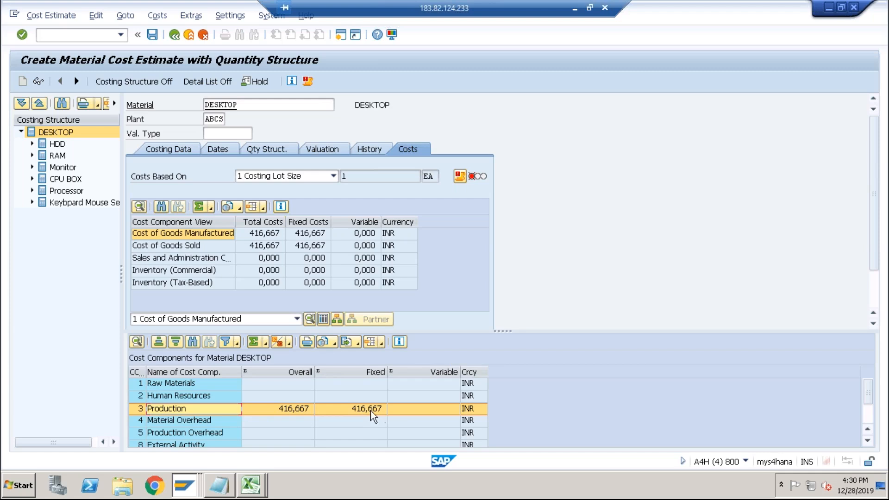
key("alt+Tab")
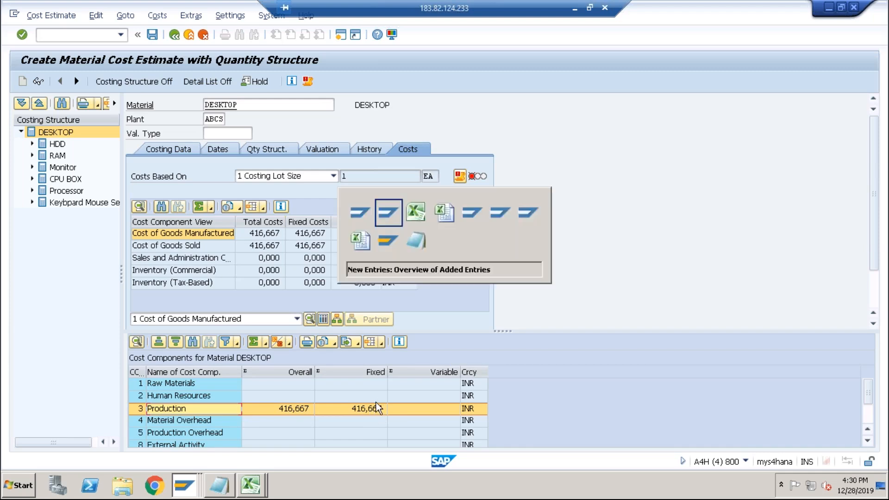
key("alt+Tab")
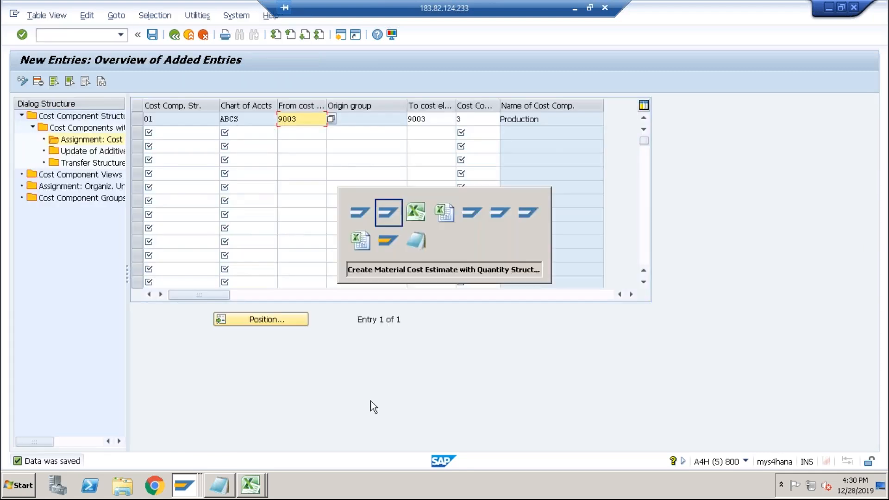
key("alt+Tab")
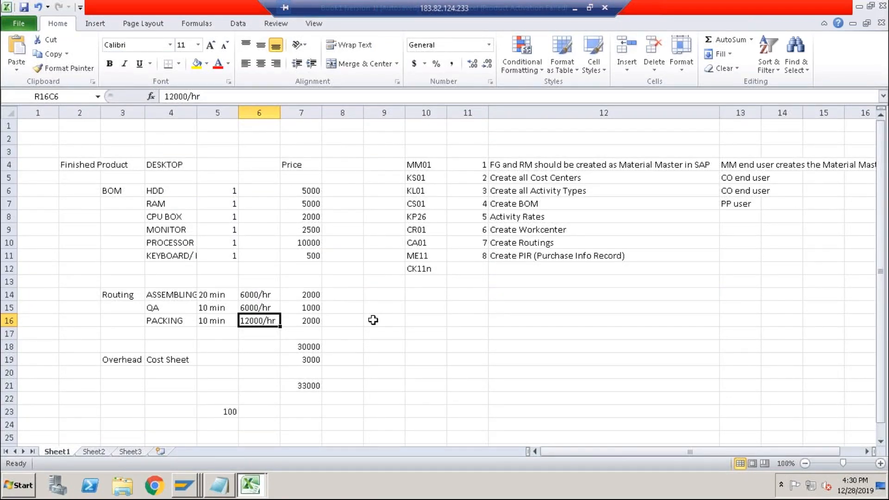
Select the assembling, QA and packing routing prices in the spreadsheet to total them.
left_click_drag(309, 294, 308, 319)
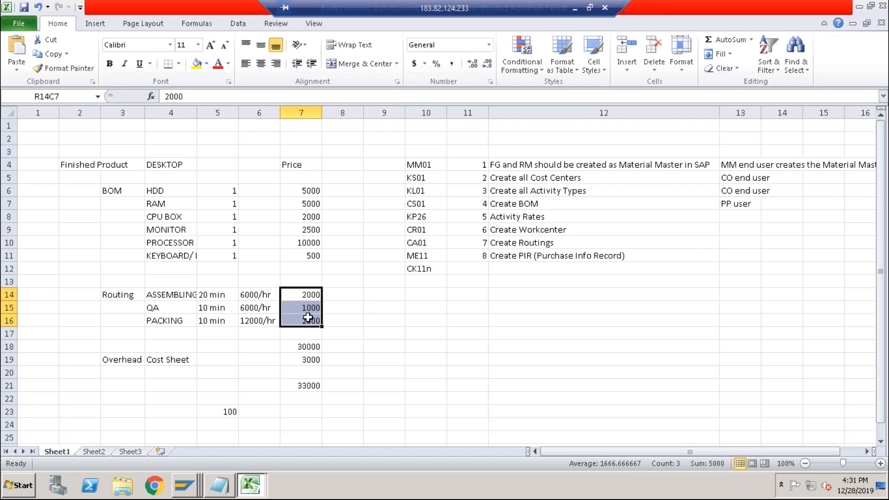
Exit the new entries overview of the cost element assignments and return to the cost estimate.
key("alt+Tab")
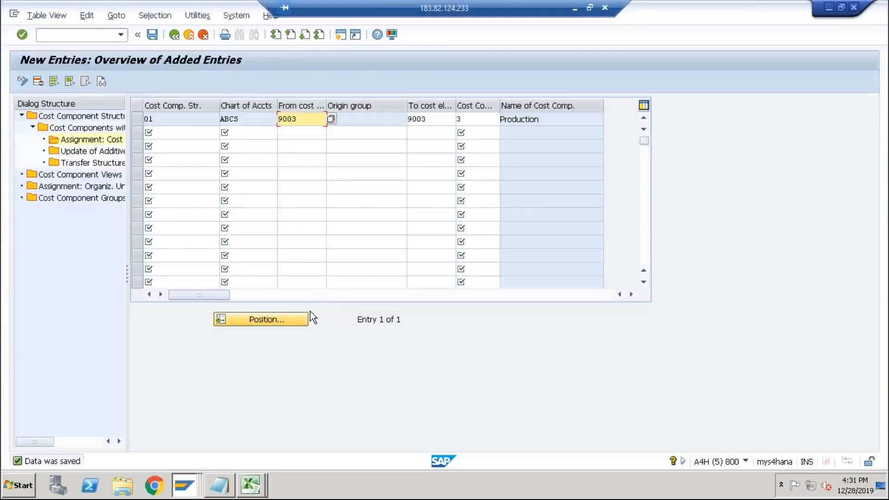
left_click(174, 34)
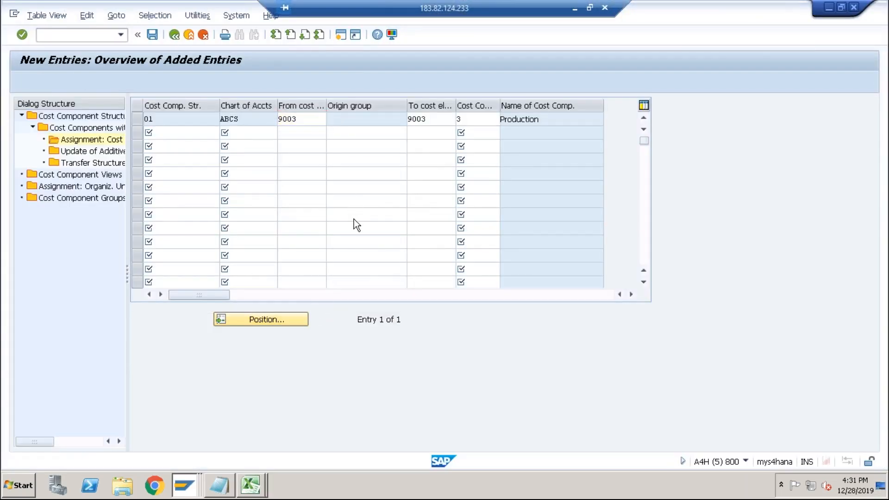
key("alt+Tab")
key("Tab")
key("Tab")
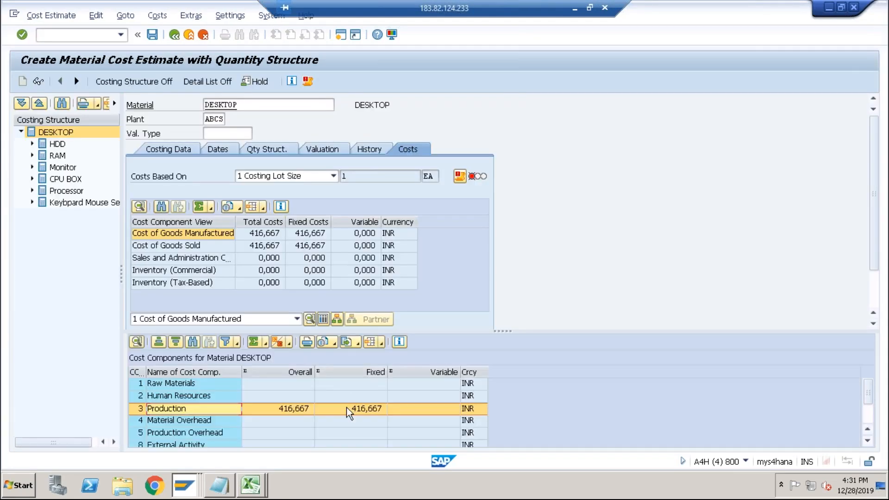
Open Calculator, divide 5000 by 12, and minimize it.
left_click(25, 487)
left_click(47, 335)
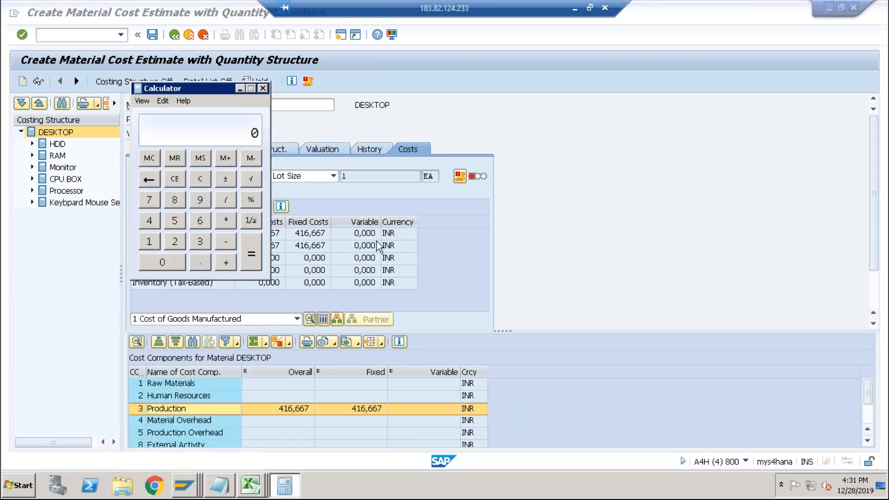
left_click(175, 221)
double_click(162, 263)
left_click(162, 262)
left_click(226, 203)
left_click(149, 241)
left_click(174, 241)
left_click(250, 263)
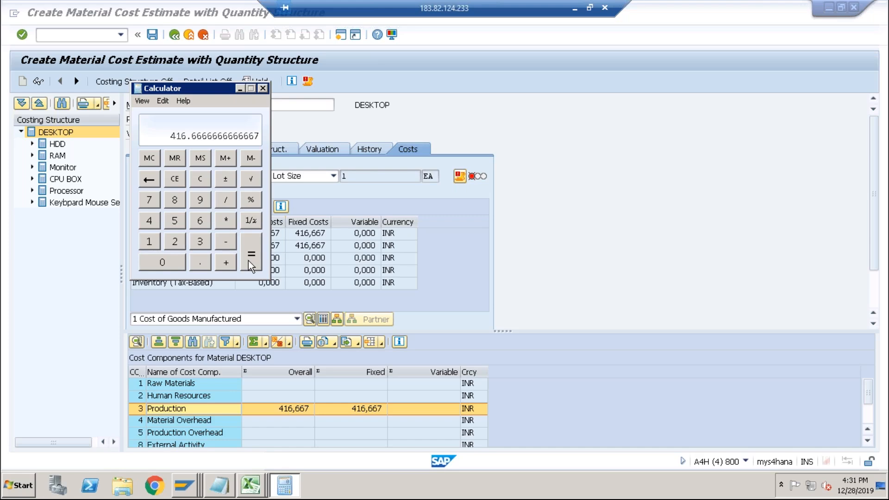
left_click(240, 89)
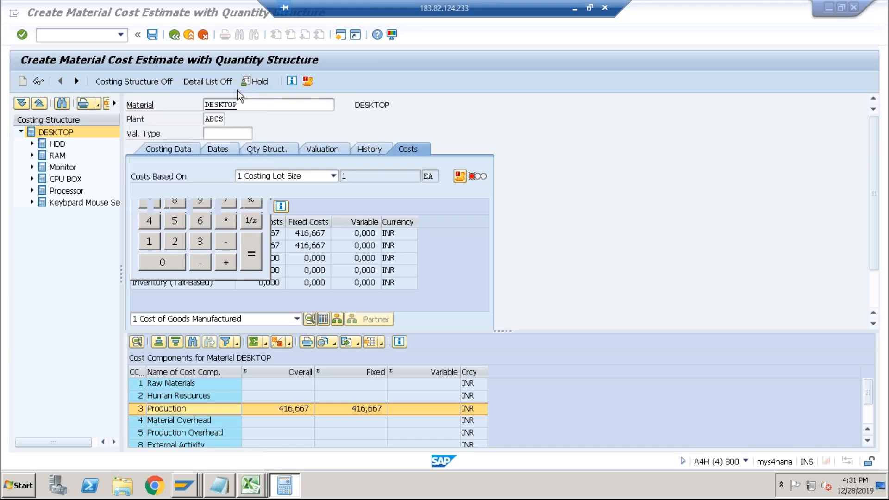
key("alt+Tab")
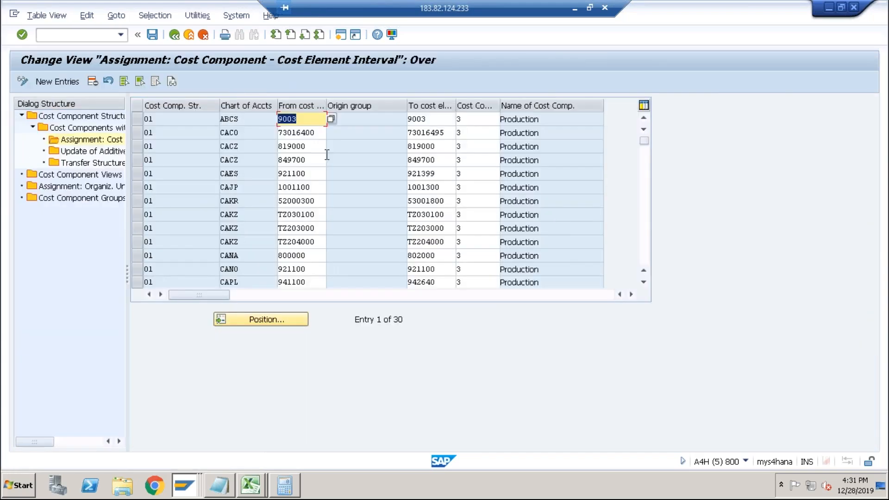
key("alt+Tab")
key("alt+Tab")
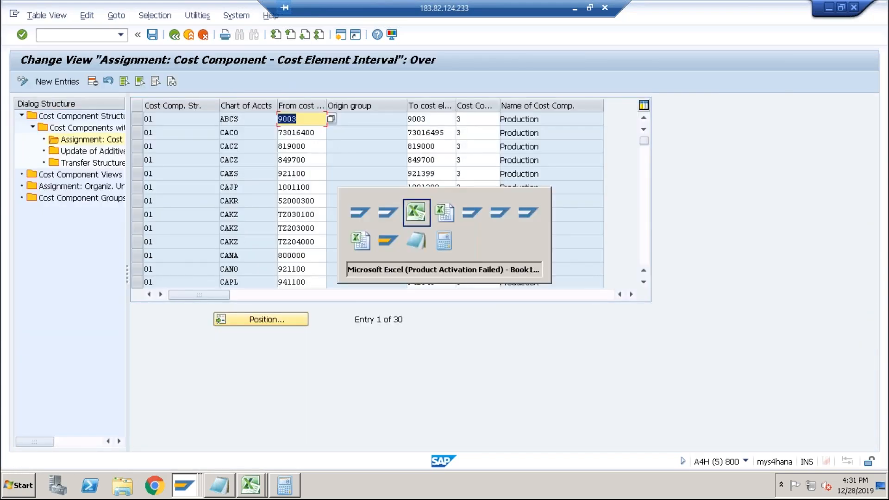
key("alt+shift+Tab")
key("alt+shift+Tab")
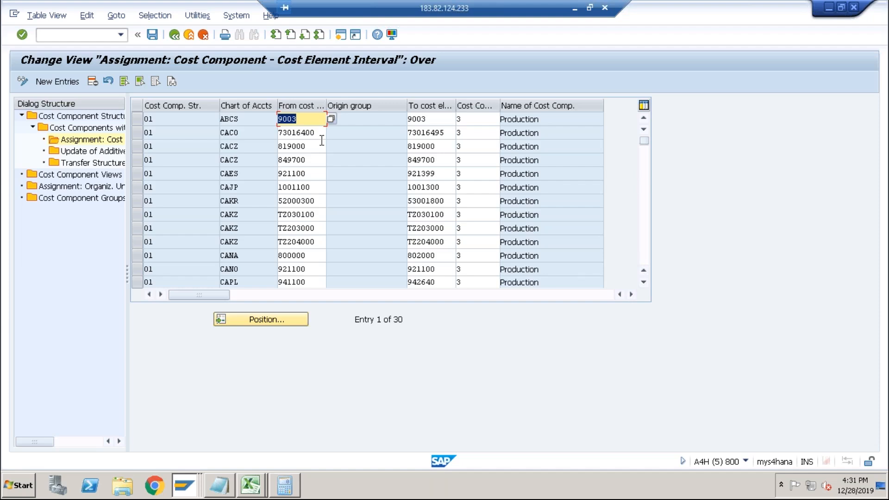
key("alt+Tab")
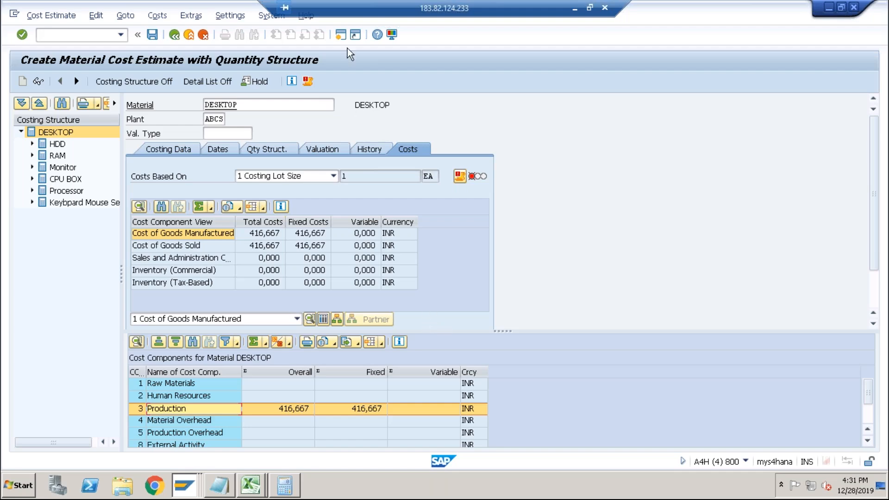
Open a new session with transaction KP26 and execute the activity price planning for cost center and activity type QA.
left_click(341, 35)
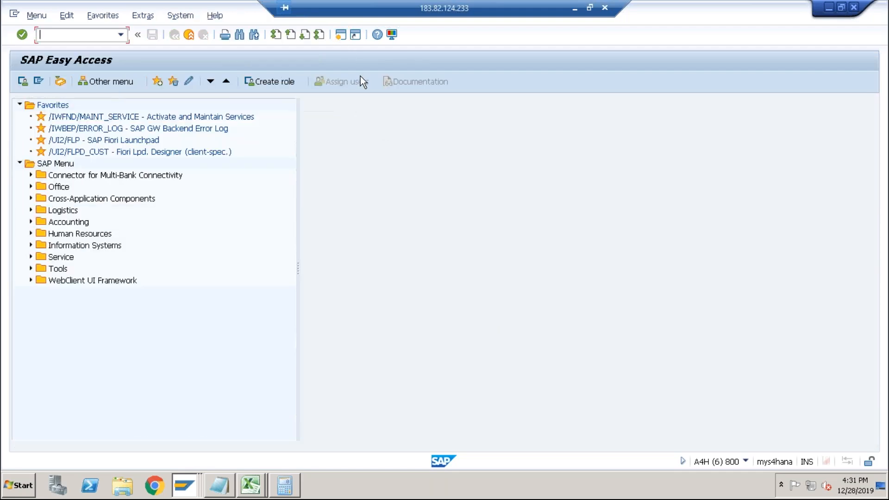
type("kp26")
key("Return")
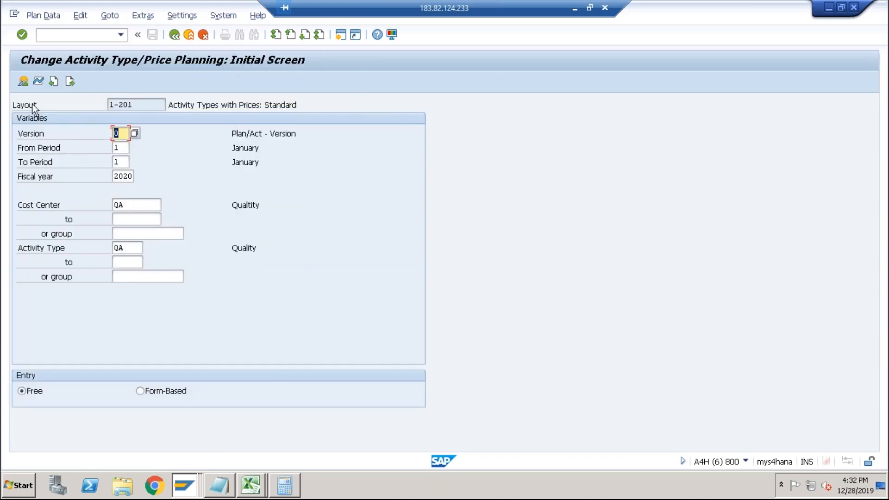
left_click(23, 82)
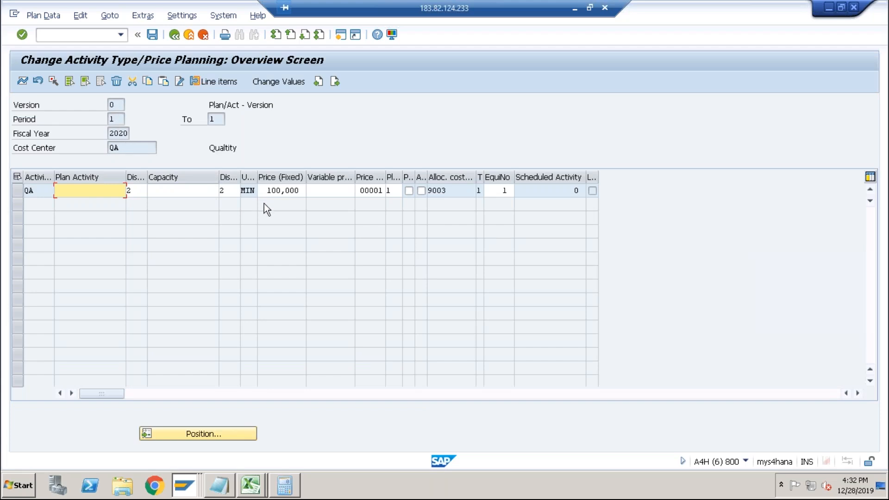
Examine the QA activity type's fixed price in the overview and its period screen, returning to the overview.
left_click(279, 189)
double_click(279, 189)
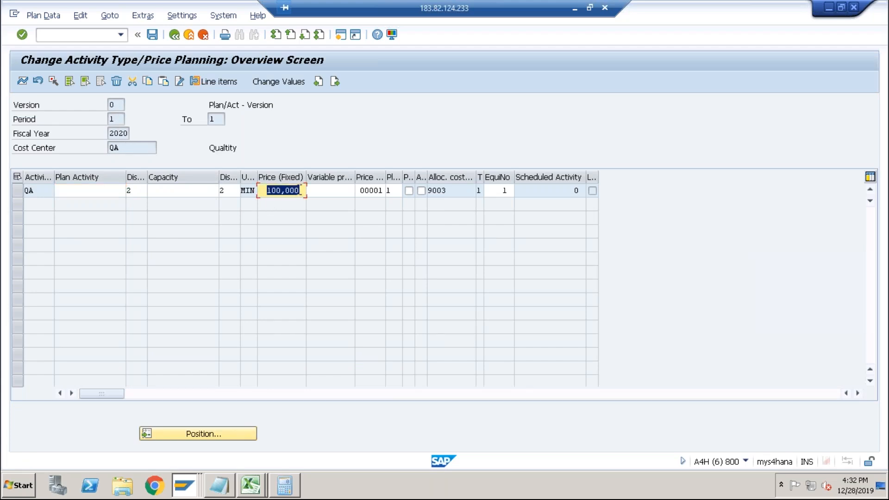
left_click(215, 122)
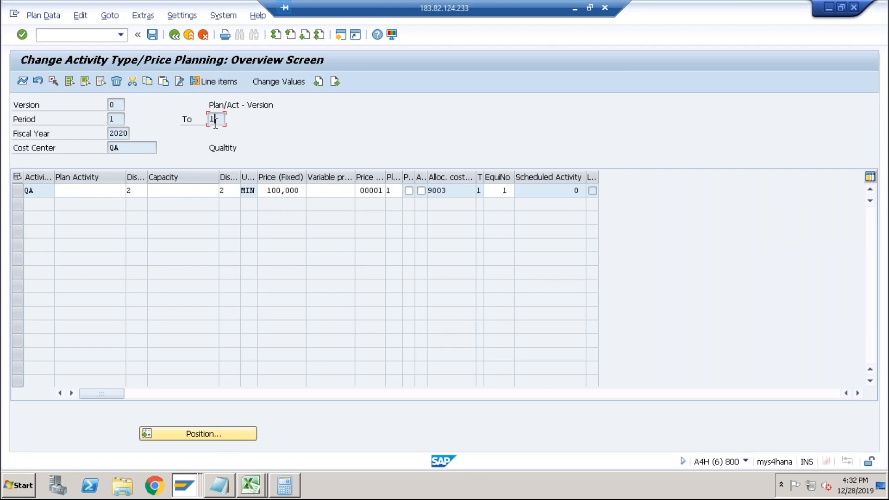
left_click(16, 193)
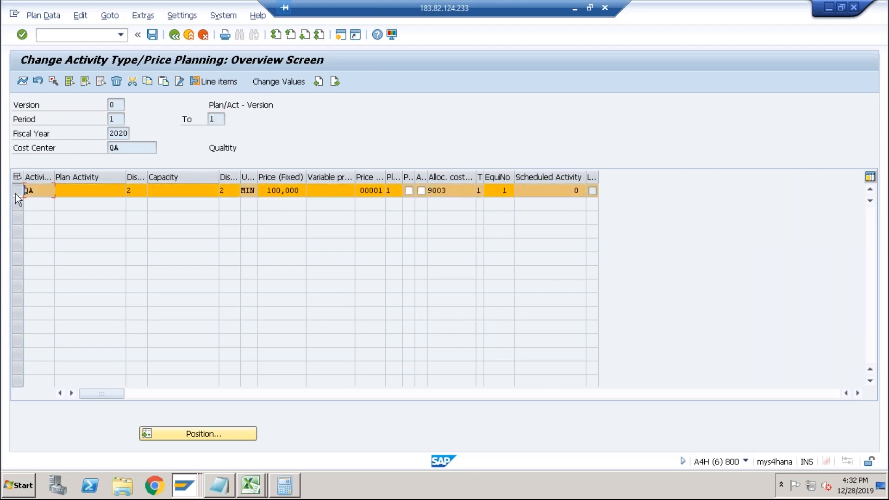
left_click(21, 81)
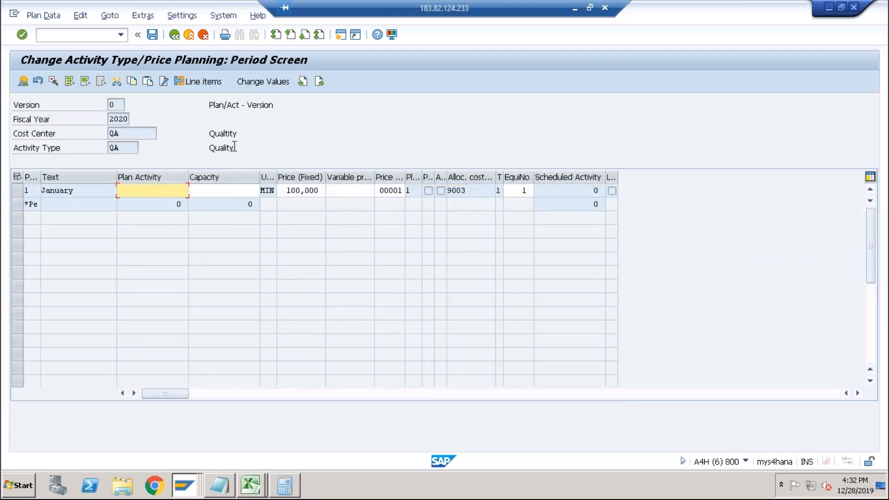
left_click(175, 34)
Highlight the QA activity's fixed price value to examine it more closely.
left_click(301, 190)
left_click_drag(301, 190, 262, 189)
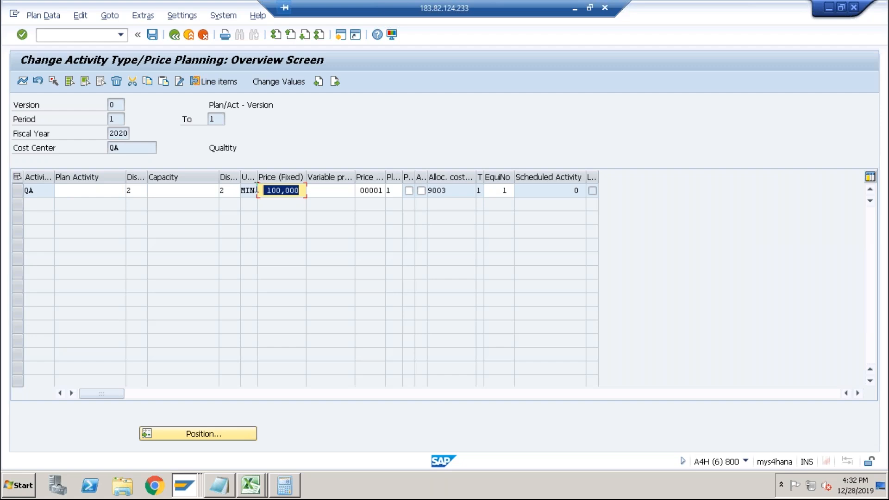
left_click(285, 191)
left_click_drag(300, 190, 264, 204)
left_click(282, 194)
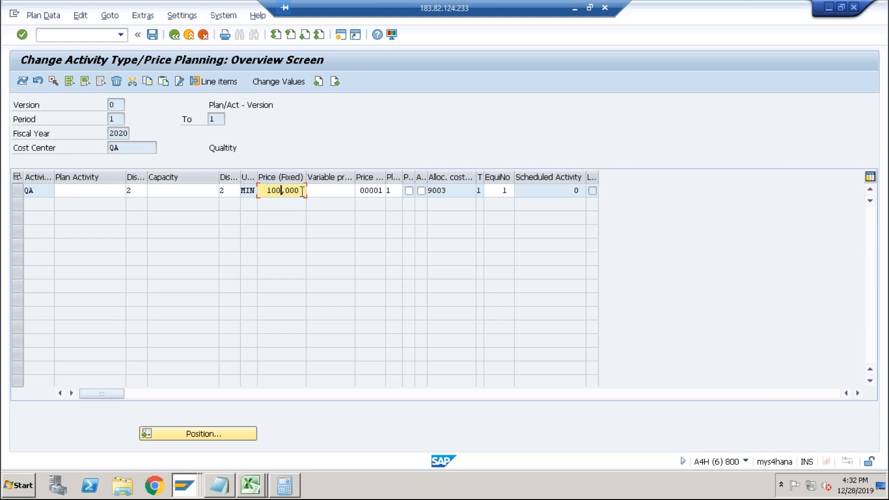
left_click_drag(302, 191, 268, 192)
Switch to the spreadsheet and check the QA routing time and price entries.
key("alt+Tab")
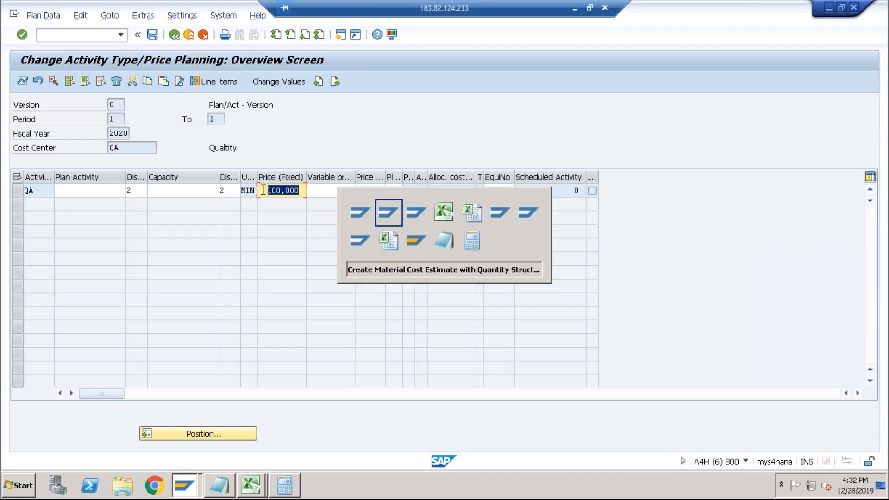
key("alt+Tab")
key("alt+Tab")
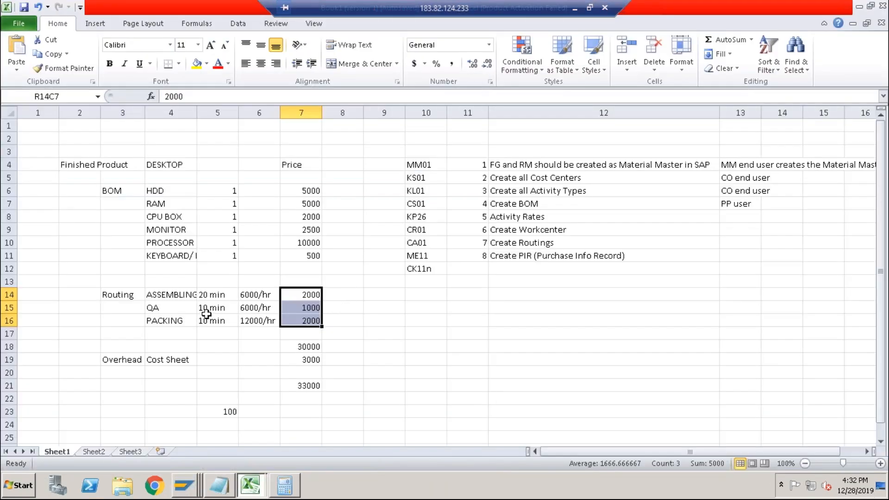
left_click(205, 309)
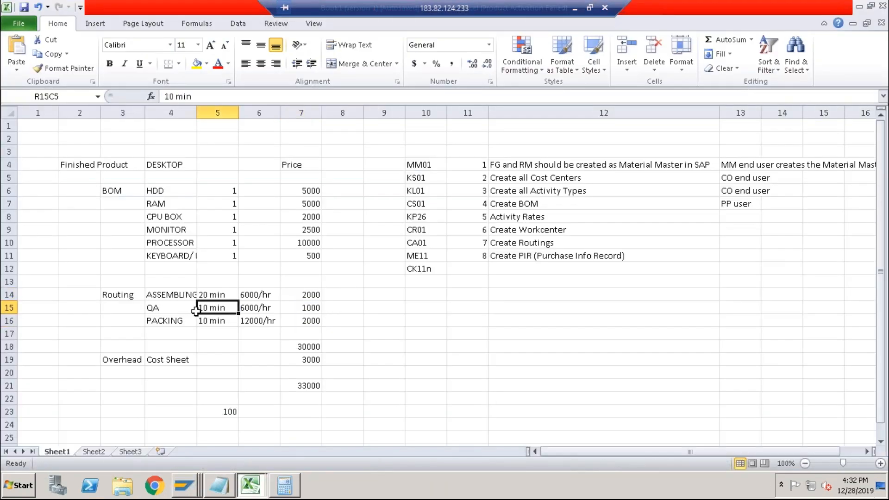
left_click(318, 309)
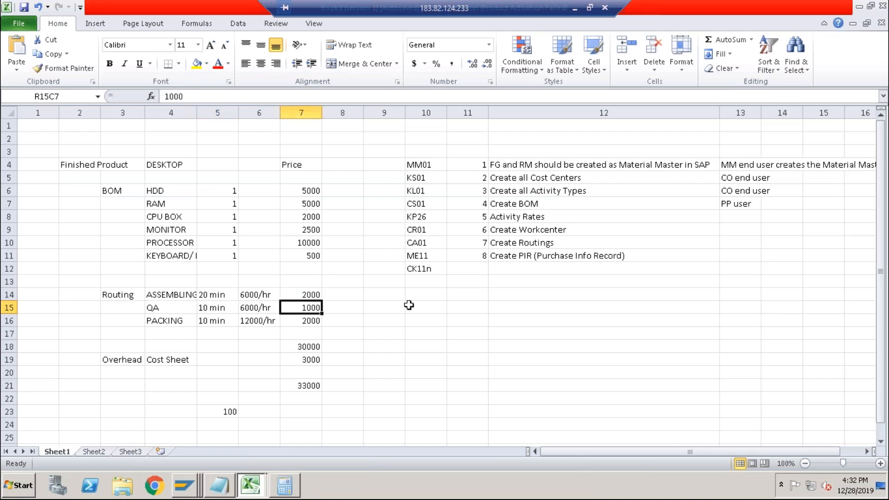
Switch back to the DESKTOP cost estimate and examine the Cost of Goods Manufactured fixed costs.
key("alt+Tab")
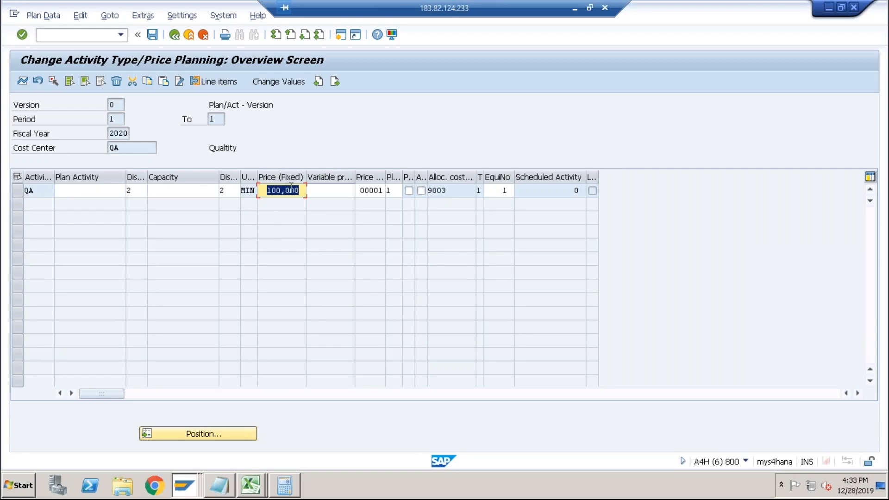
key("alt+Tab")
key("alt+Tab")
key("alt+Tab")
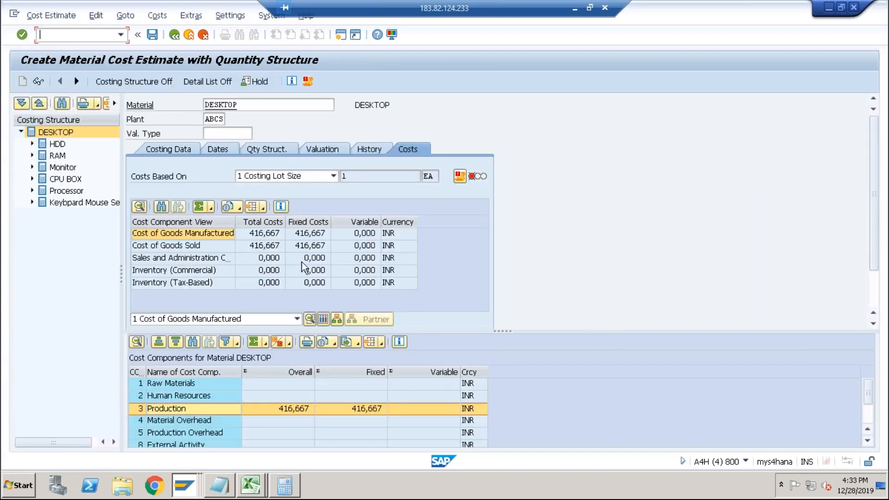
left_click(310, 235)
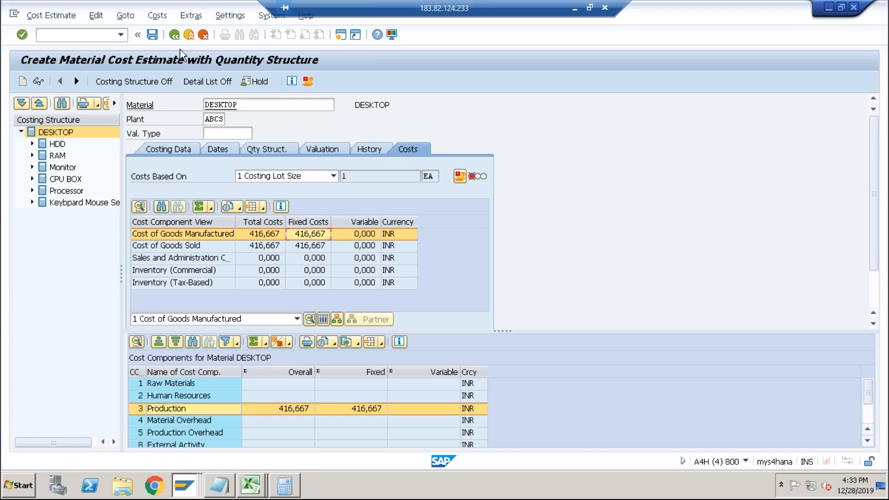
Leave the DESKTOP cost estimate, saving the data on exit.
left_click(175, 36)
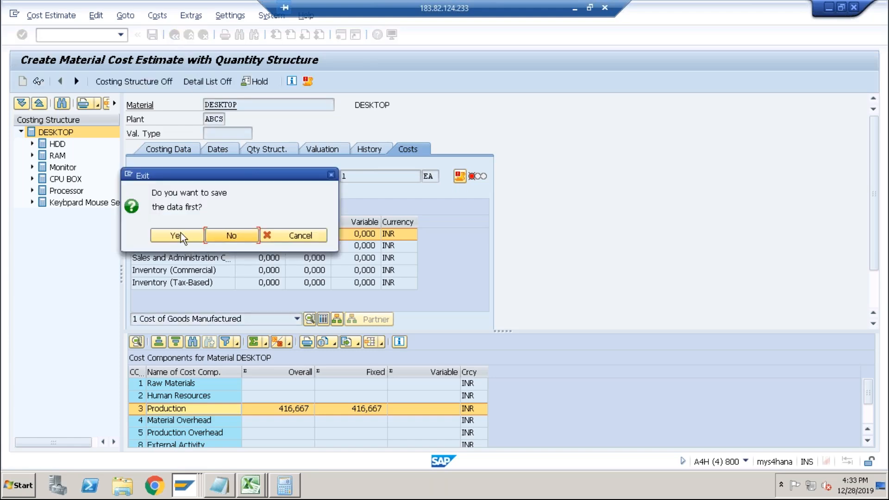
left_click(180, 233)
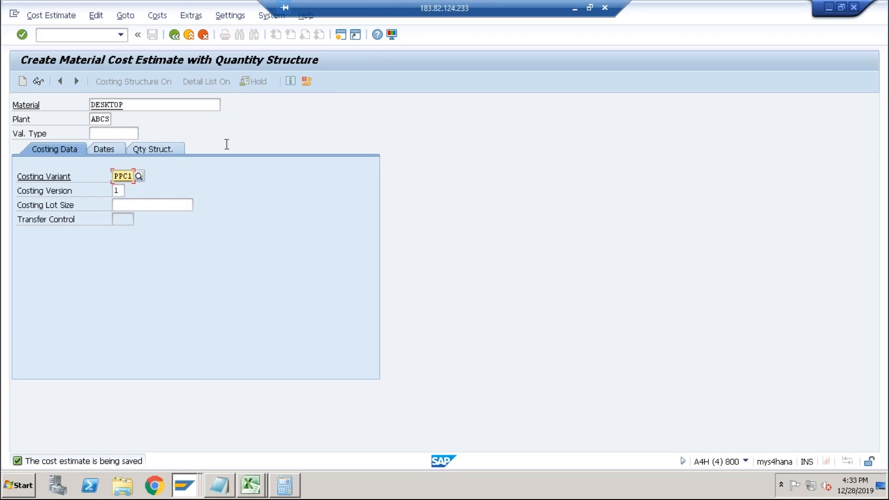
Try to open an additional GUI session.
left_click(340, 35)
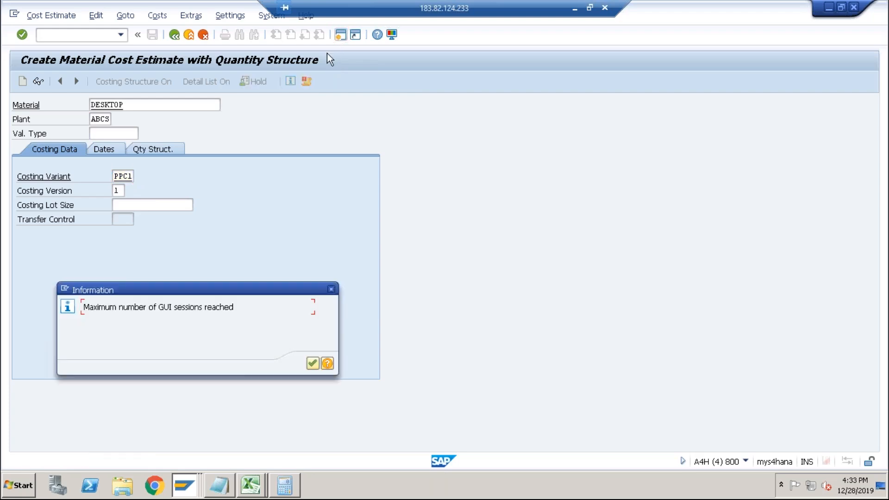
left_click(312, 363)
Switch to the cost element assignment window and back out to the IMG structure.
key("alt+Tab")
key("alt+Tab")
key("alt+Tab")
key("alt+Tab")
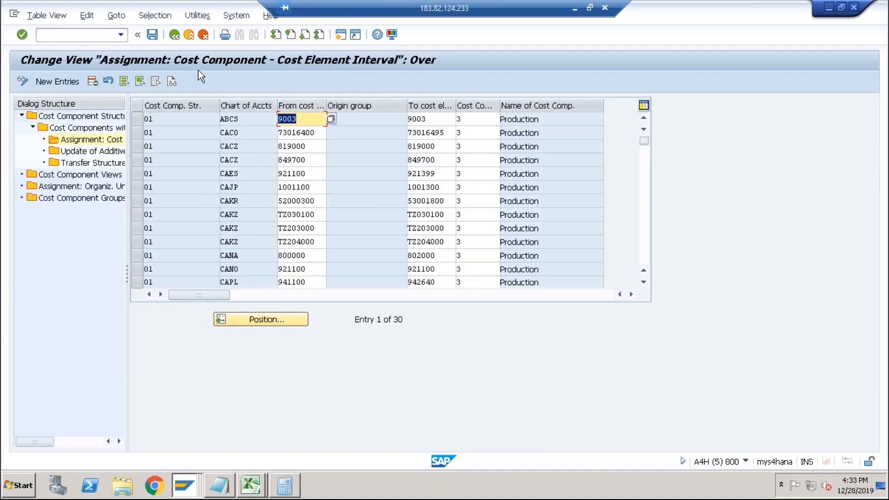
left_click(175, 35)
left_click(175, 34)
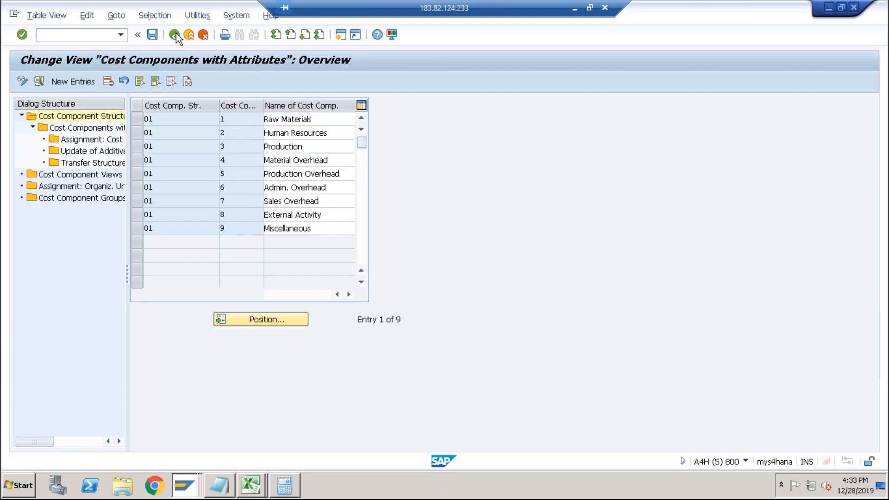
left_click(175, 34)
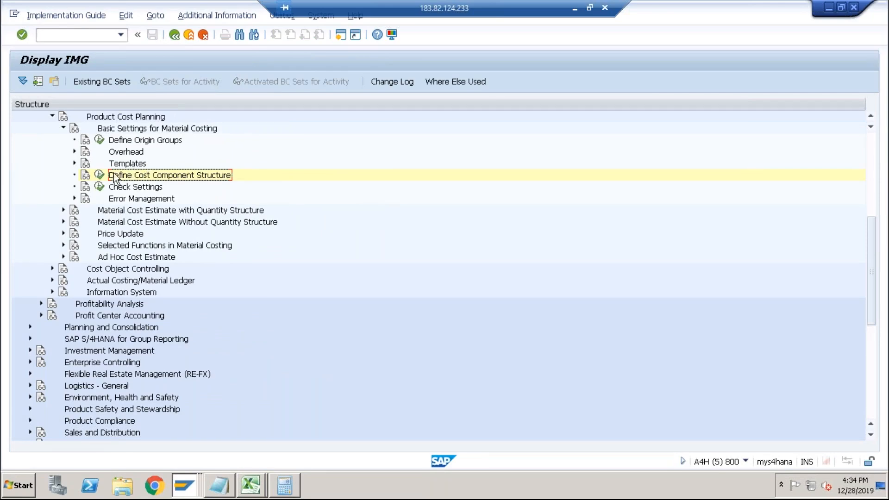
Open Define Costing Variants under Material Cost Estimate with Quantity Structure and check its transaction code.
left_click(64, 128)
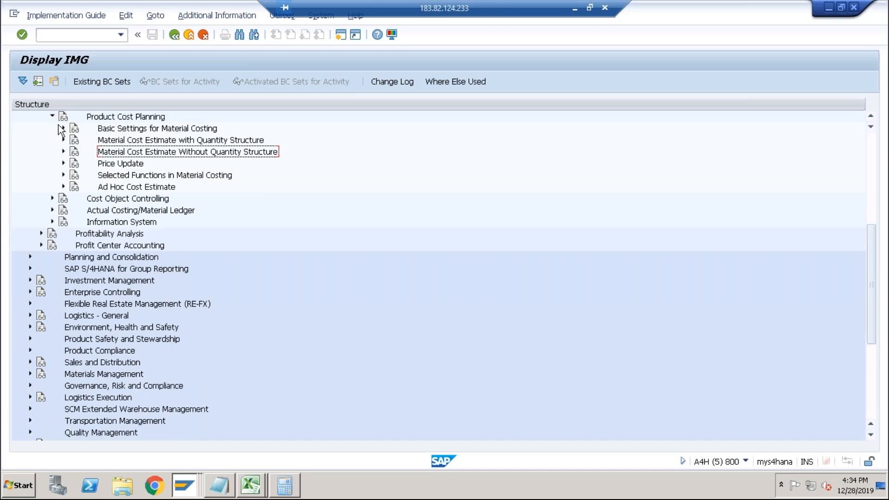
left_click(52, 118)
scroll(74, 176, "up", 1)
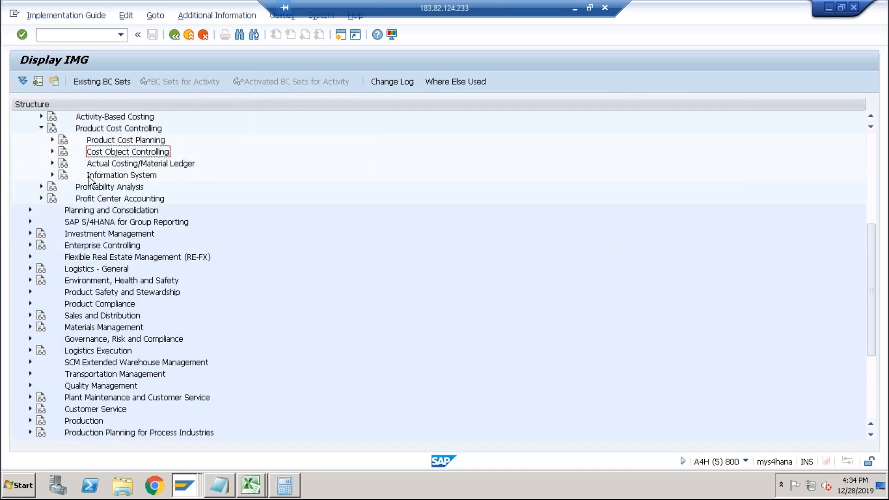
left_click(52, 140)
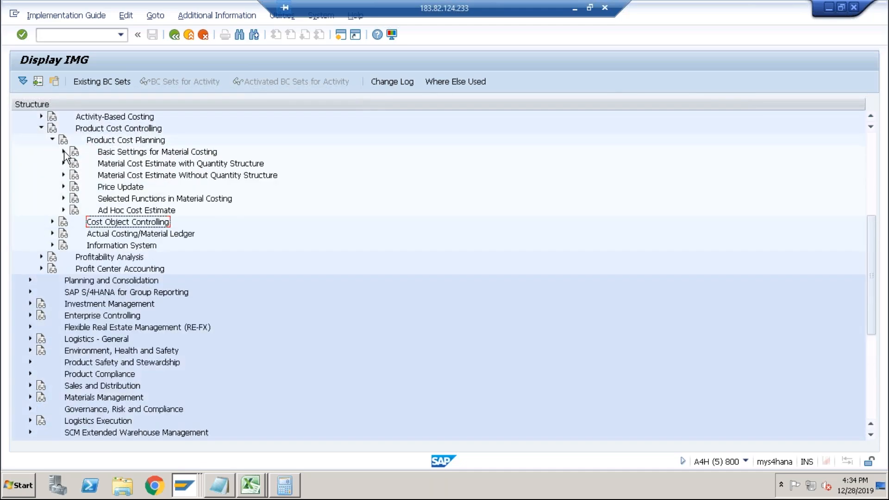
left_click(64, 151)
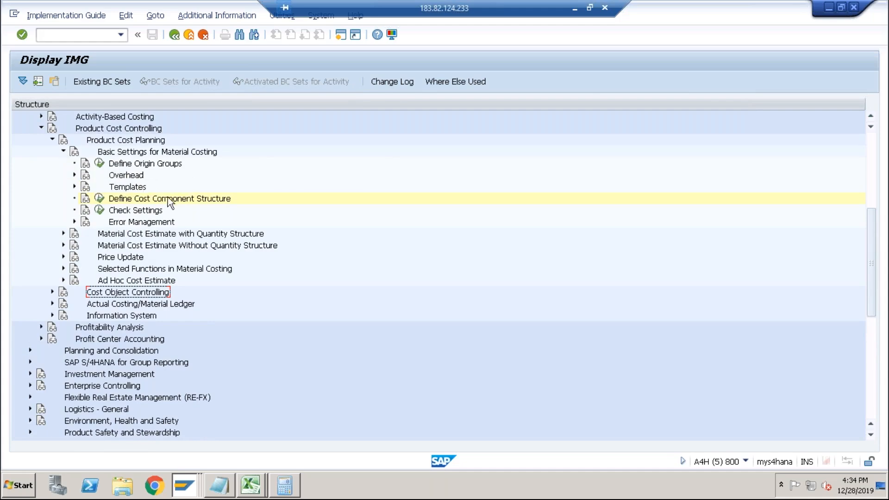
left_click(63, 152)
left_click(63, 163)
left_click(139, 175)
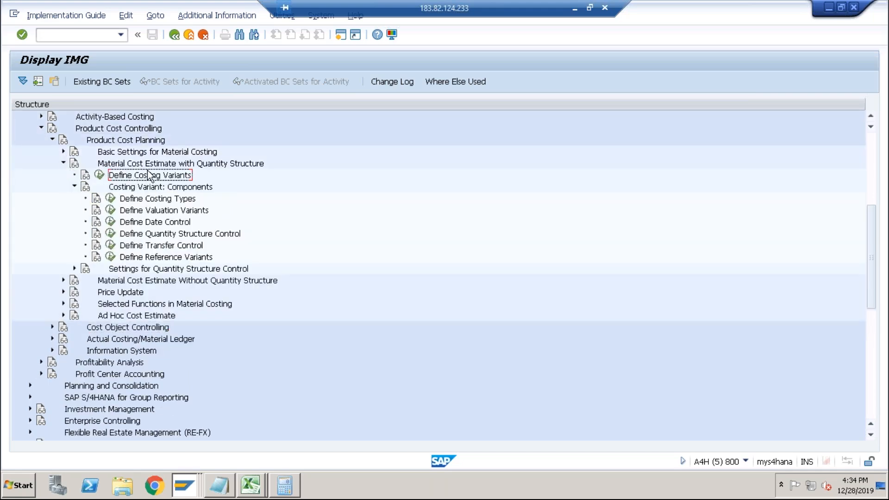
left_click(99, 175)
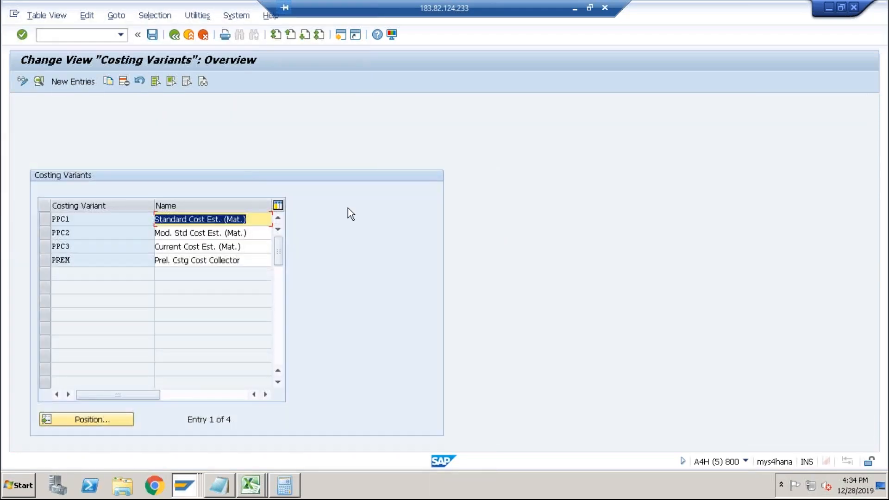
left_click(746, 461)
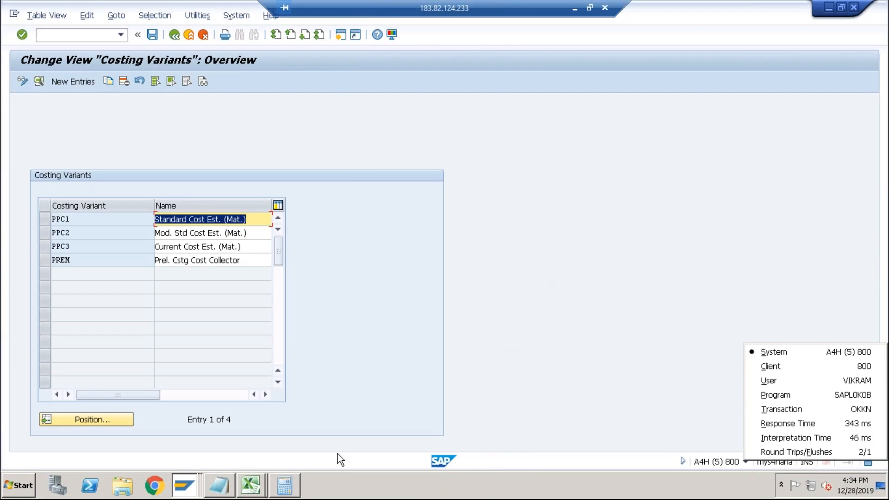
Switch to the spreadsheet and enter Costing Variant as a new description in row 13.
left_click(258, 487)
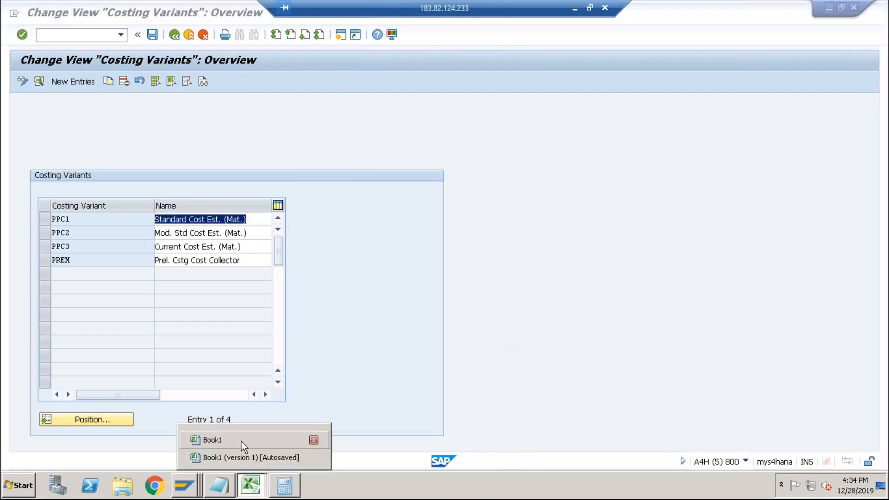
left_click(239, 458)
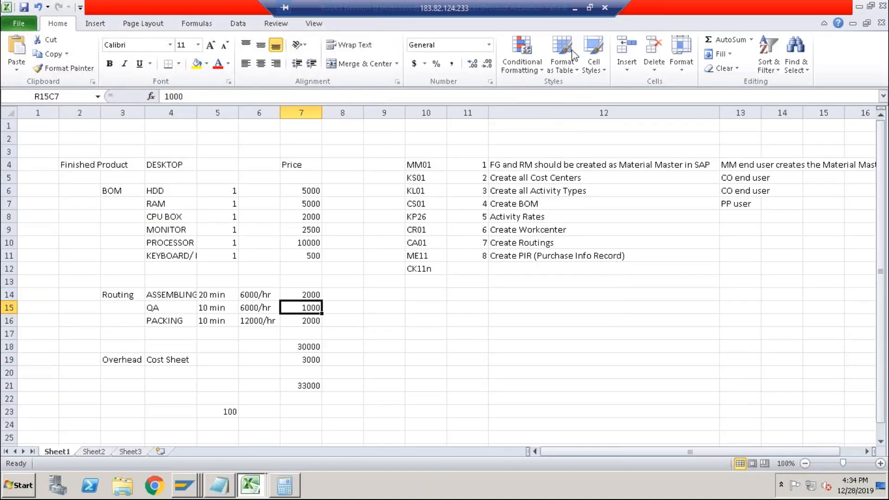
left_click(413, 281)
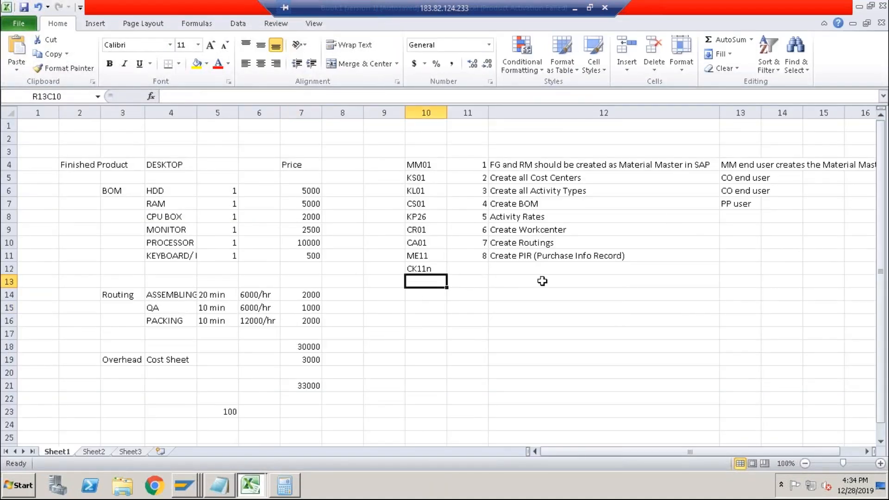
left_click(519, 282)
type("Cos")
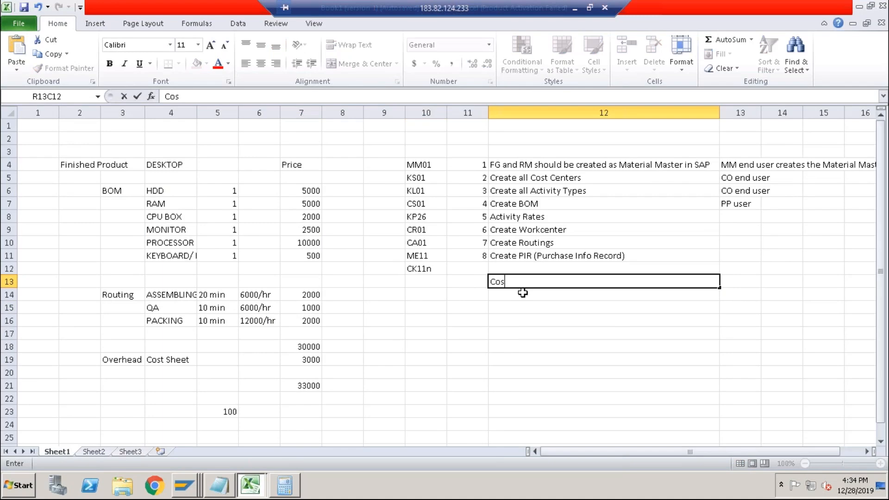
type("ting Variant")
key("Return")
Enter OKKN as the transaction code beside the Costing Variant description.
key("Up")
key("Left")
key("Left")
type("OKKN")
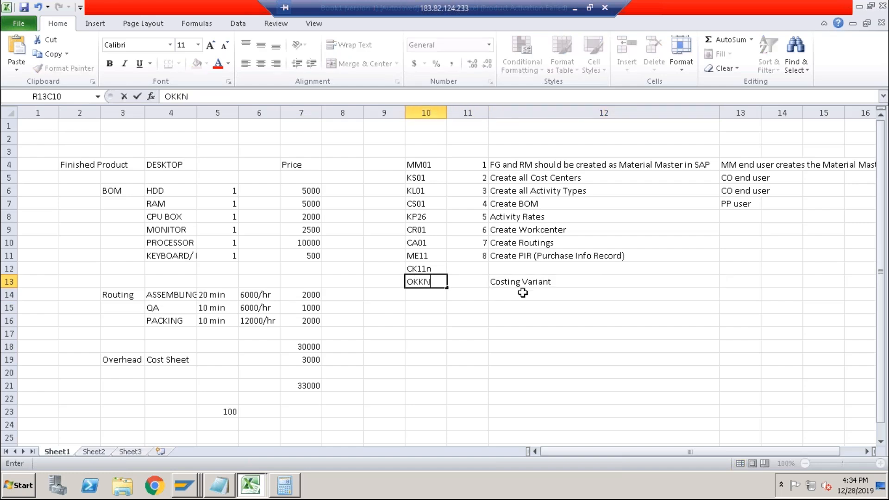
Add Determine Cost of Product as the description for CK11n.
key("Up")
key("Right")
key("Right")
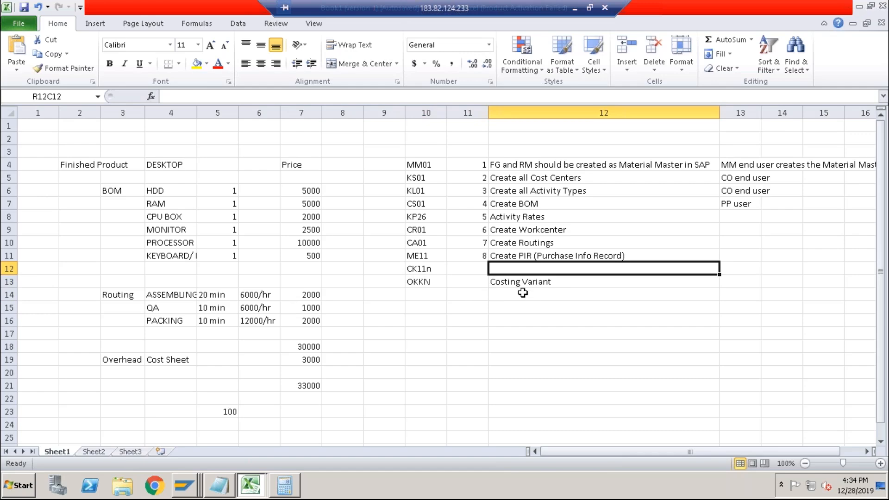
type("Determine Cost")
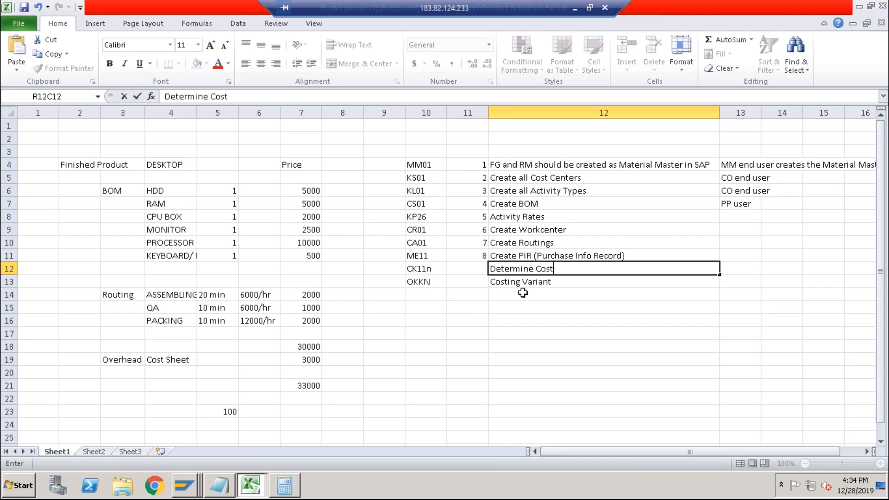
type(" of Product")
key("Return")
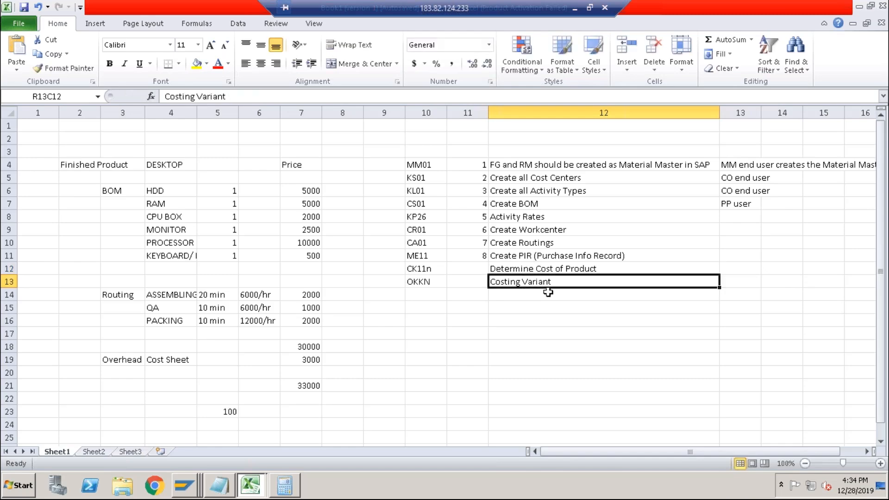
Move the OKKN Costing Variant row down to row 14.
left_click_drag(415, 282, 502, 283)
key("ctrl+c")
left_click(419, 296)
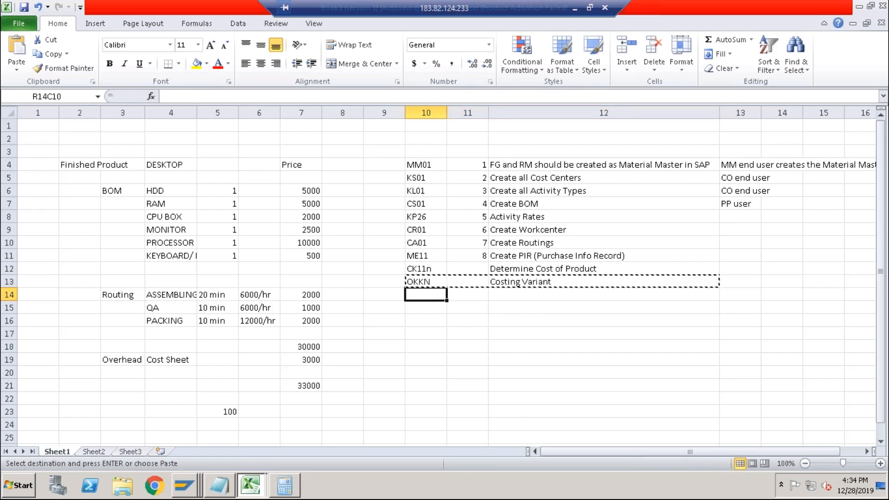
key("Return")
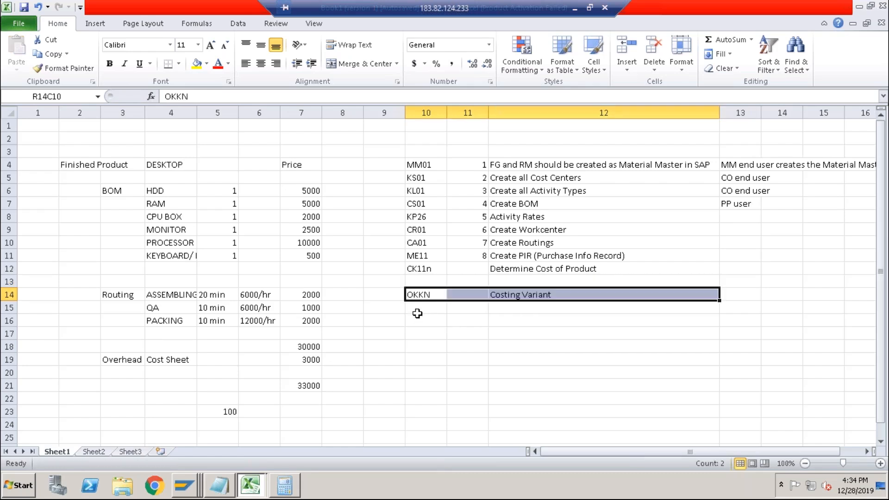
Return to the IMG, open Define Cost Component Structure and check its transaction code.
key("alt+Tab")
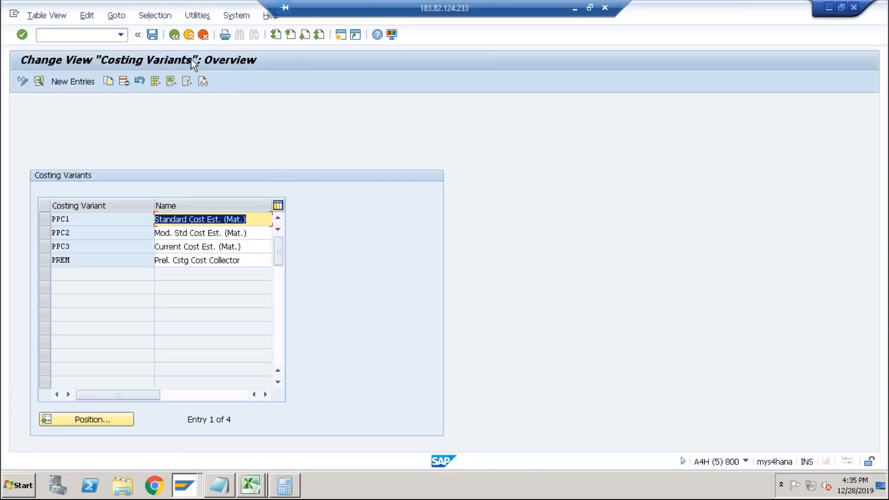
left_click(178, 37)
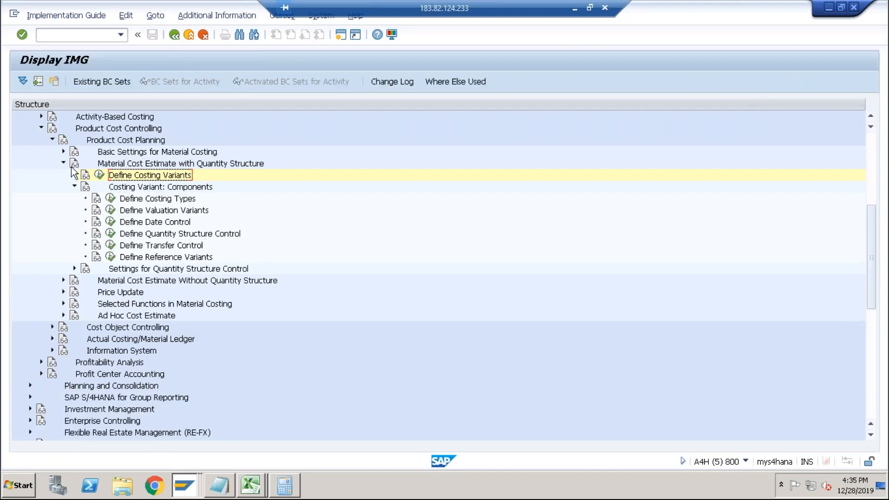
left_click(64, 151)
left_click(100, 198)
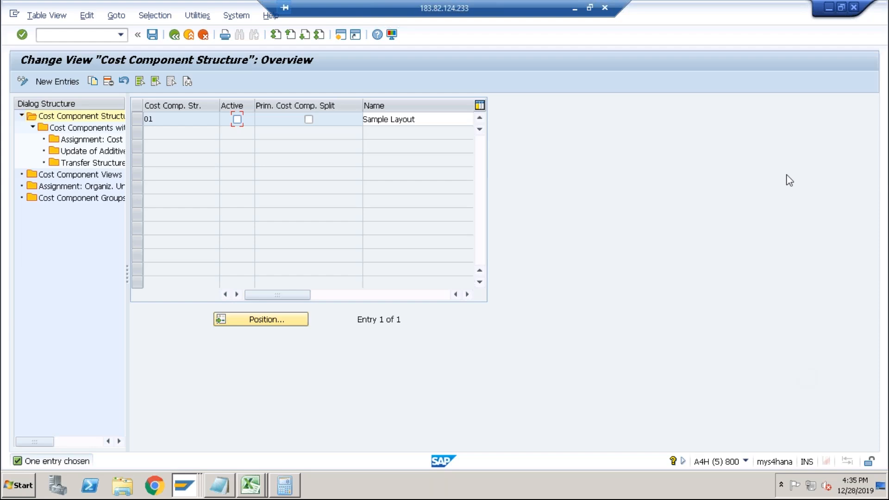
left_click(744, 461)
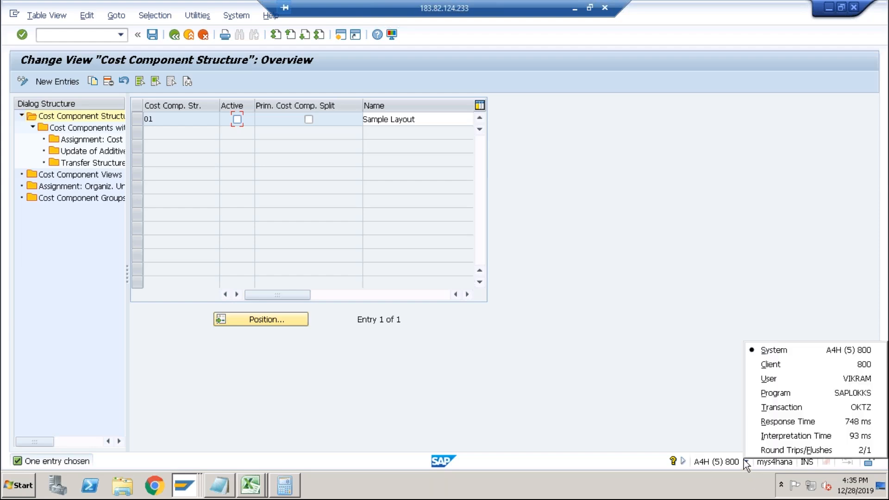
Switch to the spreadsheet and enter OKTZ in the empty row 13.
key("alt+Tab")
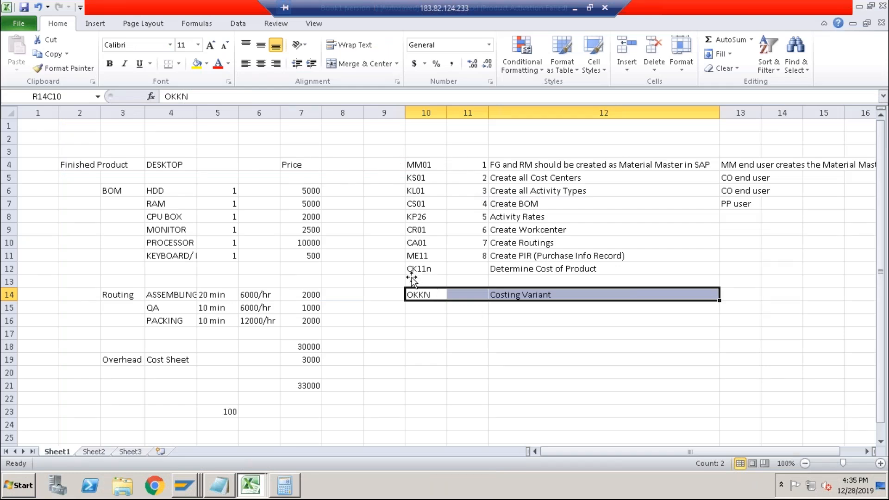
left_click(430, 280)
type("OKTZ")
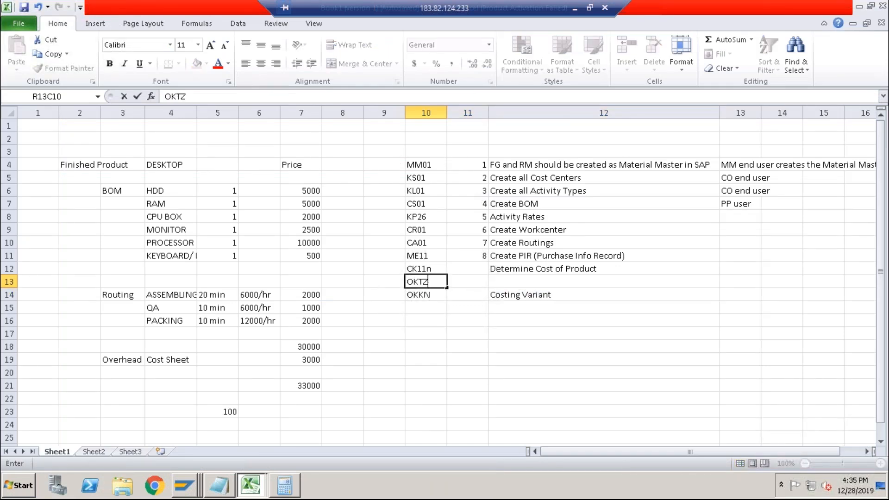
Describe OKTZ as Cost Component Structure.
key("Up")
key("Right")
key("Down")
key("Right")
type("Cost")
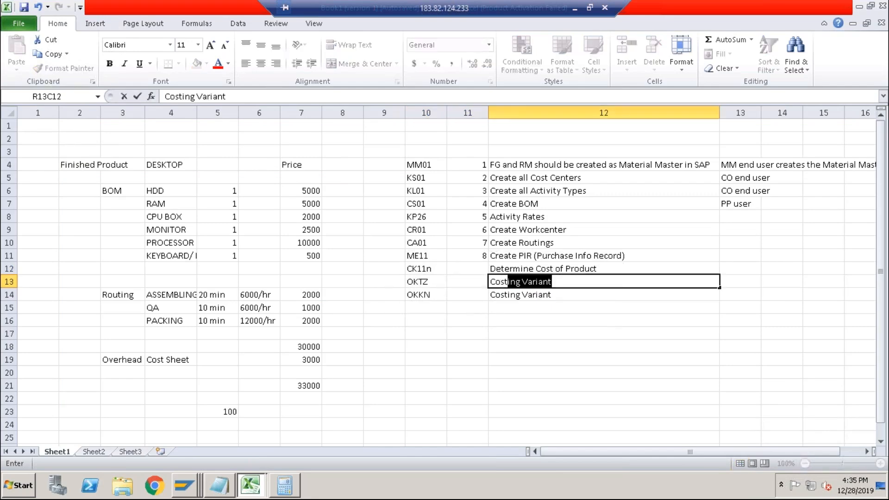
type(" Component")
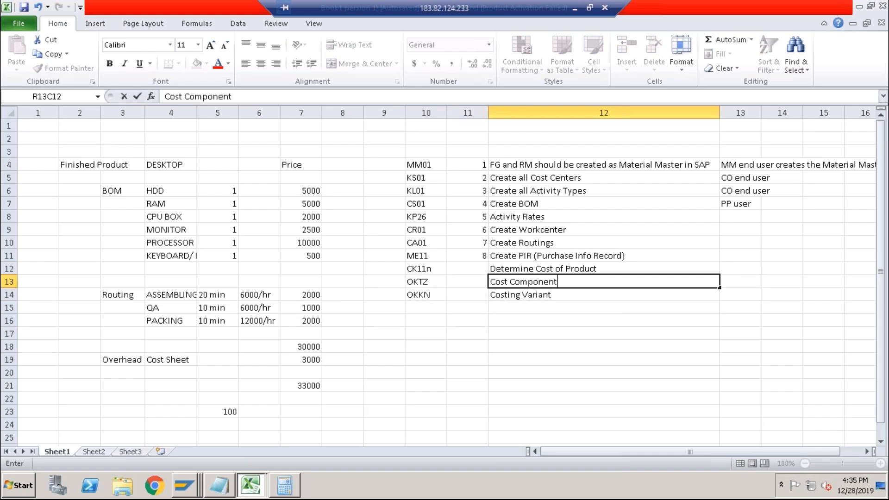
type(" Structure")
key("Return")
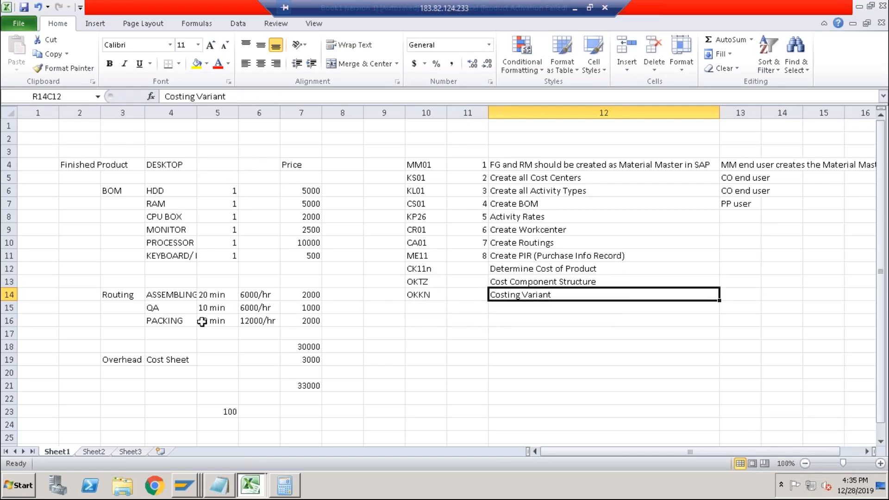
Switch to the Cost Component Structure window and go back to the IMG structure.
key("alt+Tab")
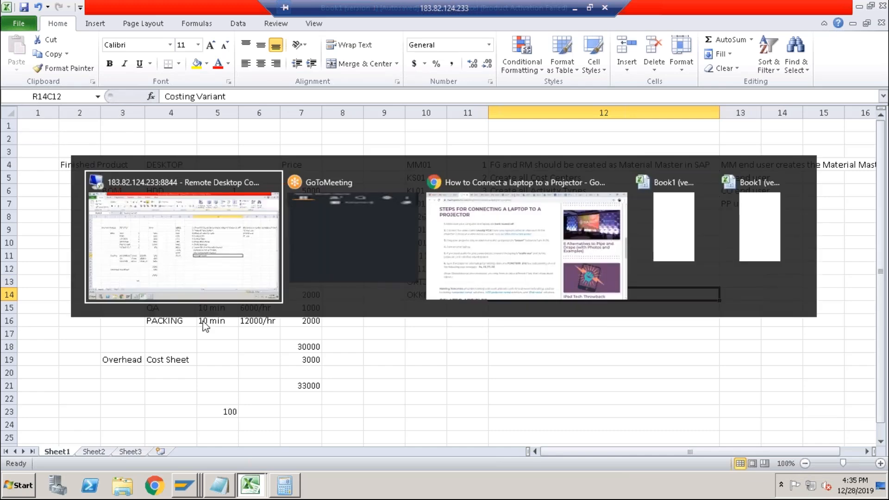
right_click(185, 486)
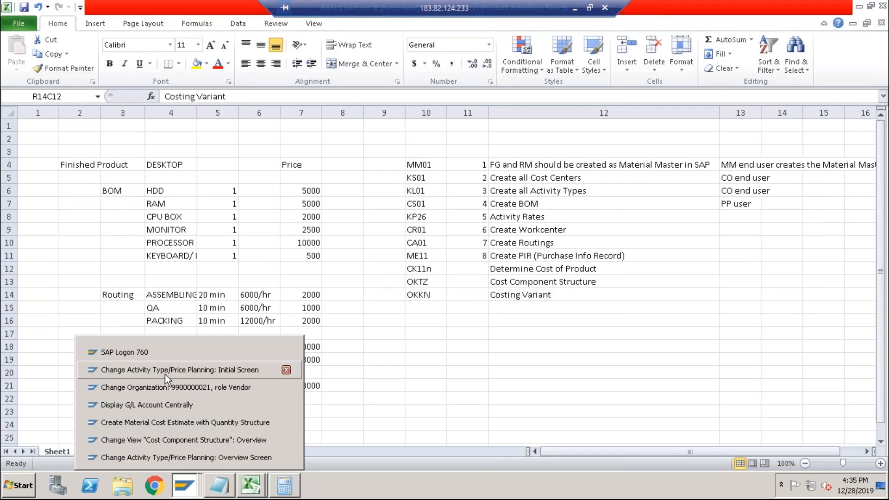
left_click(166, 442)
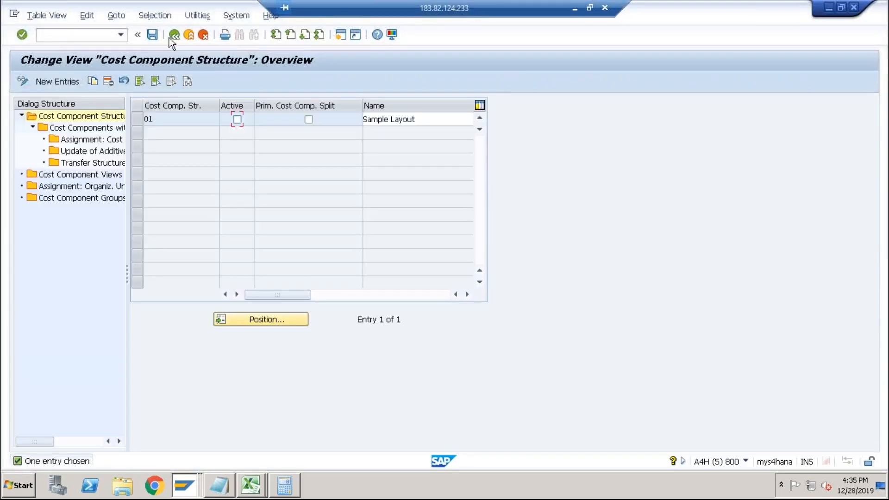
left_click(174, 35)
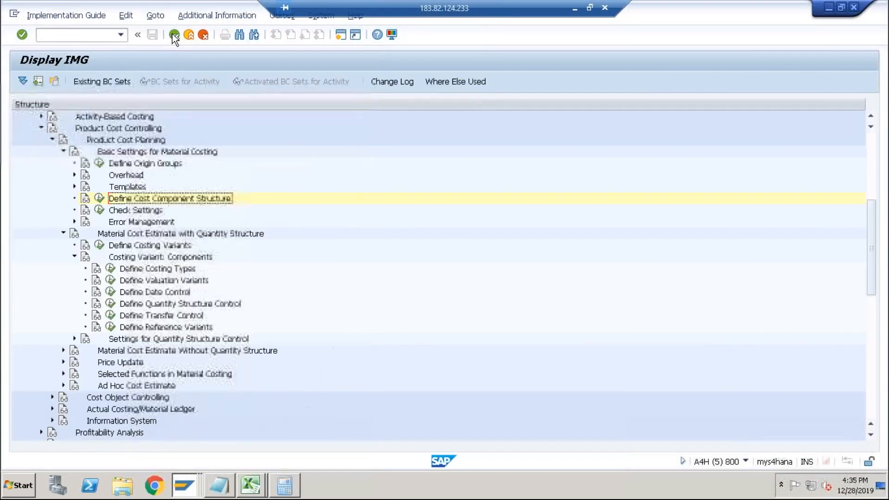
Open costing variant PPC1 and review the activity type price strategy of its valuation variant 001.
left_click(63, 151)
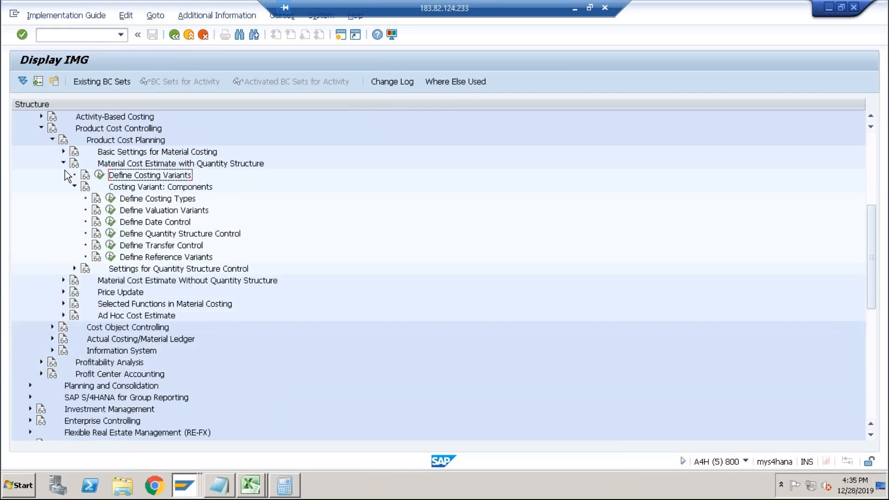
left_click(99, 175)
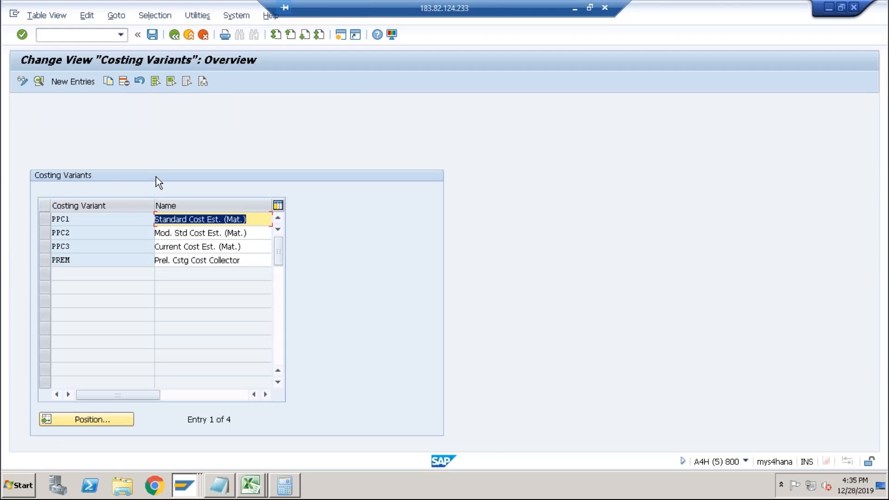
double_click(118, 219)
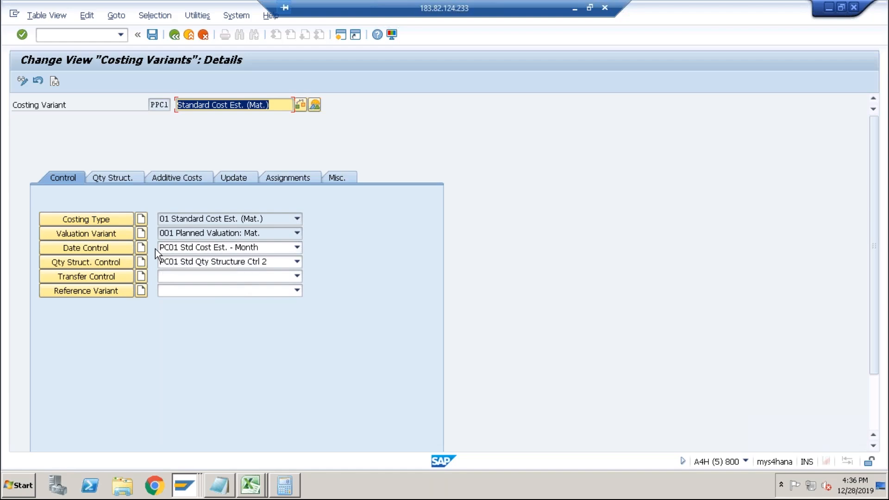
left_click(109, 235)
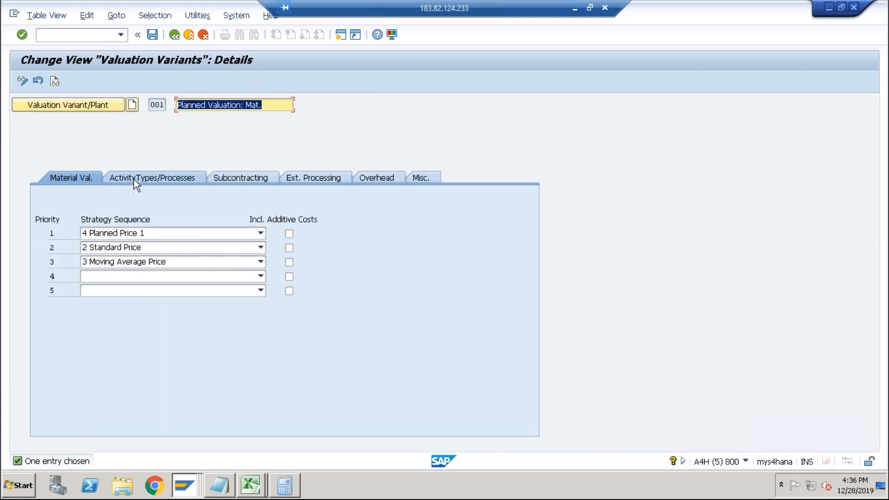
left_click(159, 179)
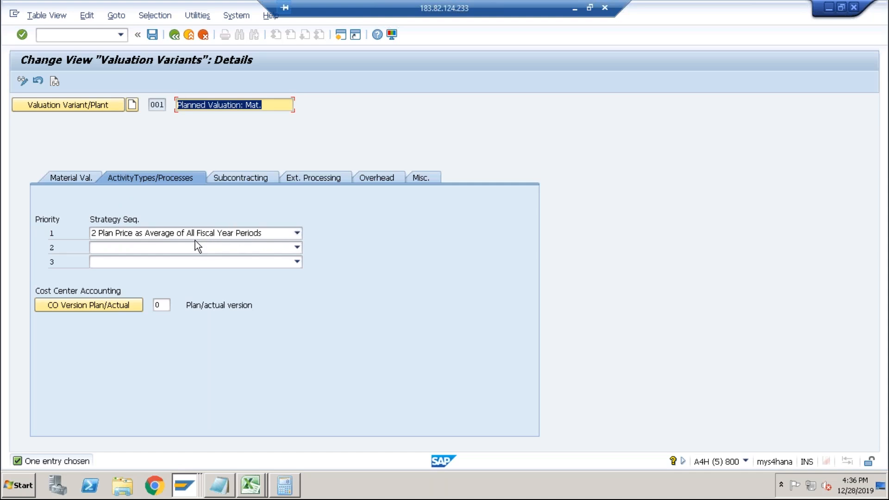
left_click(267, 233)
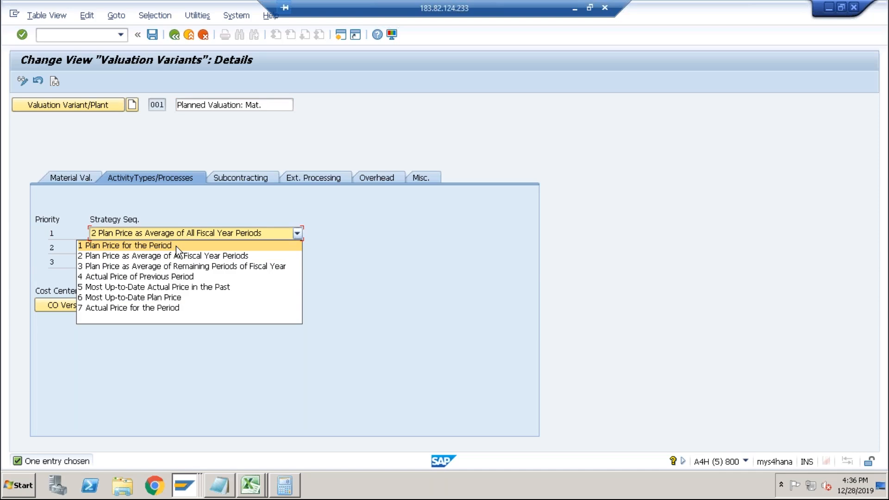
left_click(182, 198)
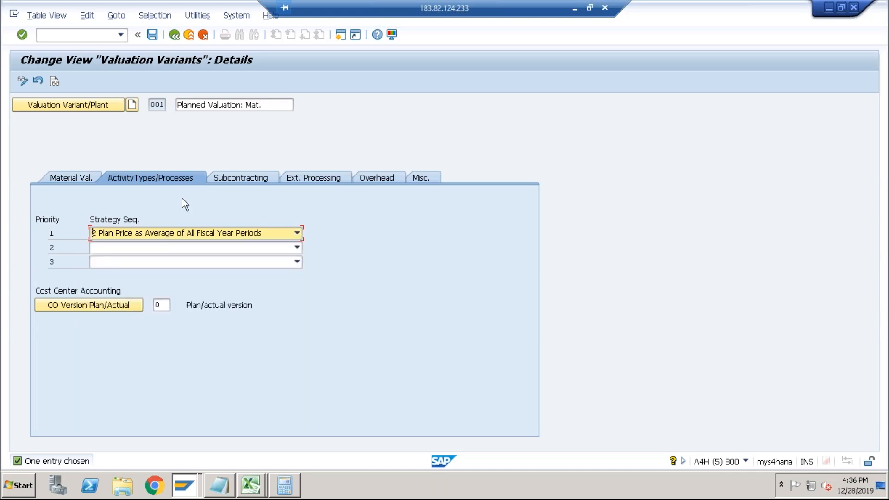
left_click(178, 35)
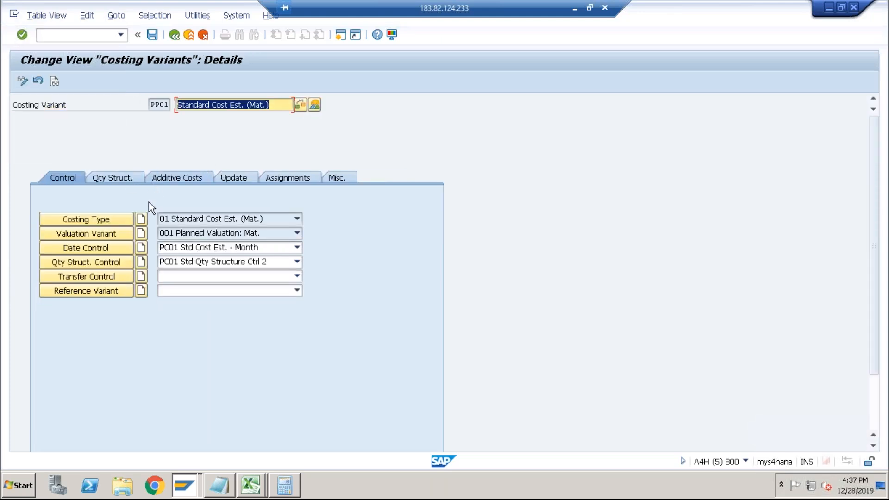
Set valuation variant 001's first activity type strategy to 1 Plan Price for the Period and save it to the customizing request.
left_click(105, 234)
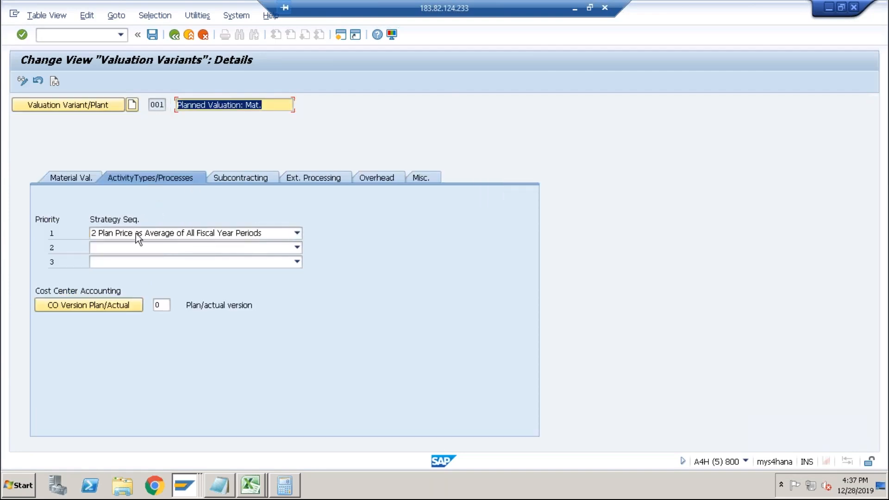
left_click(167, 235)
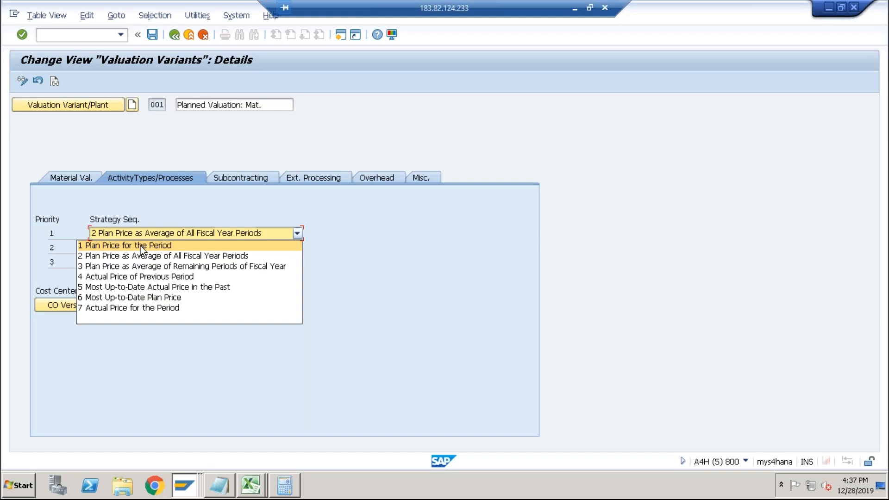
left_click(155, 207)
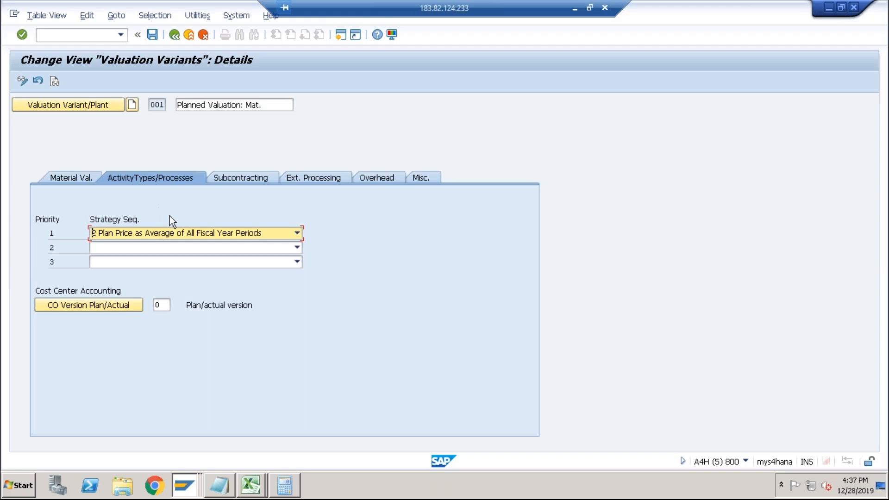
left_click(289, 233)
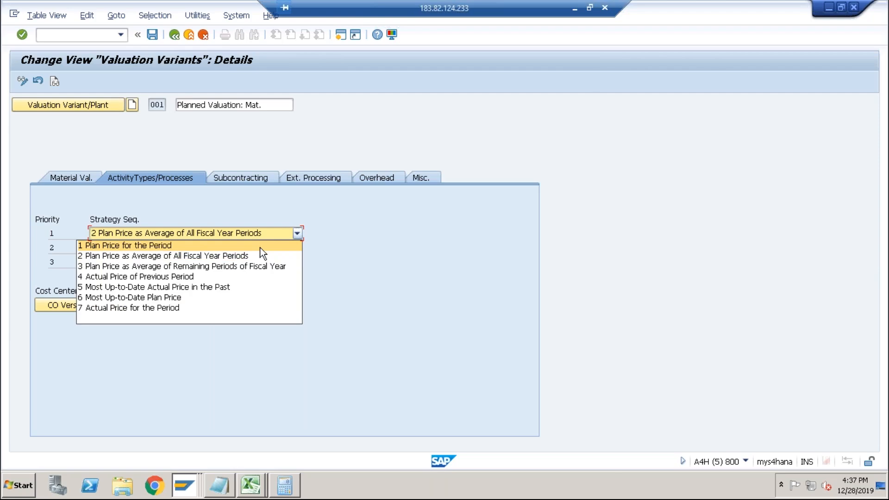
left_click(263, 246)
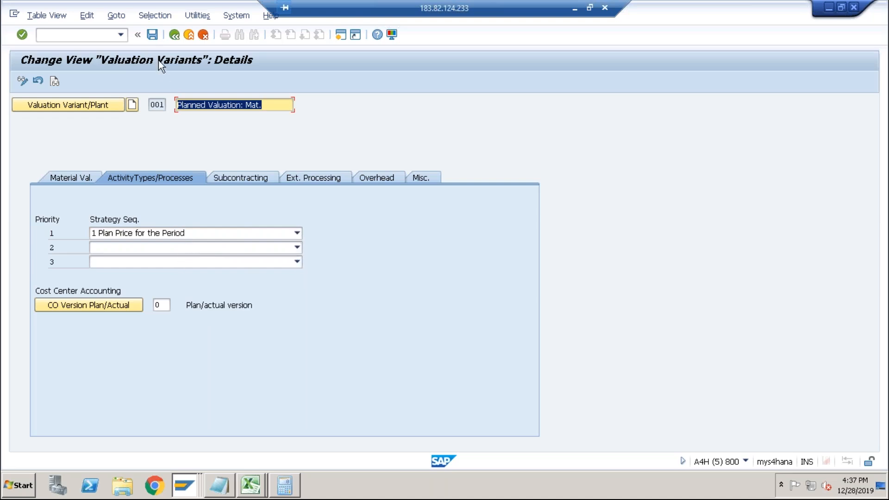
left_click(152, 34)
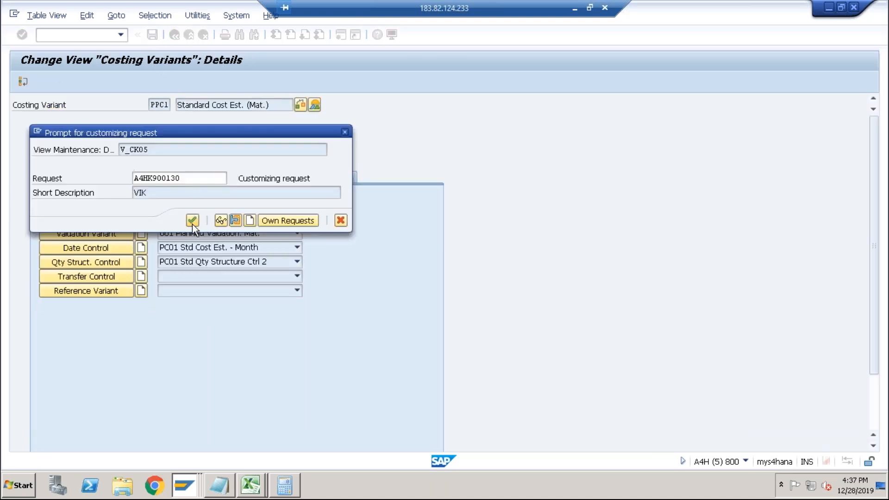
left_click(193, 220)
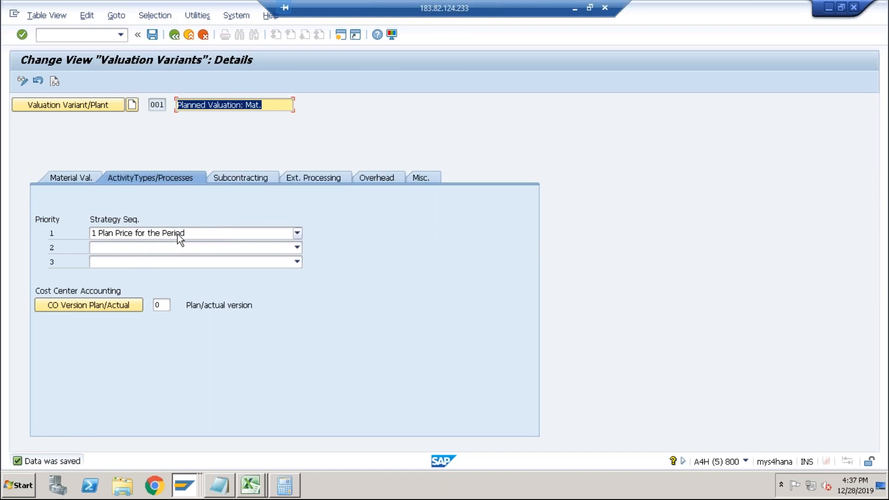
Switch to the cost estimate window and recalculate the estimate for DESKTOP in plant ABCS.
key("alt+Tab")
key("alt+Tab")
key("alt+Tab")
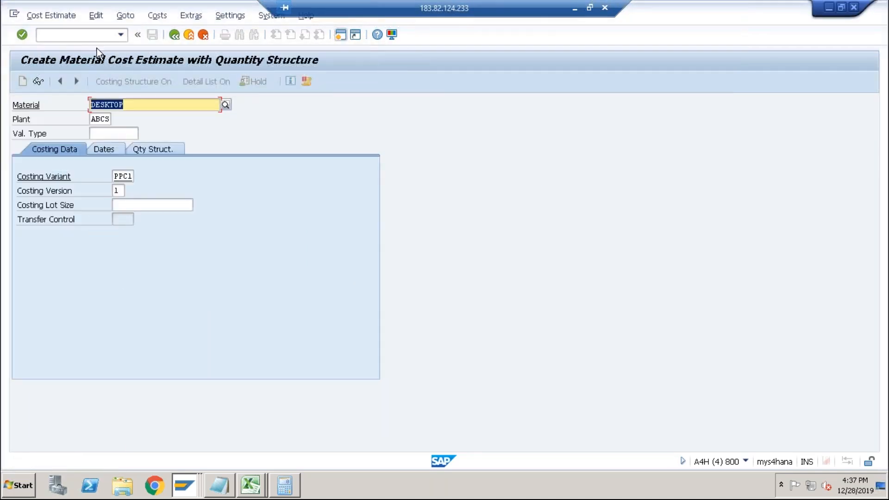
key("Return")
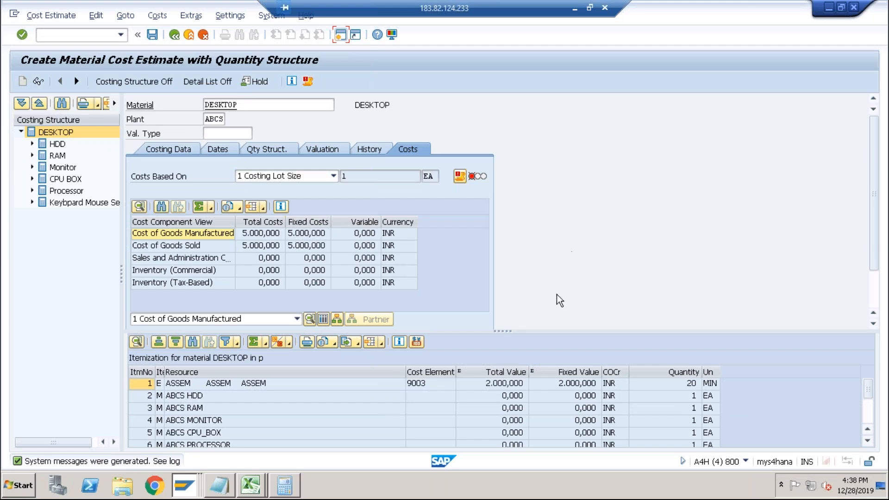
Review the itemization lines of the DESKTOP cost estimate.
left_click(243, 386)
left_click(491, 384)
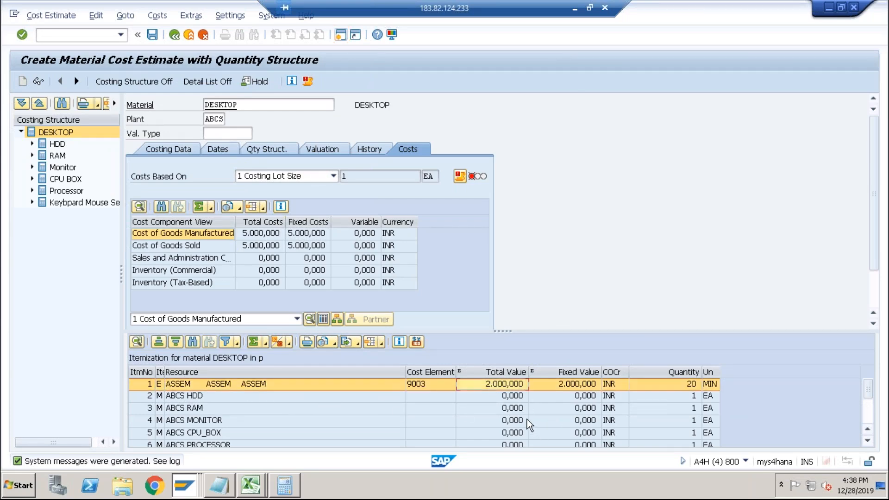
scroll(867, 419, "down", 2)
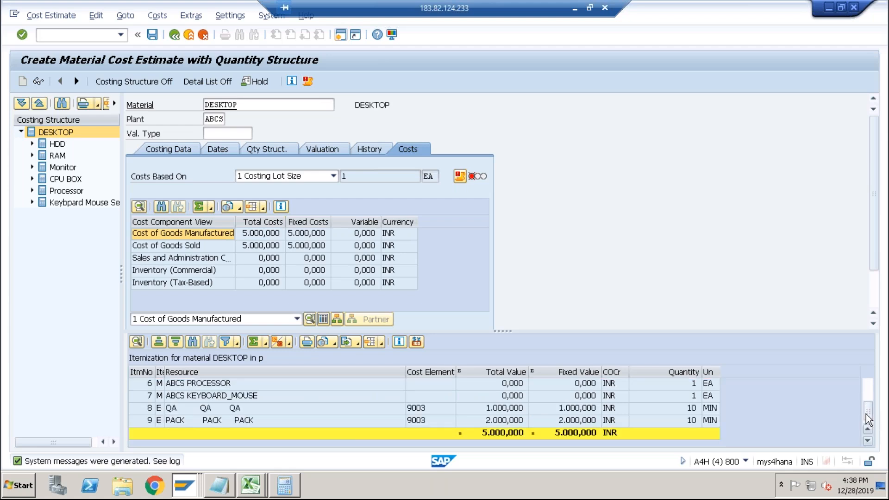
left_click(559, 413)
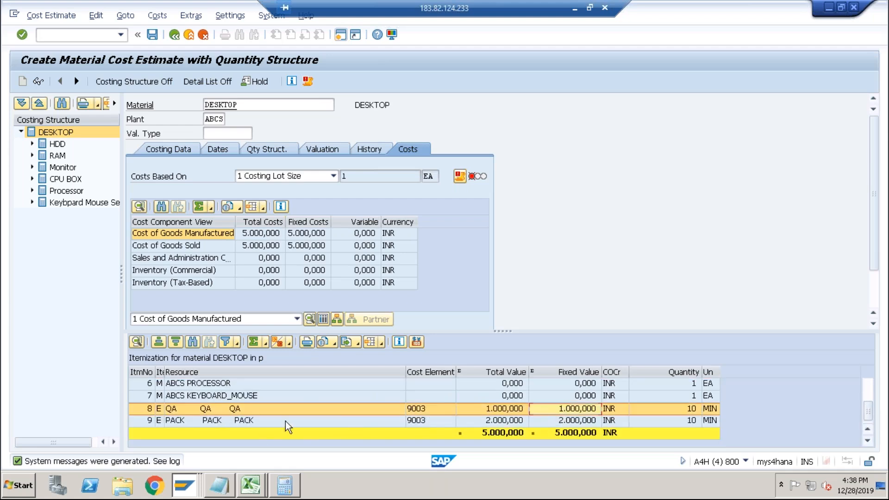
left_click(590, 421)
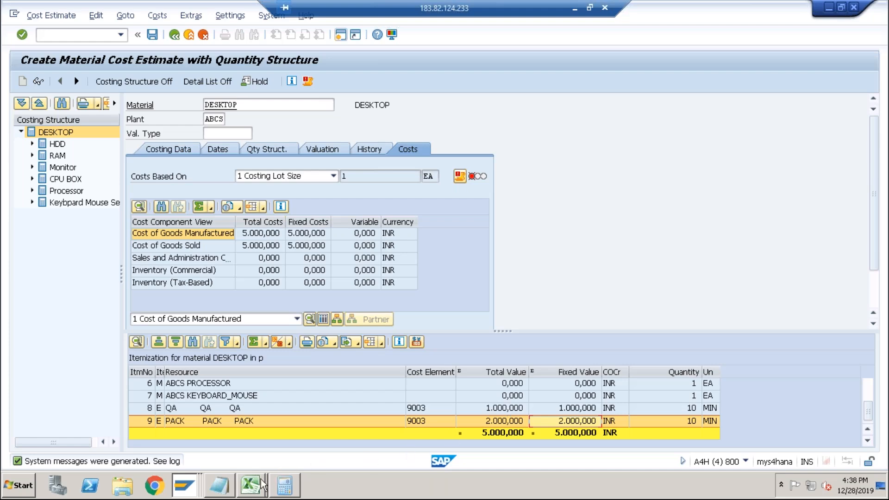
Switch to the spreadsheet and review the numbered list of transactions.
left_click(242, 492)
left_click(250, 458)
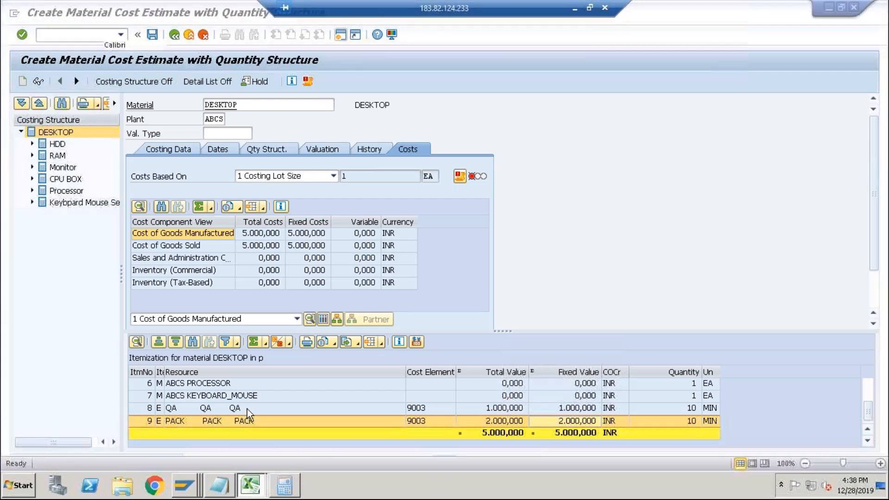
left_click(158, 298)
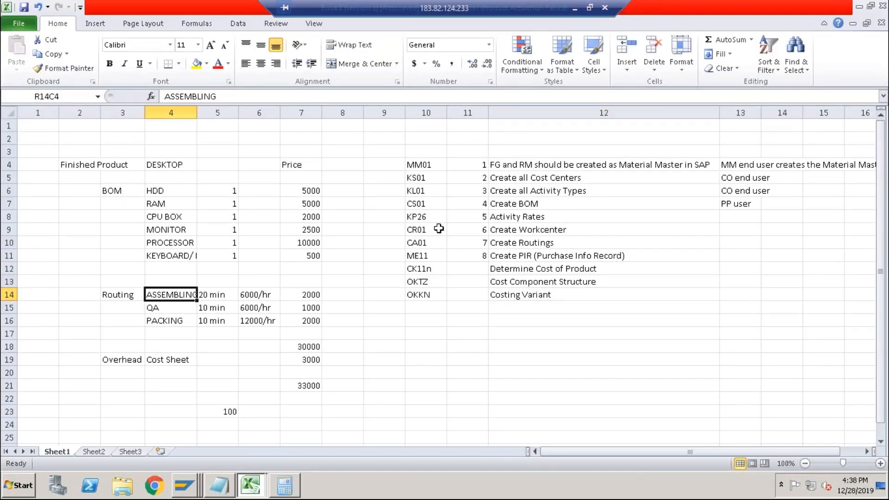
left_click(463, 178)
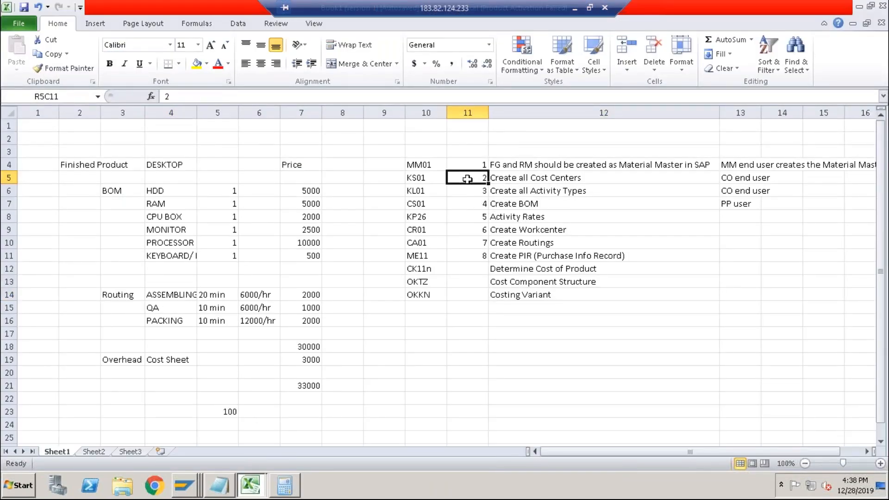
left_click(468, 193)
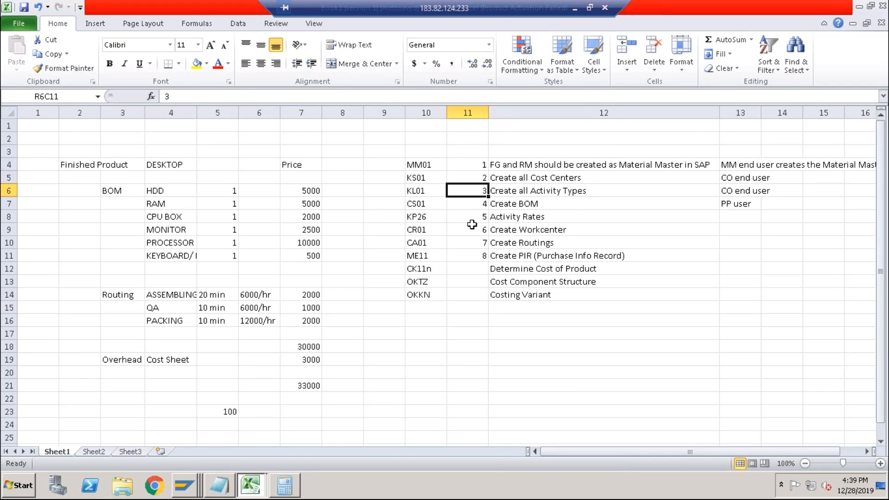
left_click(474, 225)
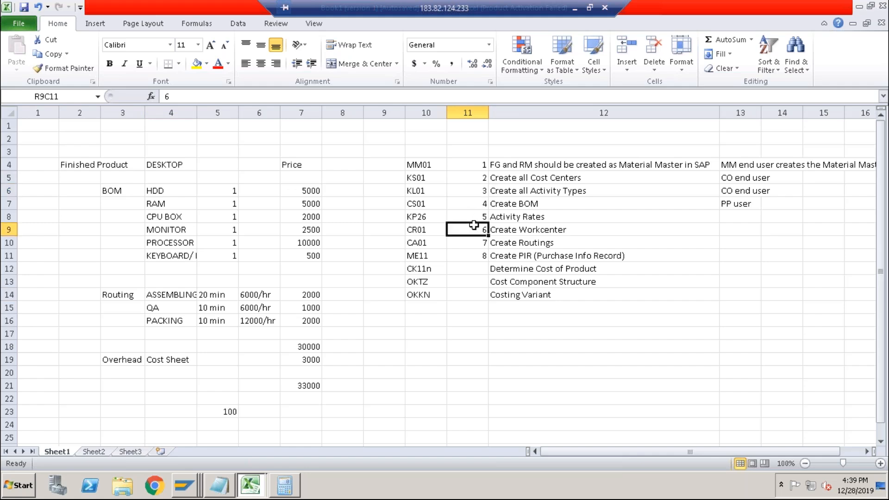
left_click(473, 242)
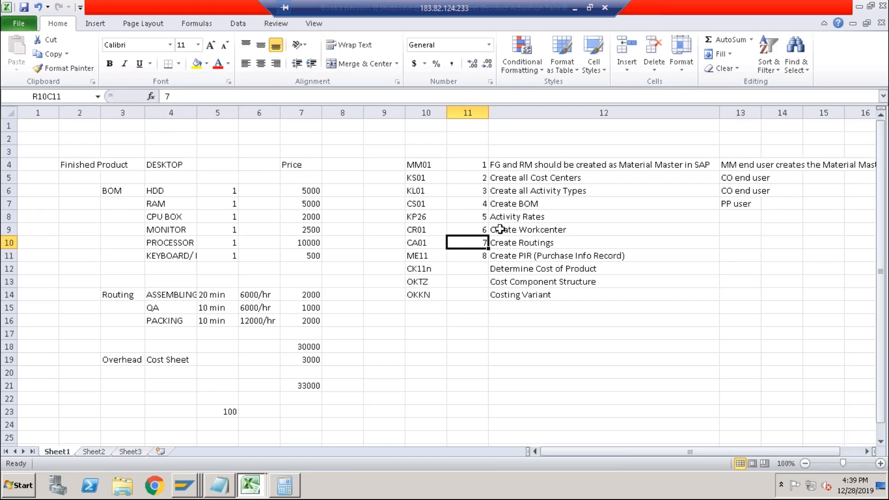
left_click(500, 229)
left_click_drag(500, 241, 501, 241)
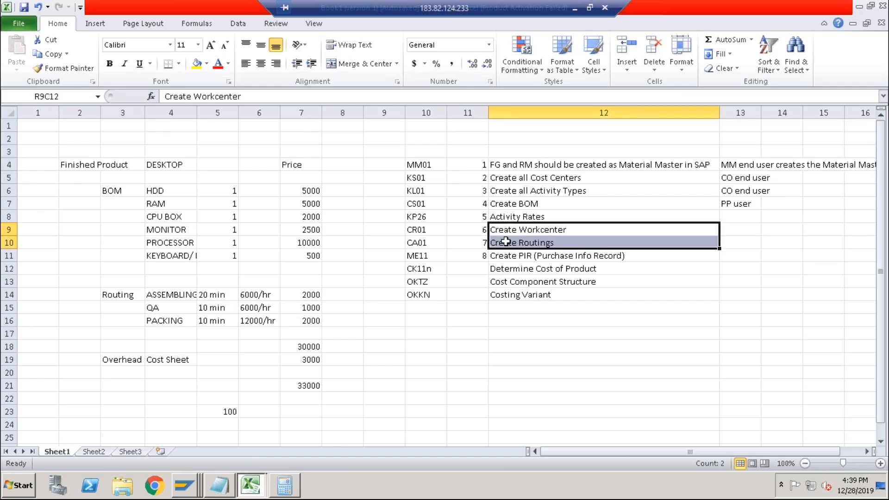
Copy PP user into the responsibility column for the Create Workcenter and Create Routings rows.
left_click(739, 226)
left_click(728, 204)
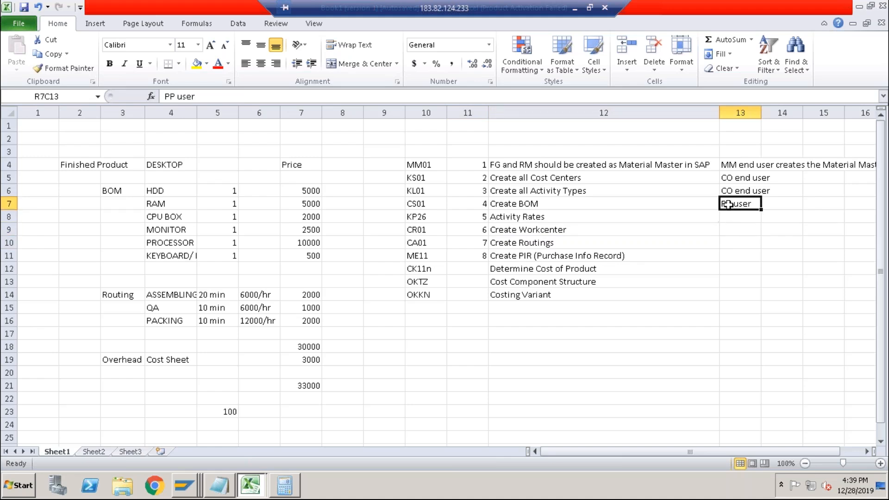
key("ctrl+c")
left_click_drag(728, 231, 729, 240)
key("ctrl+v")
left_click(694, 241)
Copy CO end user into the responsibility column for the Activity Rates row.
left_click(576, 220)
left_click(730, 218)
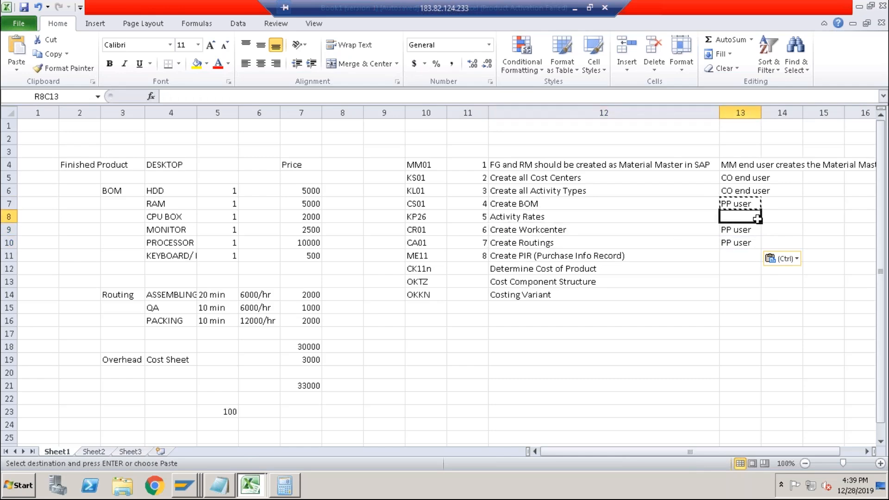
left_click(753, 191)
key("ctrl+c")
left_click(737, 213)
key("ctrl+v")
left_click(735, 234)
left_click(708, 229)
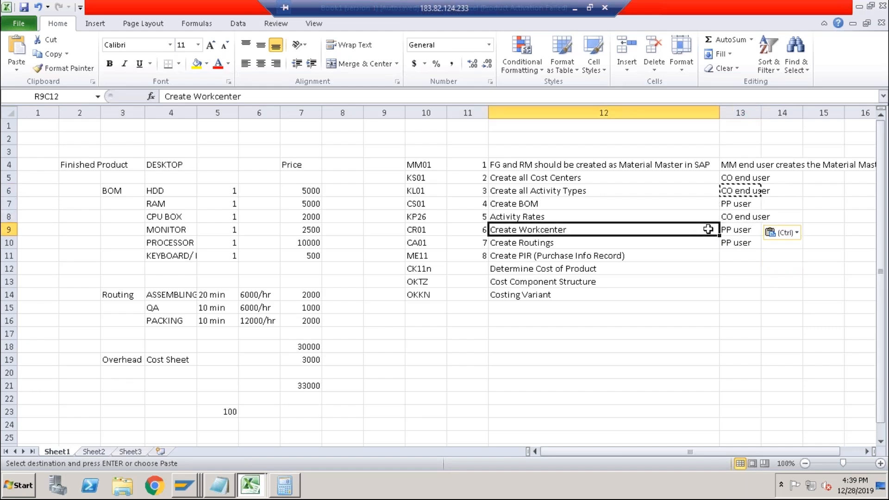
key("Escape")
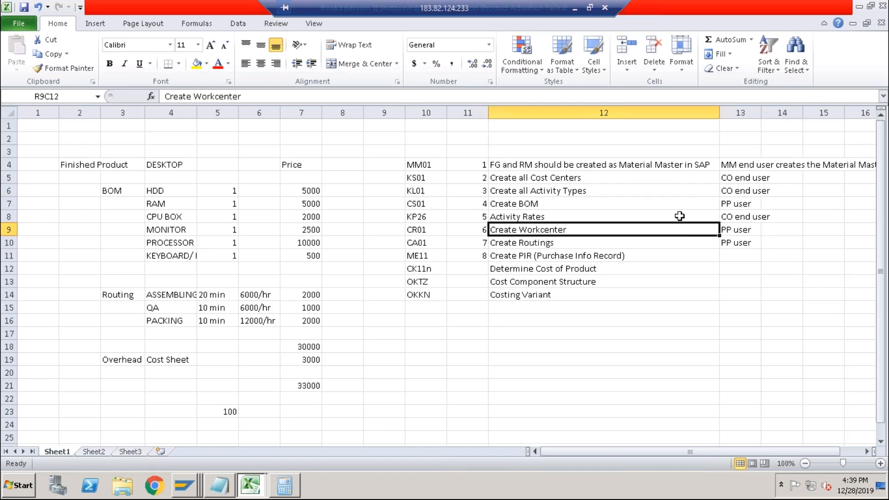
left_click(556, 216)
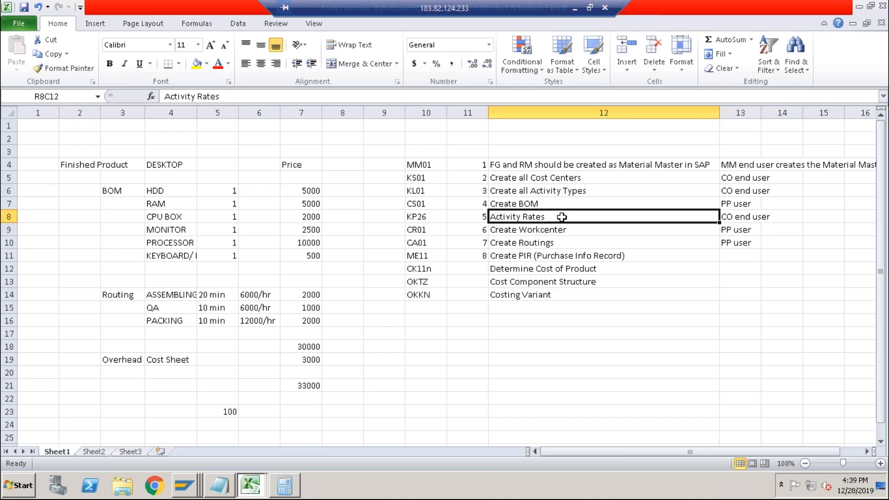
left_click(558, 243)
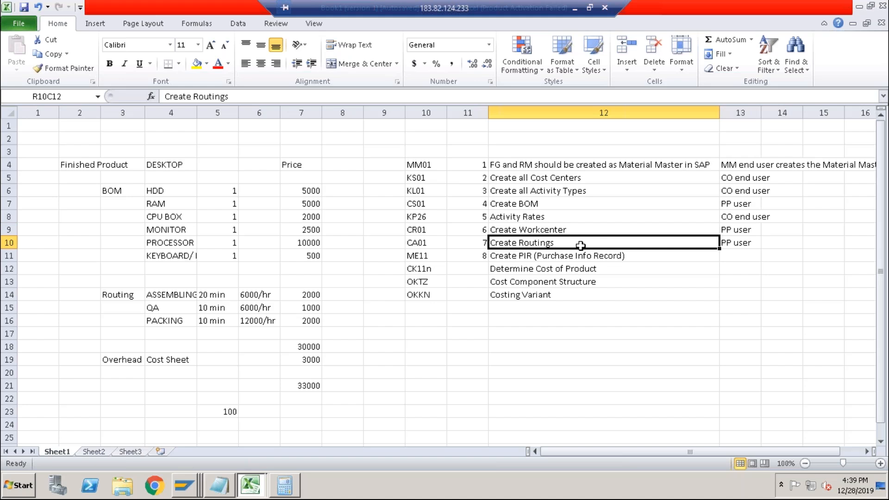
left_click(570, 218)
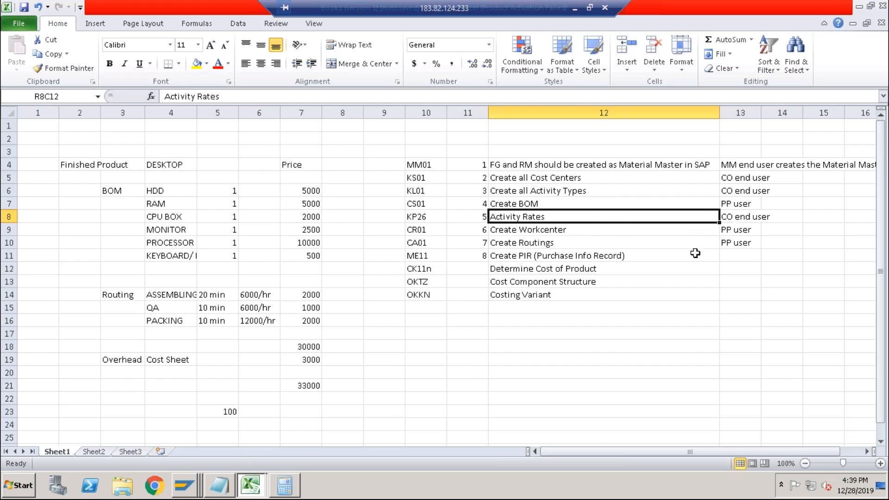
Review the routing rows' times, activity rates and prices in the spreadsheet against the cost estimate.
key("alt+Tab")
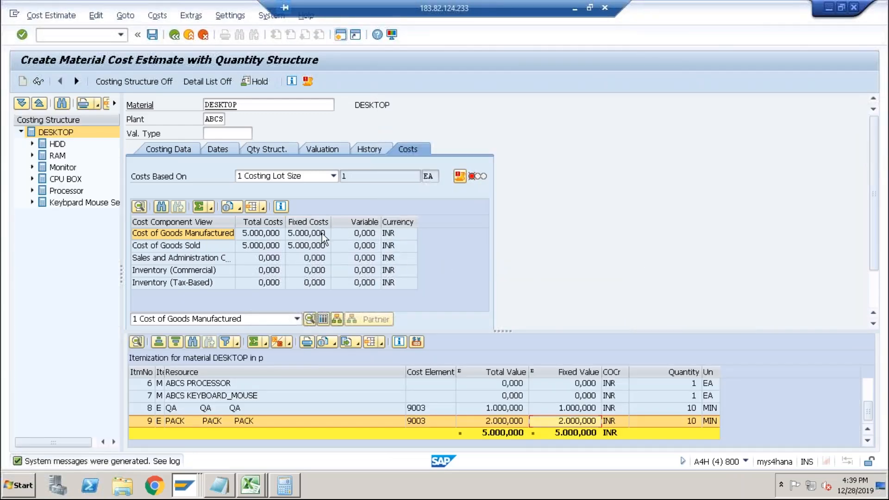
key("alt+Tab")
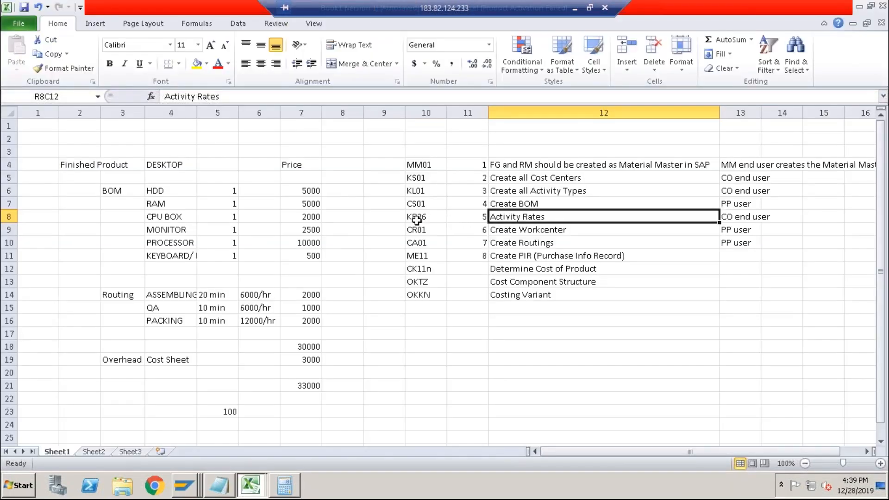
left_click(417, 219)
key("alt+Tab")
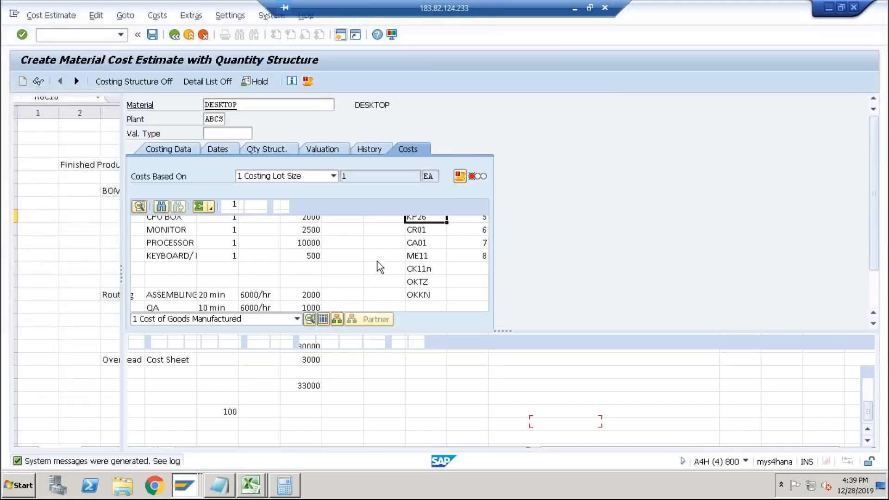
key("alt+Tab")
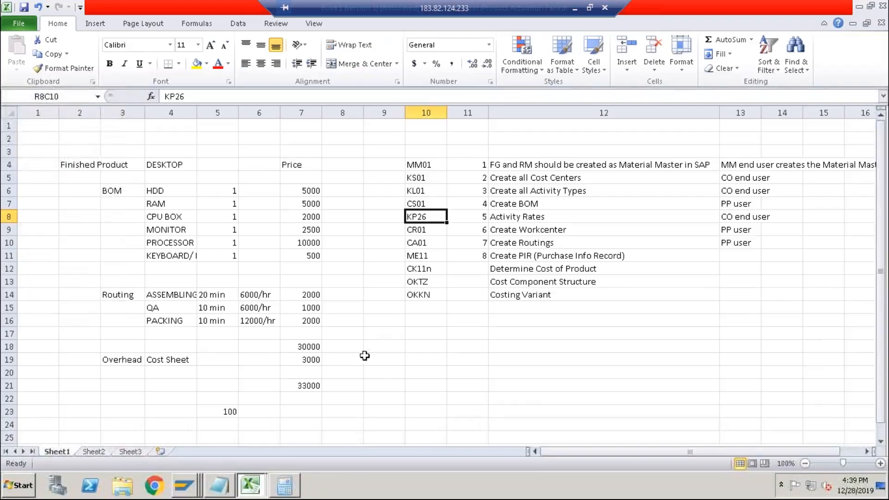
left_click_drag(305, 294, 305, 320)
left_click_drag(257, 295, 261, 320)
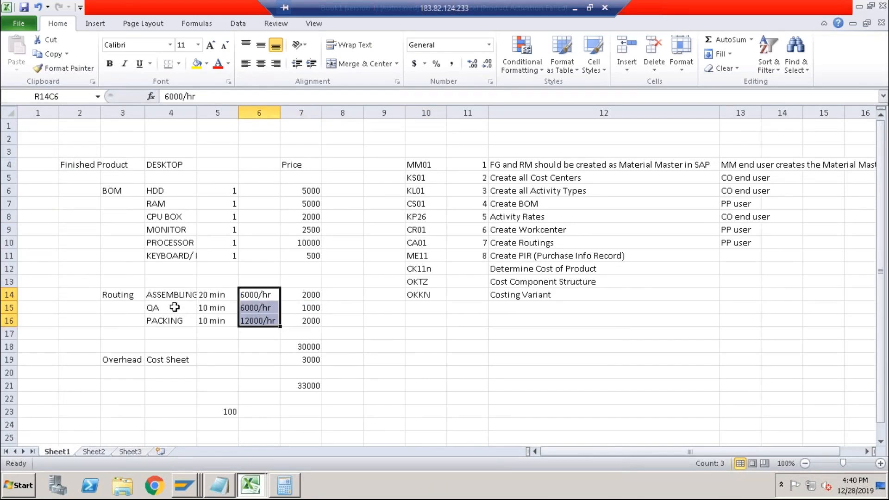
left_click_drag(188, 295, 212, 317)
left_click(131, 297)
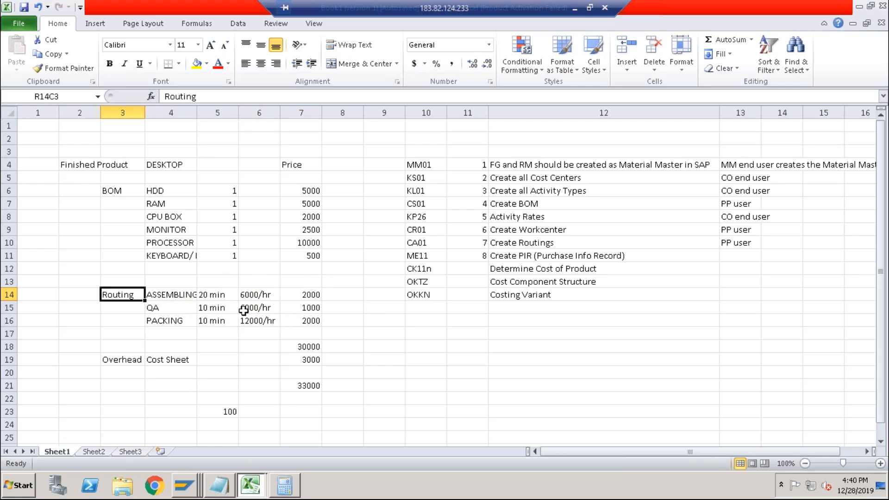
left_click(210, 297)
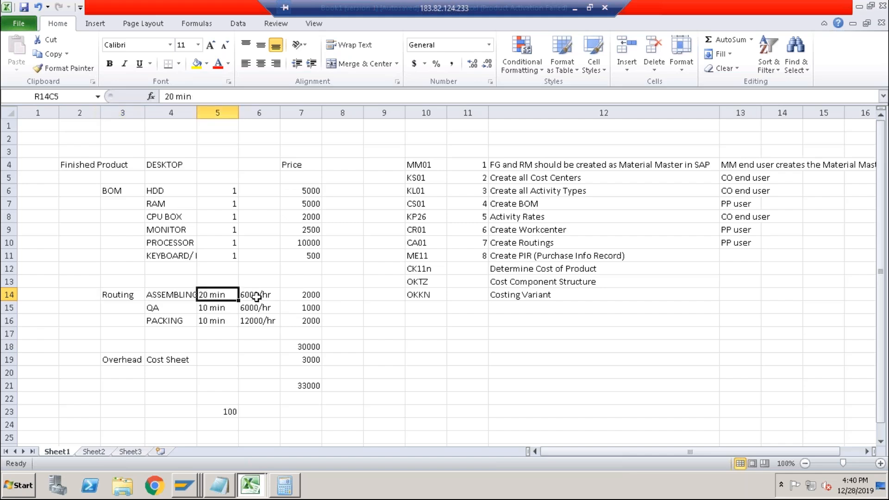
left_click(300, 295)
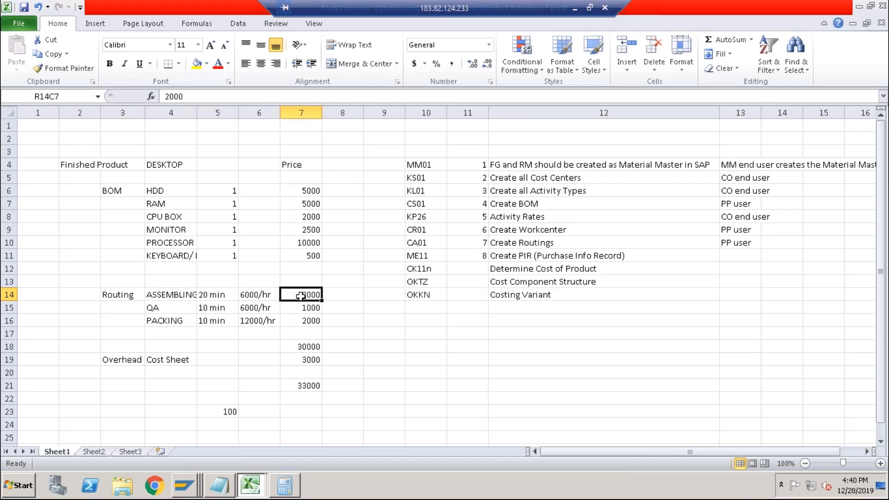
Scroll to the top of the itemization, then exit the DESKTOP cost estimate without saving.
key("alt+Tab")
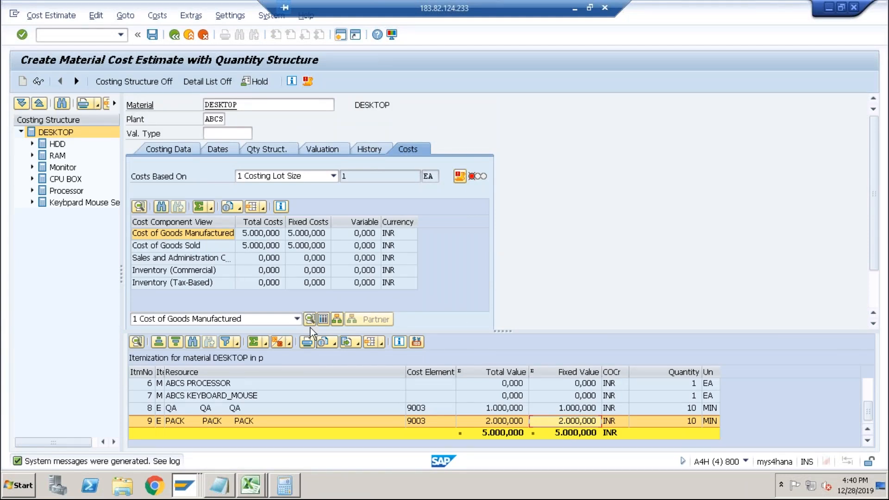
left_click(866, 390)
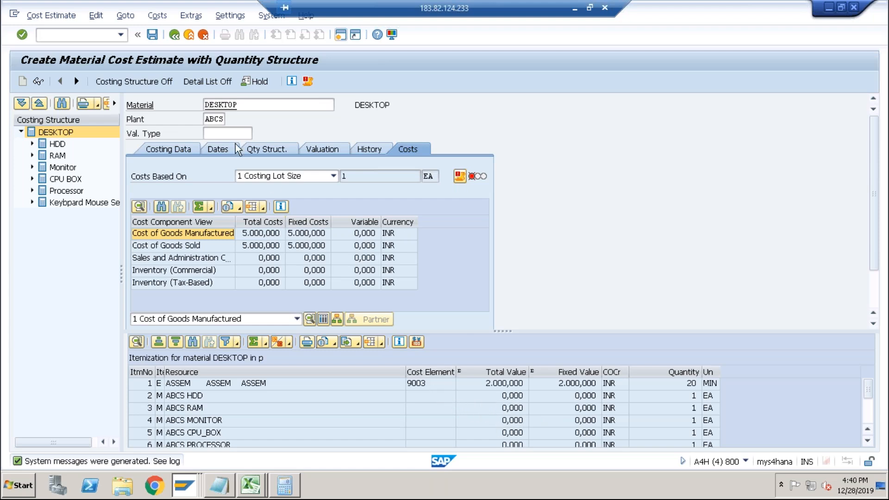
left_click(175, 35)
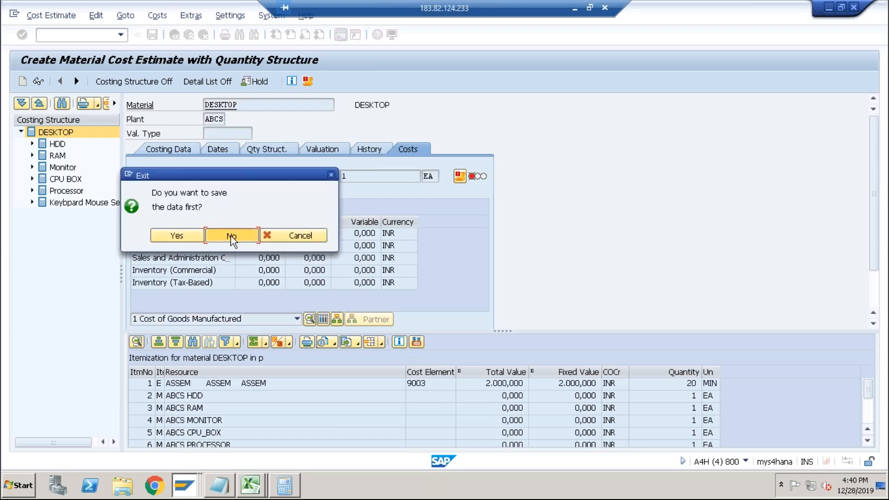
left_click(232, 236)
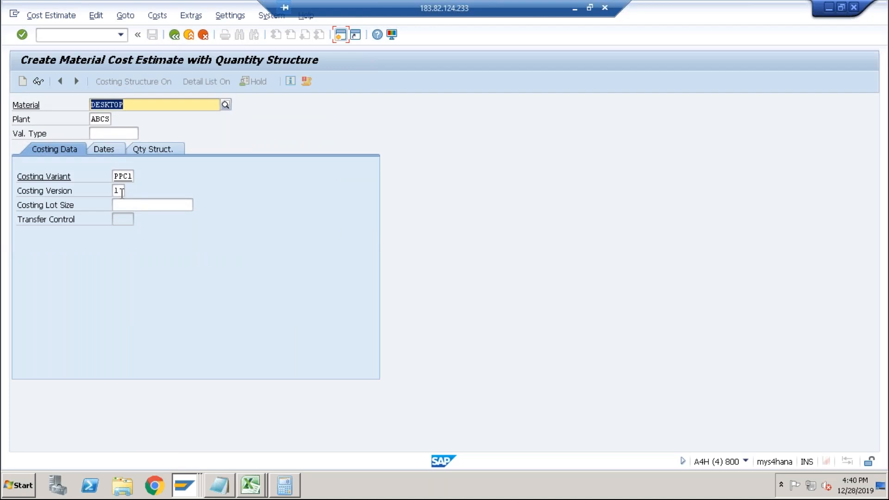
In the valuation variant, add L Price from Purchasing Info Record as material valuation priority 4.
key("alt+Tab")
key("alt+Tab")
key("alt+Tab")
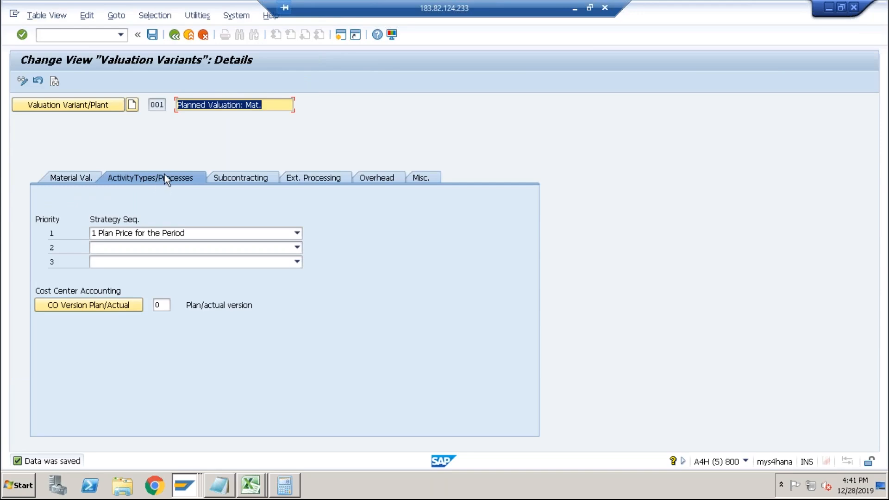
left_click(77, 178)
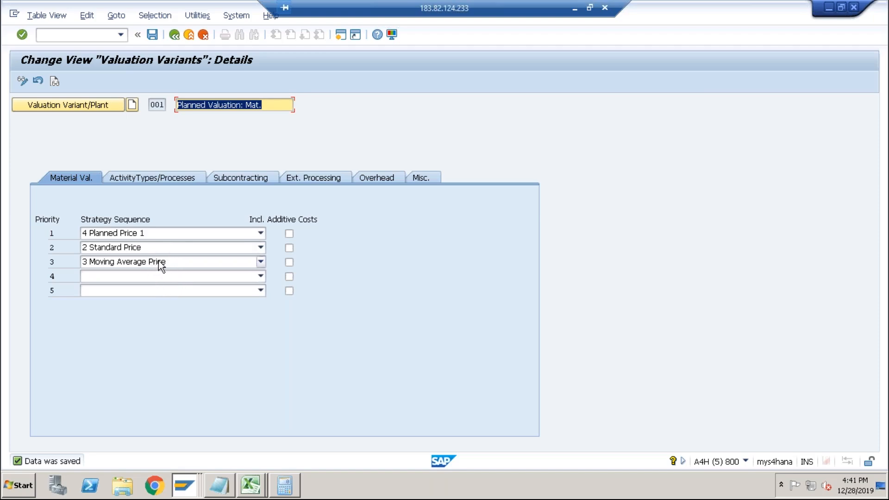
left_click(246, 277)
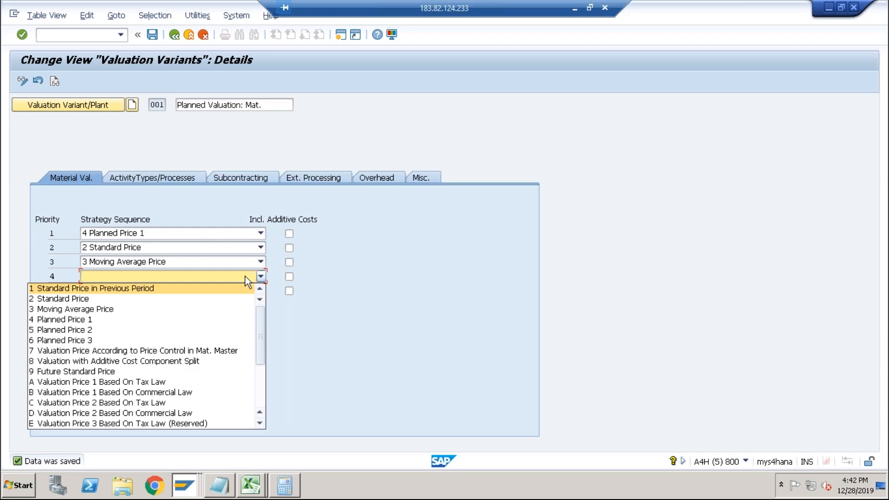
left_click_drag(263, 354, 259, 379)
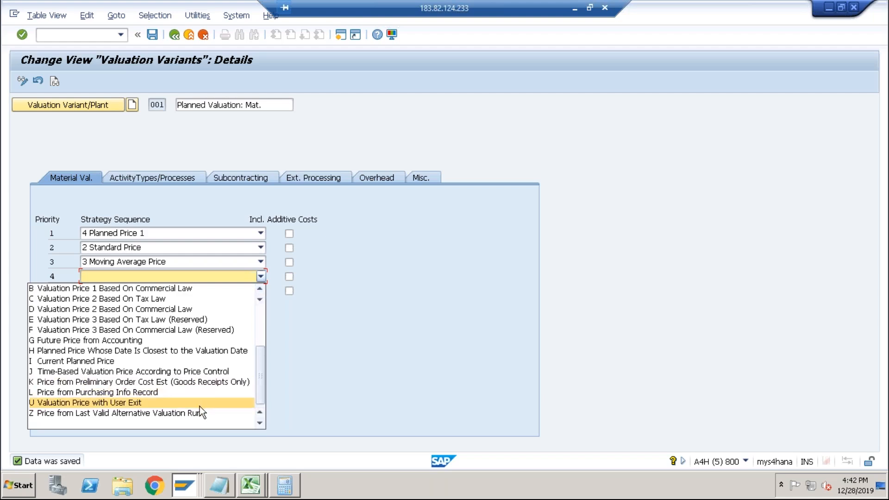
left_click(109, 393)
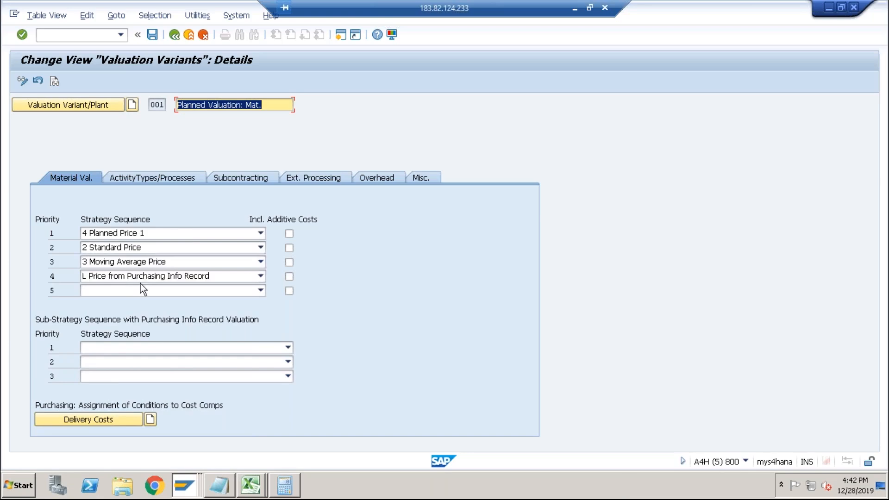
Try to confirm the valuation variant without choosing a purchasing info record sub-strategy.
left_click(191, 346)
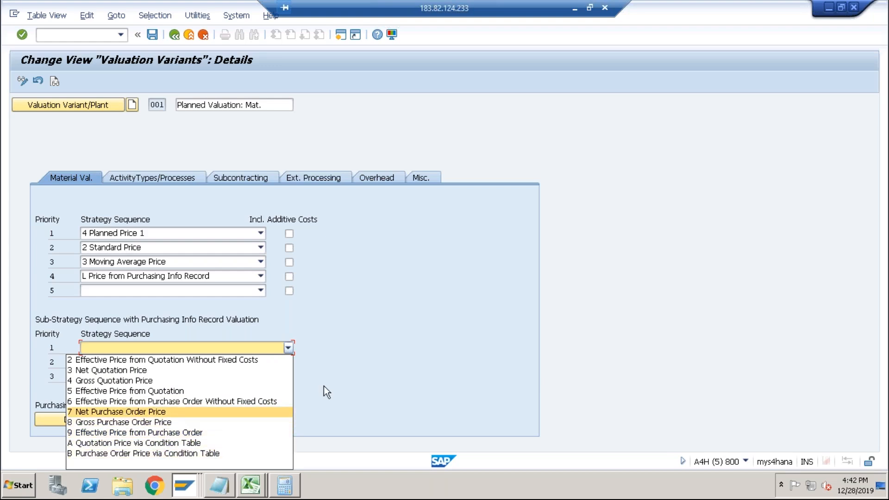
left_click(346, 379)
key("Return")
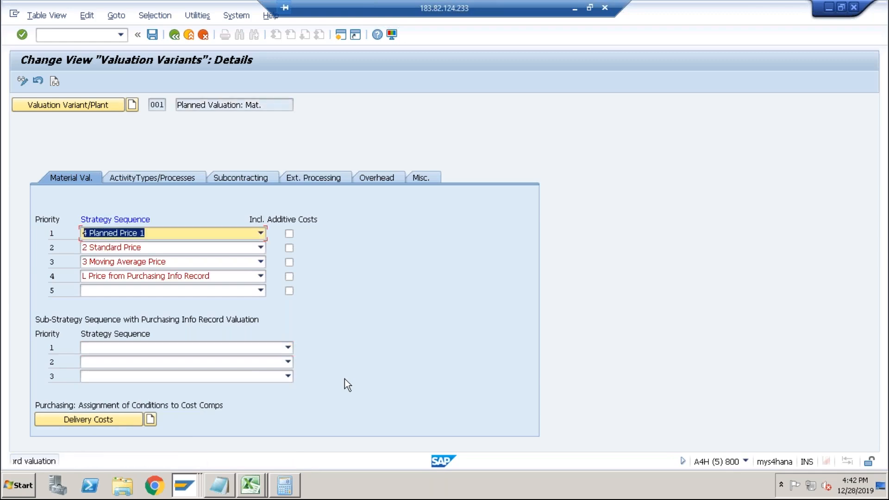
Open the sub-strategy list again, then try to open an additional SAP session.
left_click(287, 347)
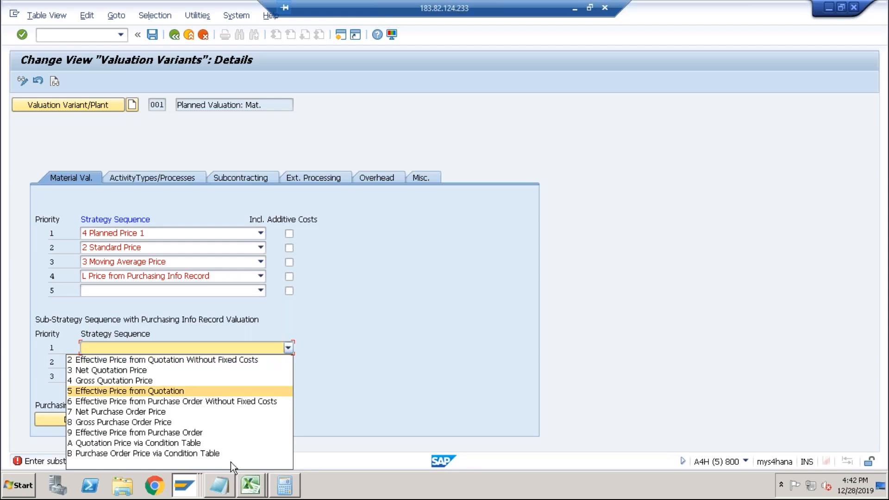
mouse_move(189, 490)
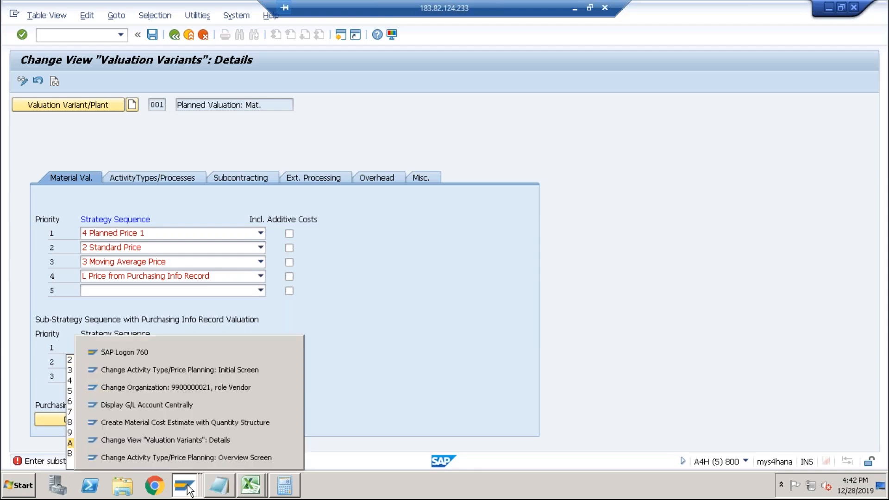
left_click(362, 424)
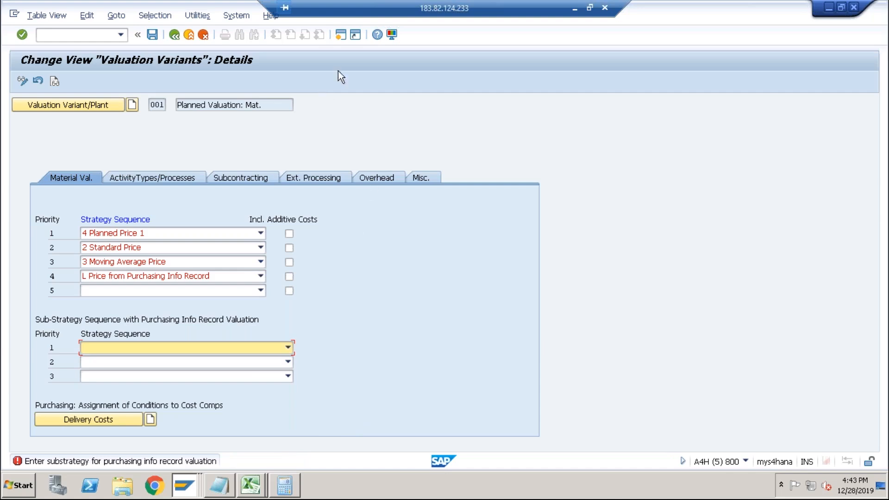
left_click(341, 35)
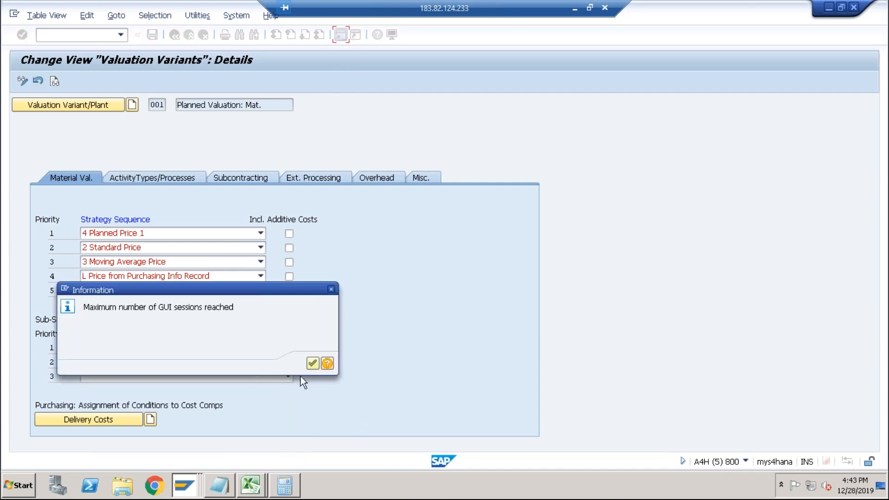
left_click(309, 367)
Switch to another SAP session and start transaction ME13 to display a purchasing info record.
key("alt+Tab")
key("alt+Tab")
key("alt+Tab")
key("alt+Tab")
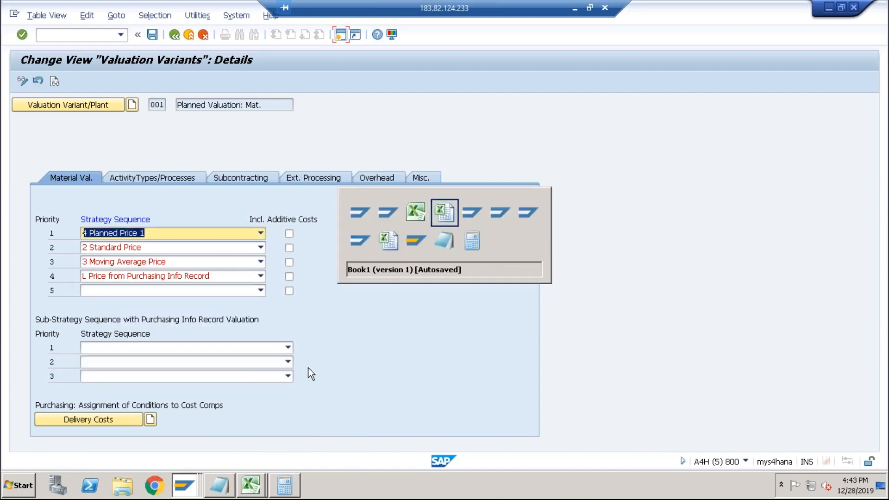
key("alt+Tab")
key("alt+Tab")
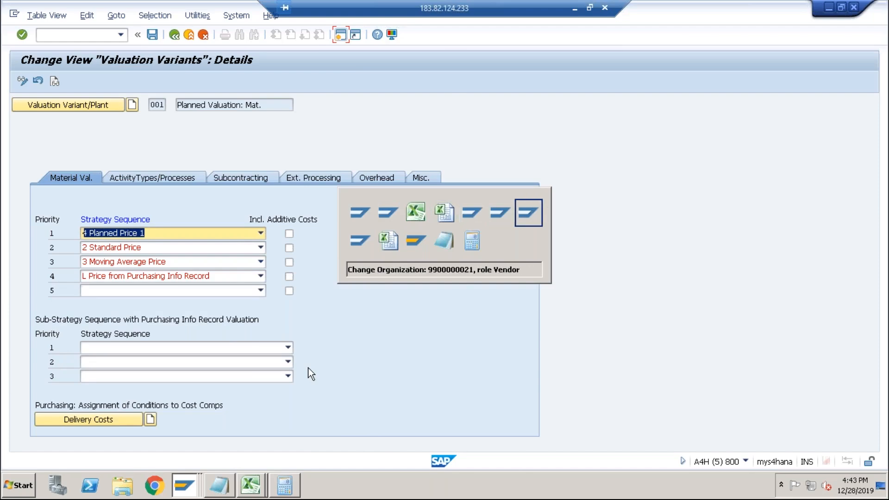
type("/nme13")
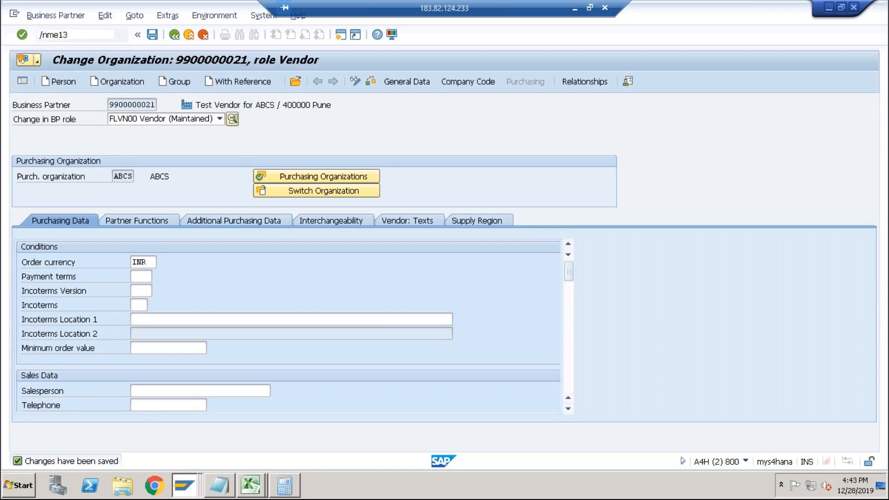
key("Return")
key("Return")
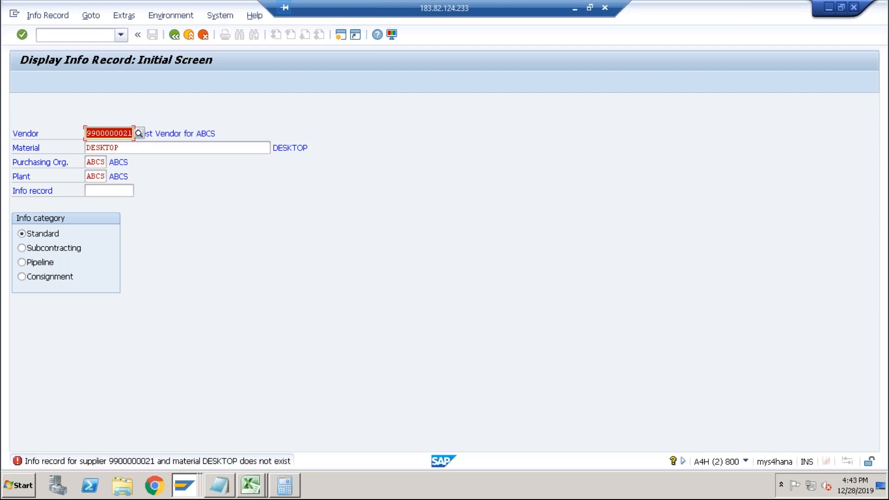
Display the info record of the test vendor for material RAM with the plant cleared, paging through its screens.
key("Tab")
key("Tab")
key("Tab")
key("Delete")
key("Return")
key("Tab")
type("ram")
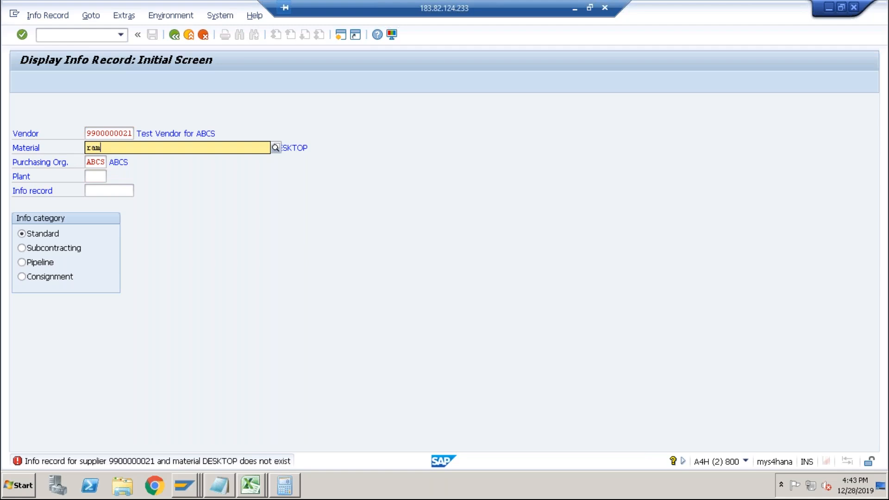
key("Return")
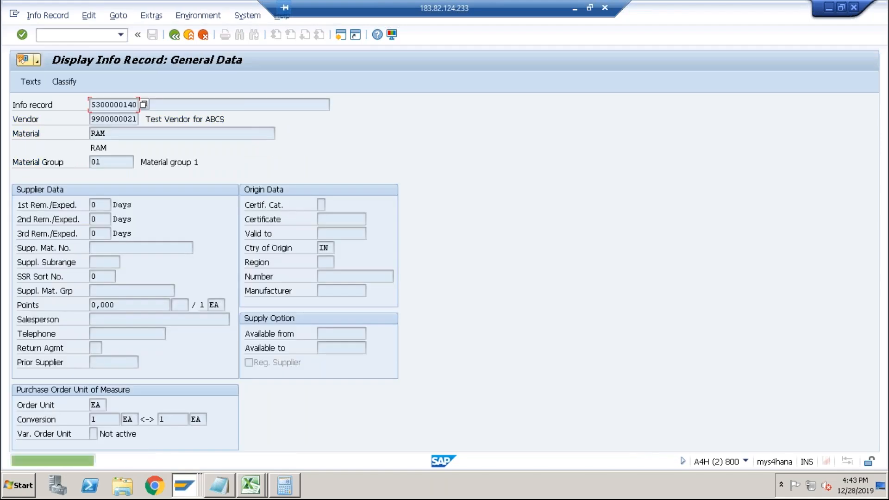
key("Return")
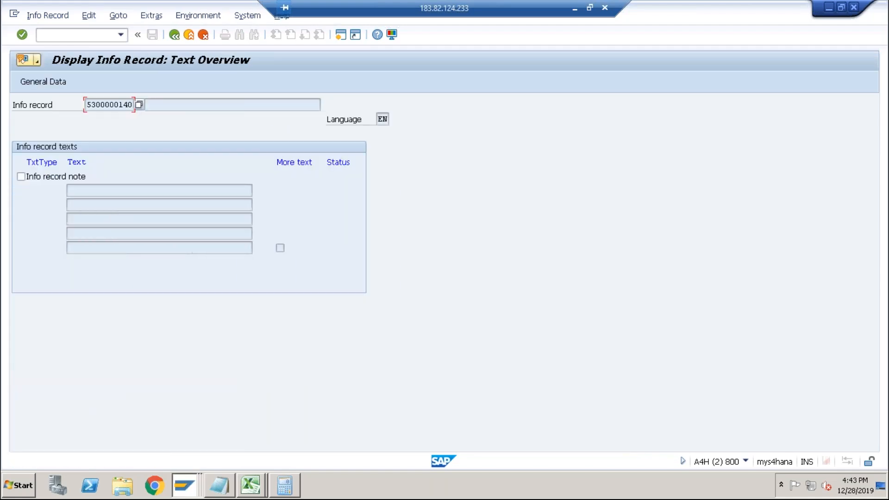
key("Return")
key("Return")
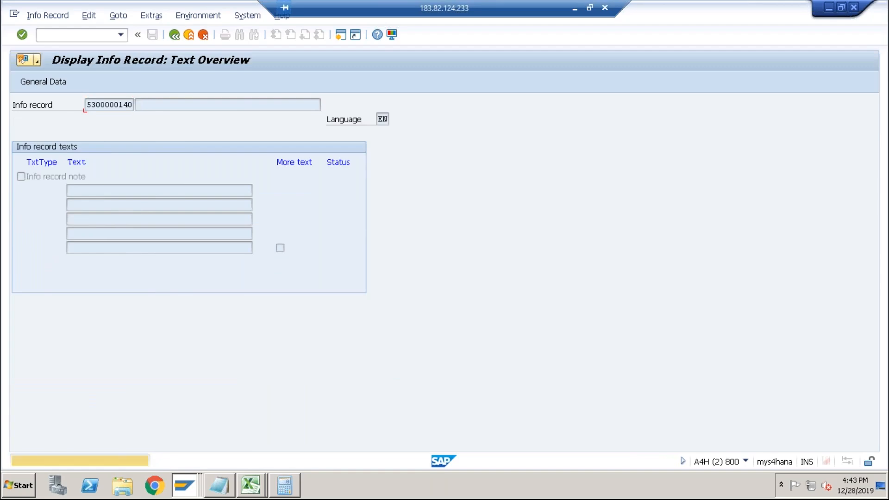
key("Return")
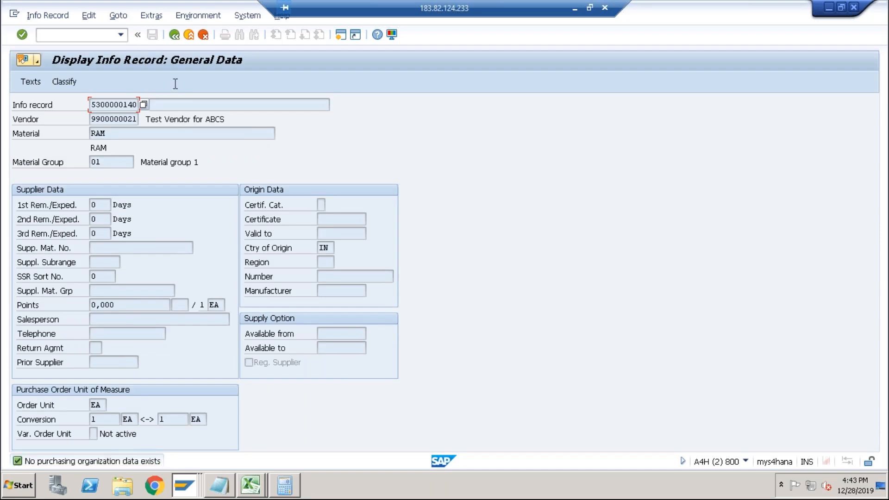
Reopen the RAM info record with plant ABCS and display its gross price conditions.
left_click(174, 35)
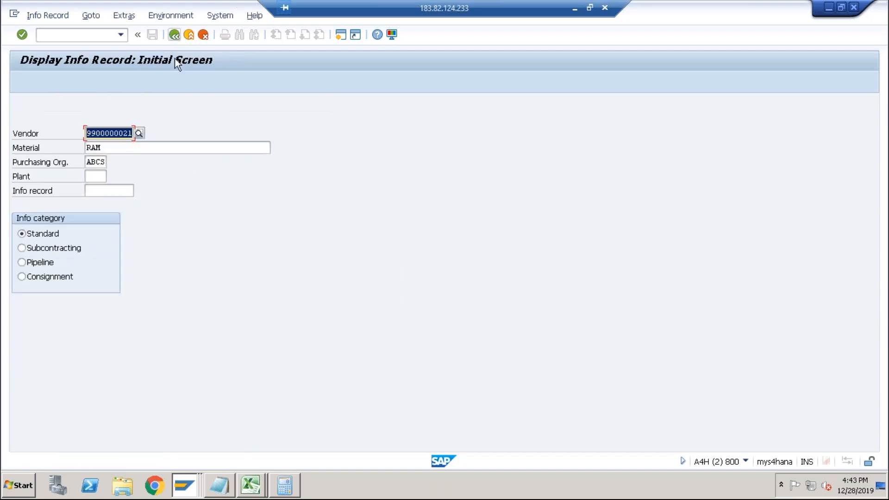
left_click(92, 177)
type("abcd")
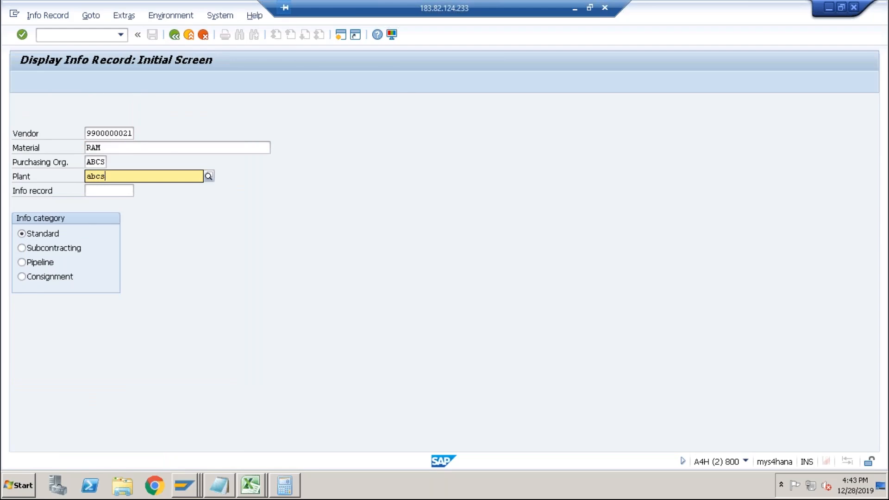
key("Return")
left_click(116, 83)
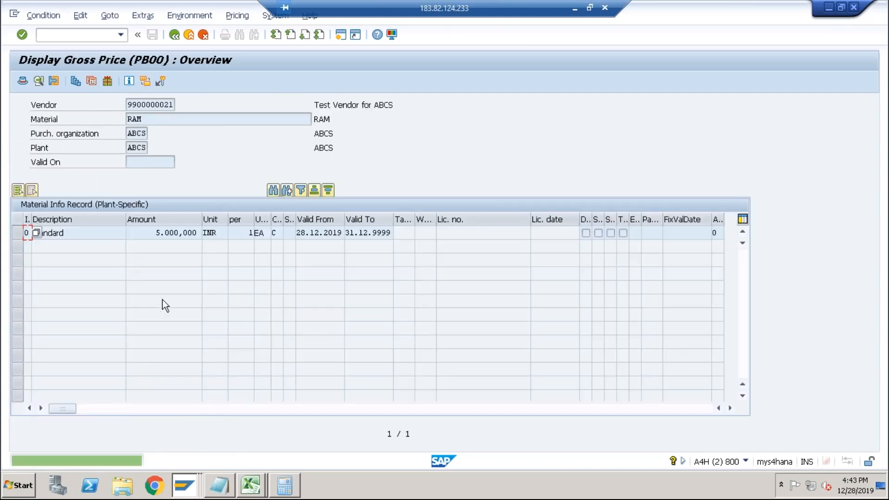
Open the field help for the gross price amount in the RAM info record condition.
double_click(173, 231)
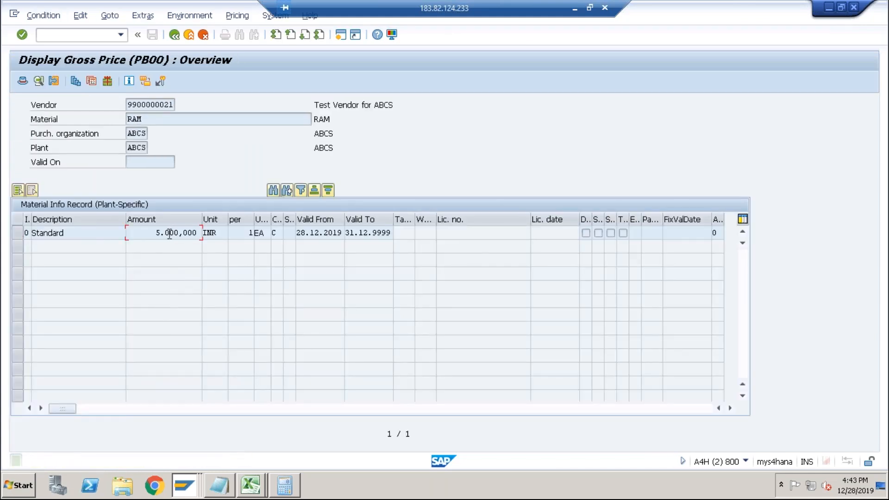
left_click(153, 236)
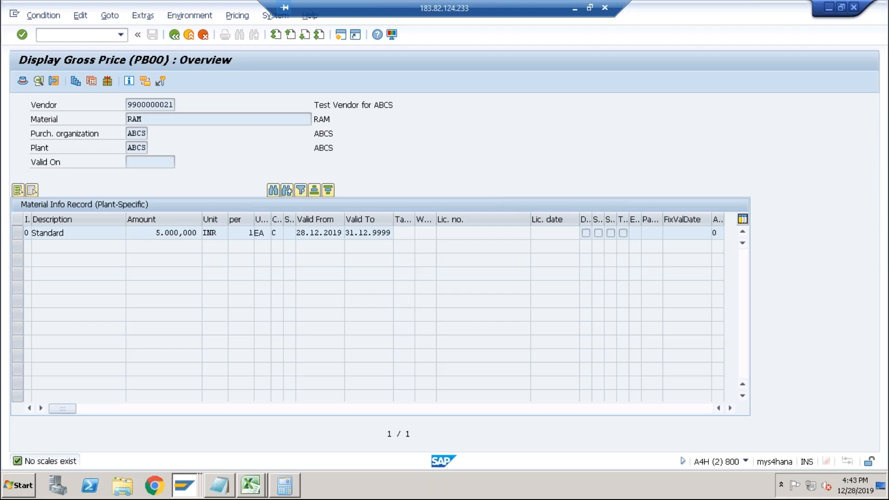
key("F1")
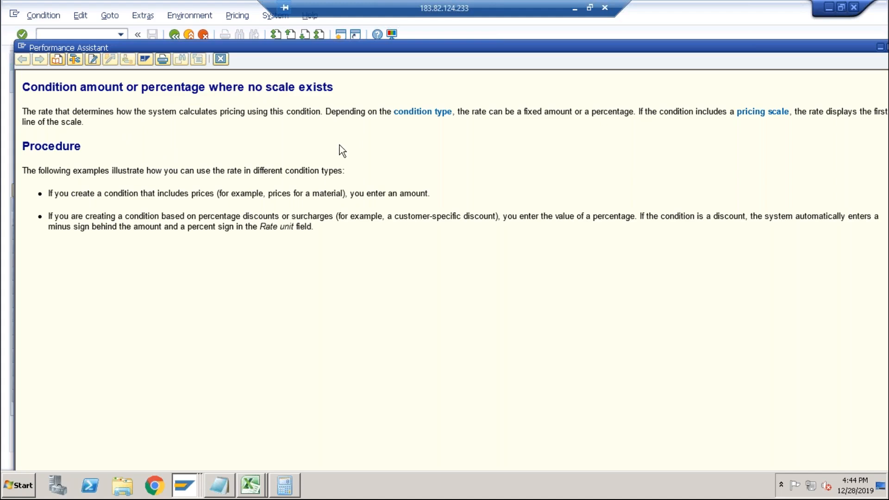
In the valuation variant, set the first sub-strategy to 7 Net Purchase Order Price and save.
key("alt+Tab")
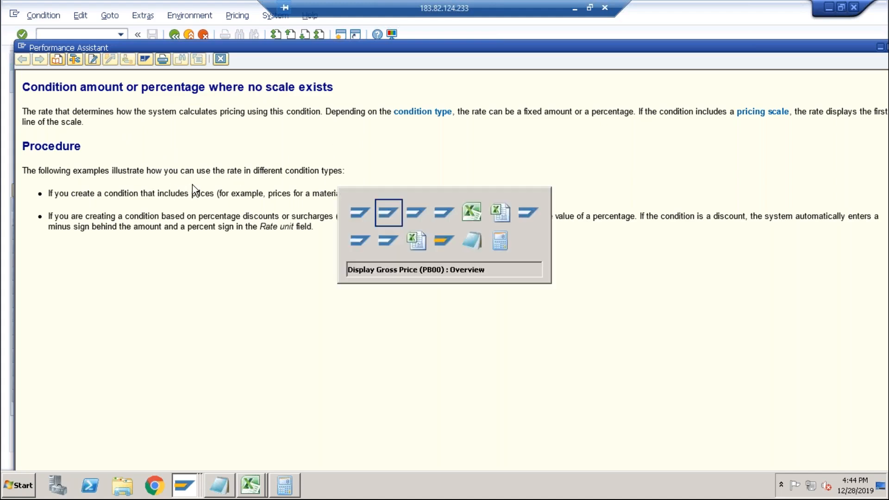
key("alt+Tab")
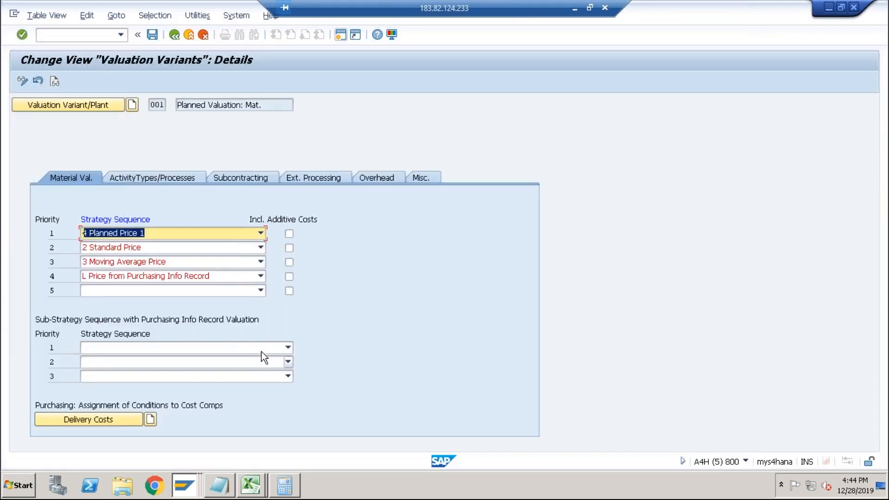
left_click(262, 351)
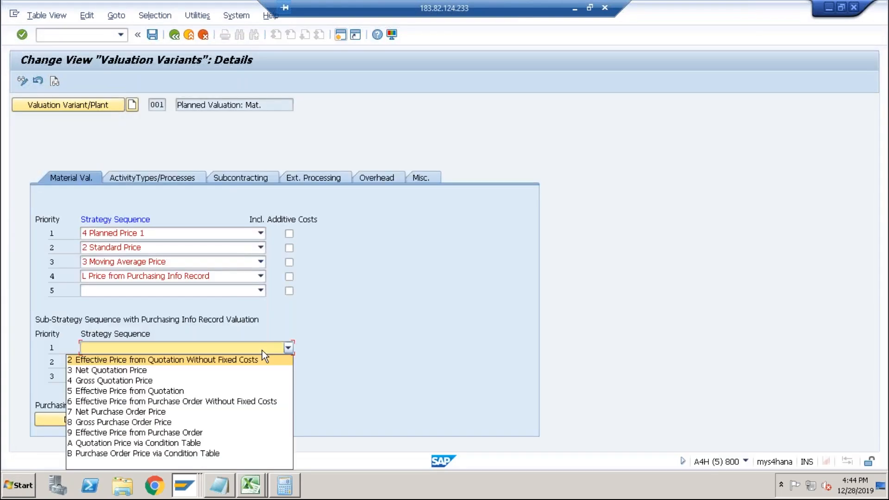
left_click(176, 413)
left_click(150, 34)
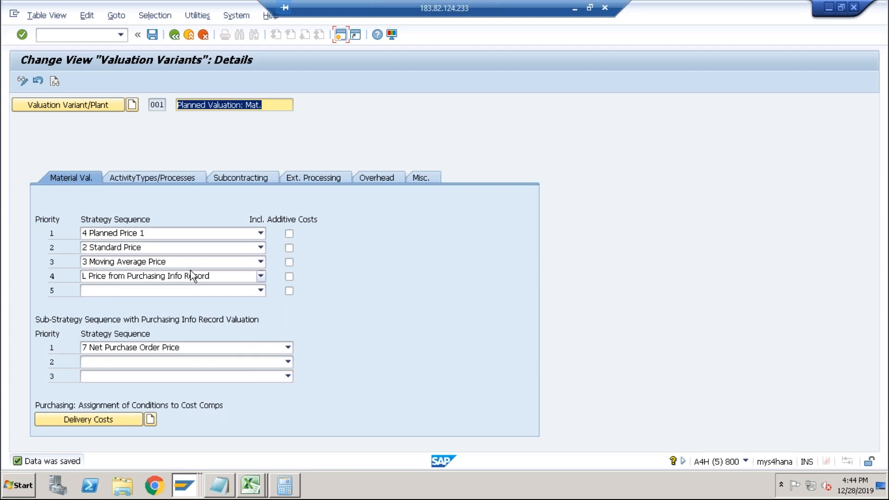
Recalculate the DESKTOP cost estimate and inspect the cost lines for HDD and DESKTOP.
key("alt+Tab")
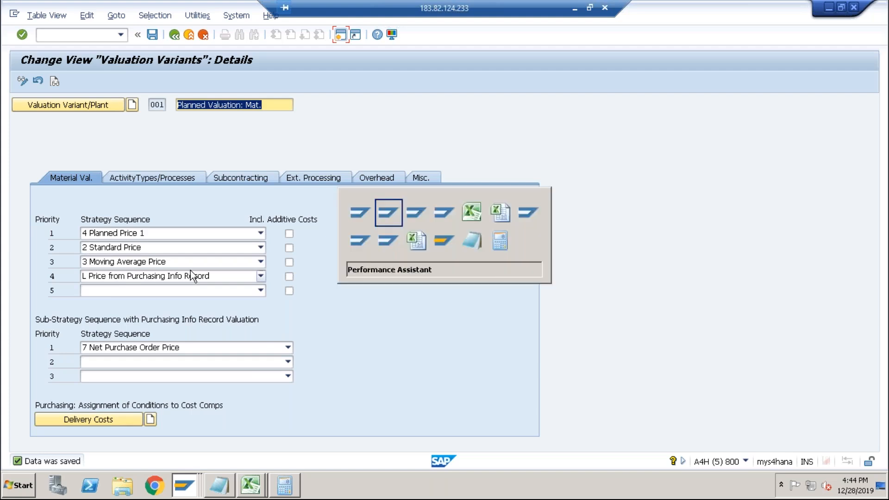
key("alt+Tab")
key("alt+Tab")
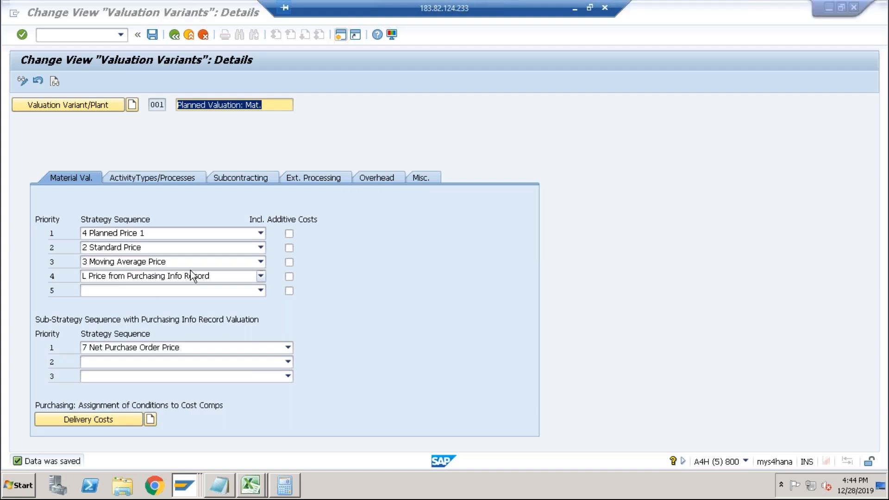
key("Return")
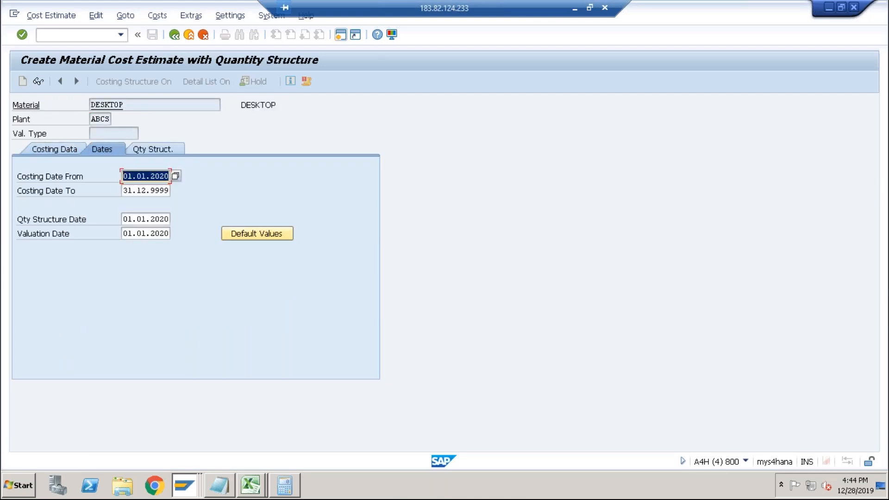
key("Return")
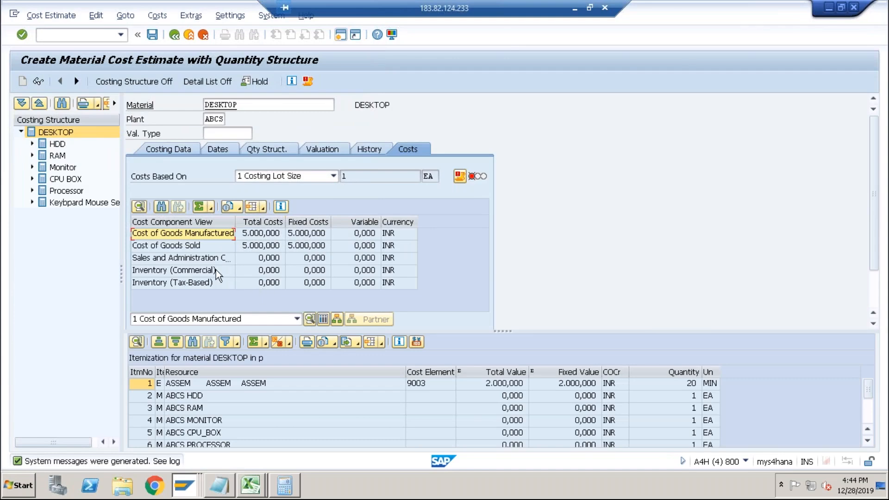
left_click(56, 144)
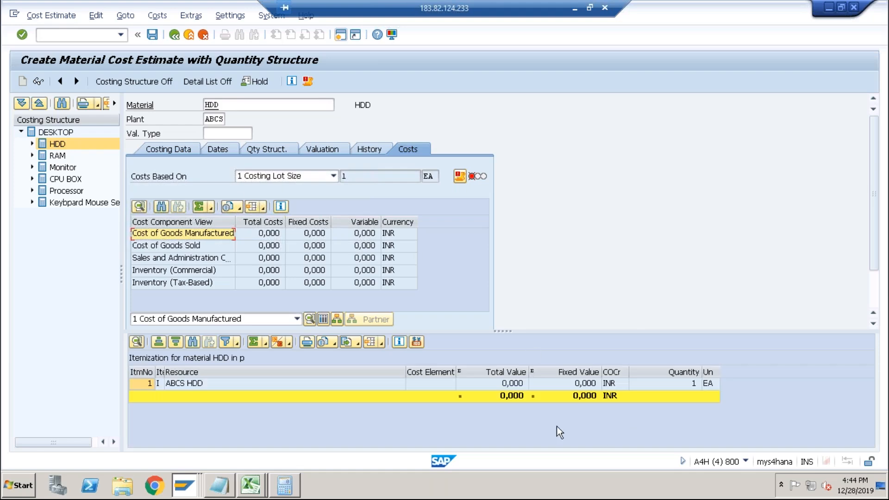
left_click(71, 133)
Change the valuation variant's first sub-strategy to 3 Net Quotation Price and save.
key("alt+Tab")
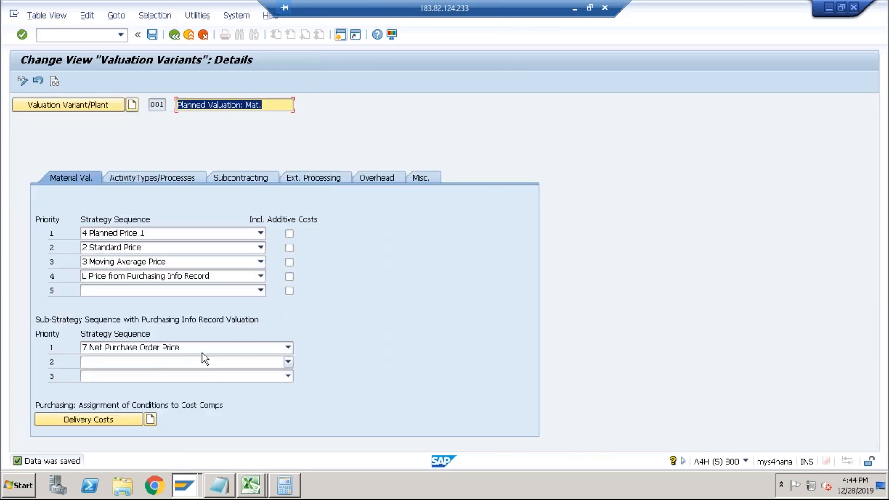
left_click(200, 351)
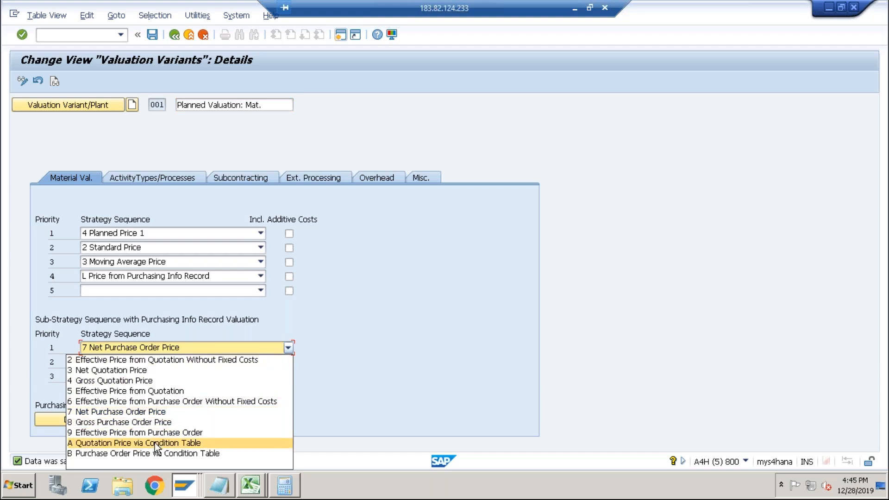
left_click(136, 369)
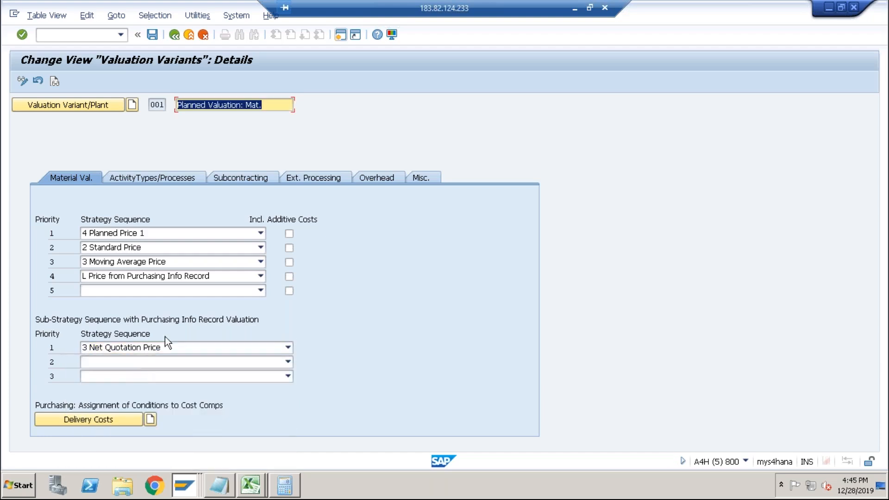
left_click(151, 37)
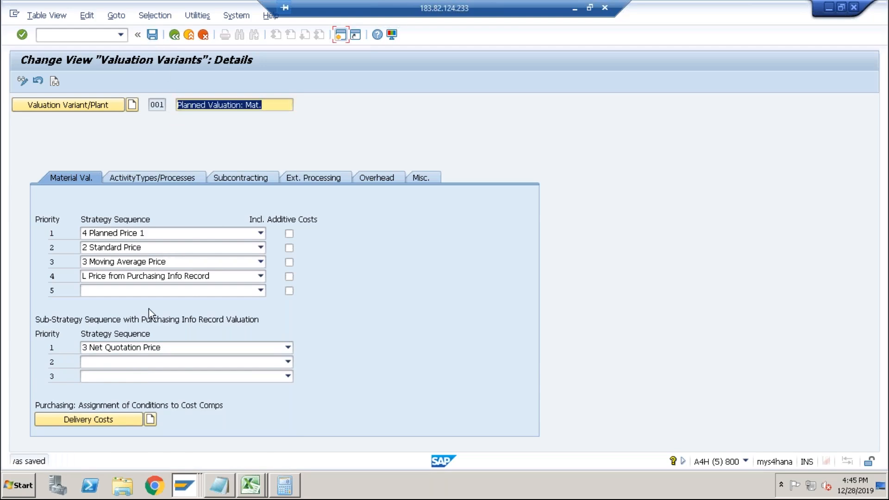
Change the valuation variant's first sub-strategy to 4 Gross Quotation Price and save.
left_click(146, 348)
left_click(134, 379)
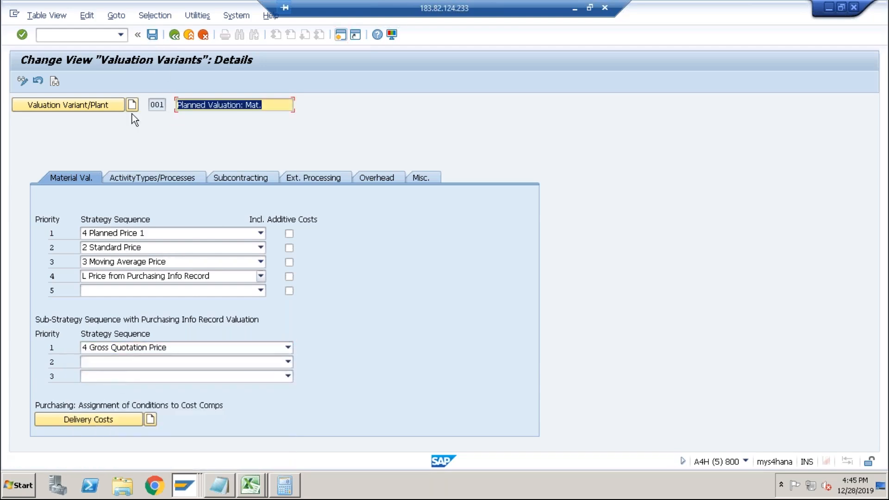
left_click(153, 35)
Leave the DESKTOP cost estimate without saving and recalculate it again.
key("alt+Tab")
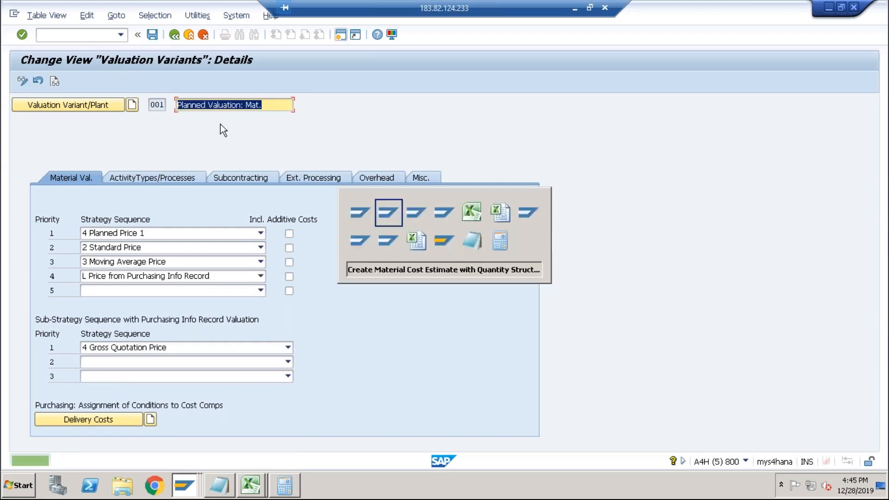
left_click(175, 36)
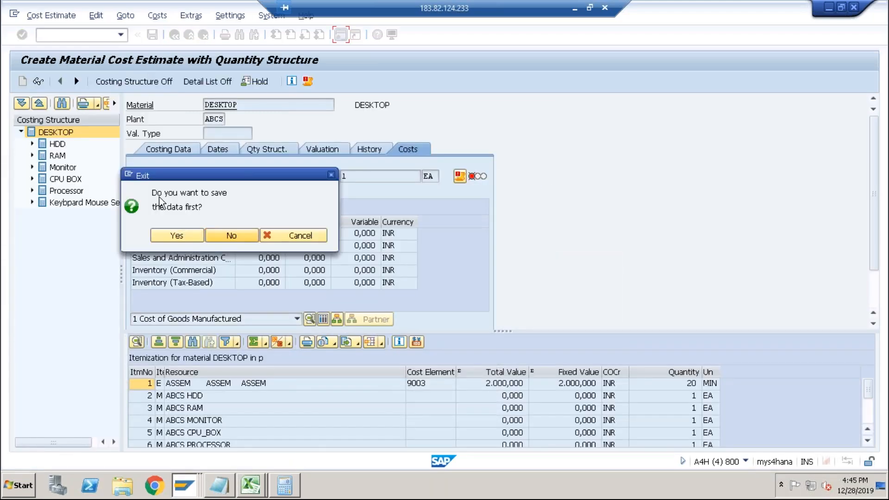
left_click(228, 237)
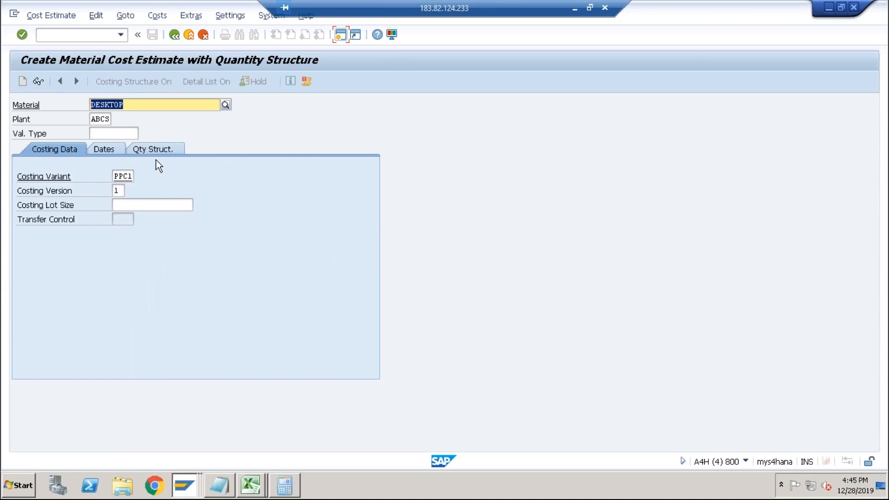
key("Return")
key("Return")
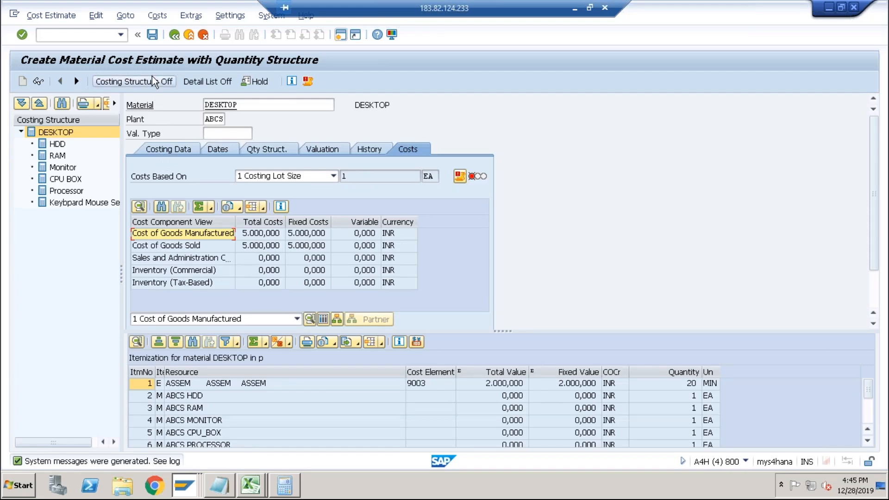
key("alt+Tab")
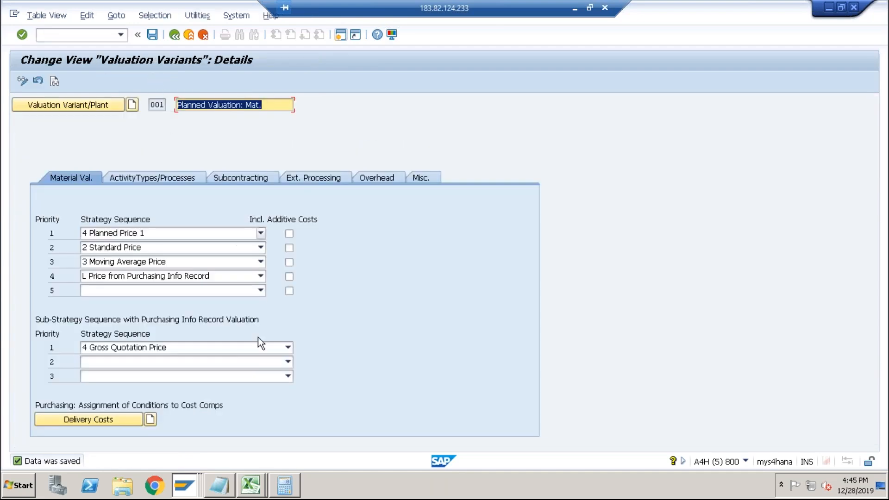
left_click(201, 351)
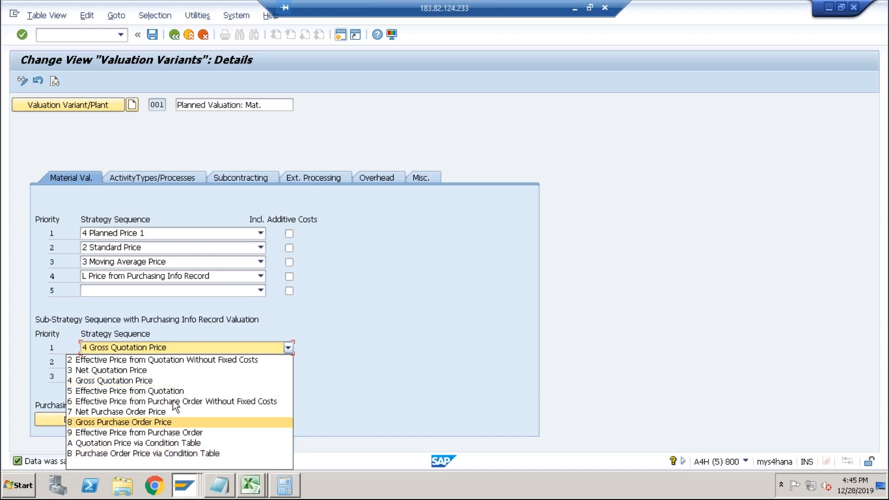
left_click(183, 309)
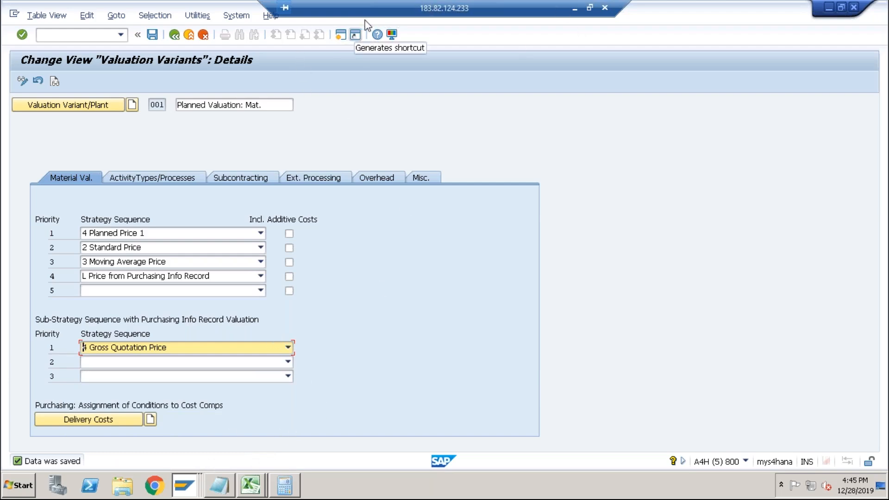
Open Remote Desktop Connection and pick the recent server 183.82.112.39:8877.
left_click(590, 8)
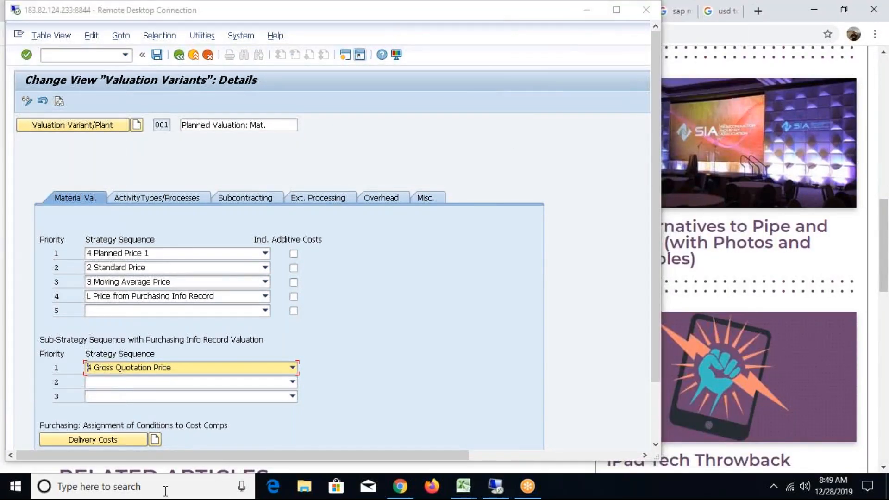
left_click(139, 486)
type("mstsc")
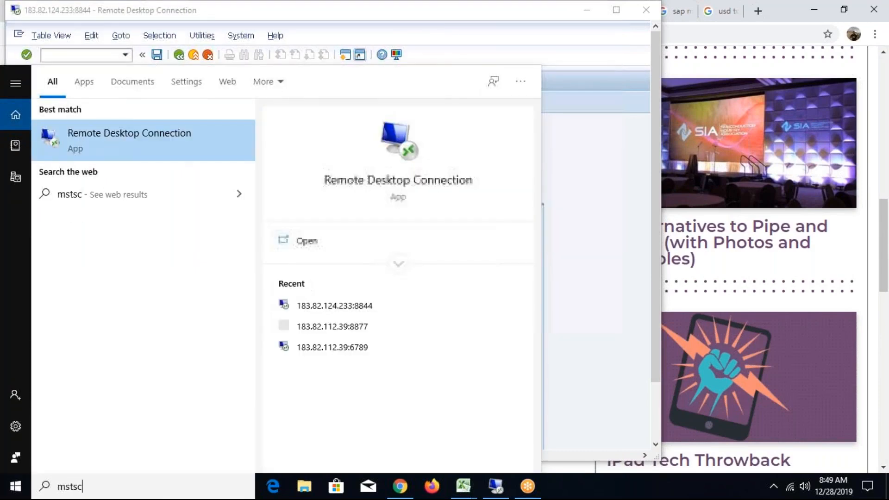
left_click(367, 323)
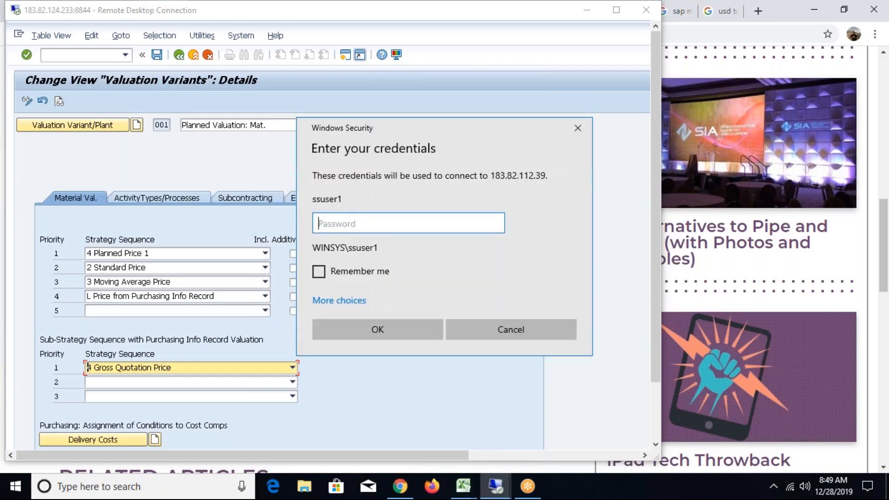
Enter the remote account password and accept the certificate warning to connect.
type("•••••••••")
key("Return")
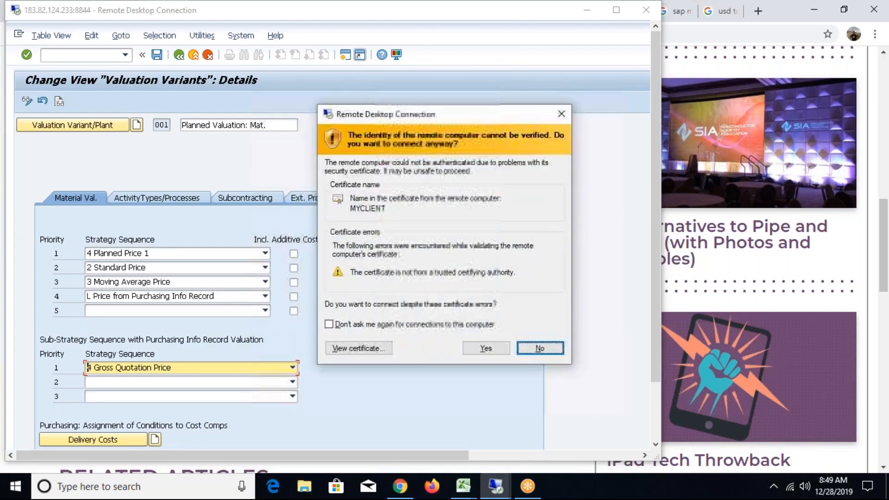
left_click_drag(444, 114, 217, 120)
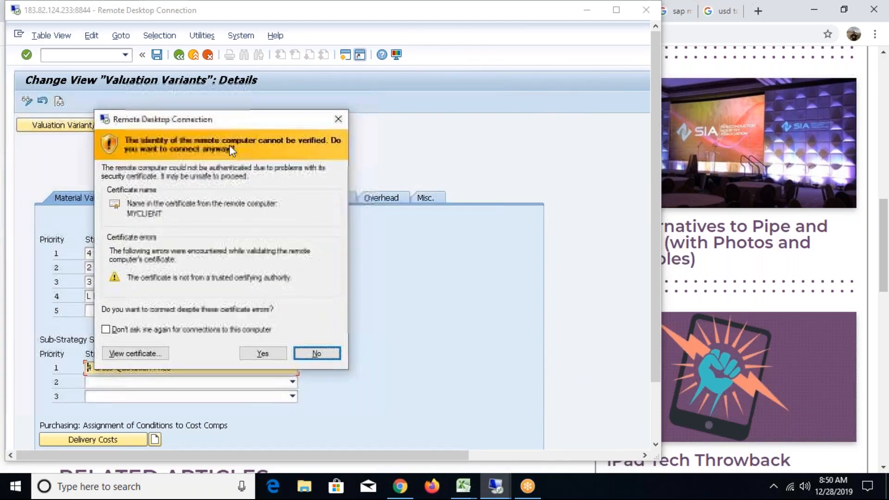
left_click(264, 350)
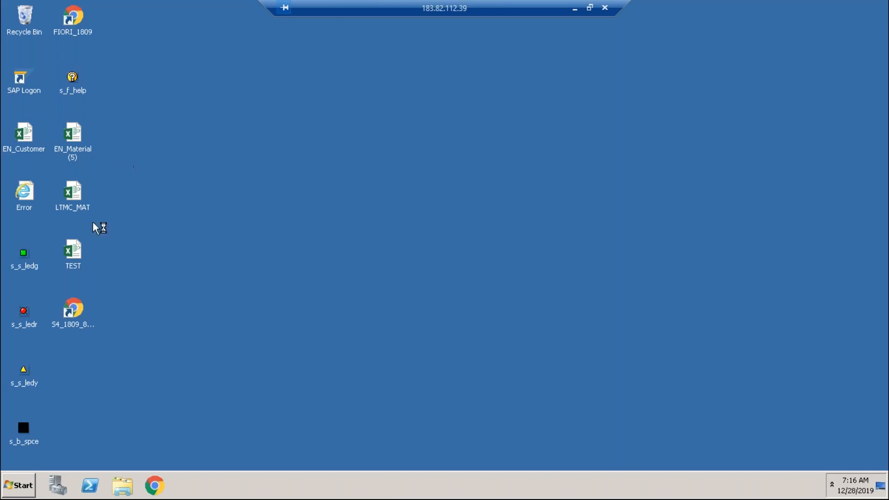
Start SAP Logon for S4 1809 and log on to client 800 with the user name and password.
double_click(23, 88)
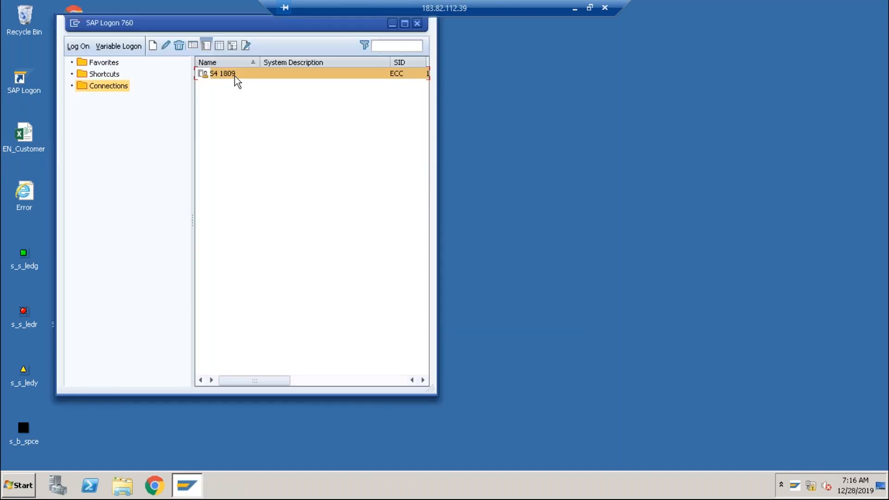
key("Return")
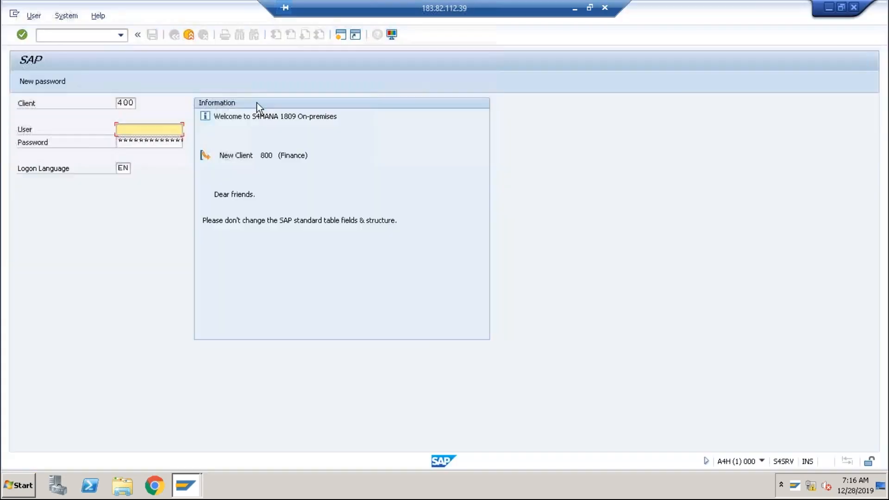
key("shift+Tab")
type("800")
key("Tab")
key("BackSpace")
key("Tab")
type("*********")
key("Return")
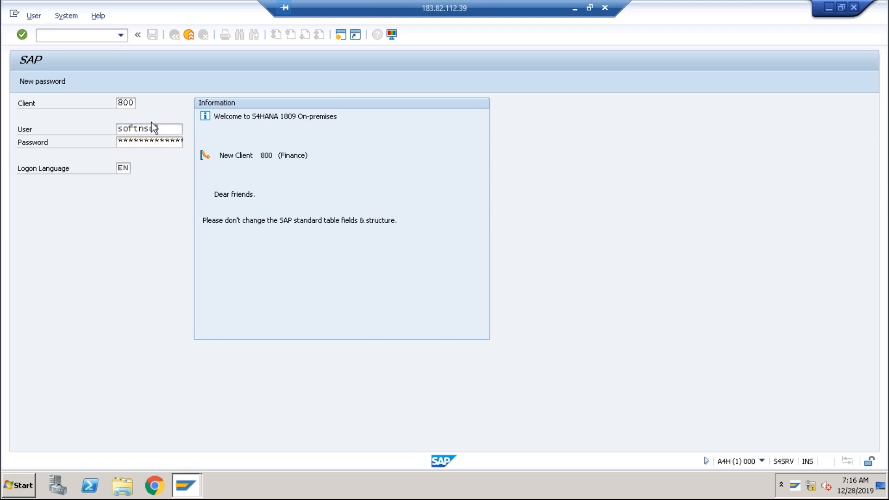
Switch back to the first remote desktop window showing the valuation variant.
key("alt+Tab")
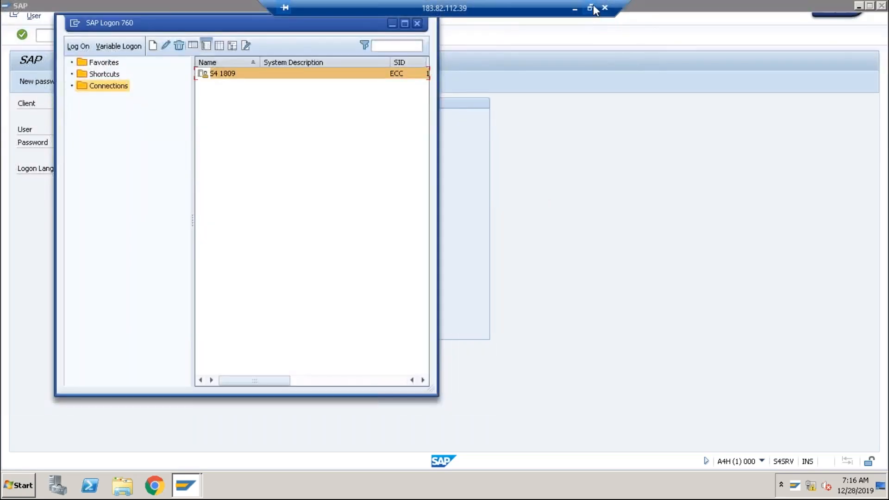
left_click(589, 7)
key("alt+Tab")
key("alt+Tab")
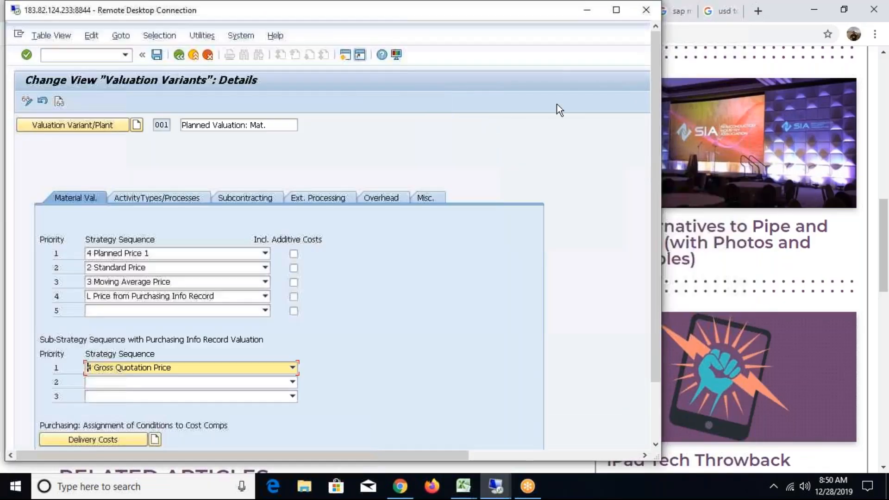
left_click(616, 10)
mouse_move(250, 483)
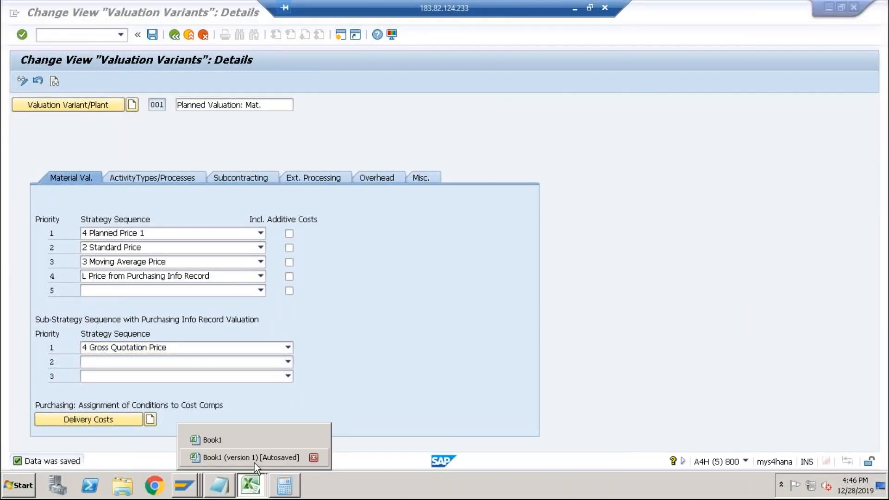
left_click(254, 460)
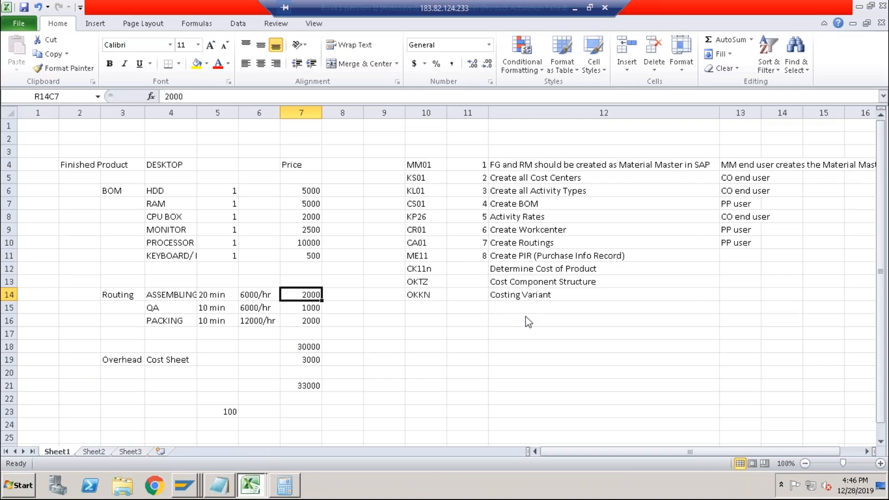
key("alt+Tab")
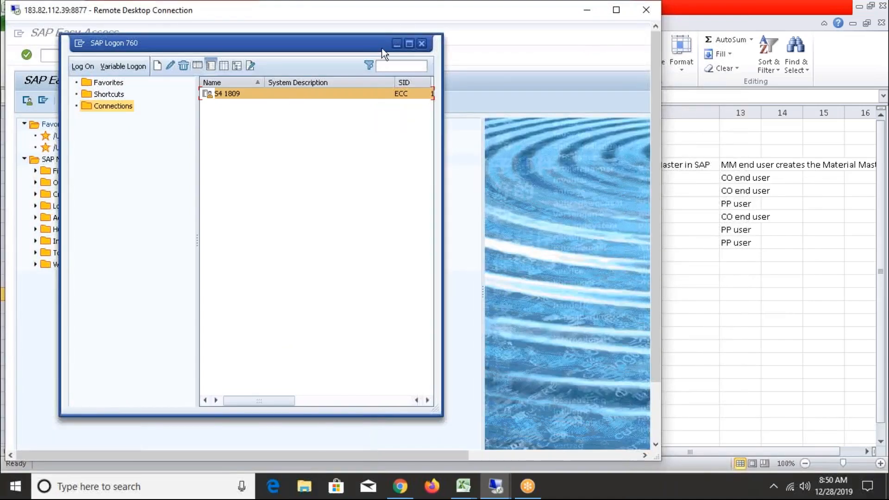
left_click(396, 44)
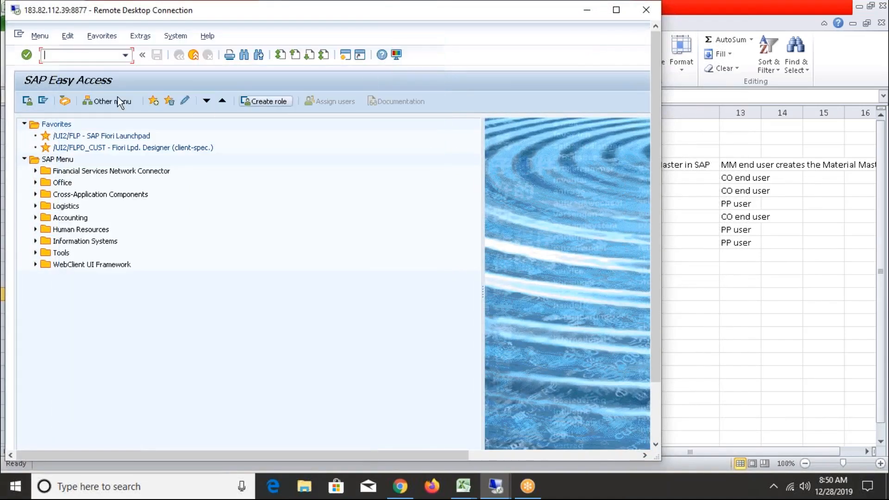
Open costing variant PPC1 in the costing variants configuration and display its valuation variant 001.
type("okkn")
key("Return")
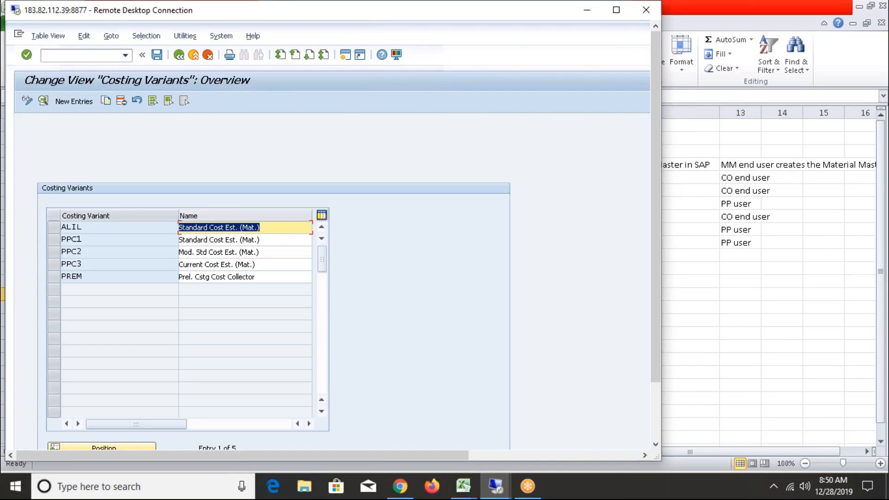
double_click(207, 239)
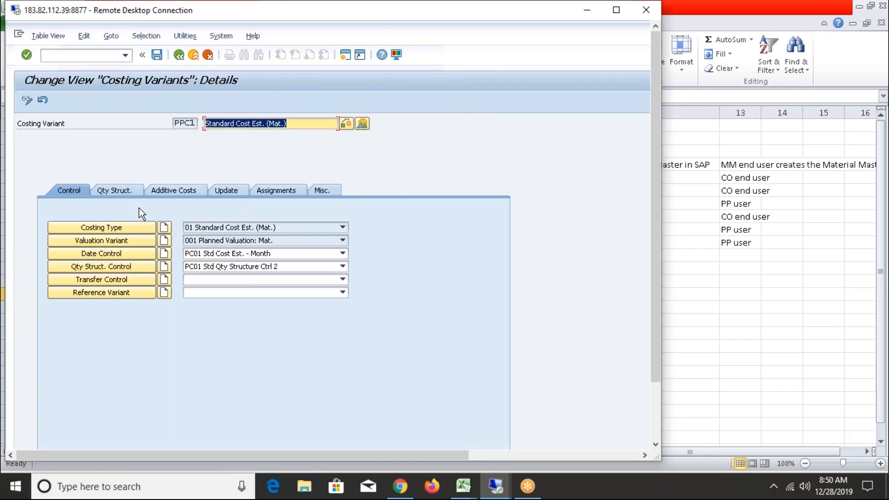
left_click(154, 225)
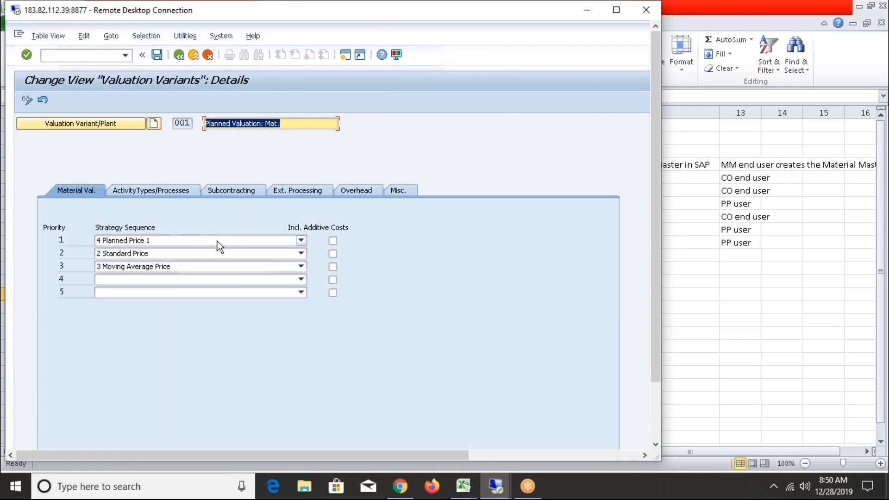
Return to the costing variants list and display the valuation variant of costing variant ALIL.
left_click(179, 56)
left_click(180, 56)
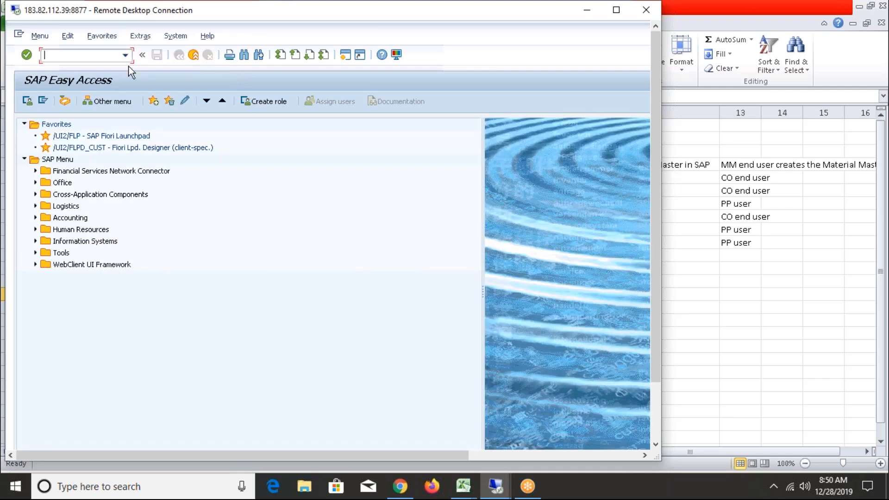
type("okkn")
key("Return")
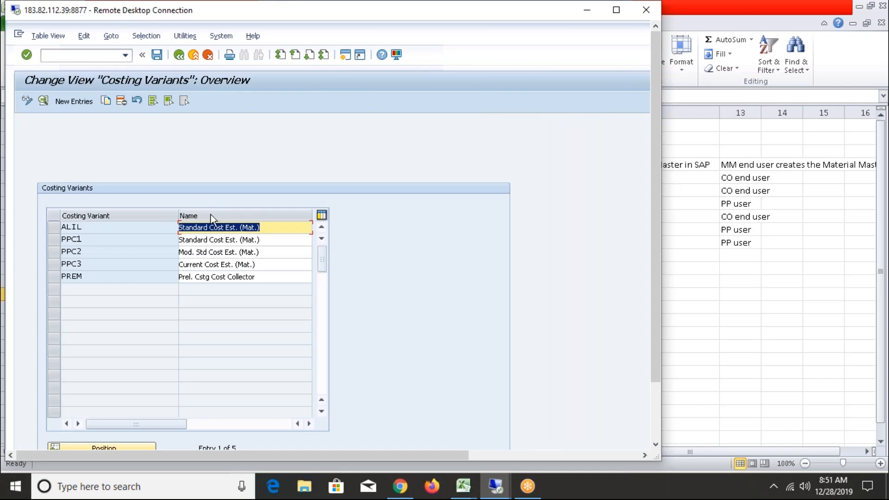
double_click(200, 233)
left_click(134, 243)
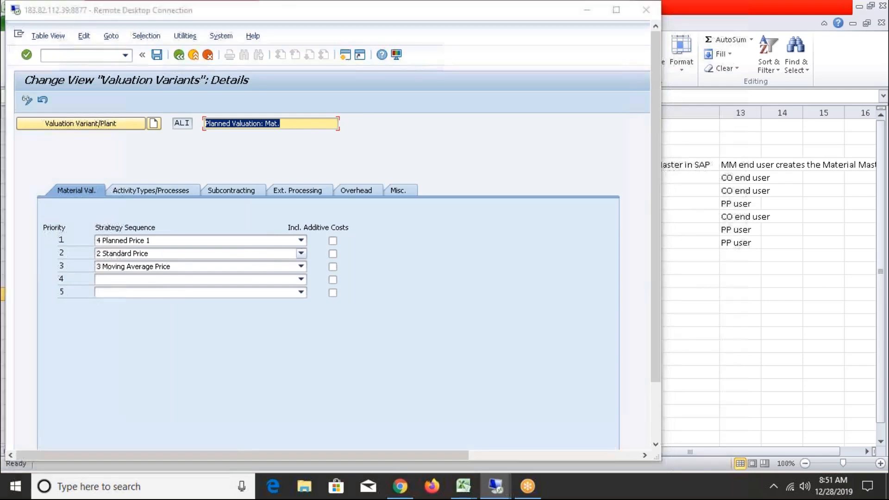
In the first session's valuation variant 001, set the purchasing info record sub-strategy to 3 Net Quotation Price and save.
key("alt+Tab")
left_click(183, 487)
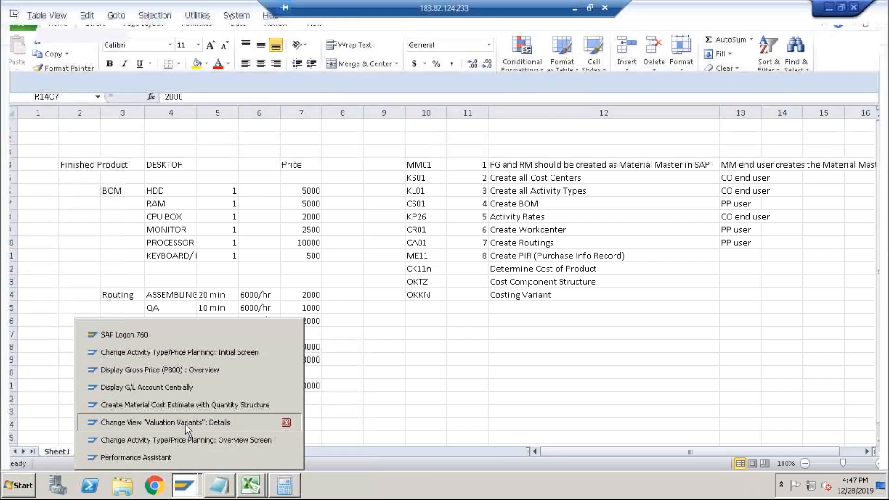
left_click(185, 422)
left_click(196, 350)
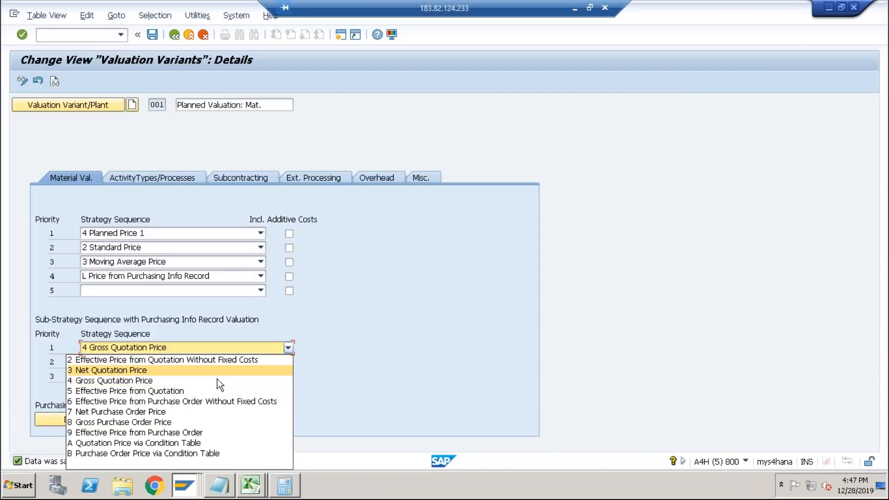
left_click(134, 467)
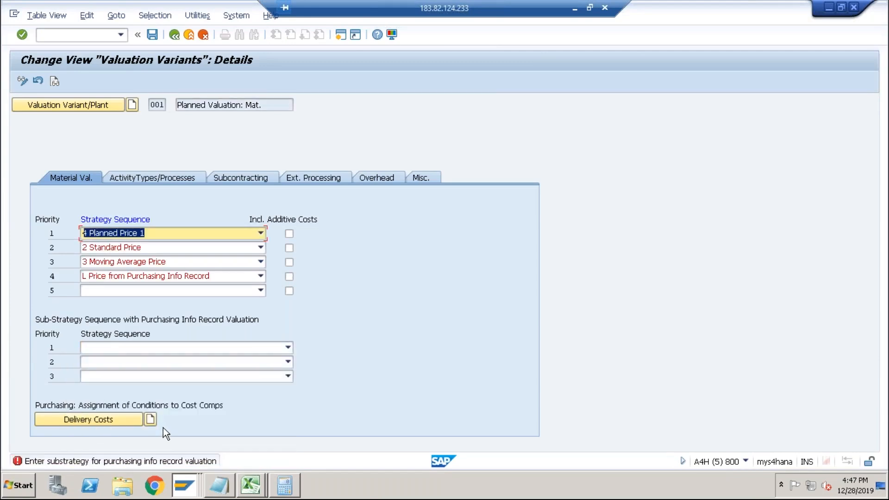
left_click(171, 276)
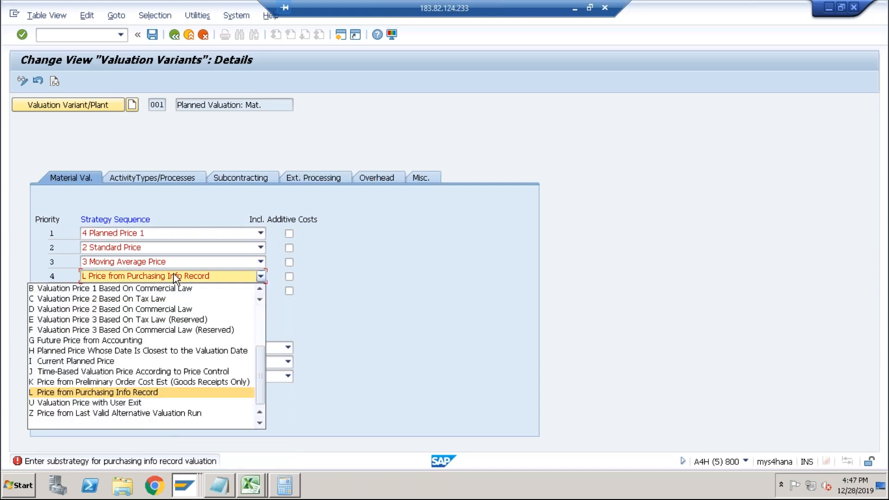
left_click(174, 273)
left_click(167, 348)
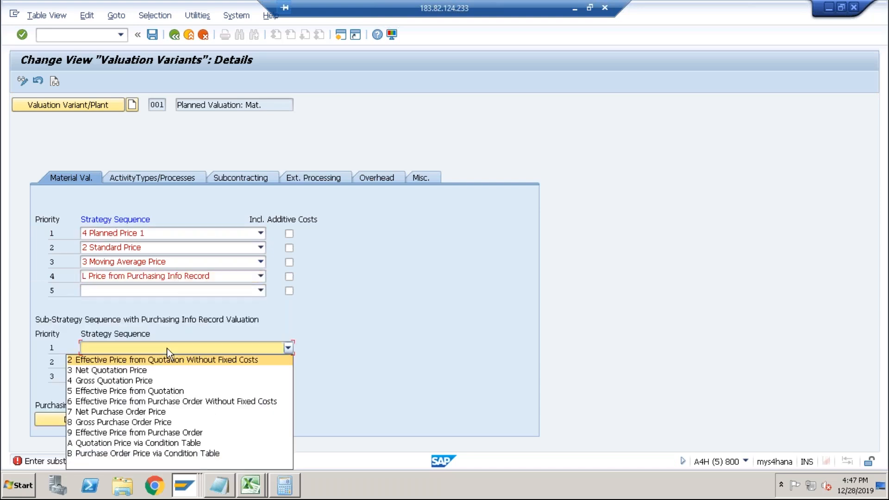
left_click(144, 370)
key("Return")
left_click(152, 36)
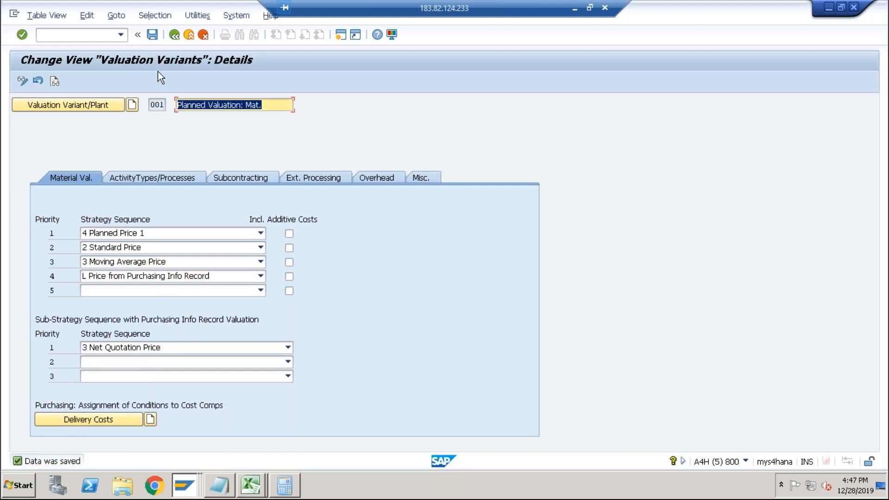
Leave the DESKTOP cost estimate without saving and recalculate it for plant ABCS with costing variant PPC1.
key("alt+Tab")
key("alt+Tab")
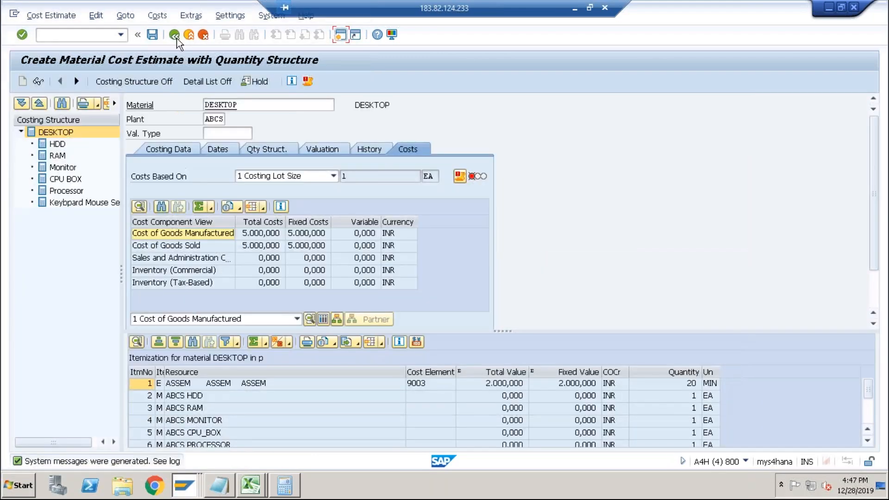
left_click(175, 37)
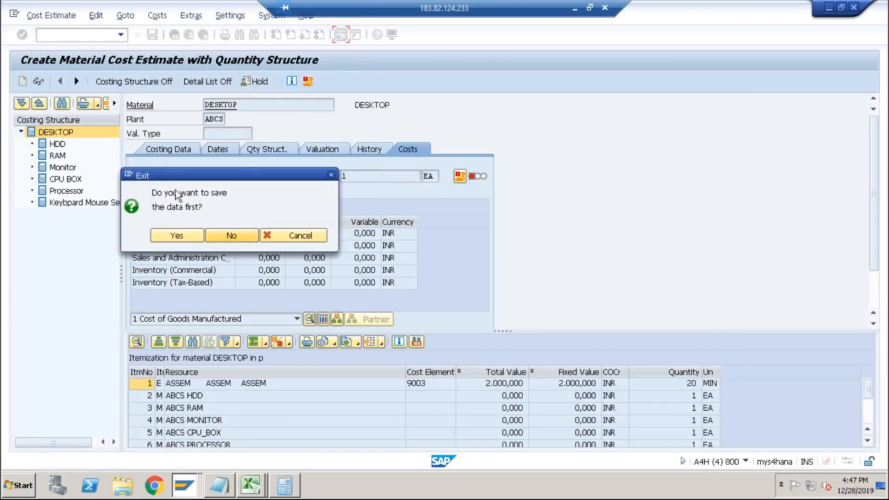
left_click(223, 234)
key("Return")
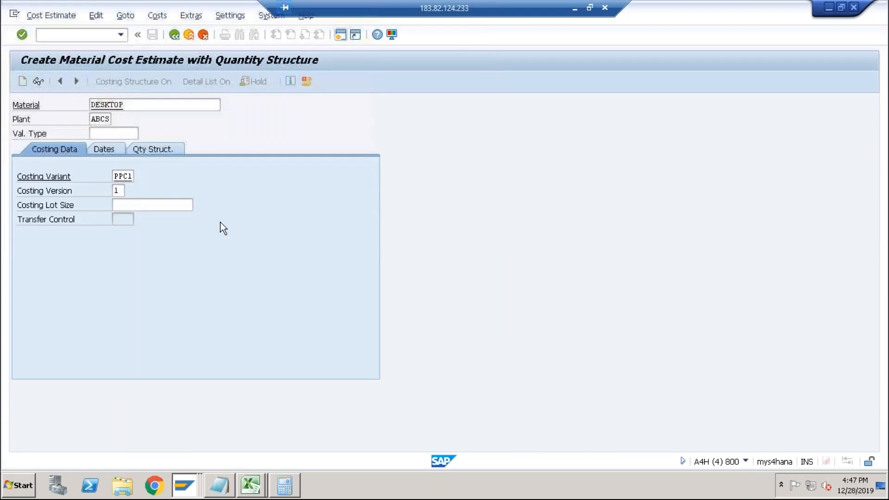
key("Return")
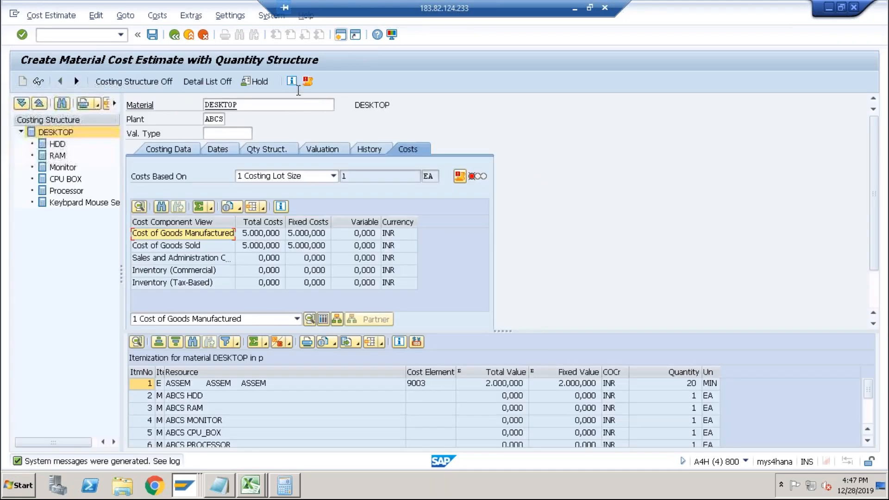
Open the cost estimate's message log and select the consumption account error for HDD.
left_click(308, 81)
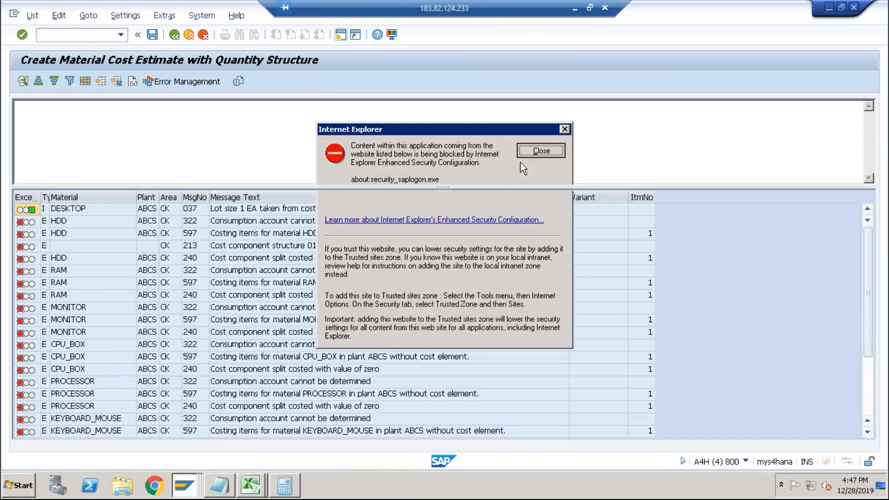
left_click(537, 152)
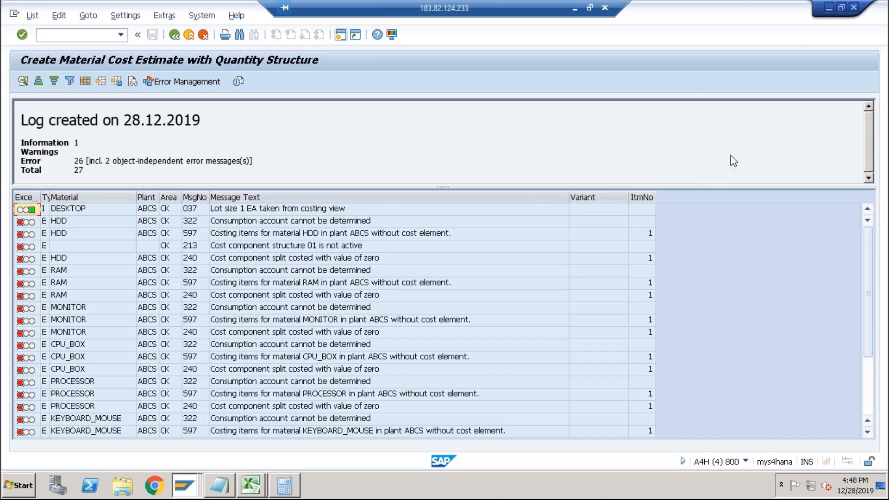
left_click(272, 222)
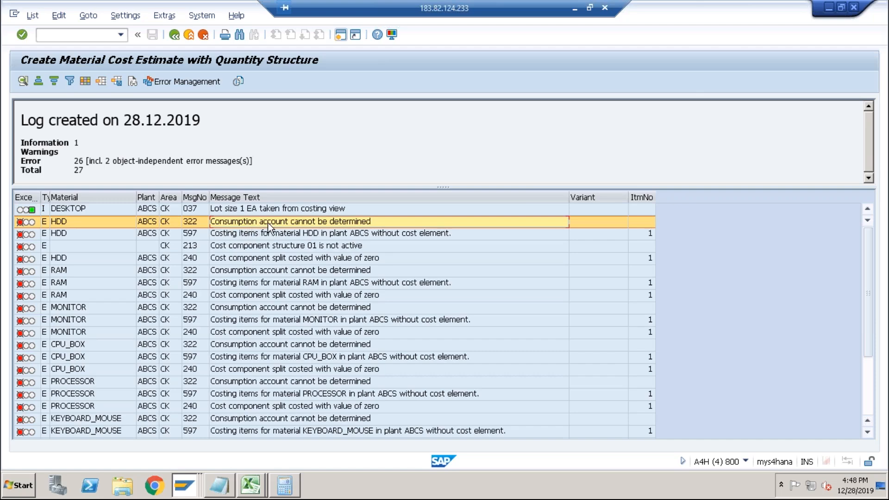
Return to the cost estimate and select each component in the costing structure, from HDD to Processor.
key("alt+Tab")
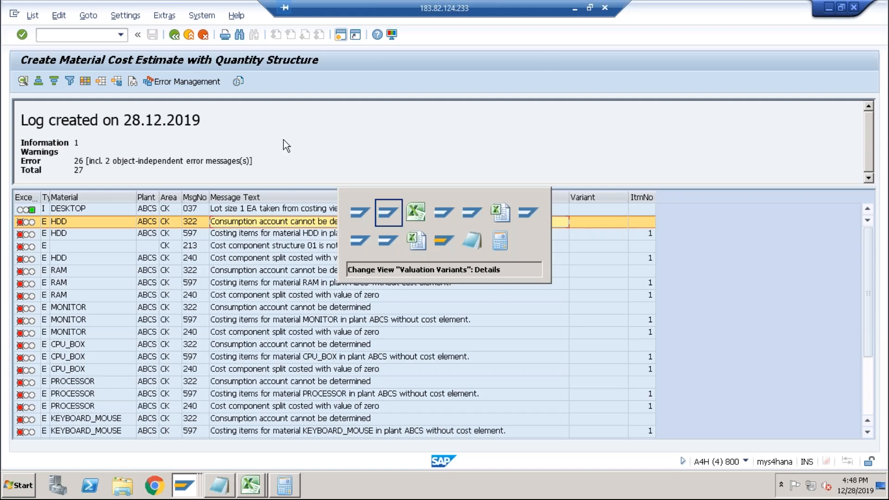
key("Escape")
left_click(174, 35)
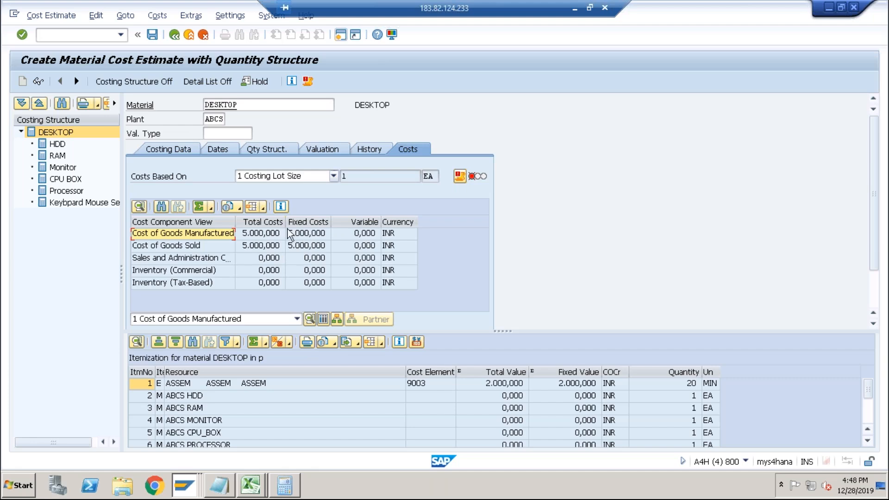
left_click(59, 145)
left_click(63, 158)
left_click(63, 169)
left_click(65, 180)
left_click(66, 192)
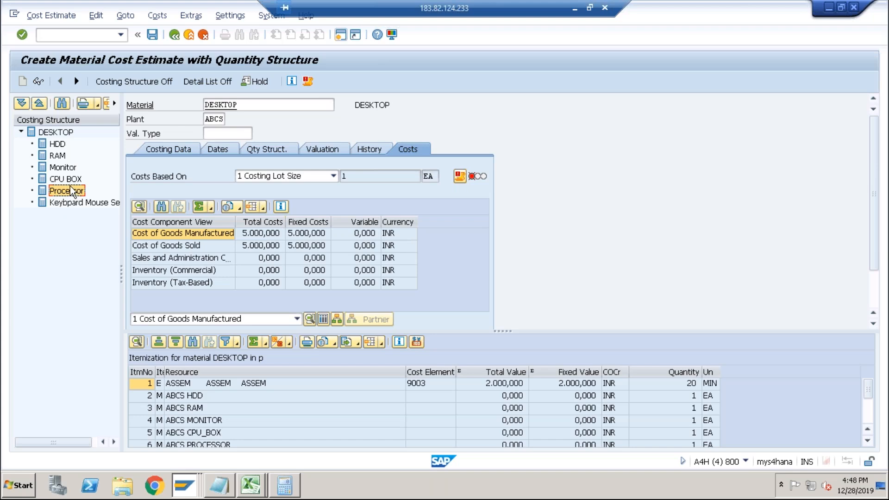
Open the message log again and display the long text of the consumption account error.
left_click(308, 81)
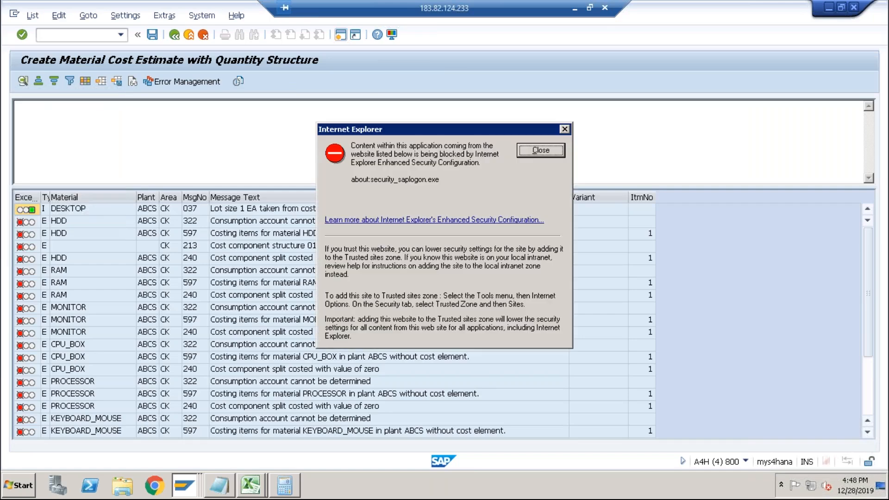
left_click(550, 149)
double_click(252, 222)
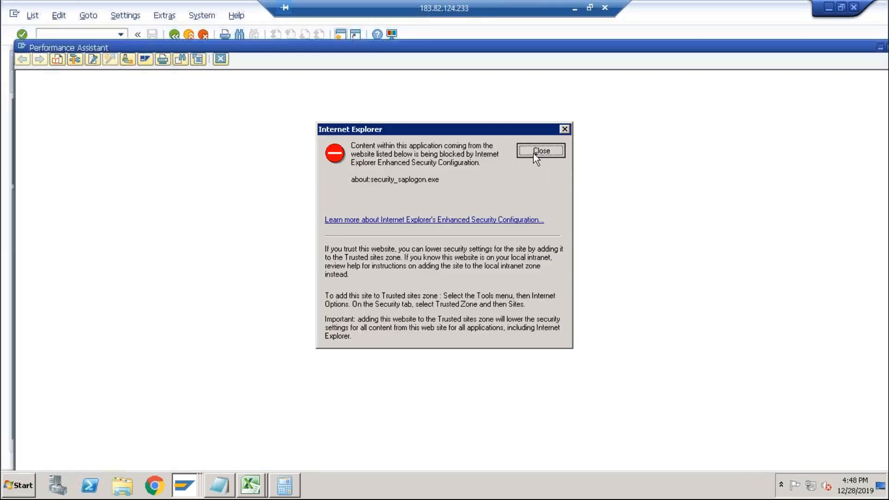
left_click(534, 154)
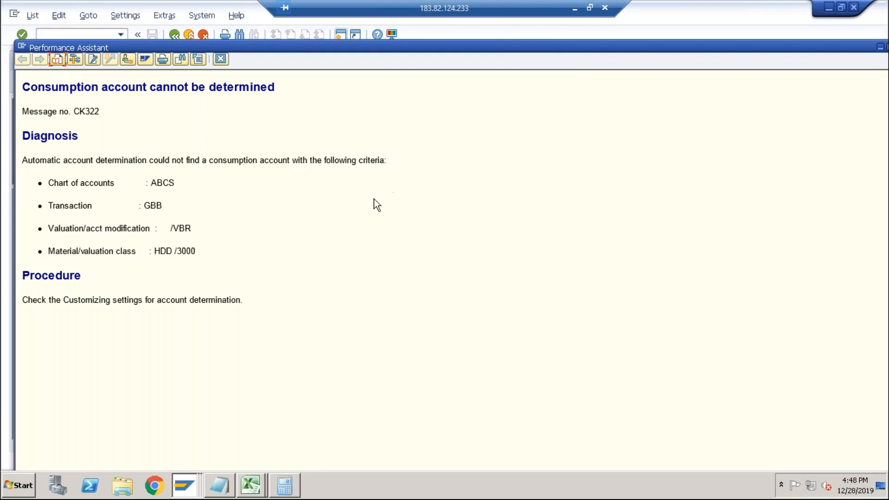
double_click(169, 182)
left_click_drag(145, 205, 197, 228)
Switch to the gross price window and open Edit G/L Account Centrally.
key("alt+Tab")
key("alt+Tab")
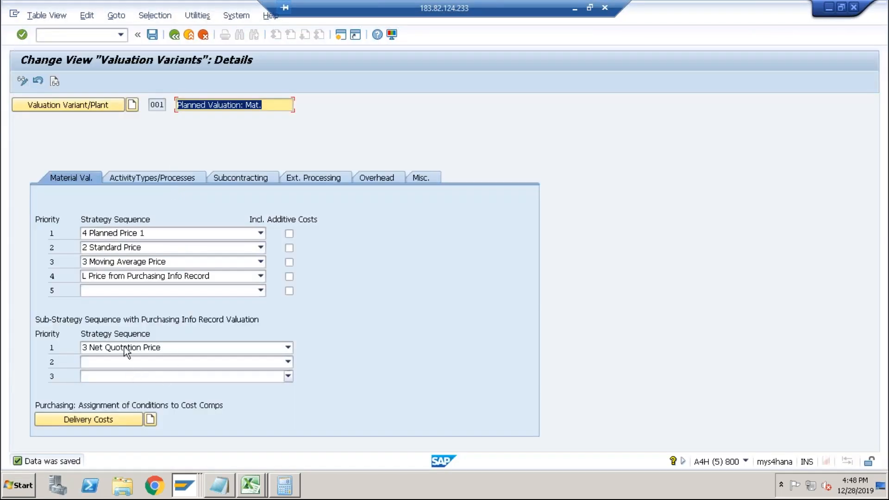
key("alt+Tab")
key("alt+Tab")
key("alt+Tab")
key("alt+Tab")
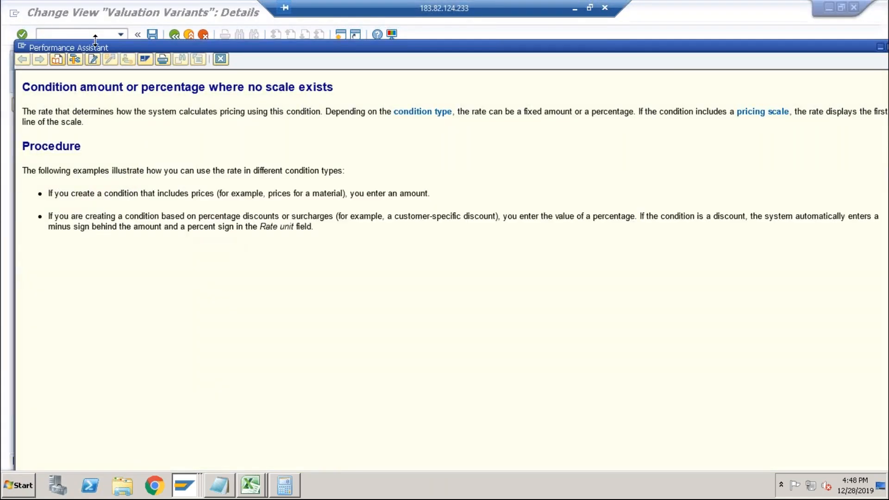
key("alt+Tab")
key("alt+Tab")
key("alt+Tab")
key("alt+Tab")
key("alt+Tab")
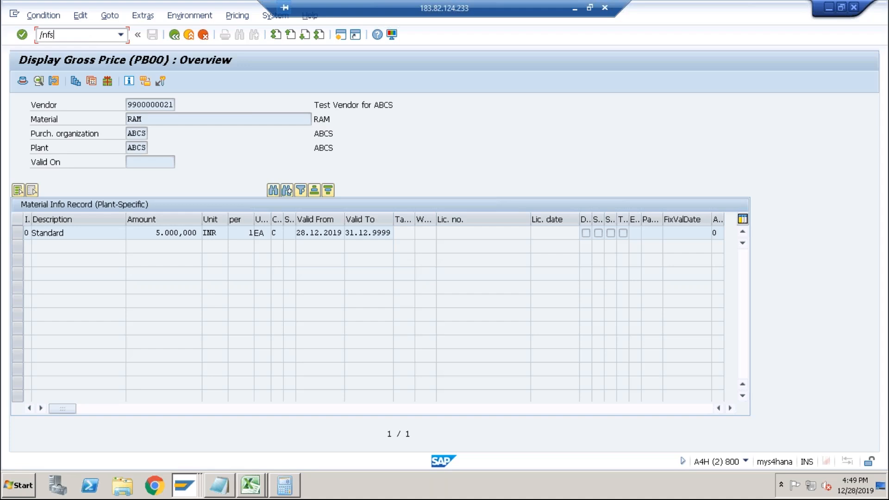
key("Return")
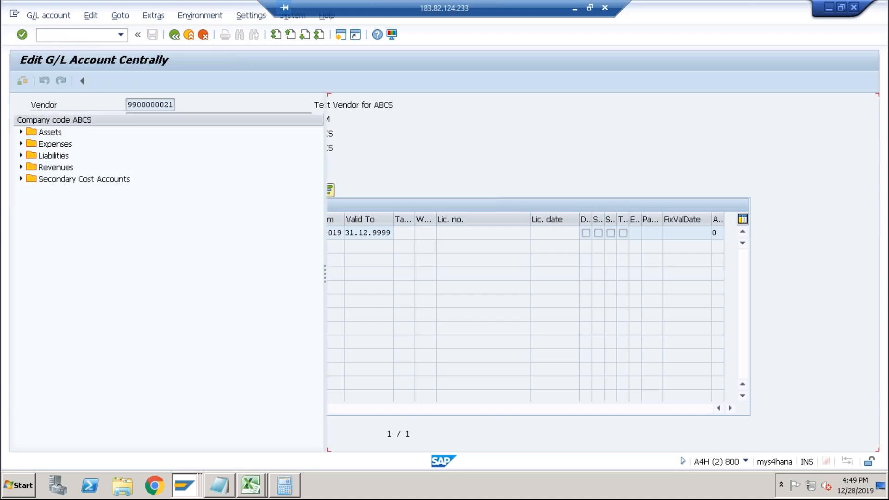
Expand the Expenses accounts of company code ABCS and select account 4002 COGS.
left_click(21, 144)
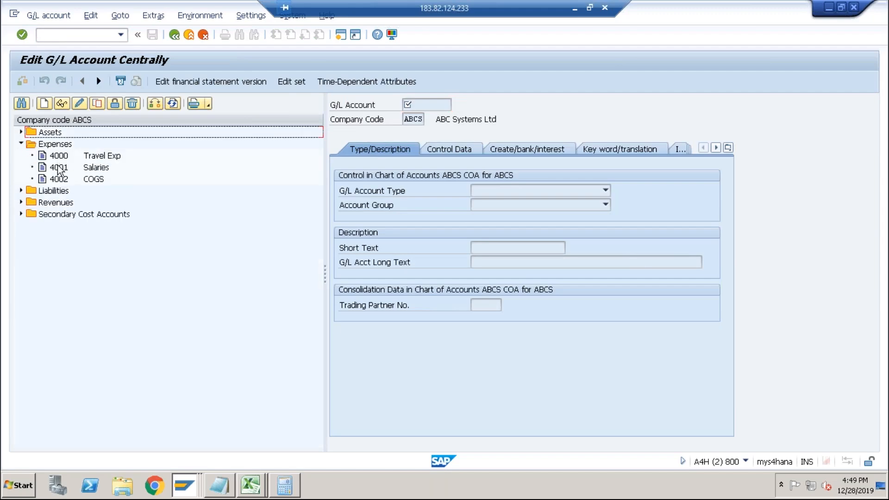
left_click(56, 180)
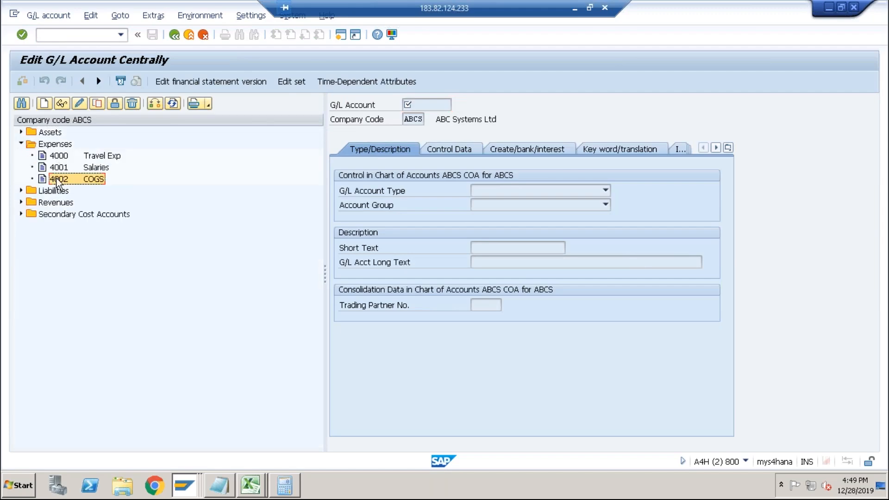
Create G/L account 4003 in company code ABCS by copying reference account 4002.
left_click(97, 103)
left_click(158, 203)
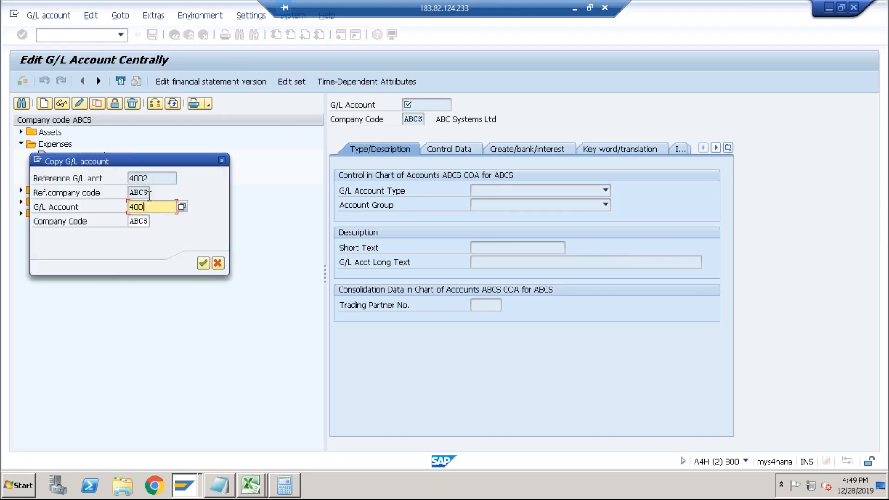
type("3")
key("Return")
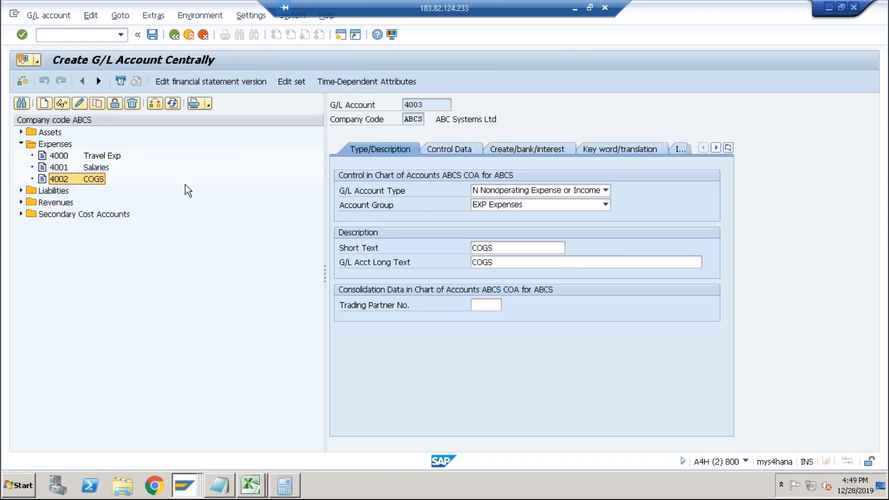
Set the new account's short text to RM Consumption and clear its long text.
left_click_drag(500, 245, 463, 248)
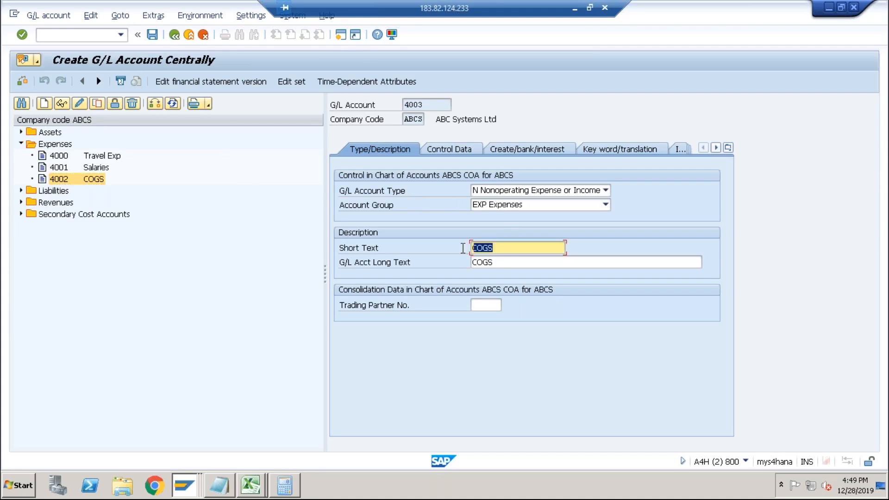
type("RM Consumption")
key("Tab")
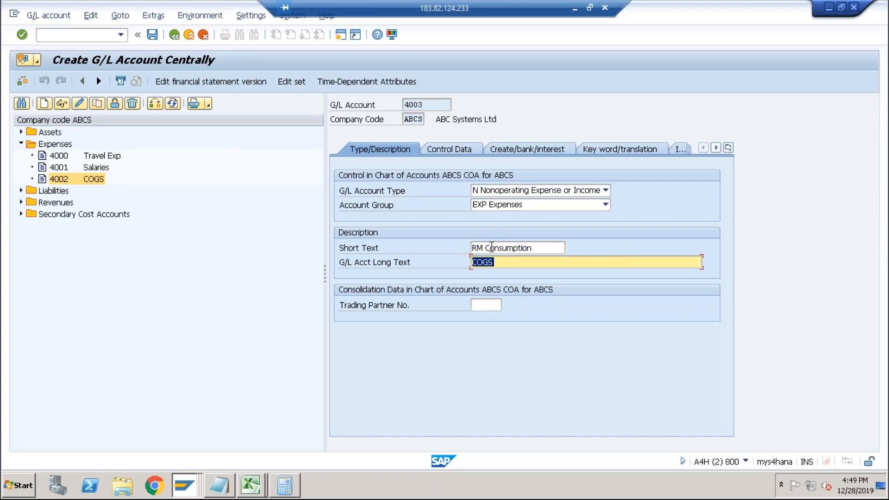
key("BackSpace")
Review the account's tabs and set the G/L account type to P Primary Costs or Revenue.
left_click(465, 149)
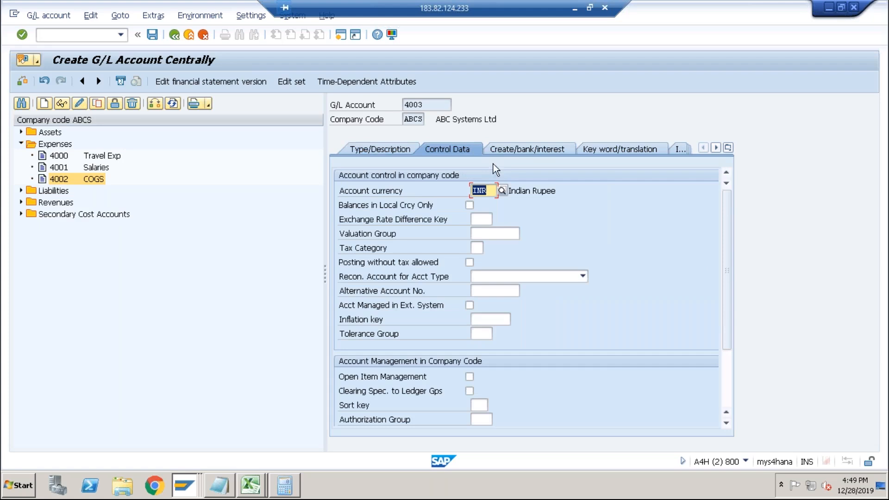
left_click(516, 153)
left_click(397, 150)
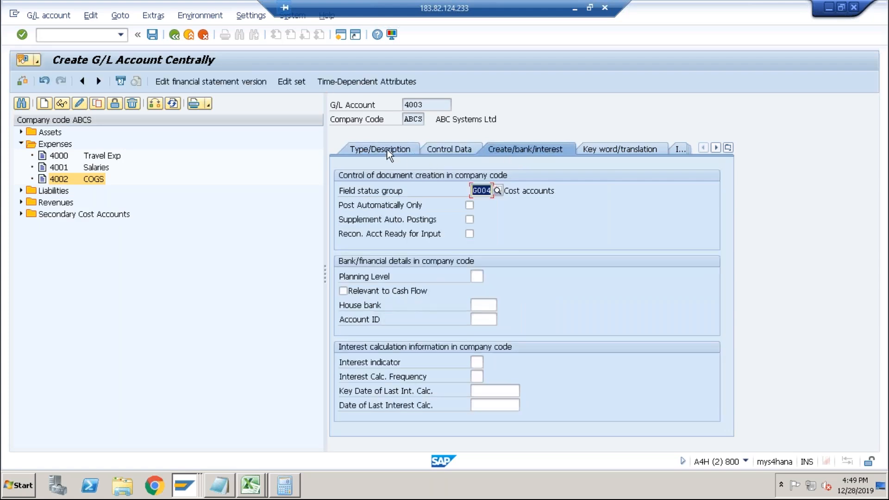
left_click(527, 197)
left_click(525, 197)
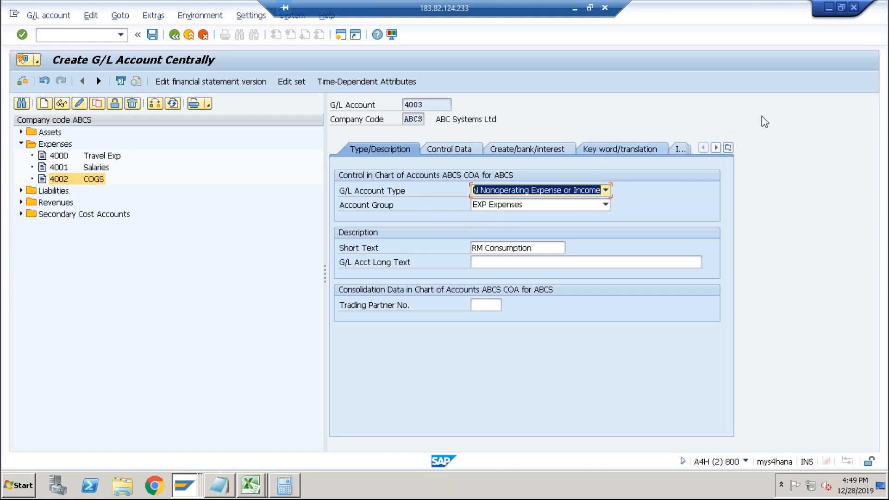
left_click(606, 191)
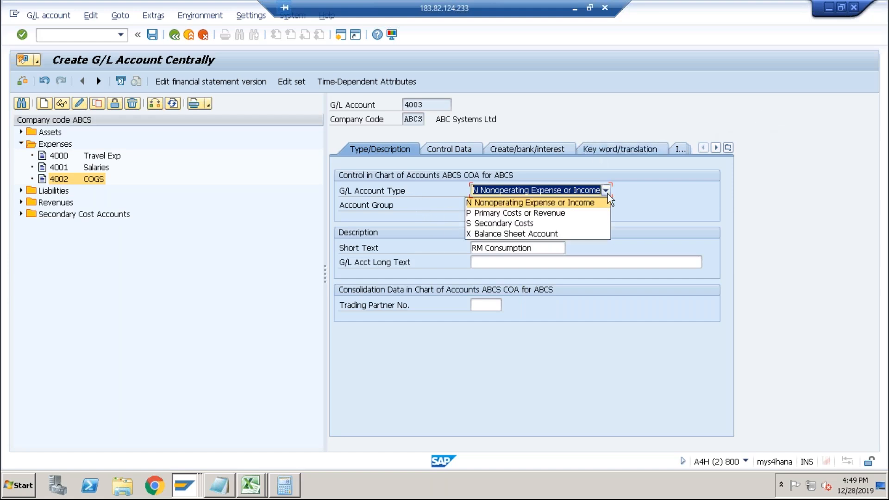
left_click(558, 214)
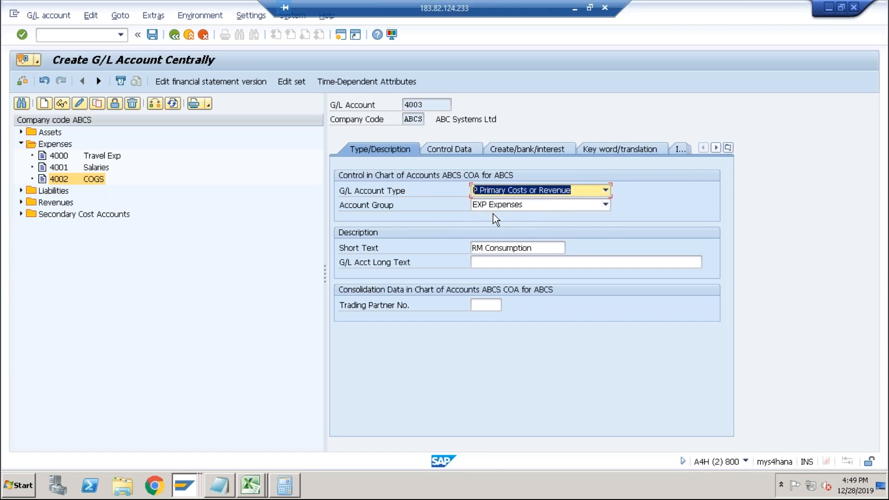
Enter the cost element category in the controlling area settings and save account 4003.
left_click(455, 155)
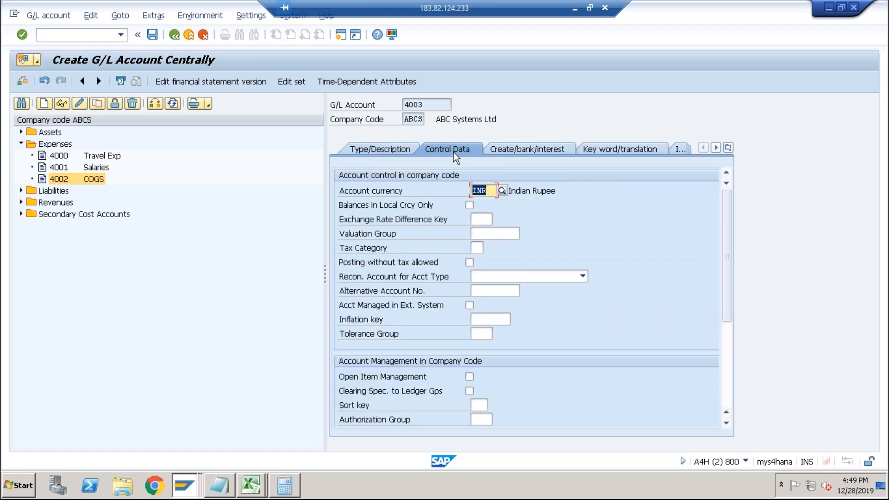
scroll(522, 396, "down", 4)
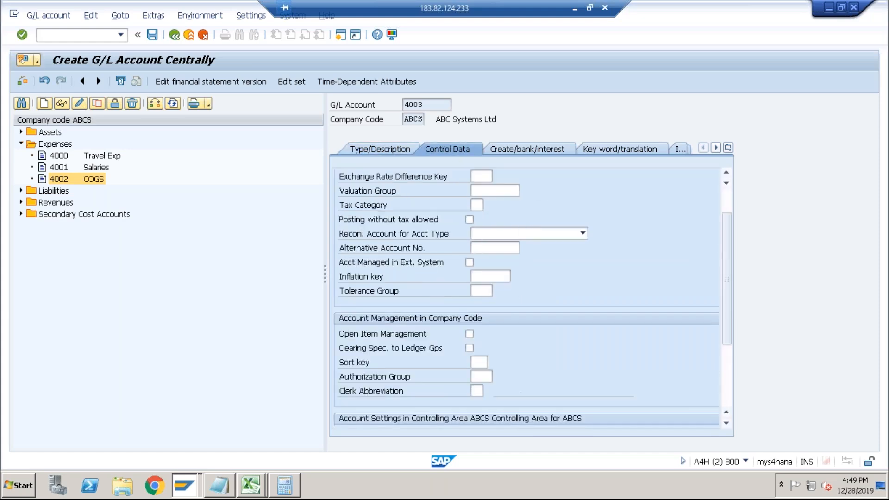
left_click(477, 318)
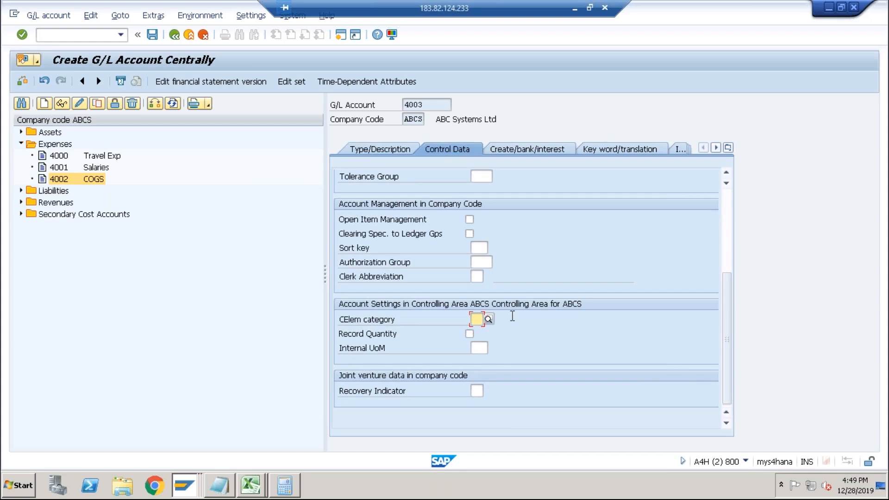
type("01")
key("Return")
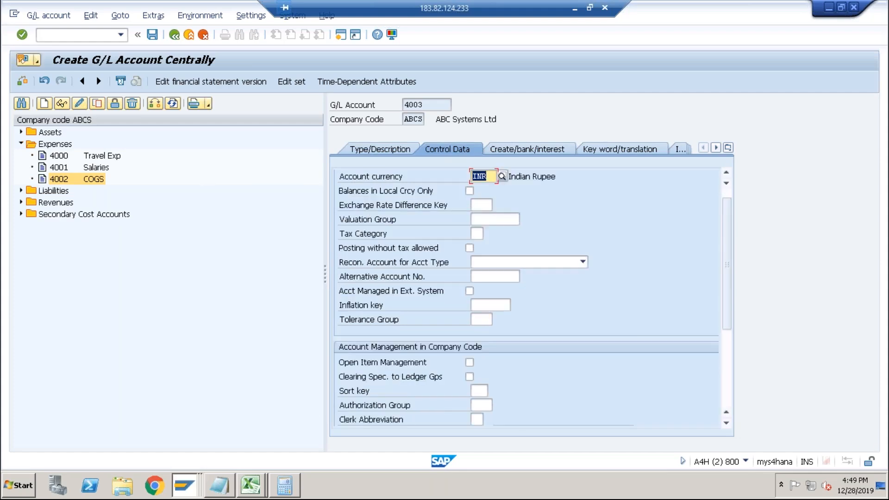
left_click(537, 153)
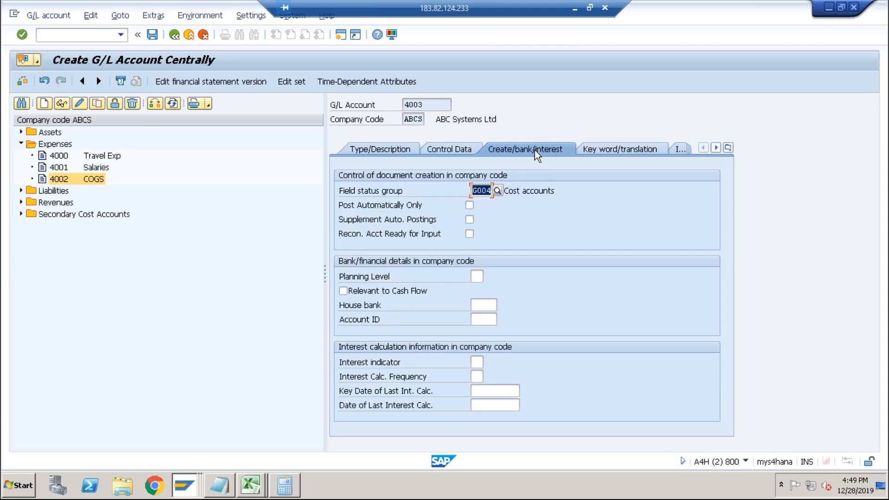
left_click(153, 36)
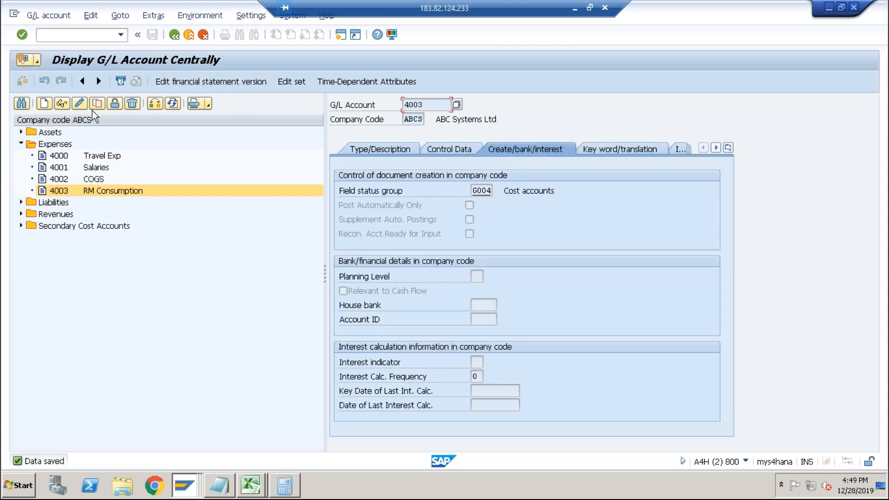
Change account 4003's field status group to G003 Material consumption accounts and save.
left_click(79, 104)
left_click(485, 193)
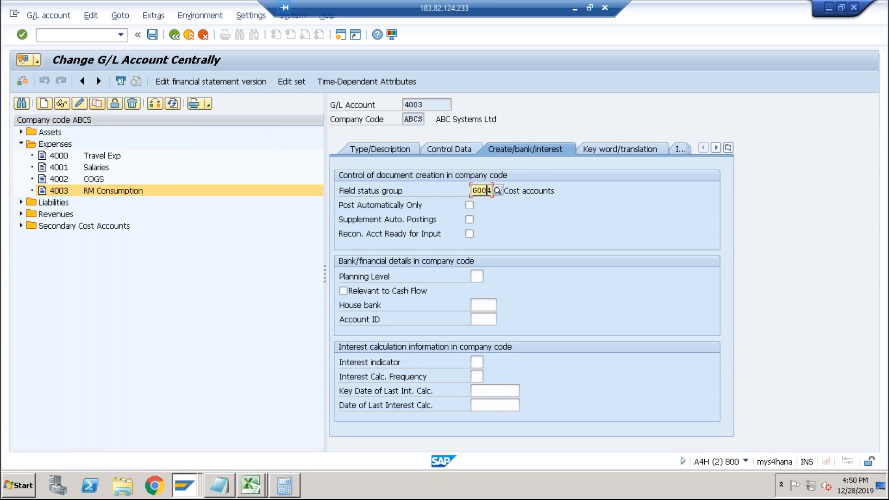
left_click(498, 191)
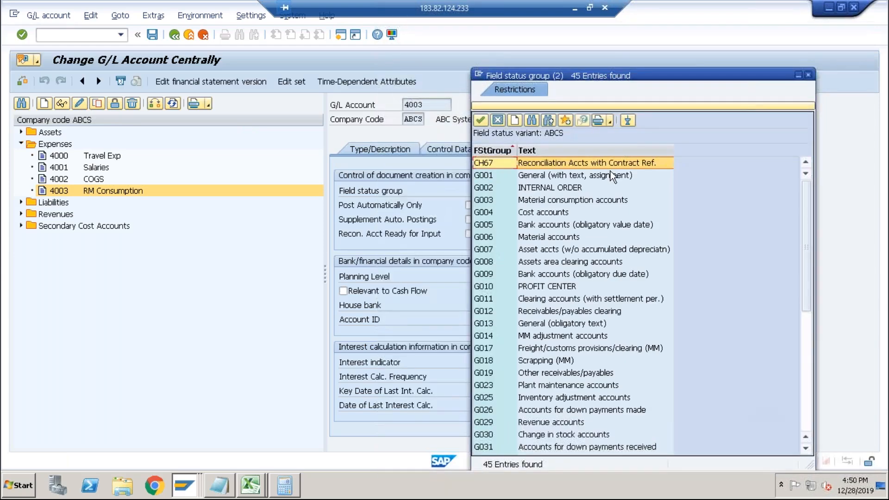
left_click(586, 203)
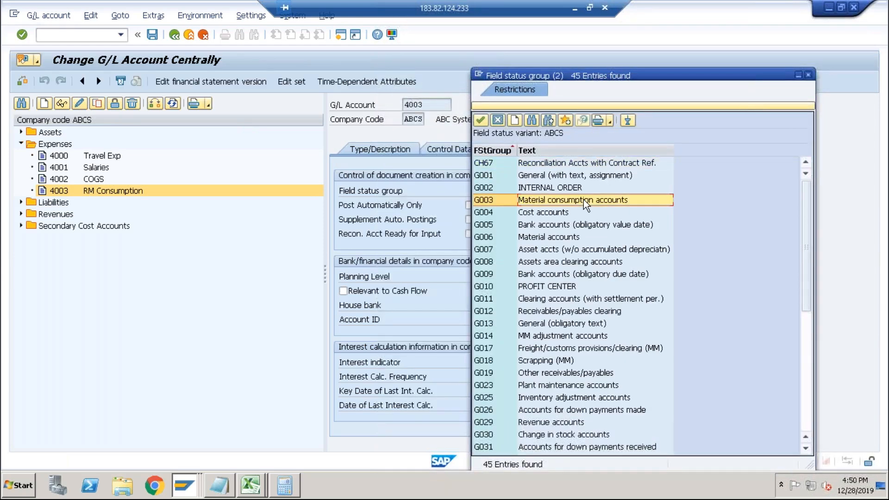
double_click(586, 203)
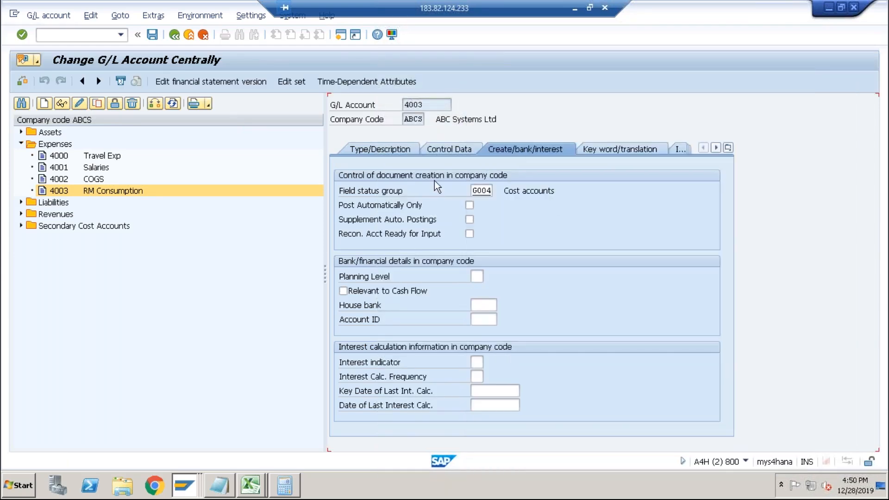
left_click(152, 35)
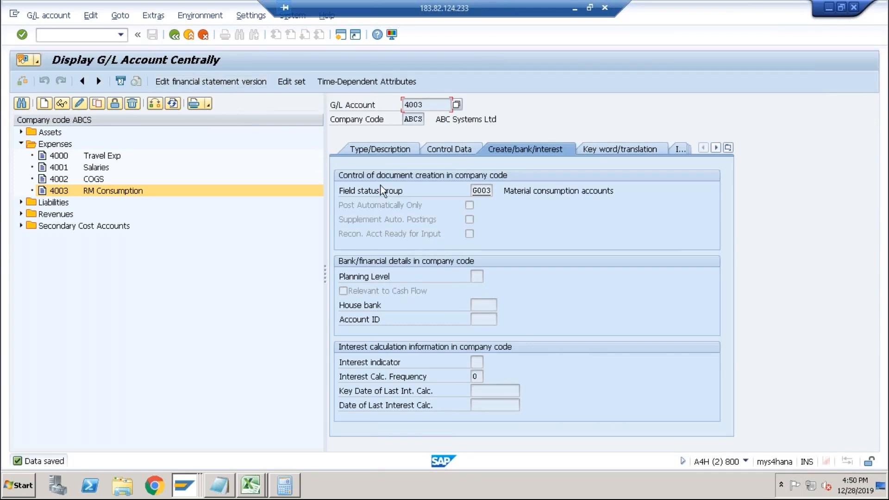
Open automatic account determination for transaction GBB, Offsetting entry for inventory posting, in chart of accounts ABCS.
key("alt+Tab")
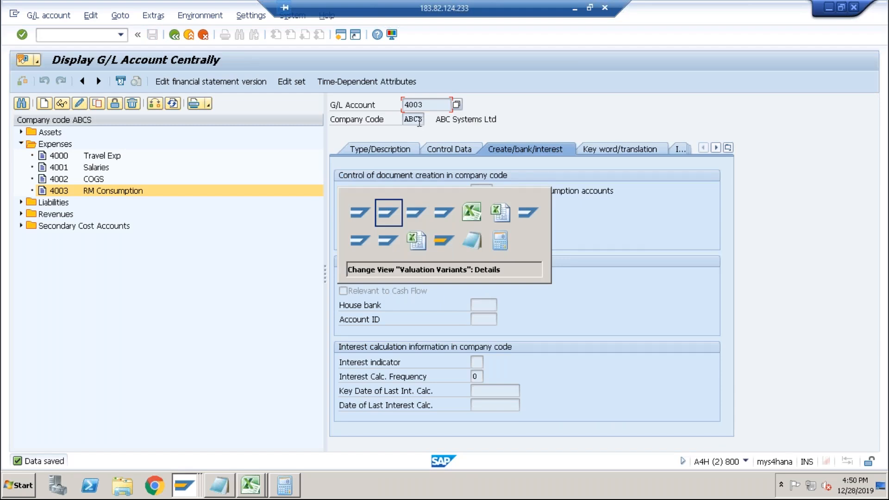
key("alt+shift+Tab")
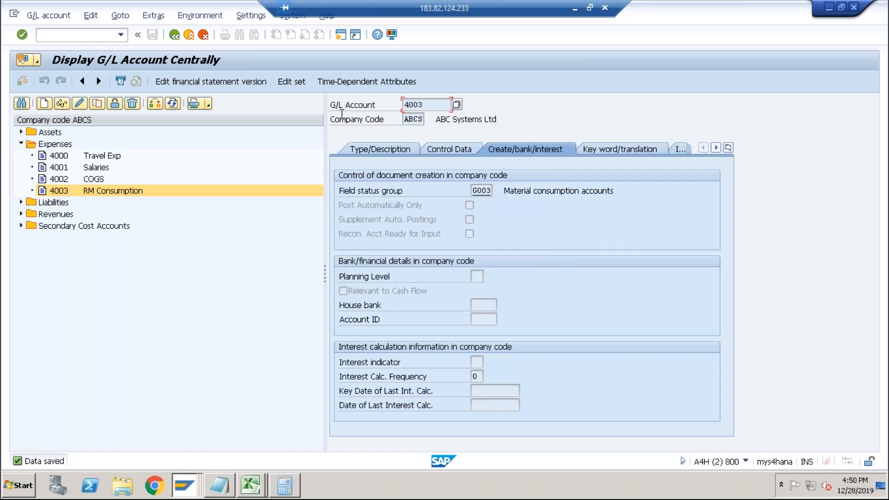
left_click(84, 35)
key("Return")
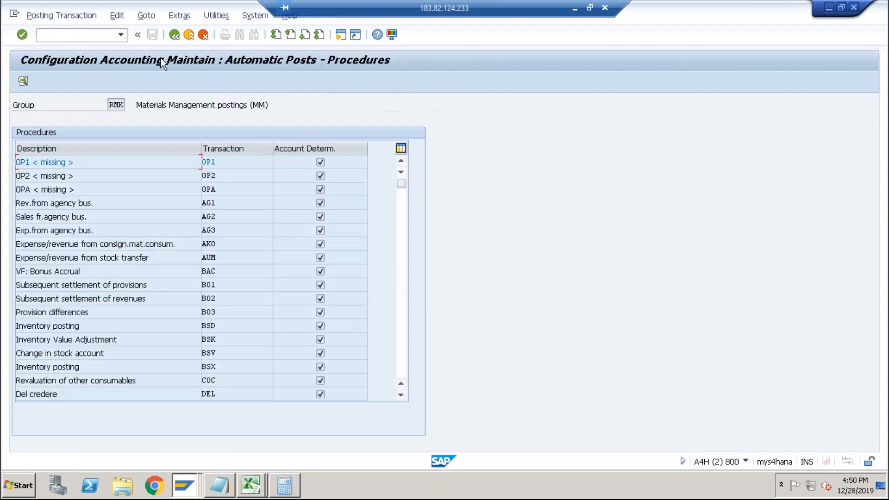
left_click(403, 273)
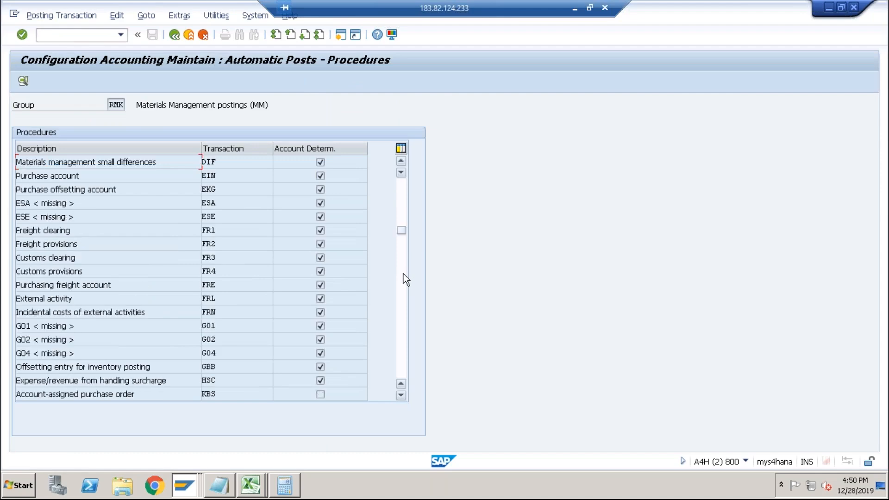
double_click(207, 366)
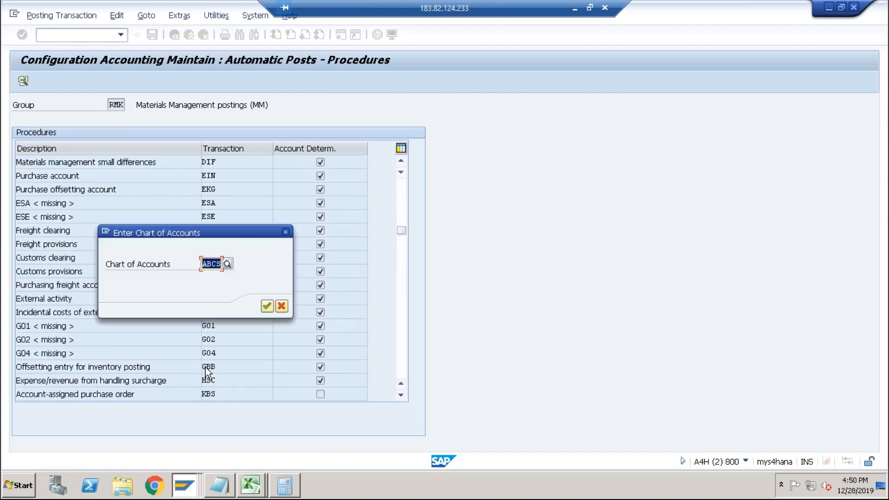
left_click(266, 306)
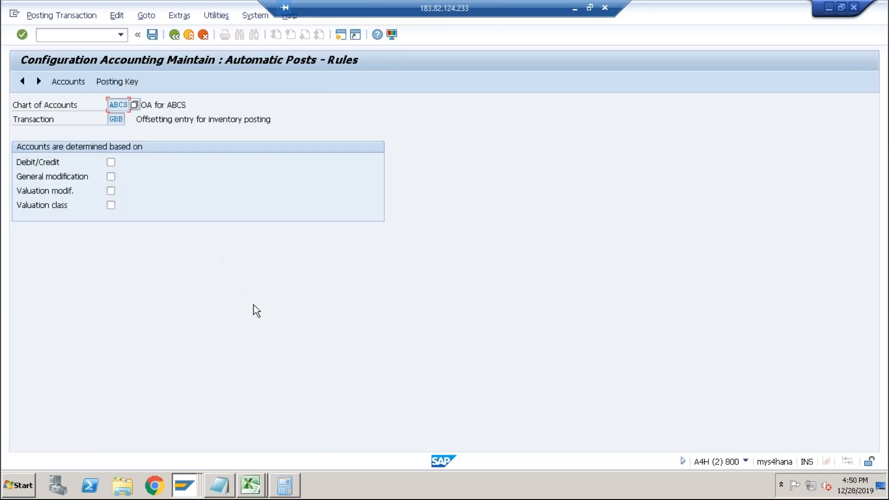
Set the GBB rules to determine accounts by valuation modification and valuation class, and save them.
key("alt+Tab")
key("alt+Tab")
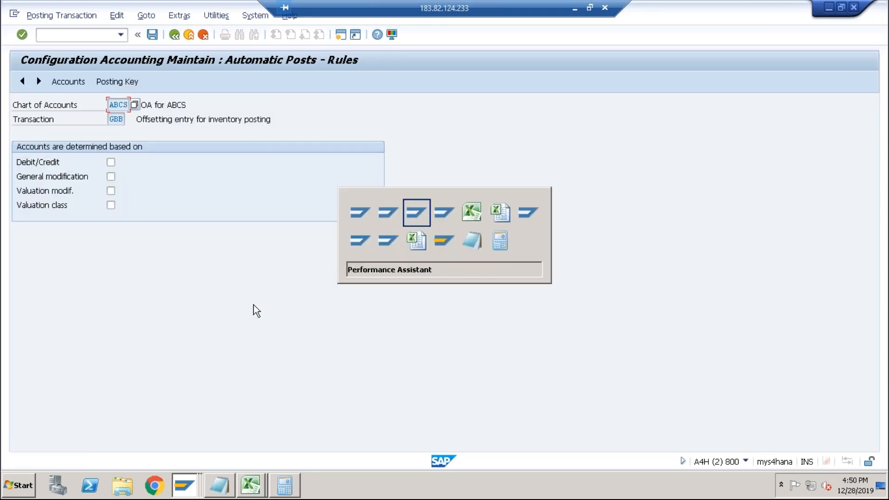
key("alt+Tab")
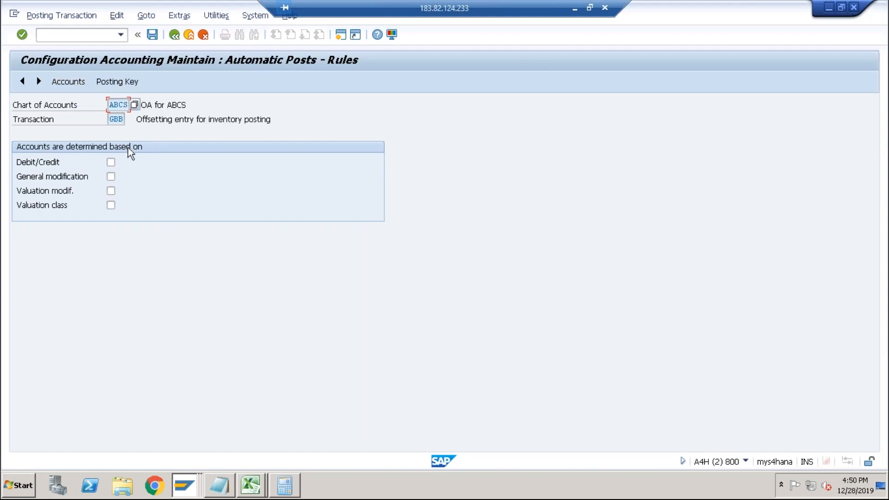
left_click(111, 177)
left_click(112, 177)
left_click(111, 191)
left_click(112, 206)
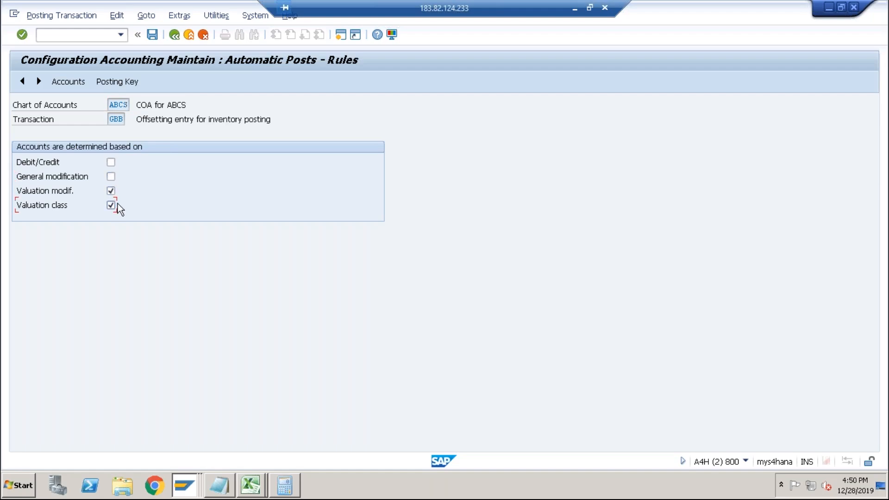
left_click(153, 38)
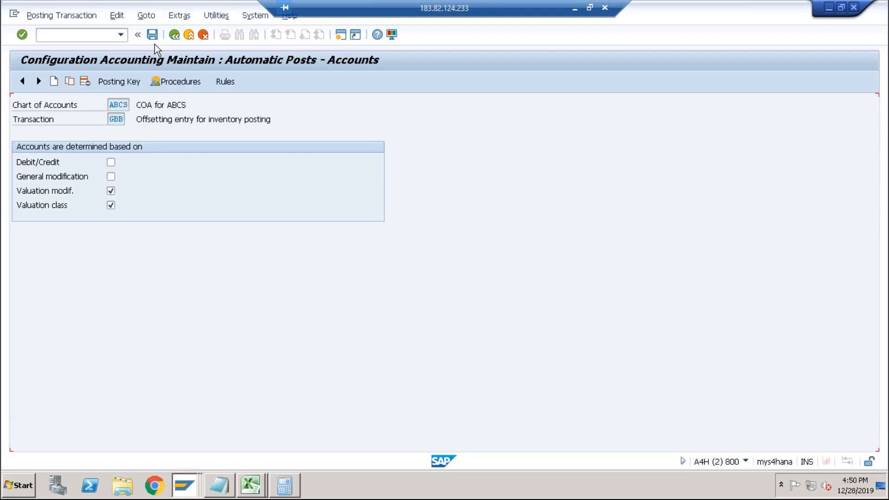
Assign account 4003 to valuation modification VBR and valuation class 3000 for transaction GBB.
left_click(70, 176)
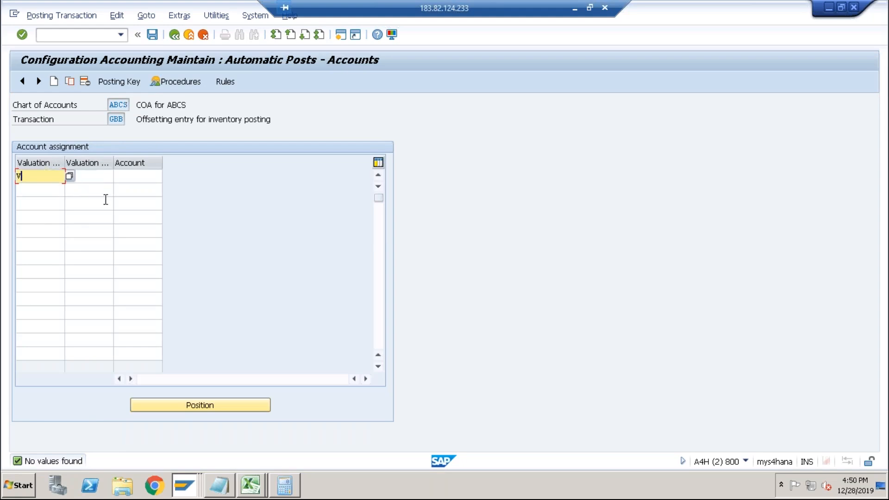
key("Tab")
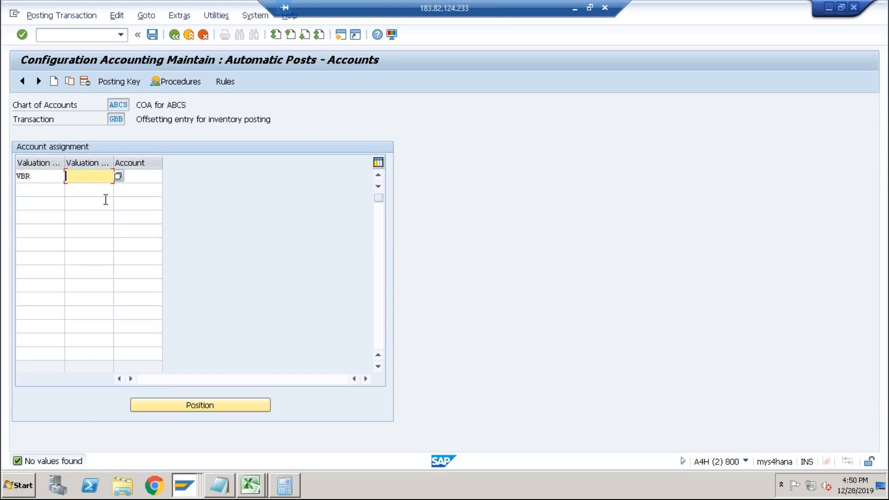
type("3000")
key("alt+Tab")
left_click_drag(179, 253, 199, 253)
key("alt+Tab")
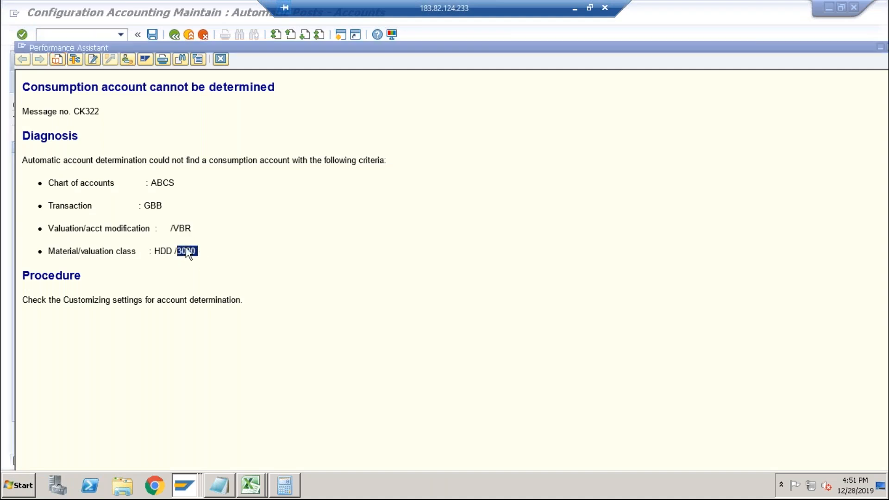
left_click(145, 182)
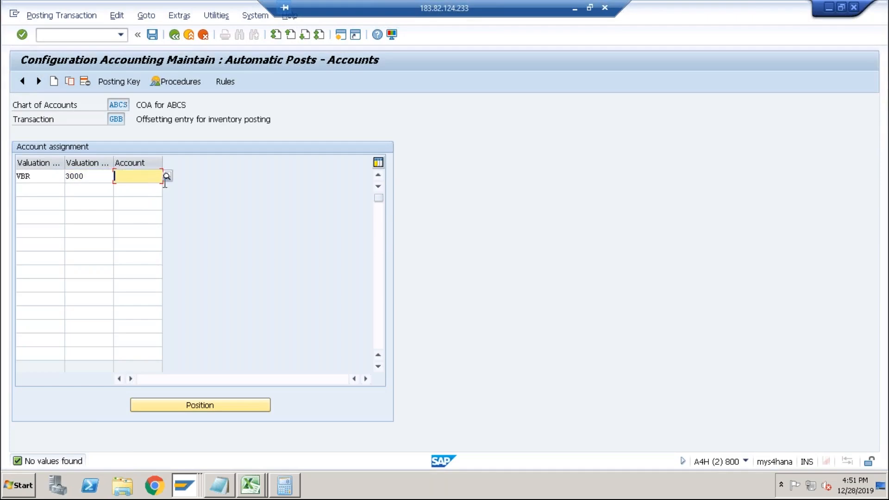
type("4003")
key("Return")
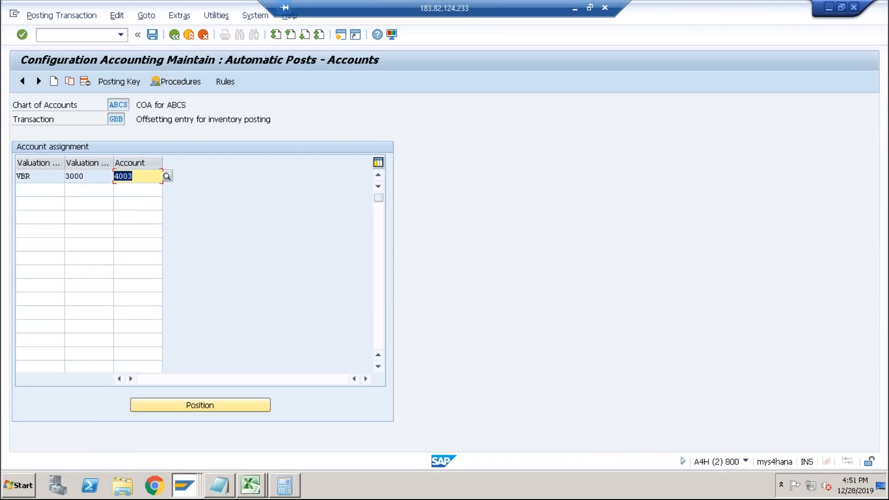
Save the GBB account assignment under the existing customizing request.
left_click(152, 35)
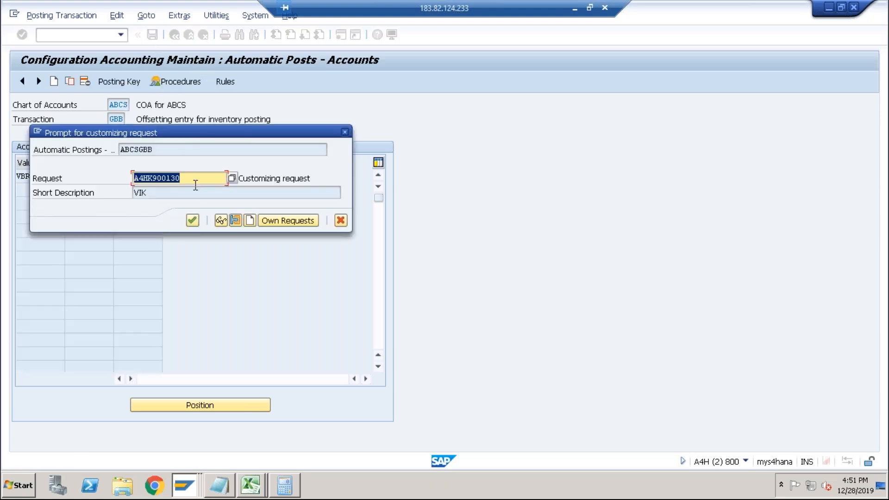
left_click(194, 222)
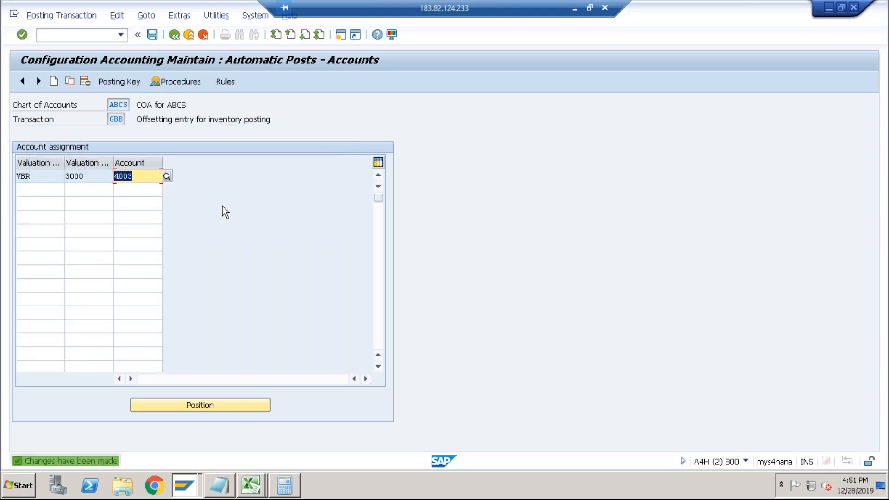
Rerun the cost estimate for DESKTOP in plant ABCS and open the consumption account error's details from the log.
key("alt+Tab")
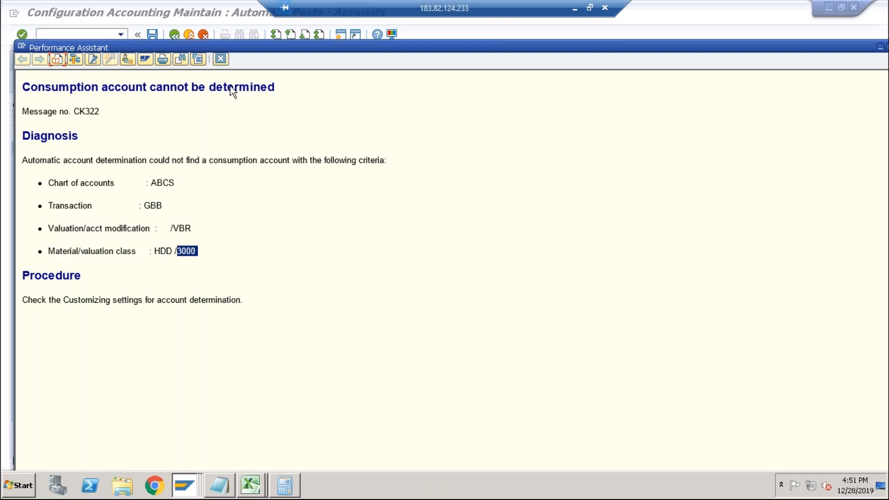
left_click(221, 65)
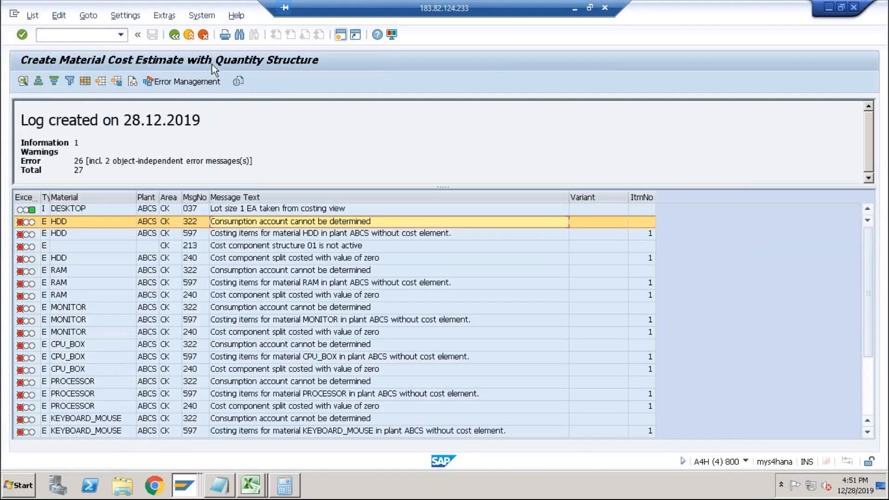
left_click(170, 35)
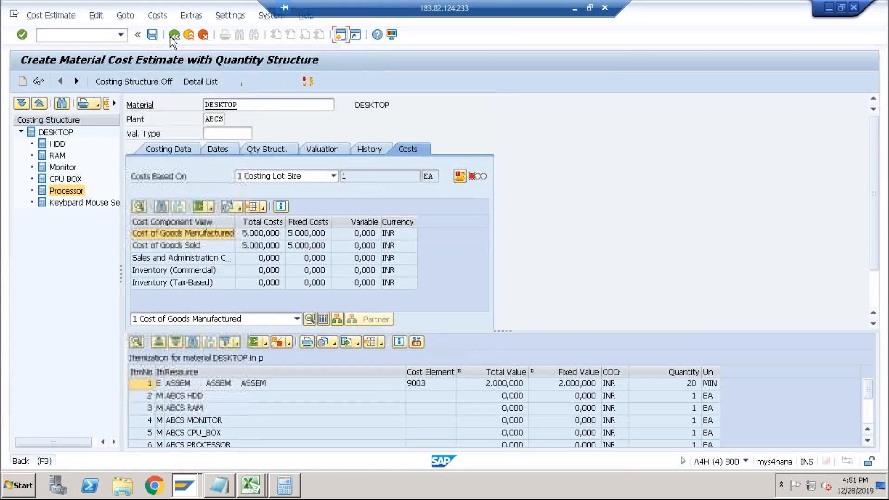
left_click(171, 36)
left_click(230, 235)
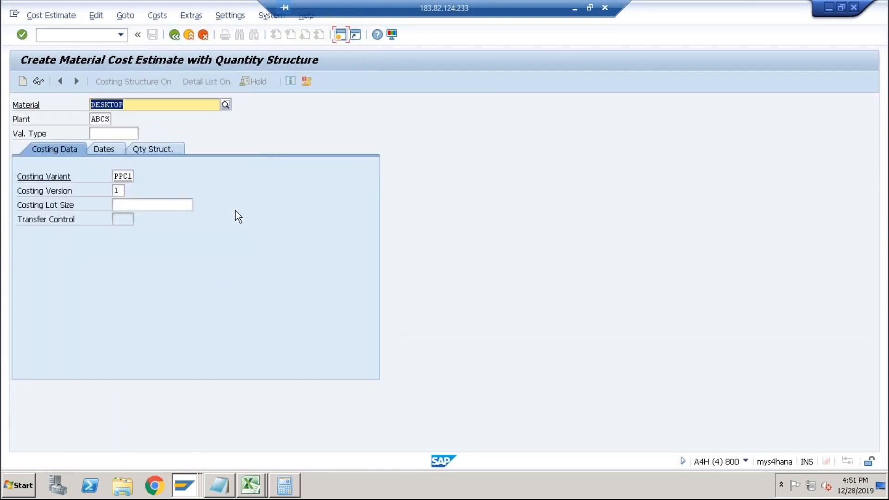
key("Return")
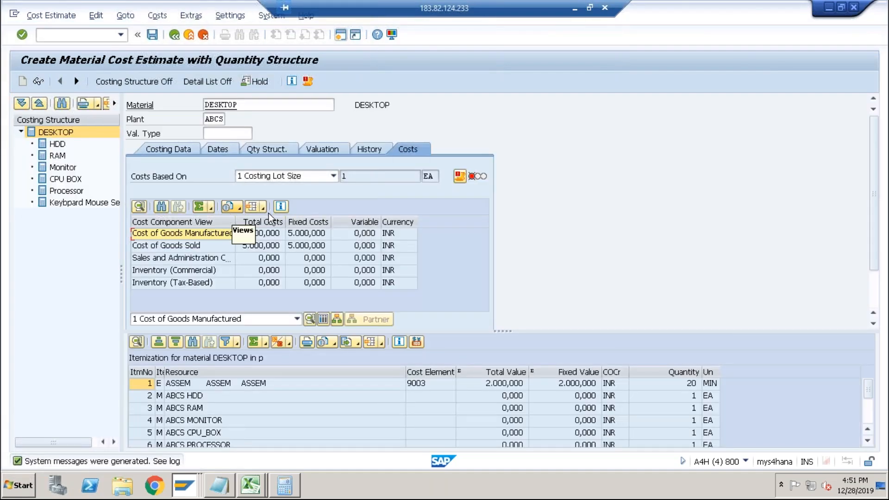
left_click(307, 81)
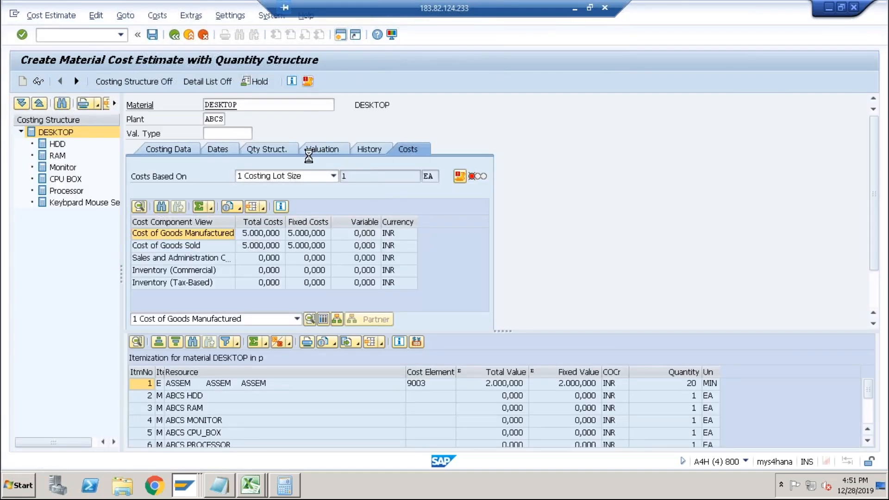
left_click(533, 151)
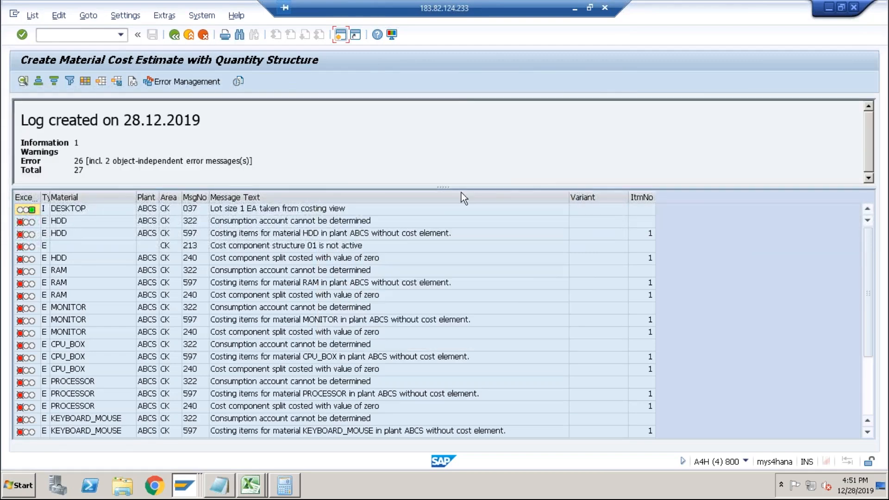
double_click(295, 218)
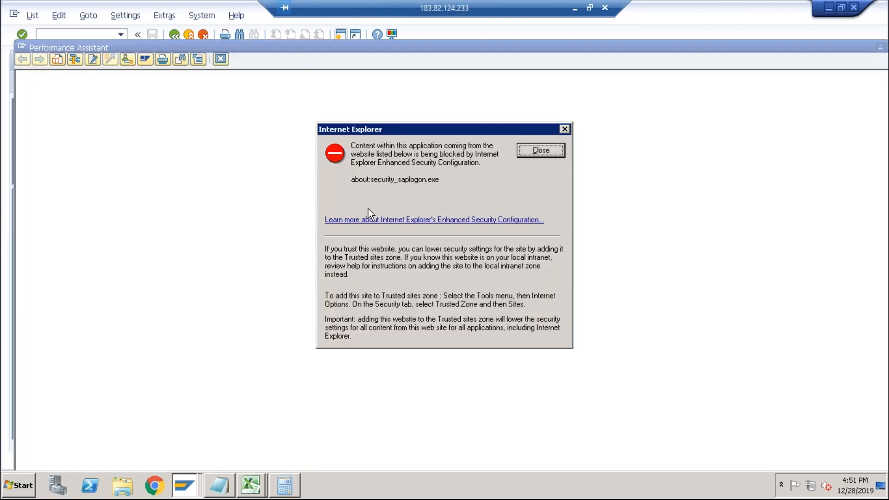
left_click(532, 150)
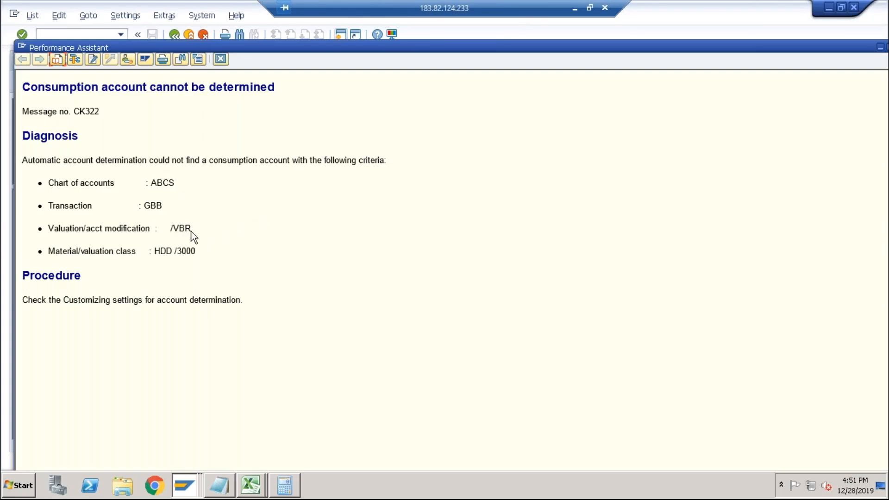
Add a GBB entry assigning account 4003 to valuation modification VBR without a valuation class, and save it.
key("alt+Tab")
key("alt+Tab")
key("Tab")
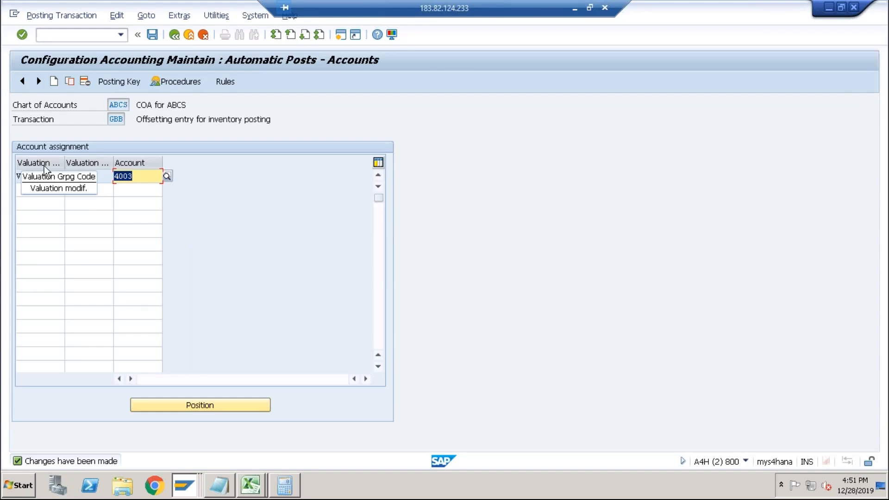
left_click(97, 177)
left_click(135, 178)
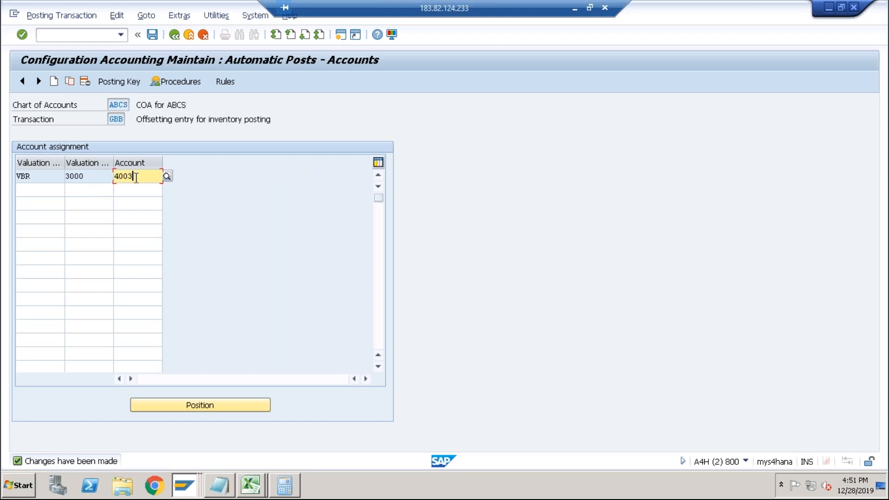
left_click(55, 191)
type("VBR")
key("Tab")
key("Tab")
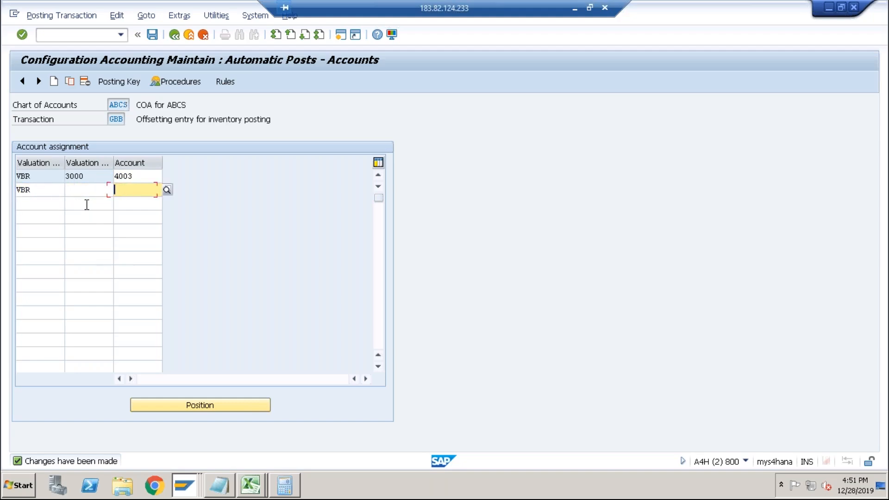
type("4003")
key("Return")
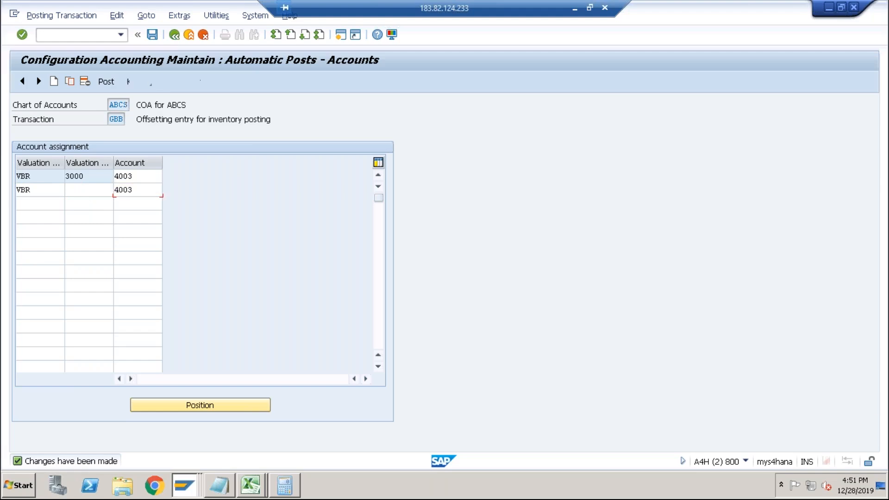
left_click(152, 34)
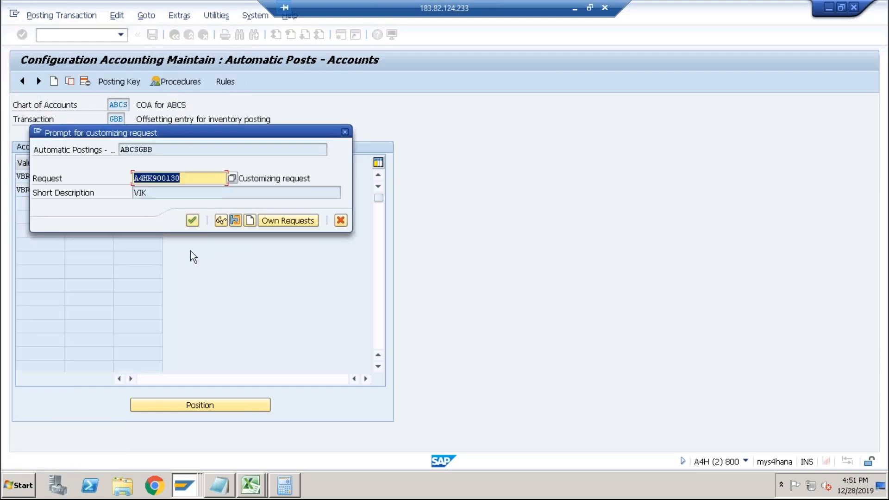
left_click(192, 221)
Rerun the DESKTOP cost estimate and inspect the consumption account error details again for the valuation criteria.
key("alt+Tab")
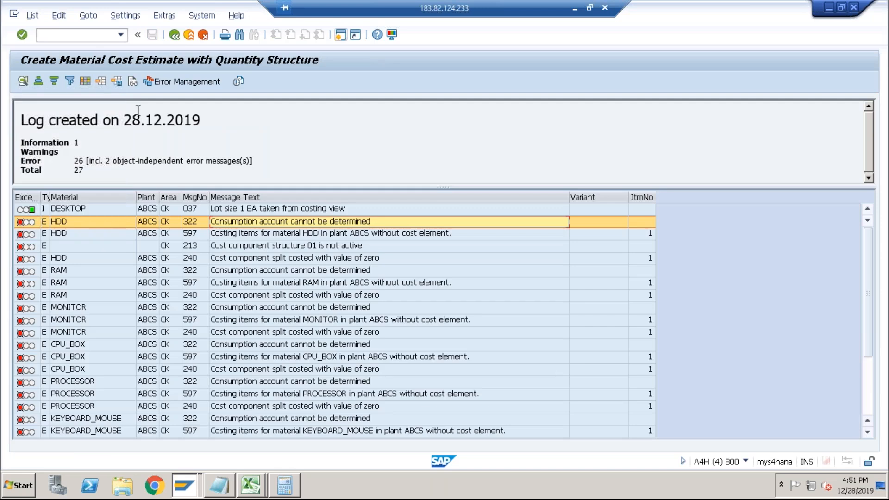
left_click(103, 37)
key("Return")
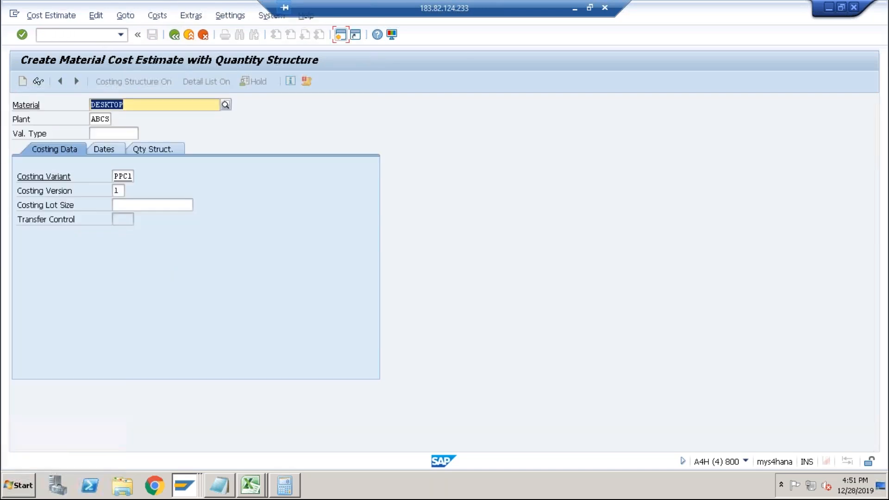
key("Return")
key("Return")
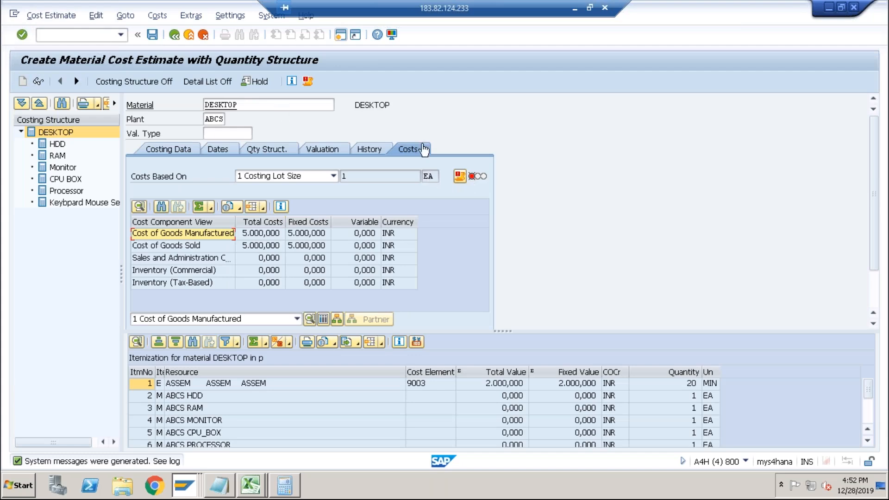
left_click(307, 80)
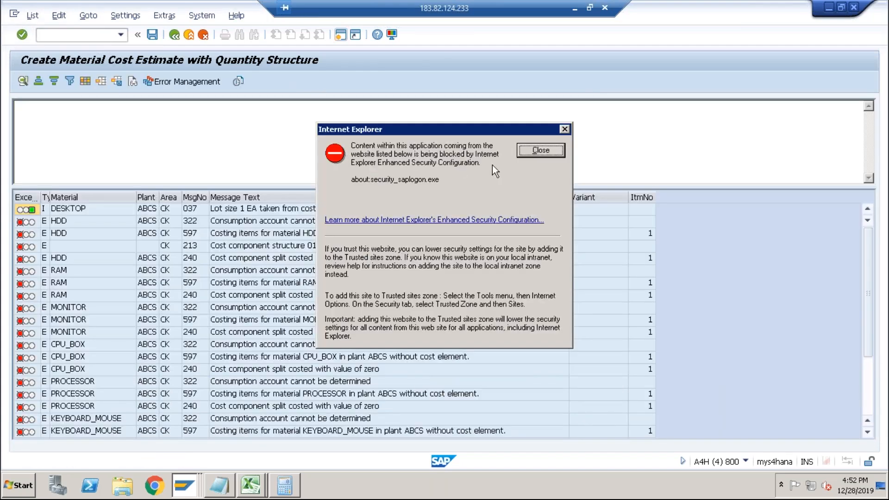
left_click(540, 150)
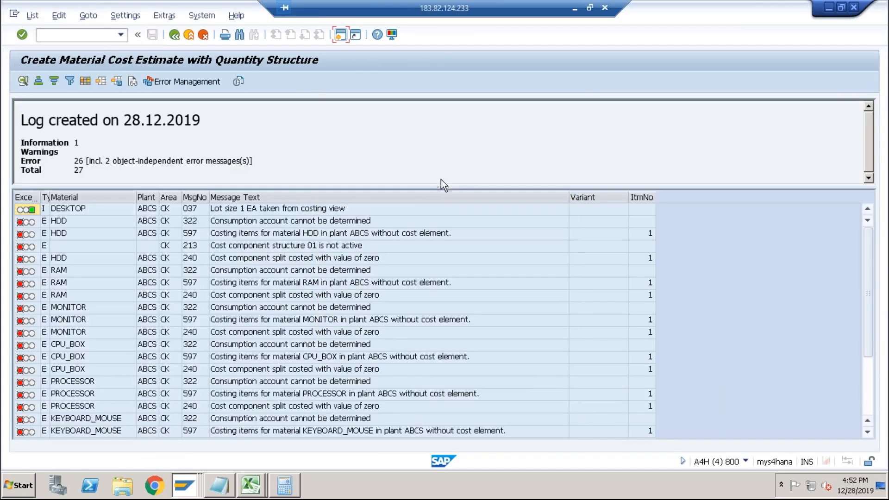
double_click(313, 223)
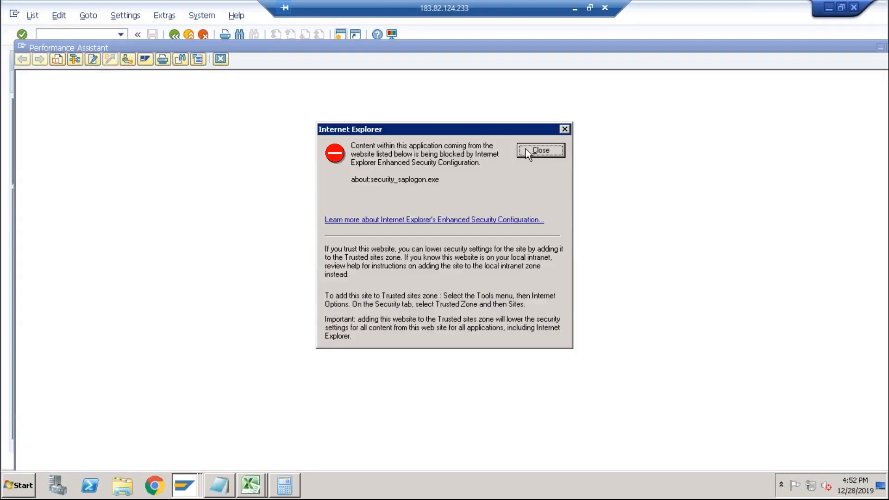
left_click(540, 150)
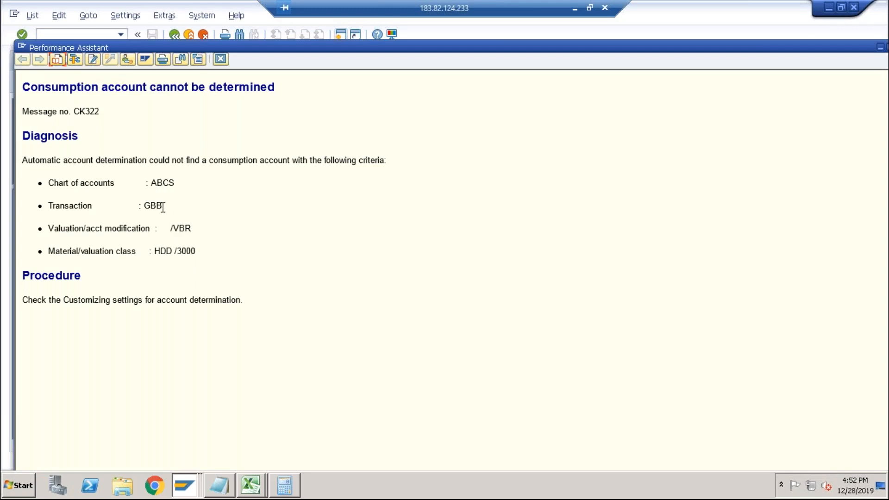
double_click(179, 231)
left_click_drag(180, 254, 204, 253)
Change the GBB rules to also determine accounts by general modification, saving and confirming under the customizing request.
key("alt+Tab")
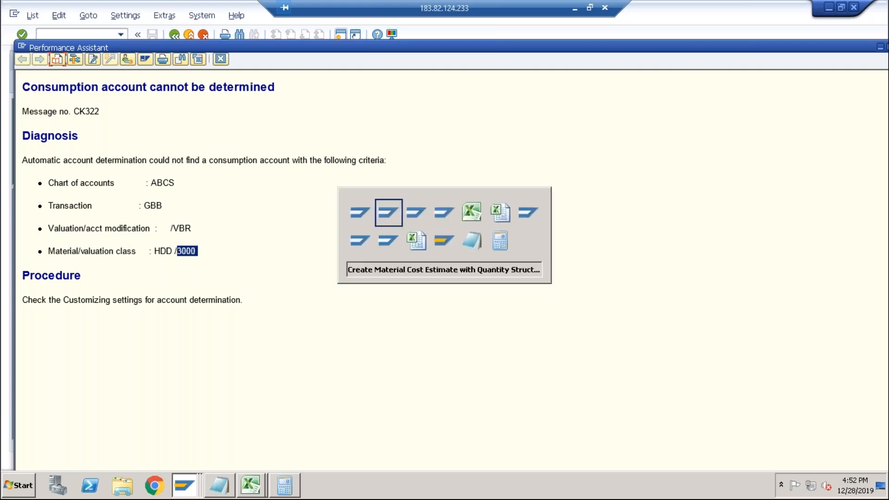
key("alt+Tab")
key("alt+Tab")
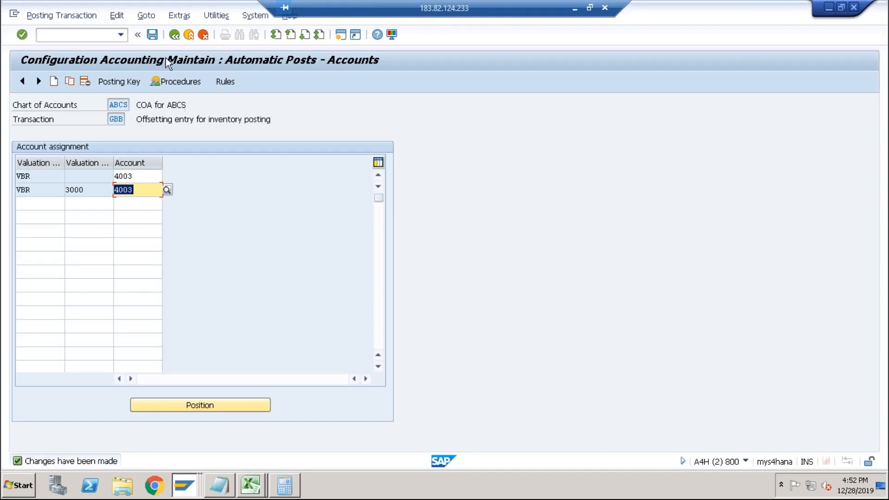
left_click(174, 34)
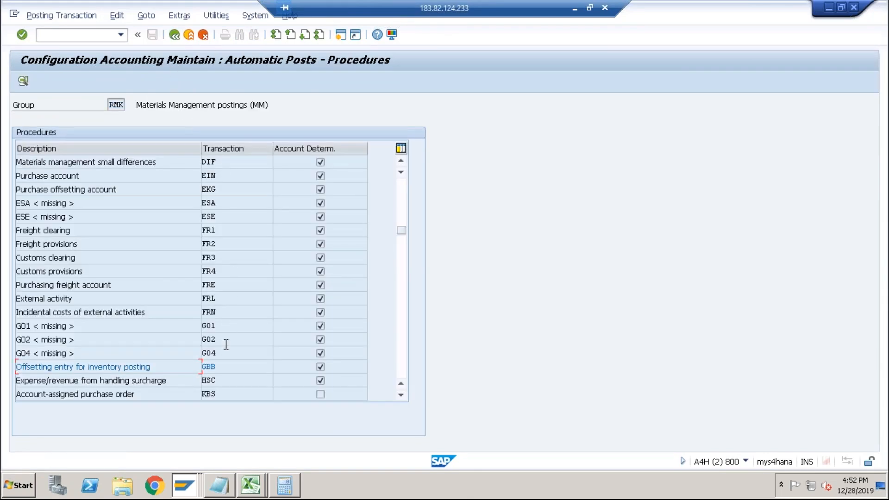
double_click(209, 368)
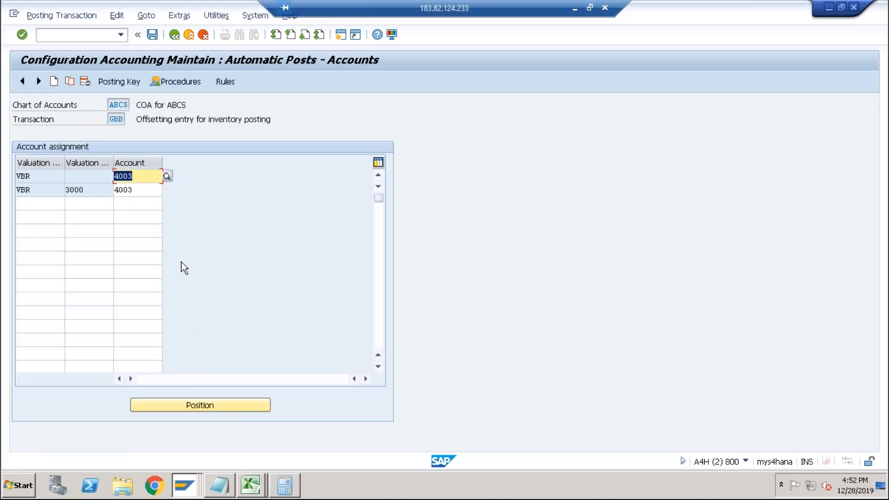
left_click(226, 82)
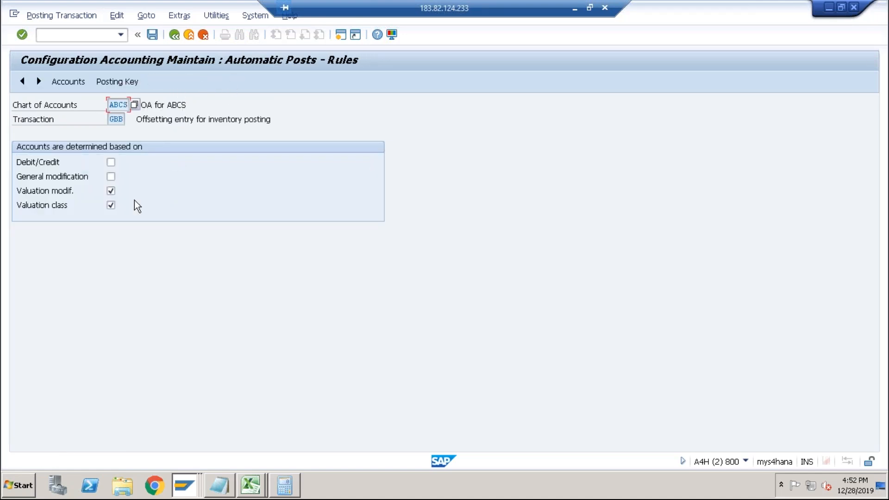
left_click(111, 177)
left_click(77, 86)
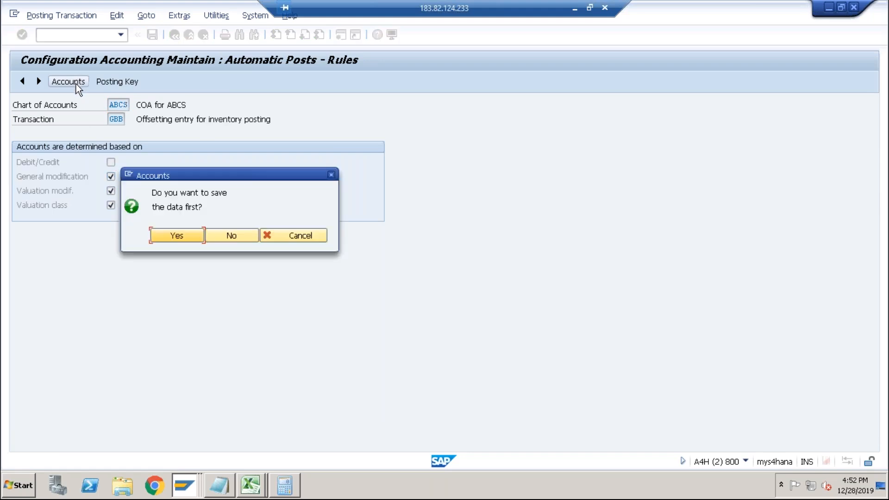
left_click(175, 240)
left_click(178, 279)
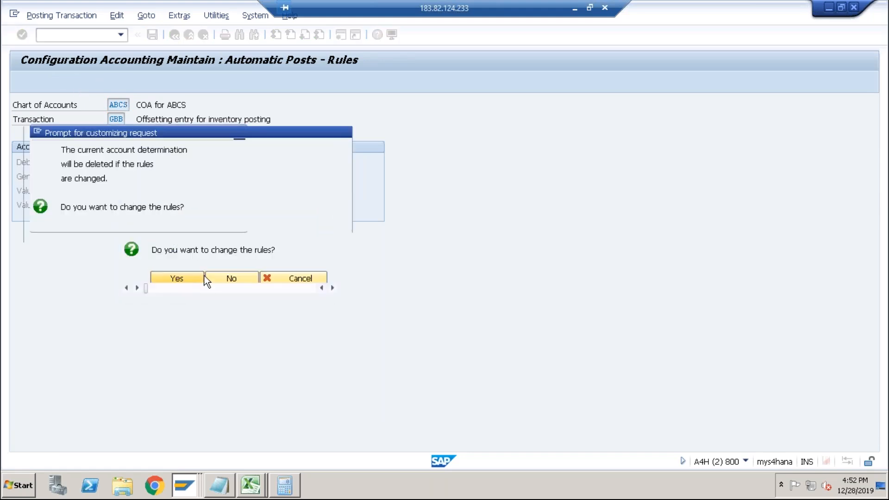
left_click(193, 220)
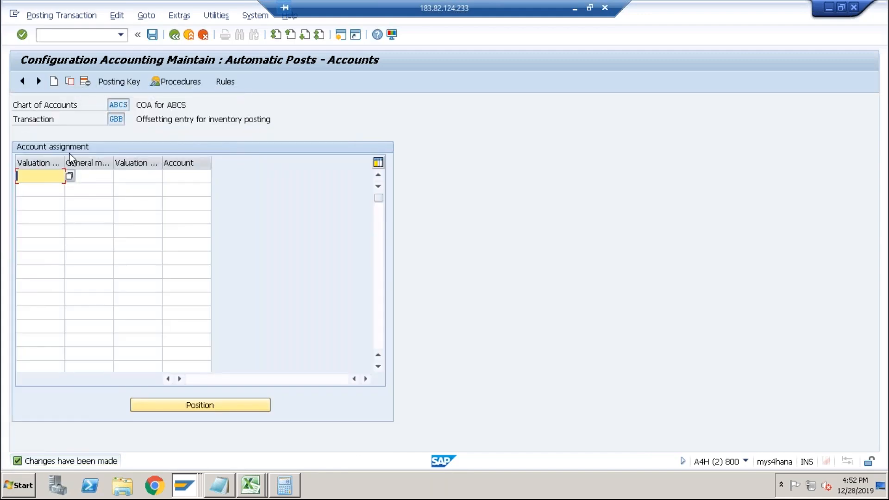
Start filling a new GBB account assignment row under the updated rules.
left_click(70, 176)
left_click(91, 176)
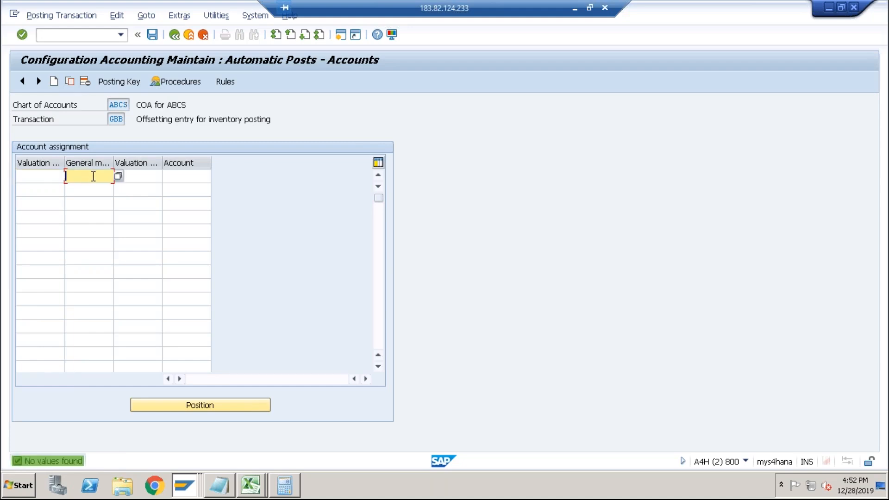
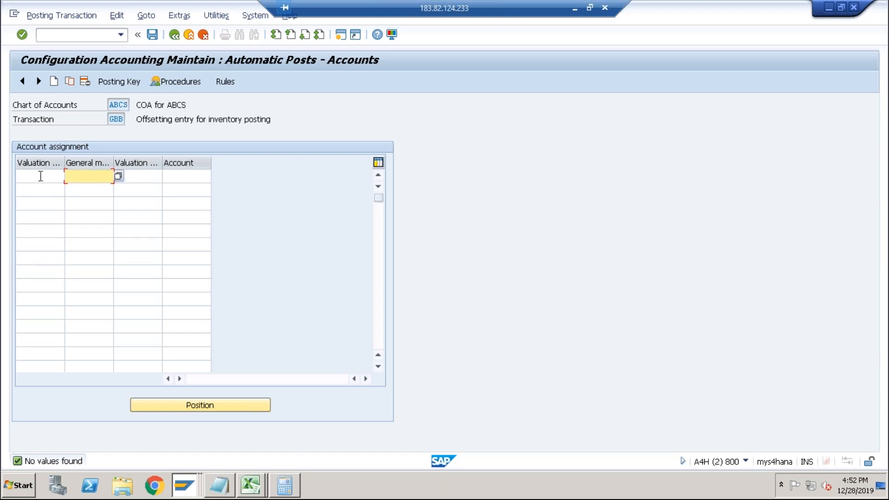
Switch to the second system and open the GBB account assignments for chart of accounts INT to examine its reference entries.
left_click(40, 176)
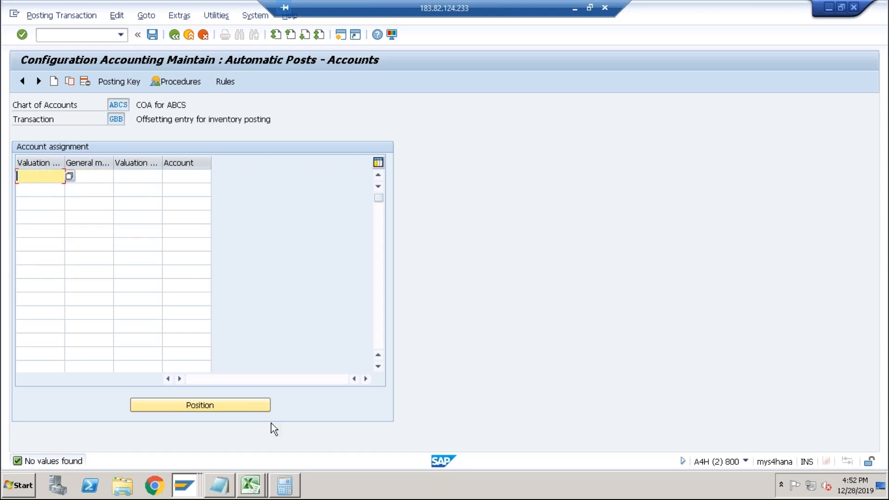
key("alt+Tab")
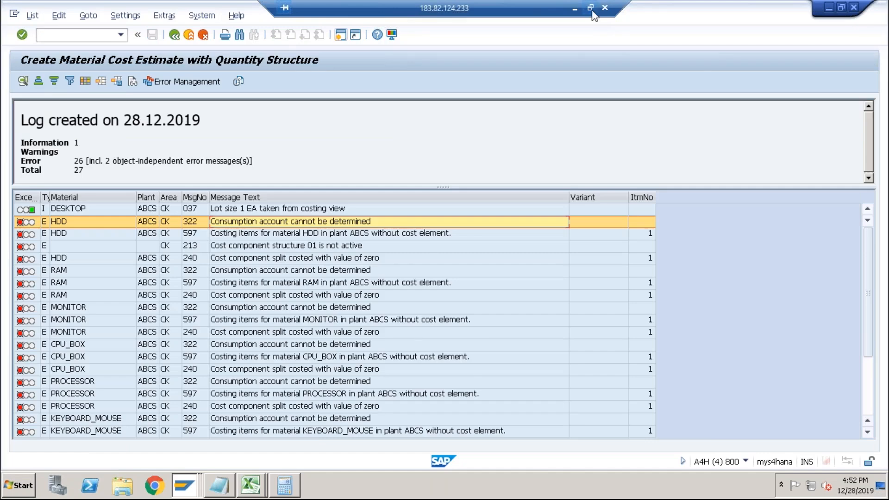
left_click(590, 8)
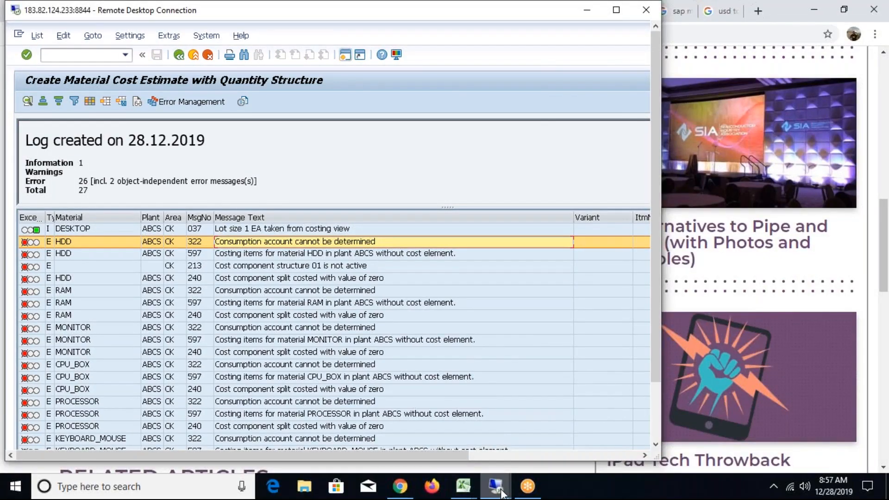
mouse_move(495, 486)
left_click(526, 436)
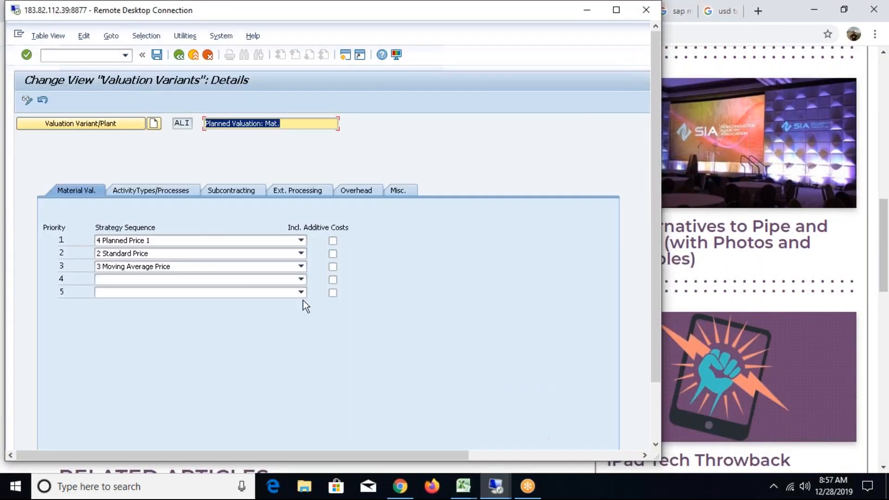
type("/")
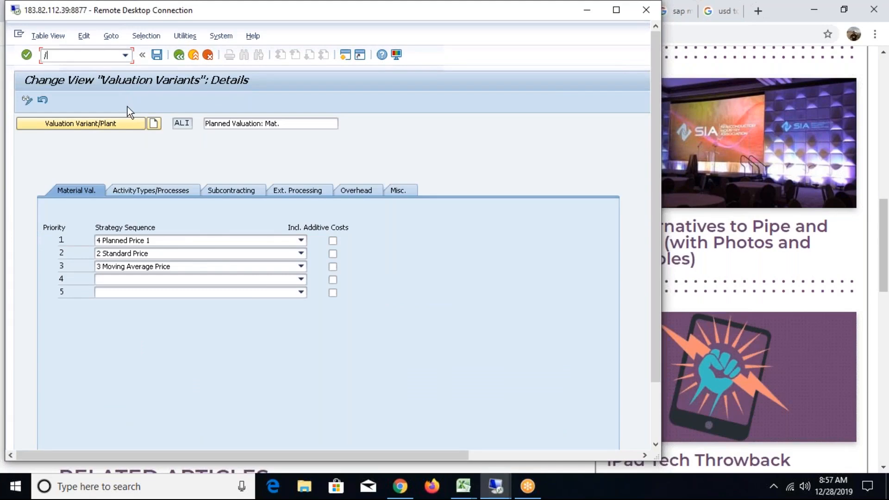
type("nobyc")
key("Return")
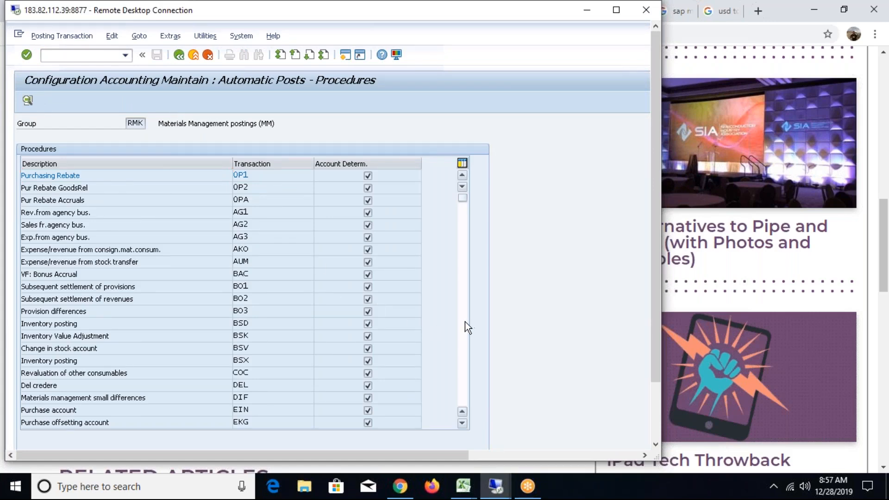
left_click(465, 321)
double_click(241, 323)
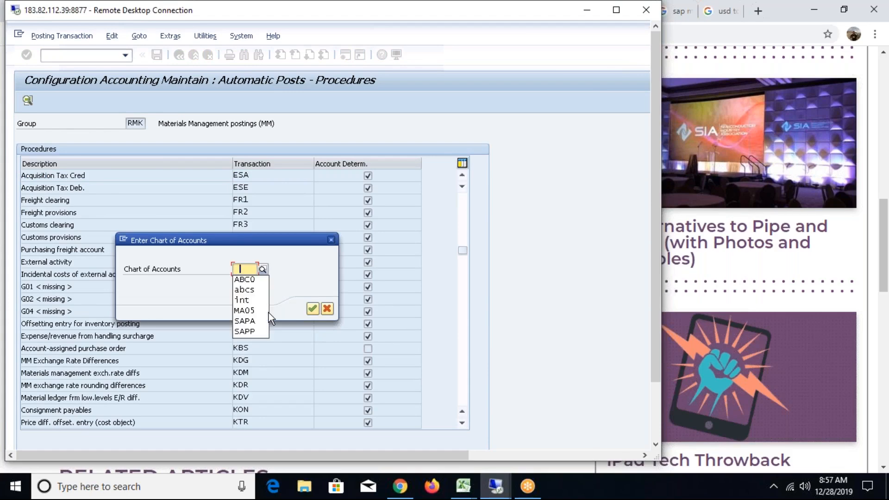
key("Down")
key("Down")
key("Down")
key("Return")
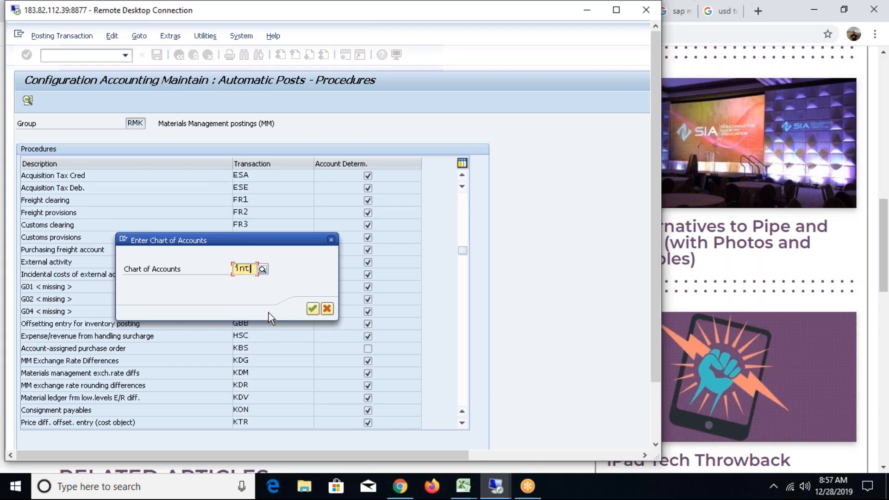
key("Return")
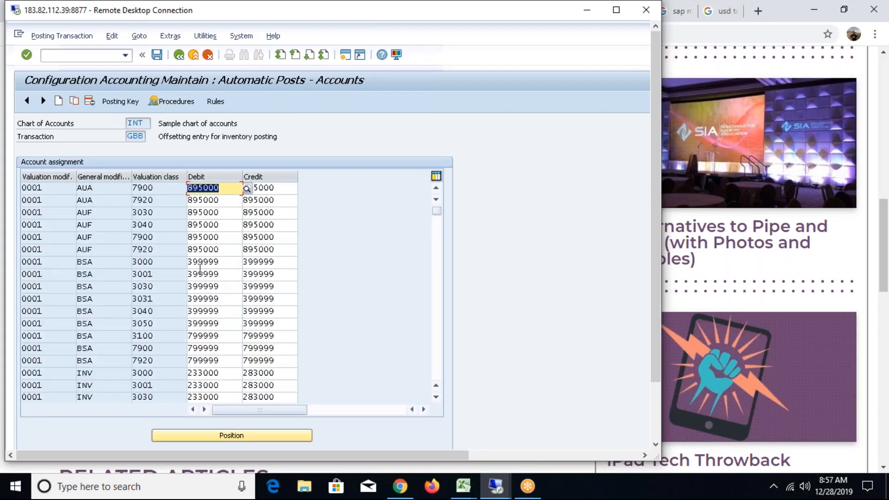
left_click(98, 188)
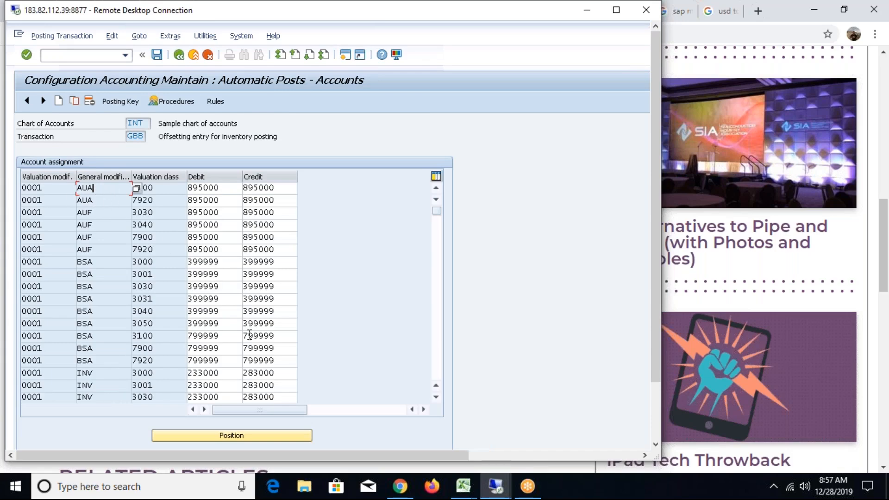
Return to the main system and examine the GBB account assignments for chart of accounts INT.
mouse_move(495, 486)
left_click(440, 430)
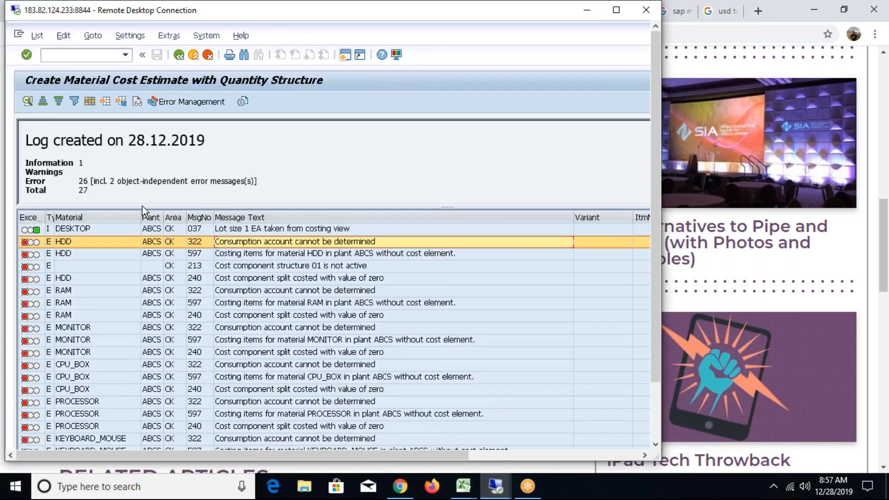
key("alt+Tab")
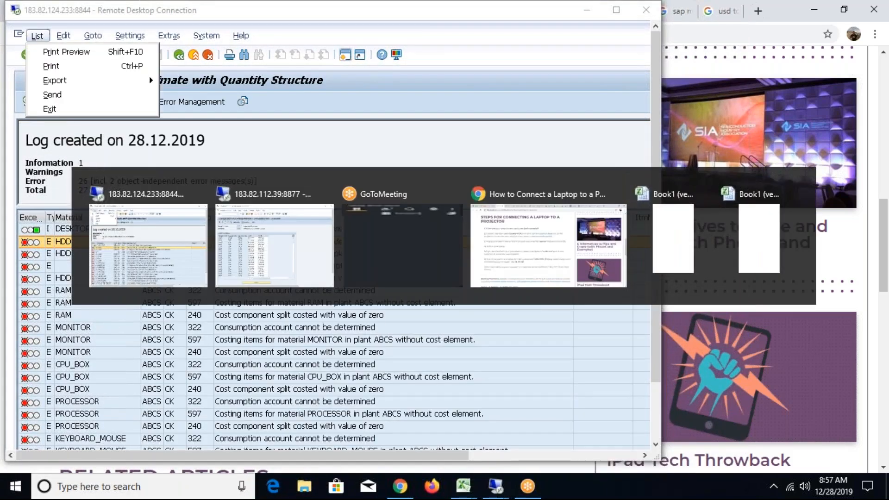
left_click(616, 9)
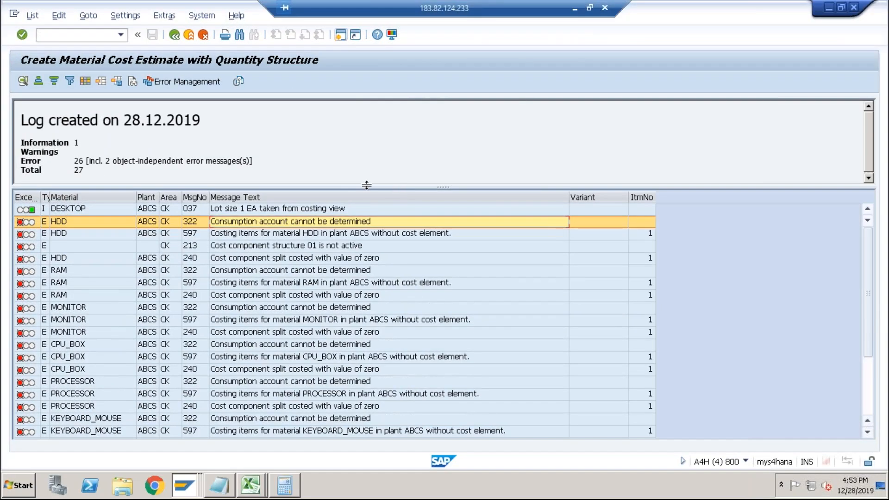
key("alt+Tab")
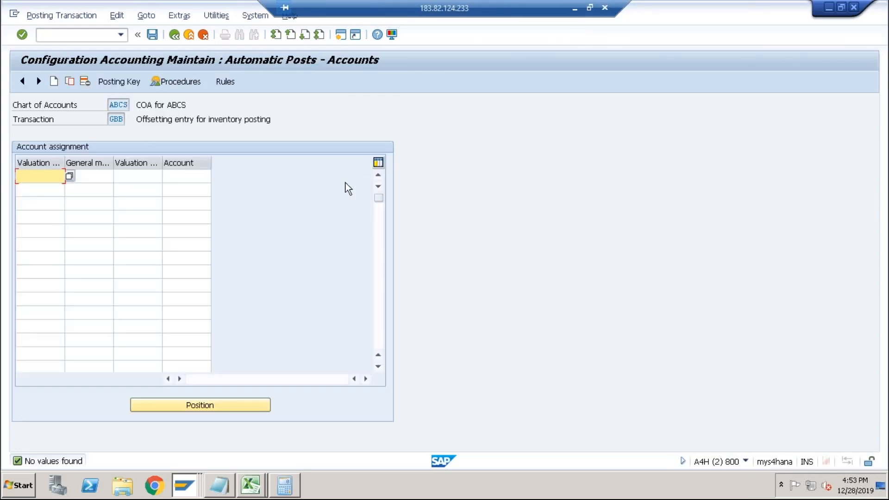
left_click(175, 36)
left_click(175, 37)
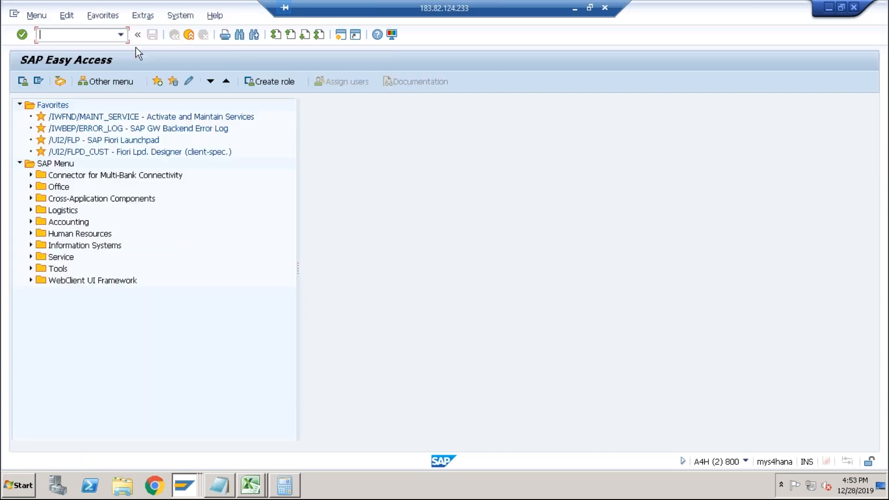
left_click(125, 35)
left_click(77, 48)
left_click(120, 34)
left_click(88, 57)
key("Return")
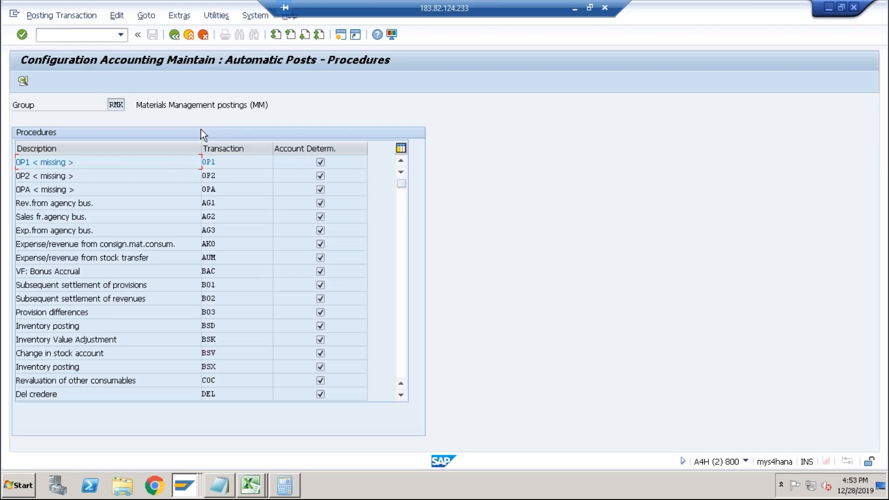
left_click(403, 303)
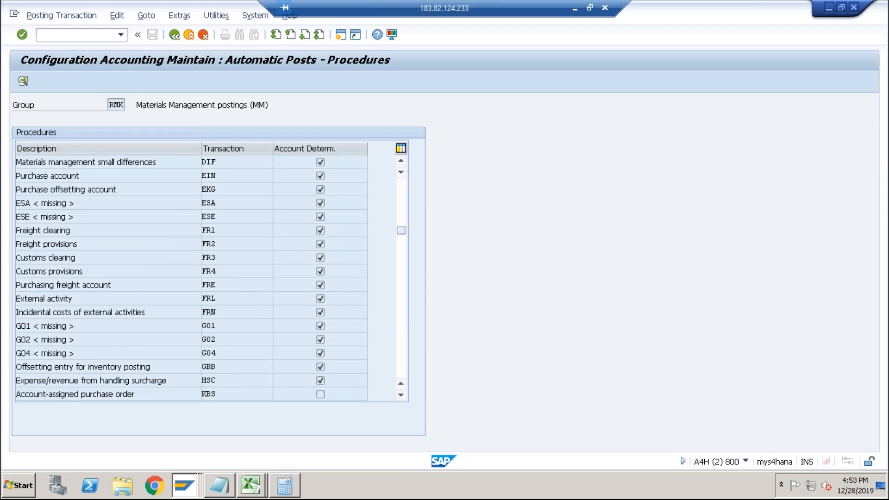
double_click(245, 324)
type("INT")
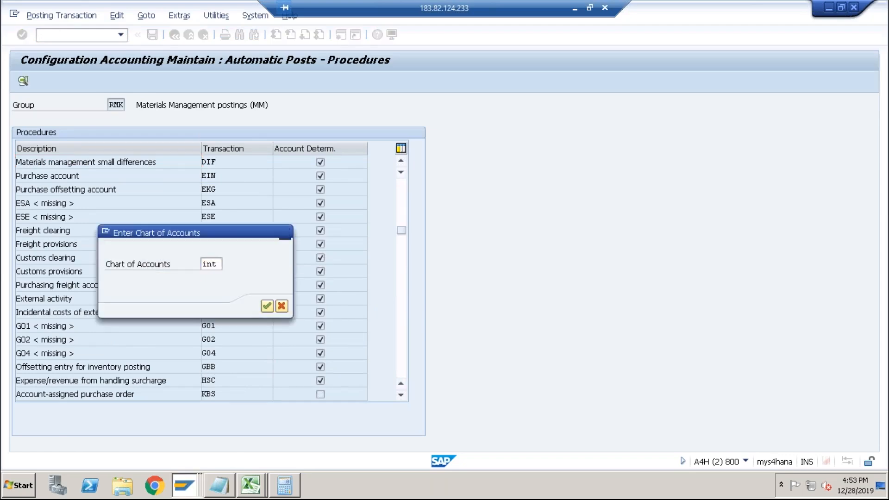
key("Return")
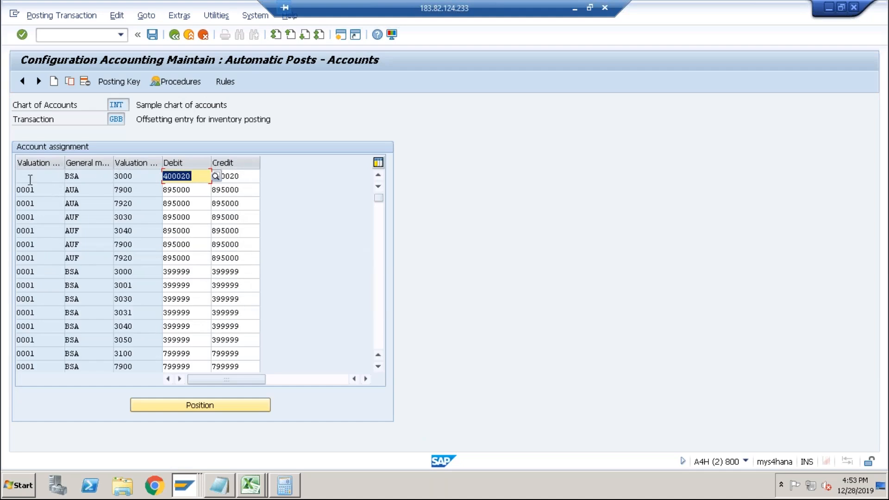
left_click(75, 177)
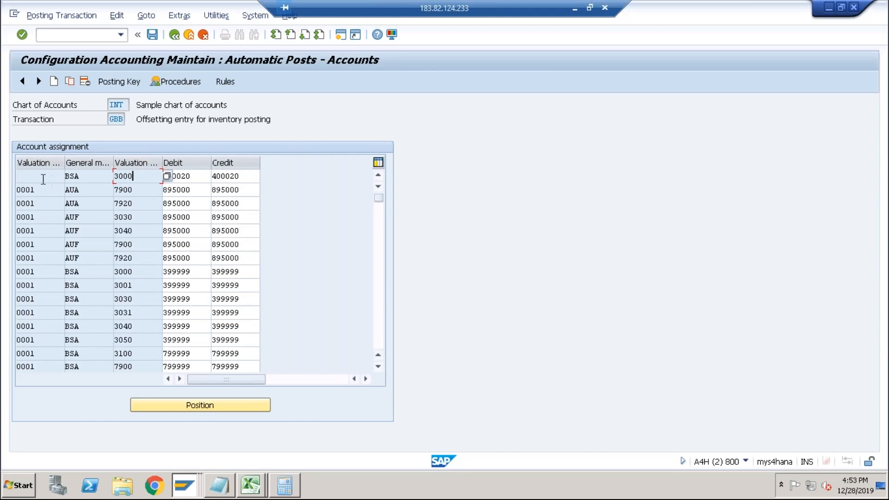
left_click(34, 178)
left_click(37, 189)
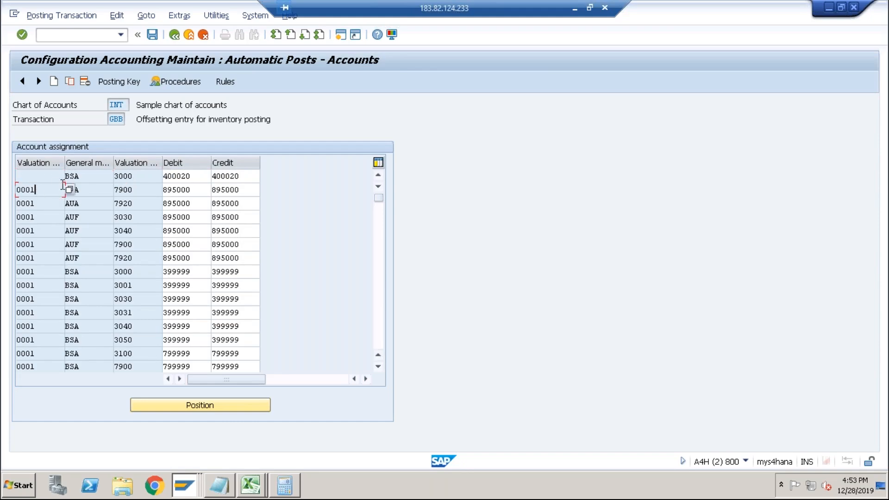
Reopen the GBB account assignments for chart of accounts ABCS and review its determination rules.
left_click(175, 39)
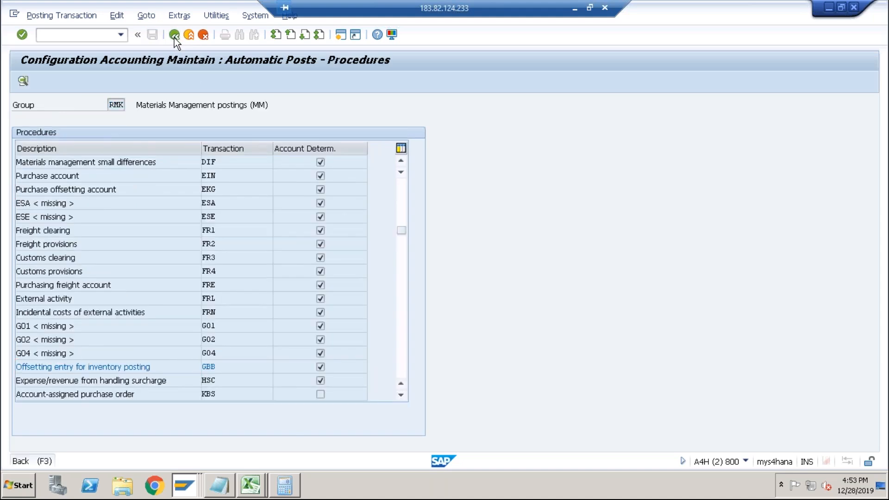
left_click(174, 38)
left_click(121, 34)
left_click(108, 62)
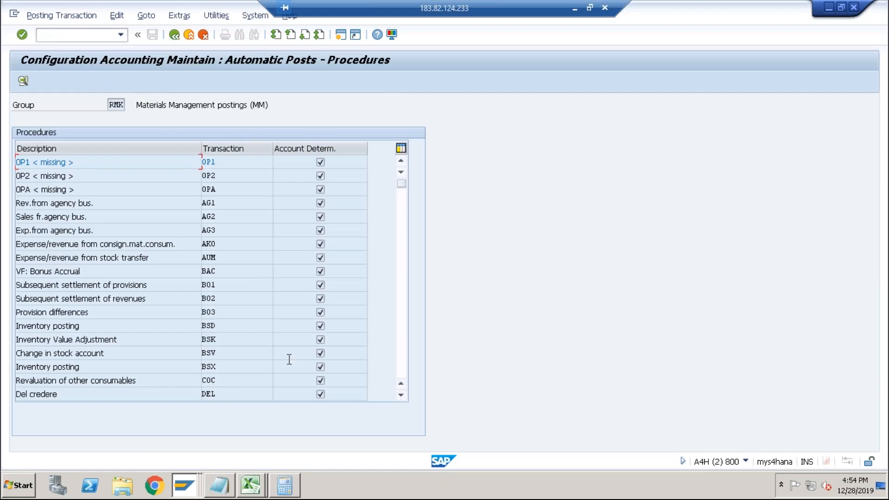
left_click(402, 324)
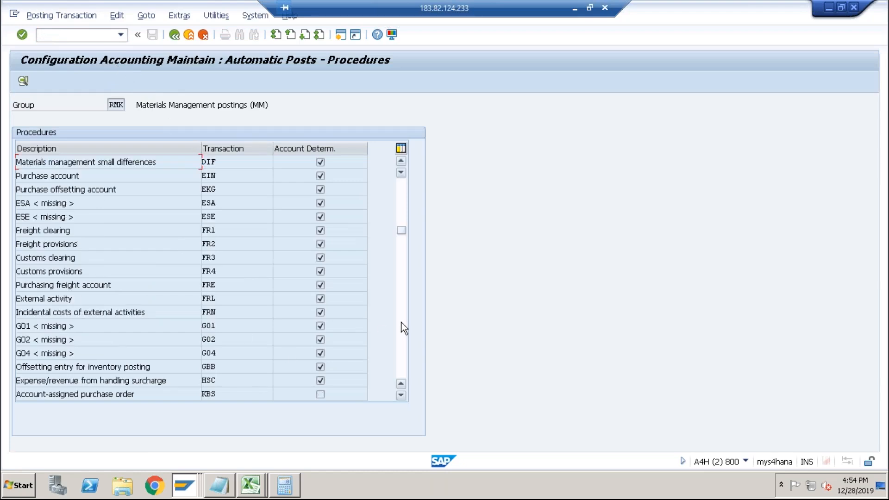
double_click(219, 367)
key("BackSpace")
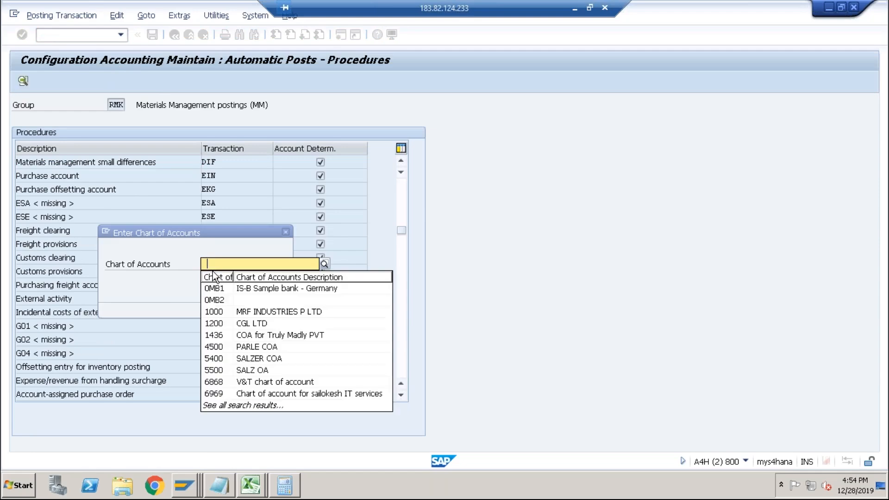
type("ABCS")
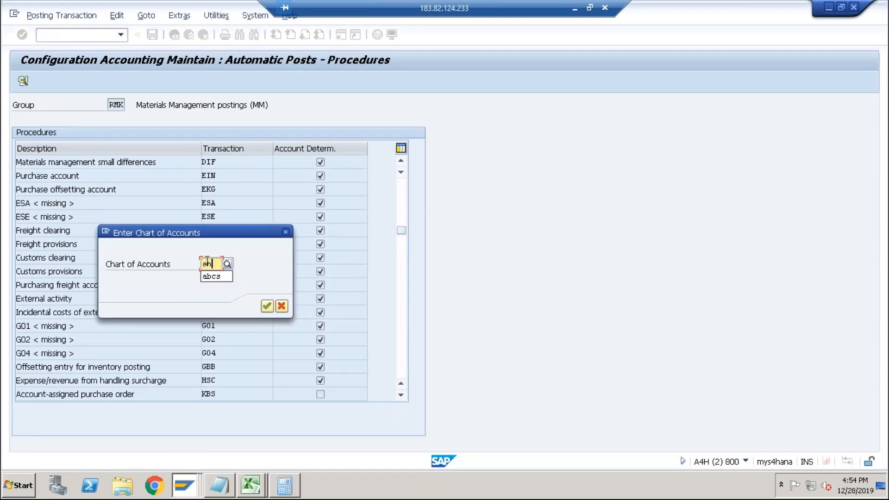
key("Return")
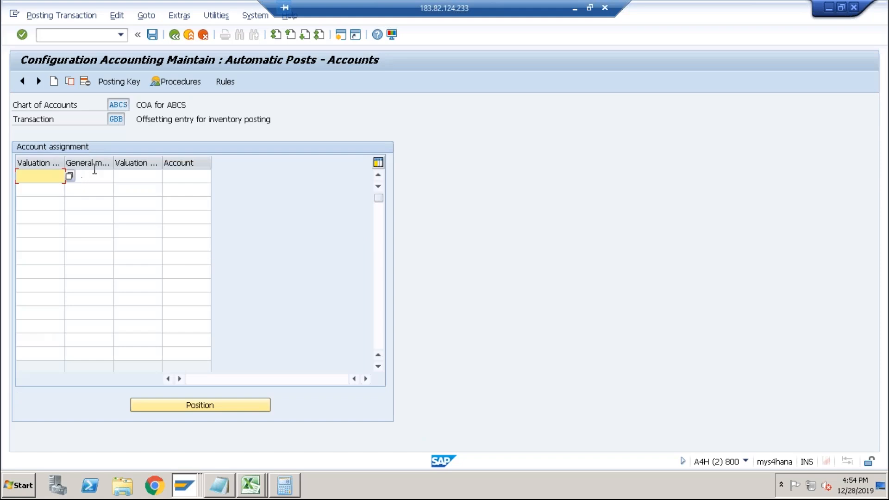
left_click(225, 83)
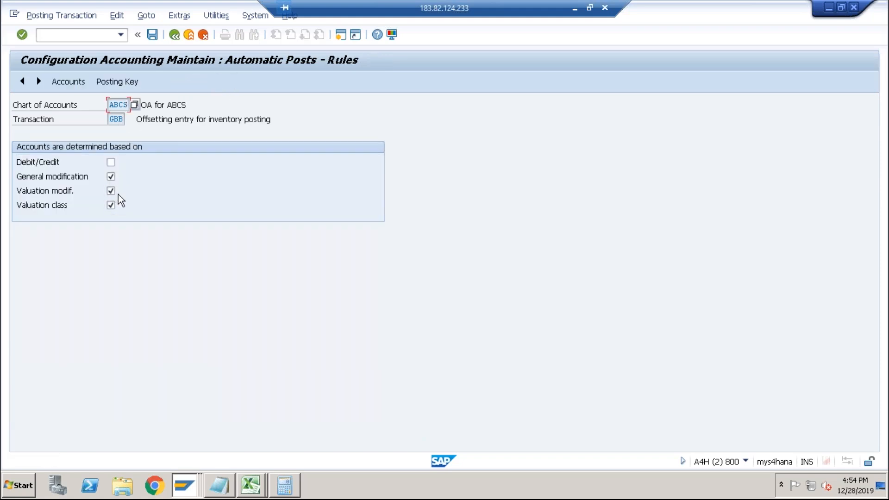
left_click(70, 83)
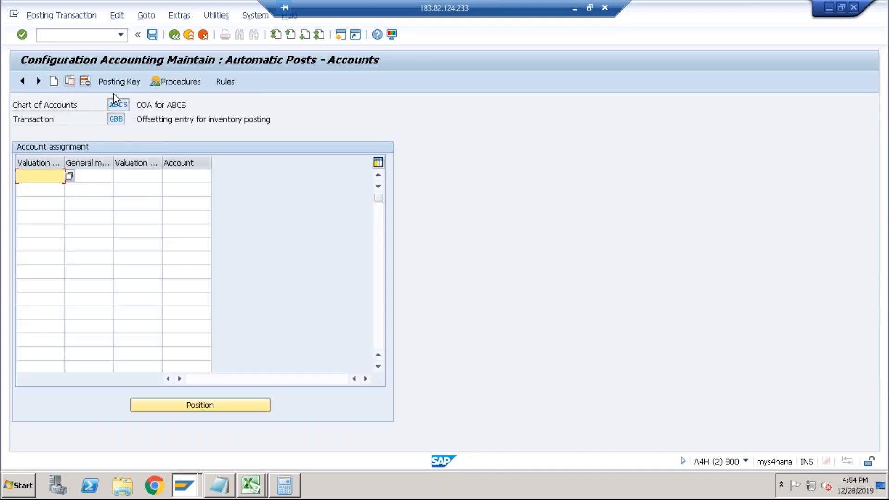
Add a GBB row with valuation modification 0001, general modification VBR, valuation class 3000 and account 4003.
type("0001")
key("Tab")
type("VBR")
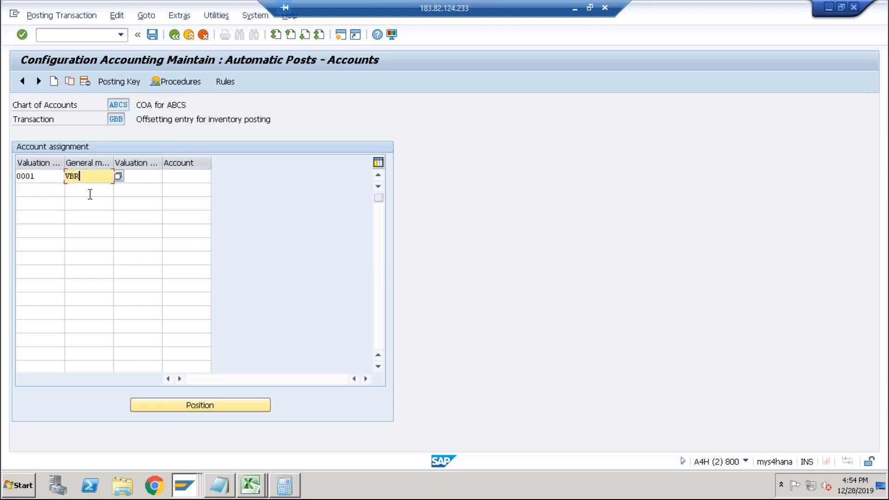
key("Tab")
type("3000")
key("Tab")
type("4003")
key("Tab")
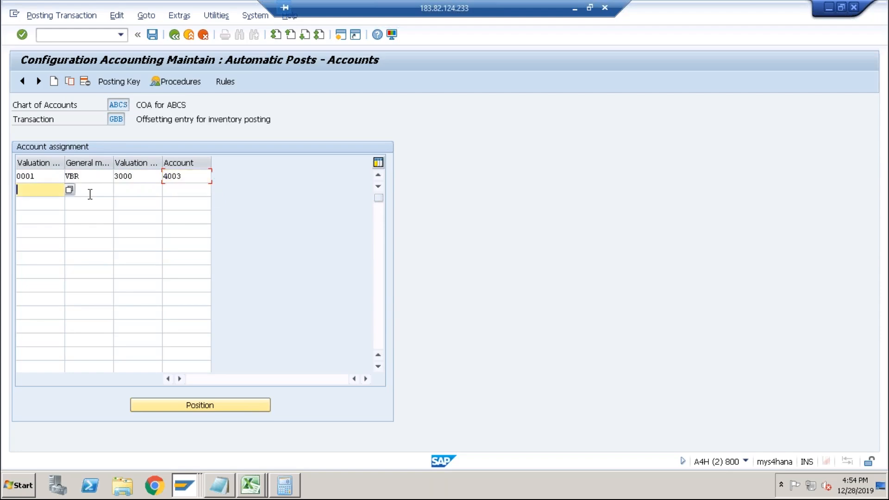
Add a second GBB row without valuation modification, using general modification VBR, valuation class 3000 and account 4003.
key("Tab")
type("VBR")
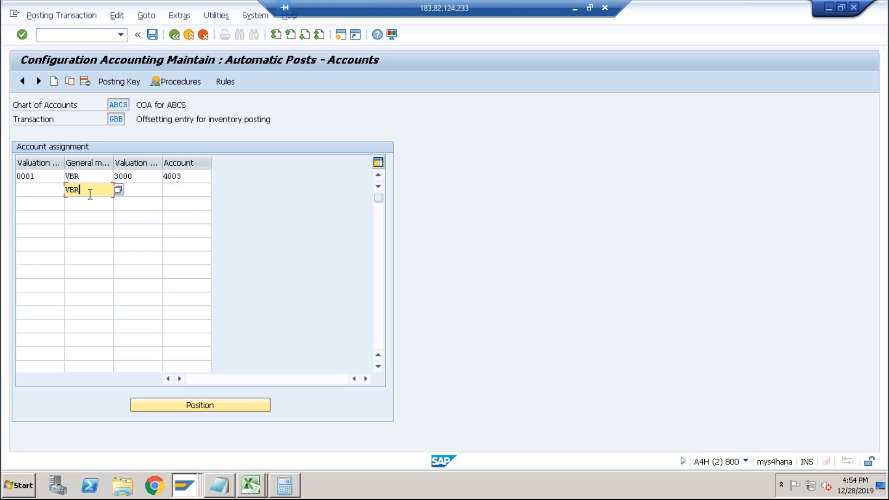
key("Tab")
key("Down")
key("Tab")
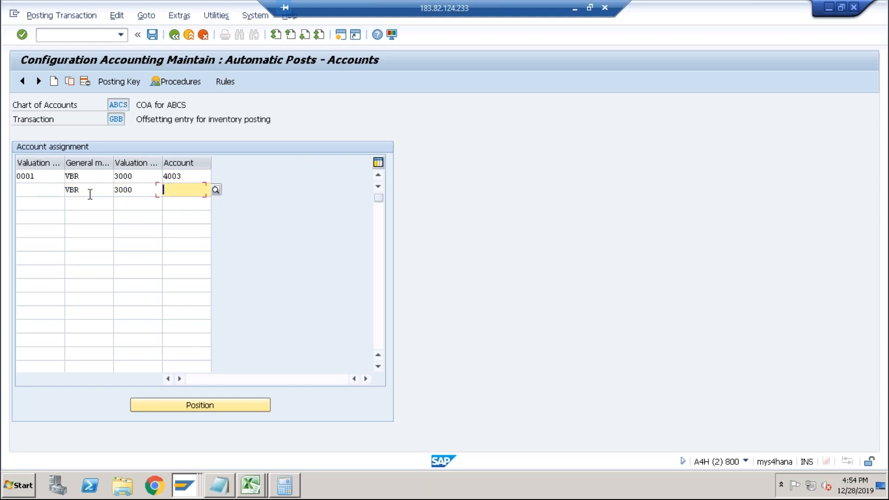
key("Down")
key("Return")
key("Return")
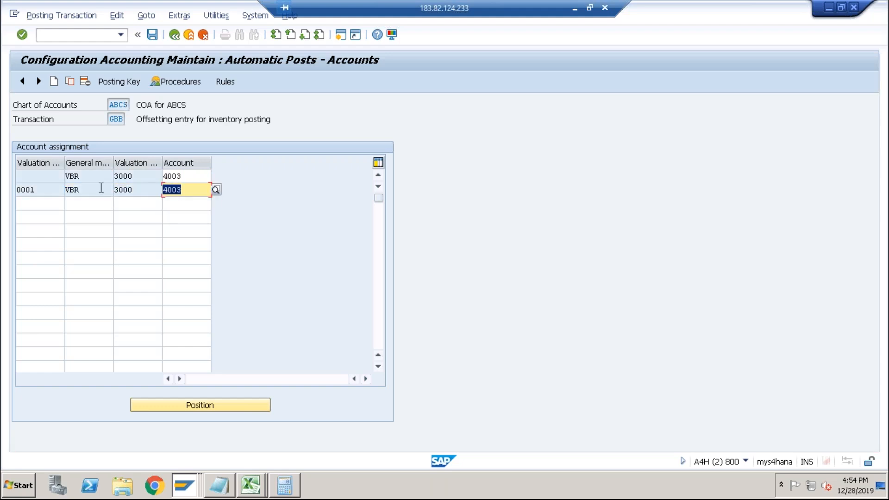
Save the GBB account assignments and switch back to the cost estimate log.
left_click(138, 34)
left_click(53, 34)
left_click(191, 221)
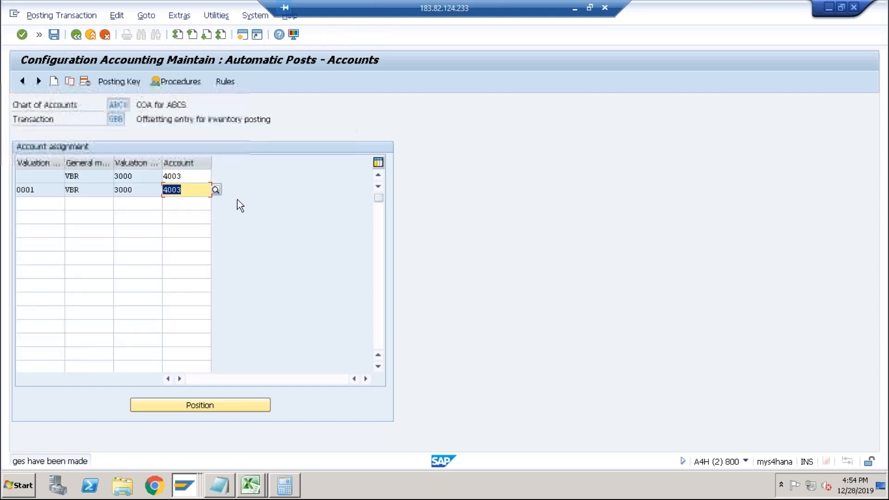
key("alt+Tab")
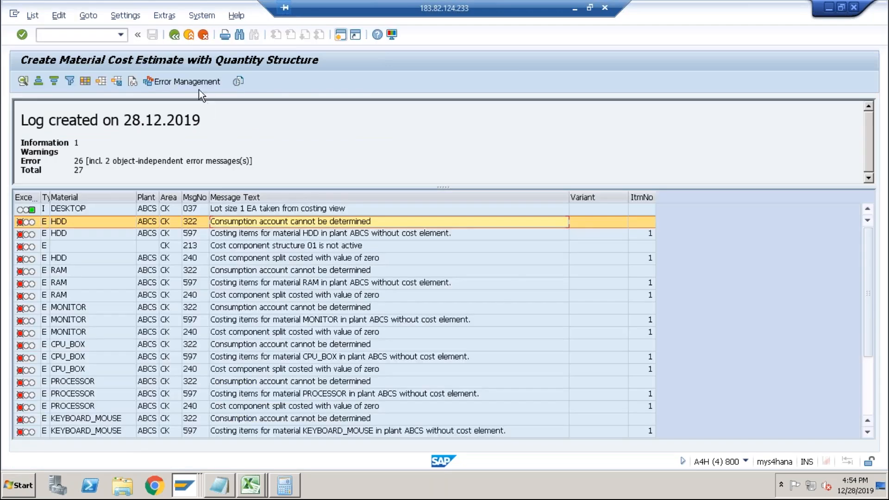
Recalculate the DESKTOP cost estimate for plant ABCS and open its message log.
left_click(175, 37)
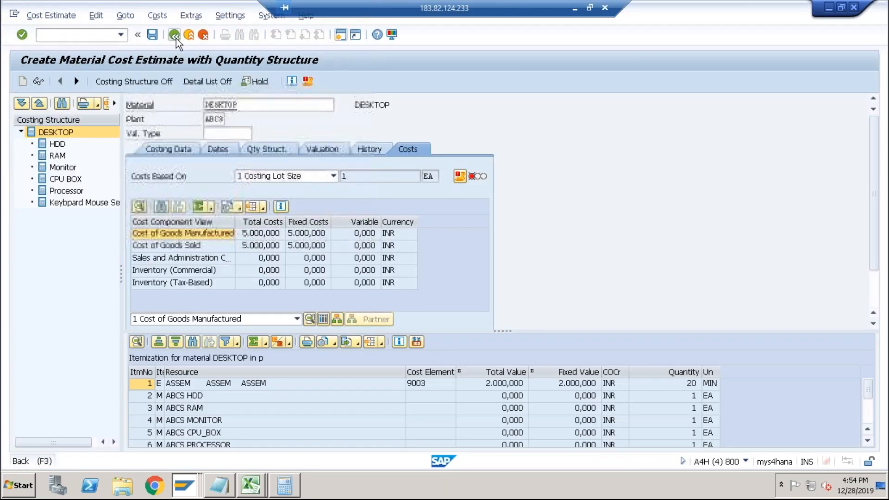
left_click(175, 37)
left_click(231, 236)
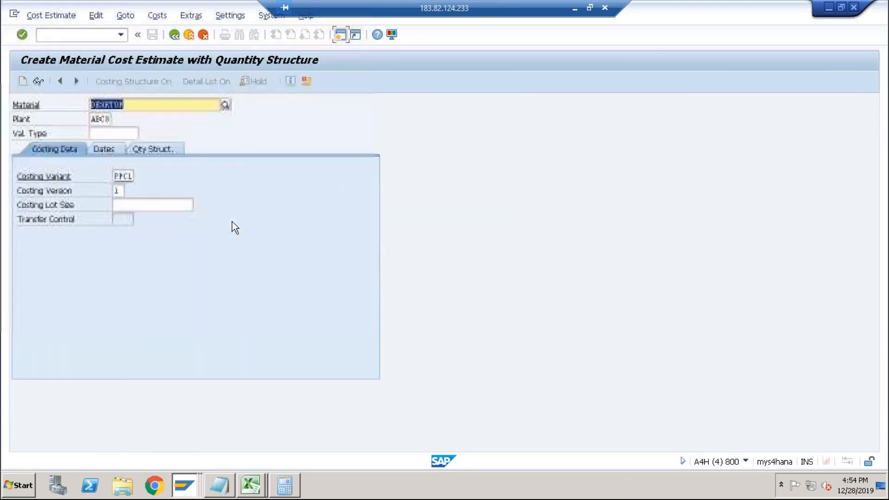
key("Return")
key("Return")
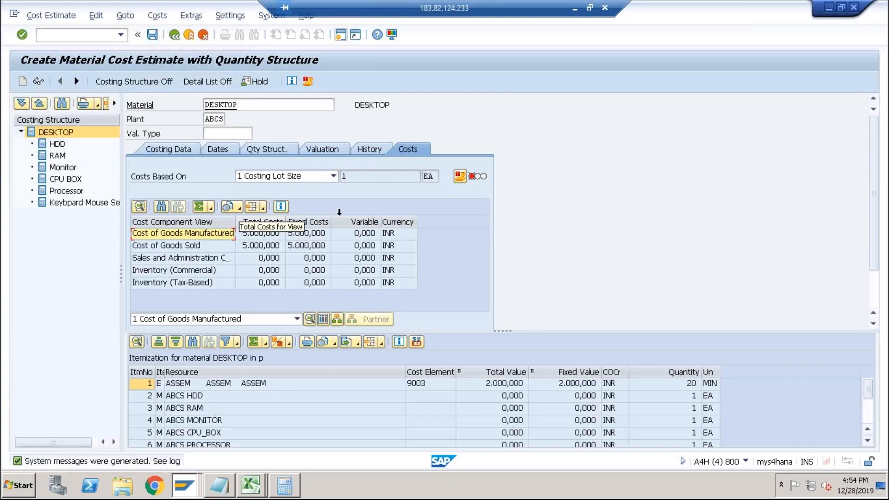
left_click(331, 149)
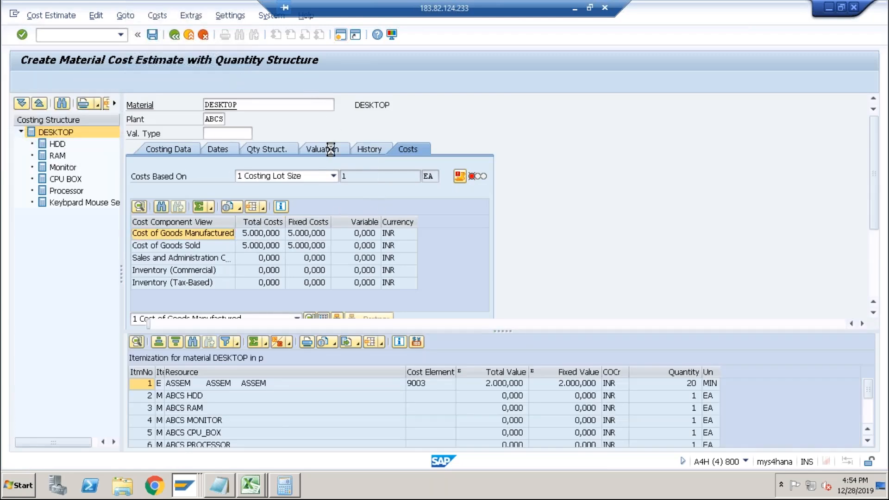
left_click(535, 152)
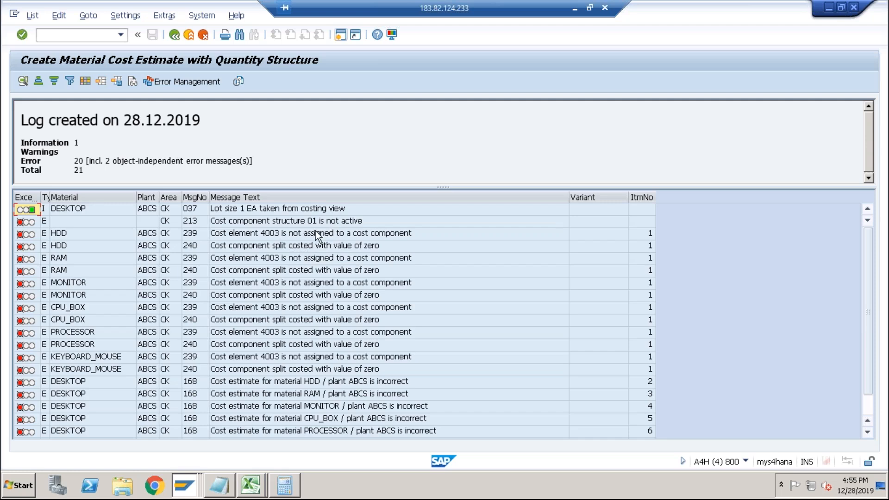
Switch to the other session and open transaction OKTZ for cost component structure maintenance.
key("alt+Tab")
key("alt+Tab")
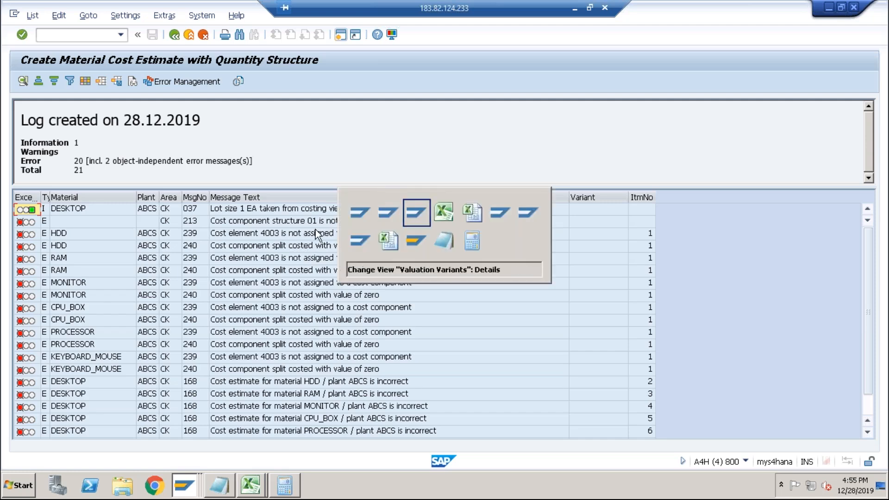
key("alt+Tab")
key("alt+Tab")
key("alt+Tab")
key("alt+Tab")
key("alt+Tab")
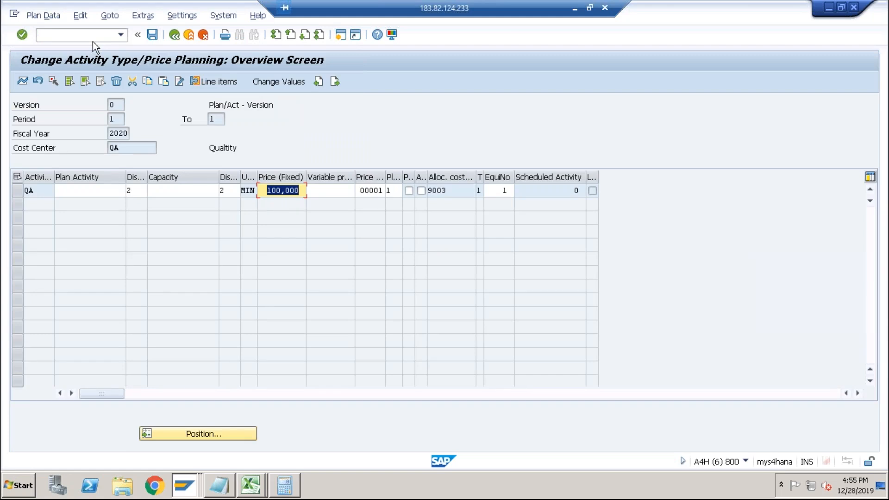
left_click(93, 40)
type("/no")
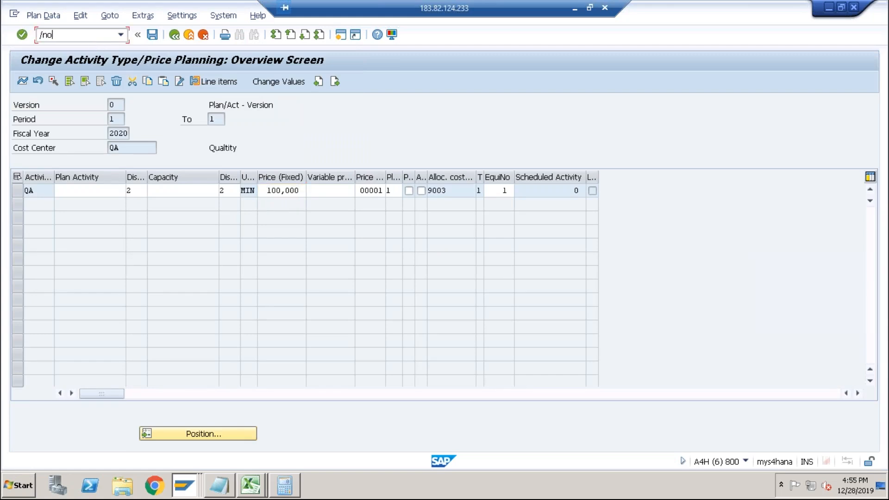
type("ktz")
key("Return")
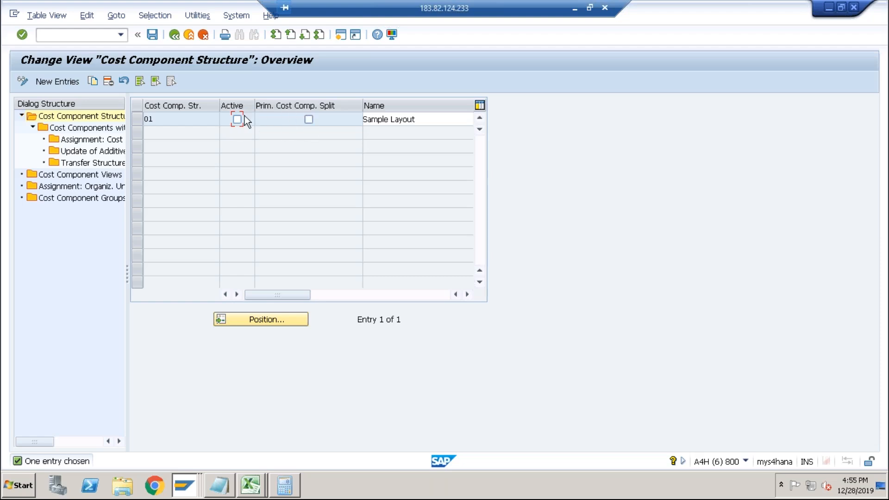
Mark cost component structure 01 as active and open its cost components with attributes.
left_click(190, 119)
left_click(137, 120)
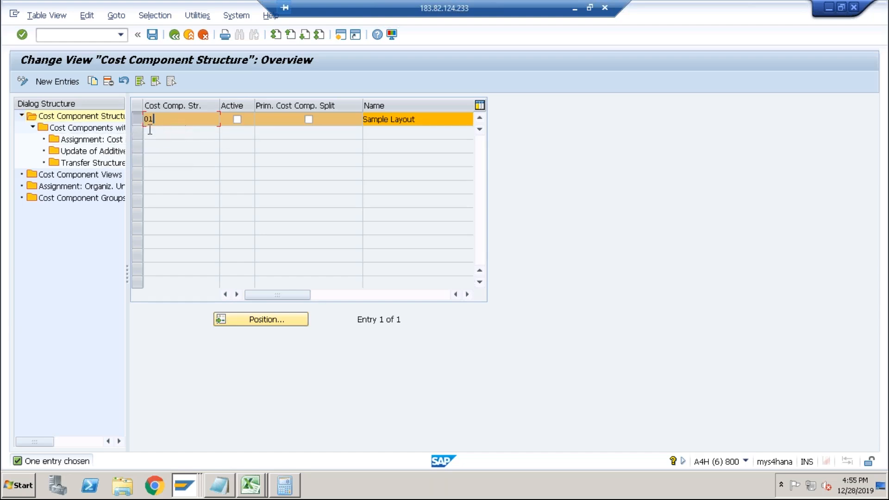
double_click(107, 129)
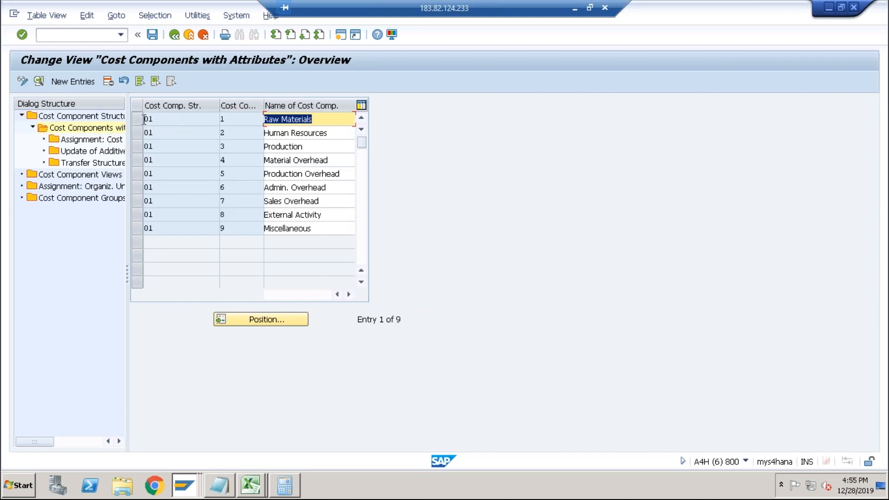
Select the Raw Materials cost component and start a new cost element assignment entry.
left_click(144, 119)
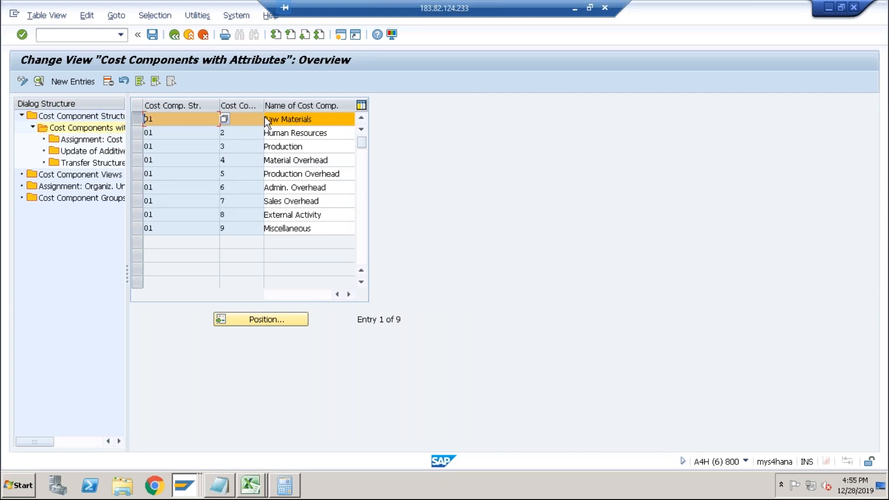
double_click(91, 139)
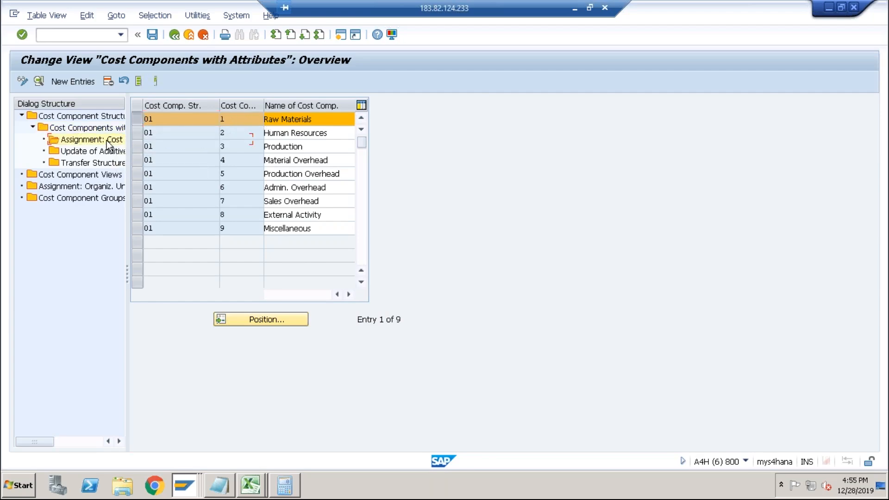
left_click(68, 84)
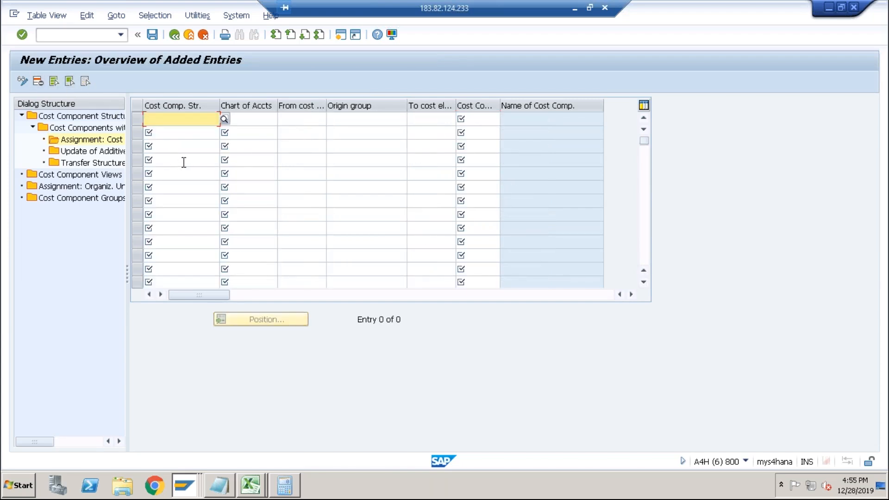
Assign cost element 4003 to cost component 001 Raw Materials for structure 01 and chart of accounts ABCS.
type("01")
key("Tab")
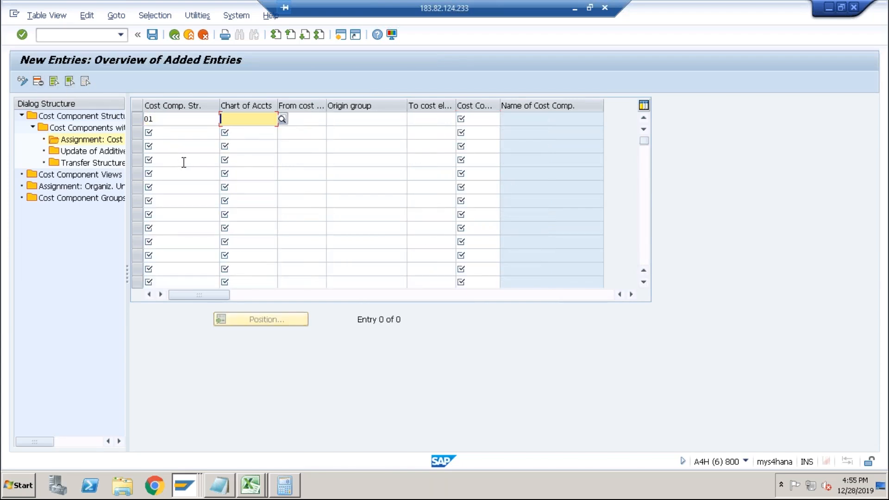
key("Down")
key("Tab")
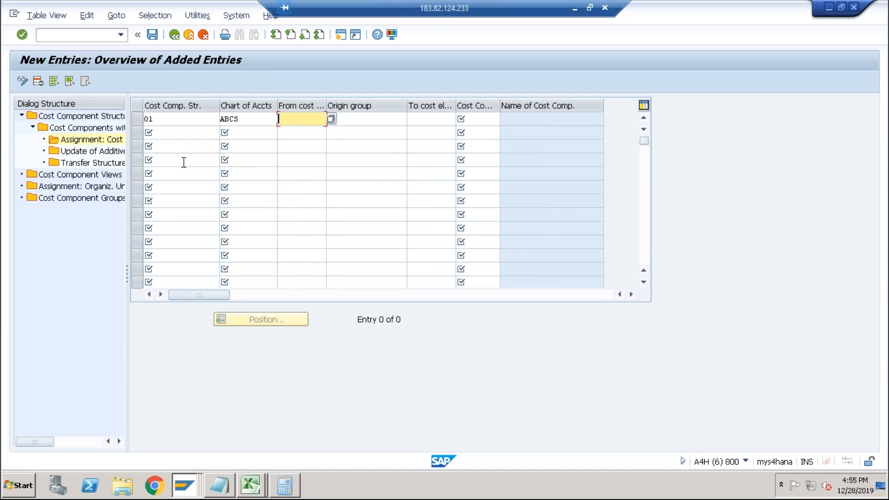
type("4003")
key("Tab")
key("Tab")
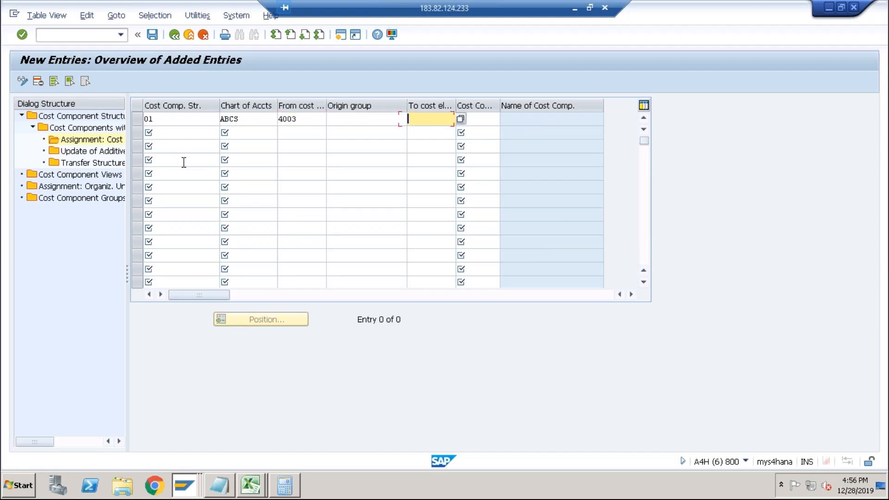
key("Tab")
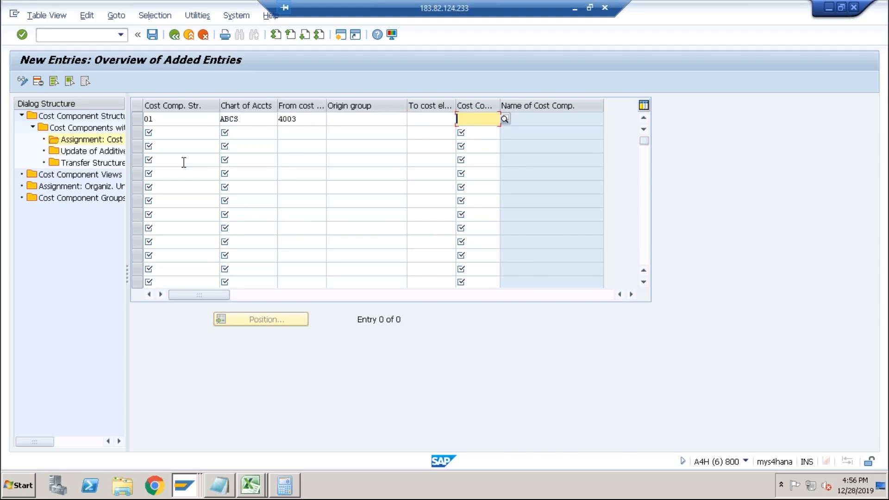
left_click(506, 122)
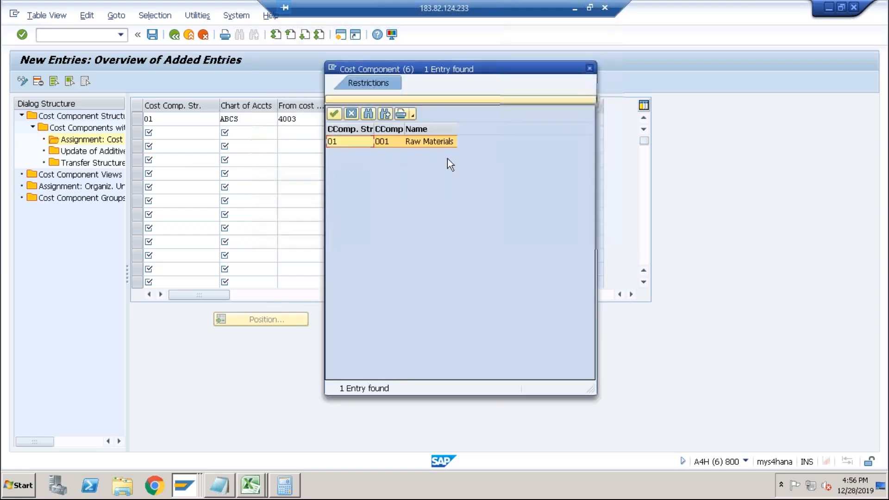
double_click(388, 141)
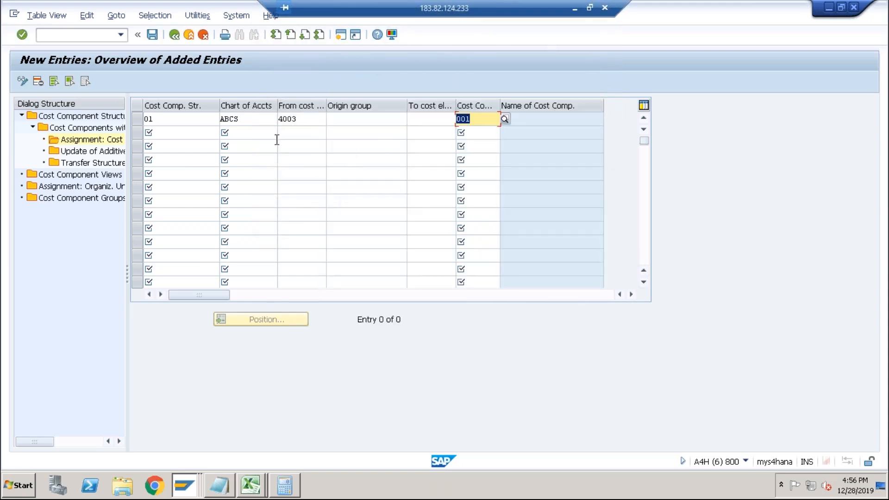
Save the assignment under the customizing request, return to the structure overview and save the active structure.
left_click(153, 35)
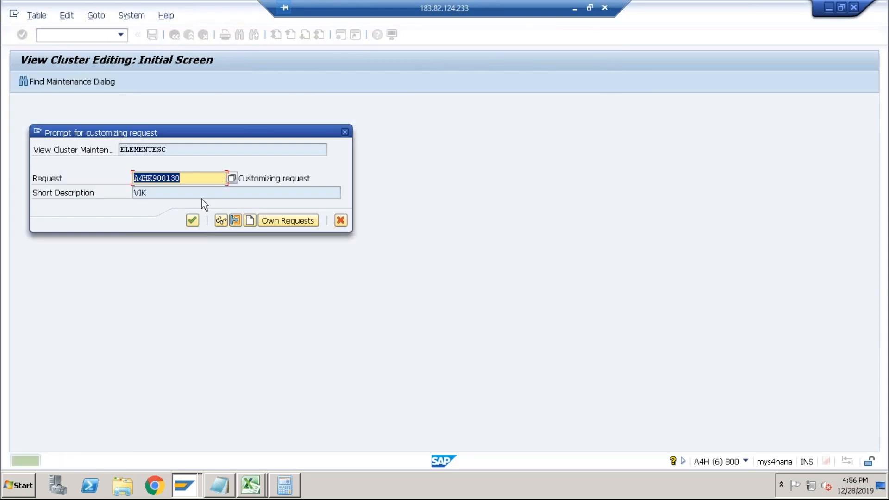
left_click(192, 221)
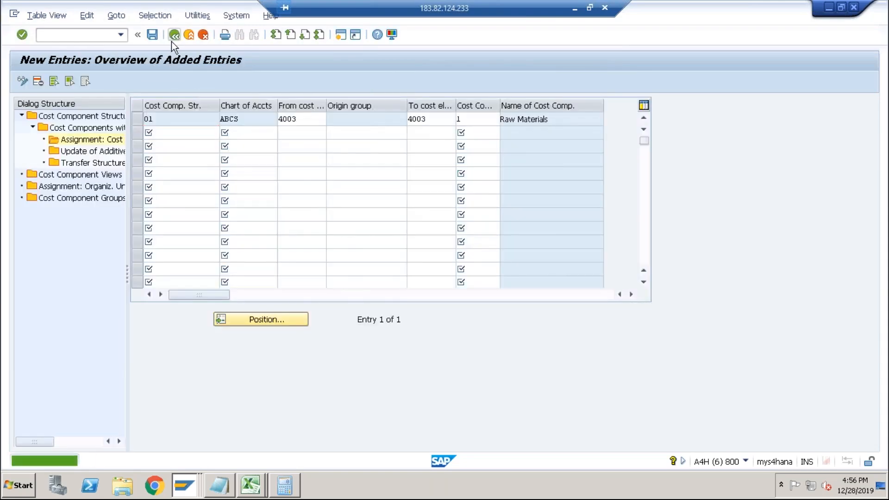
left_click(172, 39)
left_click(172, 39)
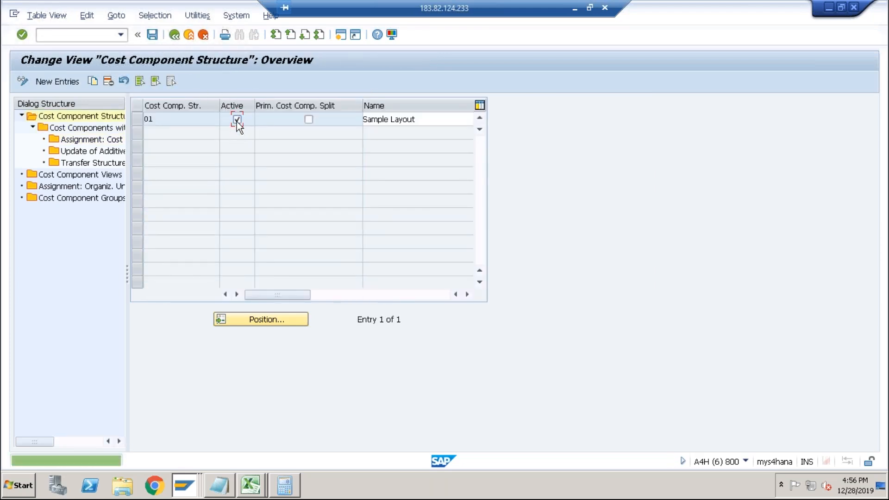
left_click(156, 40)
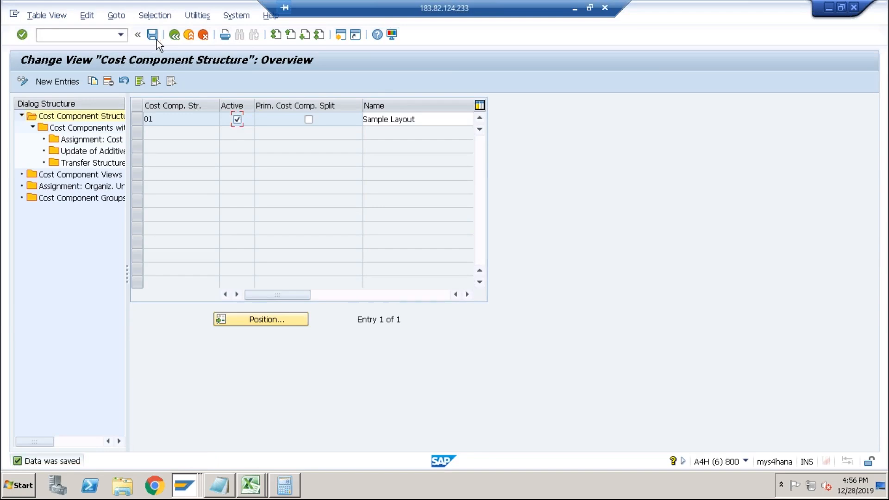
Switch back to the cost estimate session and recalculate the DESKTOP cost estimate for plant ABCS.
key("alt+Tab")
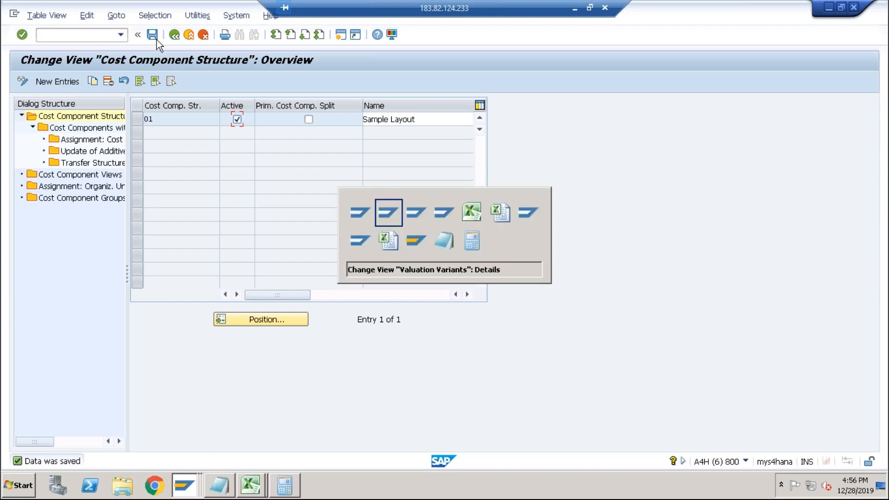
key("alt+Tab")
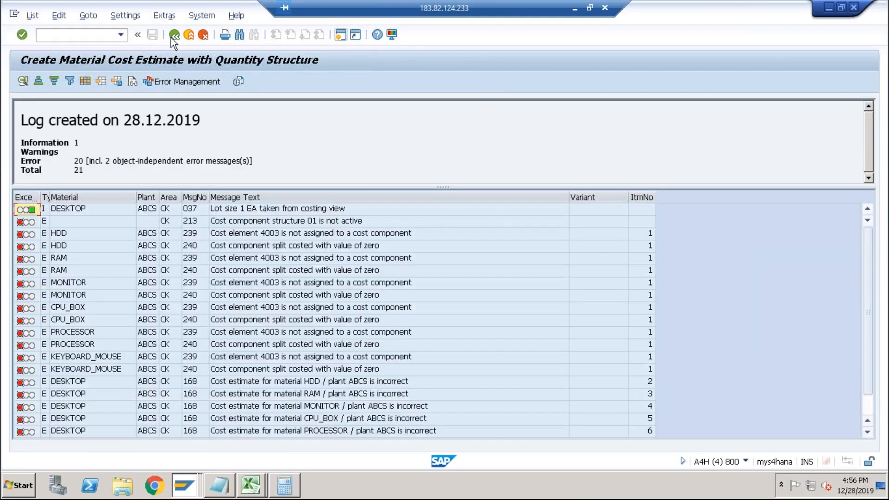
left_click(174, 35)
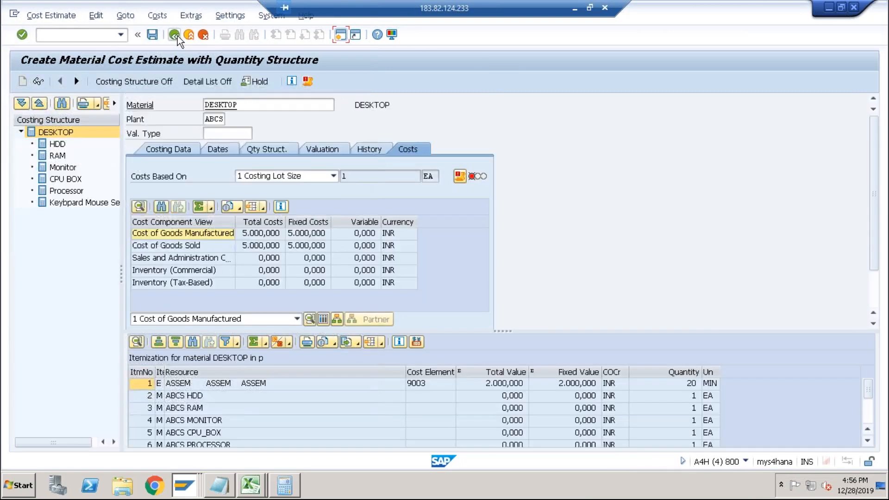
left_click(175, 35)
left_click(225, 233)
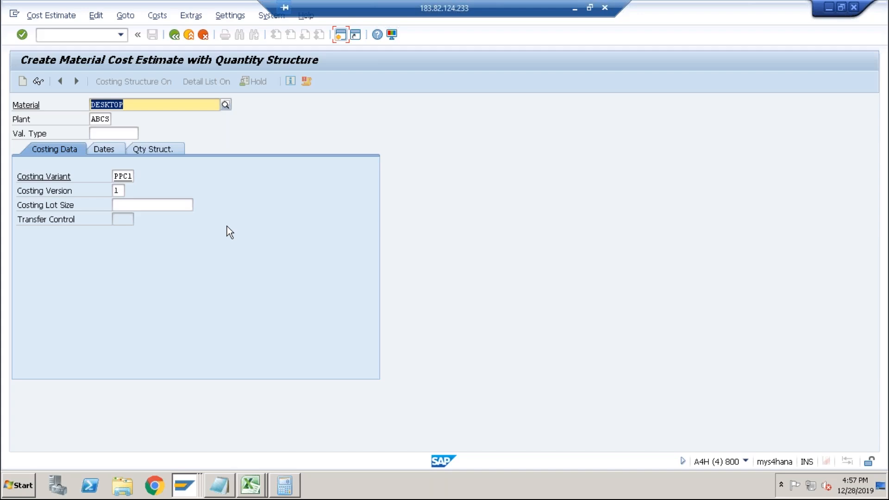
key("Return")
key("Return")
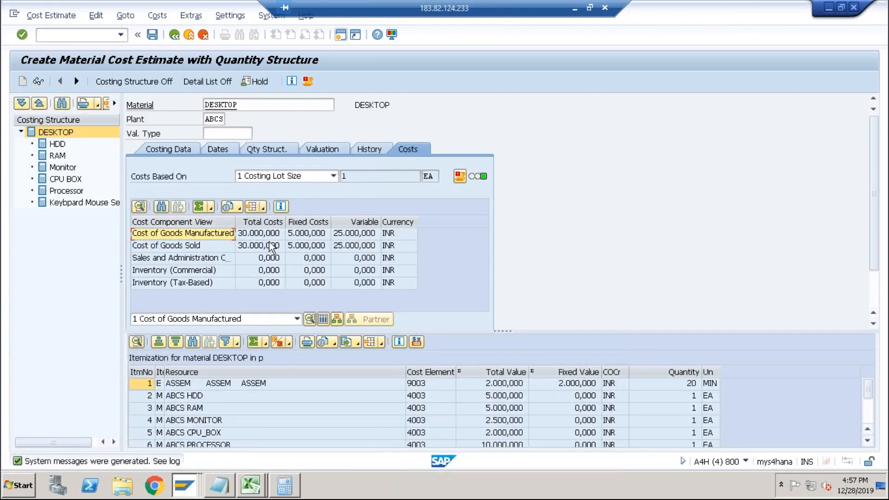
Display the cost component breakdown of the DESKTOP estimate and examine the Raw Materials and Production rows.
left_click(254, 237)
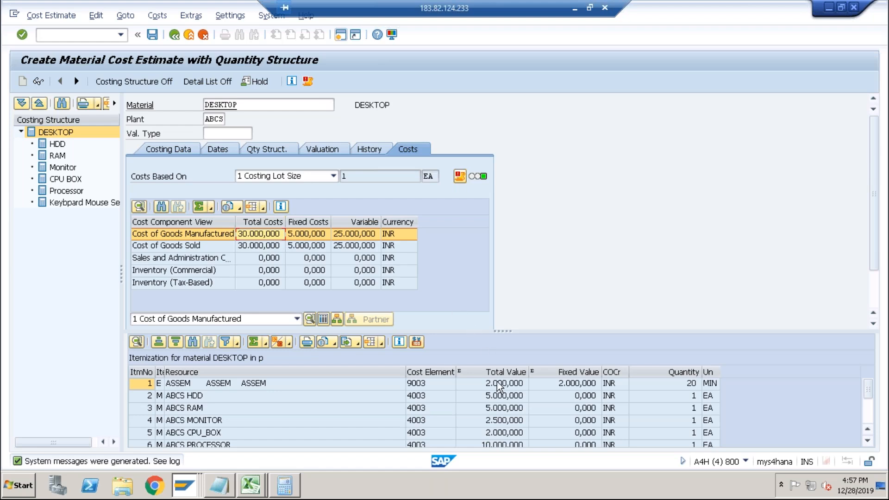
left_click(323, 320)
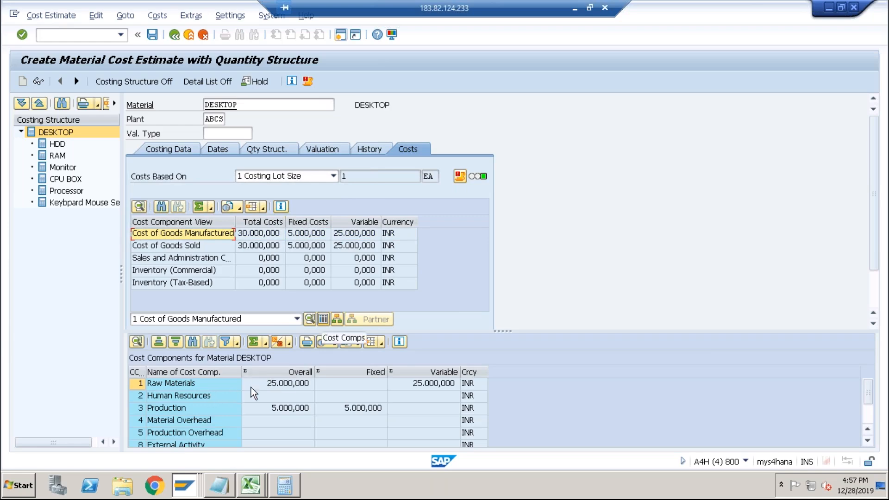
left_click(275, 385)
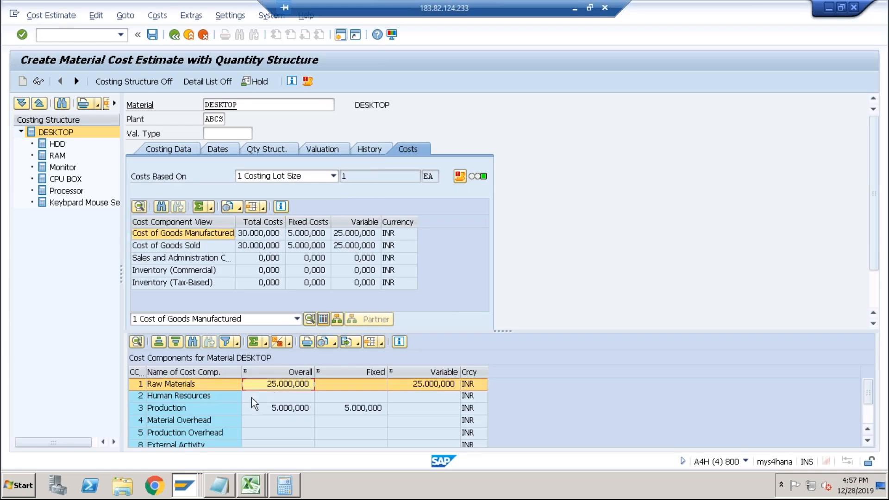
left_click(193, 409)
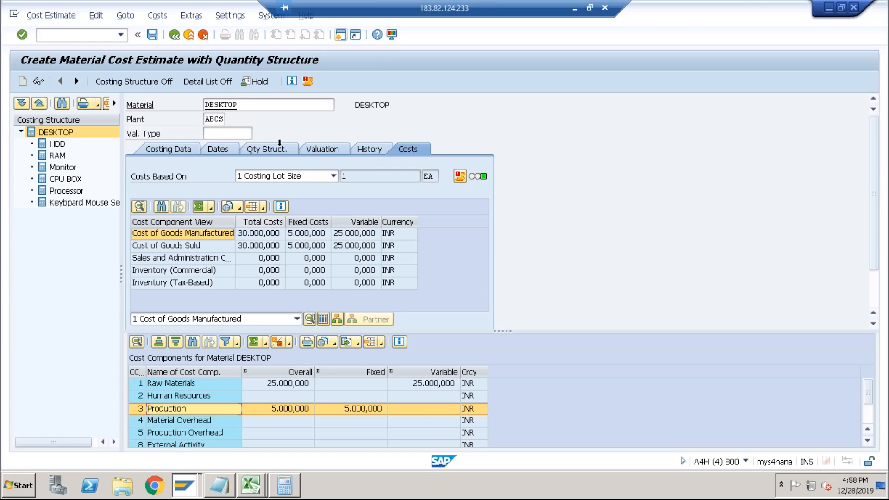
Leave the cost estimate transaction and return to the SAP Easy Access menu.
left_click(94, 37)
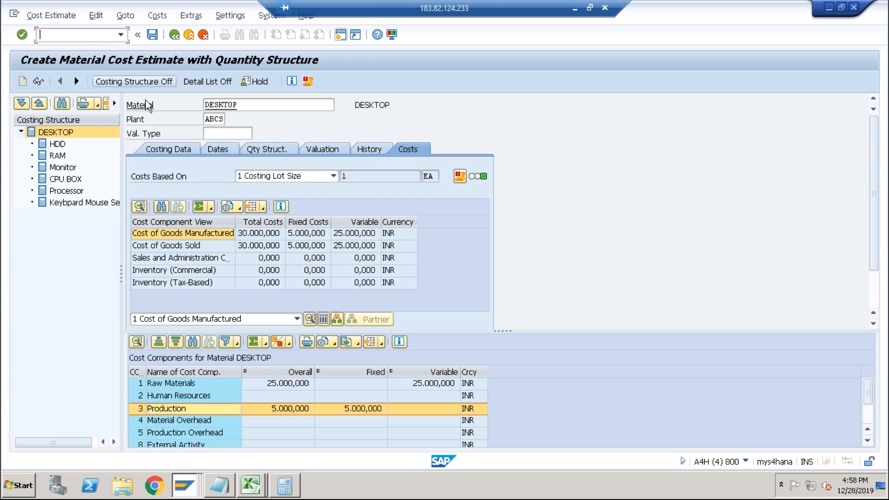
type("/n")
key("Return")
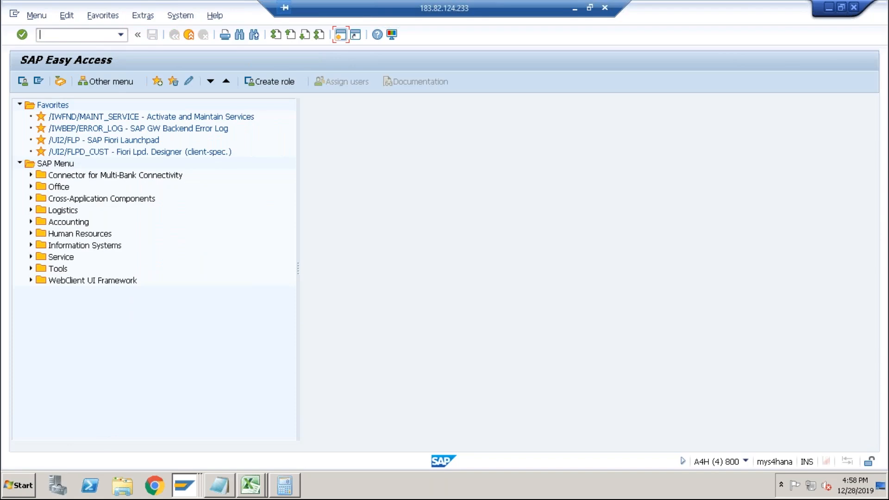
Open the material cost estimate transaction and cost DESKTOP in plant ABCS with costing variant PPC1.
type("ck11n")
key("Return")
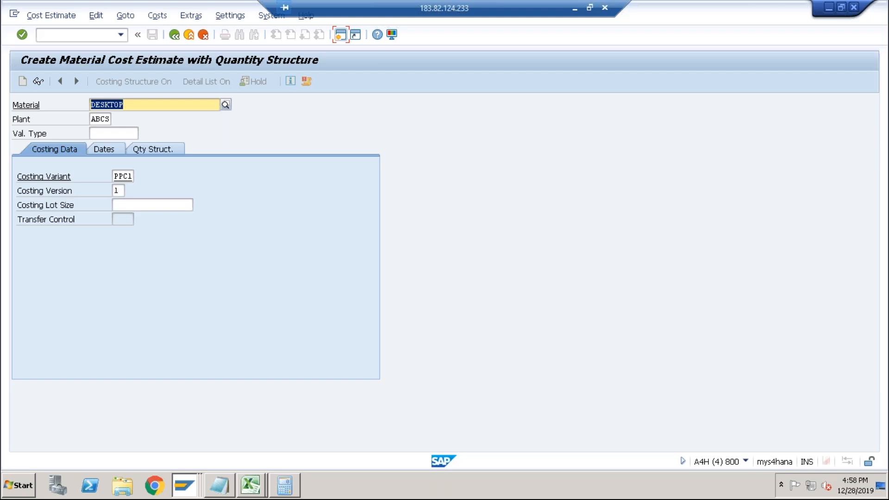
key("Return")
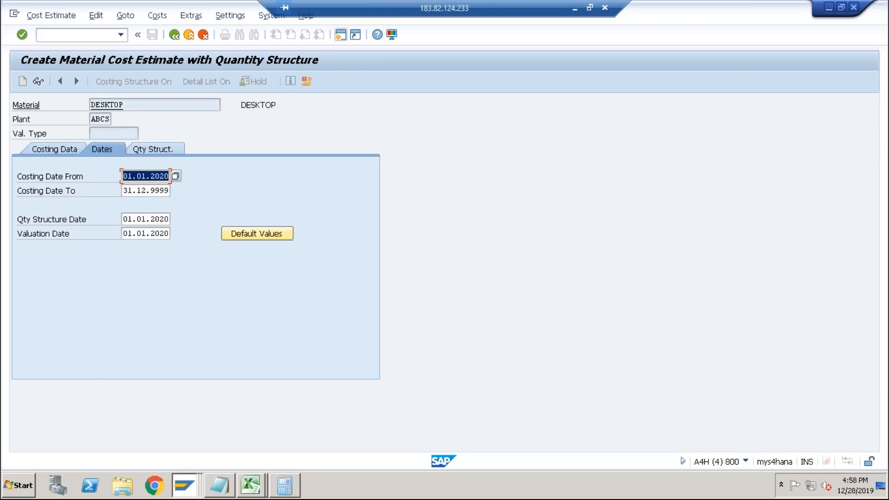
key("Return")
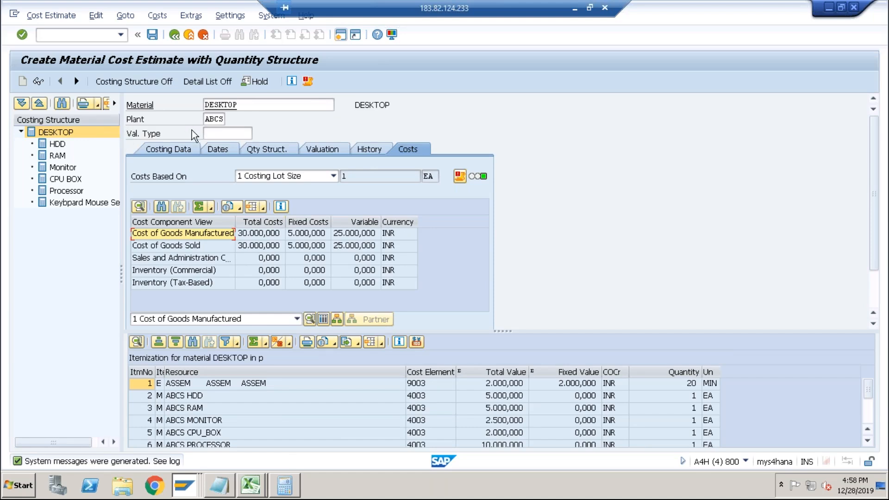
Select the Cost of Goods Manufactured view and open the DESKTOP bill of material from the quantity structure.
left_click(249, 234)
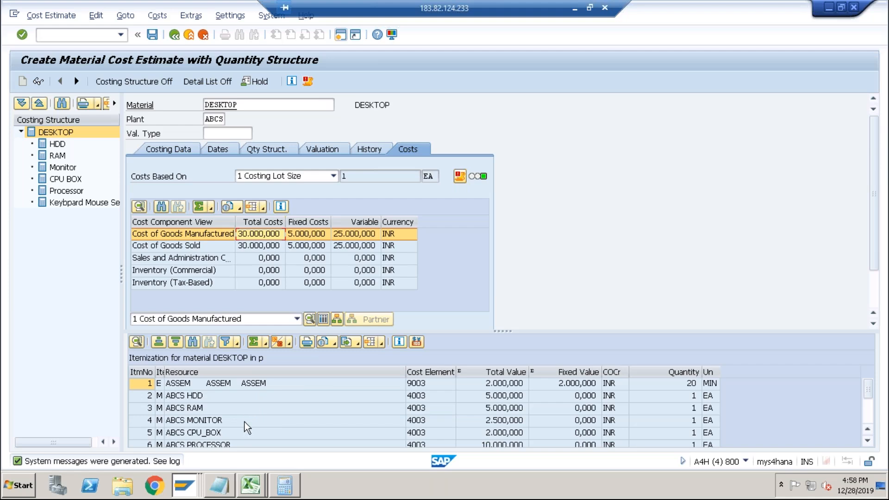
left_click(266, 148)
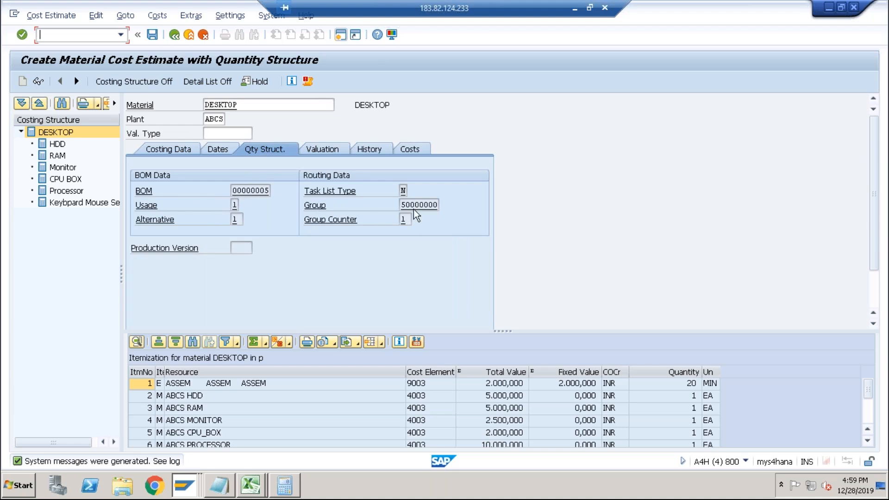
double_click(241, 189)
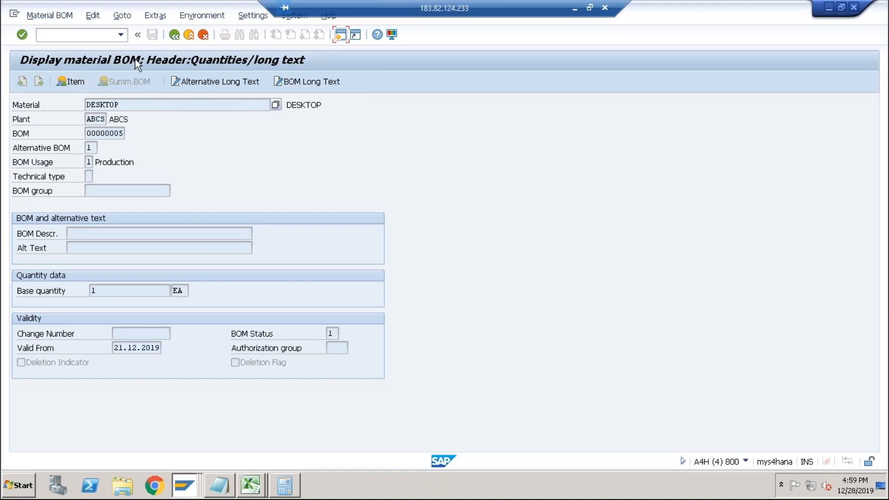
left_click(173, 35)
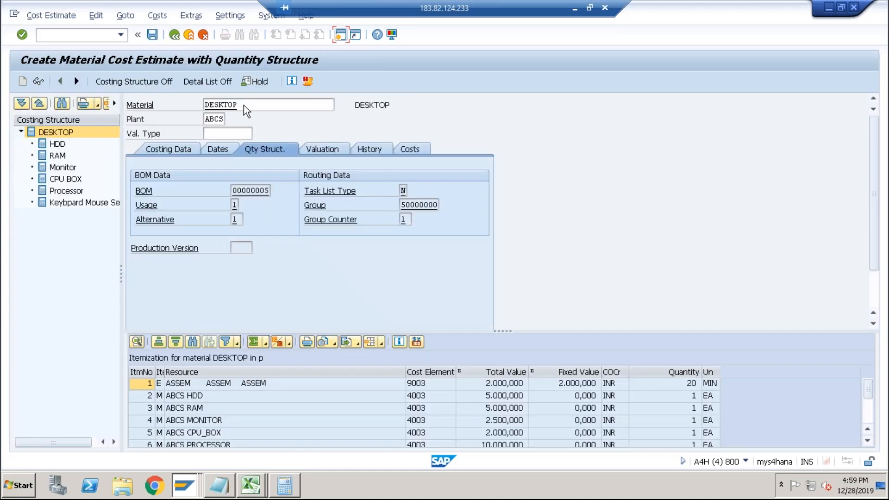
Display the DESKTOP routing's operations, header and overview, then return to the cost estimate.
double_click(403, 191)
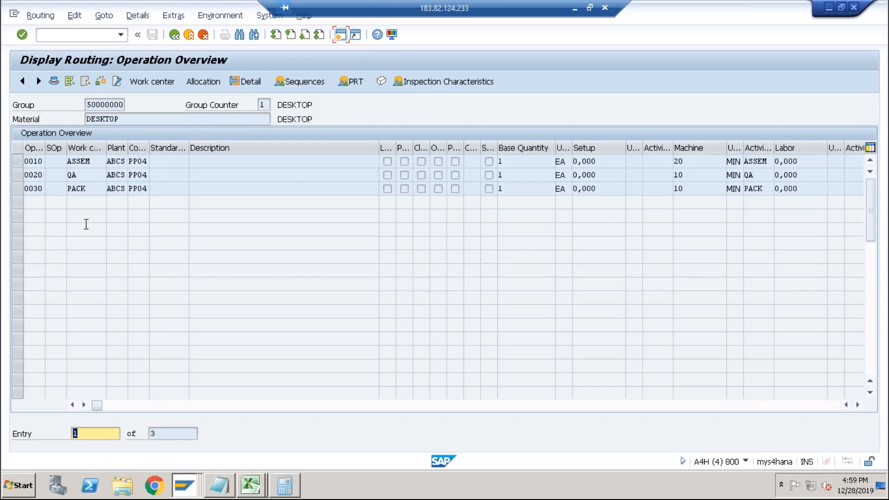
left_click(174, 34)
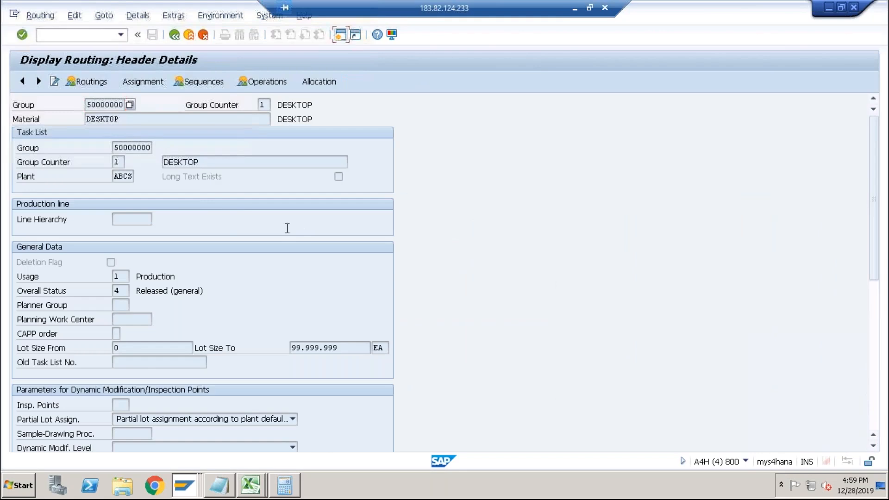
left_click(174, 36)
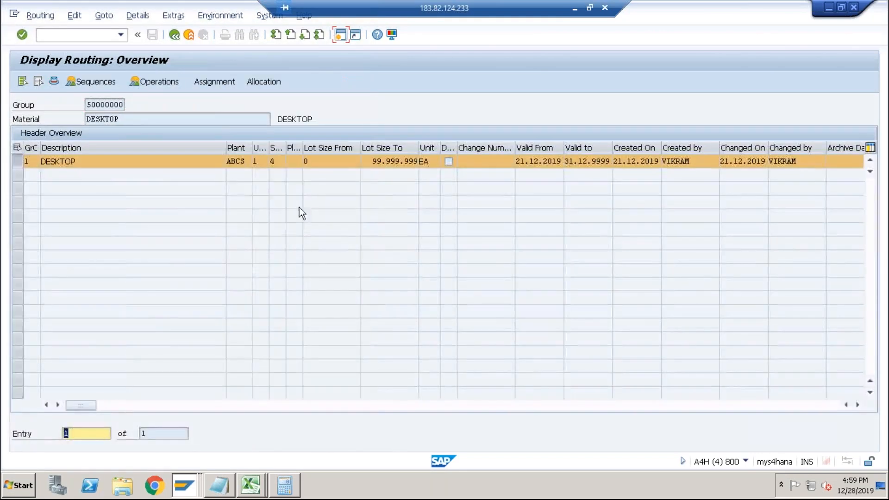
left_click(174, 35)
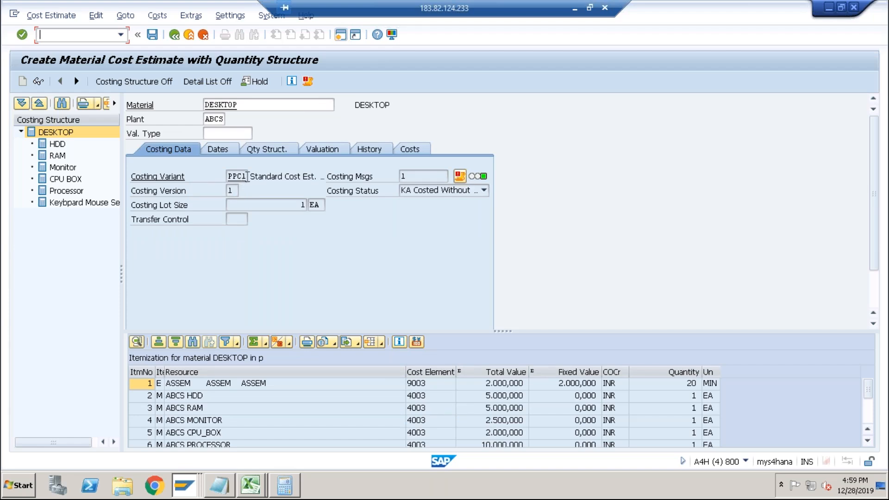
Examine the itemization of each component in the DESKTOP costing structure, from HDD to Keyboard Mouse Set.
double_click(57, 144)
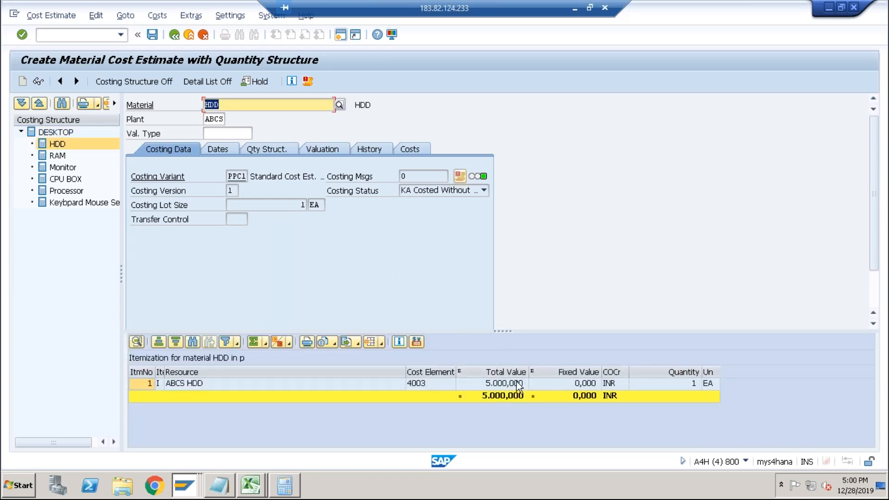
double_click(62, 157)
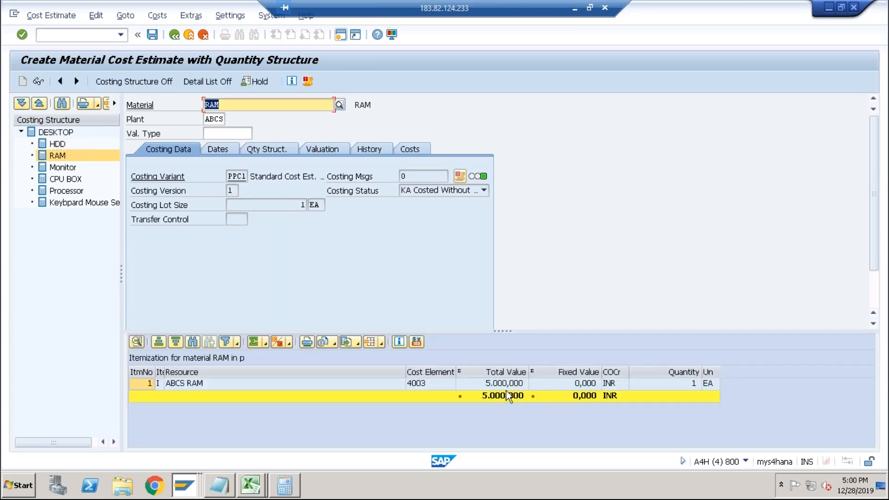
double_click(70, 192)
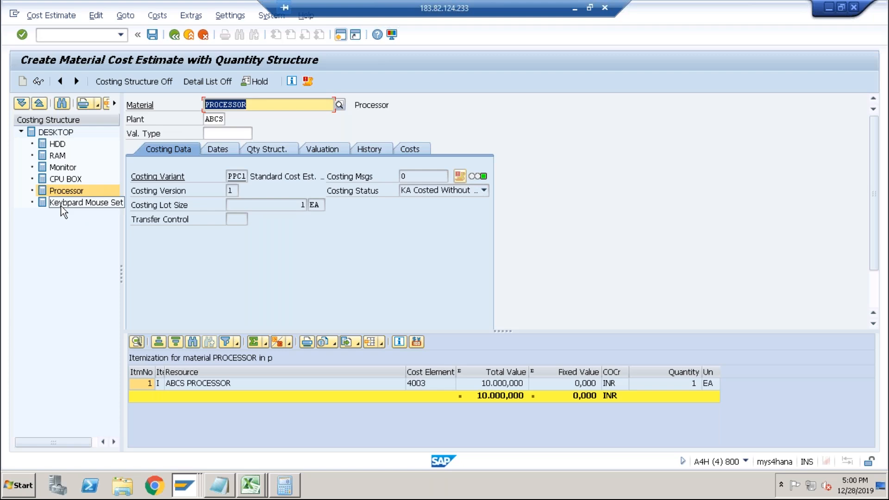
left_click(58, 134)
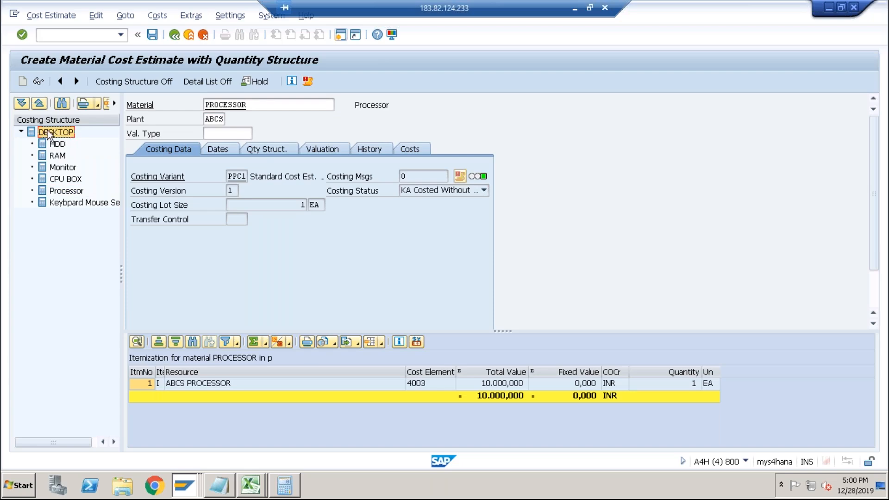
left_click(59, 145)
left_click(58, 157)
left_click(60, 169)
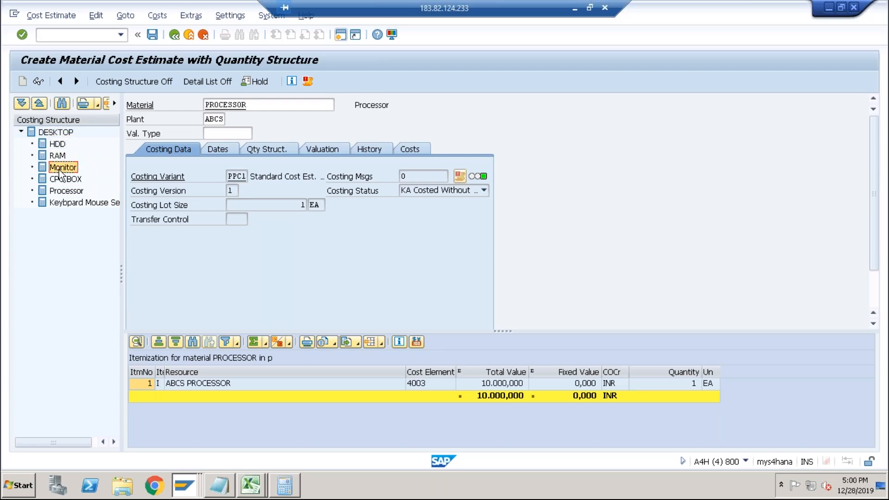
left_click(60, 134)
left_click(59, 145)
left_click(60, 157)
left_click(63, 169)
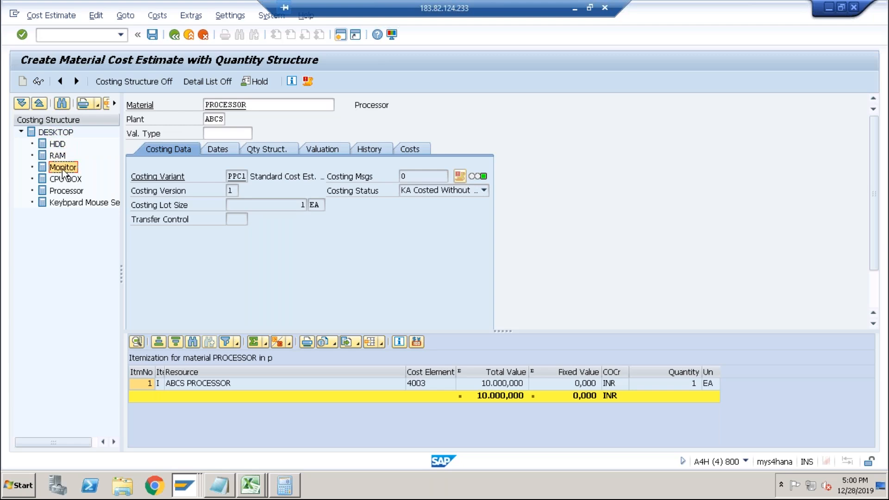
left_click(56, 144)
left_click(57, 156)
left_click(60, 168)
left_click(58, 180)
left_click(61, 191)
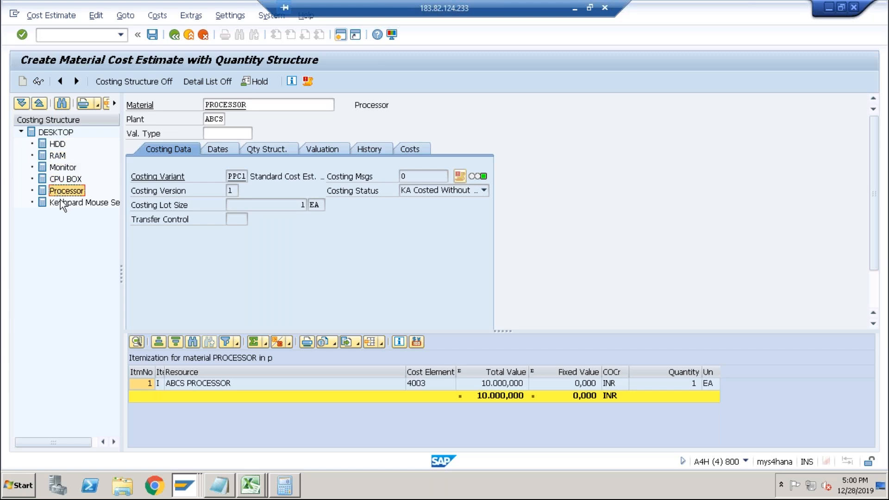
left_click(65, 203)
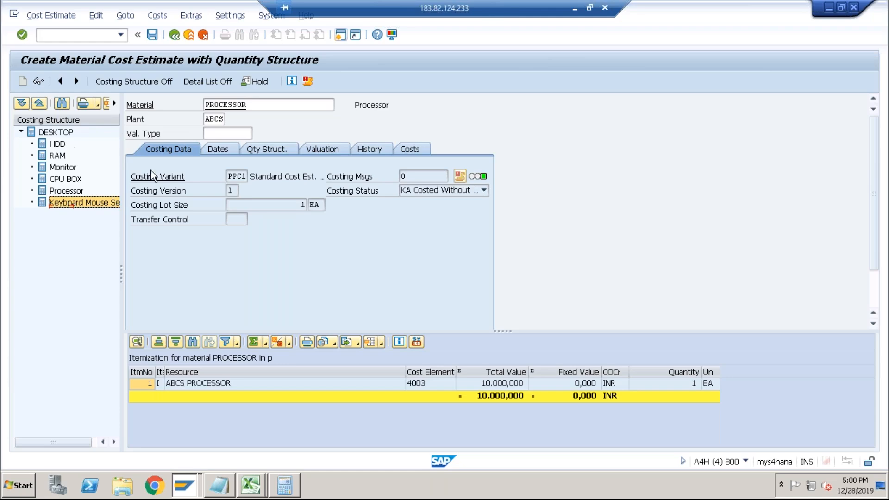
Switch to the Excel workbook and examine the DESKTOP BOM, routing and overhead price figures.
left_click(250, 485)
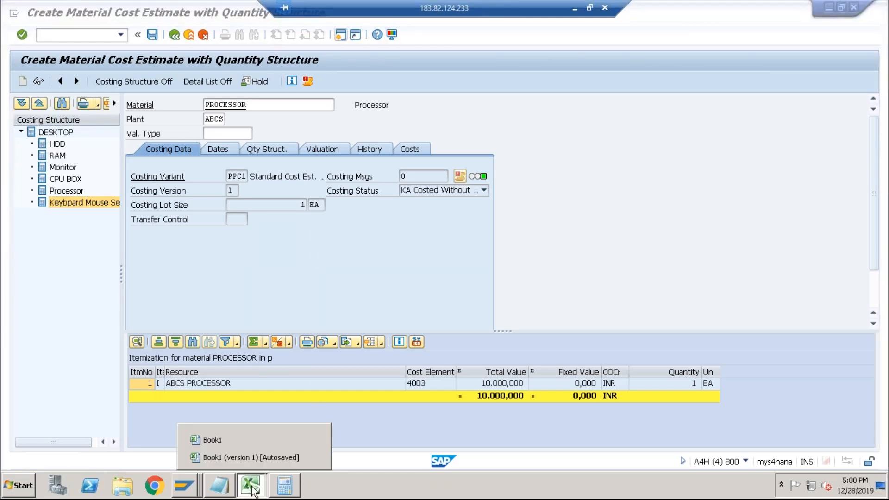
left_click(255, 460)
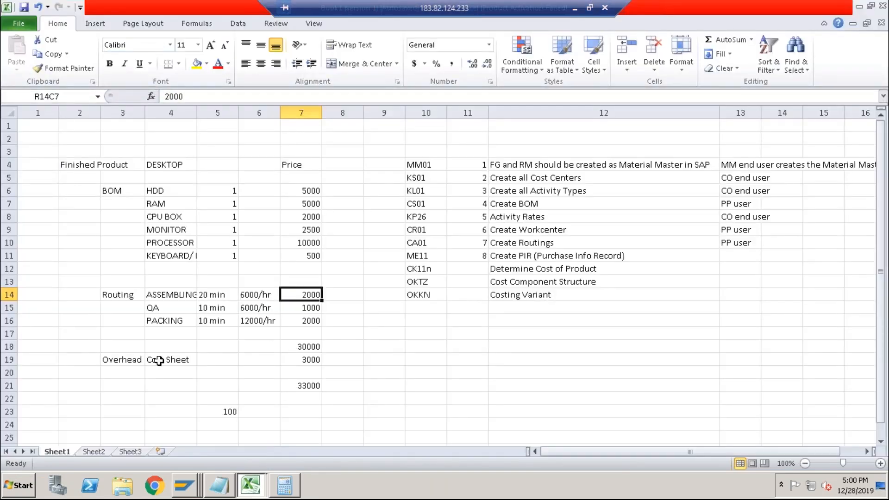
left_click(144, 359)
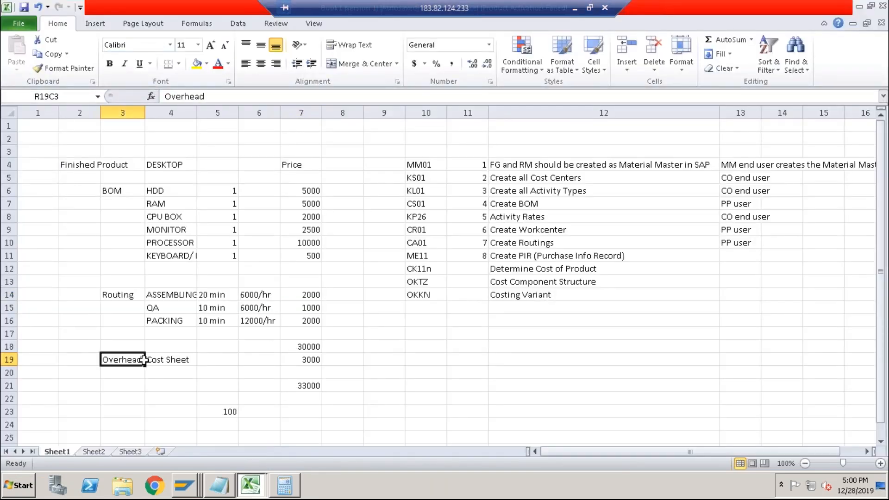
left_click(306, 361)
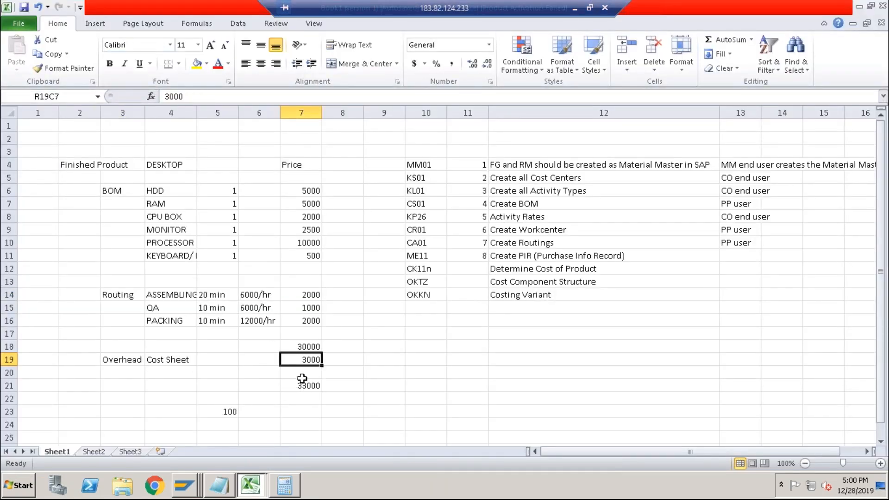
left_click(305, 348)
left_click(305, 362)
left_click(300, 349)
left_click_drag(92, 166, 299, 342)
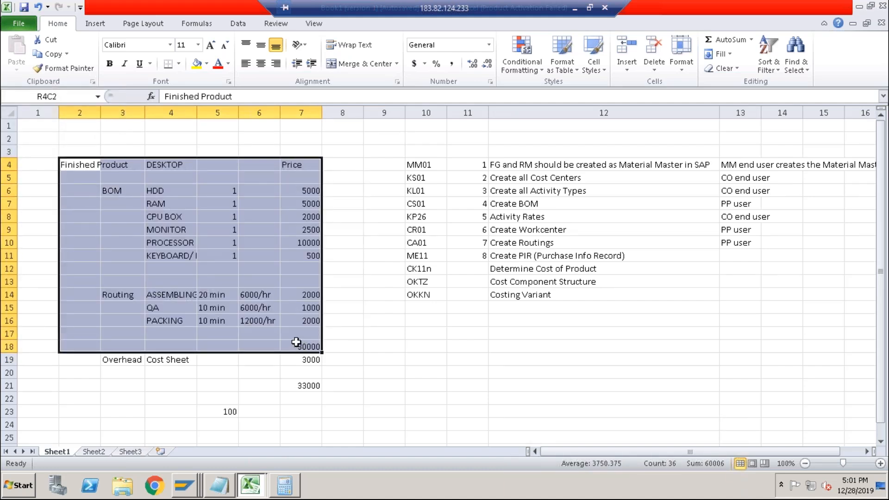
Switch back to SAP, restart the cost estimate transaction and open the costing dates for RAM in plant ABCS.
key("alt+Tab")
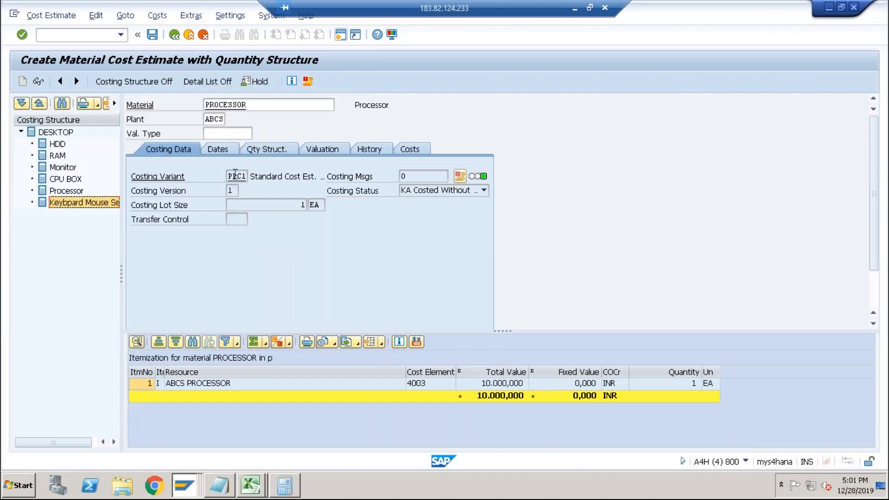
left_click(88, 35)
type("/nck11n")
key("Return")
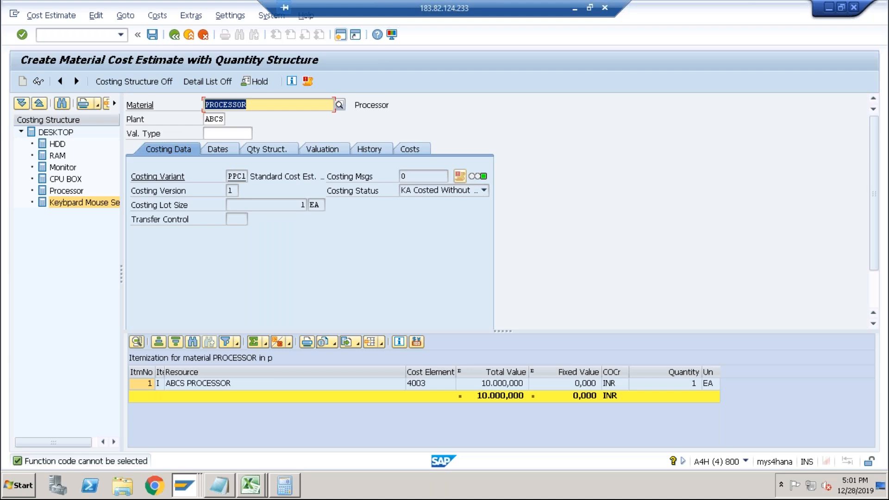
left_click(96, 37)
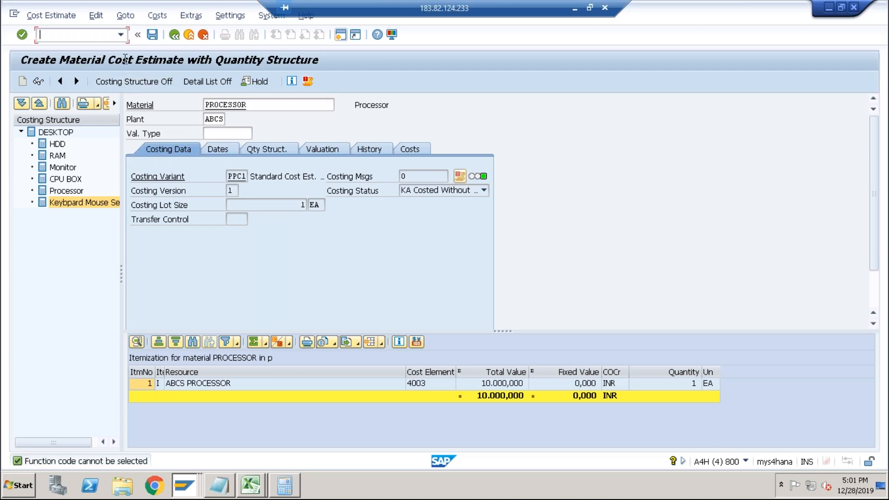
type("/n")
key("Return")
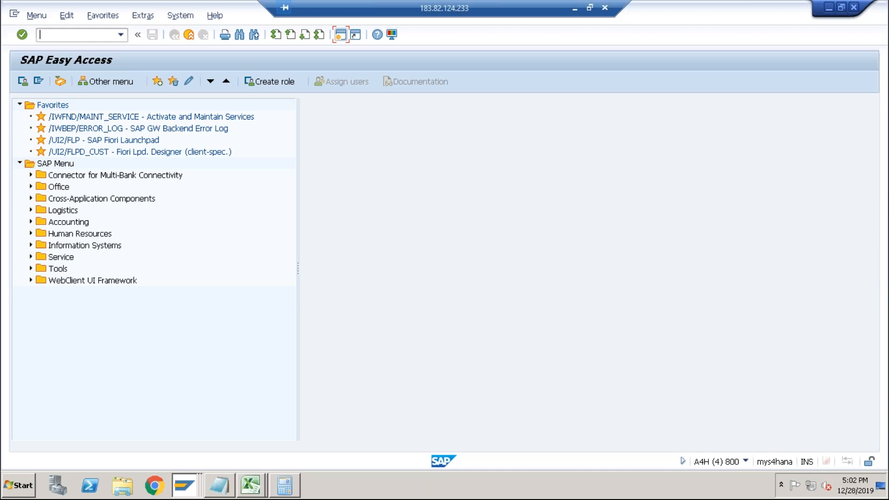
type("ck11n")
key("Return")
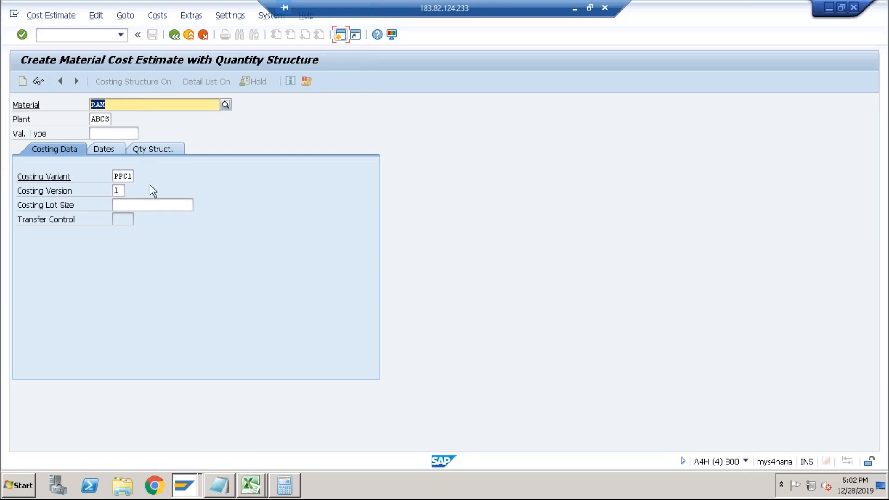
left_click(123, 180)
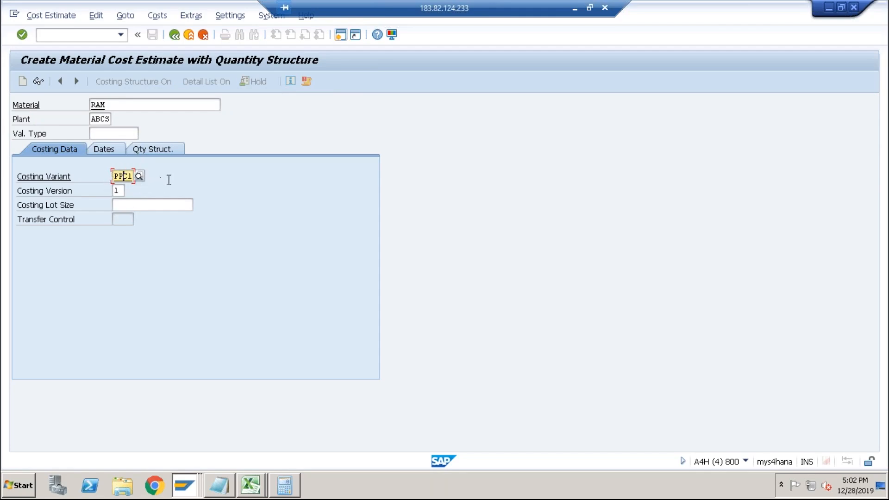
key("Return")
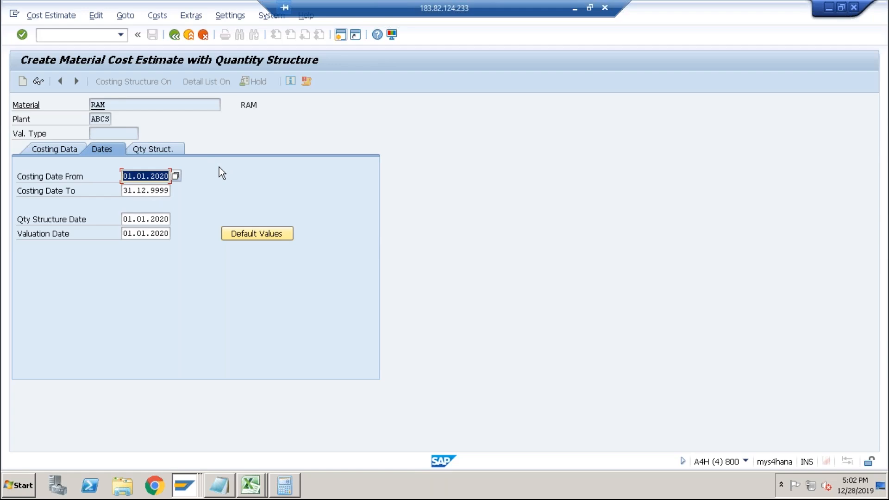
In the other session, open costing variant PPC1 in the costing variant configuration and display its date control PC01.
key("alt+Tab")
key("Tab")
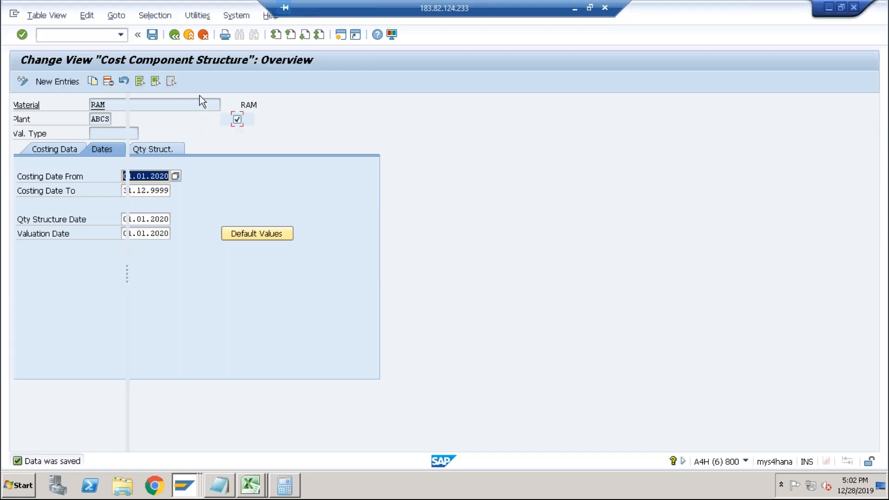
left_click(176, 37)
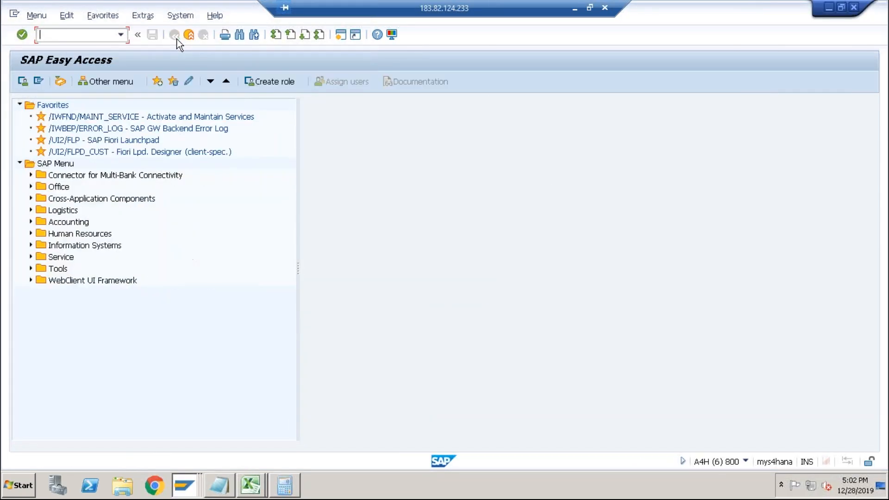
type("okkn")
key("Return")
double_click(145, 217)
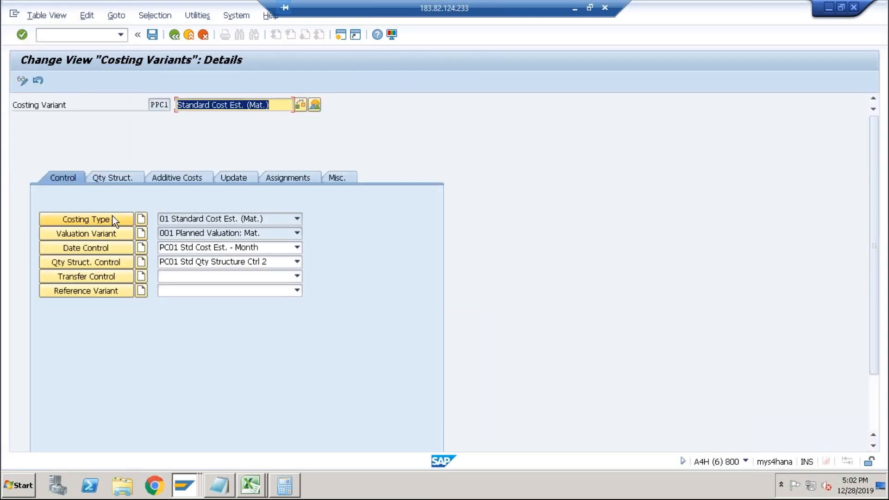
left_click(102, 249)
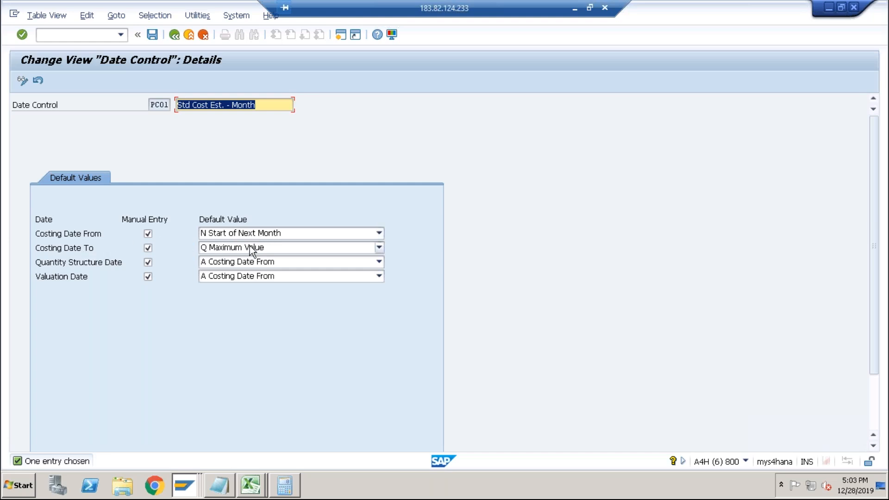
Compare the cost estimate's dates for RAM with the PC01 date control defaults and browse the Valuation Date default options.
key("alt+Tab")
left_click(163, 195)
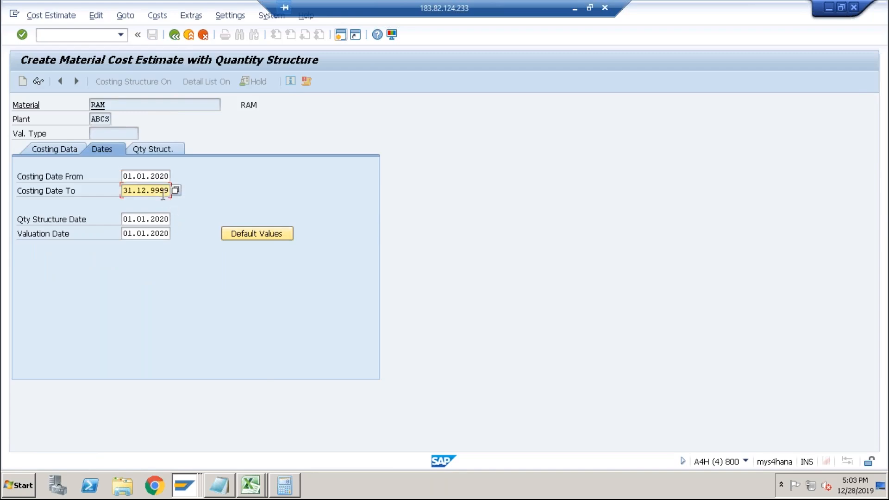
key("alt+Tab")
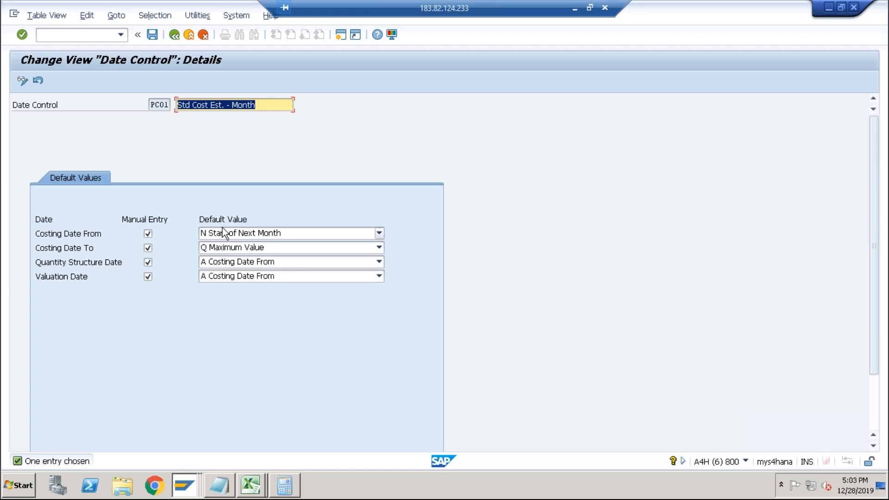
left_click(210, 275)
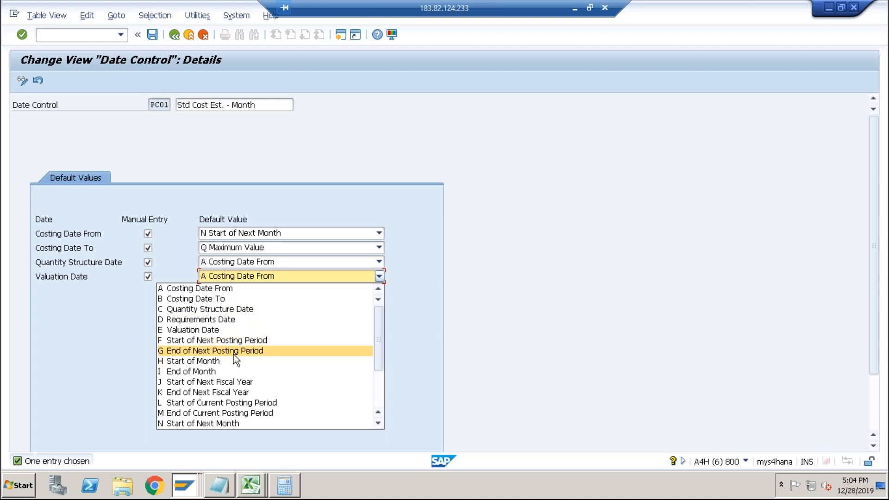
left_click(379, 391)
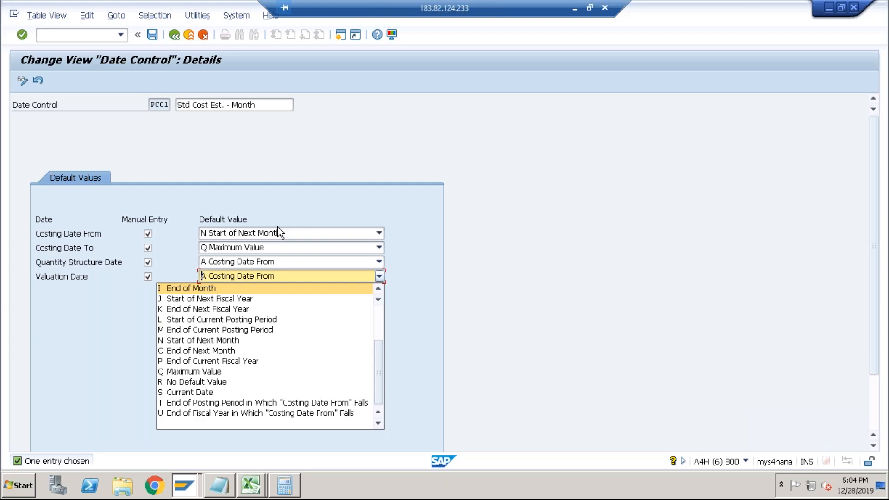
left_click(286, 215)
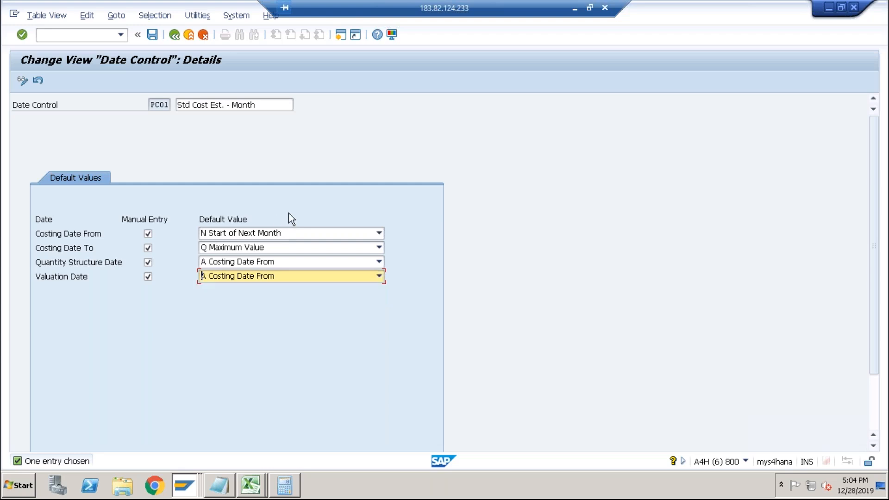
key("F3")
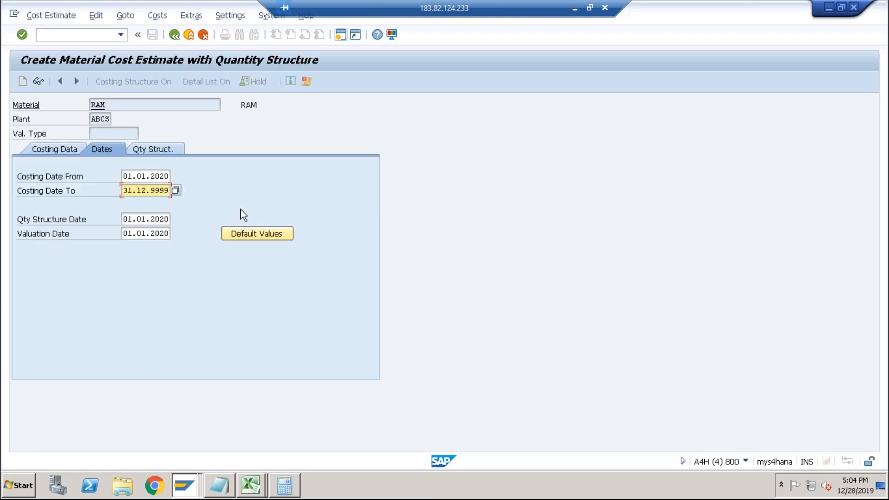
left_click(125, 177)
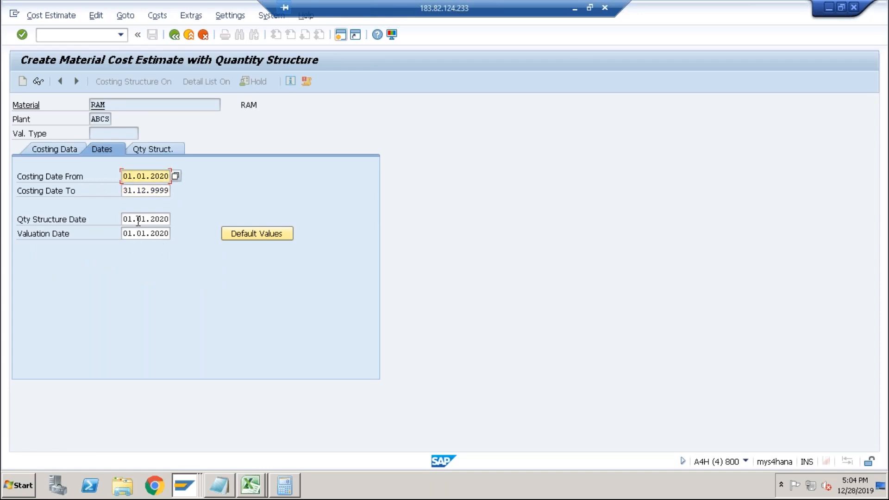
key("alt+Tab")
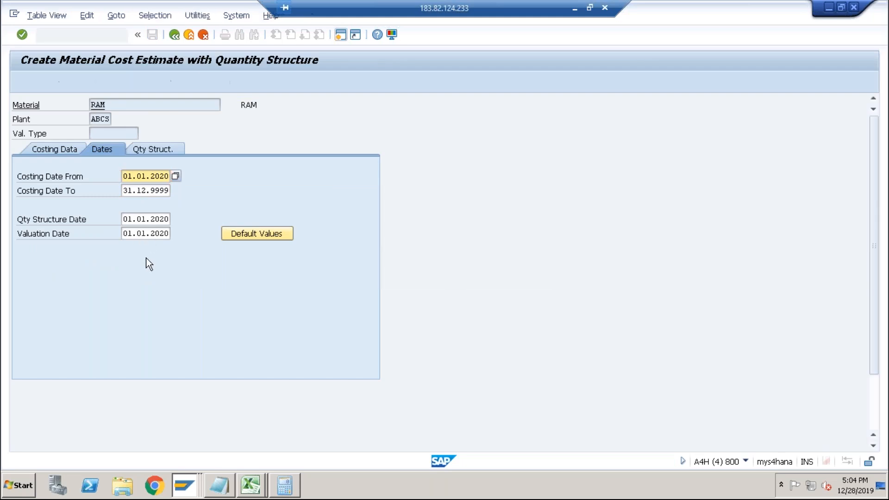
Set the Costing Date From default in date control PC01 to S Current Date and save it under the customizing request.
left_click(268, 232)
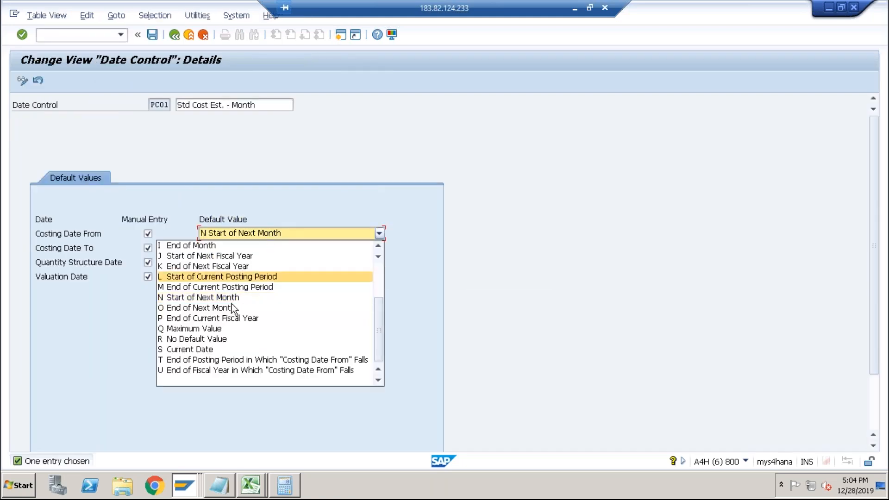
left_click(206, 349)
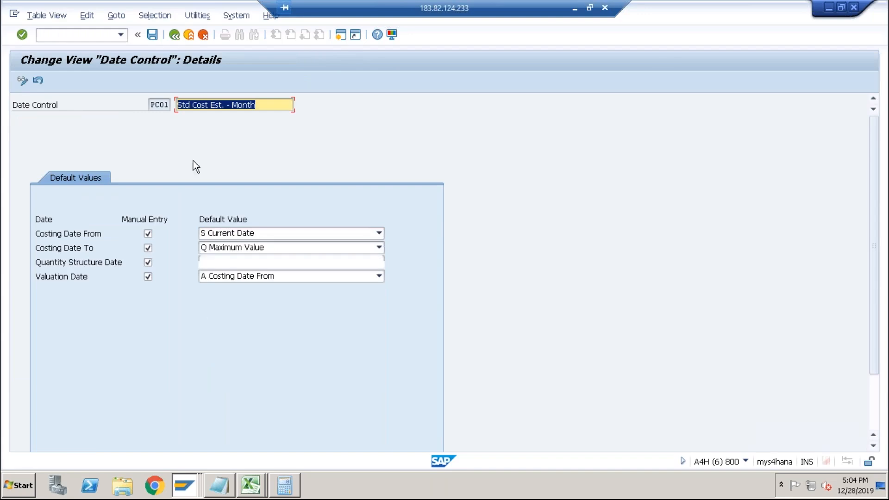
left_click(152, 34)
left_click(192, 220)
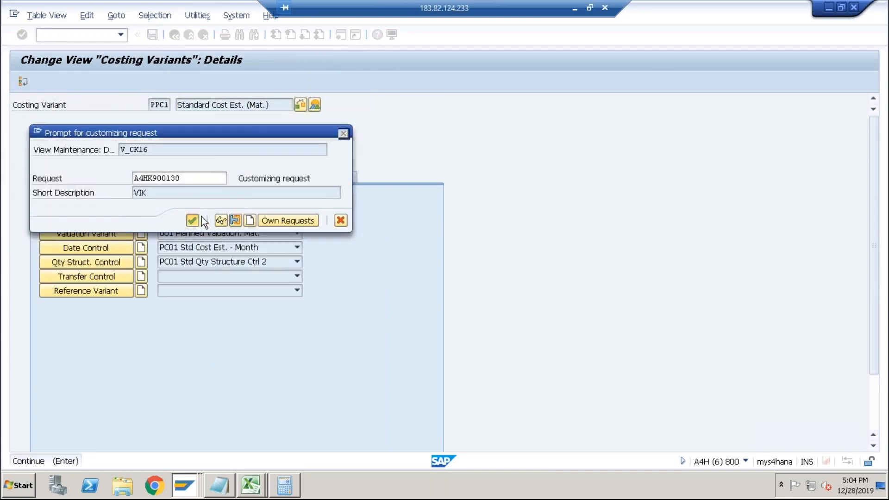
Restart the cost estimate transaction CK11 for RAM in plant ABCS so the current-date defaults are applied.
key("alt+Tab")
left_click(96, 35)
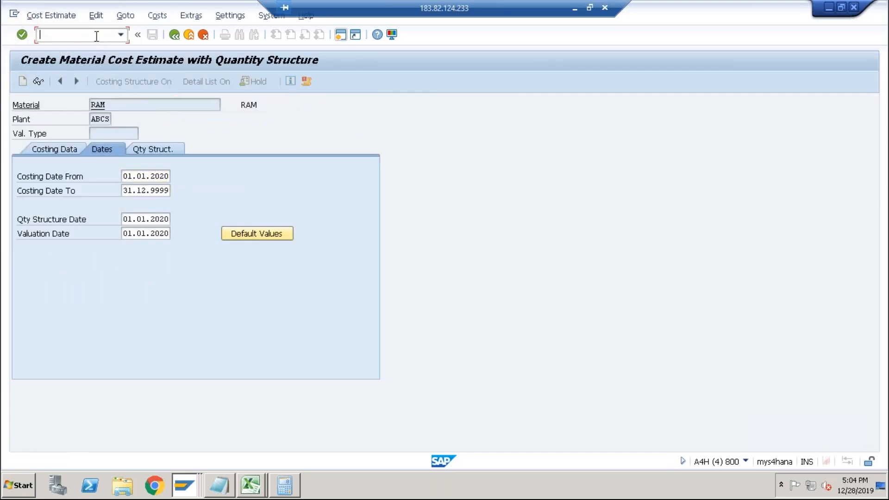
type("/nck11n")
key("Return")
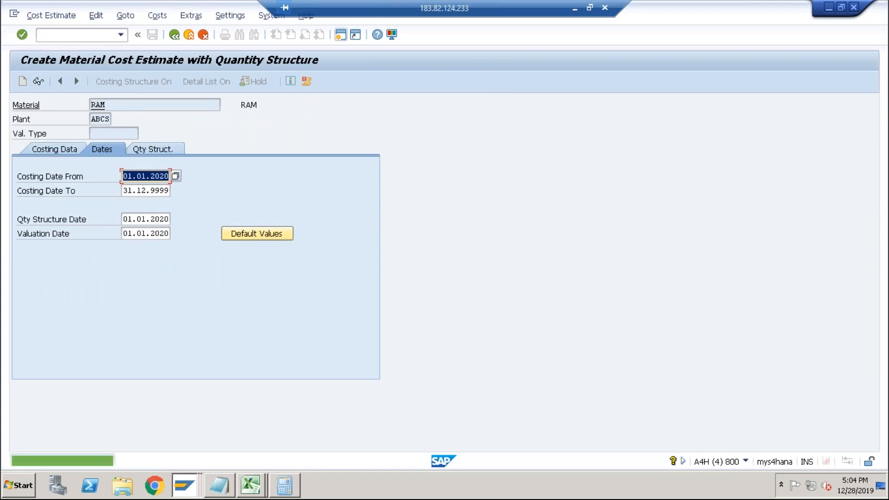
left_click(77, 34)
type("/n")
key("Return")
type("ck11n")
key("Return")
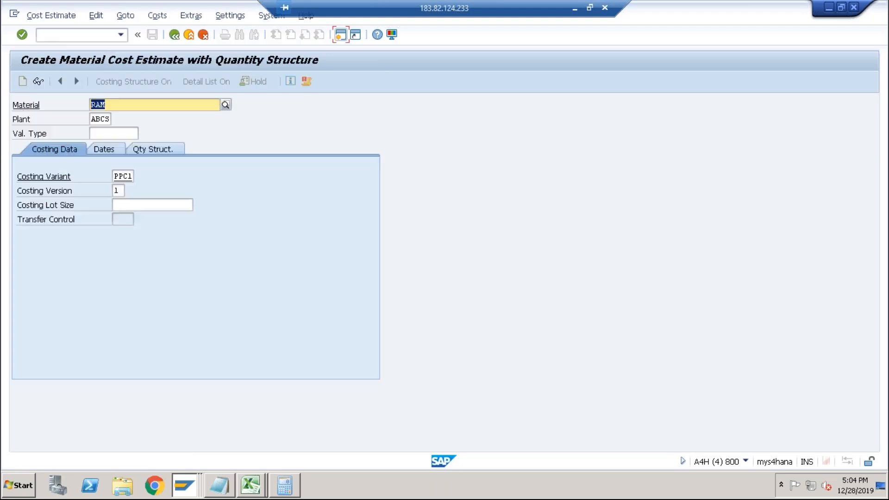
key("Return")
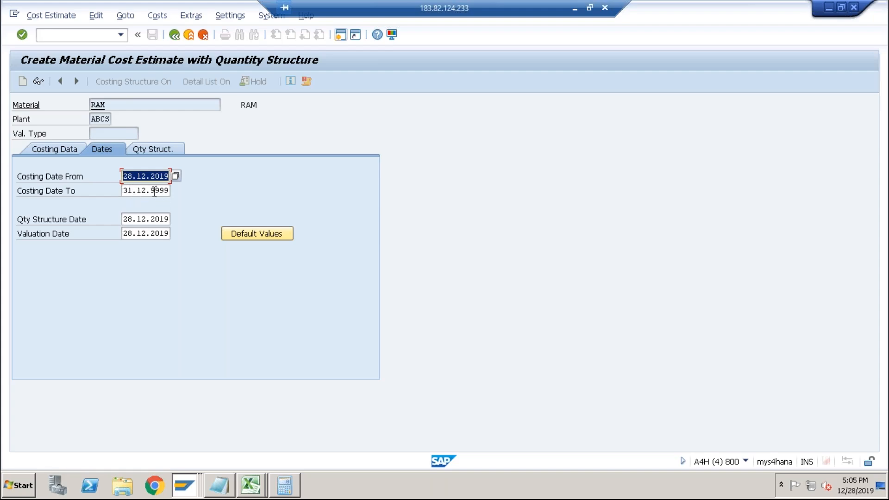
Return the other session to costing variant PPC1, then calculate the RAM cost estimate and exit without saving it.
key("alt+Tab")
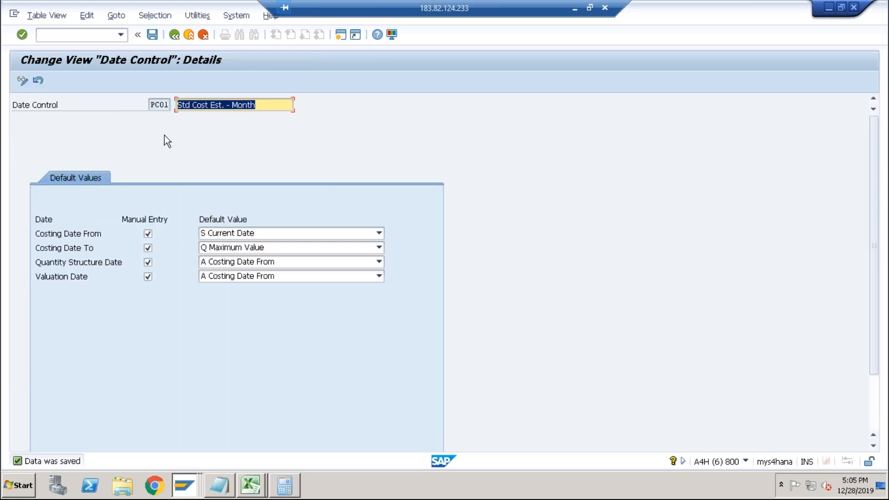
left_click(172, 40)
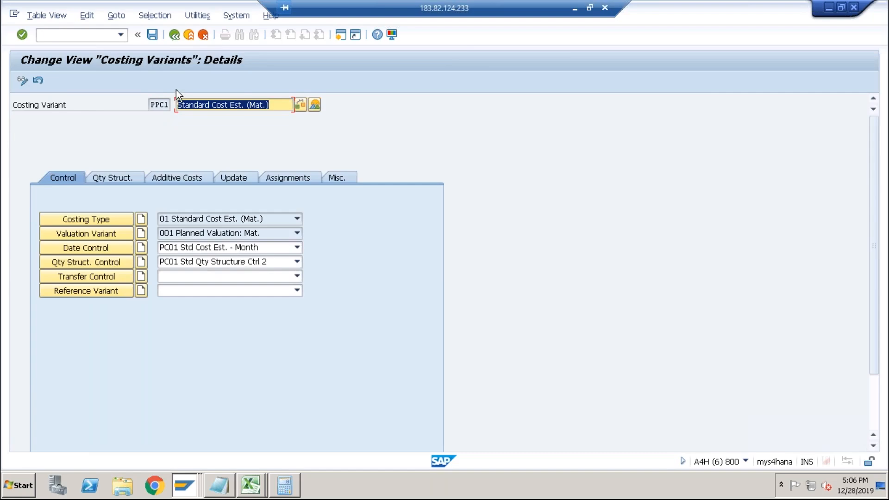
key("alt+Tab")
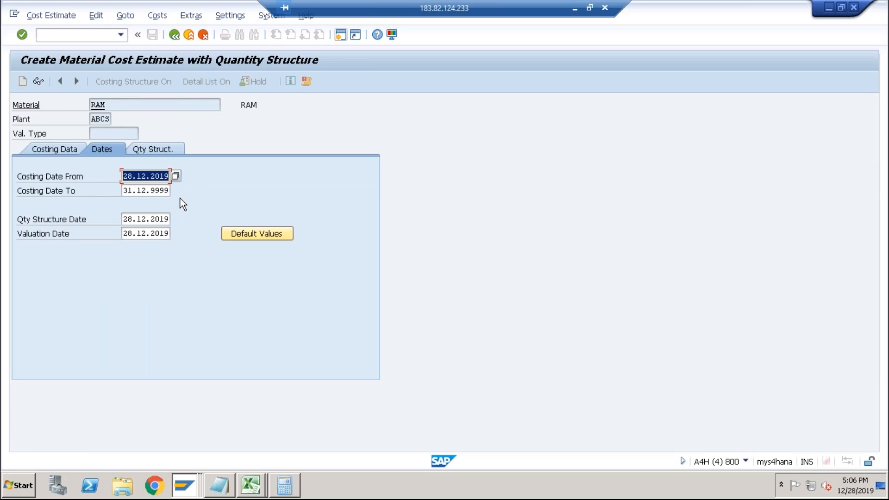
key("Return")
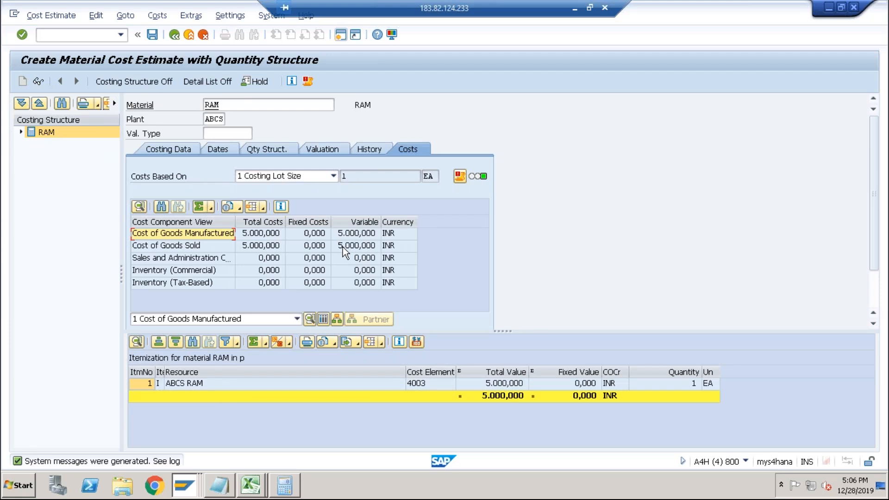
left_click(174, 37)
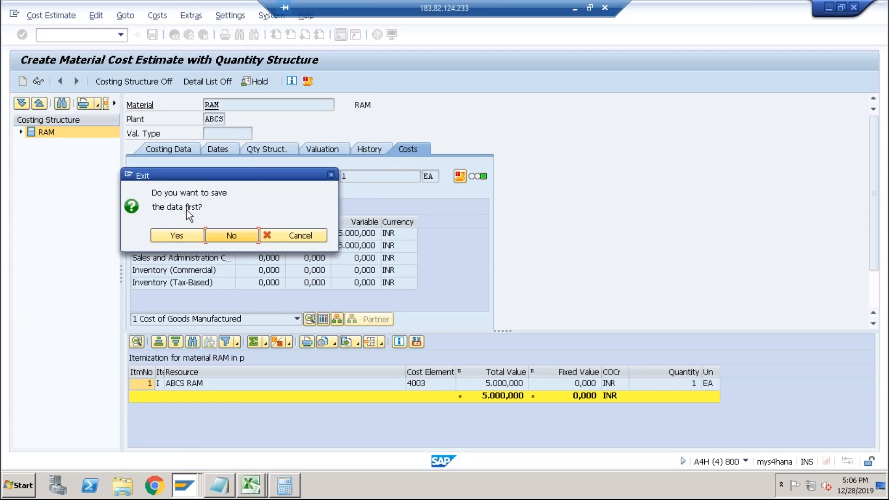
left_click(224, 234)
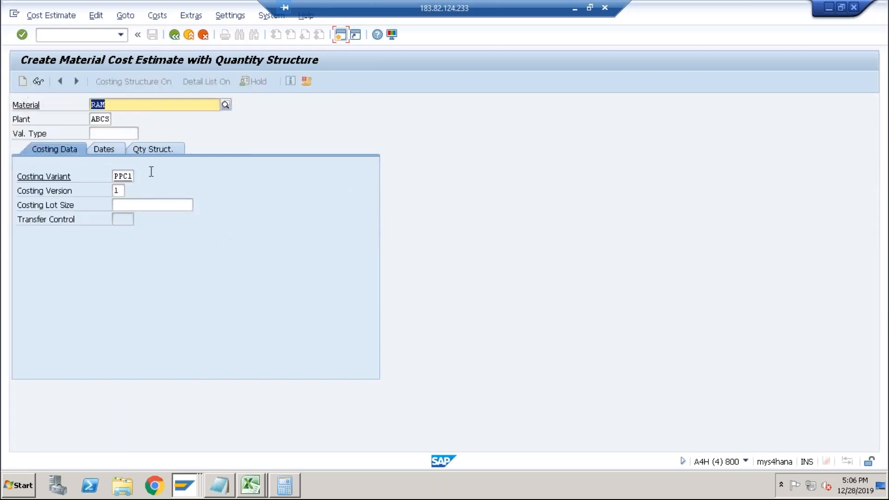
Create the cost estimate for material DESKTOP in plant ABCS using the current-date costing dates.
type("desktop")
key("Return")
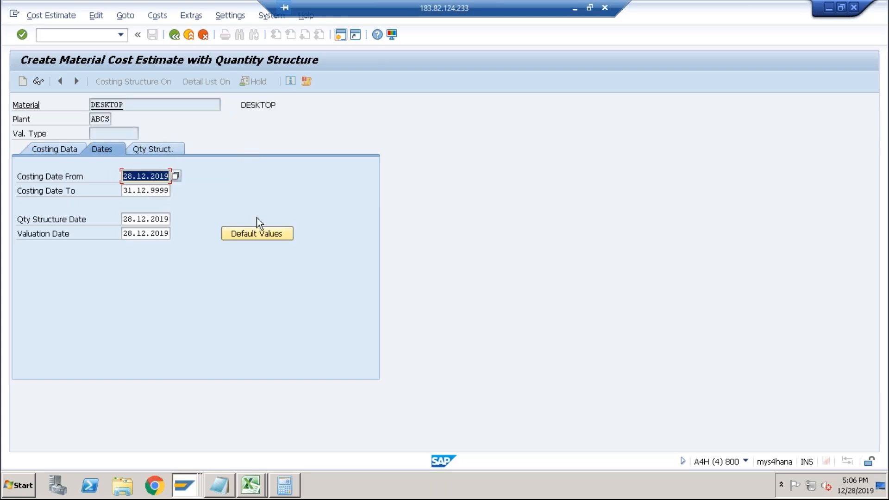
key("Return")
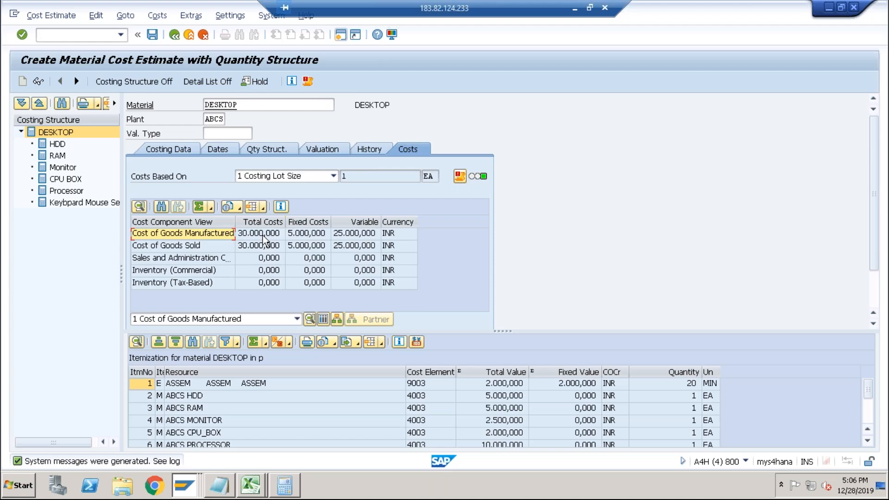
left_click(495, 385)
In the other session, open valuation variant 001 from costing variant PPC1 and examine each of its strategy tabs.
left_click(460, 176)
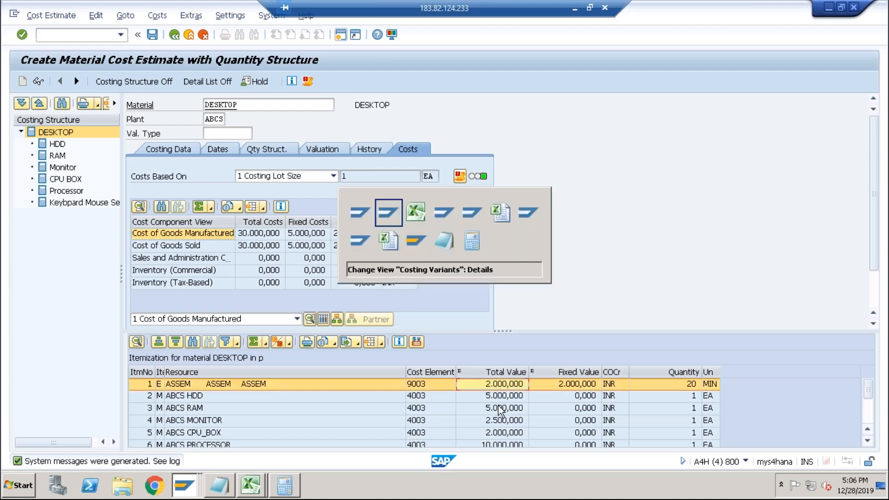
left_click(389, 207)
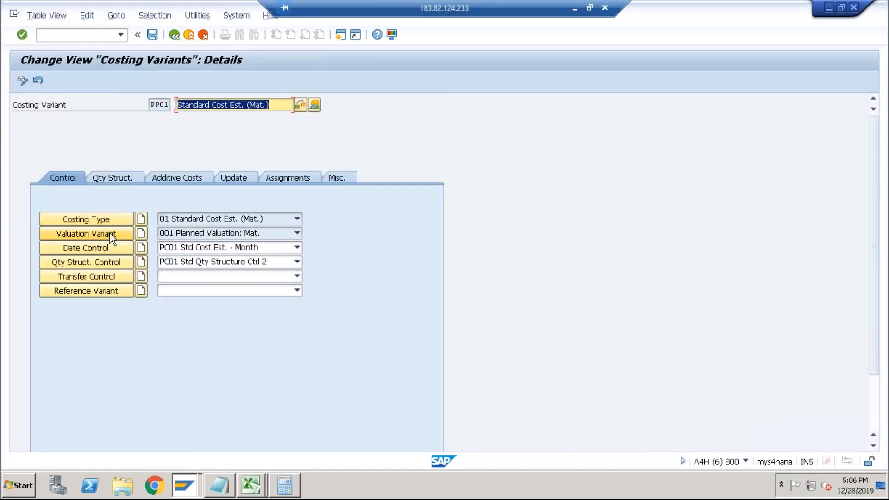
left_click(110, 234)
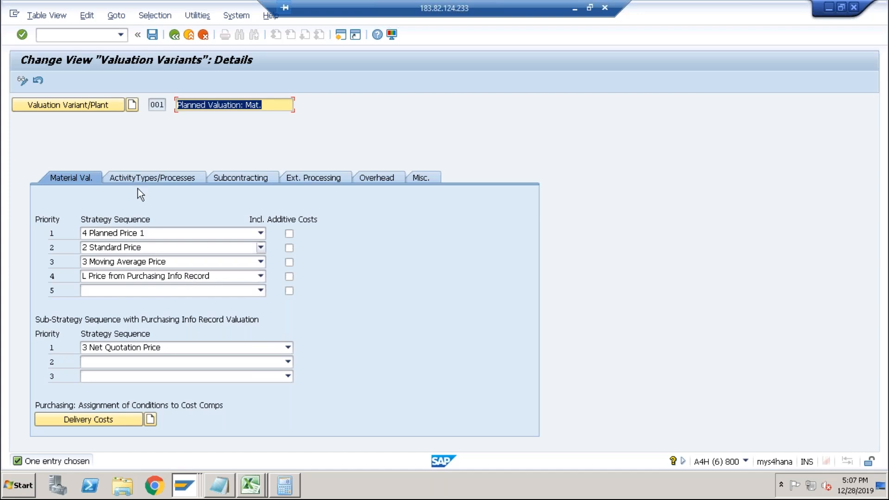
left_click(145, 178)
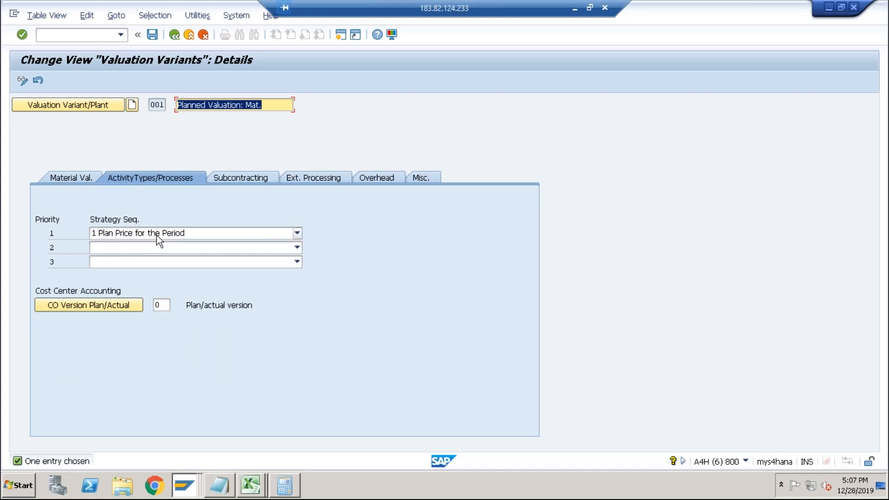
left_click(234, 179)
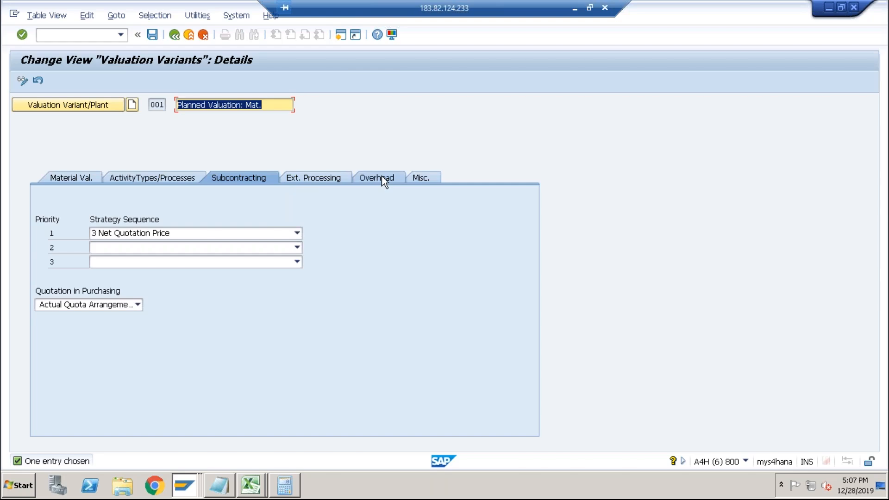
left_click(367, 180)
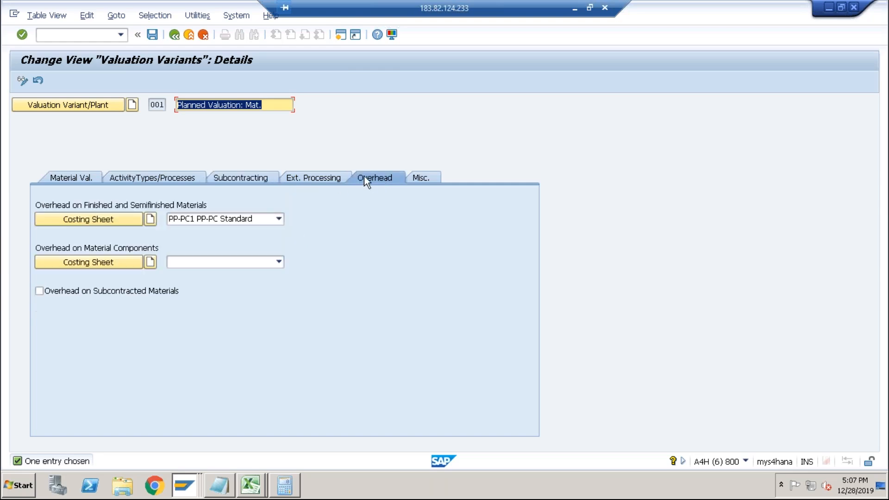
left_click(250, 177)
left_click(296, 179)
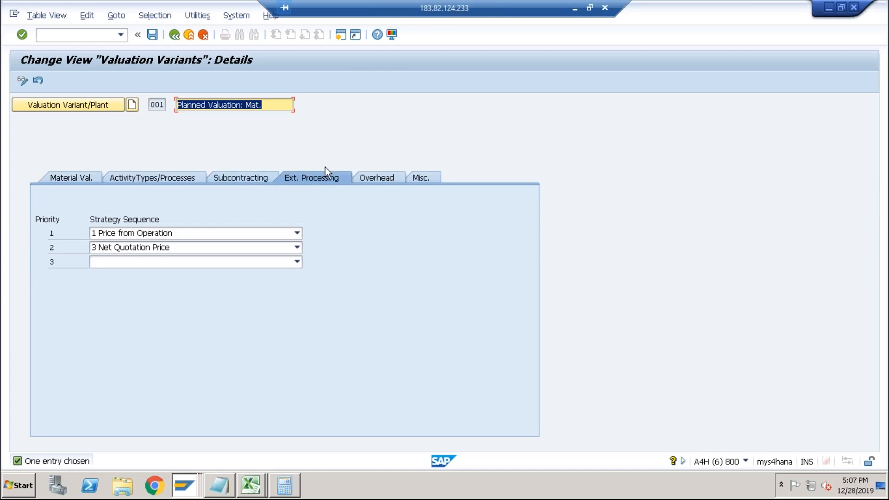
left_click(174, 176)
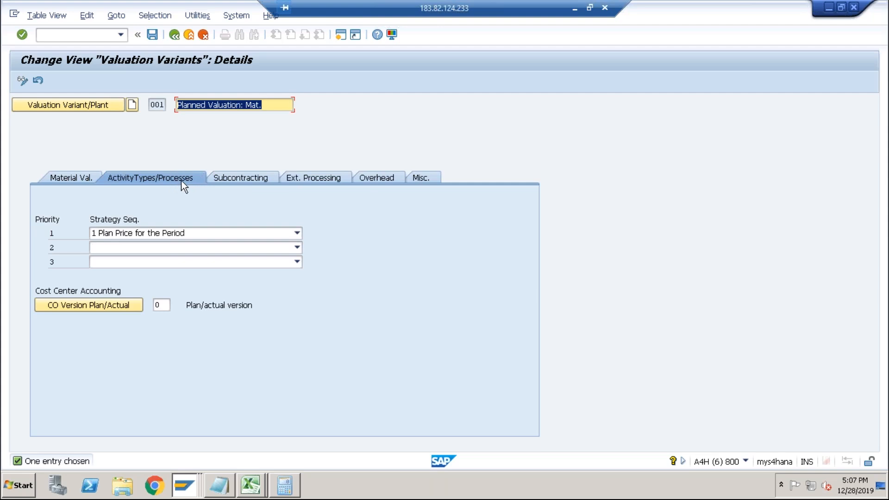
left_click(66, 179)
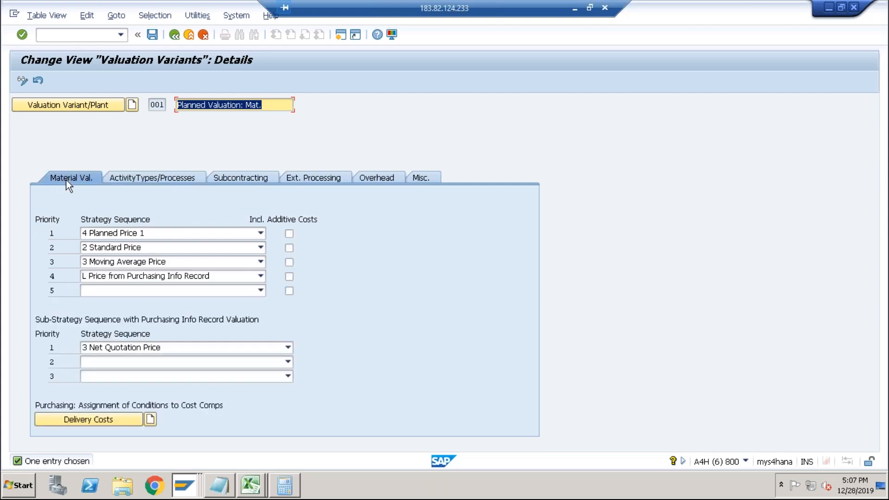
left_click(146, 180)
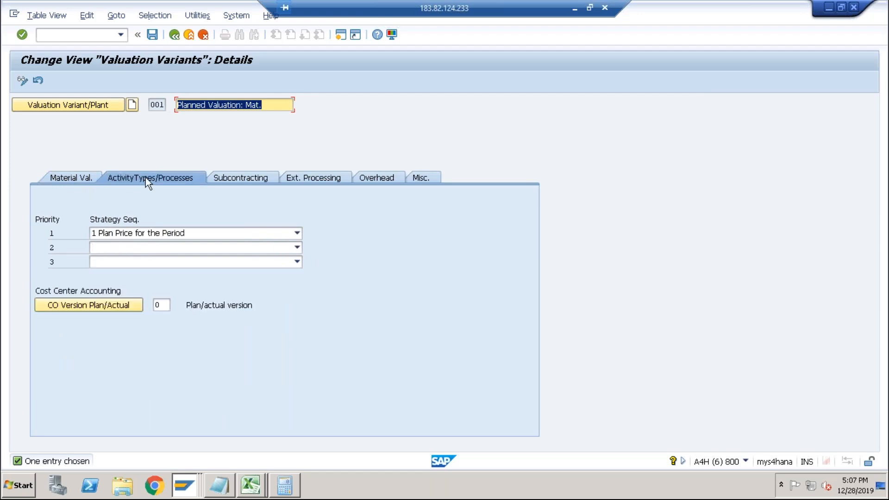
left_click(178, 38)
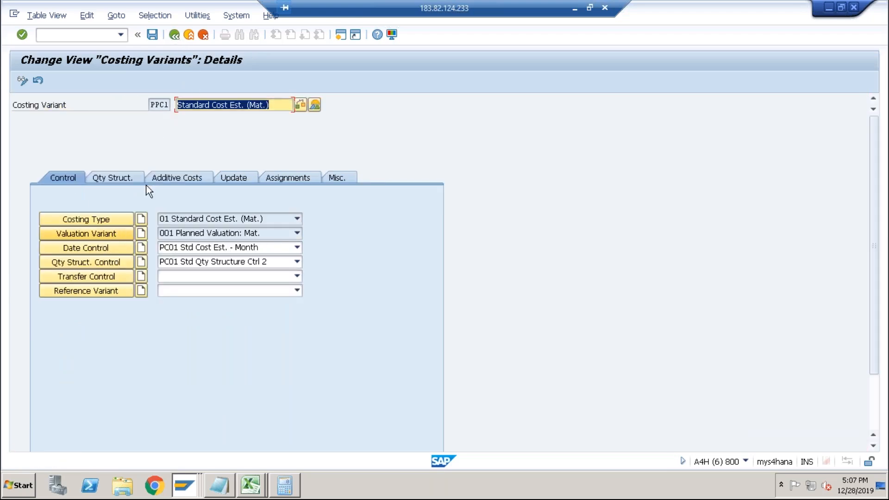
left_click(164, 104)
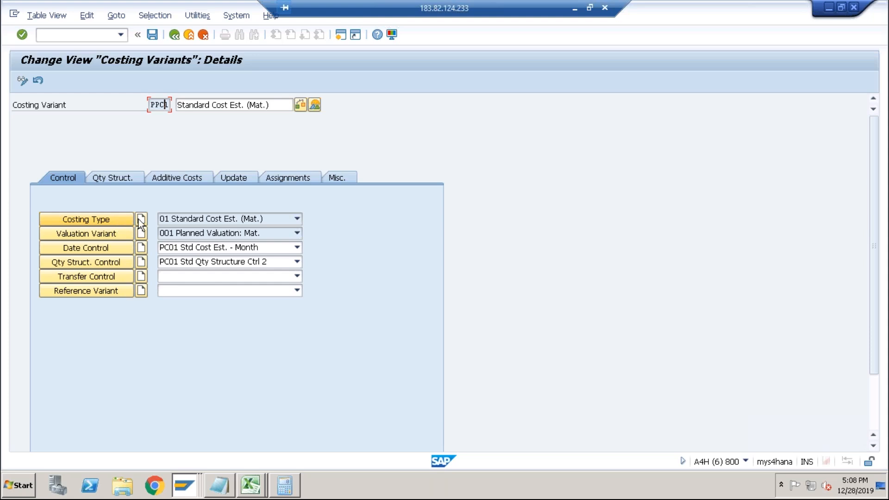
Open costing type 01 from costing variant PPC1 and check its price update setting.
left_click(105, 215)
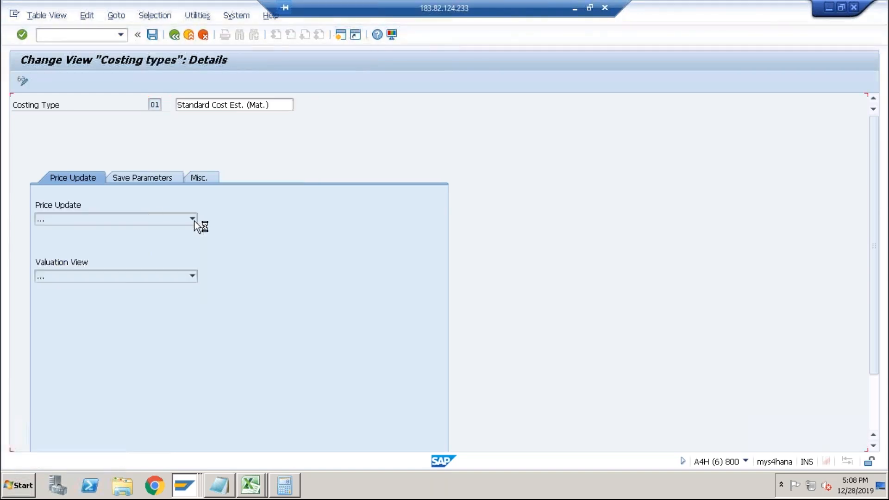
left_click(138, 218)
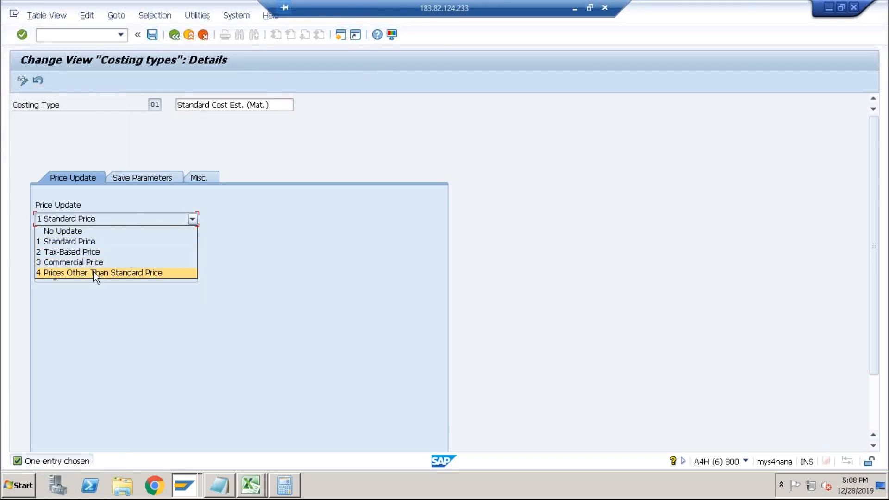
left_click(85, 242)
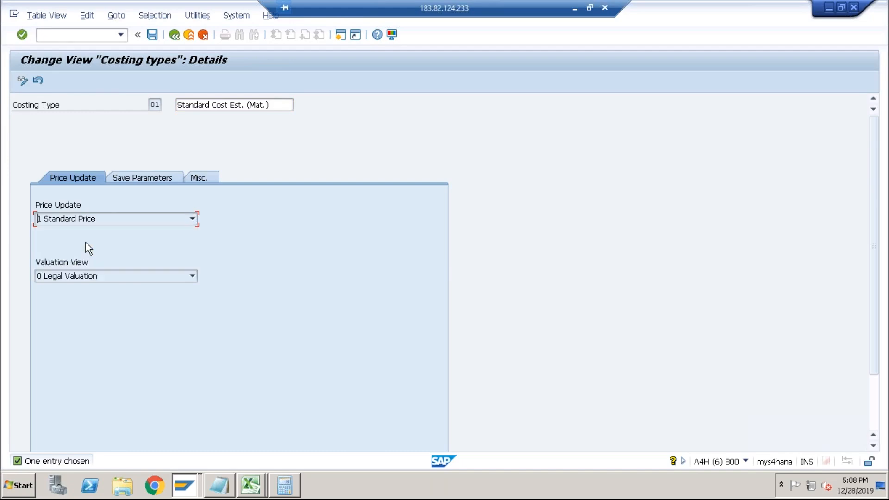
left_click(176, 36)
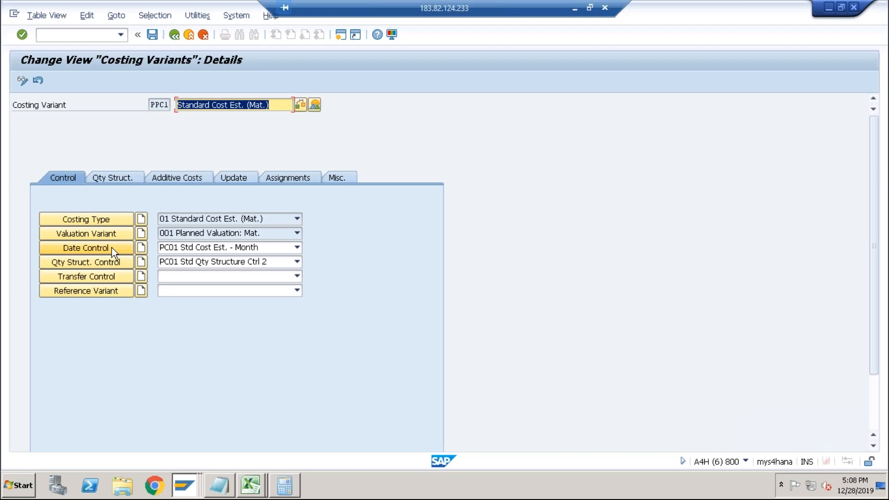
Open quantity structure control PC01 and examine its BOM and routing determination settings.
left_click(84, 262)
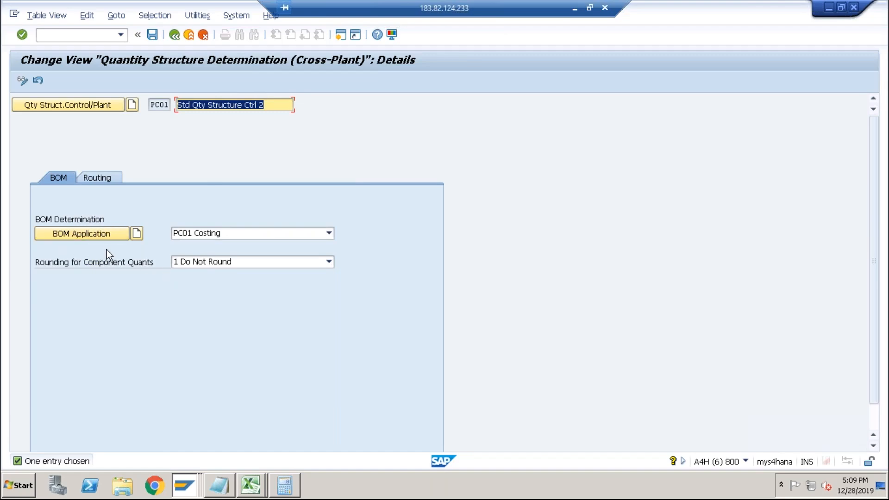
left_click(98, 178)
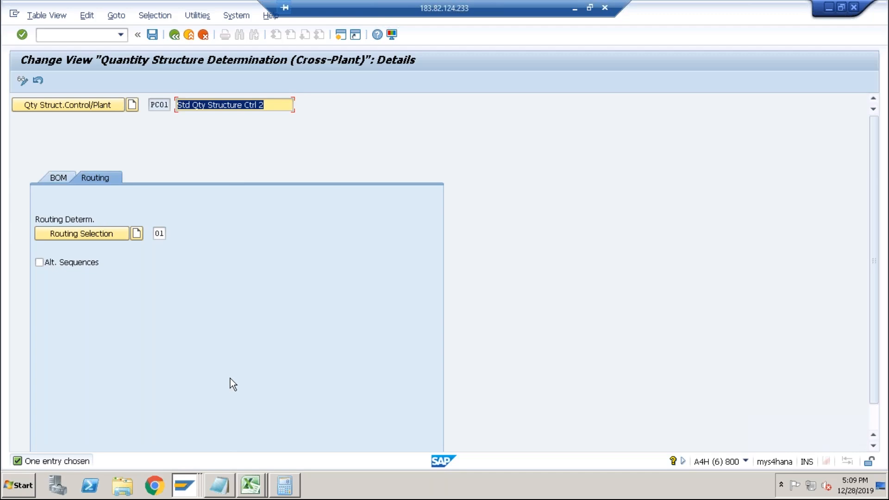
left_click(62, 181)
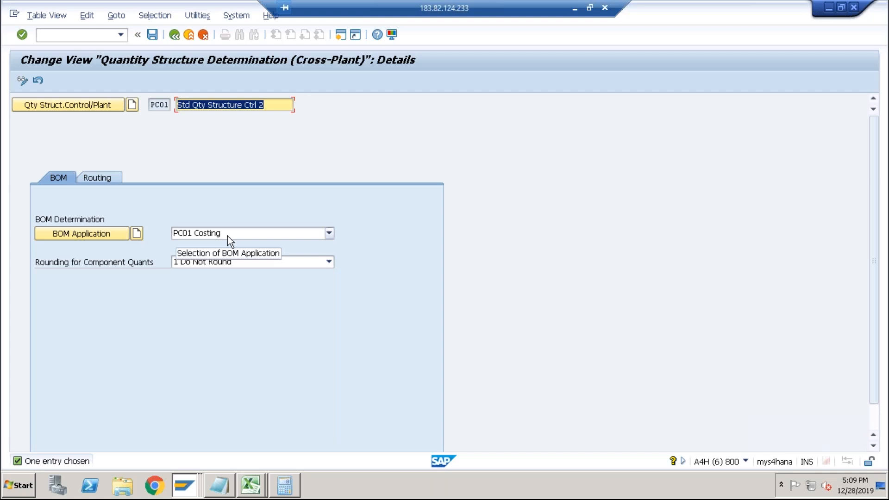
key("alt+Tab")
key("alt+Tab")
key("alt+Tab")
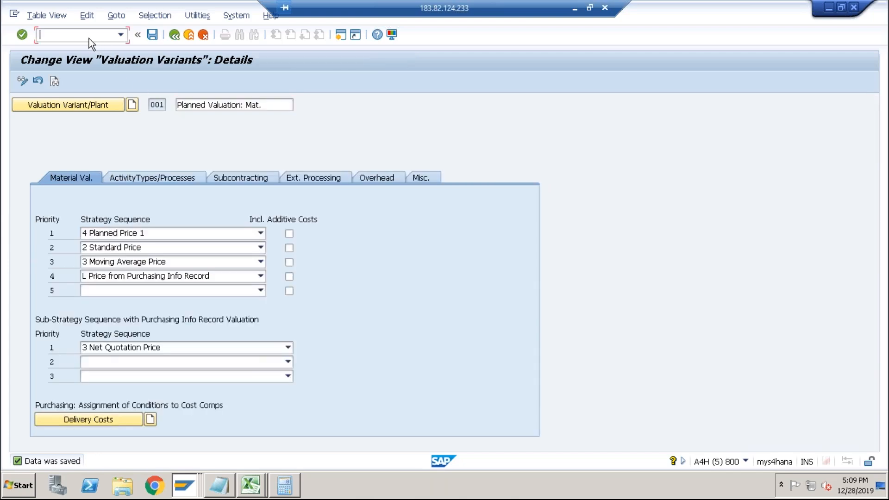
In the other session, display the production BOM of DESKTOP in plant ABCS and inspect its header details.
type("/ncs03")
key("Return")
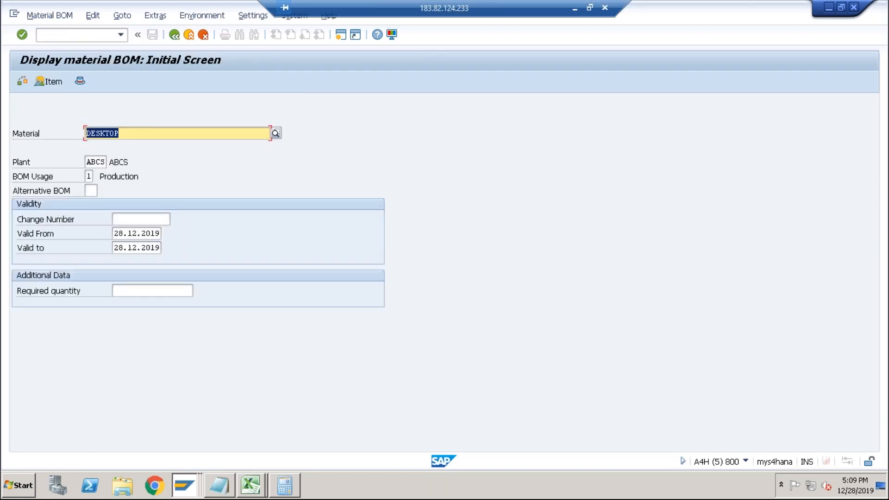
left_click(89, 176)
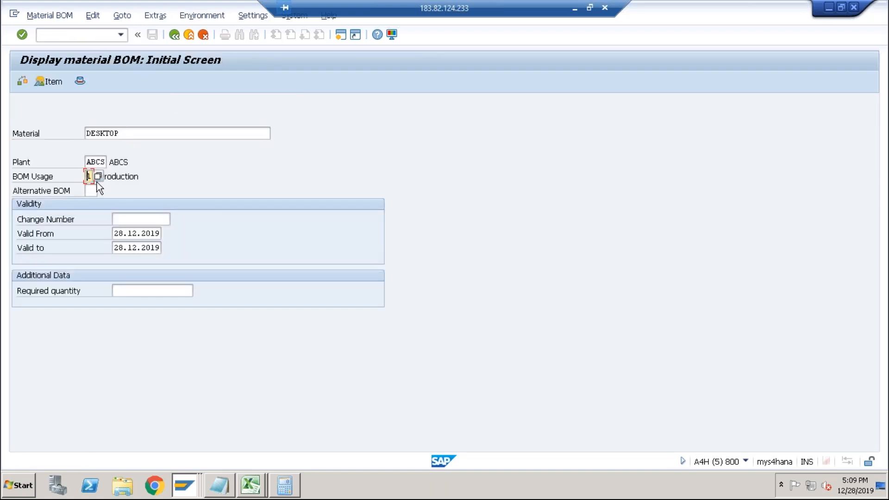
key("Return")
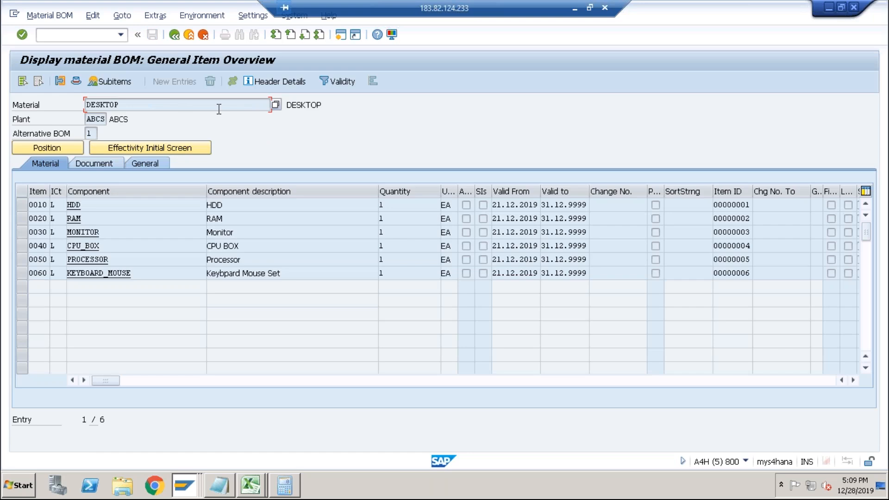
left_click(282, 86)
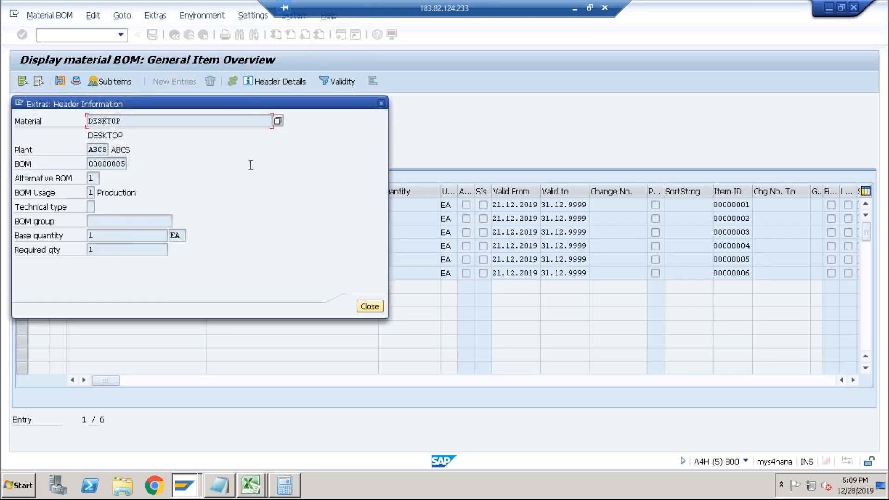
left_click(92, 191)
left_click_drag(136, 192, 95, 193)
left_click(381, 103)
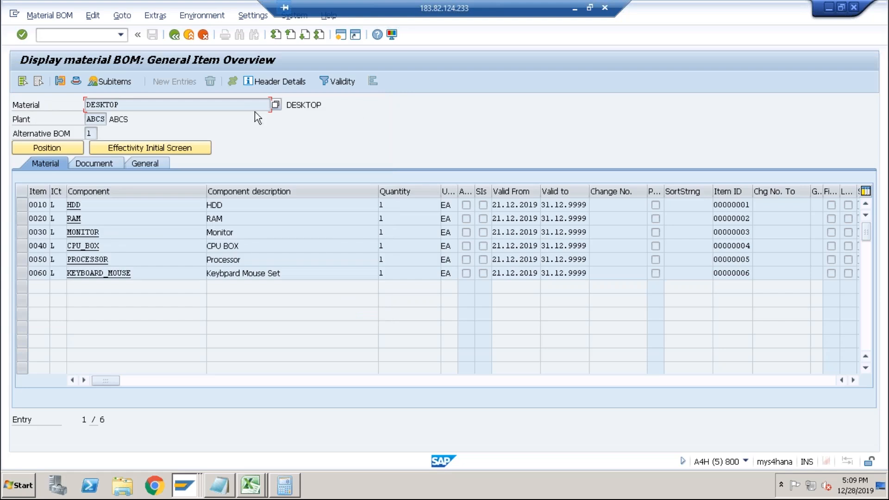
Back in quantity structure control PC01, list the available routing selection IDs.
key("alt+Tab")
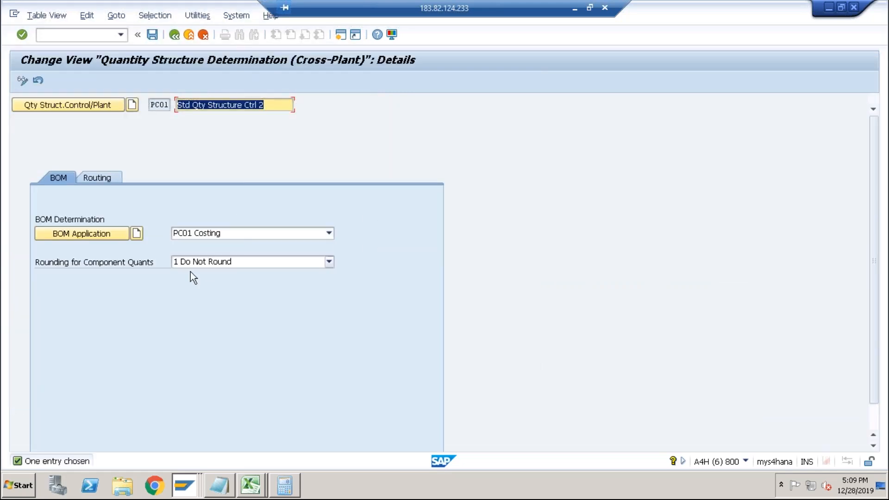
left_click(110, 178)
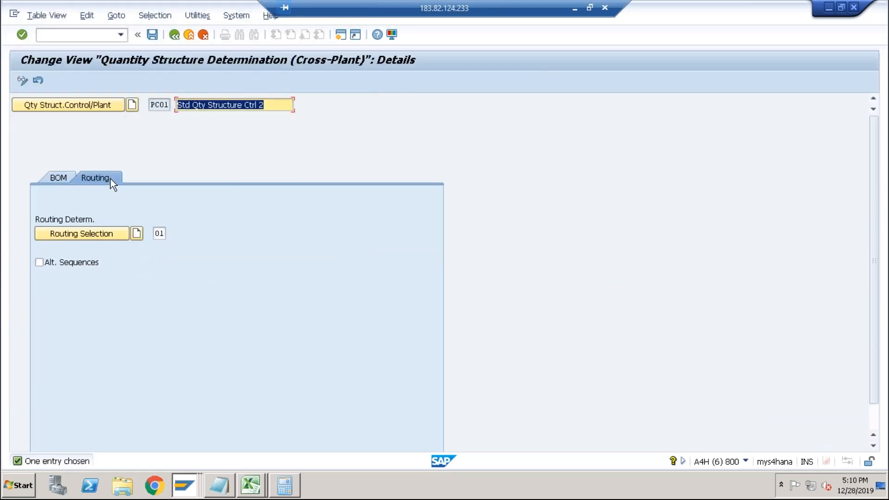
left_click(162, 235)
left_click(171, 234)
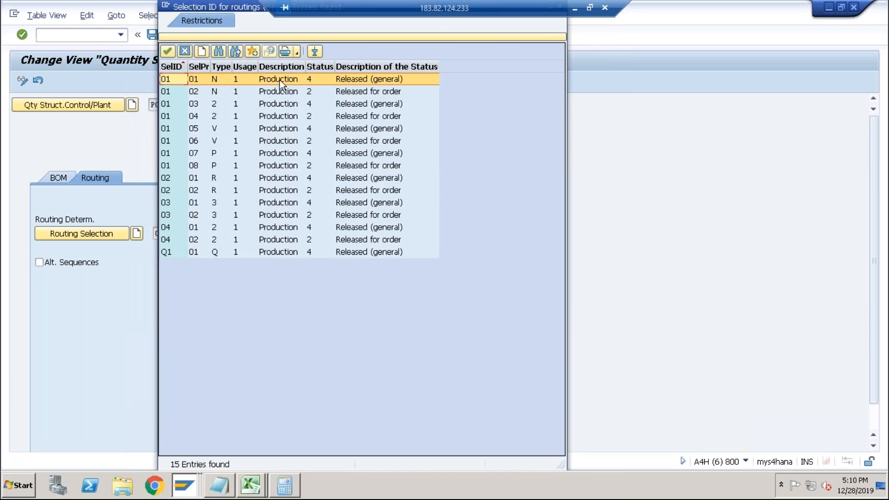
key("alt+Tab")
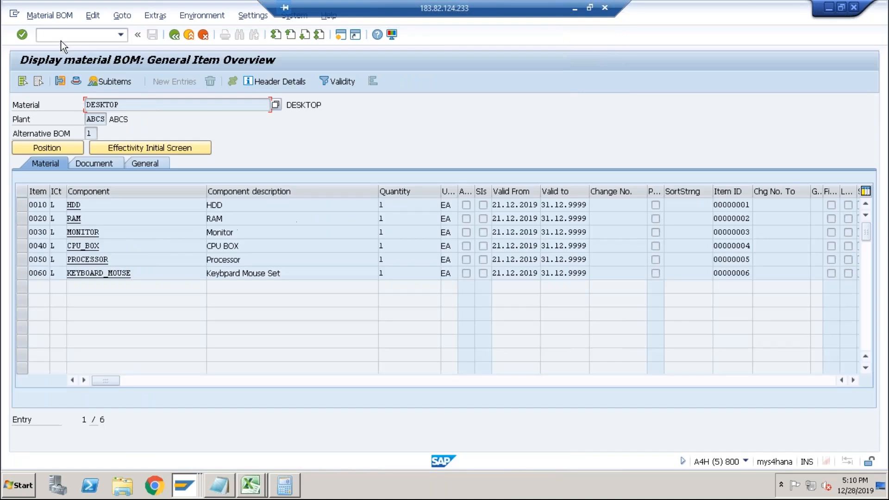
In the other session, display the DESKTOP routing and examine its operations and header status.
type("/nca03")
key("Return")
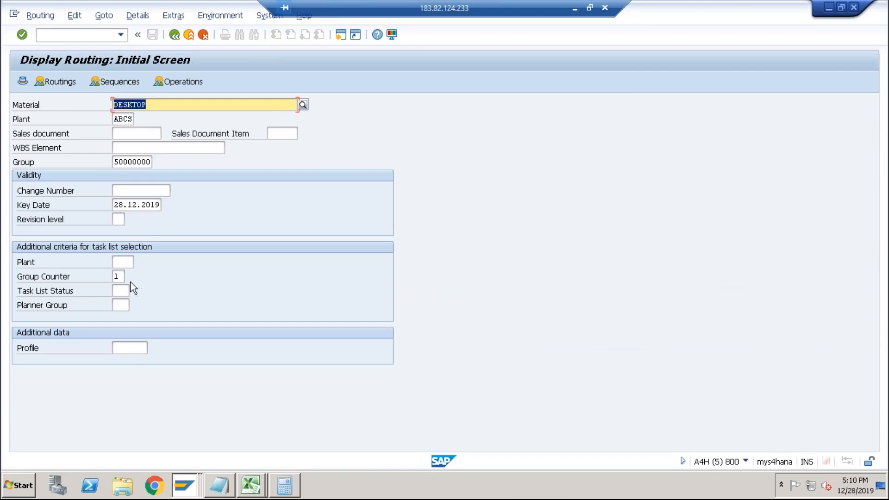
key("Return")
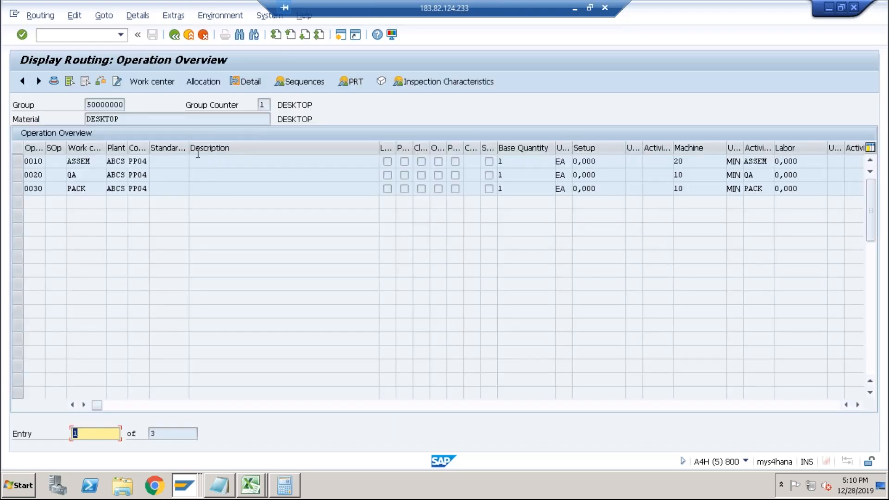
left_click(249, 84)
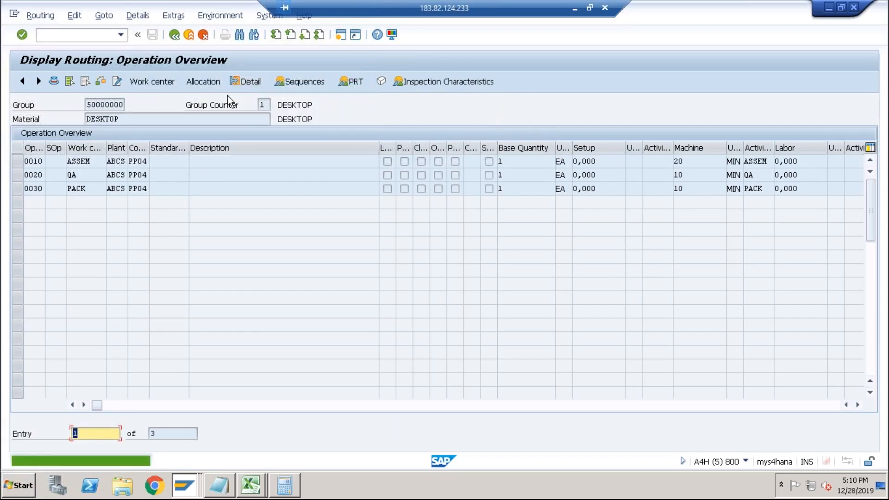
left_click(175, 35)
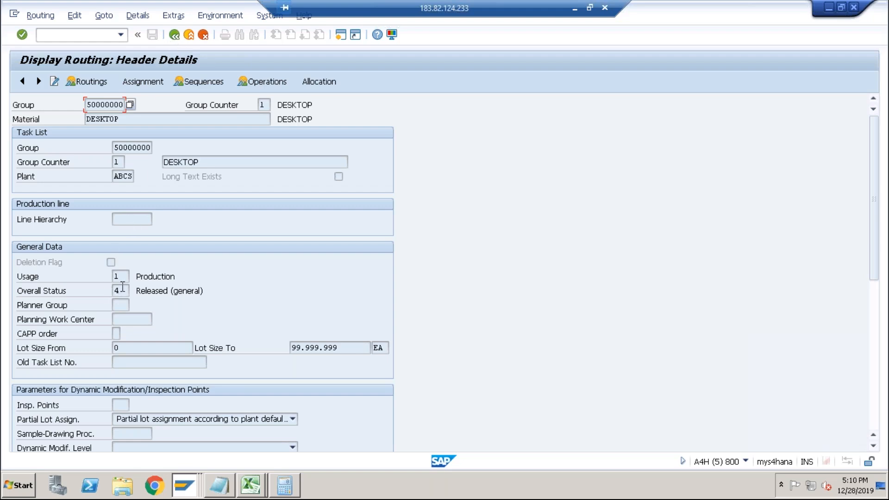
left_click(123, 287)
key("alt+Tab")
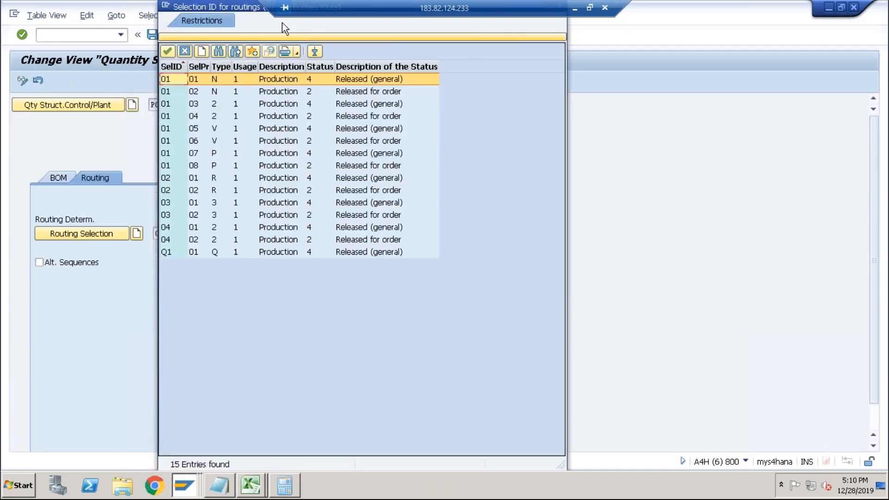
Compare the routing selection ID list again, close it and return to costing variant PPC1.
left_click_drag(249, 11, 272, 101)
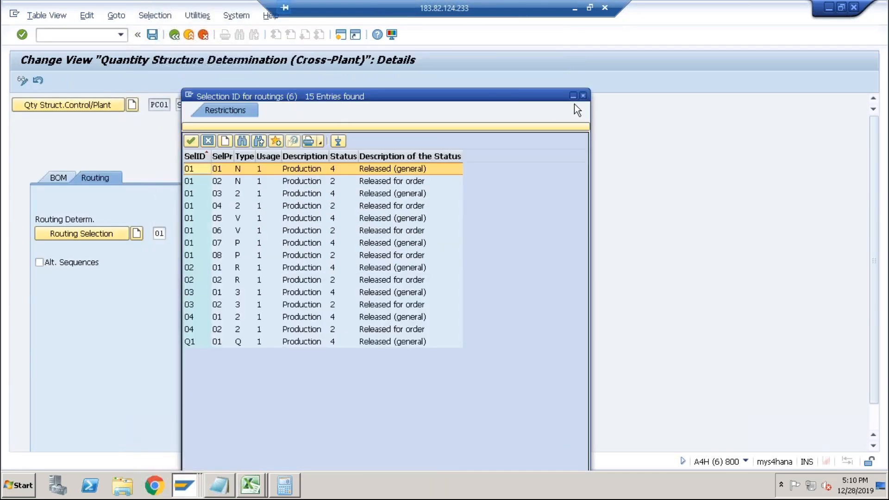
left_click(584, 97)
left_click(170, 235)
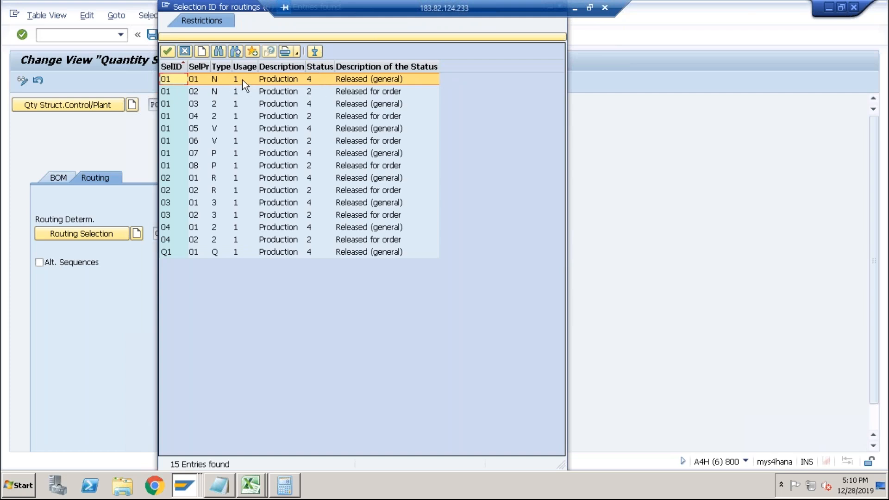
left_click_drag(249, 9, 271, 121)
left_click(582, 119)
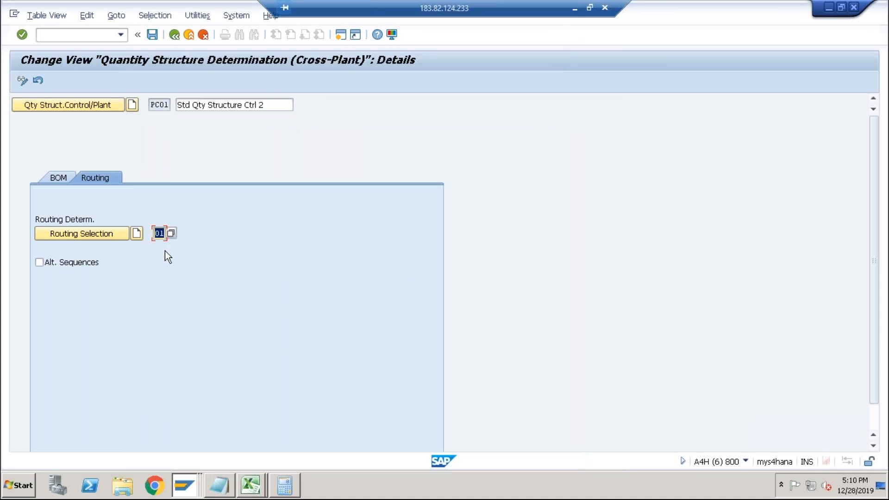
left_click(174, 35)
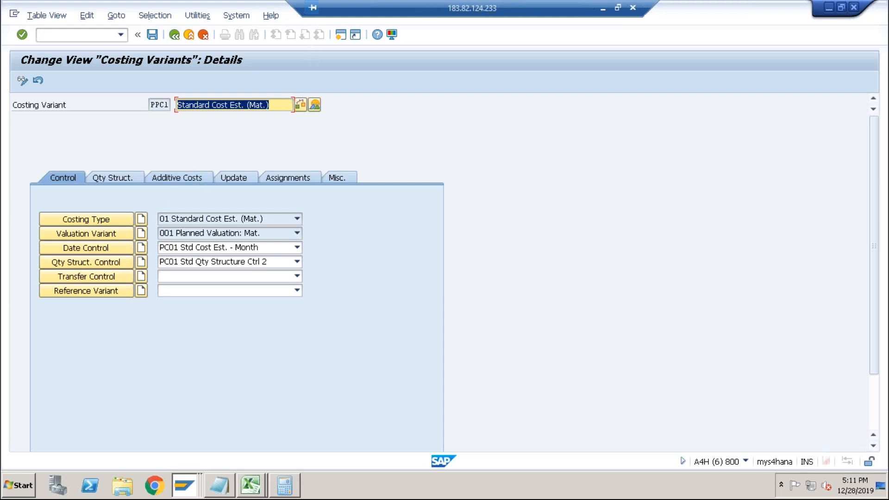
left_click(589, 7)
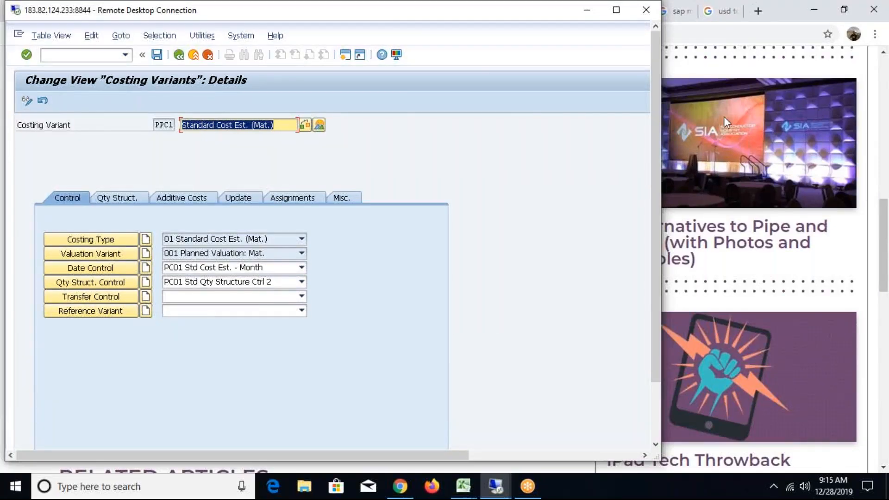
left_click(619, 14)
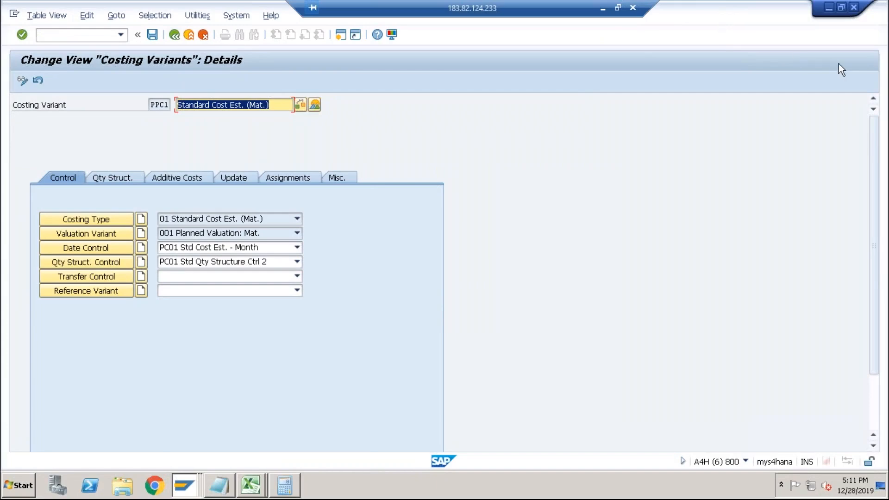
left_click_drag(595, 10, 772, 12)
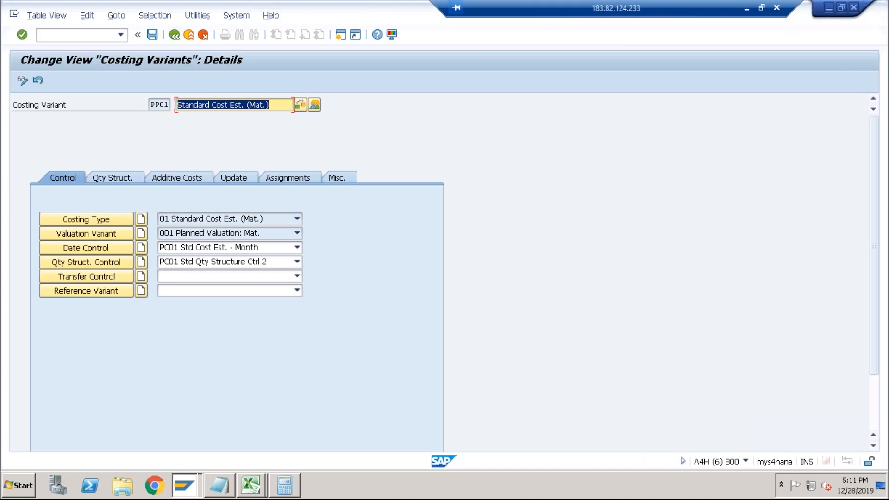
left_click(762, 8)
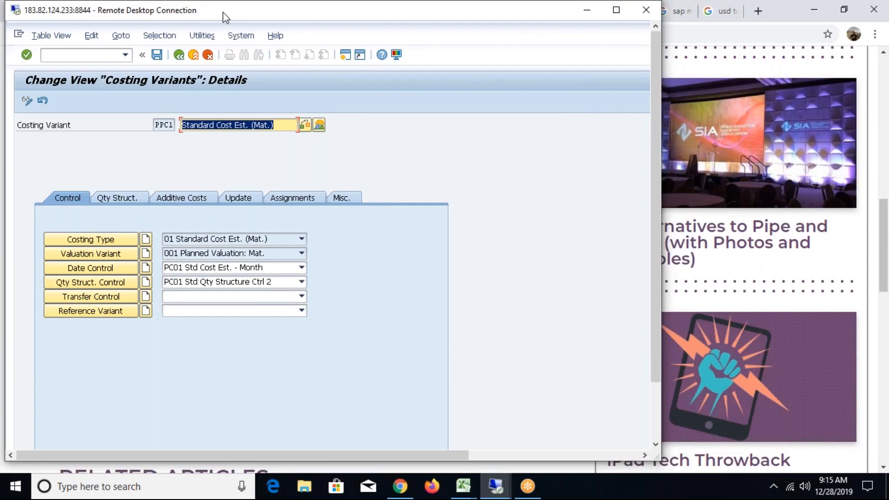
left_click(616, 10)
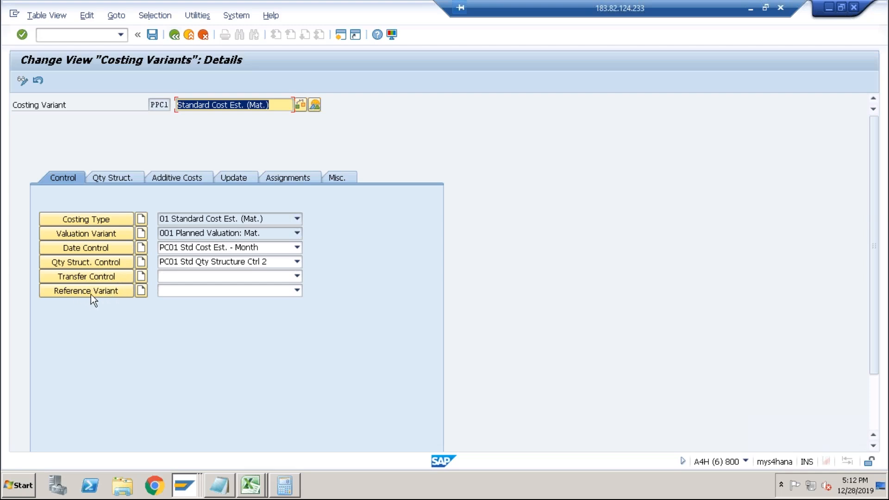
left_click(110, 179)
left_click(66, 179)
In the other session, start a material cost estimate with quantity structure for DESKTOP in plant ABCS using costing variant PPC1.
key("alt+Tab")
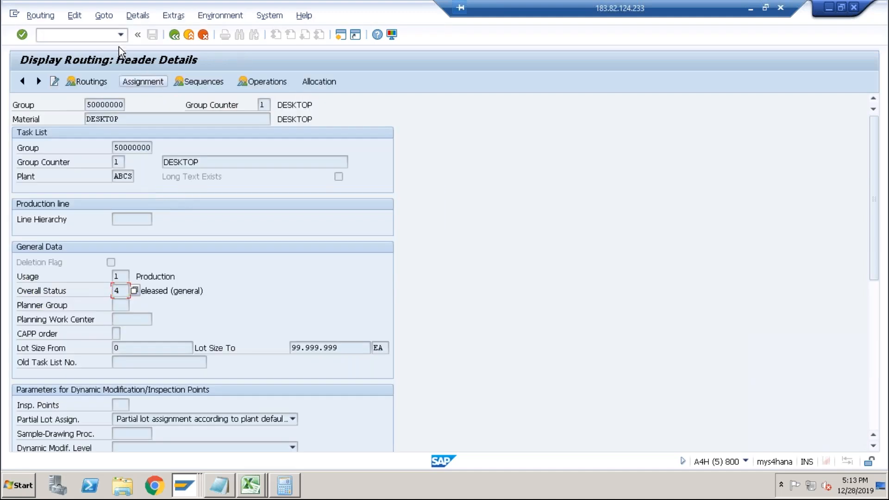
type("/nck11n")
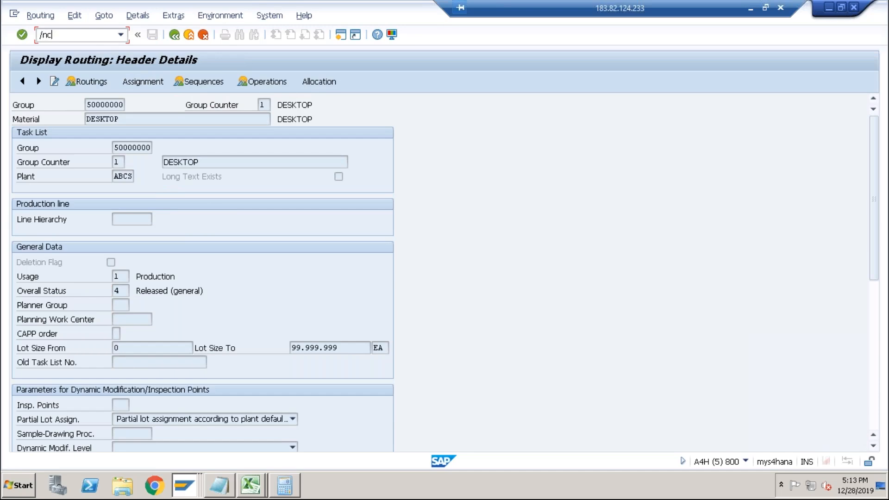
key("Return")
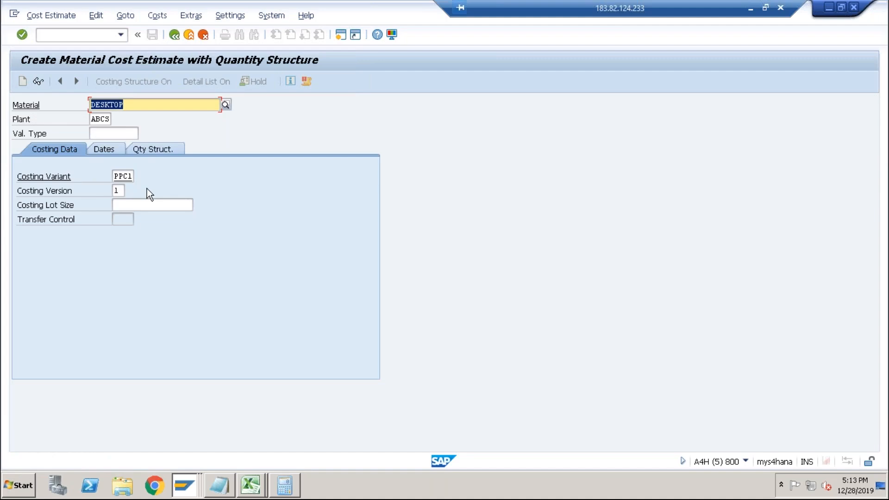
key("Return")
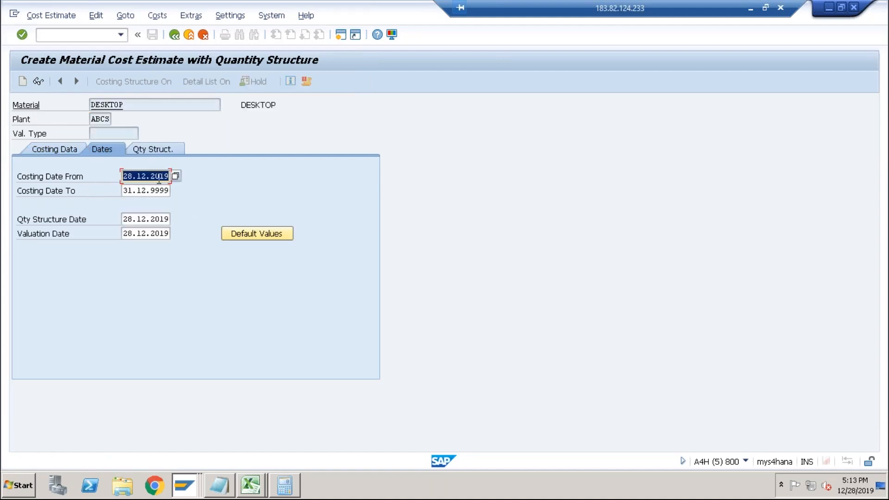
Check the quantity structure and costing data tabs, then run the cost estimate for DESKTOP.
left_click(152, 153)
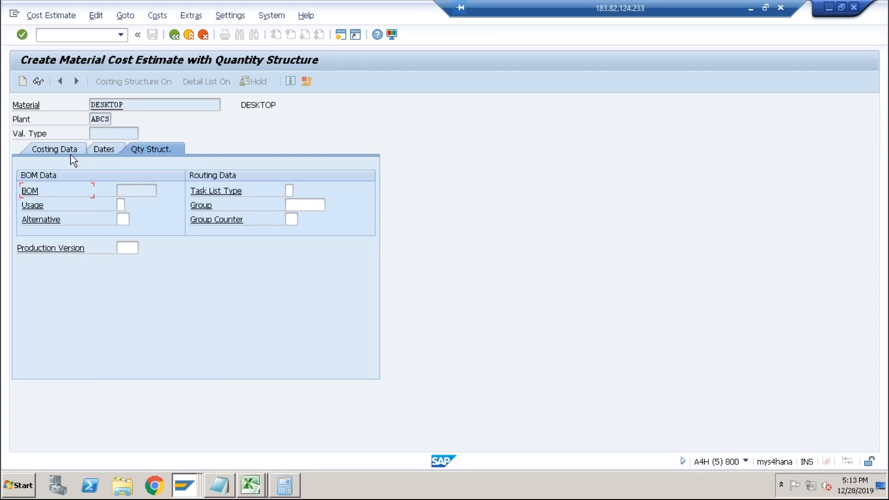
left_click(60, 147)
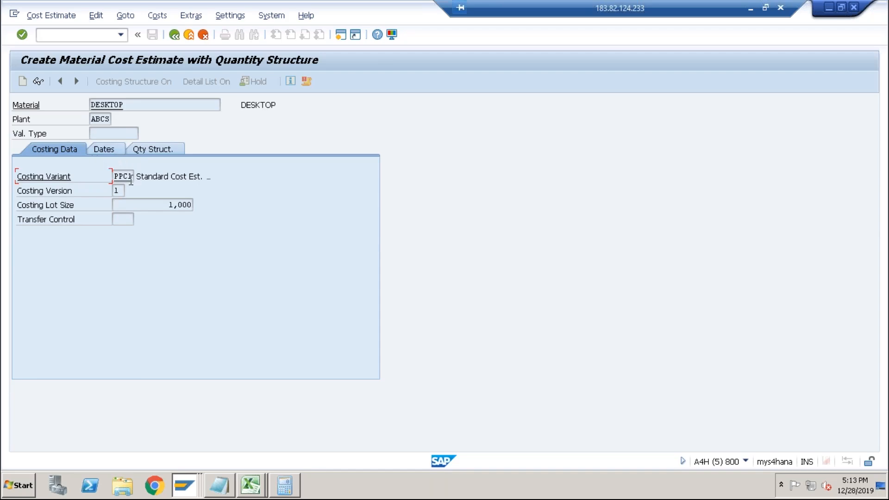
left_click(179, 155)
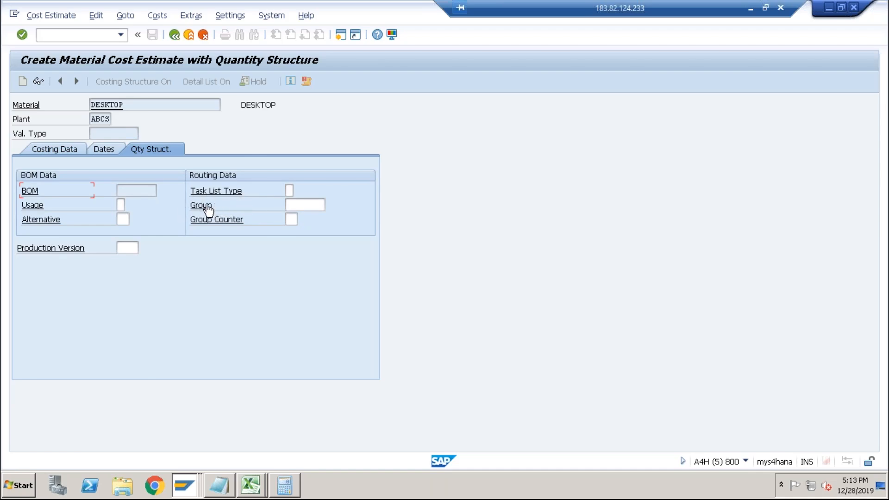
key("Return")
left_click(238, 251)
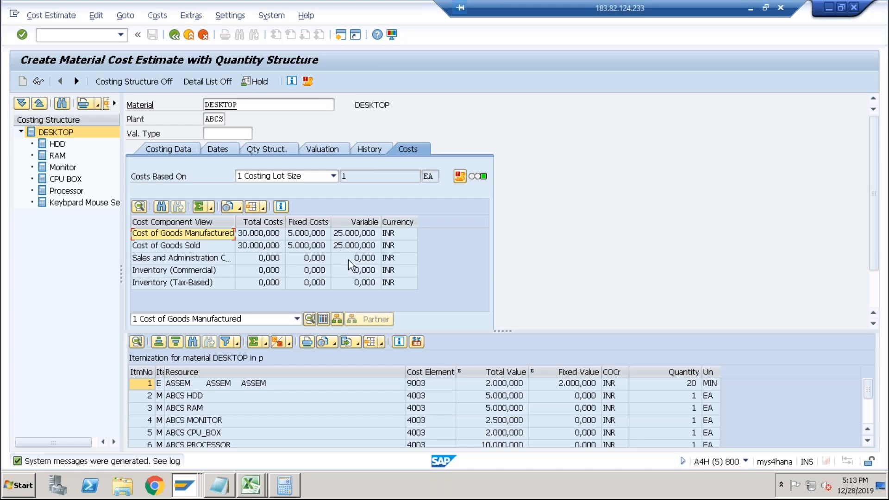
Switch the itemization to the cost components view and scroll through the DESKTOP cost components.
left_click(323, 319)
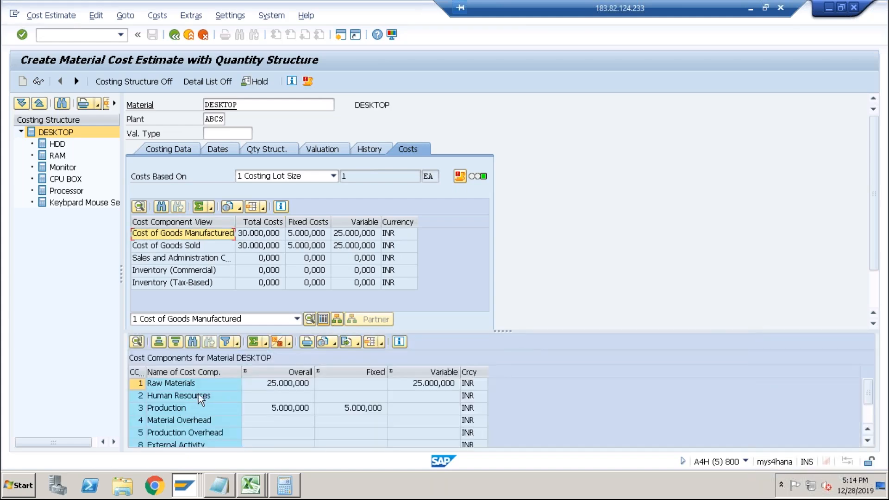
left_click(280, 384)
left_click(235, 409)
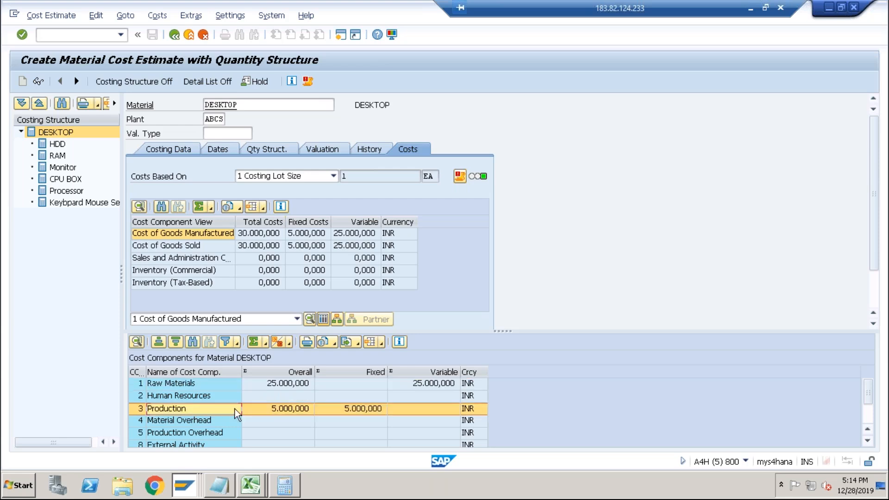
left_click(867, 410)
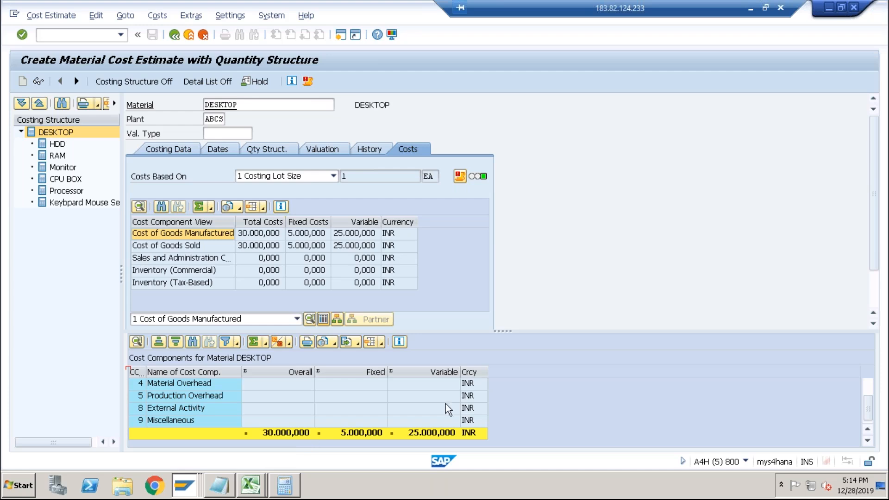
left_click(868, 385)
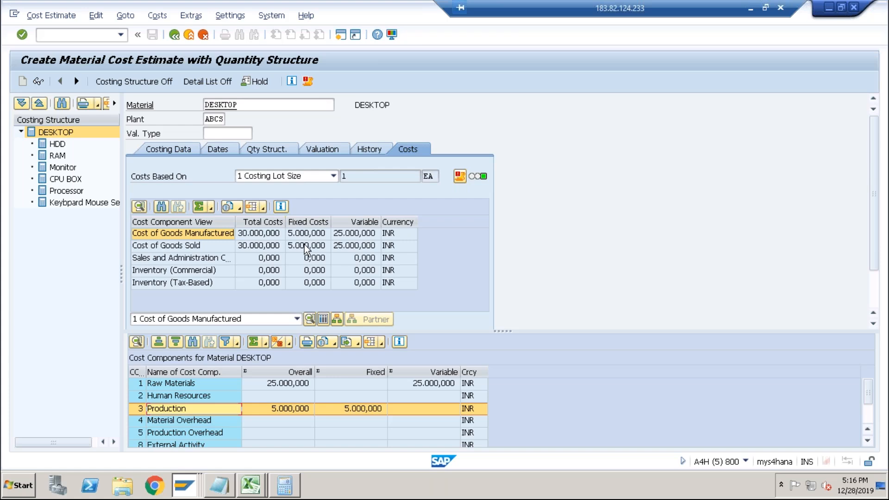
Review the estimate's costing data, quantity structure and valuation tabs, including the costing sheet field.
left_click(181, 154)
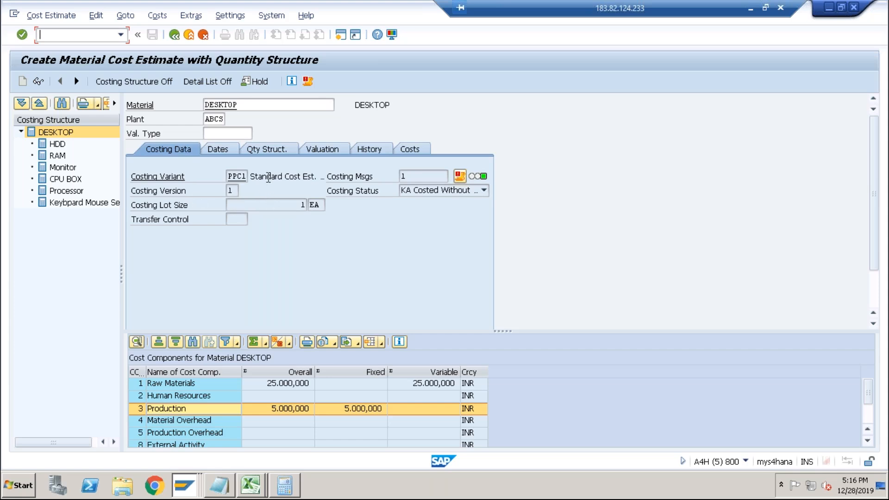
left_click(409, 152)
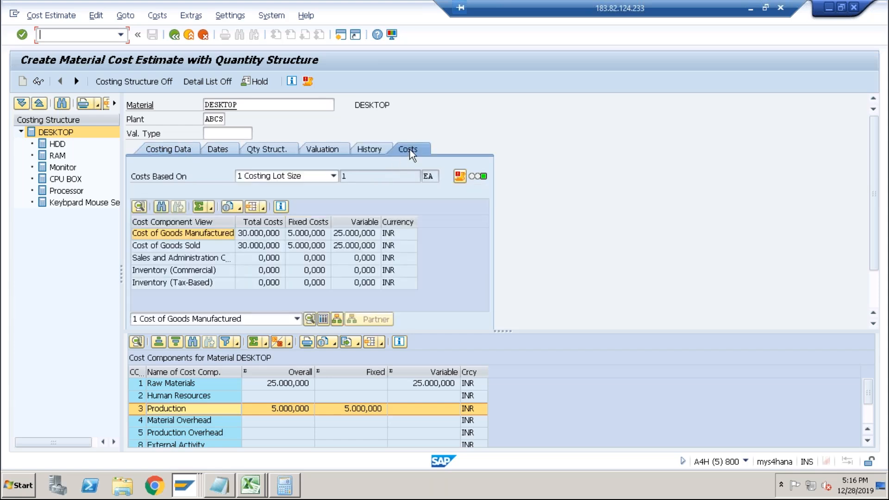
left_click(171, 151)
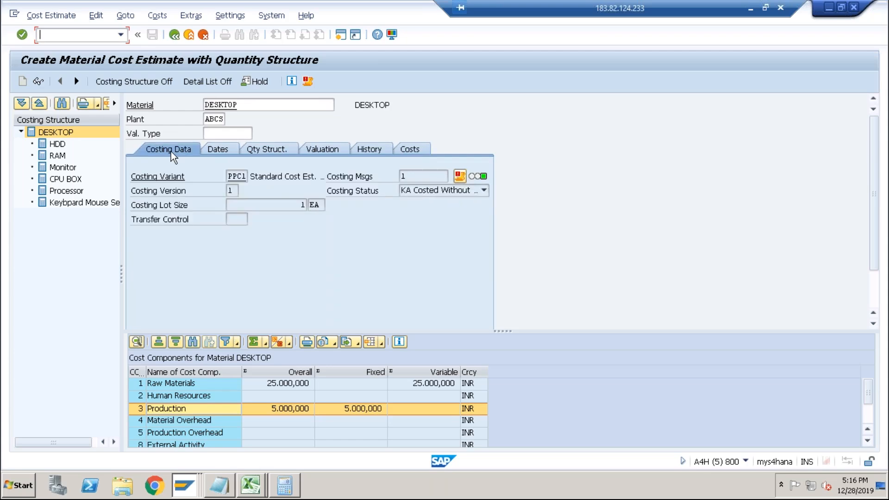
left_click(268, 152)
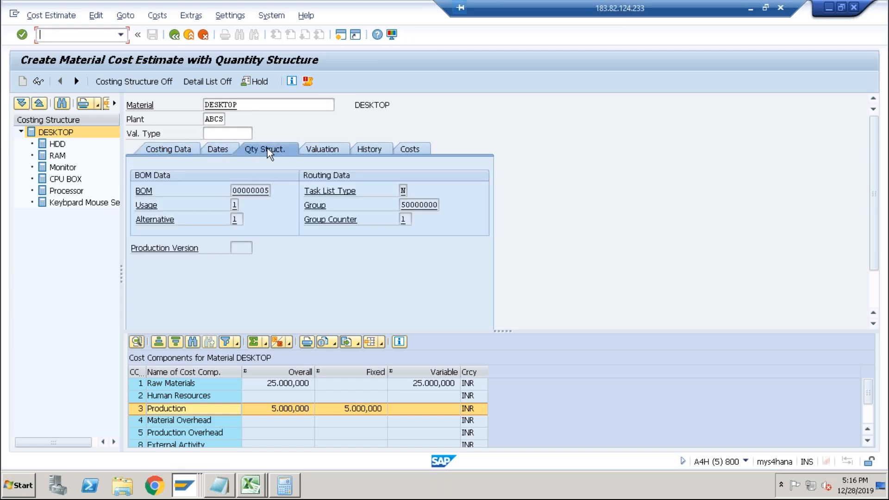
left_click(321, 152)
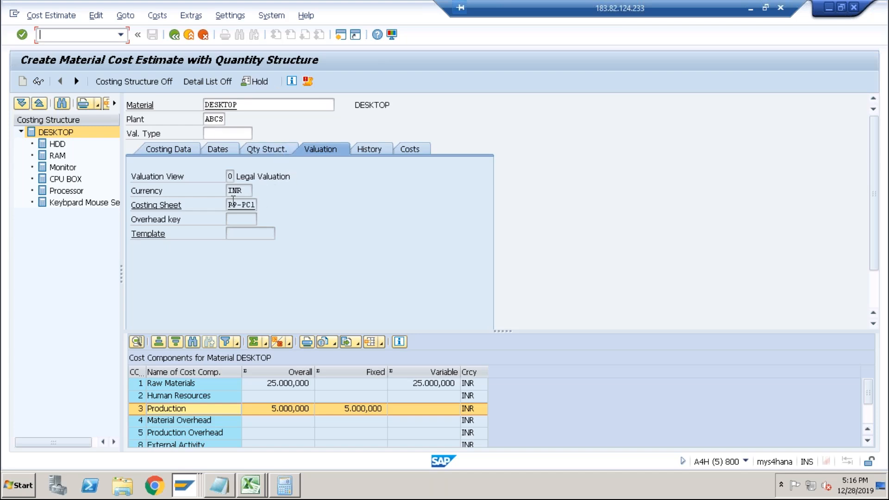
double_click(241, 204)
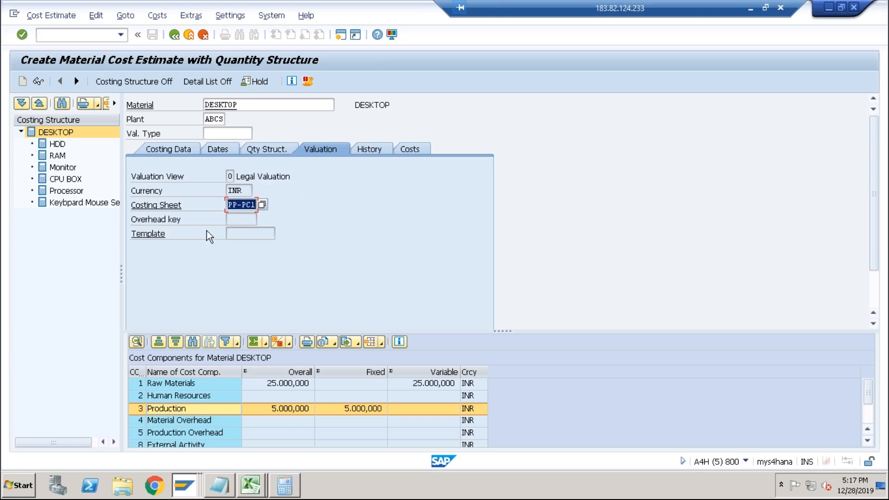
In the costing variant session, open the SAP implementation guide and expand Controlling.
key("alt+Tab")
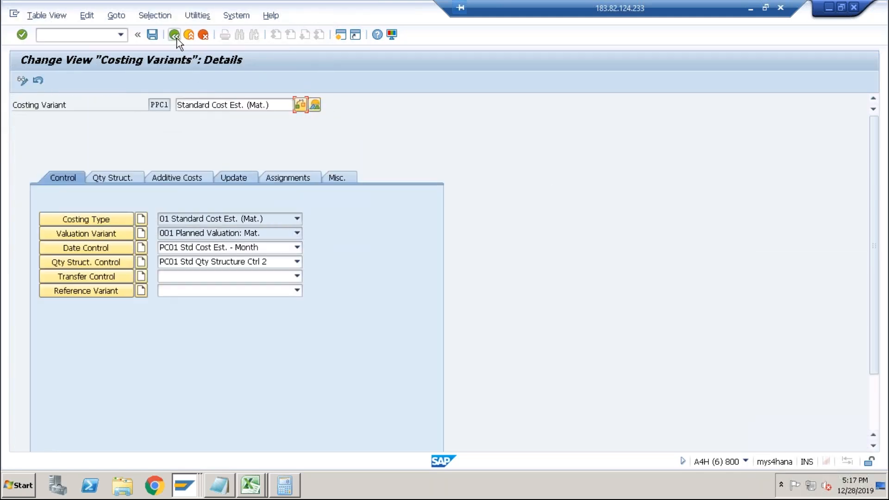
left_click(176, 36)
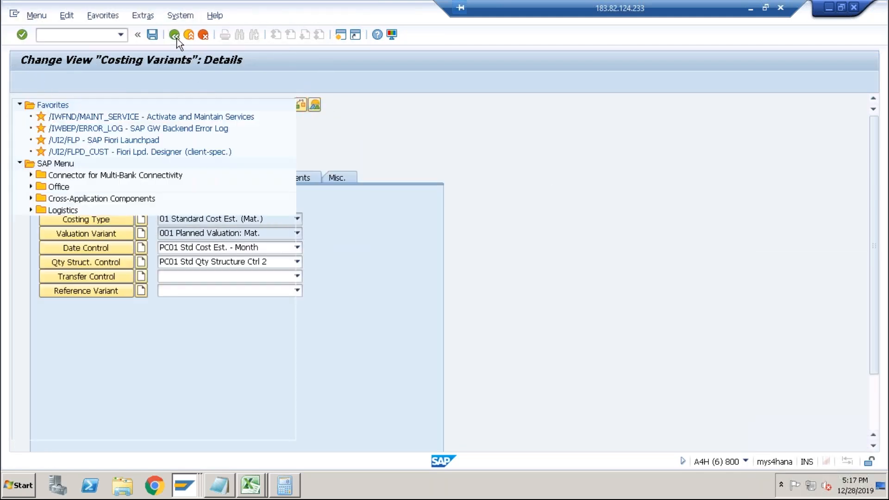
type("spro")
key("Return")
left_click(49, 82)
left_click(30, 268)
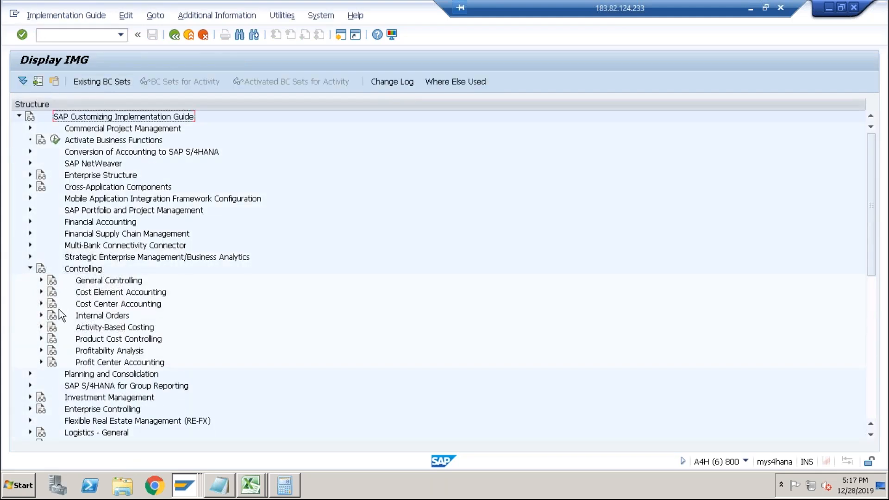
Navigate to Product Cost Planning basic settings and open the overhead costing sheets definition.
left_click(41, 339)
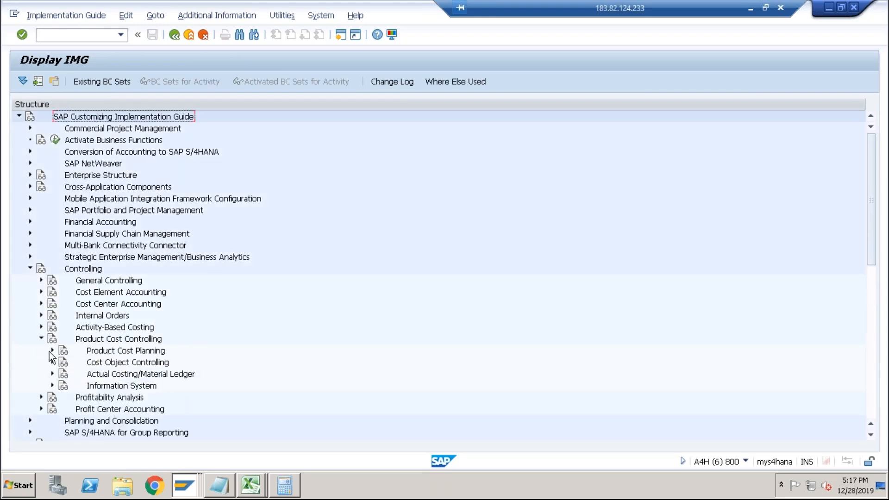
left_click(50, 350)
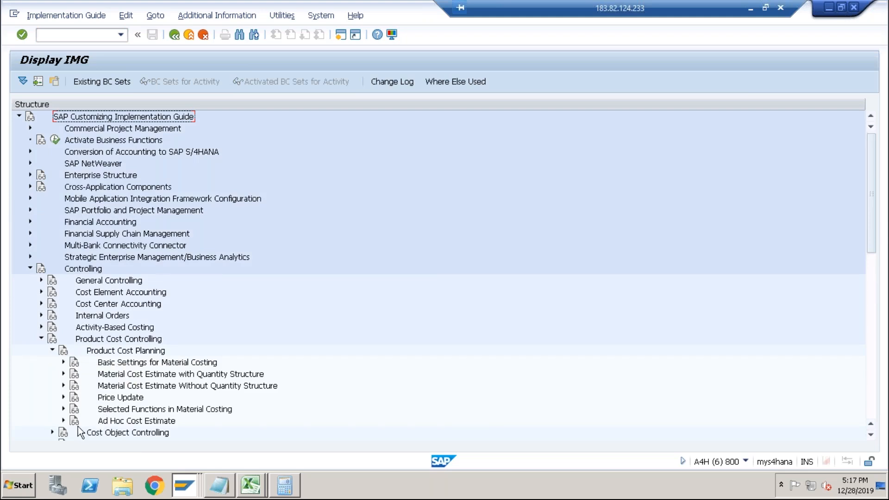
left_click(64, 361)
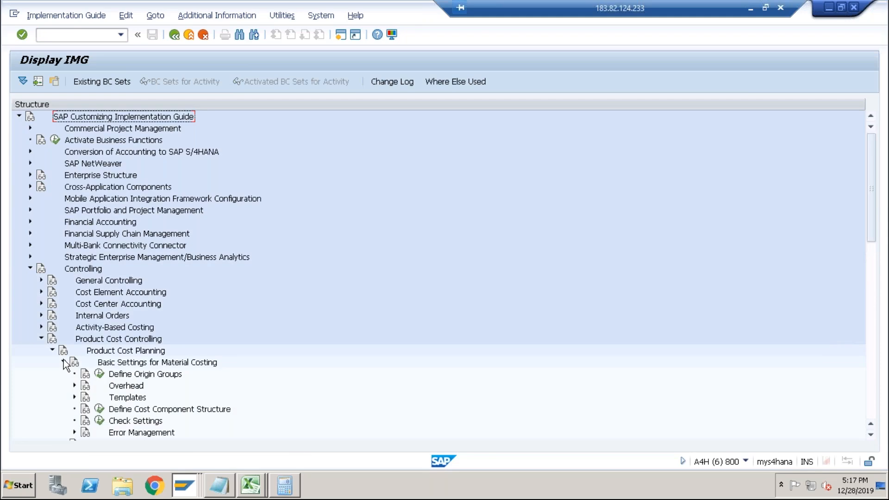
left_click(126, 389)
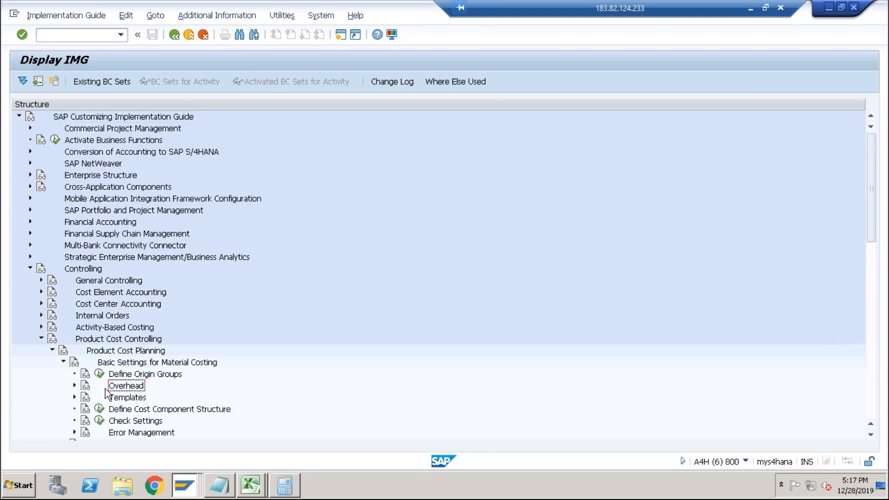
left_click(78, 385)
left_click(134, 388)
left_click(110, 385)
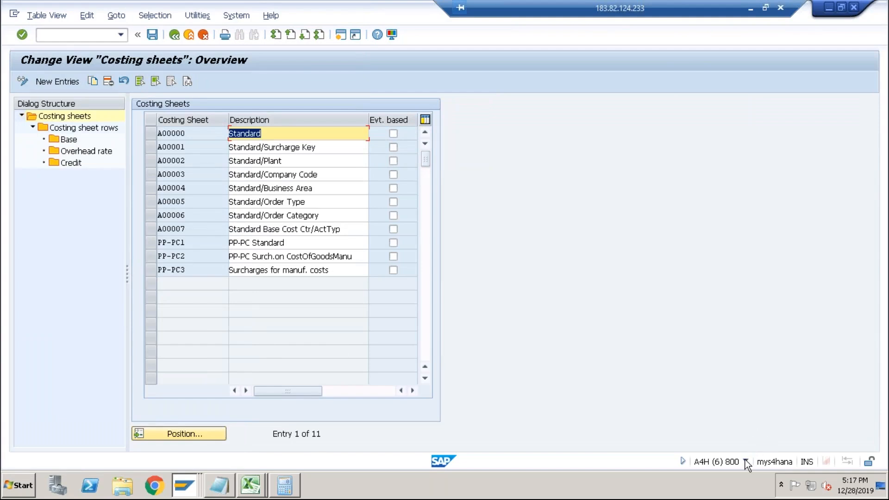
Select costing sheet PP-PC1 and open its costing sheet rows.
left_click(746, 462)
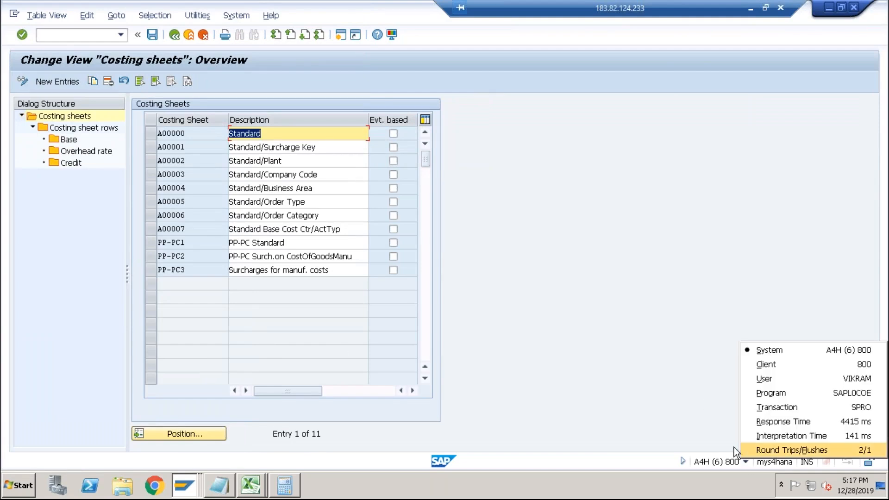
left_click(167, 134)
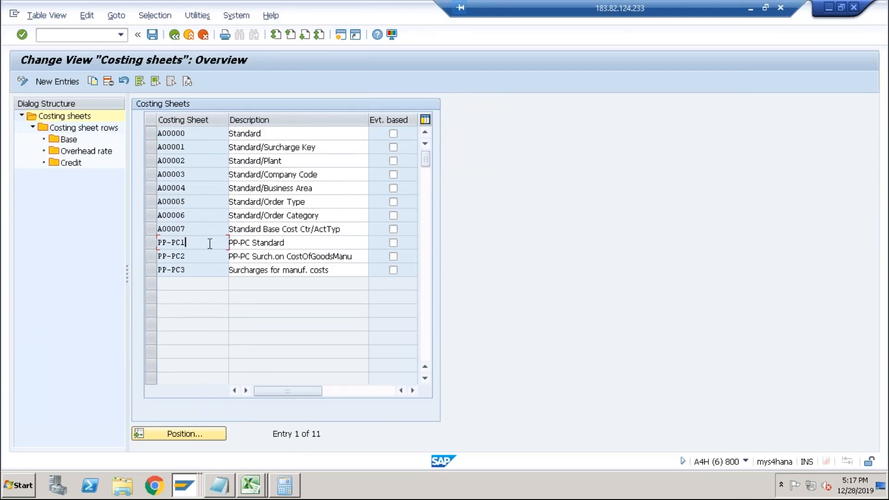
left_click(293, 243)
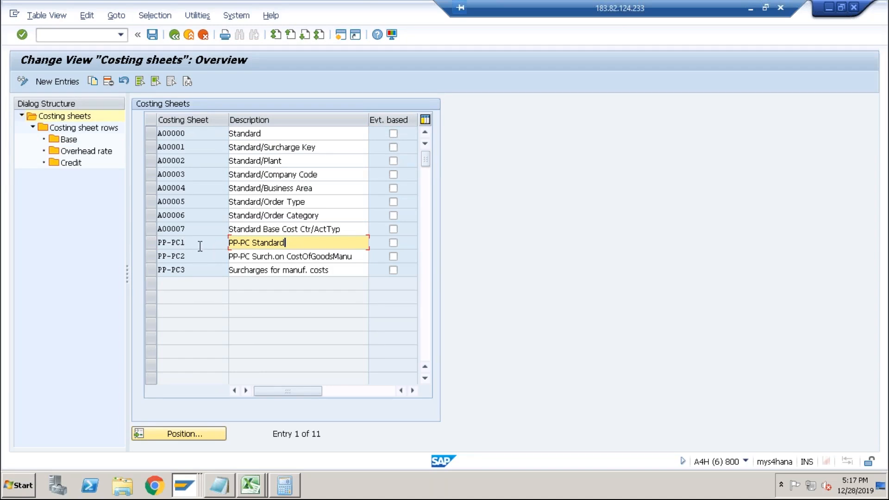
left_click(151, 242)
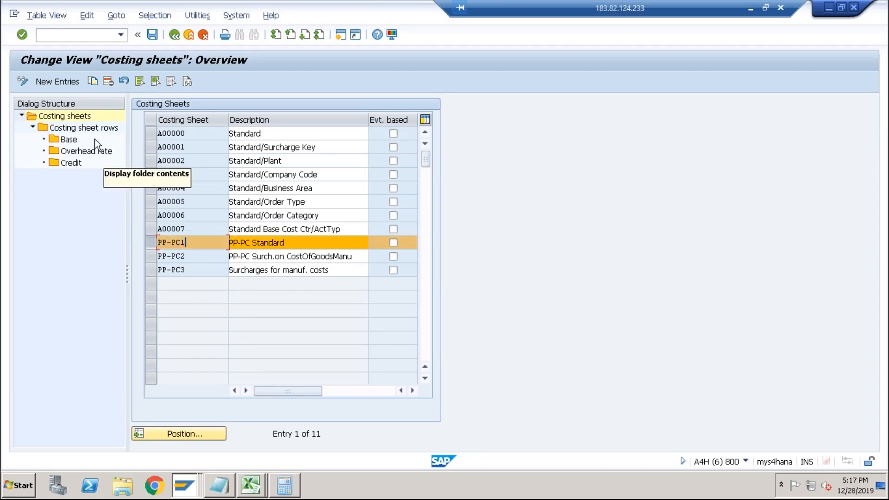
double_click(89, 128)
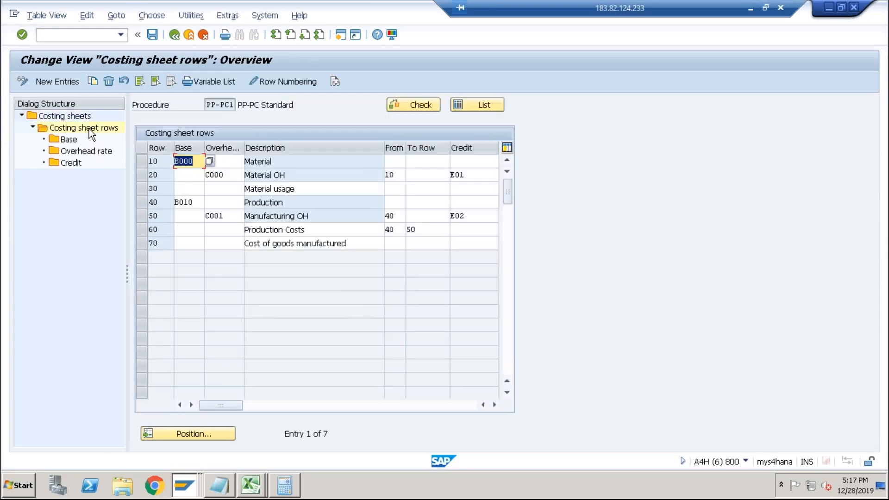
Examine the PP-PC1 costing sheet rows, especially the material and manufacturing overhead lines.
left_click(284, 161)
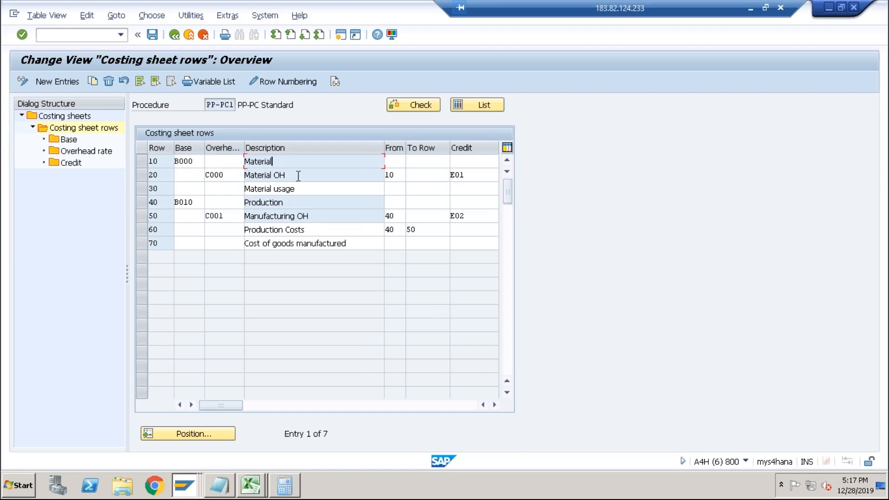
left_click(298, 175)
left_click(309, 216)
left_click(297, 175)
left_click(319, 216)
left_click(142, 175)
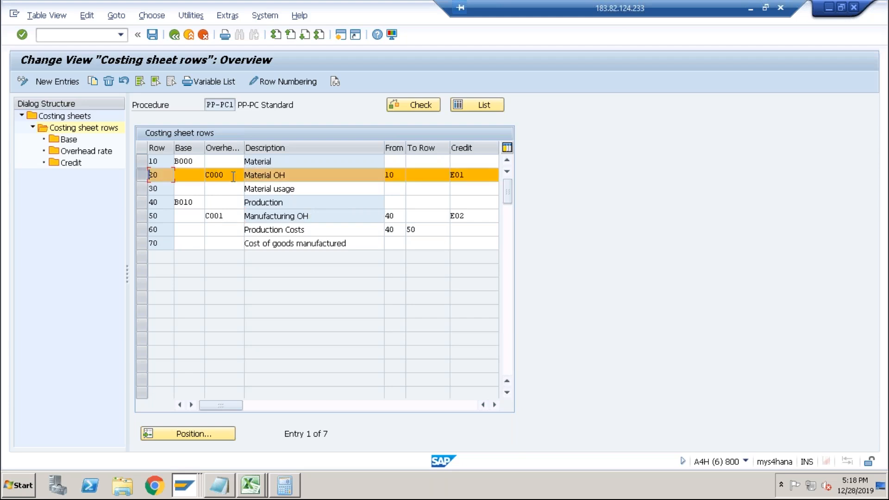
left_click(185, 175)
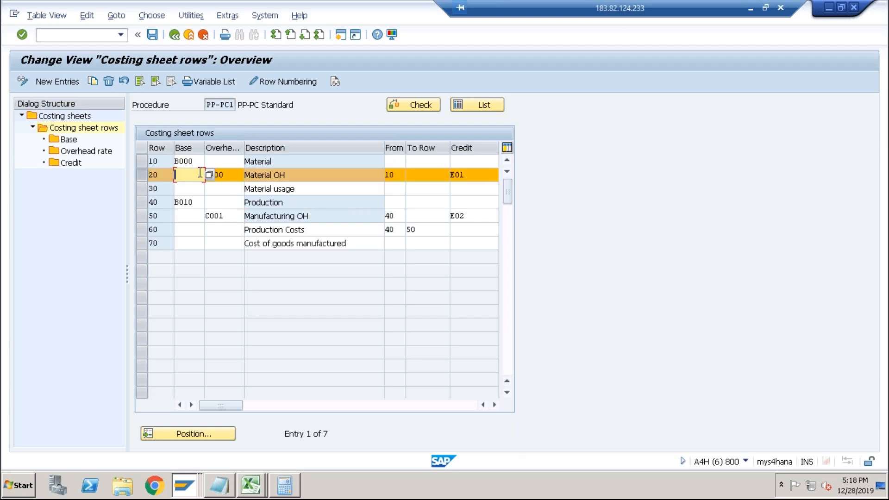
left_click(230, 161)
left_click(280, 161)
left_click(142, 161)
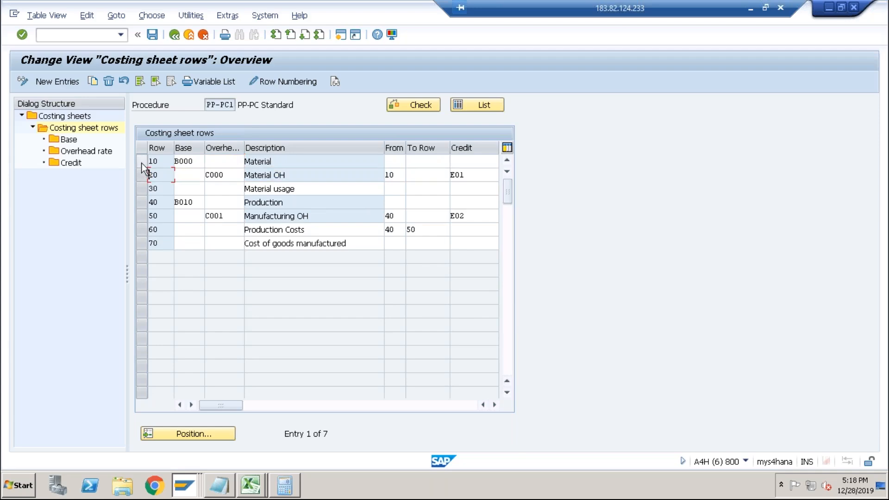
Open the calculation base B000 for controlling area ABCS and add cost element 4003 as its from and to cost element.
double_click(68, 139)
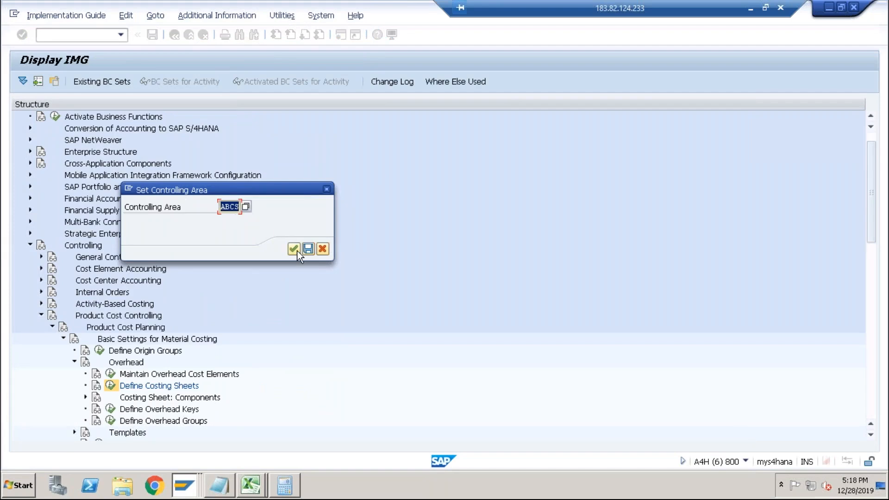
left_click(296, 250)
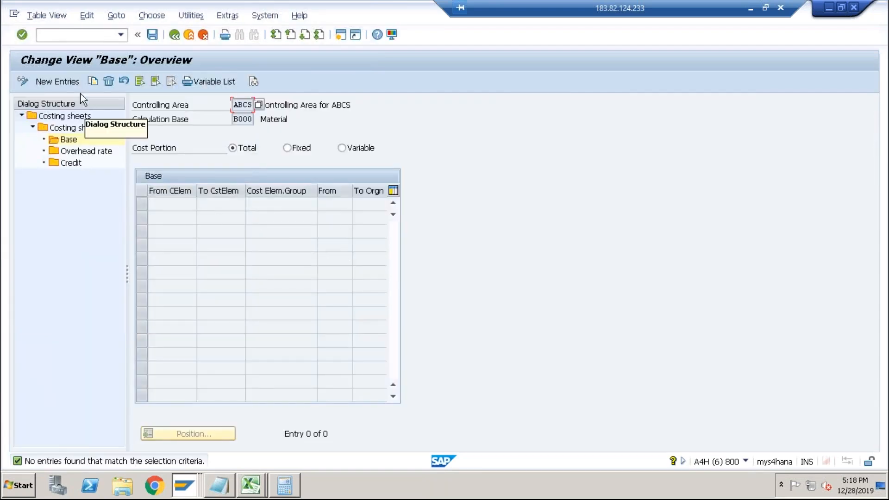
left_click(72, 82)
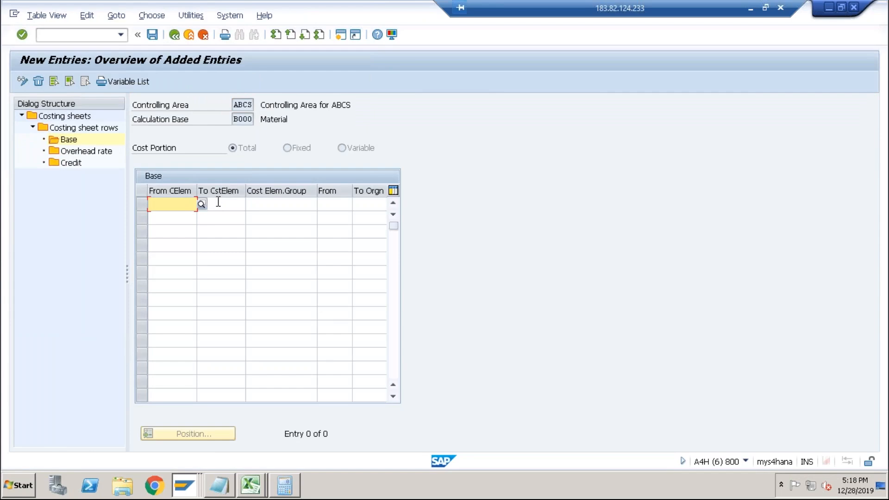
type("4003")
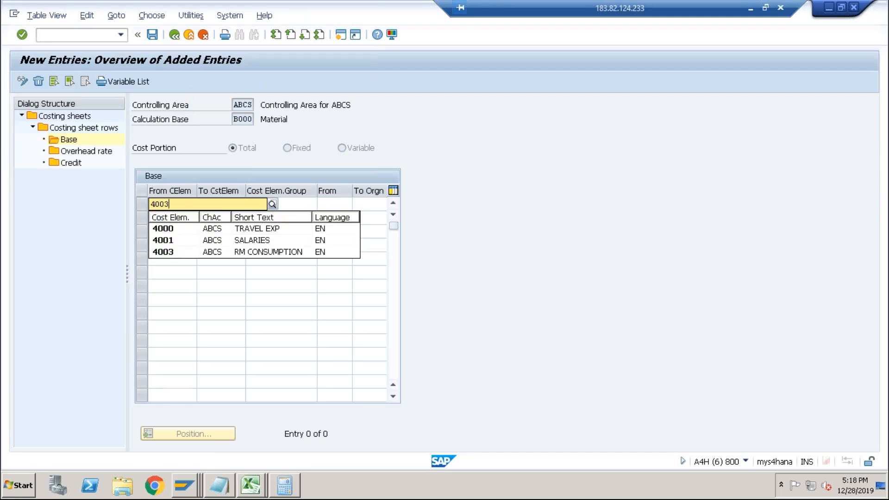
key("Return")
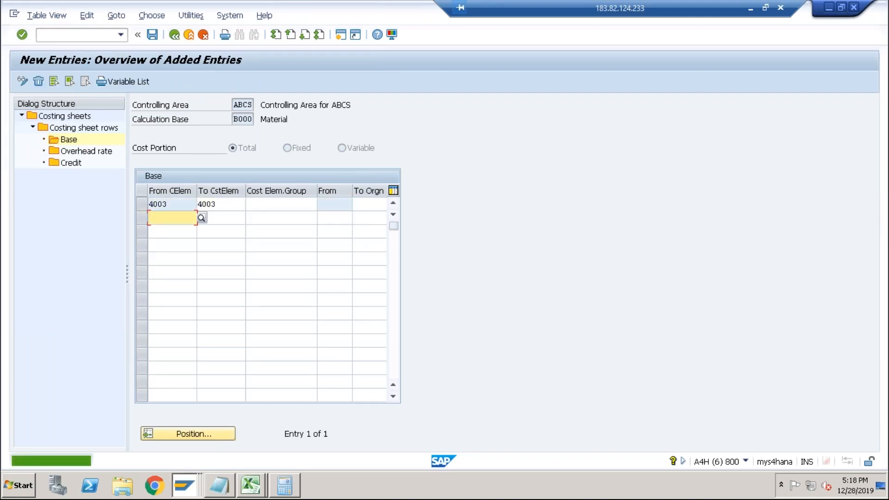
left_click(227, 204)
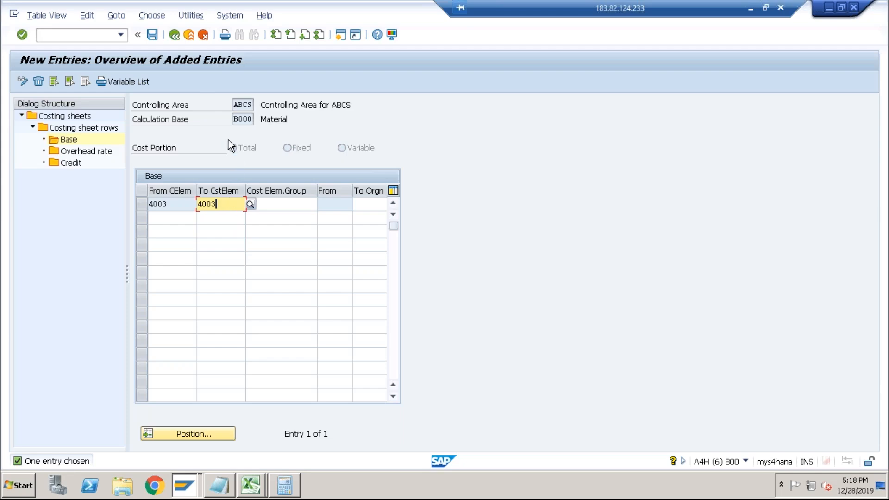
Try to create a new percentage overhead rate B000 named Test.
left_click(89, 153)
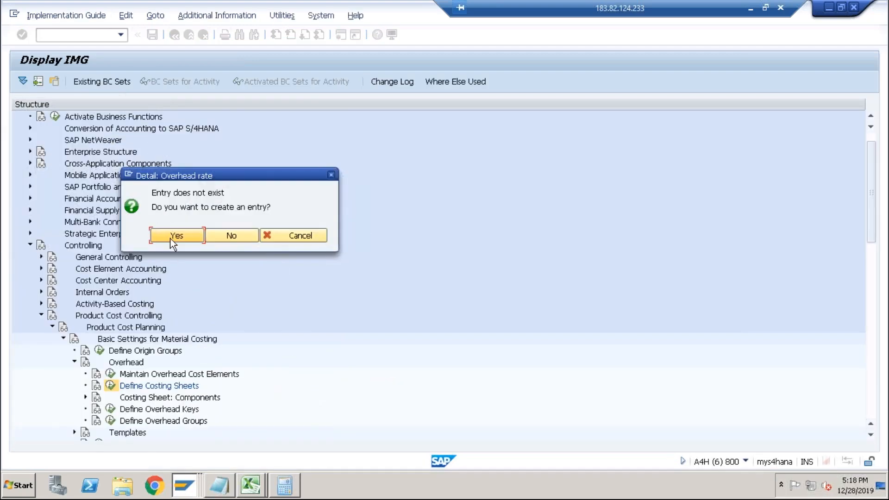
left_click(171, 235)
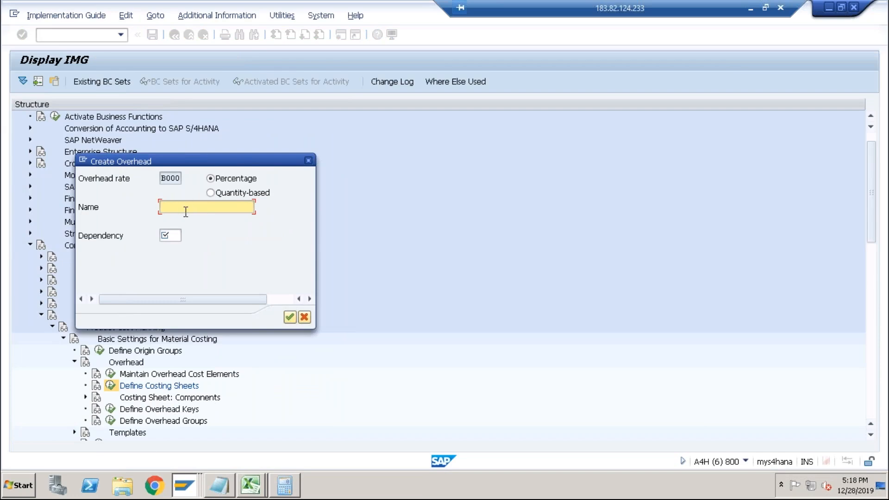
type("Test")
key("Tab")
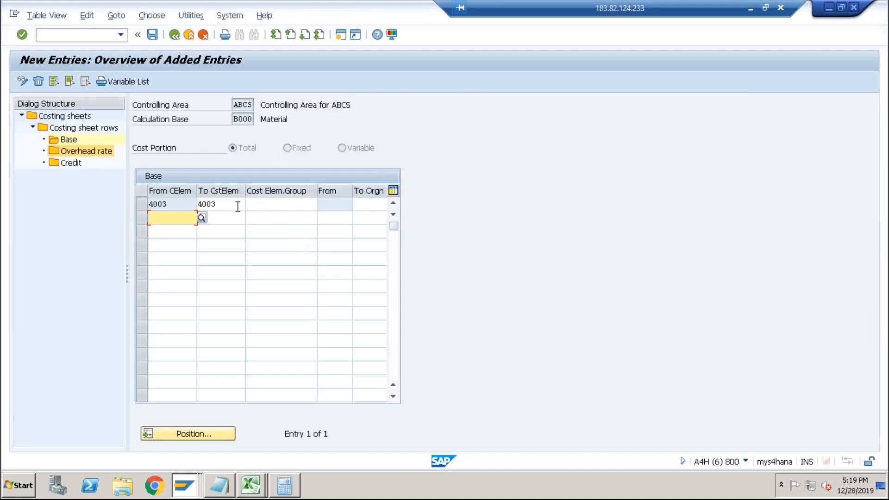
left_click(227, 204)
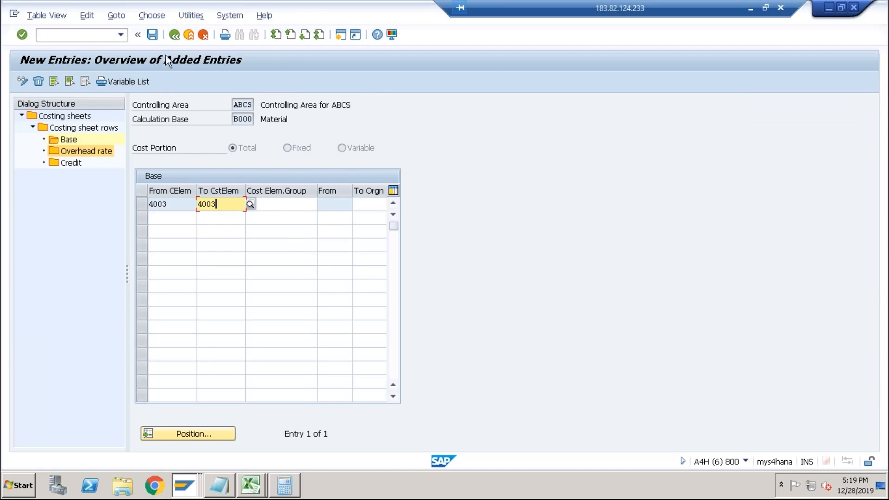
Save the new base entry under the existing customizing request.
left_click(152, 34)
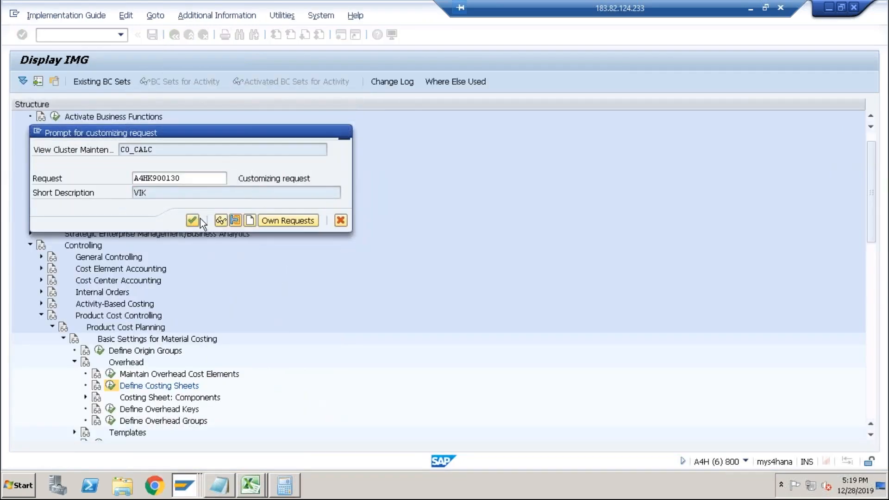
left_click(193, 221)
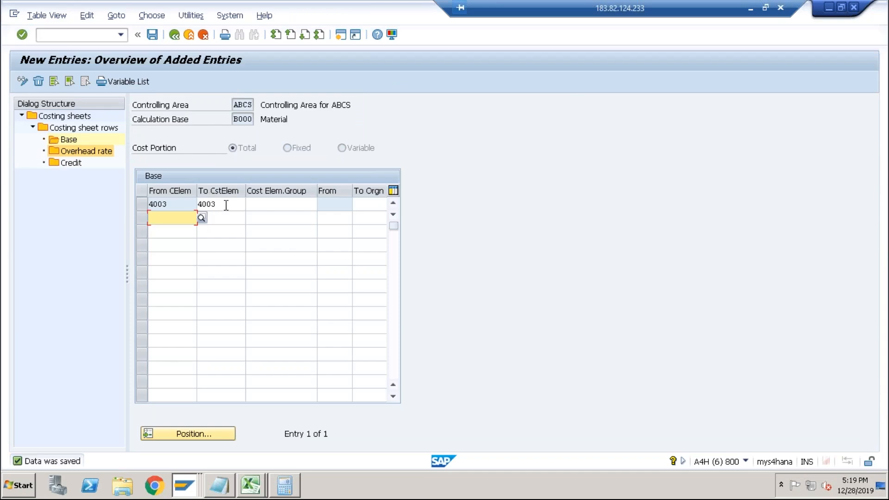
left_click(226, 205)
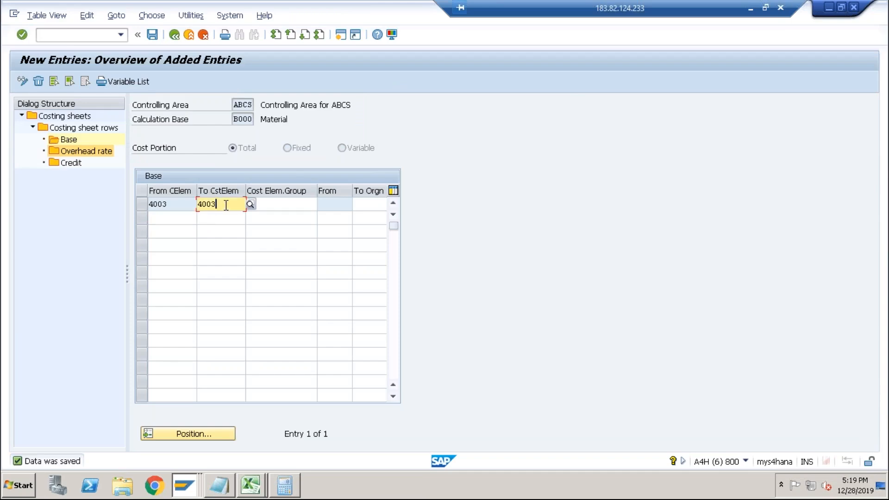
Try again to create overhead rate B000 named Material with an Overhead Type/Plant dependency.
double_click(81, 148)
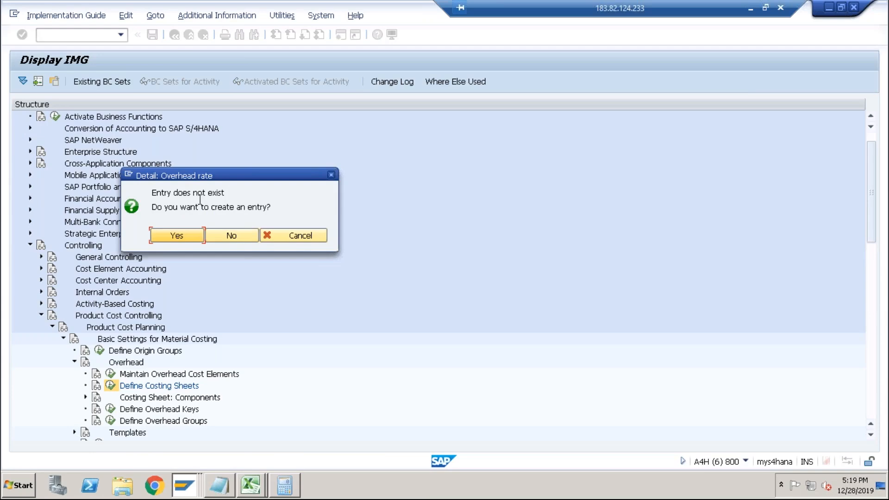
left_click(185, 235)
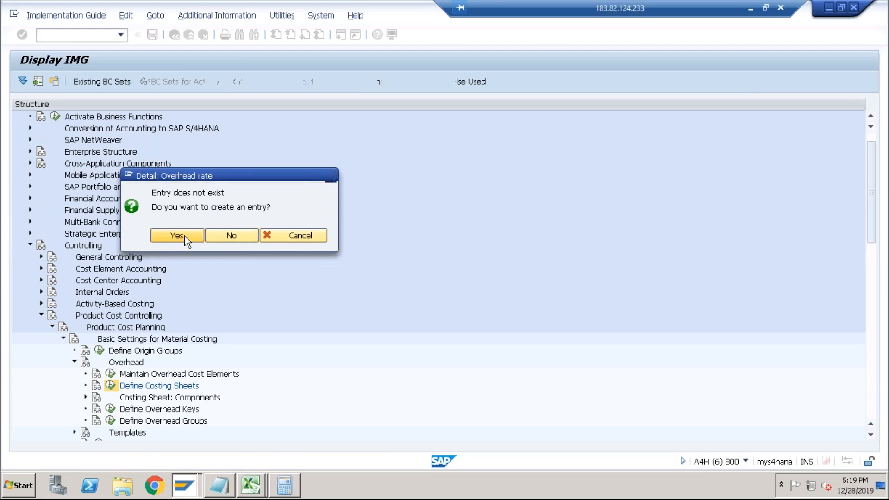
type("Materi")
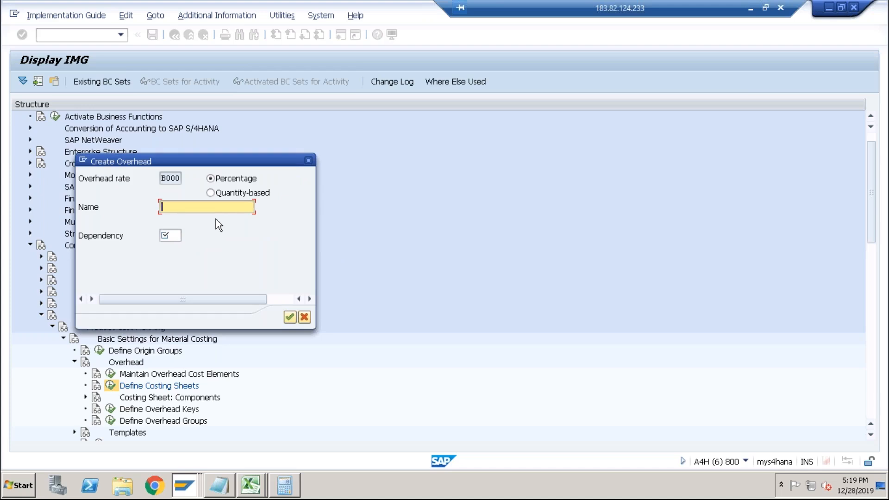
type("al OH")
left_click(179, 237)
left_click(185, 237)
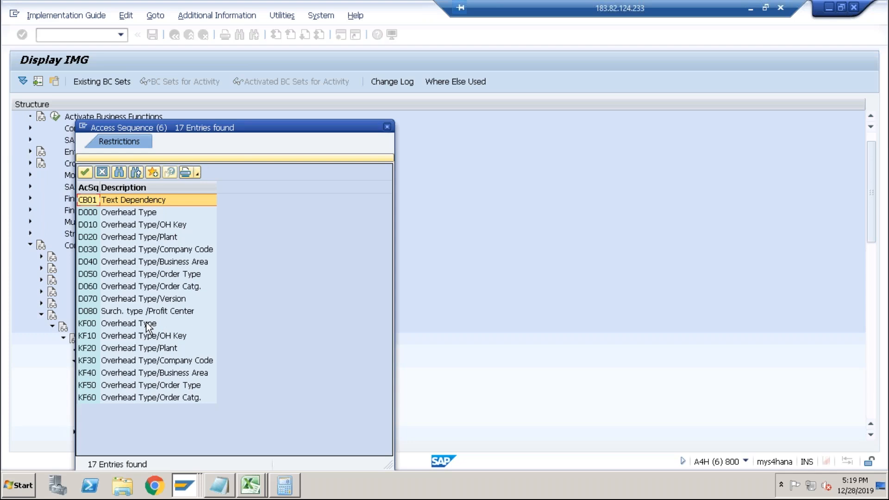
double_click(166, 234)
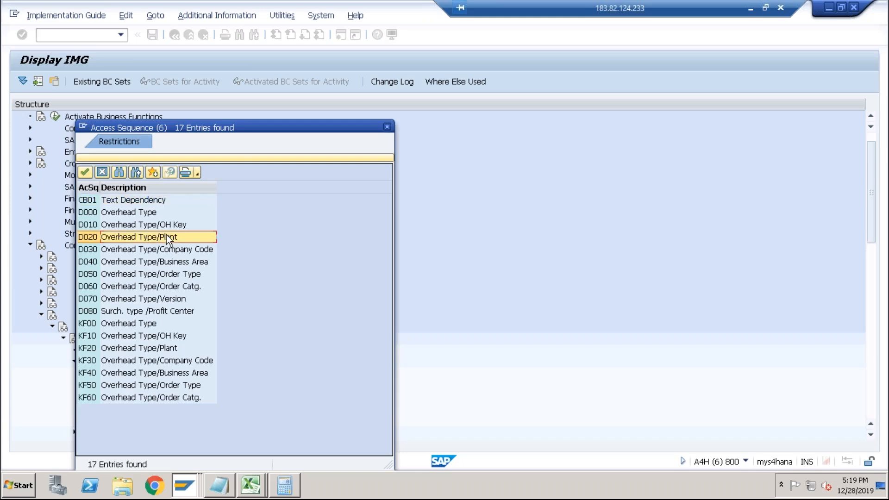
left_click(289, 317)
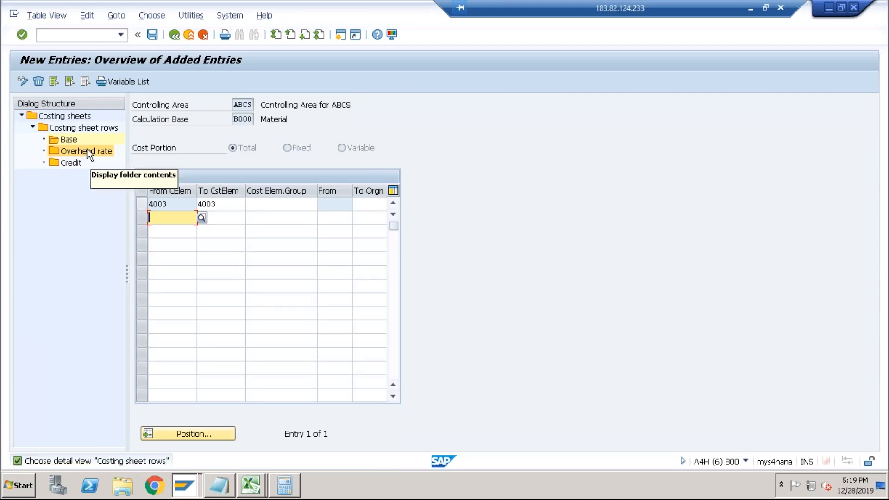
left_click(144, 206)
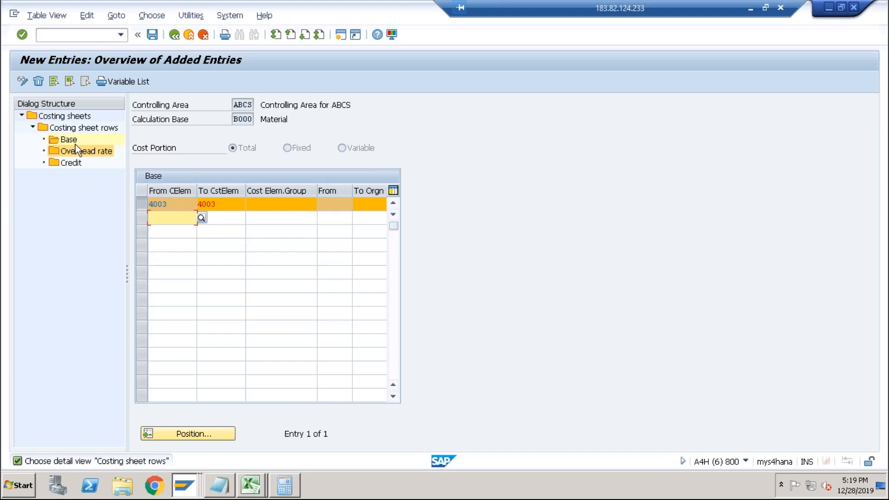
Go back to the PP-PC1 costing sheet rows and open the overhead rates of the Material OH row.
left_click(171, 36)
left_click(171, 36)
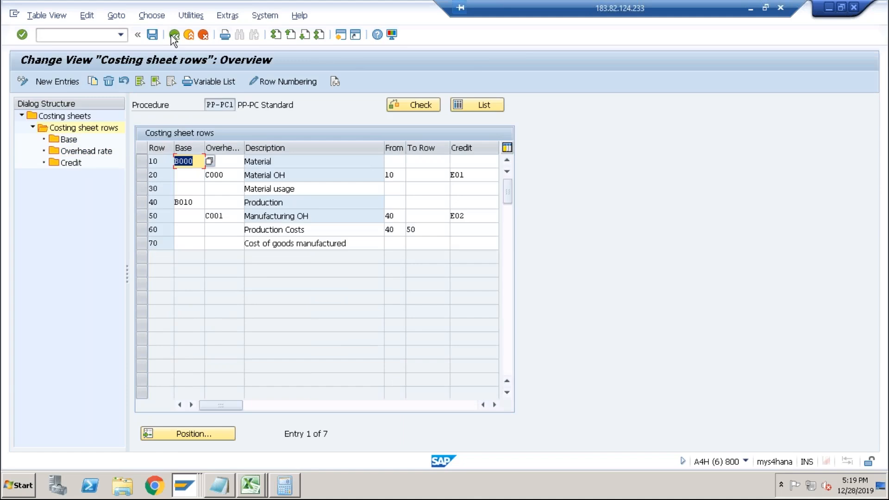
left_click(143, 177)
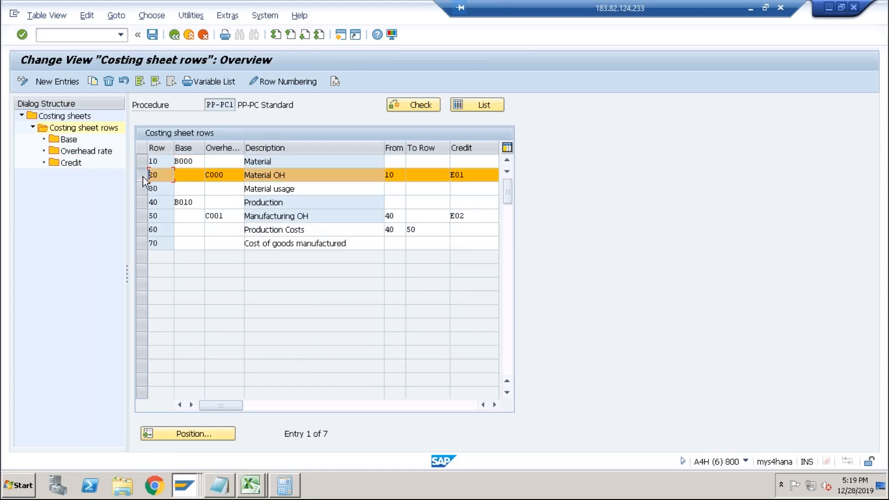
left_click(96, 153)
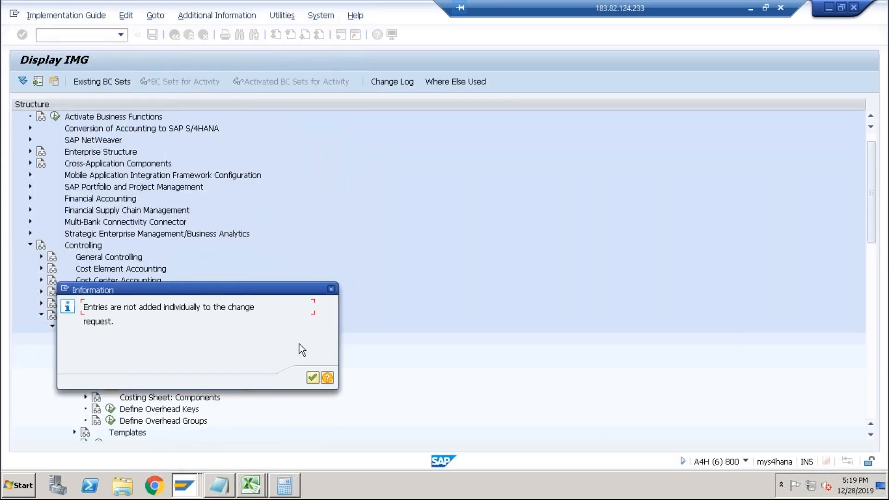
left_click(313, 378)
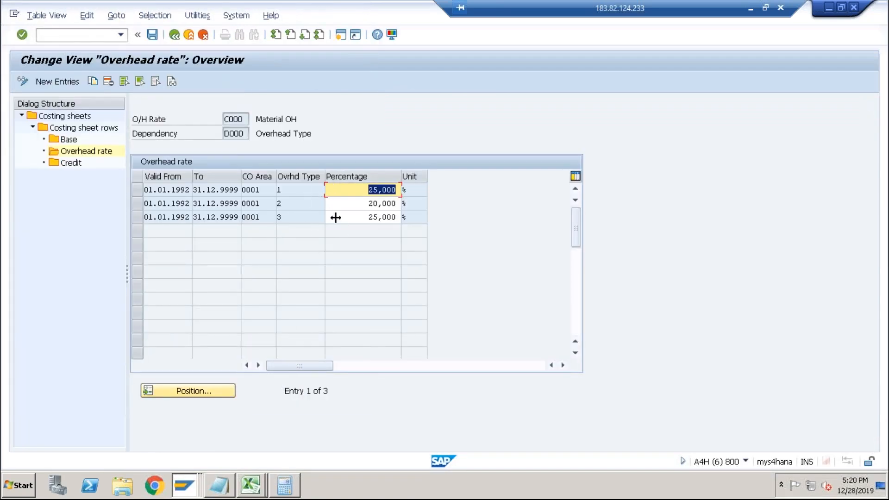
Add a planned overhead rate of 10% for controlling area ABCS, valid 01.12.2019 to 31.12.9999.
left_click(68, 83)
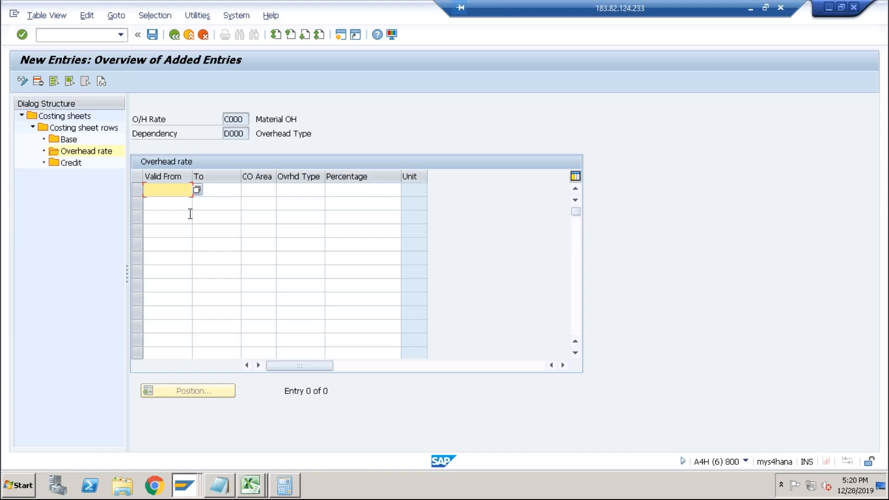
type("01.12.2019")
key("Tab")
type("31.12.999")
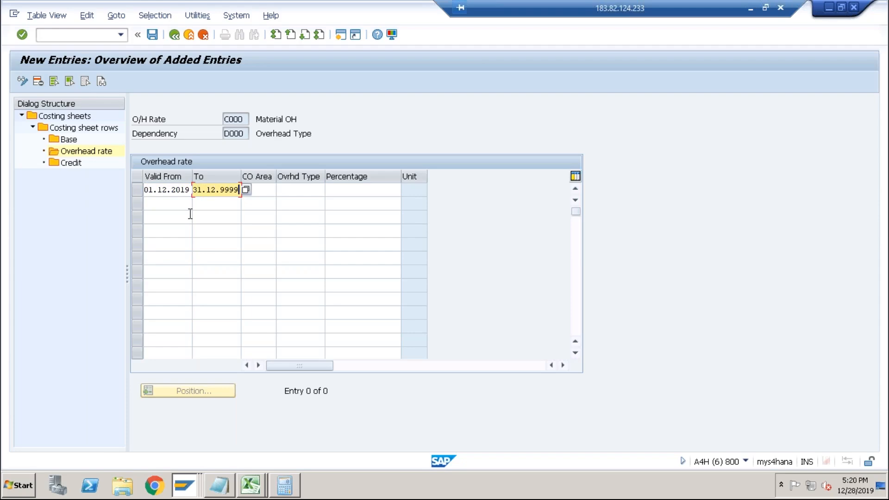
key("Tab")
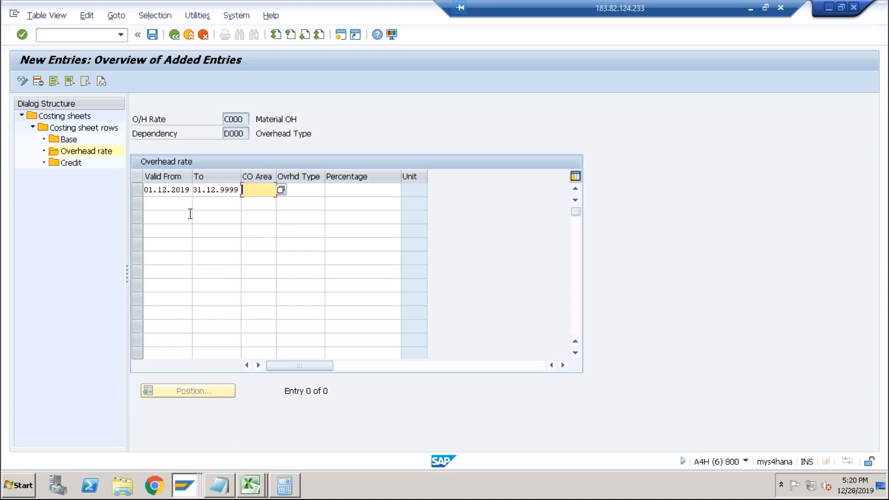
type("AB")
key("Tab")
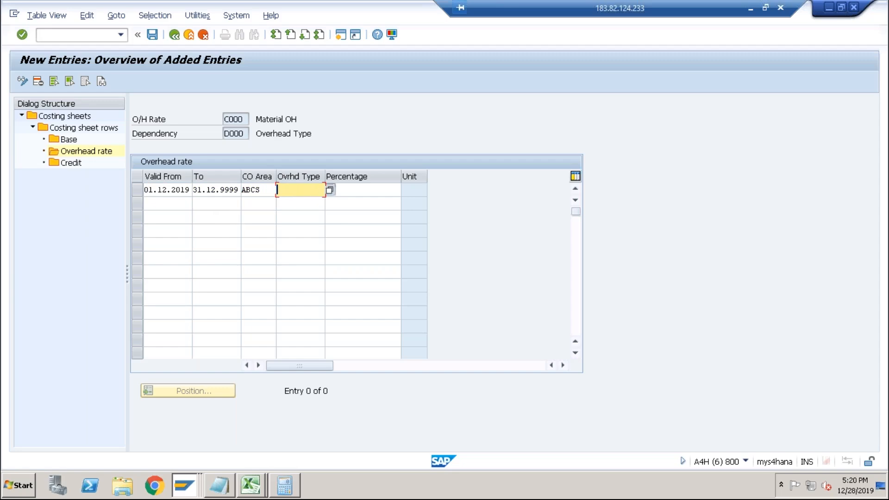
left_click(329, 189)
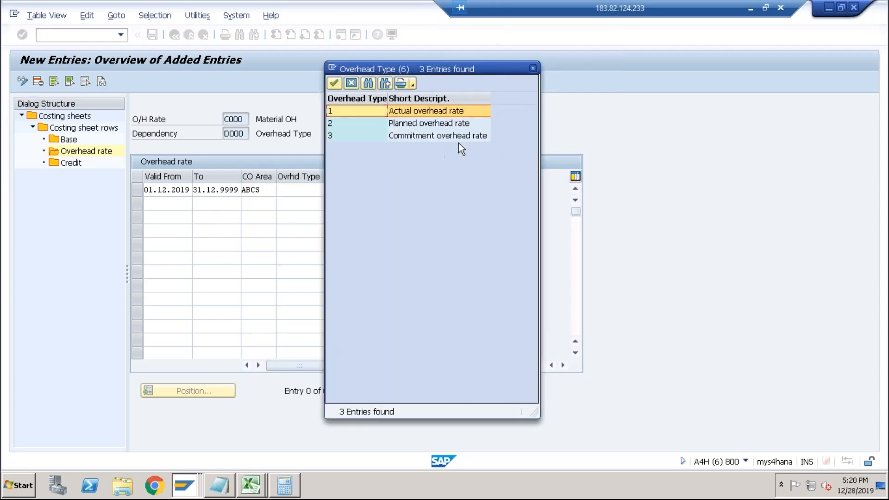
double_click(431, 123)
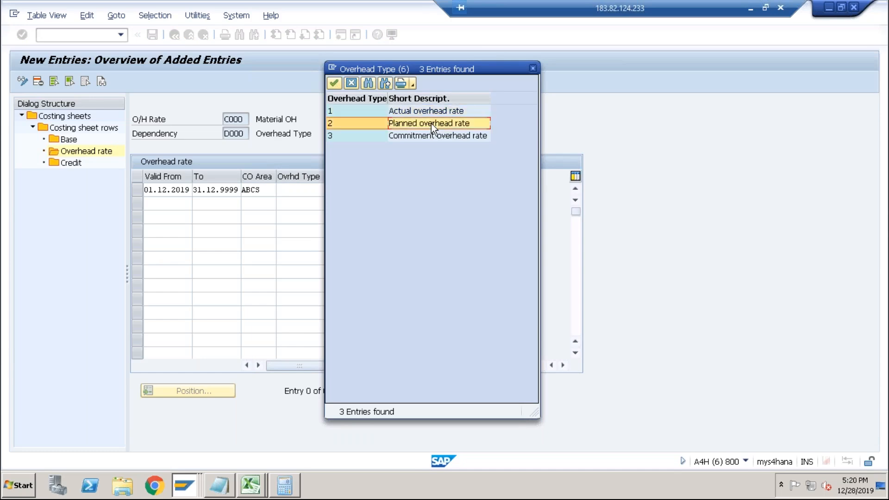
key("Tab")
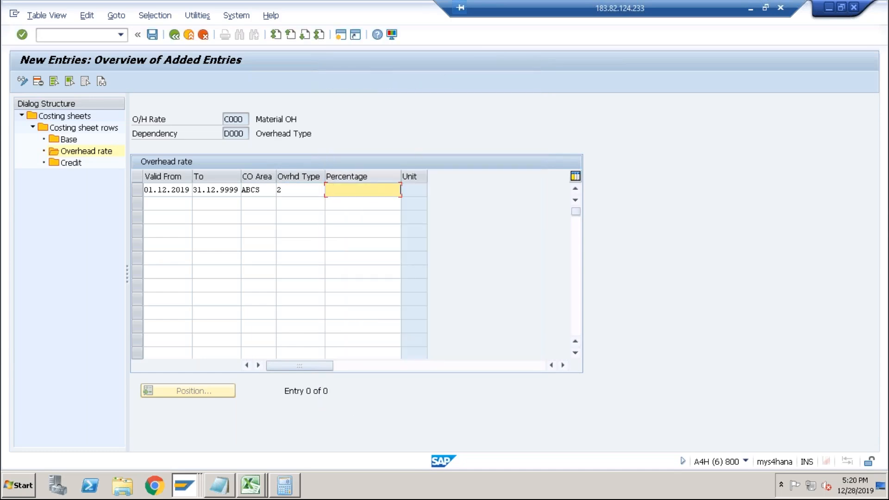
key("Return")
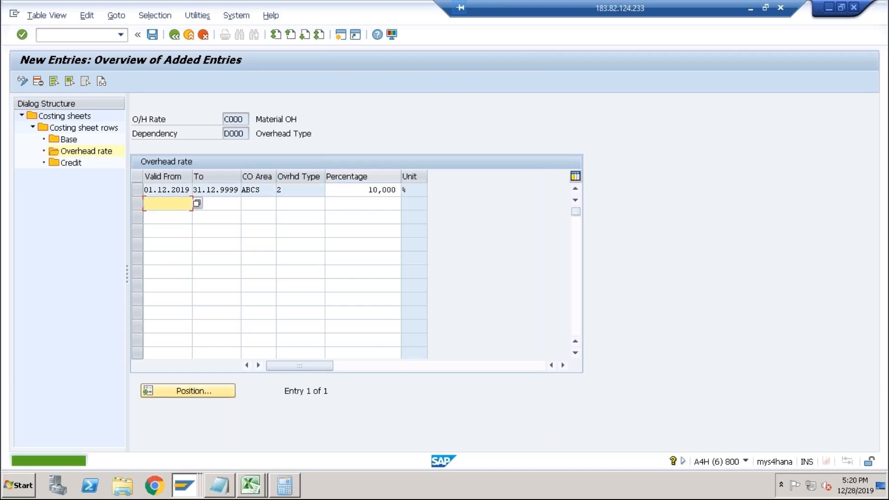
Add a second Material OH overhead rate of 10% for overhead type 1, controlling area ABCS, valid 01.12.2019 to 31.12.9999.
left_click(179, 216)
left_click(221, 203)
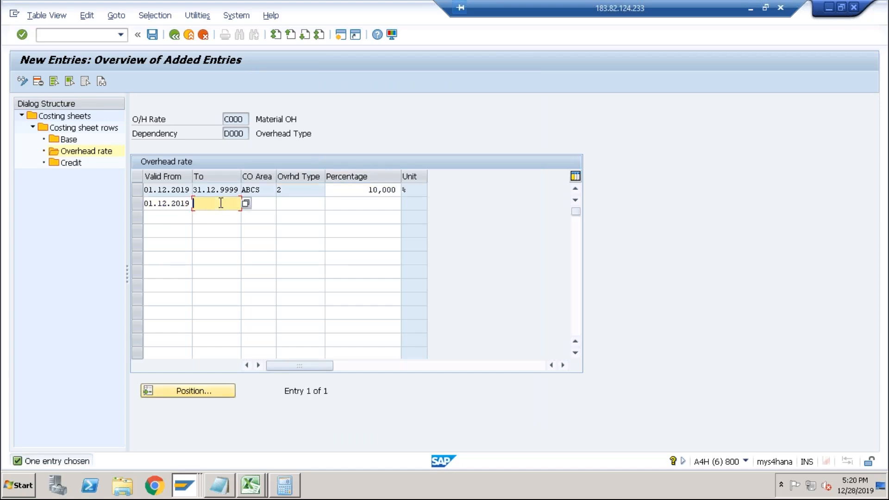
left_click(213, 216)
left_click(255, 205)
left_click(254, 215)
left_click(305, 208)
left_click(330, 204)
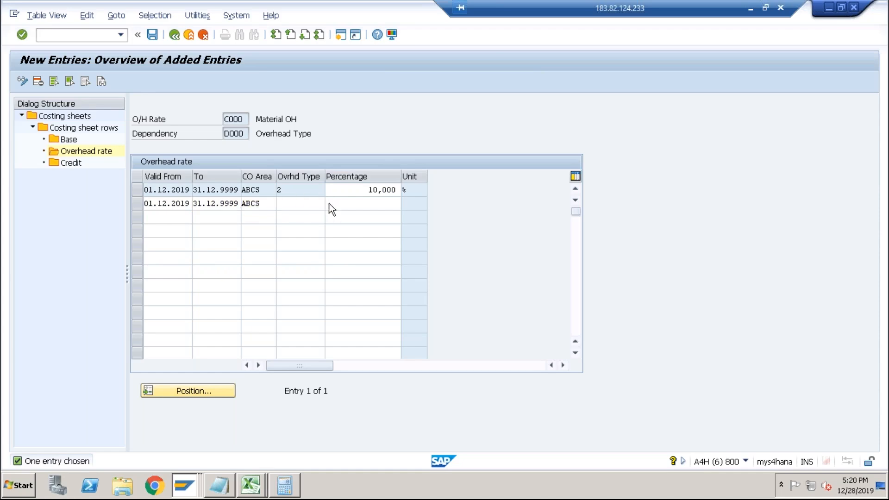
double_click(420, 115)
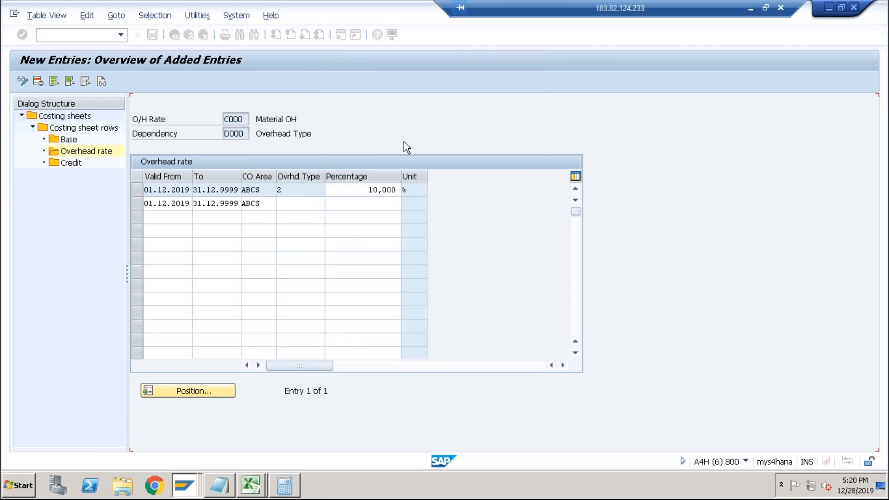
left_click(390, 202)
type("10")
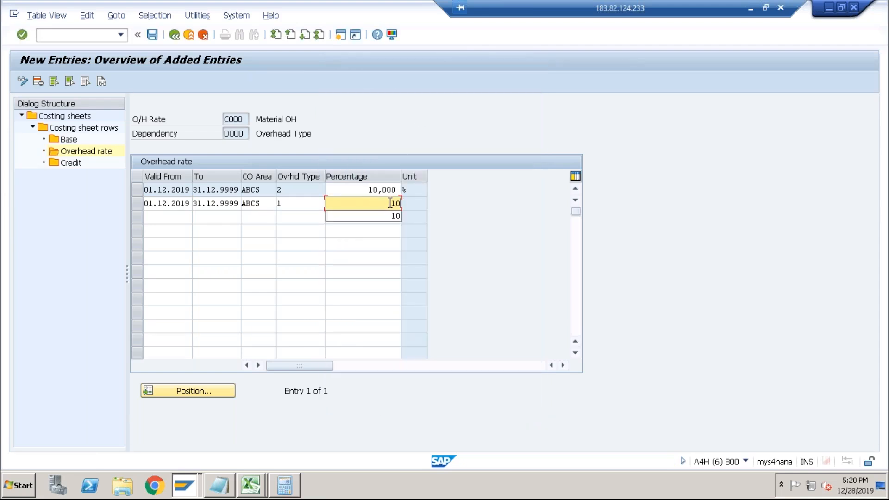
key("Return")
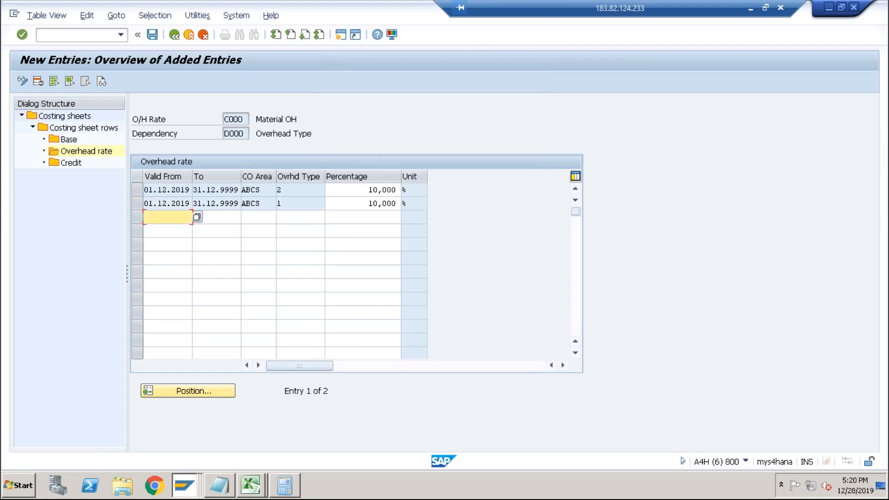
Save the Material OH overhead rates and return to the PP-PC1 costing sheet rows.
left_click(155, 38)
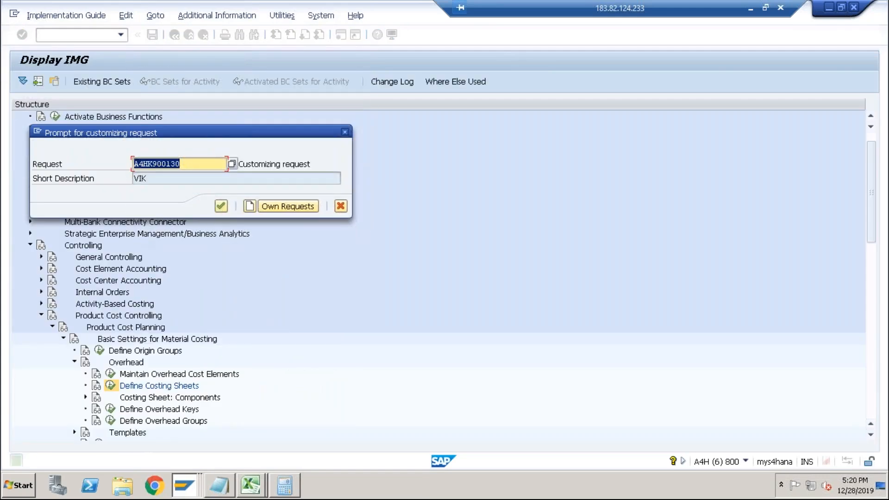
left_click(221, 206)
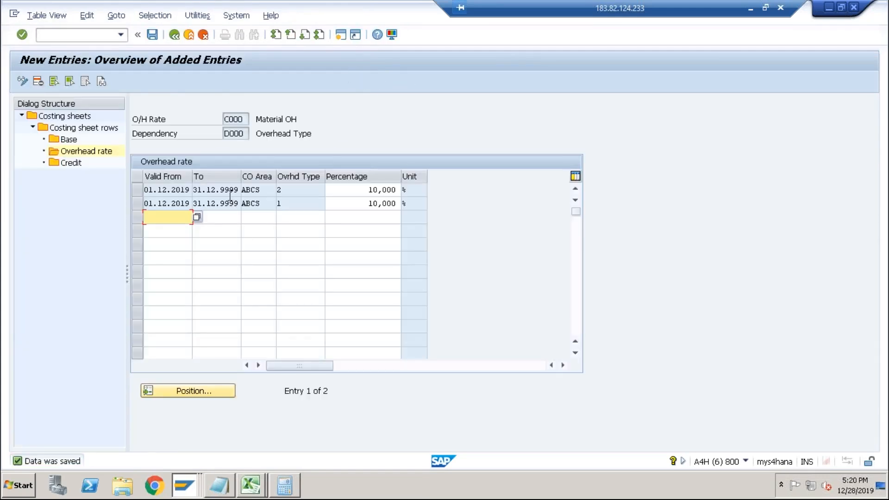
left_click_drag(360, 195, 398, 190)
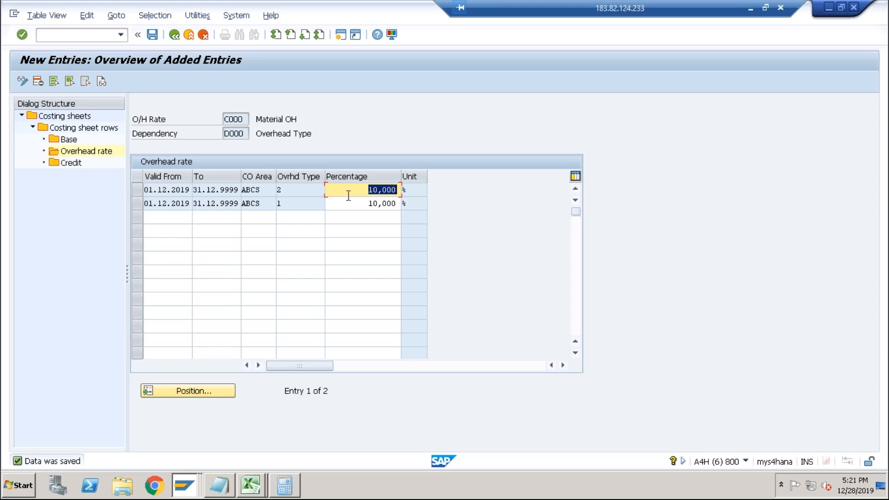
left_click(175, 36)
left_click(175, 36)
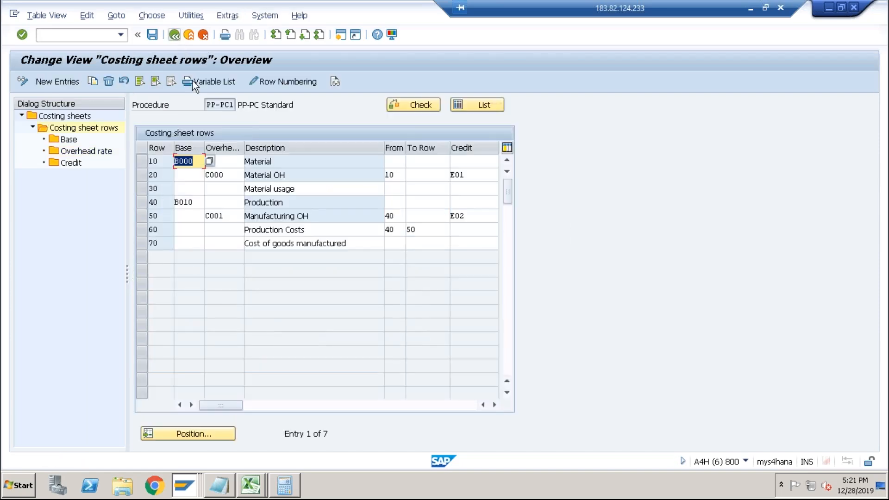
Open the base of the Production row B010 for controlling area ABCS and add cost element 9003 as the range.
left_click(328, 216)
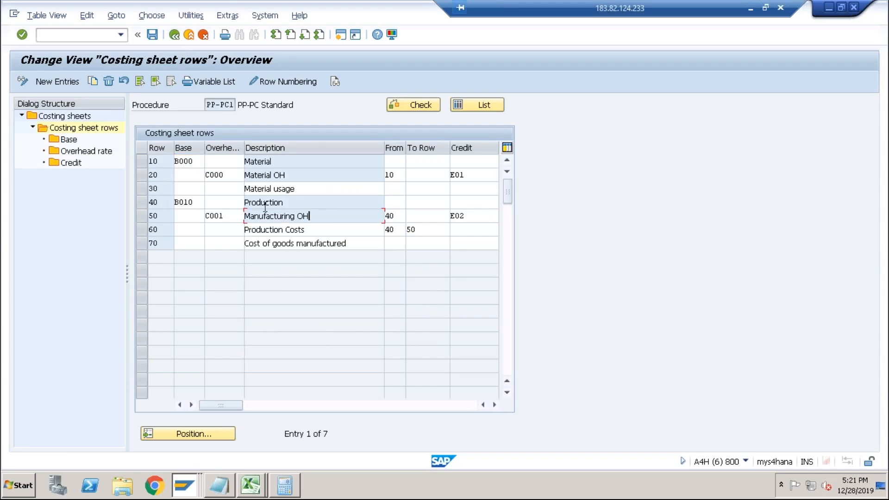
left_click(142, 202)
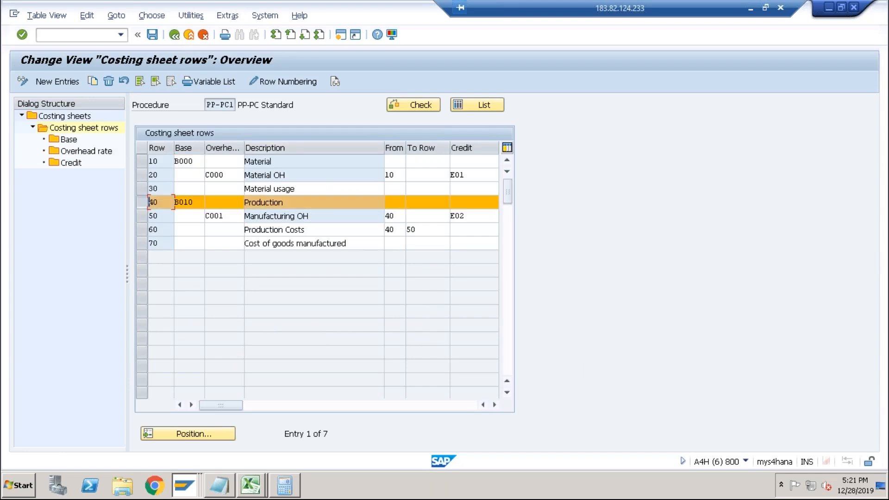
double_click(72, 140)
left_click(293, 249)
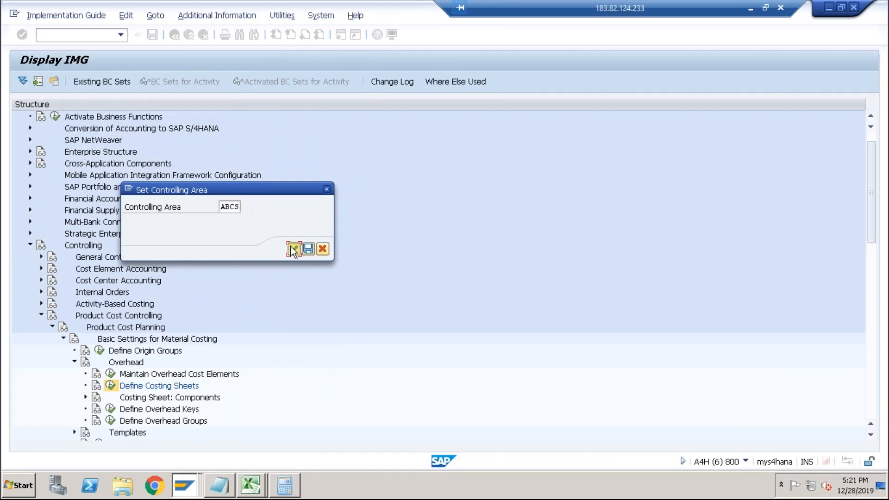
left_click(71, 87)
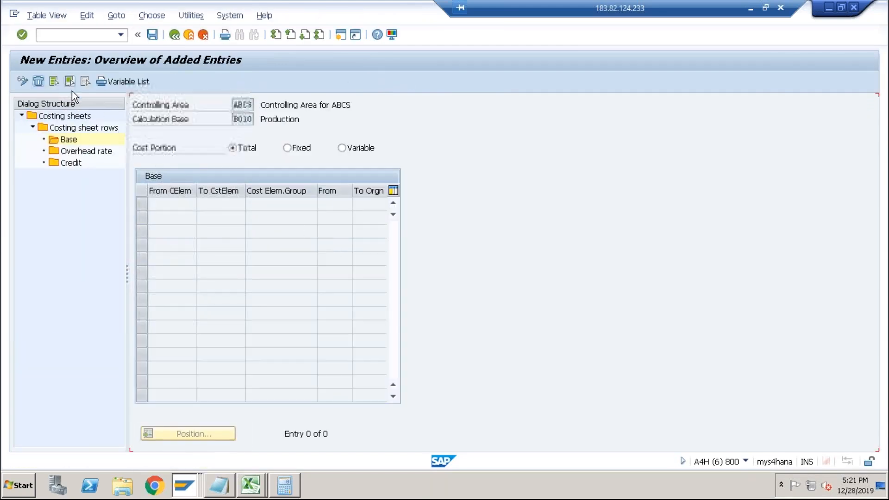
left_click(184, 200)
type("9003")
key("Return")
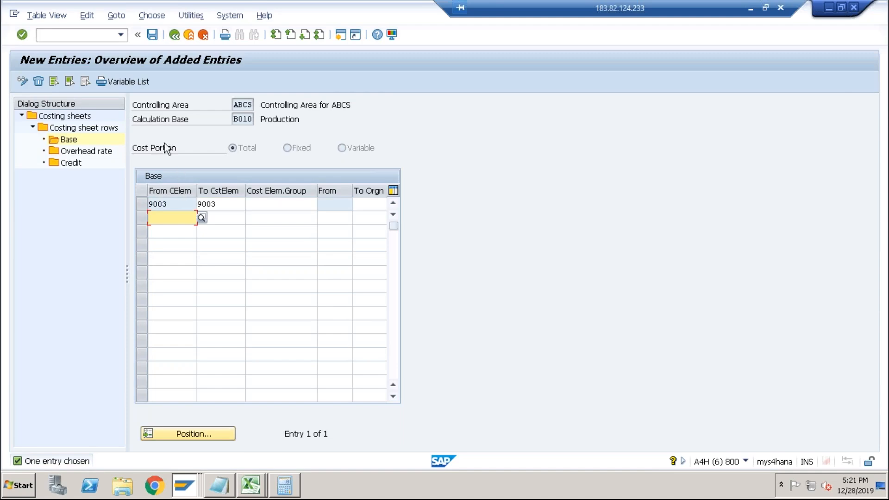
Save the Production base entry and go back to the costing sheet rows.
left_click(152, 37)
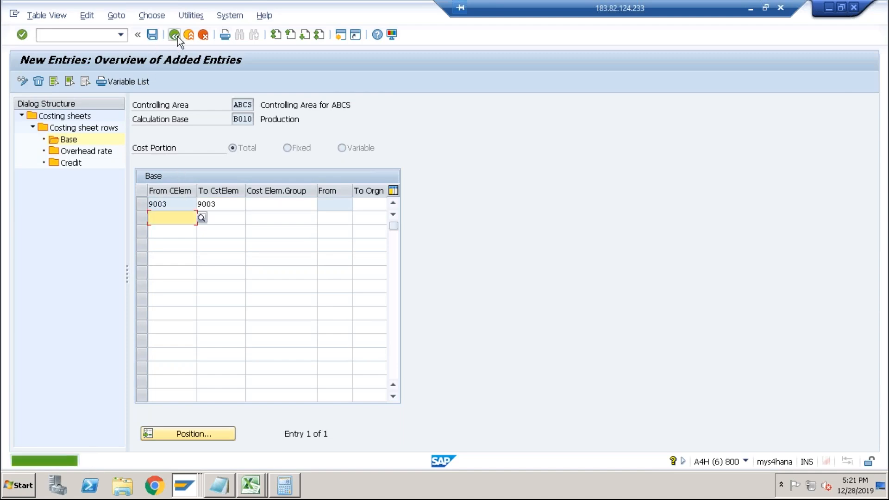
left_click(176, 35)
left_click(176, 35)
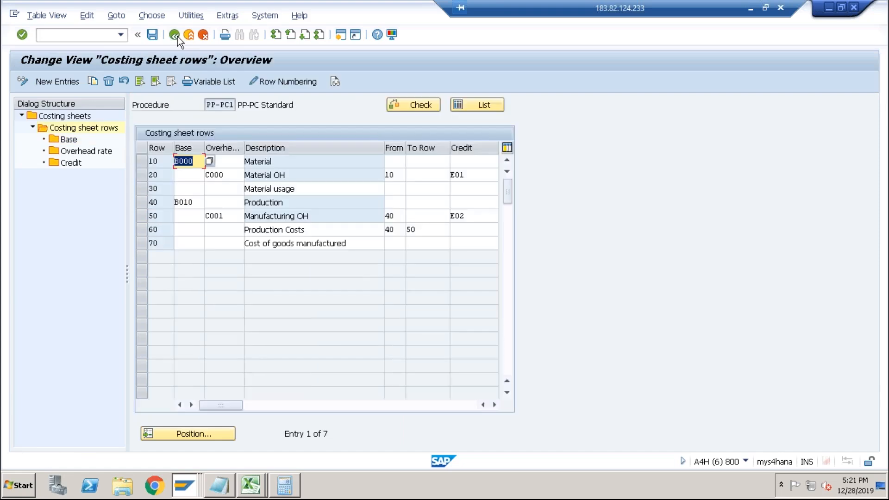
Open the overhead rates of the Manufacturing OH row and add a 10% rate for ABCS valid 01.12.2019 to 31.12.9999.
left_click(236, 216)
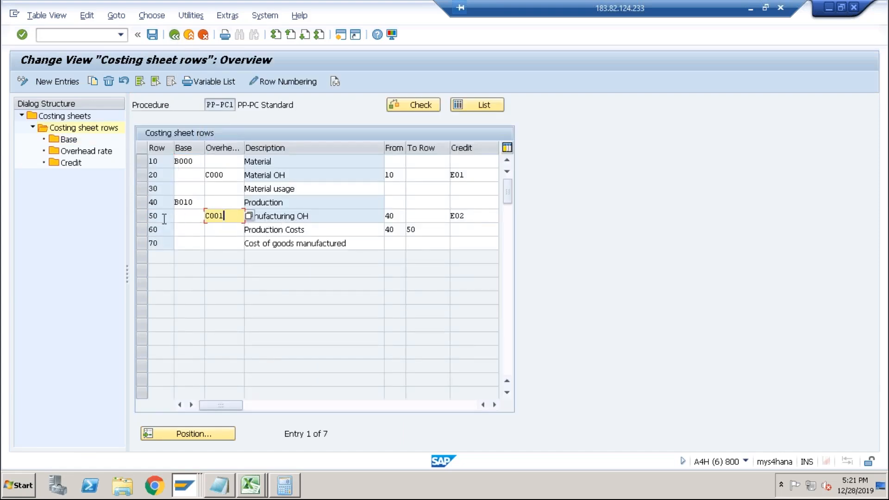
left_click(141, 219)
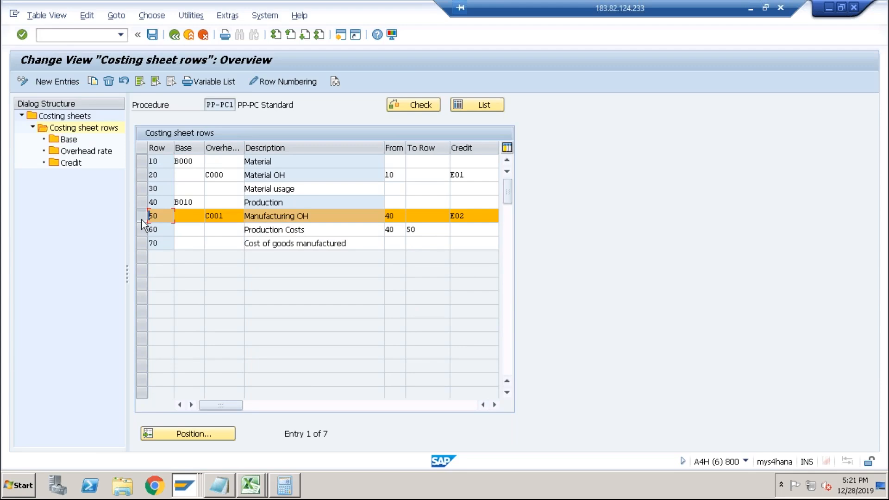
double_click(75, 152)
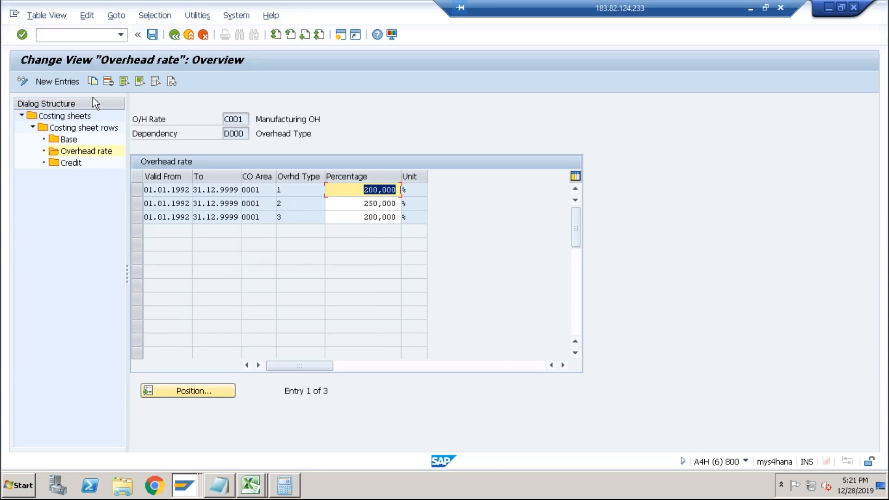
left_click(70, 78)
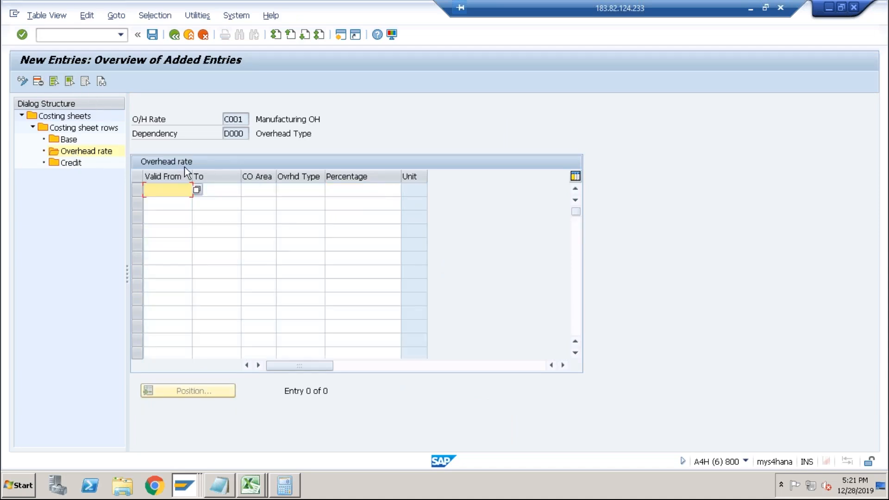
key("space")
key("Down")
key("Tab")
key("space")
key("Down")
key("Tab")
key("space")
key("Down")
key("Tab")
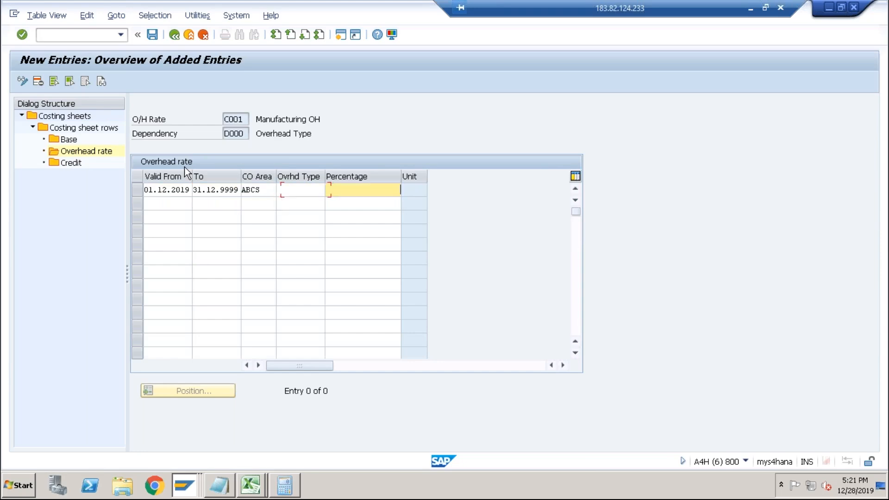
type("10")
key("Tab")
Add a second 10% Manufacturing OH rate row for ABCS with the same validity period.
key("space")
key("Down")
key("Tab")
key("space")
key("Down")
key("Tab")
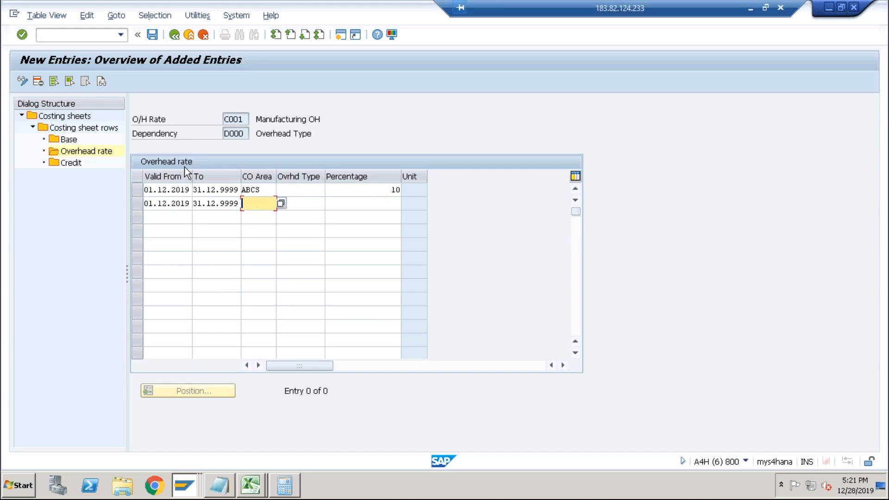
key("space")
key("Down")
key("Tab")
key("Tab")
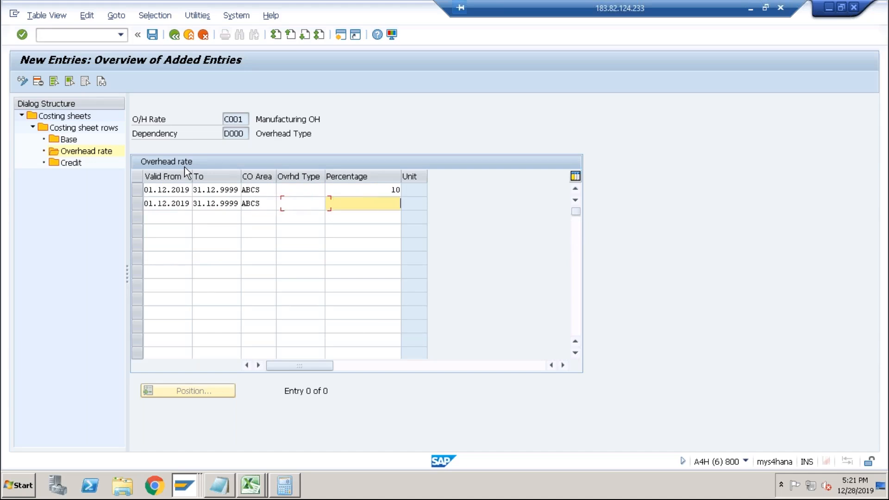
key("space")
key("Down")
key("Return")
key("Return")
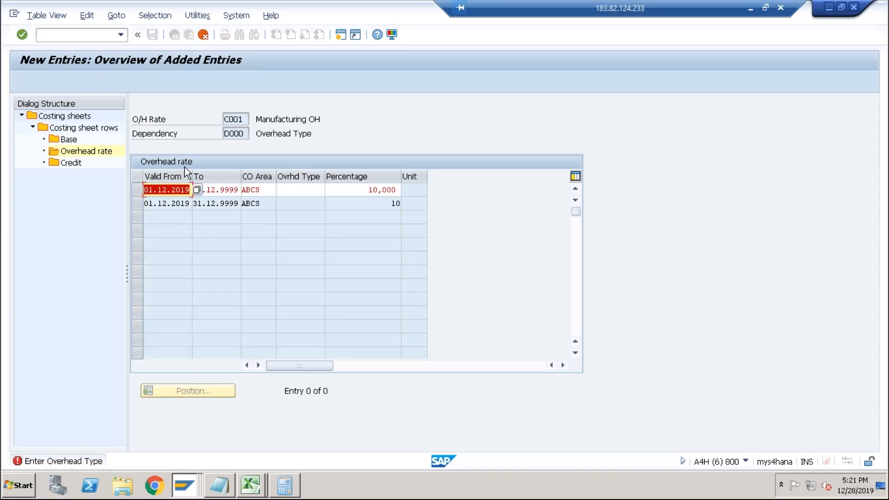
Set overhead type 1 on the first Manufacturing OH rate row and overhead type 2 on the second.
left_click(298, 190)
key("space")
key("Down")
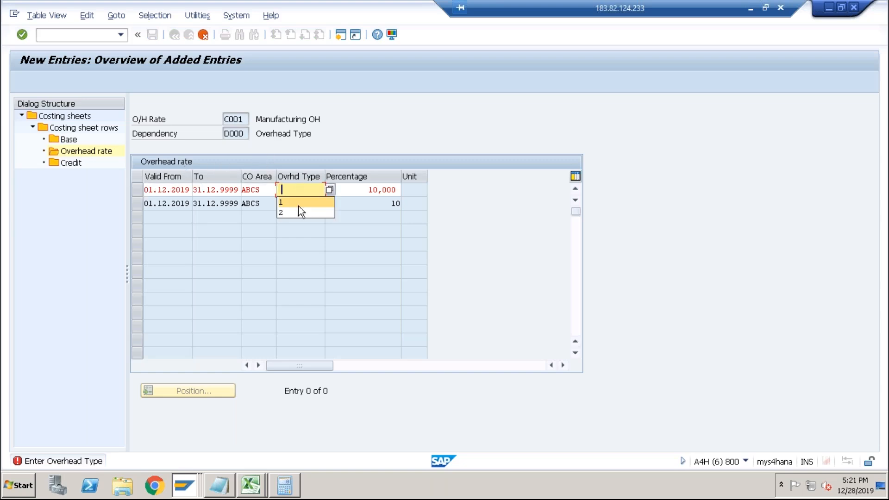
key("Return")
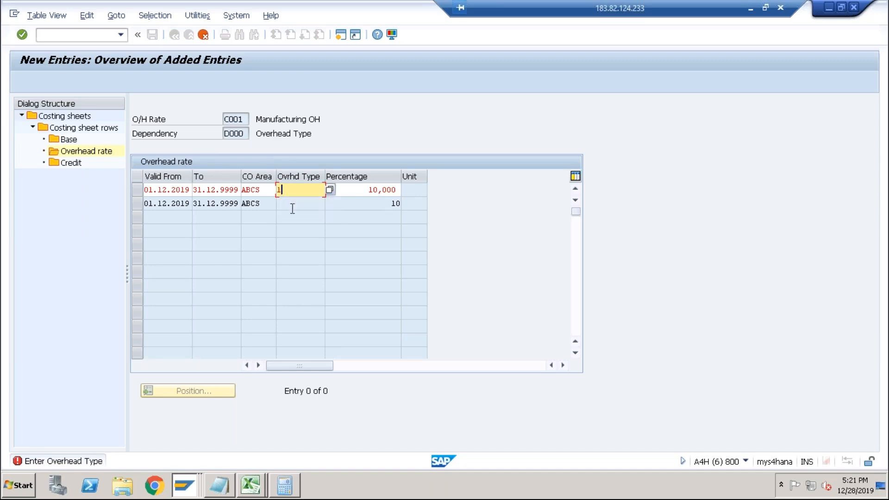
key("Return")
left_click(292, 206)
key("space")
left_click(290, 226)
key("Return")
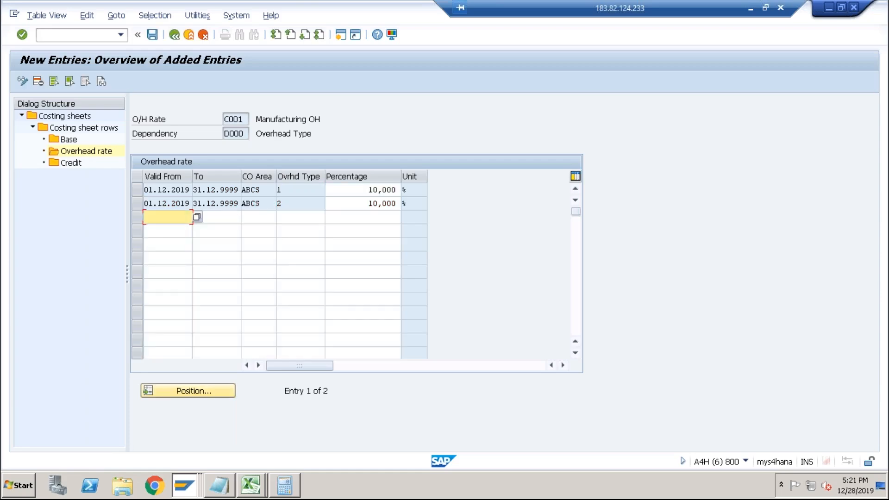
Save the Manufacturing OH overhead rates under the customizing request and return to the costing sheet rows.
left_click(152, 34)
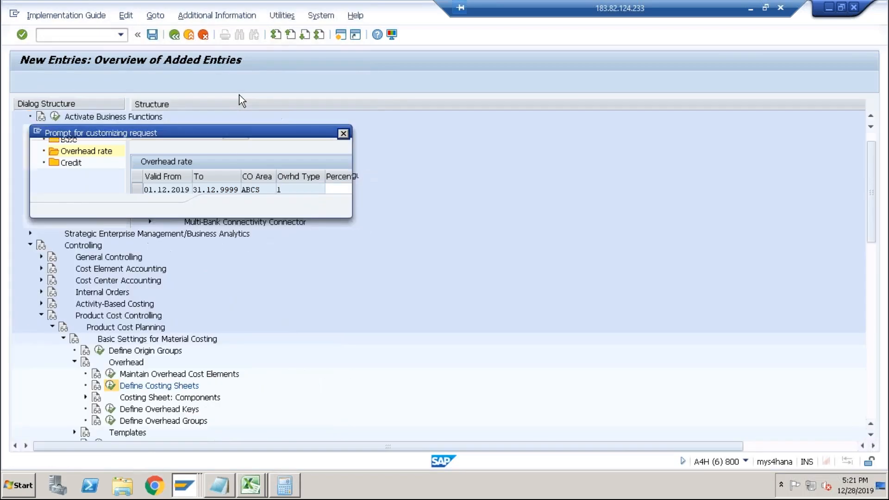
left_click(220, 206)
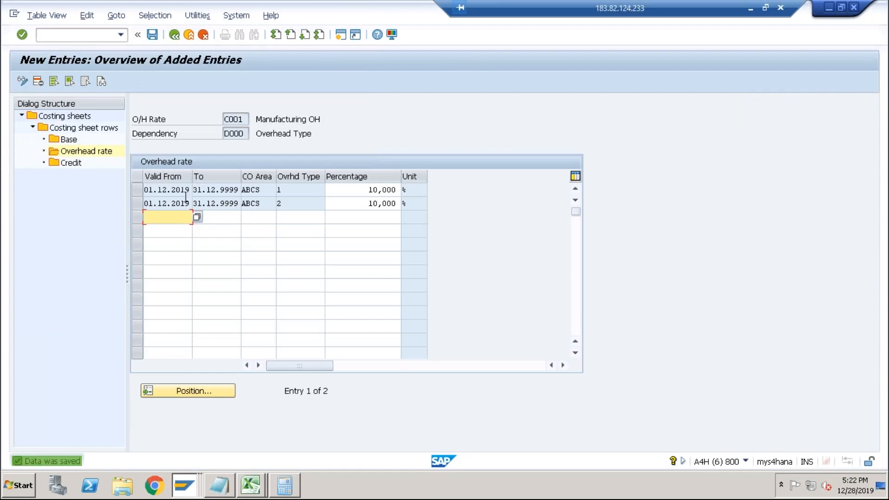
left_click(71, 164)
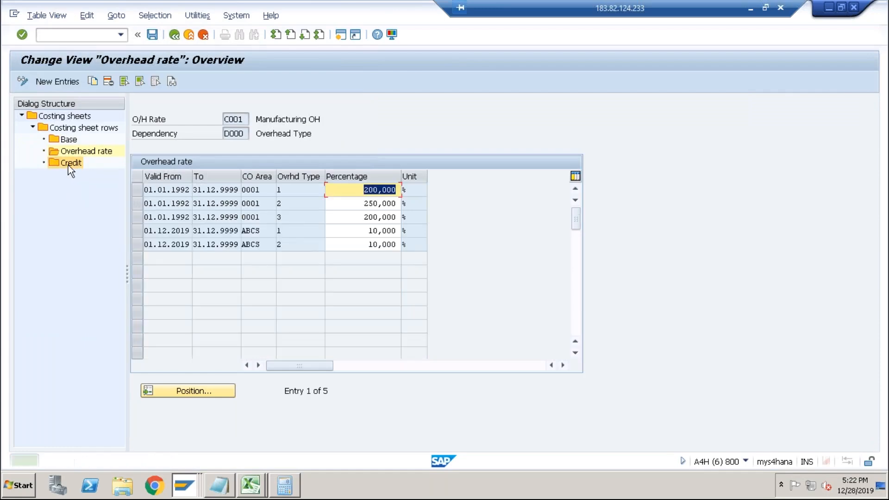
left_click(175, 36)
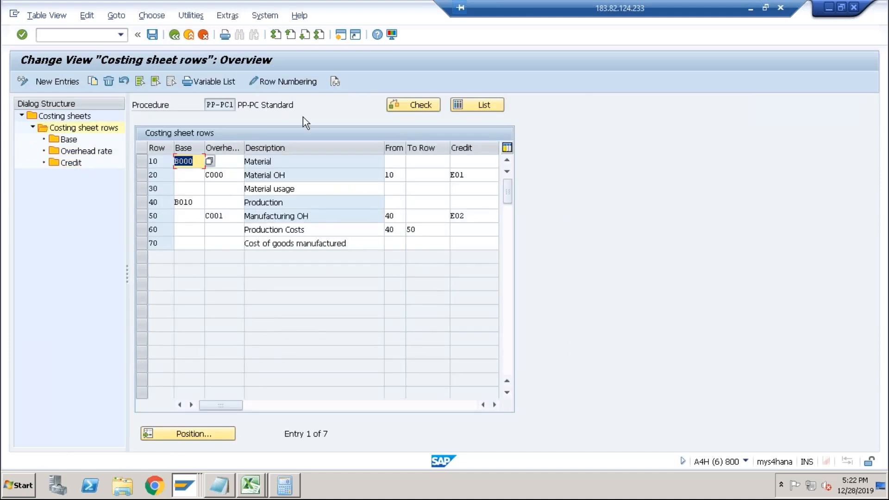
Open the credit settings of the Material OH row for controlling area ABCS.
left_click(471, 175)
left_click(71, 164)
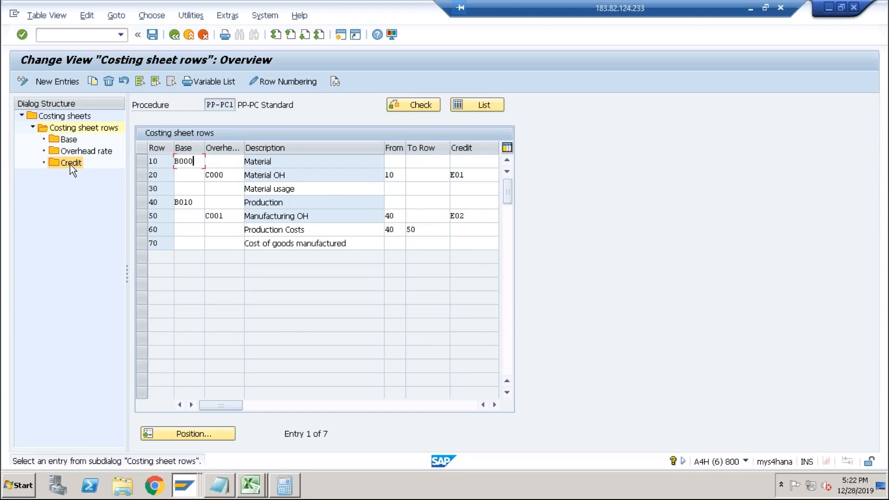
left_click(142, 176)
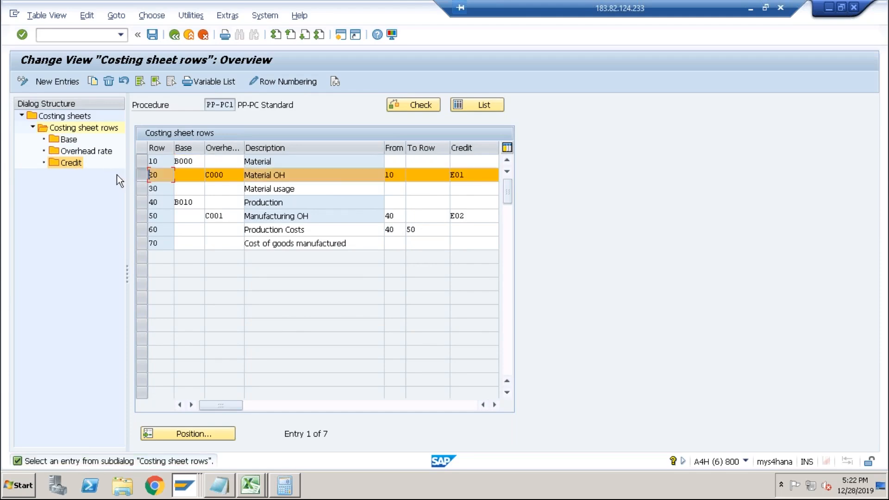
double_click(72, 165)
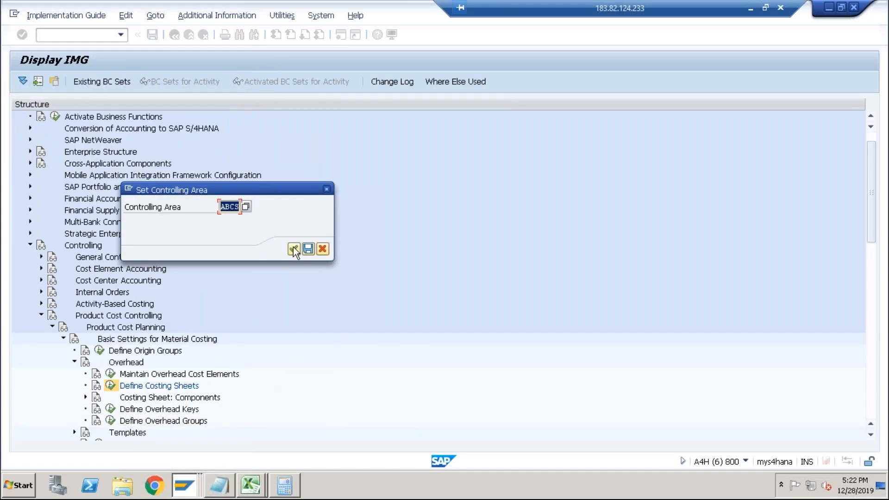
left_click(294, 250)
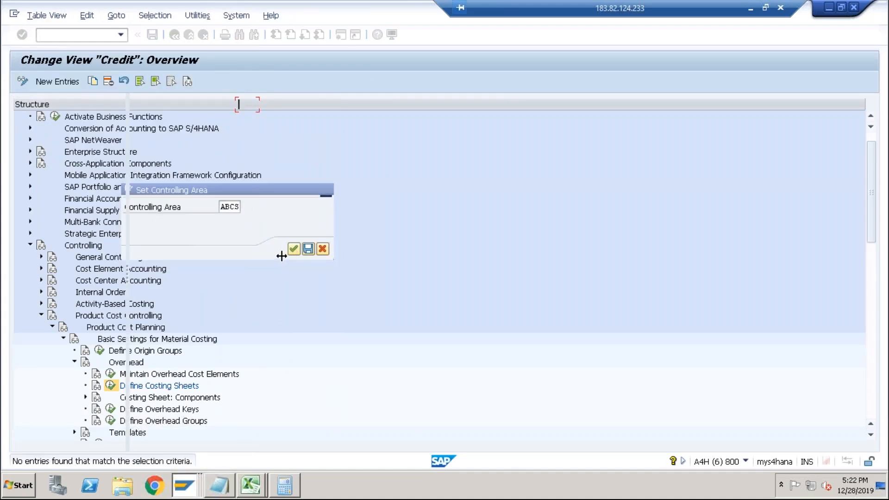
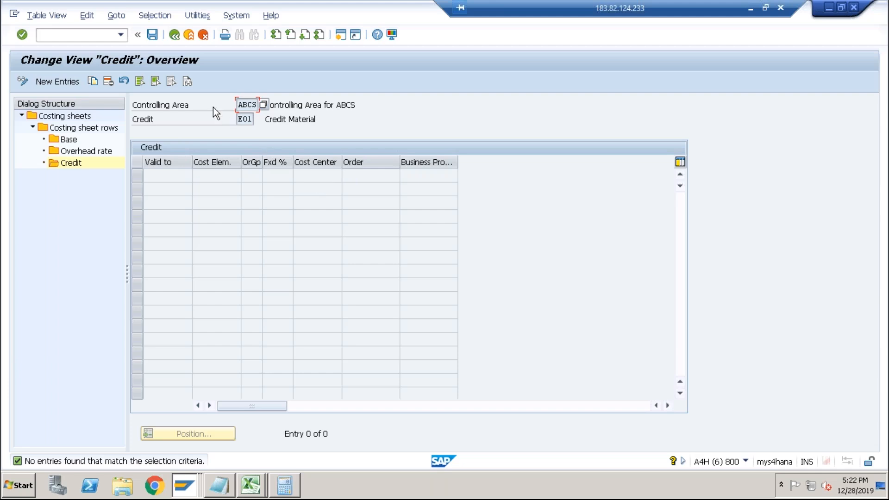
Reopen the credit for the Material OH row and add a new credit entry valid to 31.12.9999.
left_click(175, 38)
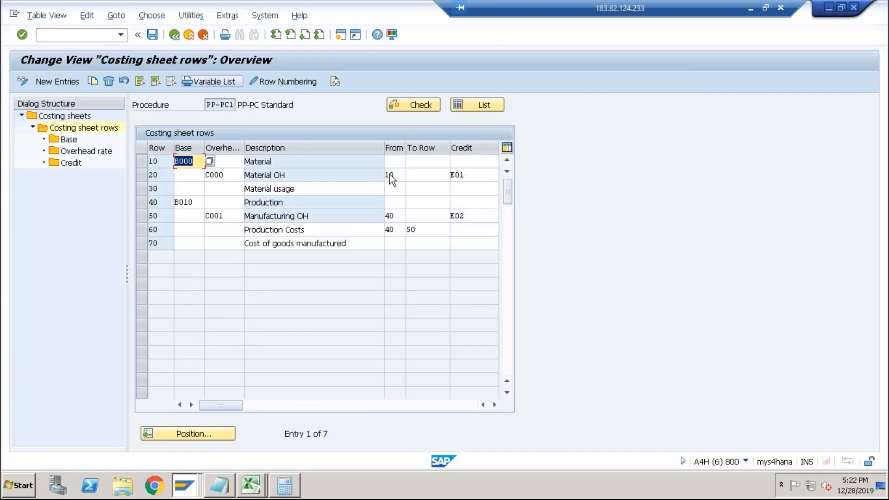
left_click(139, 175)
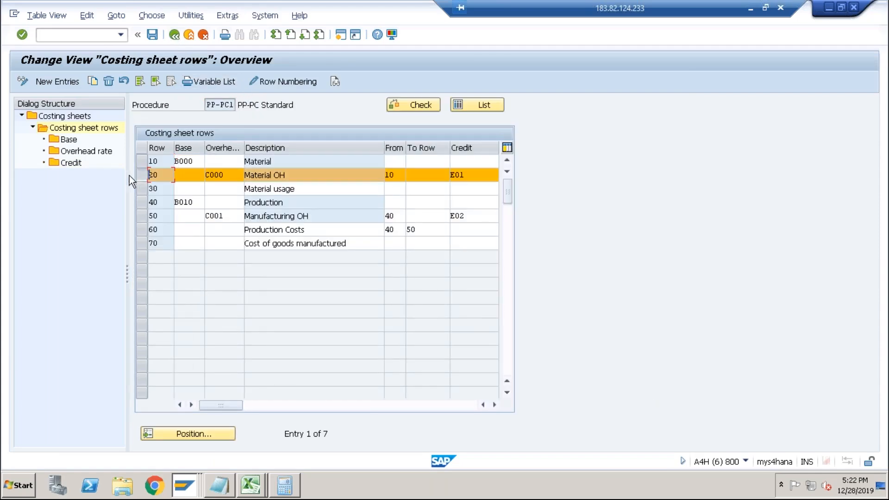
double_click(73, 164)
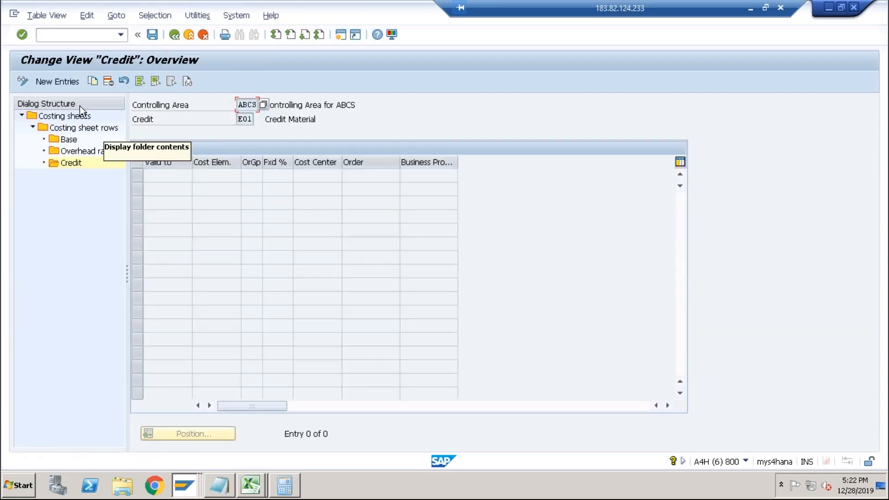
left_click(62, 82)
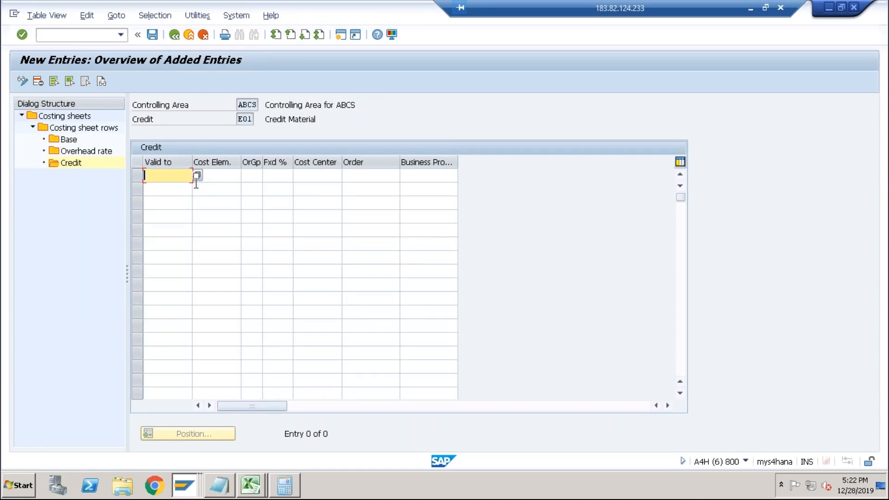
type("31129999")
key("Tab")
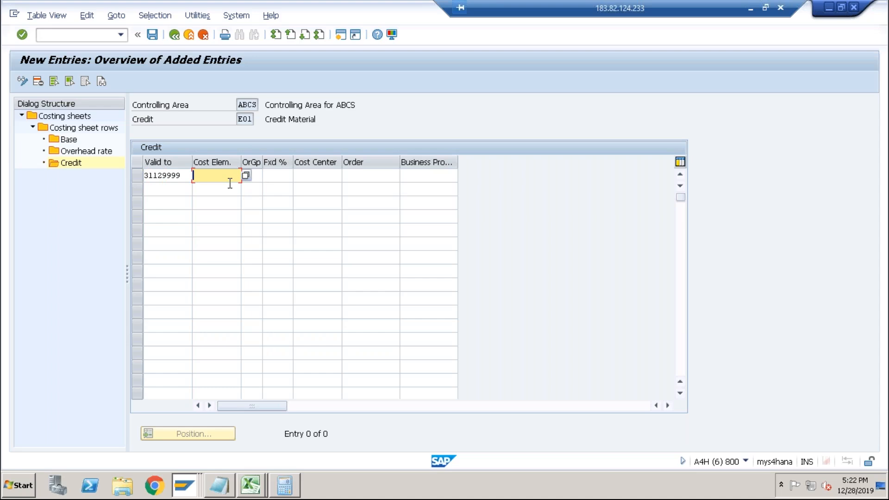
Switch to the other session and open the Edit G/L Account Centrally transaction.
key("alt+Tab")
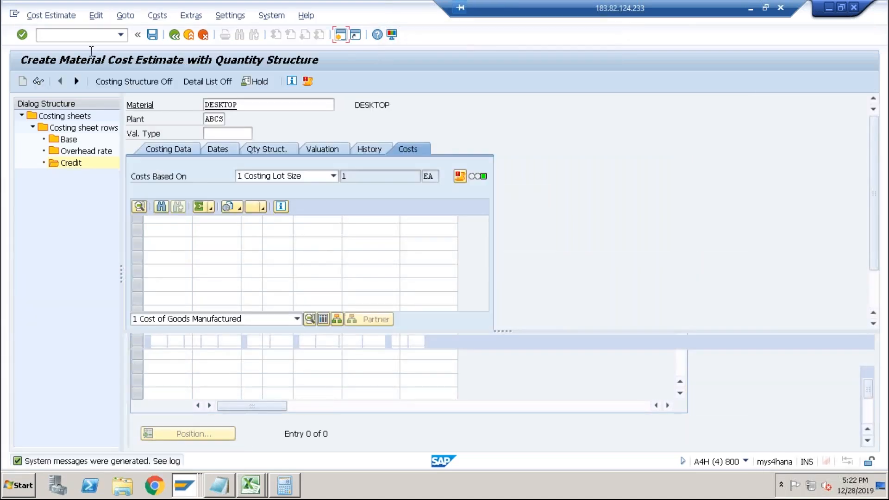
key("alt+Tab")
key("alt+Tab")
key("alt+Tab")
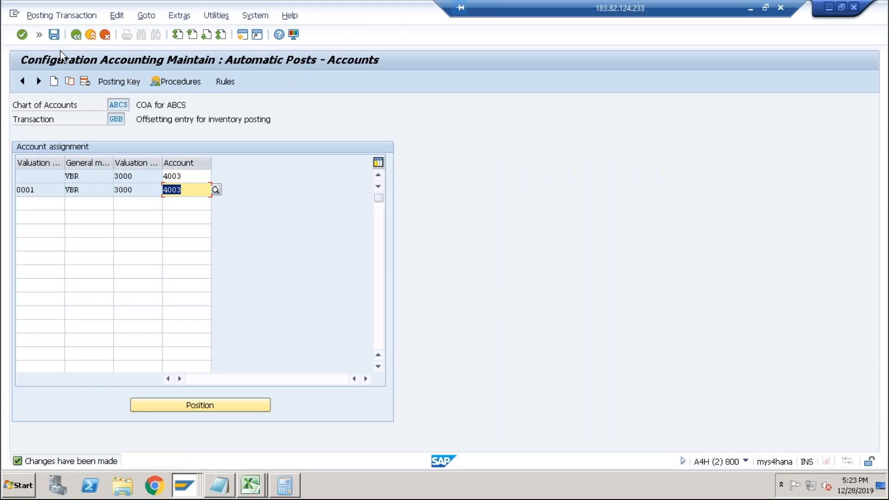
left_click(39, 35)
type("/n")
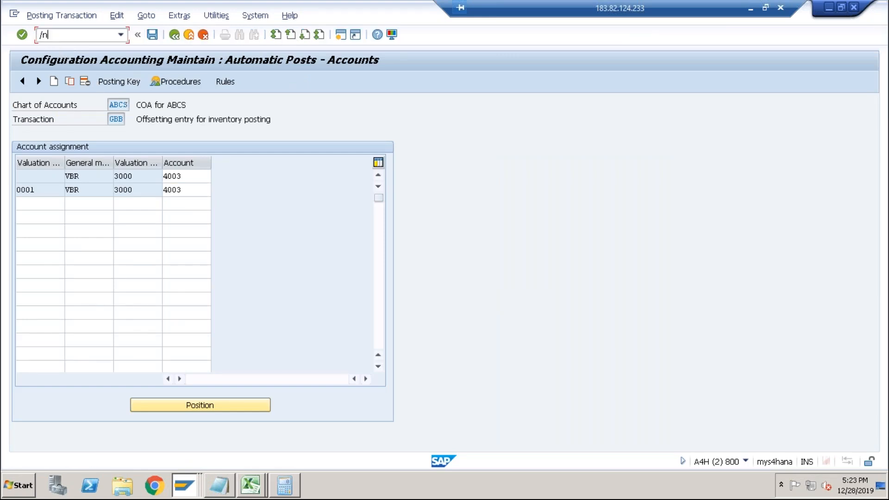
type("00")
key("Return")
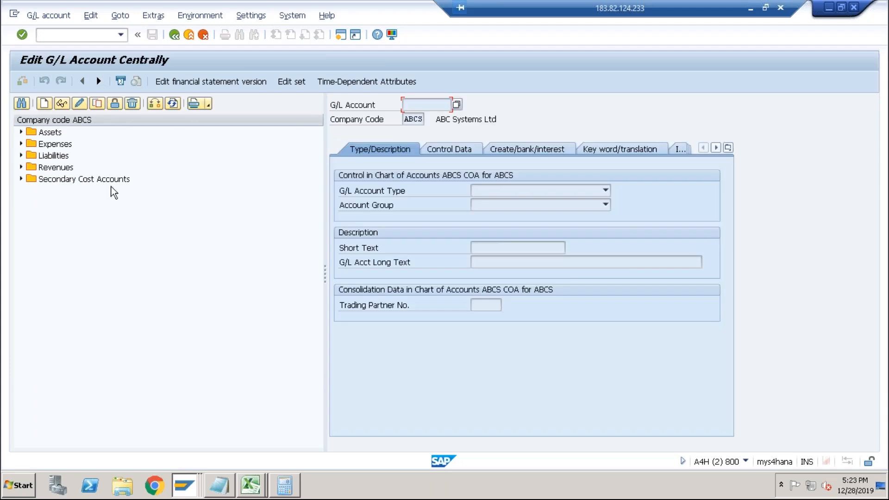
Copy expense account 4003 RM Consumption to create a new G/L account 4004.
left_click(20, 144)
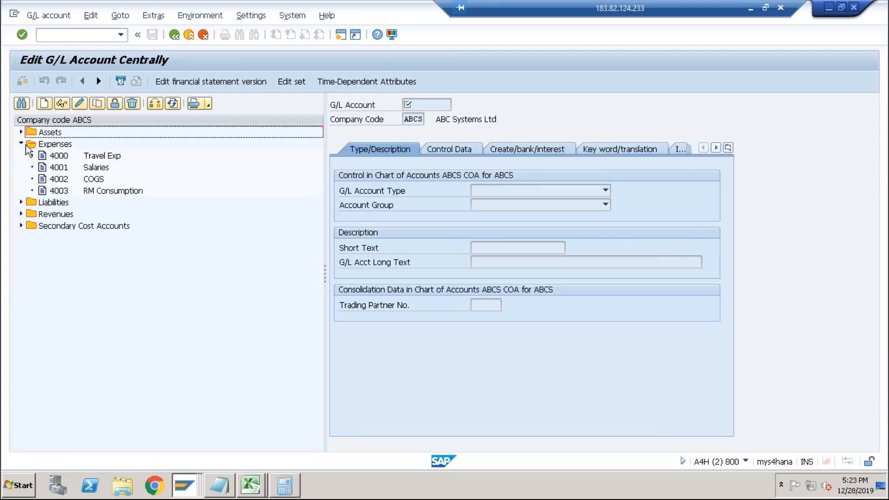
left_click(63, 191)
left_click(97, 103)
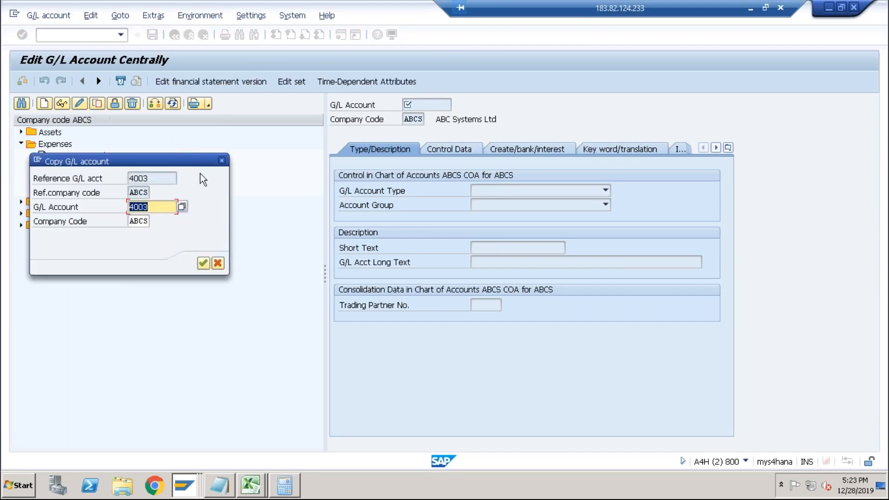
type("4004")
key("Return")
Set the new account's short text to RM OH and clear its long text.
left_click(533, 248)
left_click_drag(533, 248, 451, 246)
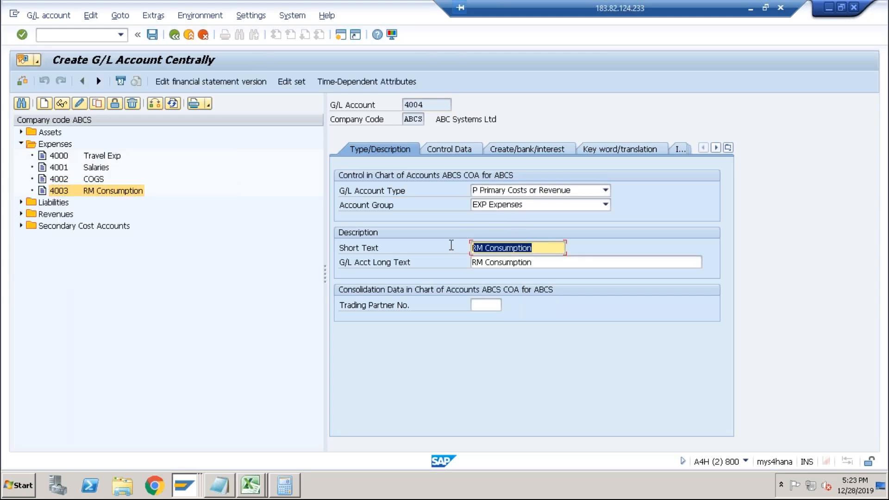
type("R")
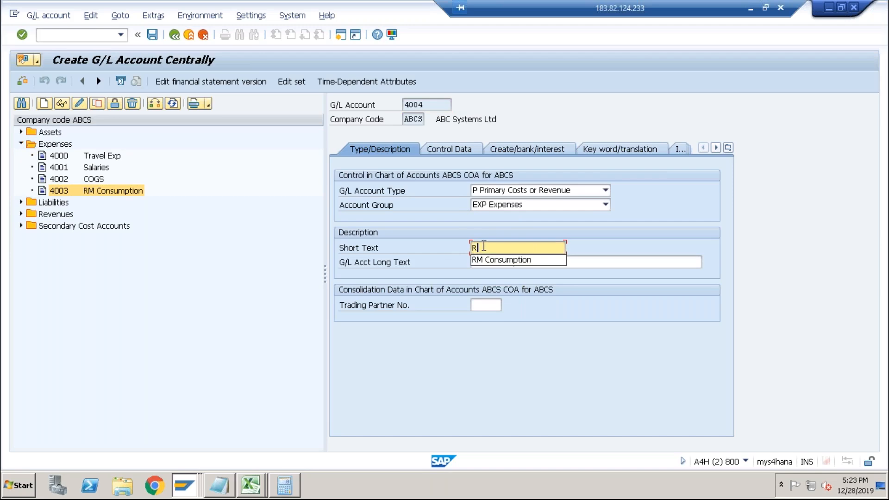
key("BackSpace")
type("Ov")
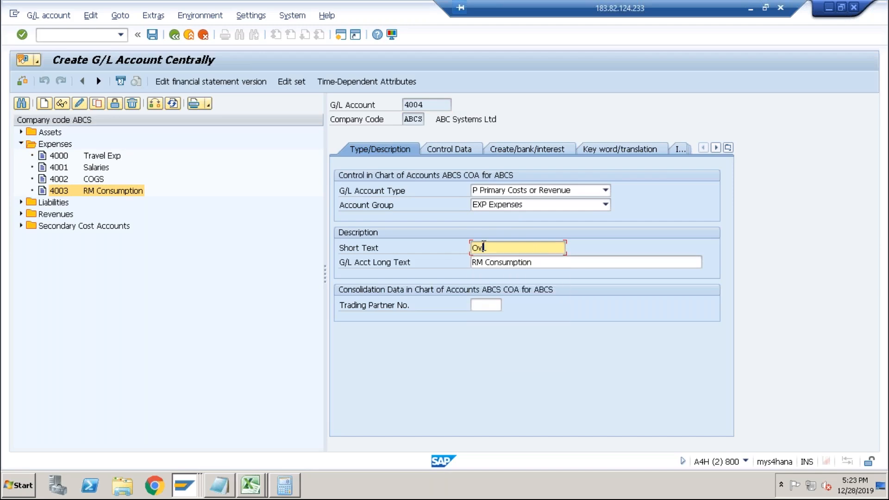
key("BackSpace")
type("RM ")
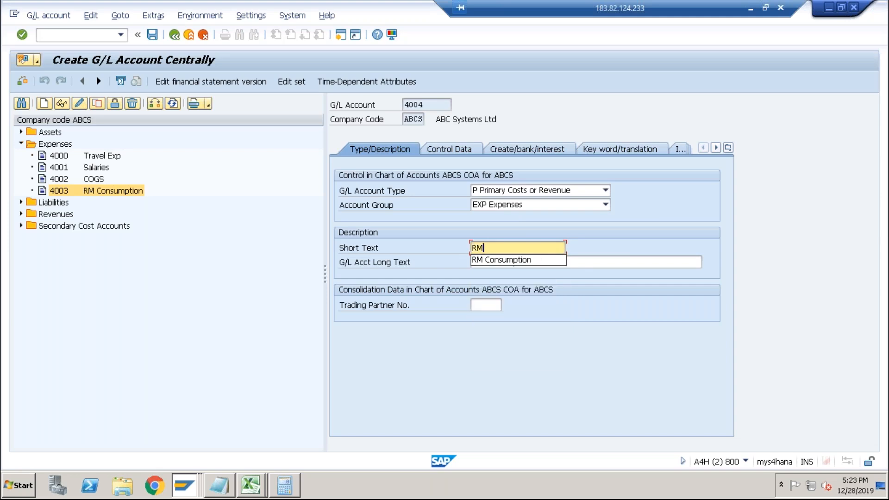
type("OH")
key("Tab")
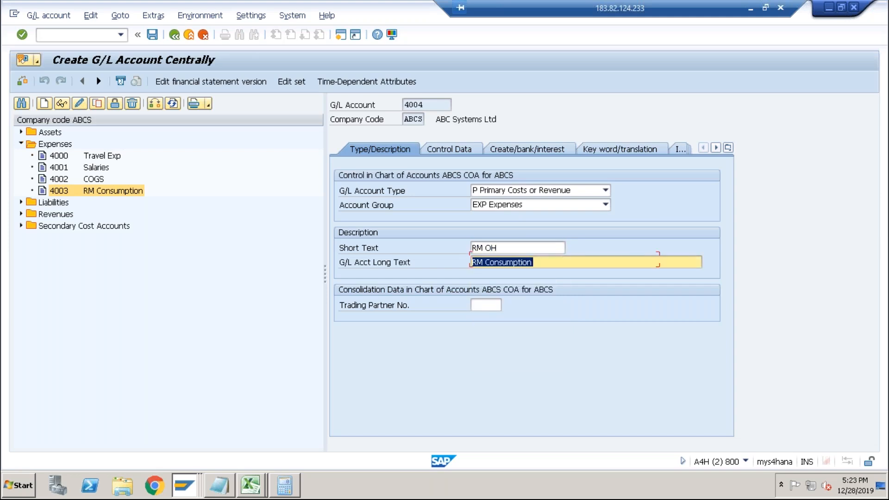
key("BackSpace")
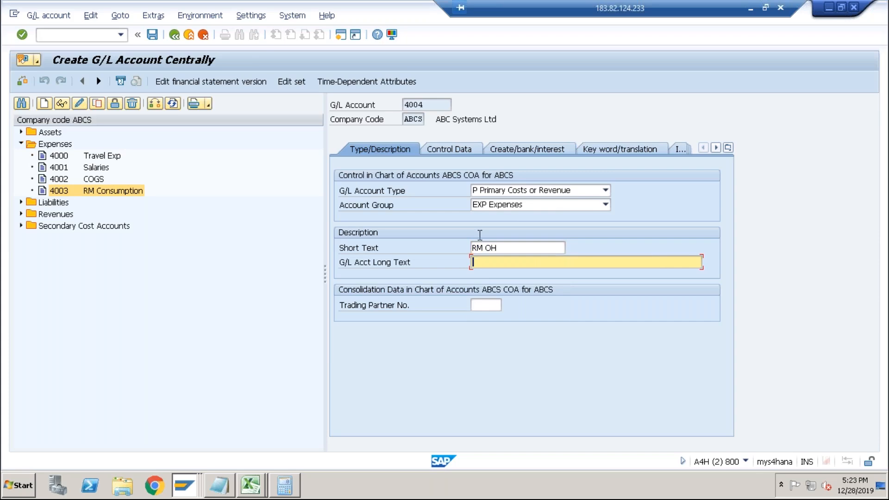
Set the field status group of account 4004 to G004 and save the account.
left_click(460, 151)
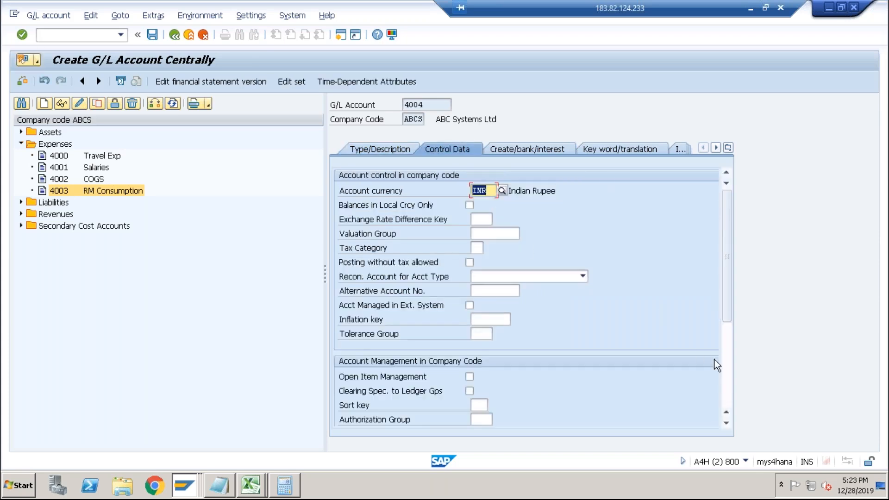
scroll(716, 365, "down", 3)
left_click(530, 149)
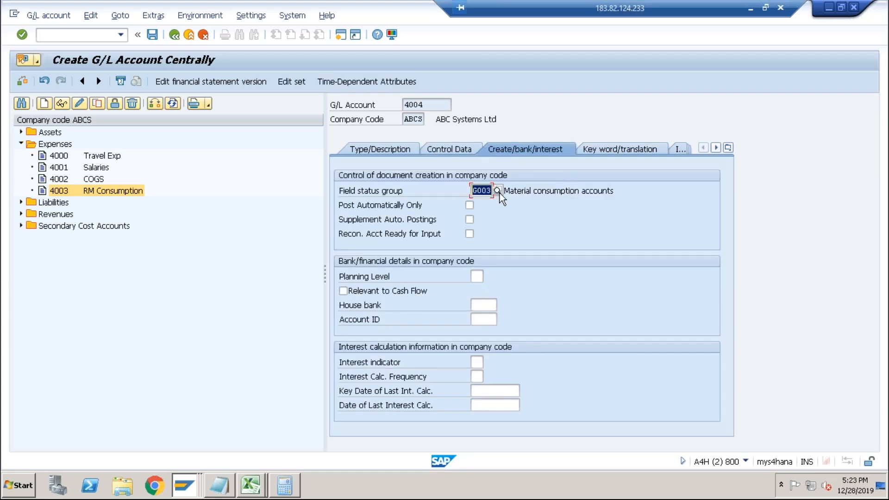
left_click(497, 196)
type("4")
key("Return")
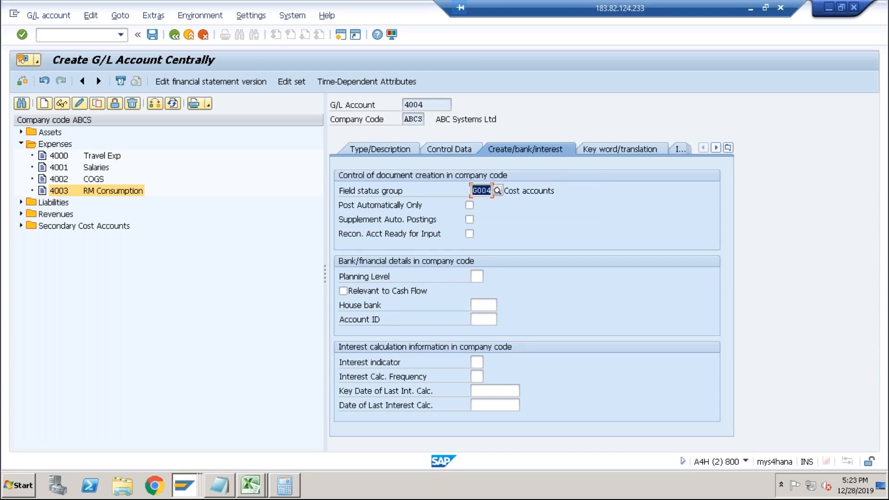
left_click(153, 35)
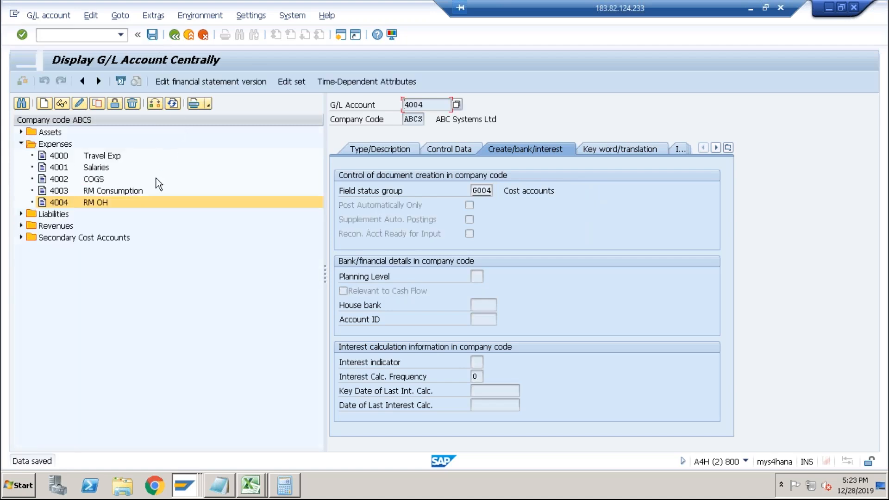
Copy account 4004 RM OH to create a new G/L account 4005.
left_click(98, 103)
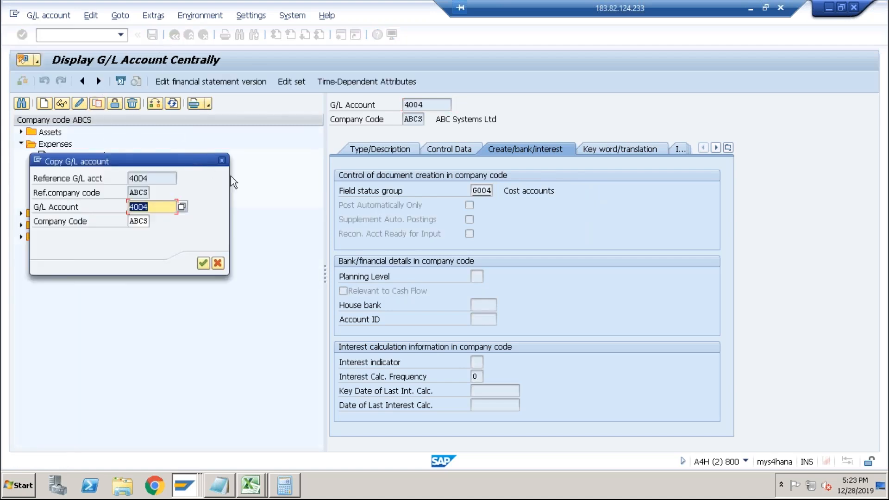
type("4005")
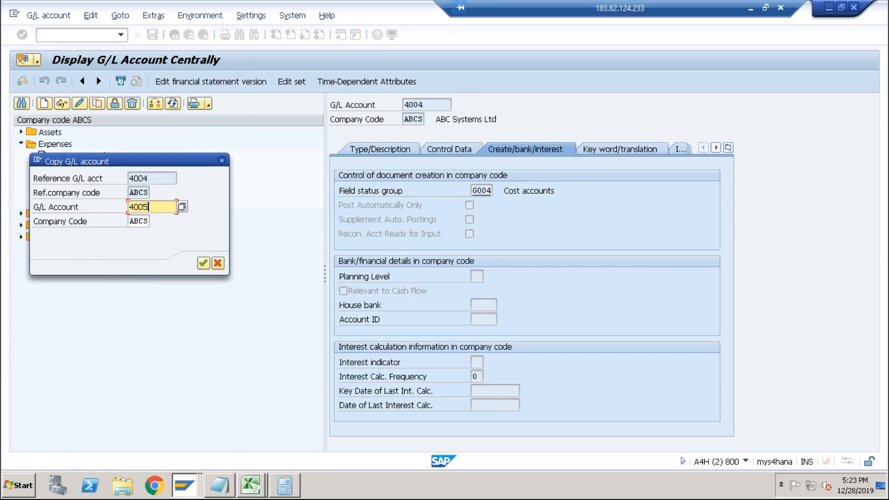
key("Return")
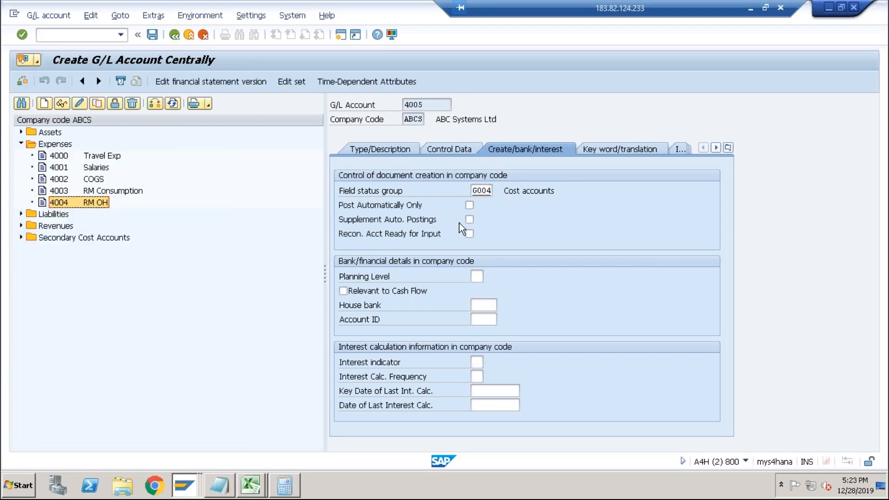
Set account 4005's short text to Prod OH, clear its long text and save it.
left_click(406, 151)
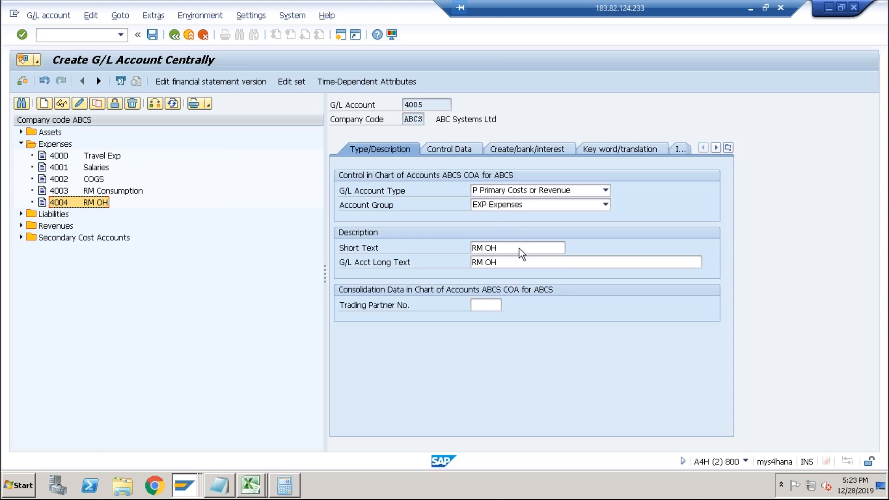
left_click(484, 249)
key("shift+Home")
type("Prod")
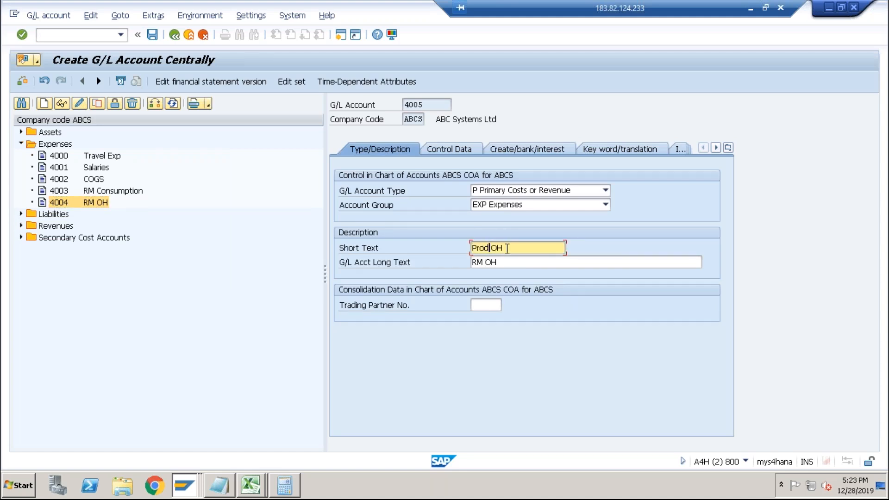
key("Tab")
key("Delete")
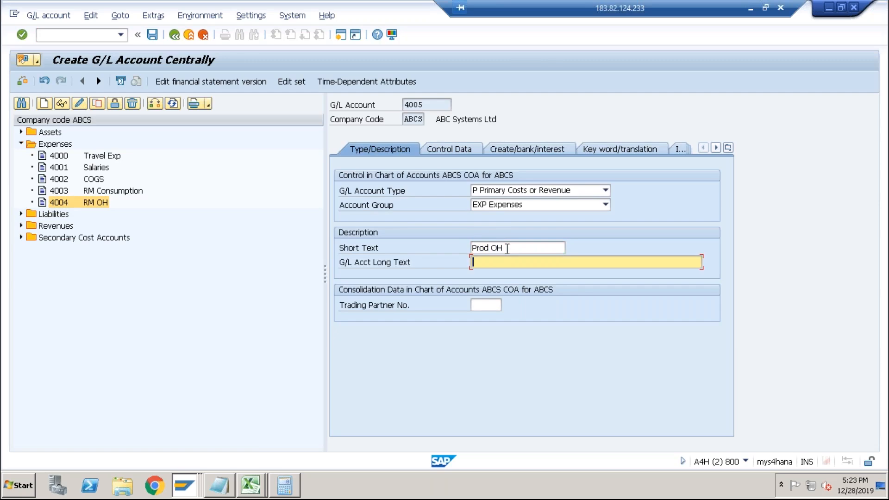
left_click(152, 36)
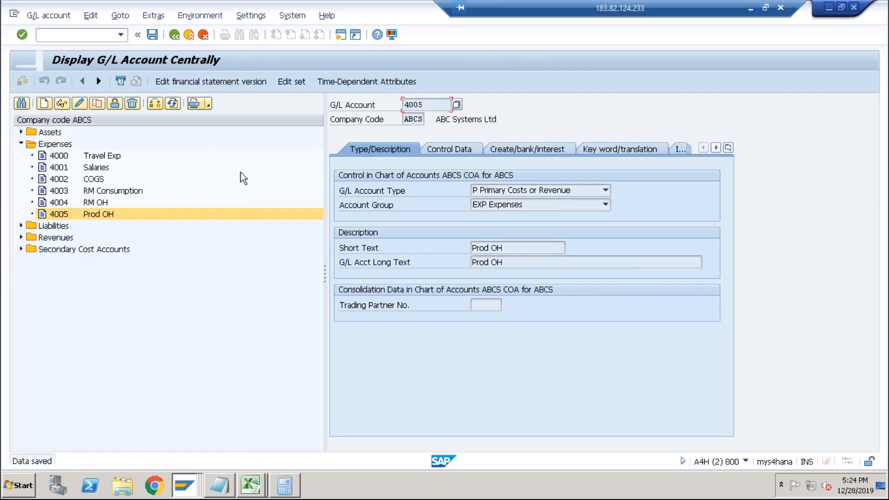
Return to the new credit entry and enter cost element 4004.
key("alt+Tab")
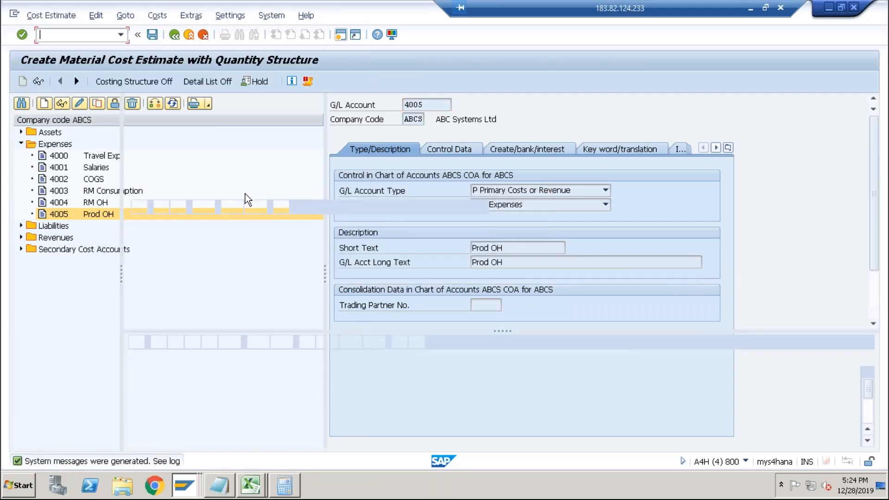
key("alt+Tab")
key("alt+Tab")
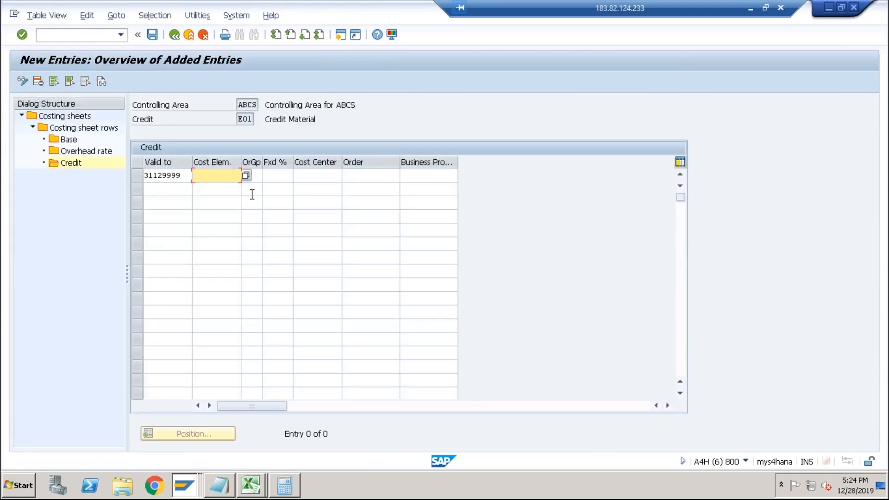
type("4004")
key("Tab")
key("Tab")
key("Tab")
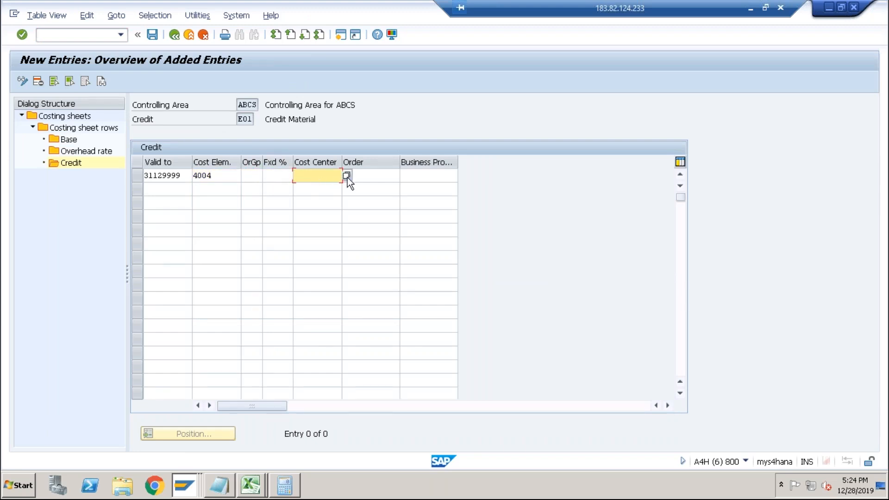
Pick cost center ABCSCOMDES from the search list for the credit entry and confirm it.
left_click(346, 175)
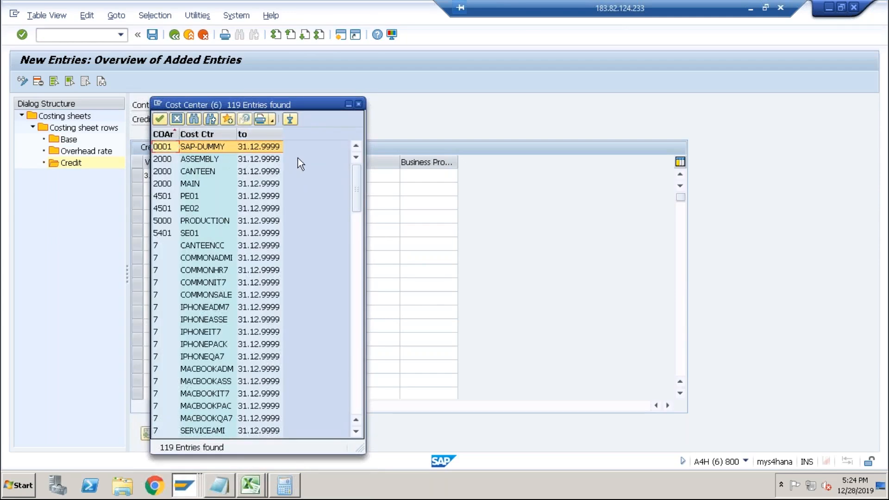
left_click(353, 240)
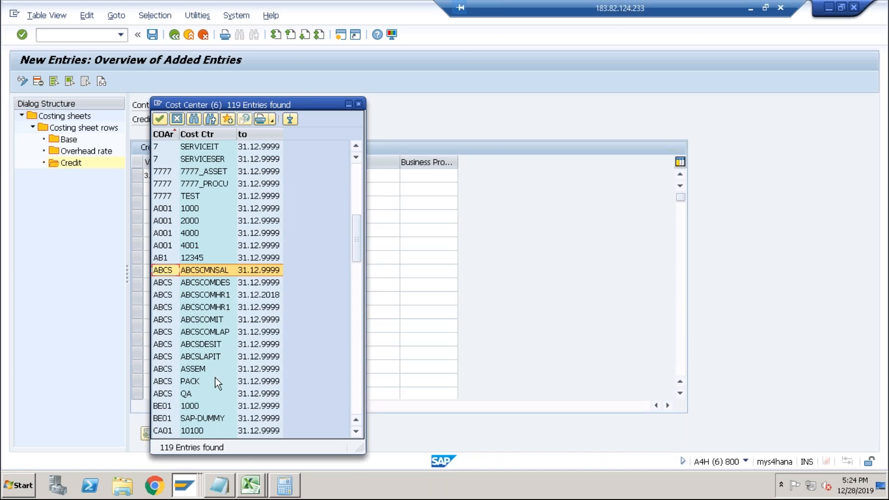
left_click(216, 345)
double_click(208, 281)
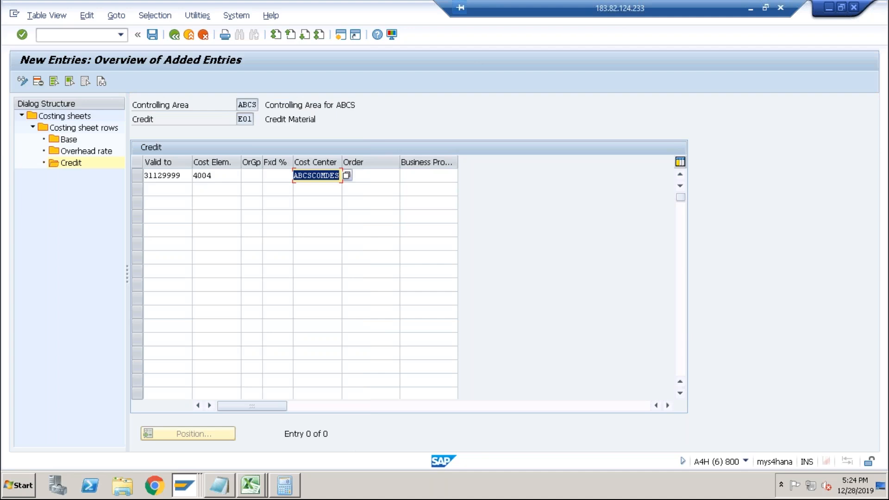
key("Return")
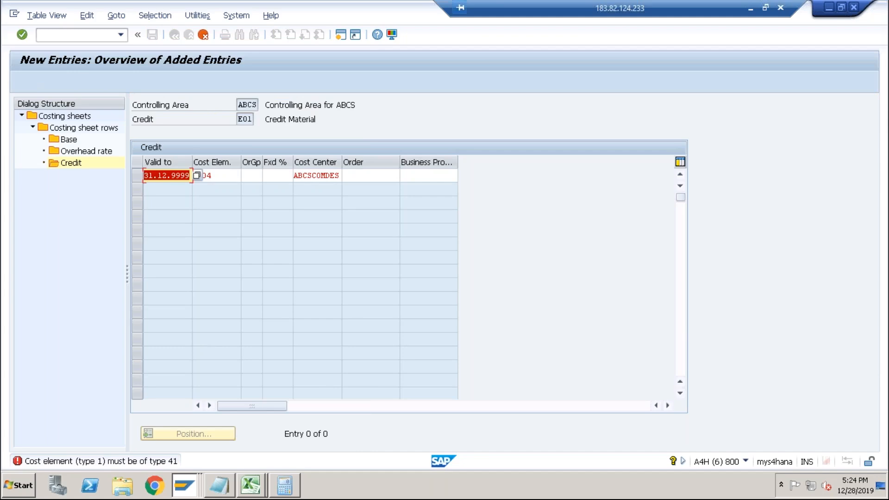
Switch to the other session and open central G/L account maintenance.
left_click(220, 174)
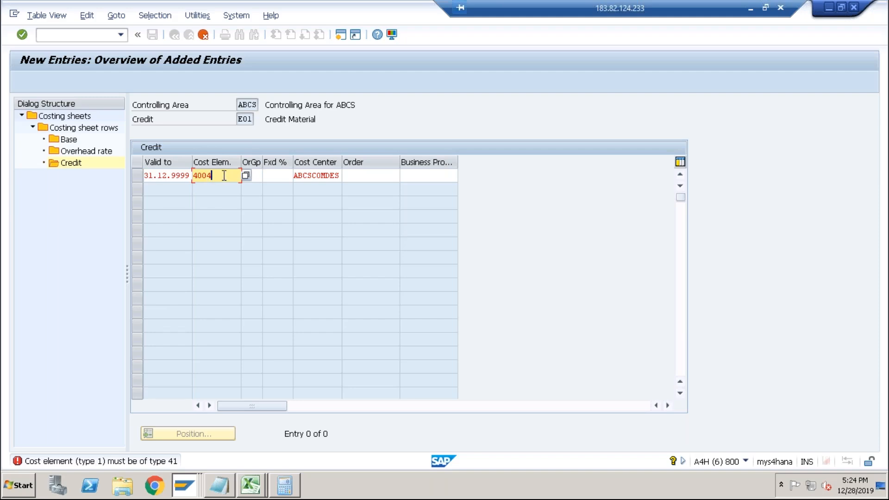
key("alt+Tab")
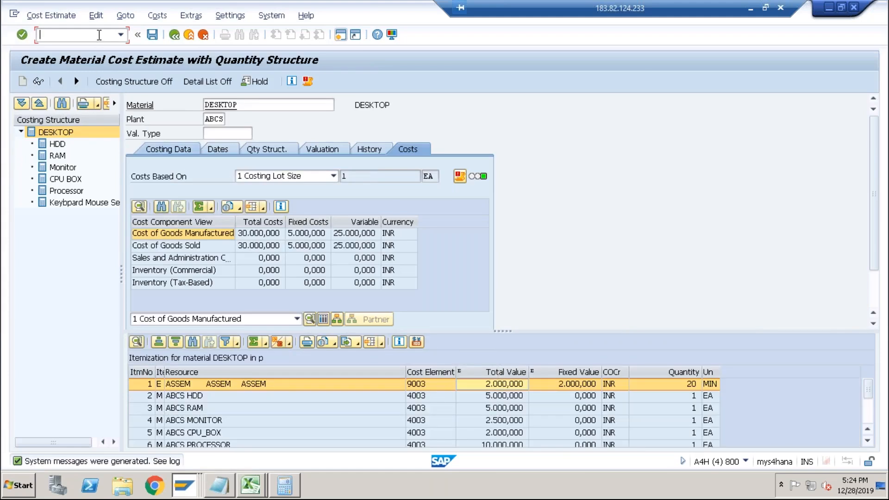
type("/nfs00")
key("Return")
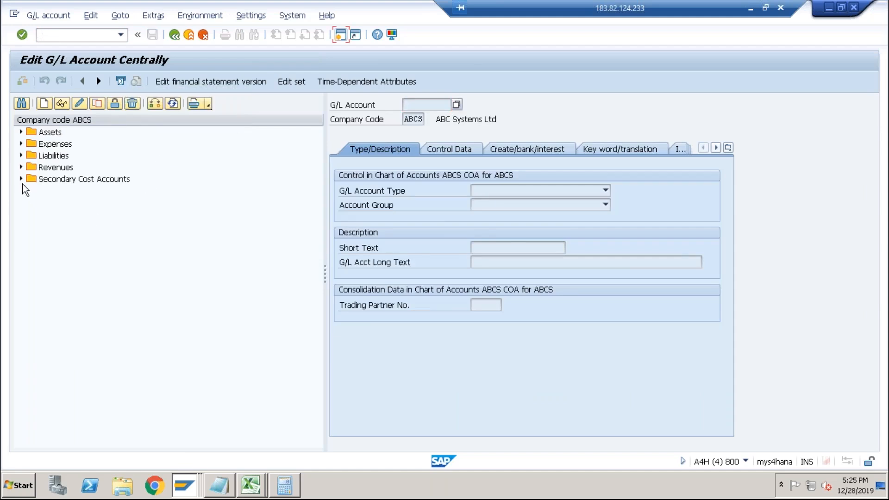
Start creating a new G/L account 9004 from the Secondary Cost Accounts group.
left_click(21, 178)
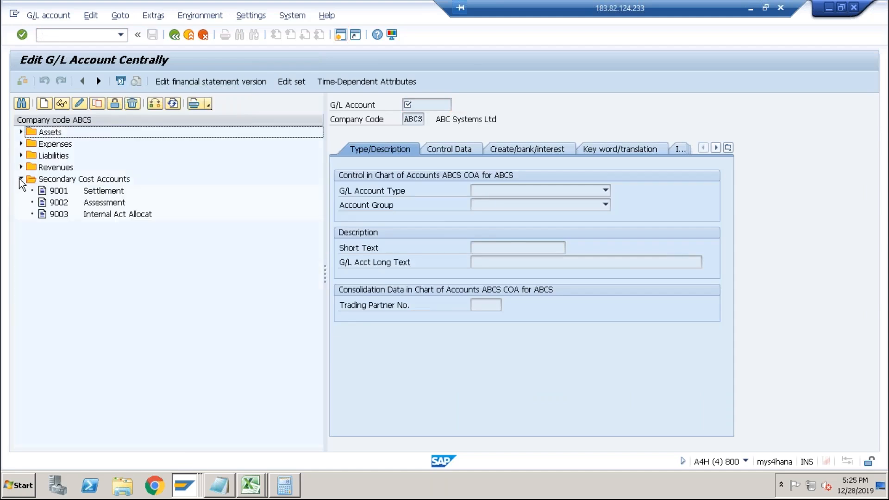
left_click(62, 216)
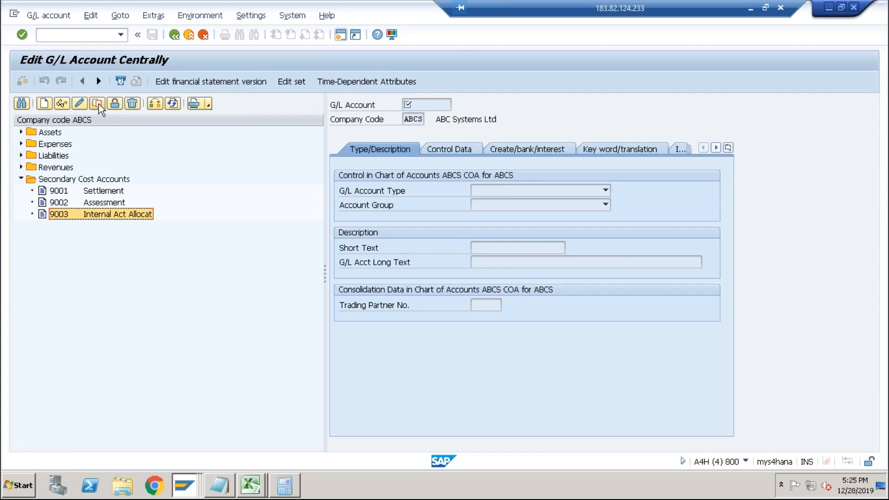
left_click(45, 104)
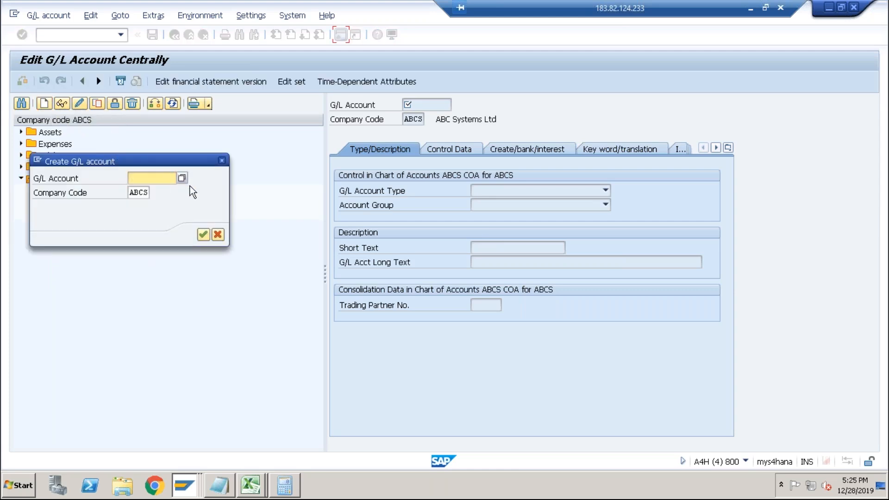
type("9004")
key("Return")
Set account 9004's type to Secondary Costs and its account group to SEC Secondary Cost Accounts.
left_click(497, 190)
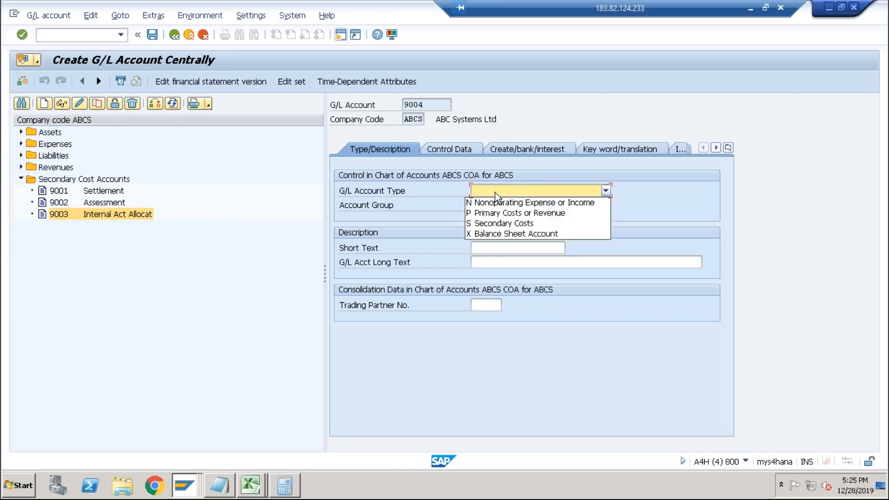
left_click(504, 223)
left_click(504, 209)
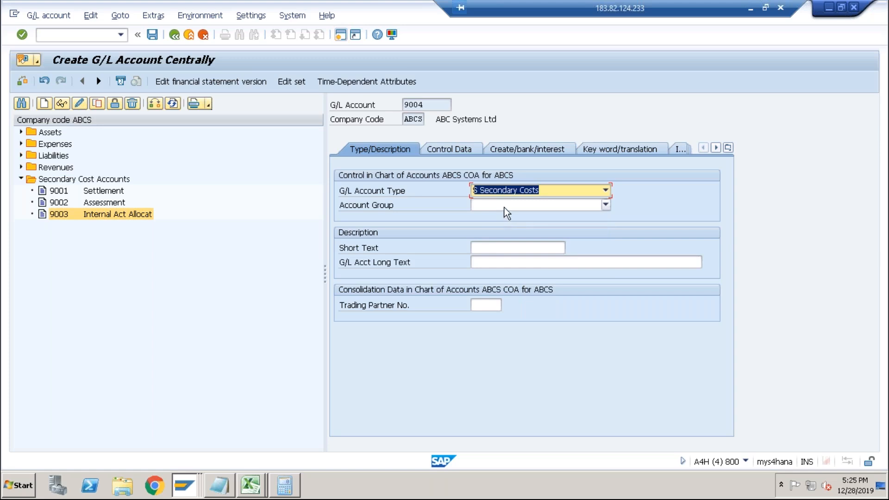
left_click(512, 258)
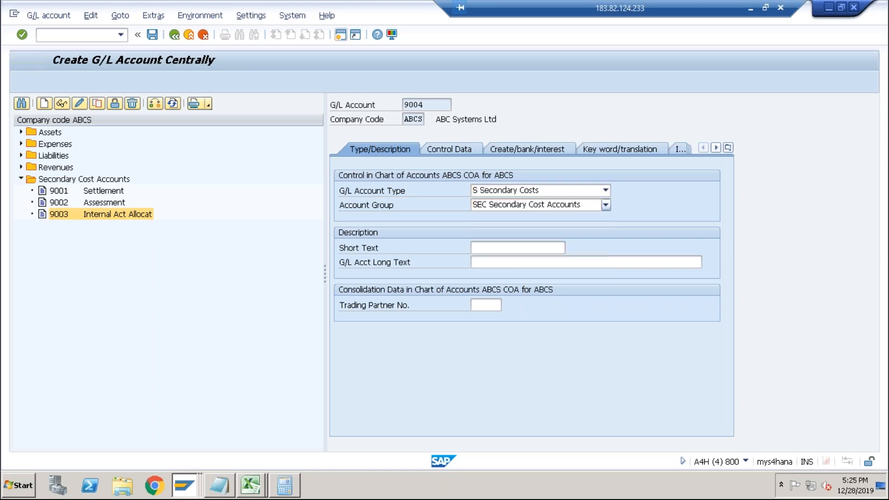
Set account 9004's short text to RM OH.
left_click(489, 248)
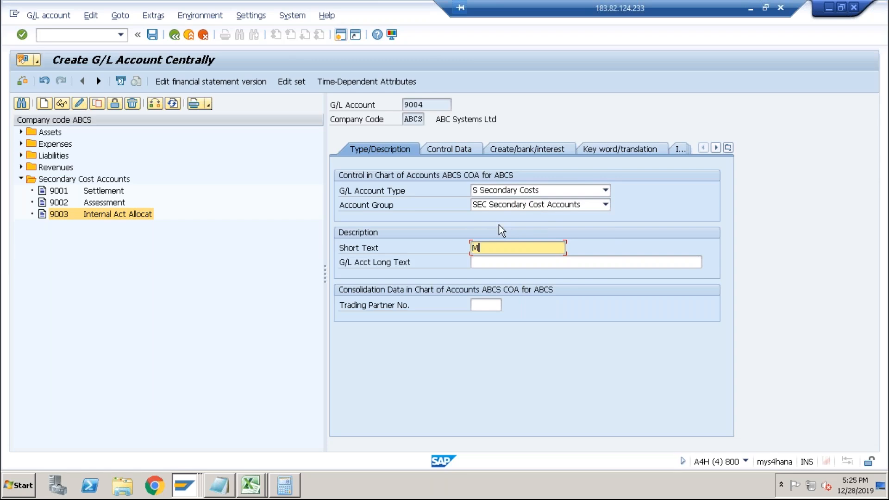
key("BackSpace")
key("Down")
key("Down")
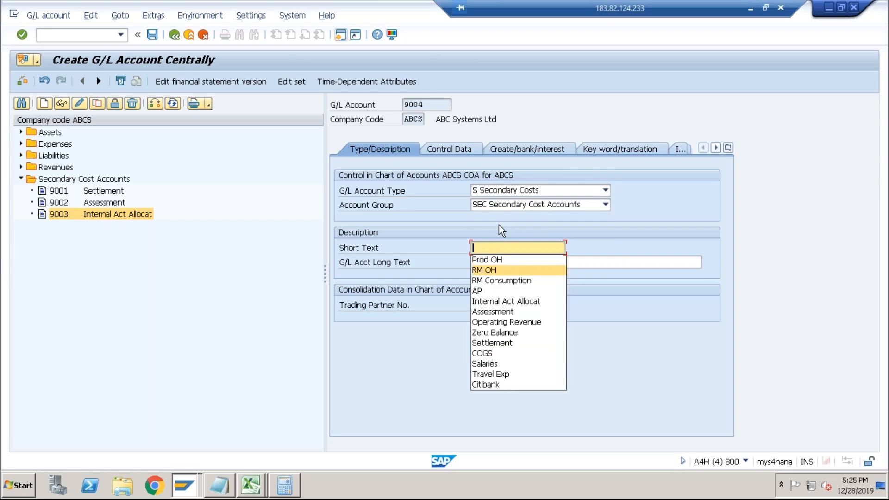
key("Return")
Set the cost element category of account 9004 to 41 Overhead Rates.
left_click(460, 153)
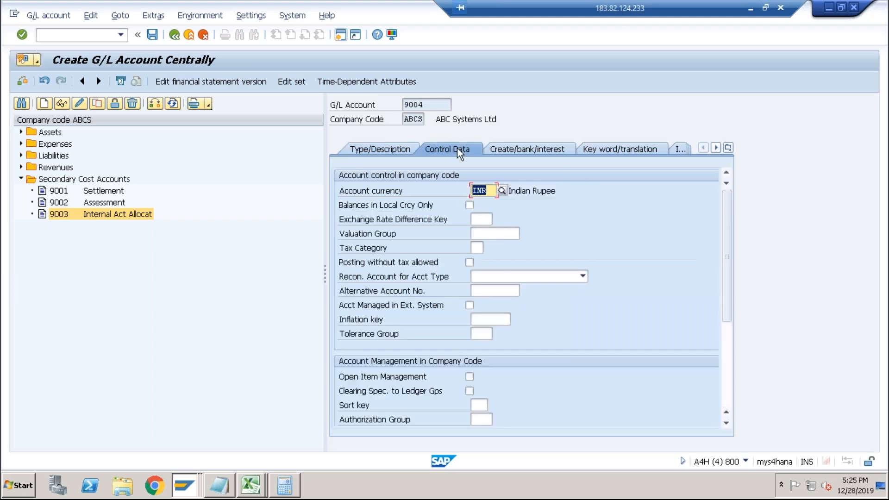
scroll(729, 336, "down", 4)
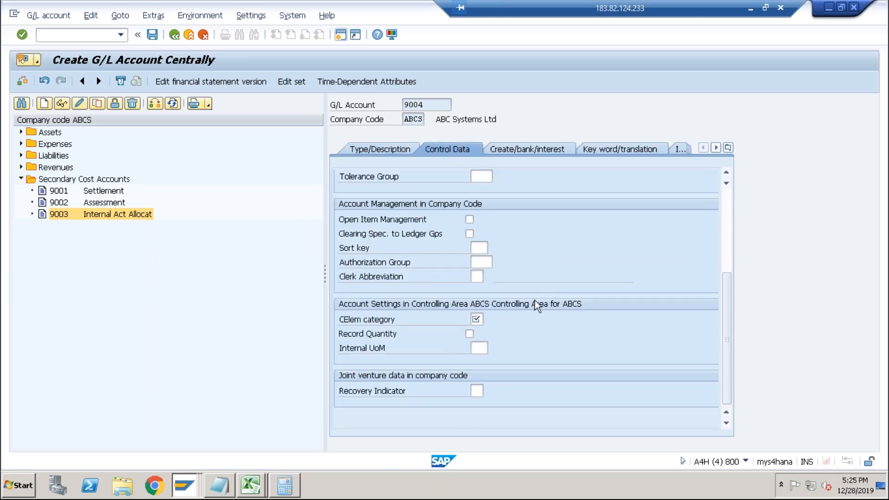
left_click(476, 319)
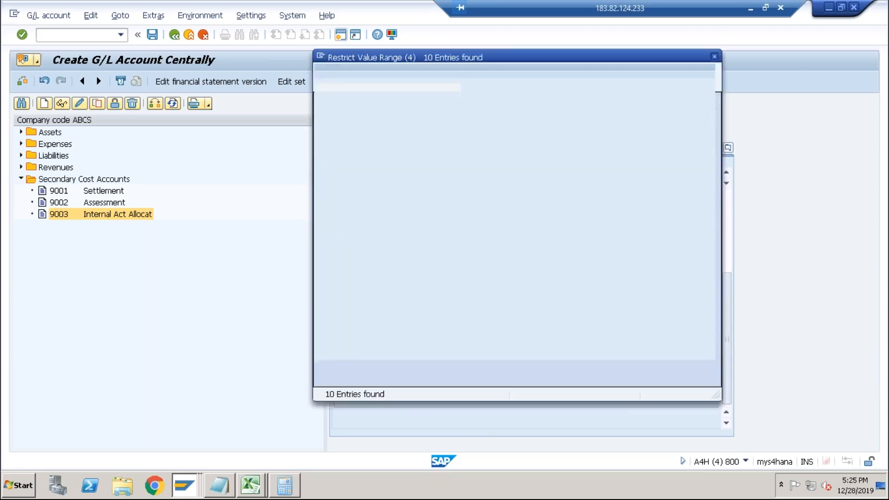
left_click(354, 155)
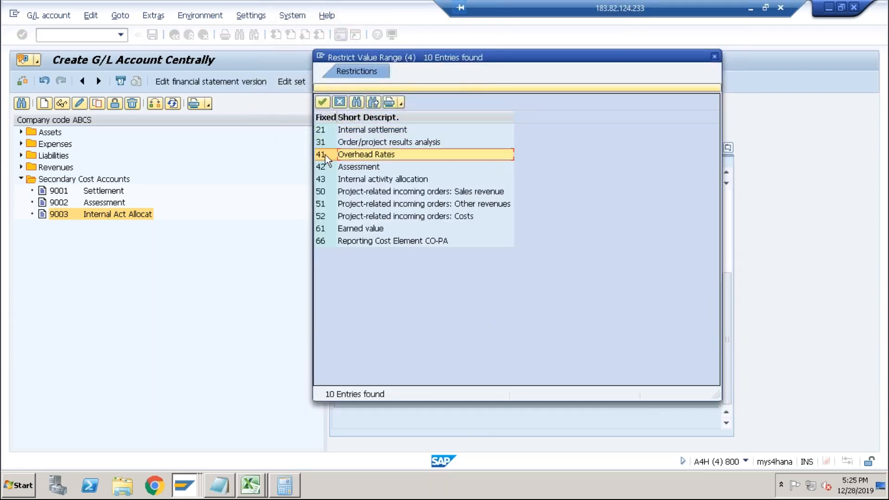
double_click(352, 155)
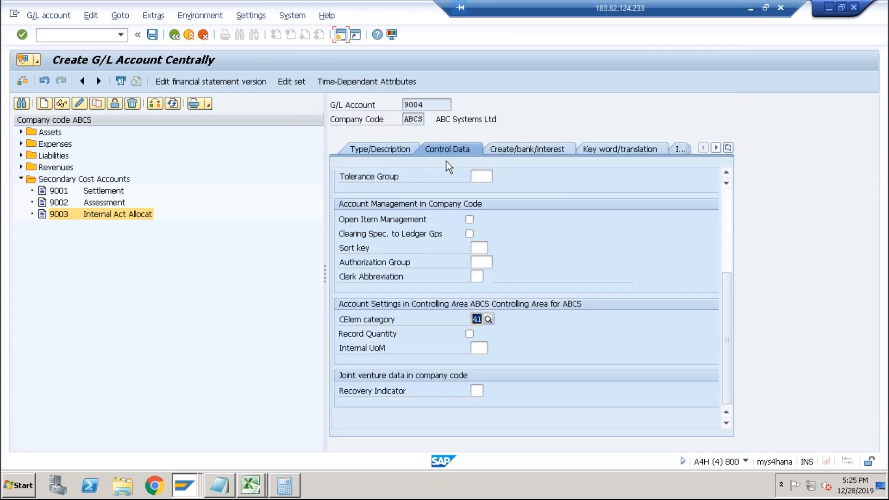
Set the field status group to G004 and save account 9004.
left_click(514, 153)
left_click(485, 190)
left_click(483, 205)
left_click(152, 34)
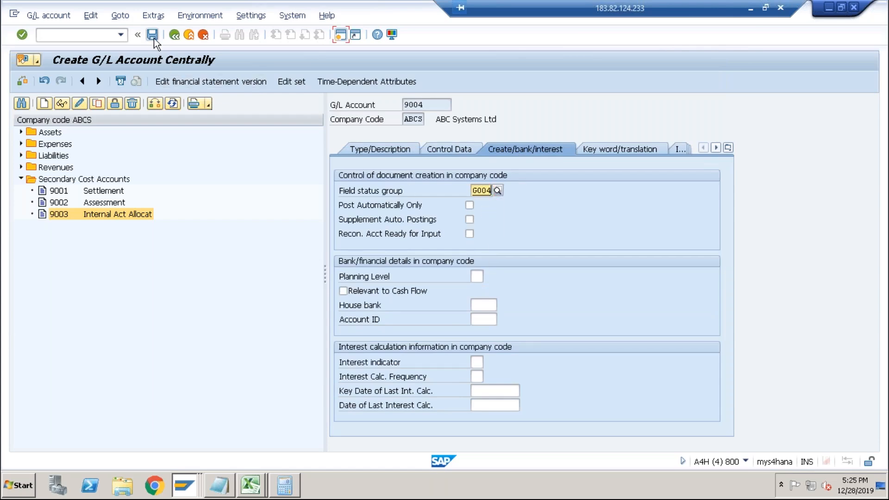
Copy account 9004 to create a new G/L account 9005.
left_click(97, 103)
left_click(161, 207)
key("BackSpace")
type("5")
key("Return")
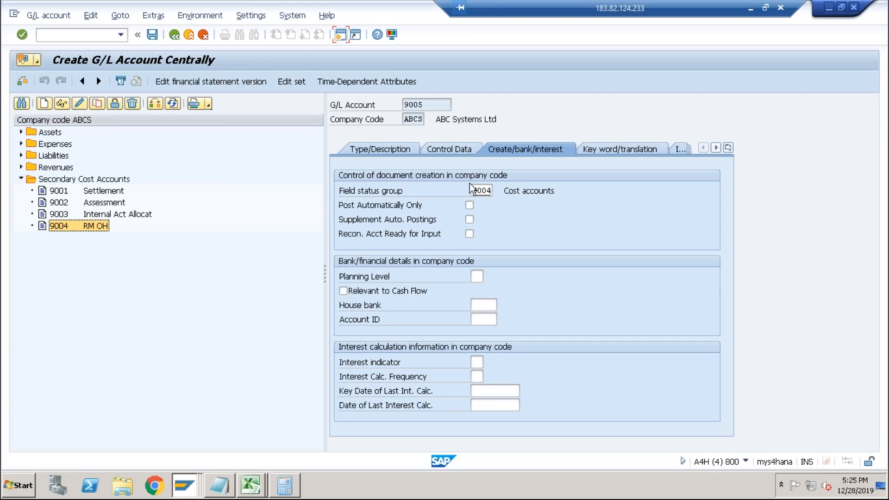
Set account 9005's short text to Prod OH, clear its long text and save it.
left_click(456, 150)
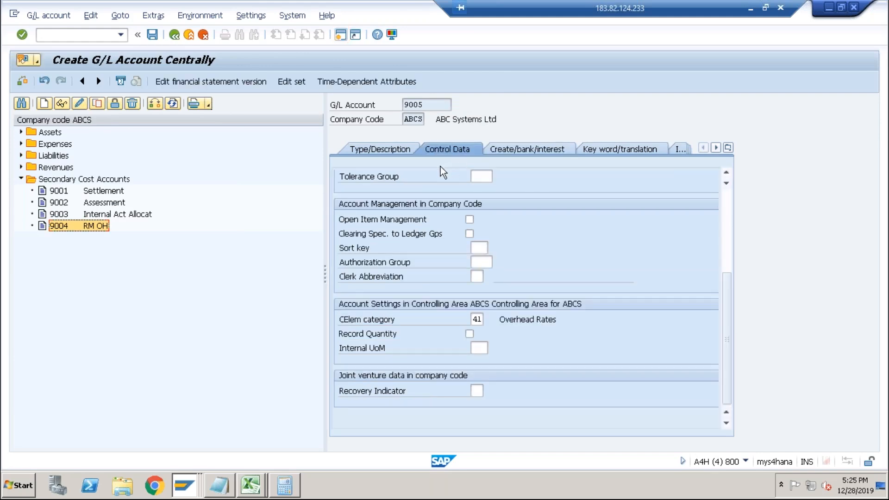
left_click(394, 150)
triple_click(499, 249)
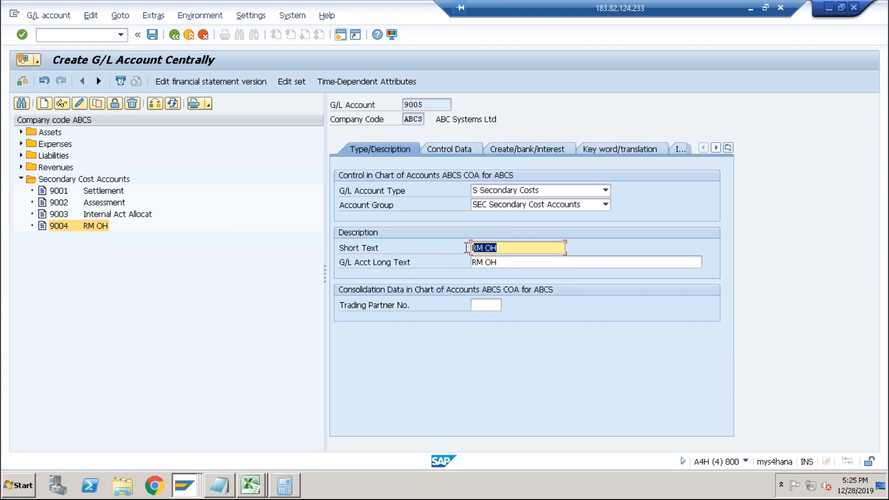
key("BackSpace")
left_click(484, 273)
key("BackSpace")
left_click(152, 35)
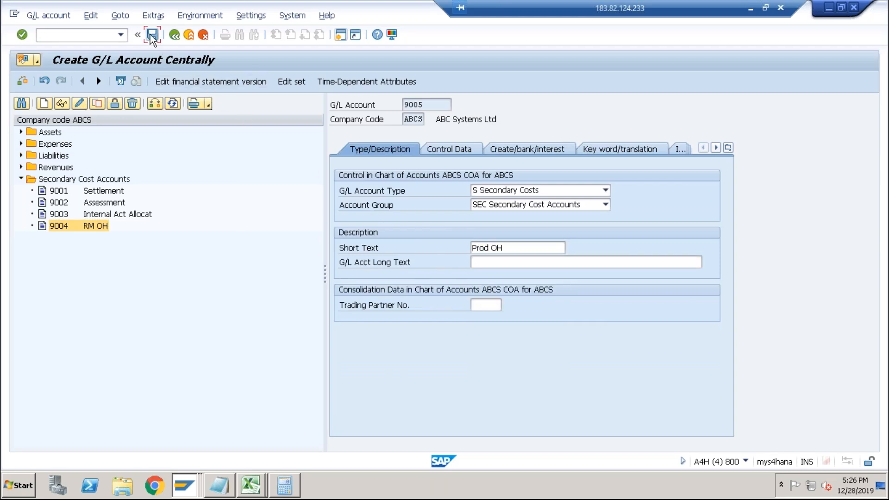
Return to the E01 credit entry, change its cost element to 9004 and save.
key("alt+Tab")
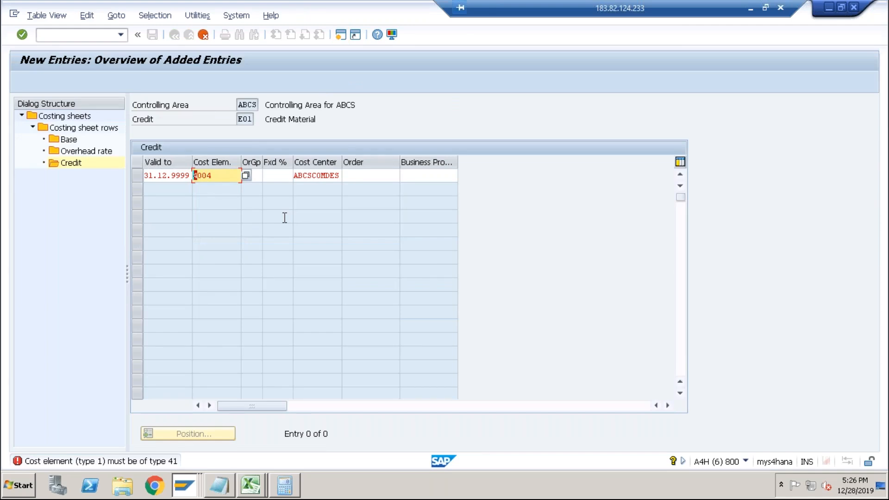
type("9")
key("Return")
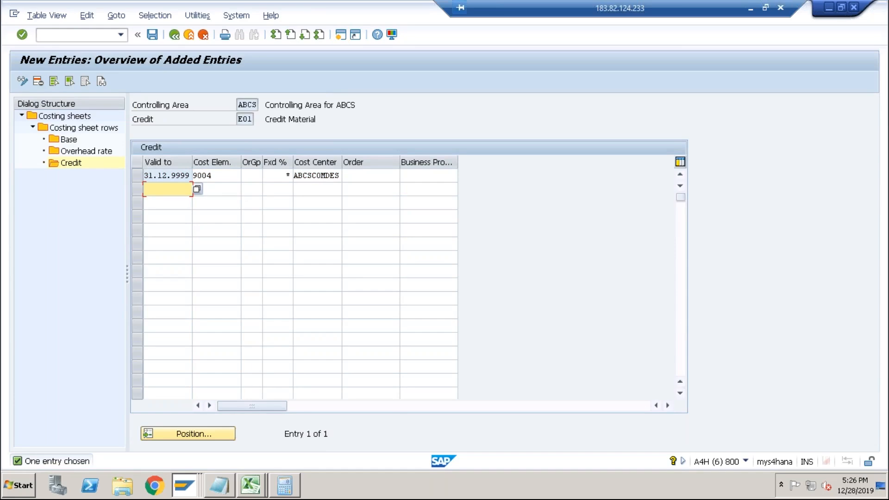
left_click(153, 35)
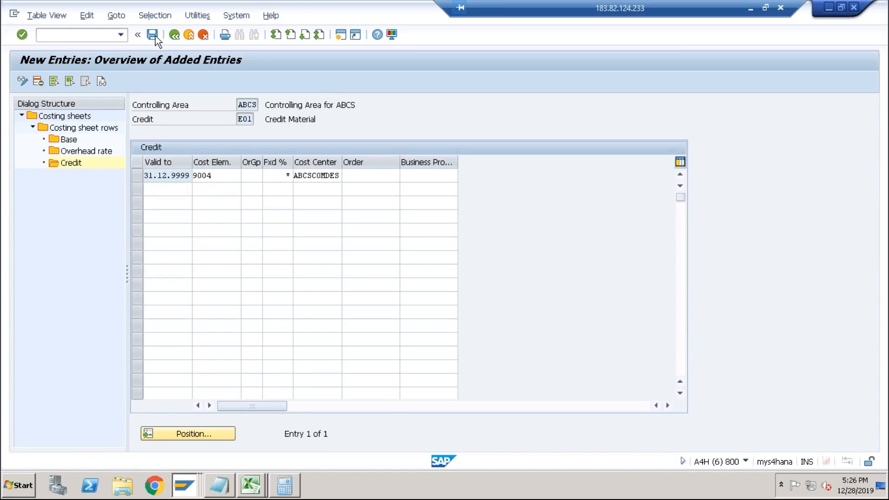
Go back to the costing sheet rows and open the credit for the Manufacturing OH row 50.
left_click(175, 38)
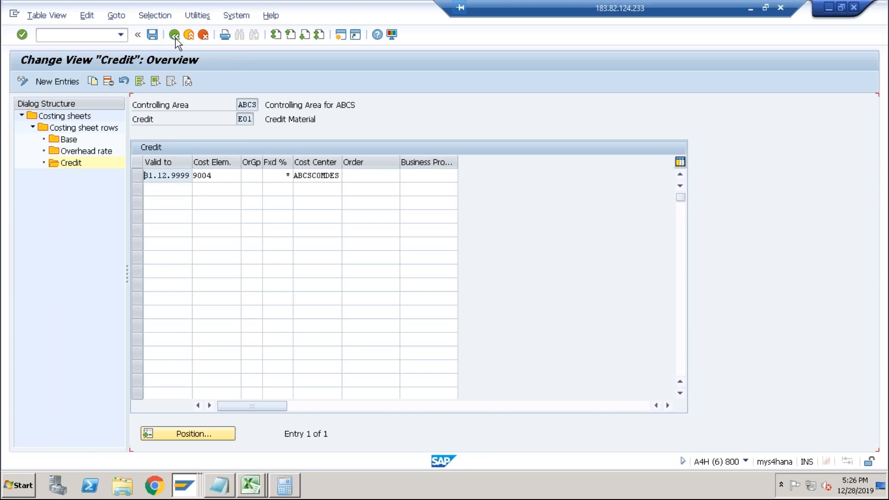
left_click(175, 36)
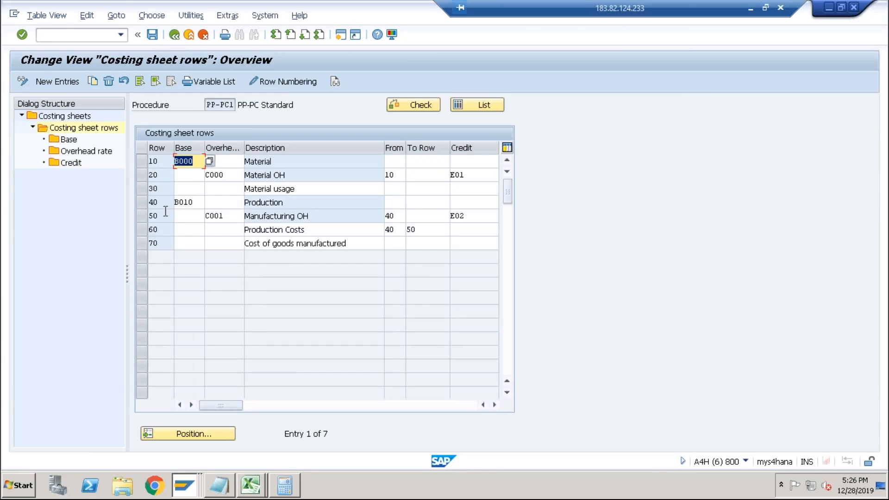
left_click(141, 216)
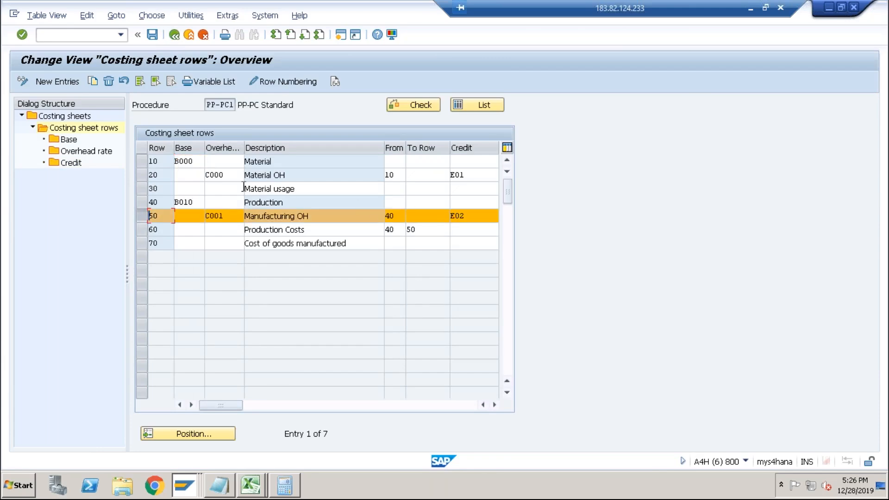
double_click(69, 163)
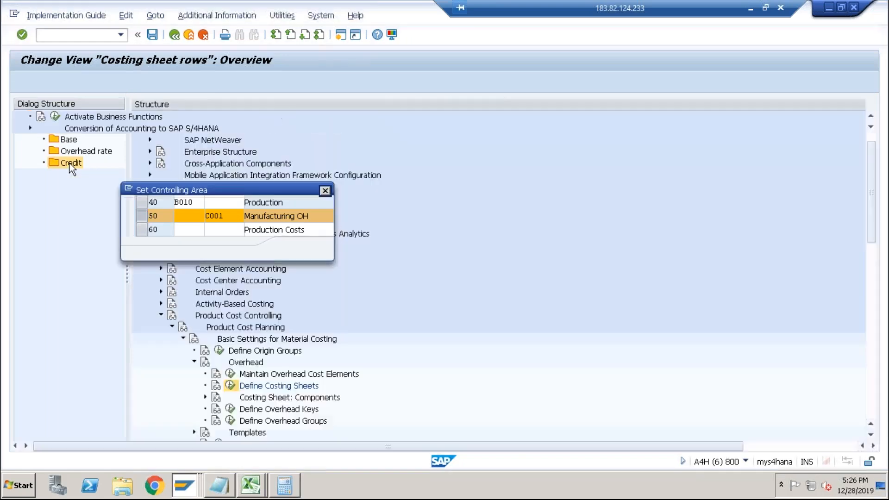
left_click(293, 249)
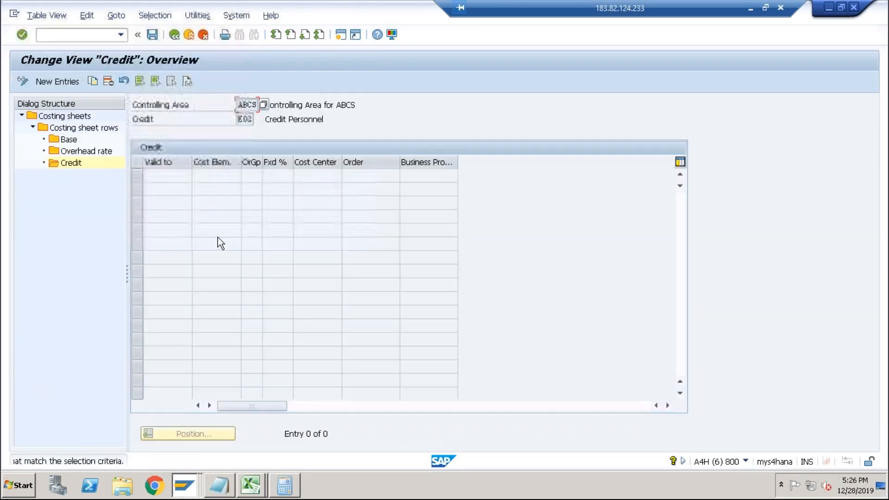
Add an E02 credit entry valid to 31.12.9999 with cost element 9005 and cost center ABCSCOMDES.
left_click(57, 82)
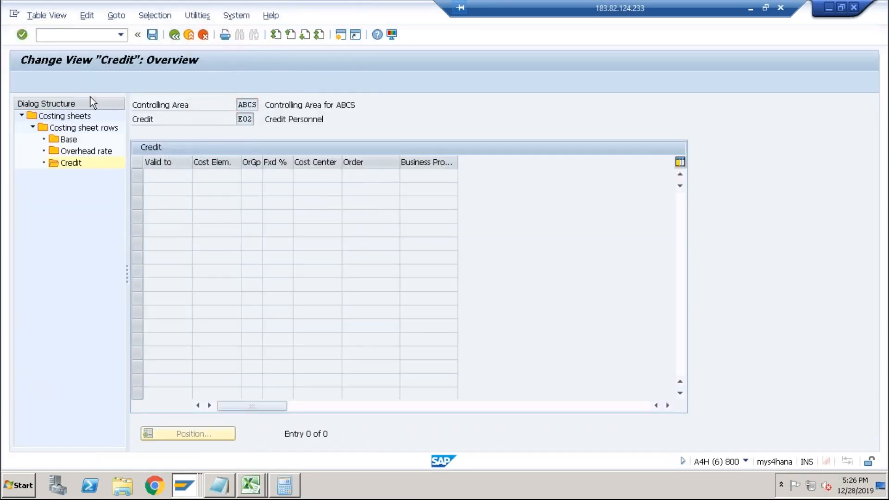
type("3")
left_click(168, 187)
key("Tab")
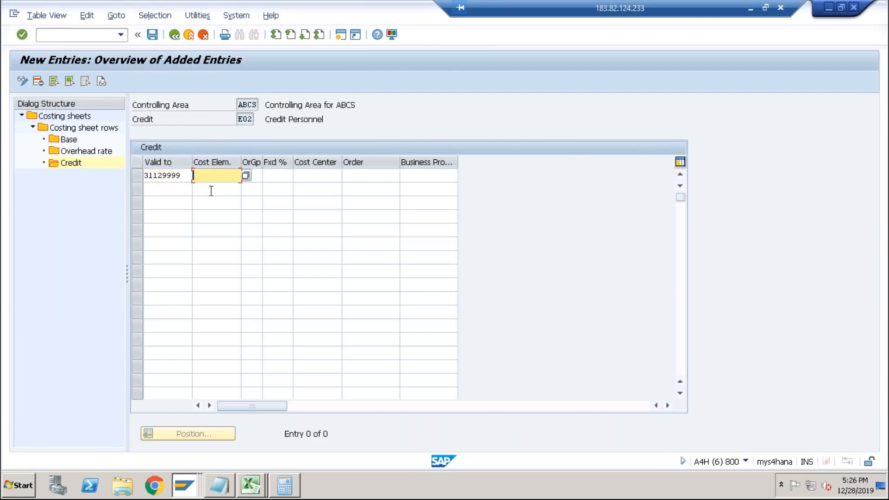
type("9005")
key("Tab")
key("Tab")
key("Tab")
type("A")
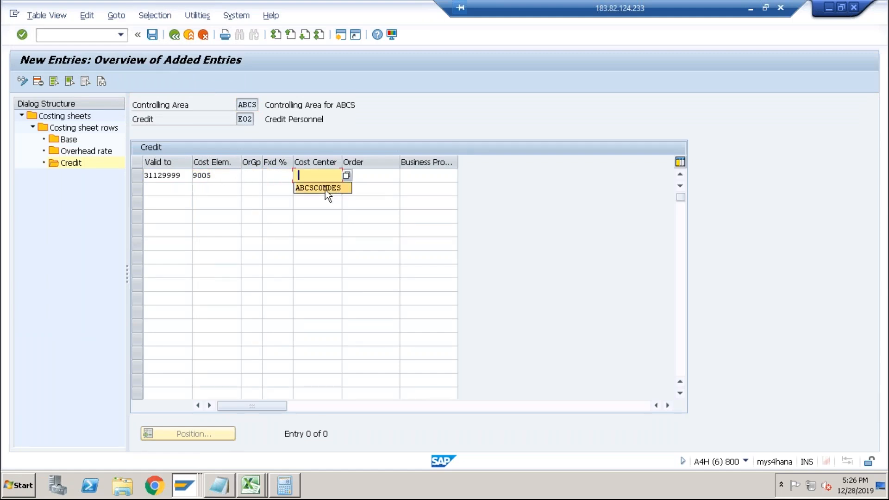
left_click(325, 190)
key("Return")
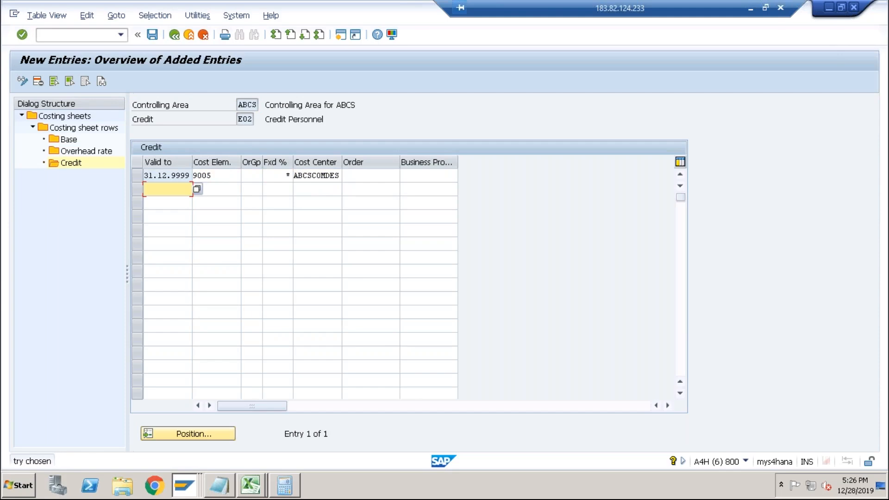
Save the E02 credit entry and return to the costing sheet rows.
left_click(152, 35)
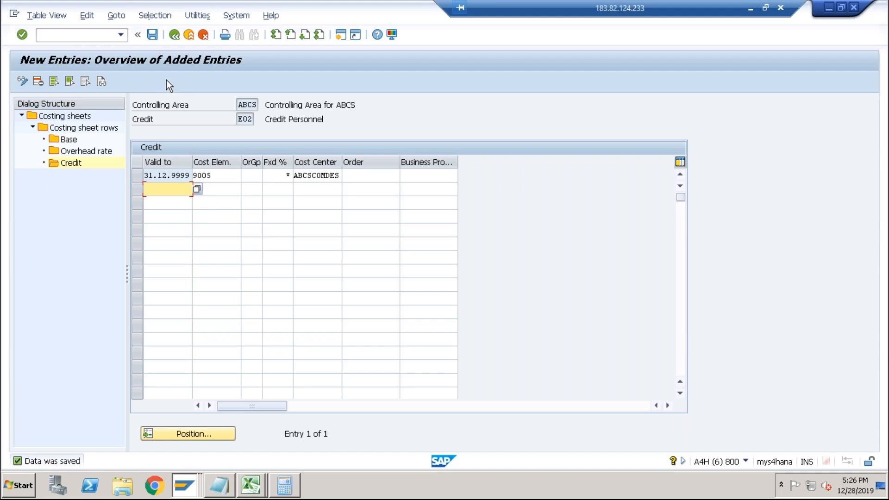
left_click(177, 39)
left_click(176, 36)
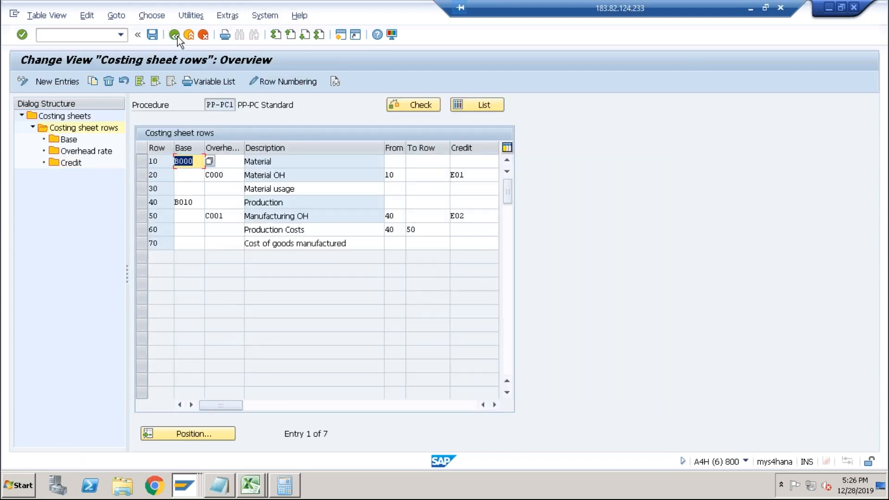
Exit the costing sheet configuration and start transaction CK11N in the other session.
left_click(177, 36)
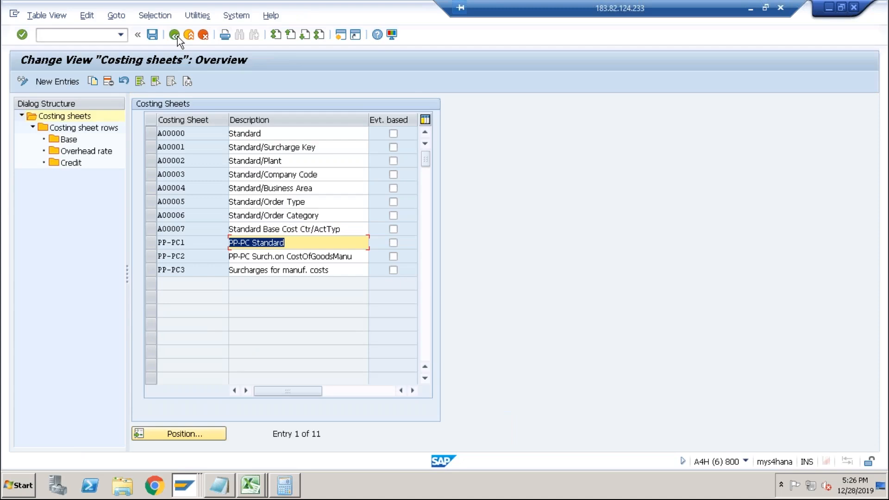
left_click(177, 37)
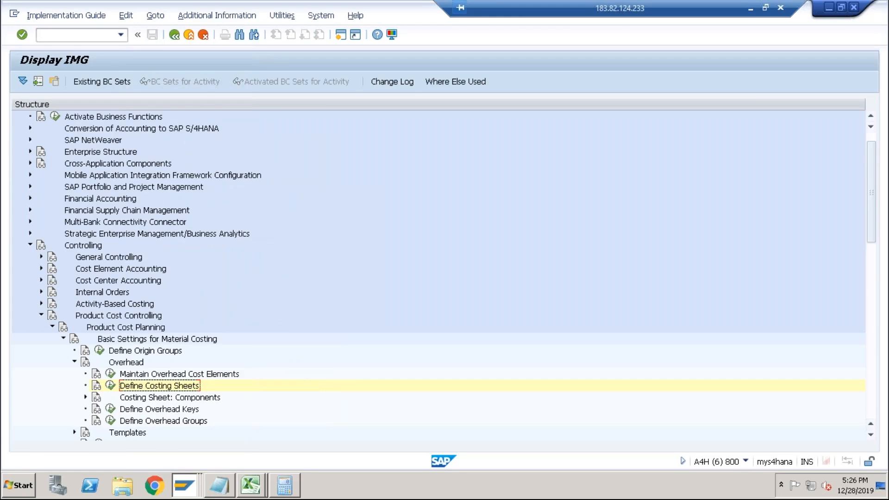
key("alt+Tab")
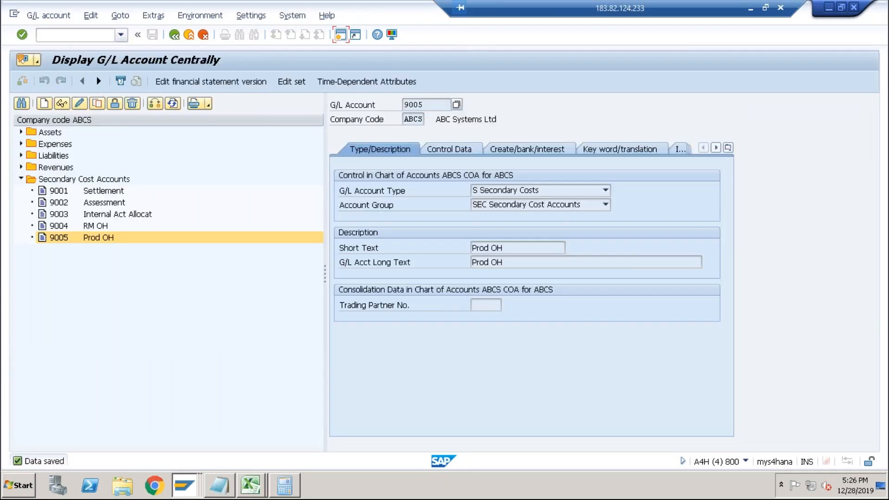
left_click(120, 35)
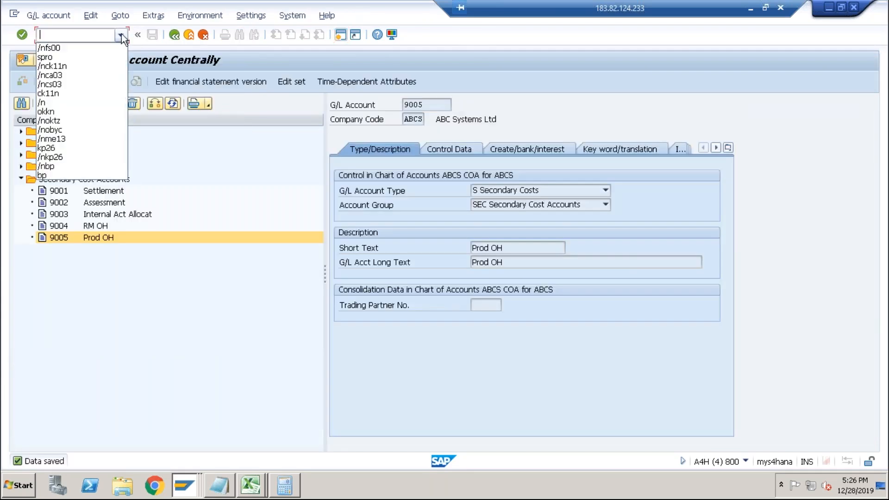
left_click(75, 65)
key("Return")
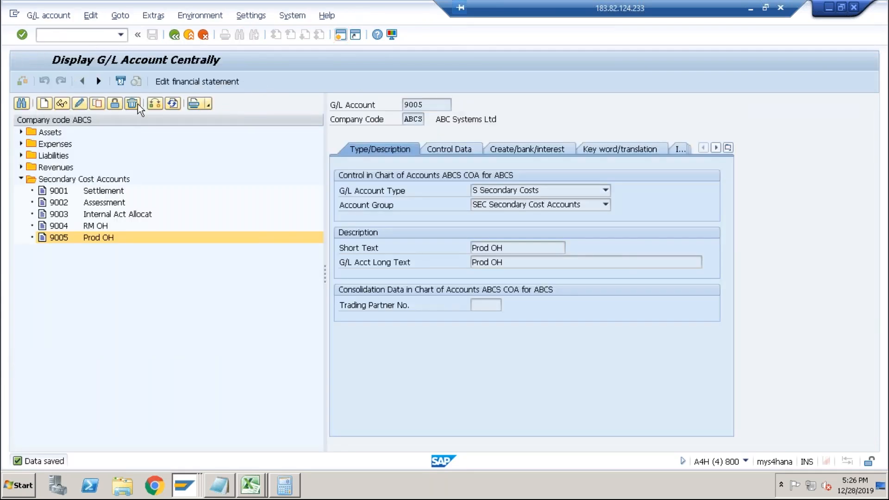
Run the cost estimate for material DESKTOP in plant ABCS and acknowledge the information message.
key("Return")
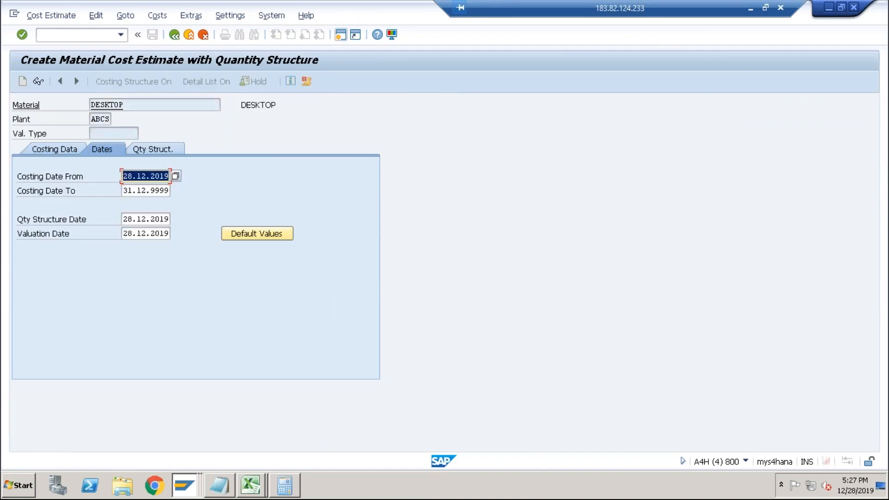
key("Return")
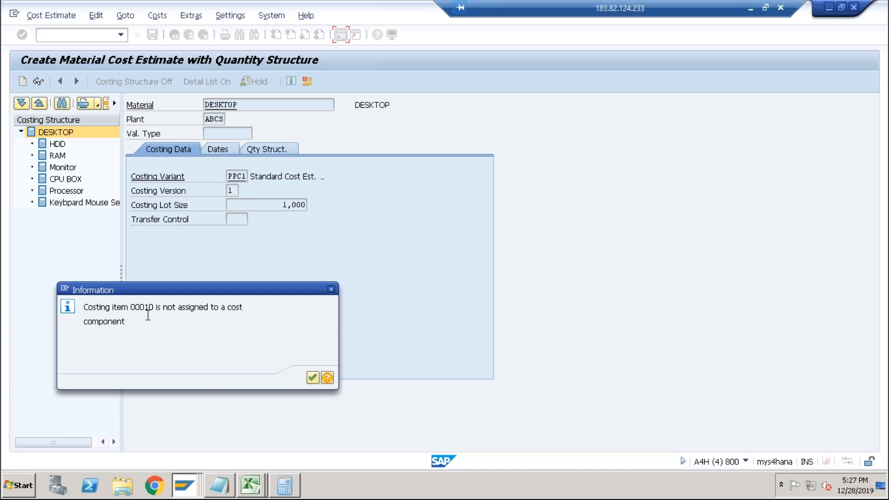
left_click(313, 377)
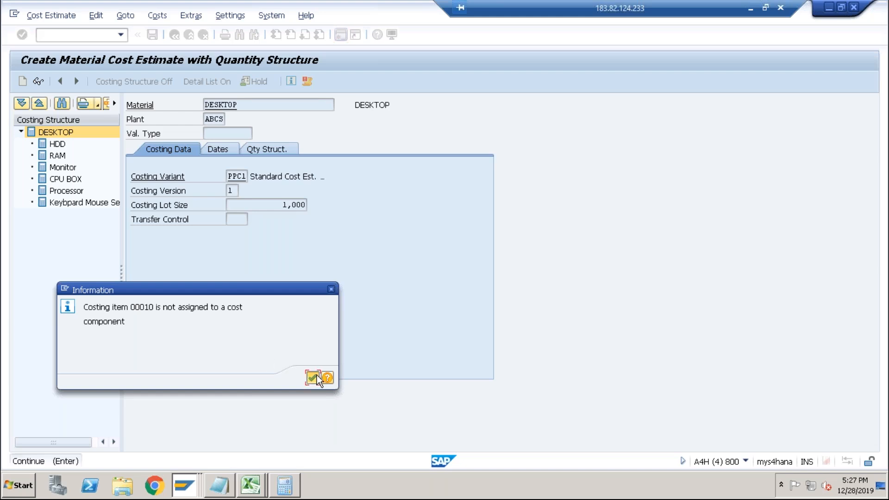
Open transaction OKTZ and go to the cost element assignment for cost component 4 Material Overhead.
left_click(92, 34)
type("/nok")
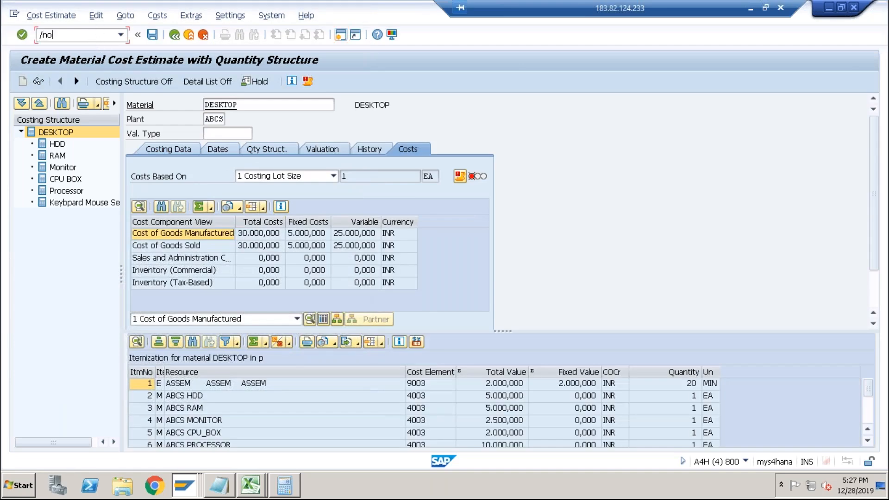
type("tz")
key("Return")
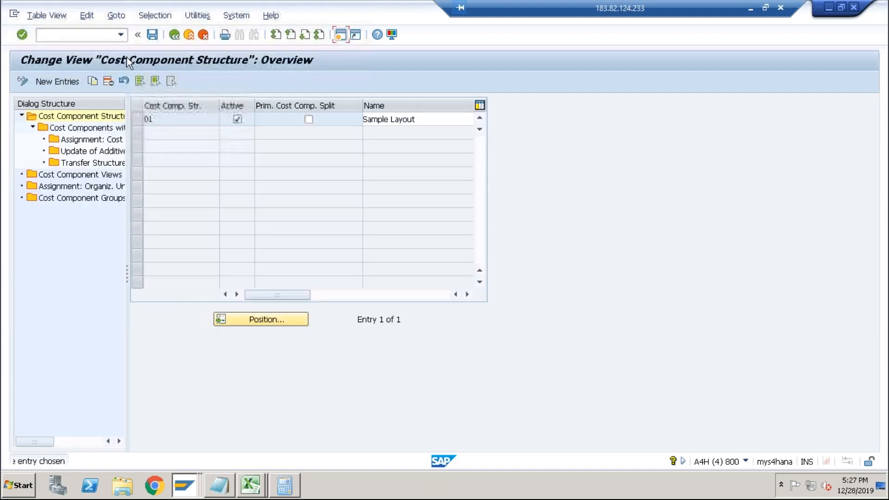
left_click(144, 119)
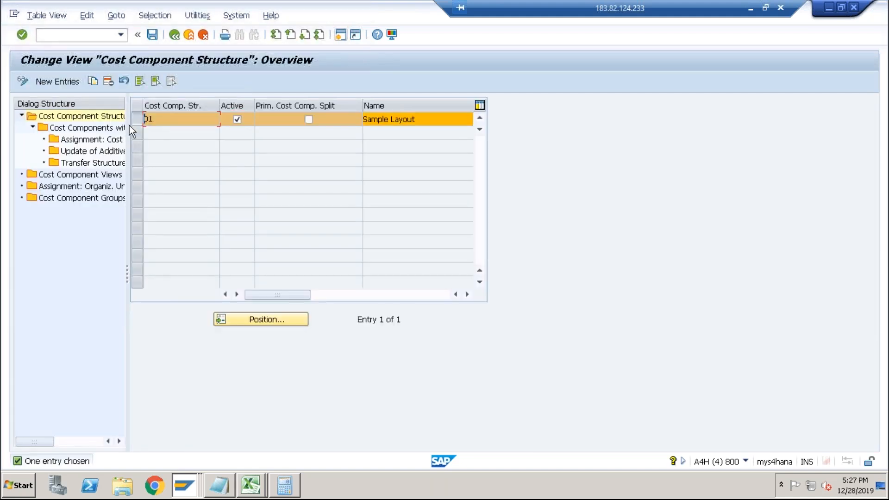
double_click(104, 128)
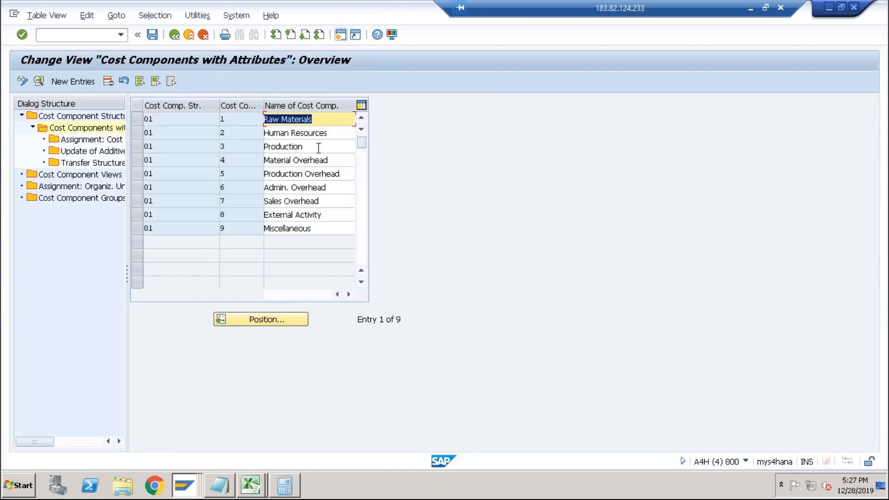
left_click(331, 160)
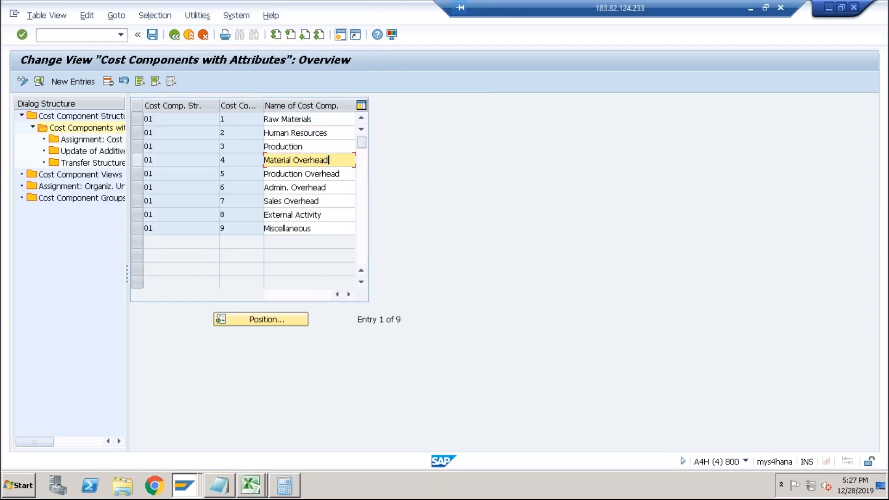
left_click(138, 160)
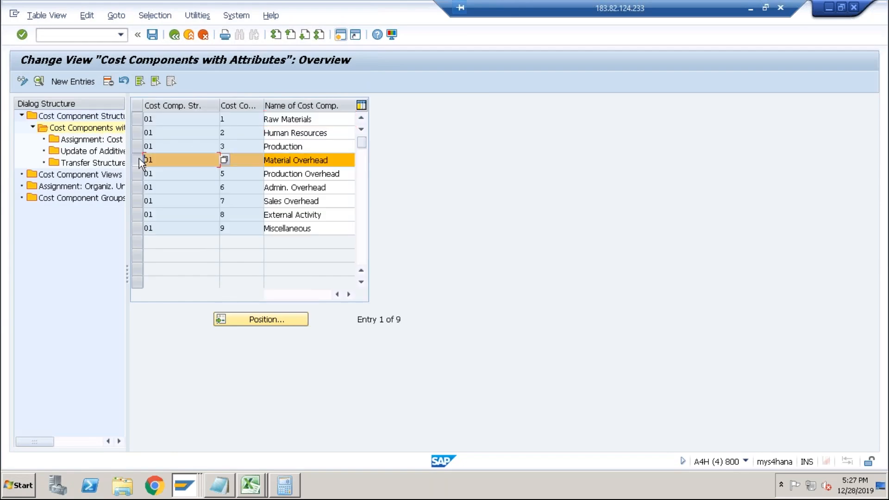
double_click(90, 139)
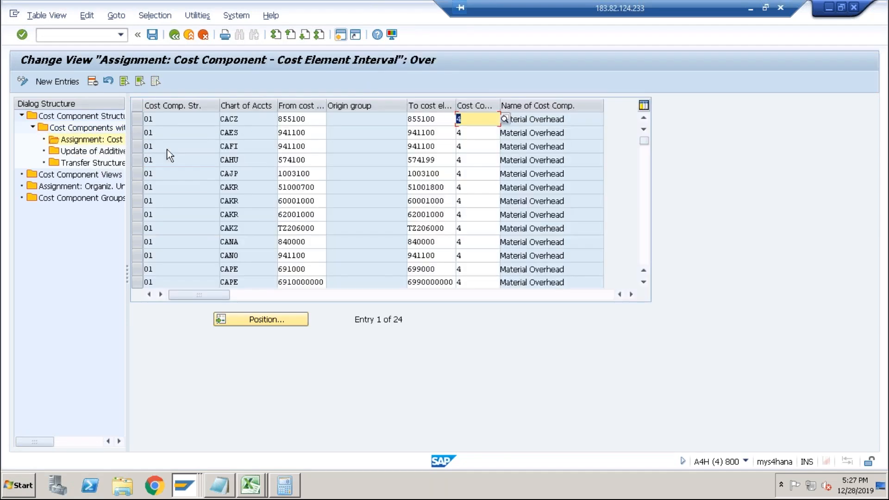
Add an entry assigning cost element 9004 in structure 01, chart of accounts ABCS, to cost component 004 and save.
left_click(52, 81)
type("01")
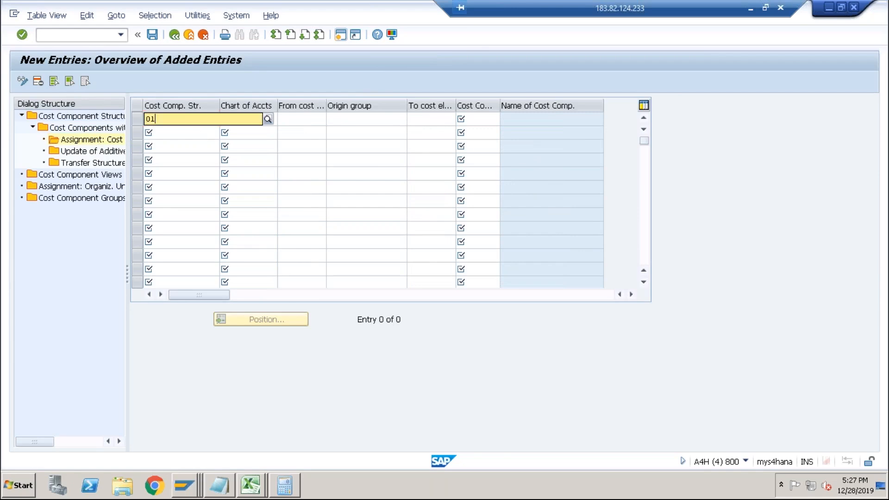
key("Tab")
type("ABCS")
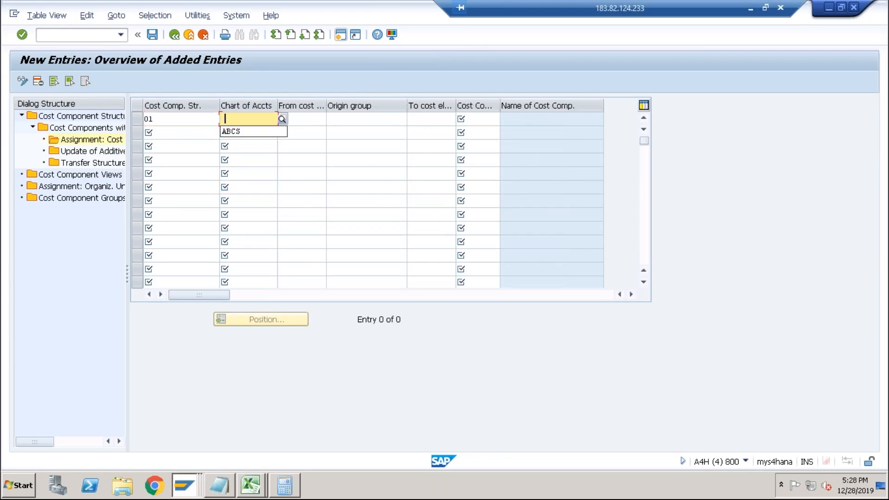
key("Tab")
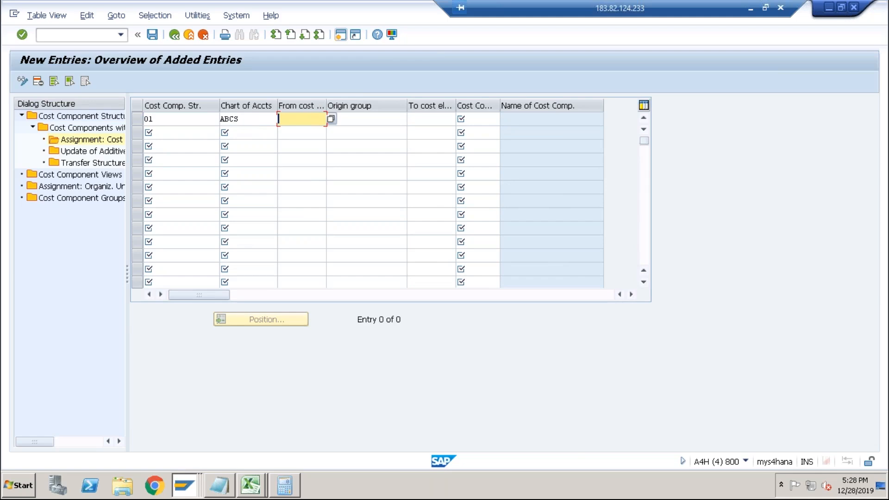
type("9004")
key("Tab")
key("Tab")
key("Tab")
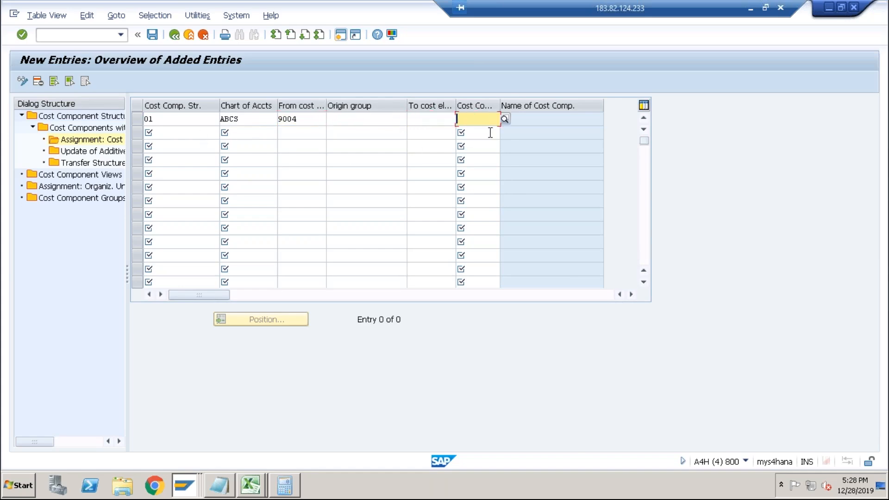
left_click(504, 119)
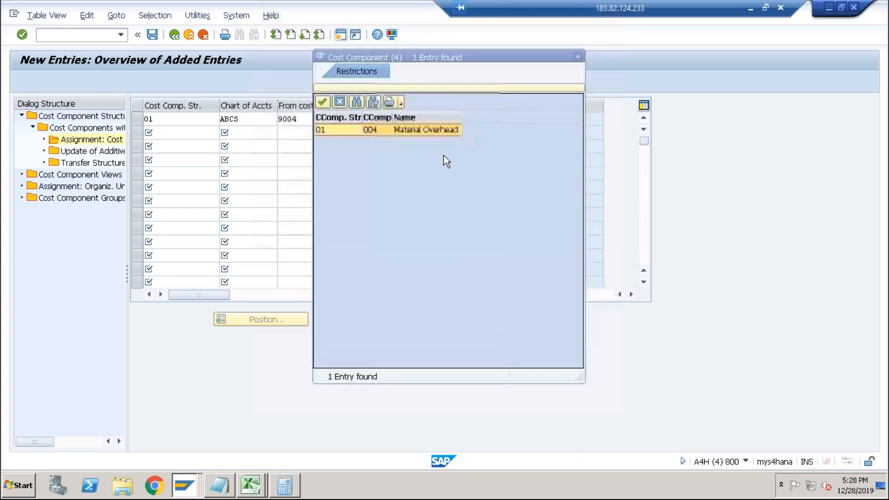
double_click(413, 129)
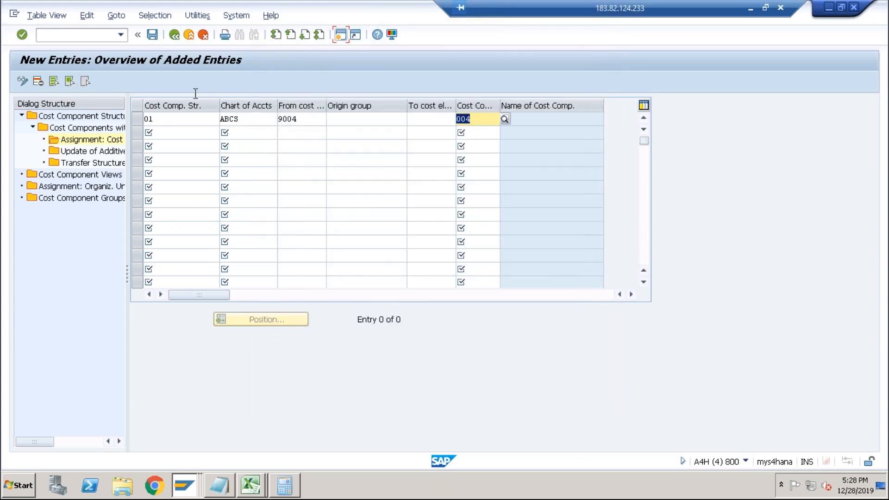
left_click(154, 35)
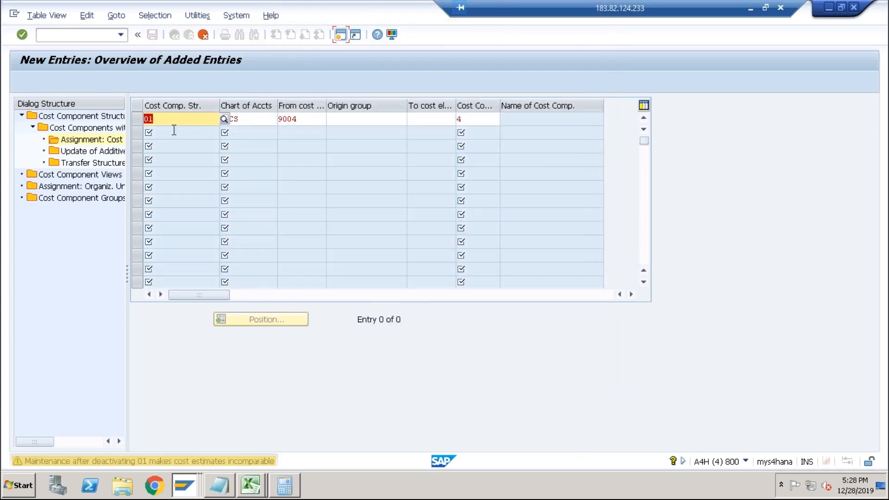
key("Return")
left_click(191, 222)
Go back and open the cost element assignment for cost component 5 Production Overhead.
left_click(177, 38)
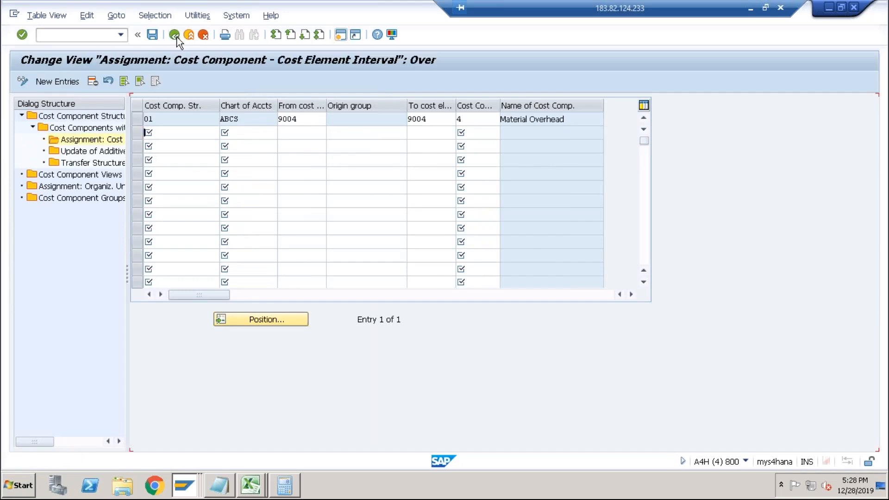
left_click(177, 37)
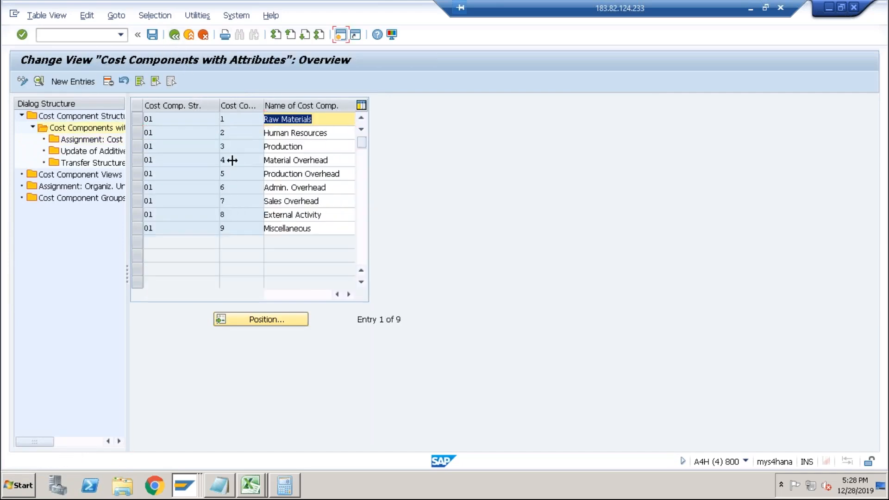
left_click(277, 174)
left_click(139, 174)
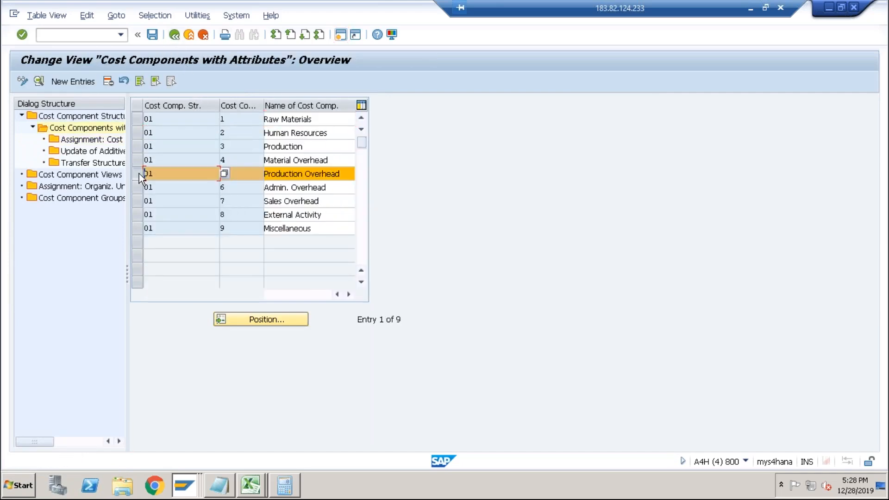
double_click(111, 139)
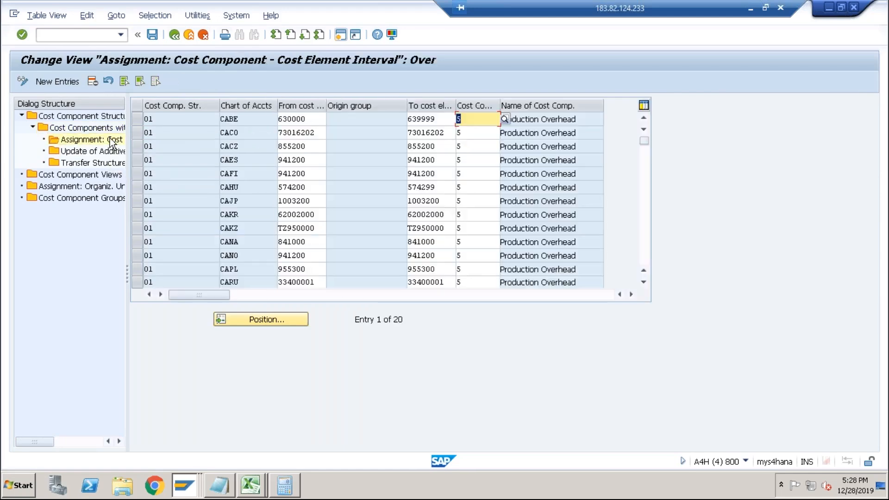
Add an entry assigning cost element 9005 in structure 01, chart of accounts ABCS, to cost component 005, save, and return to the structure overview.
left_click(74, 82)
type("01")
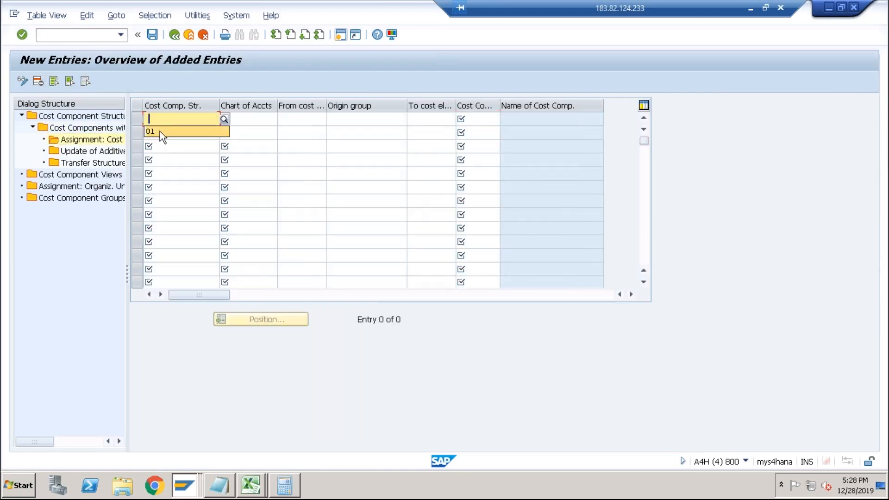
key("Tab")
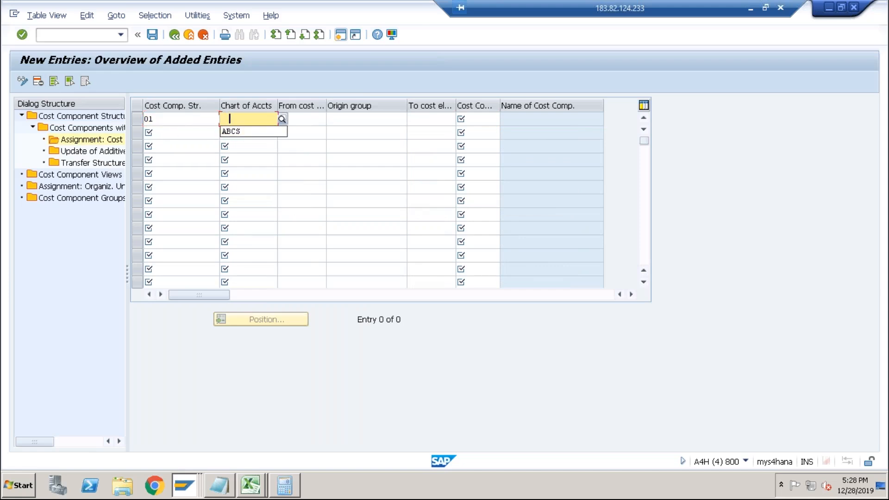
left_click(241, 131)
key("Tab")
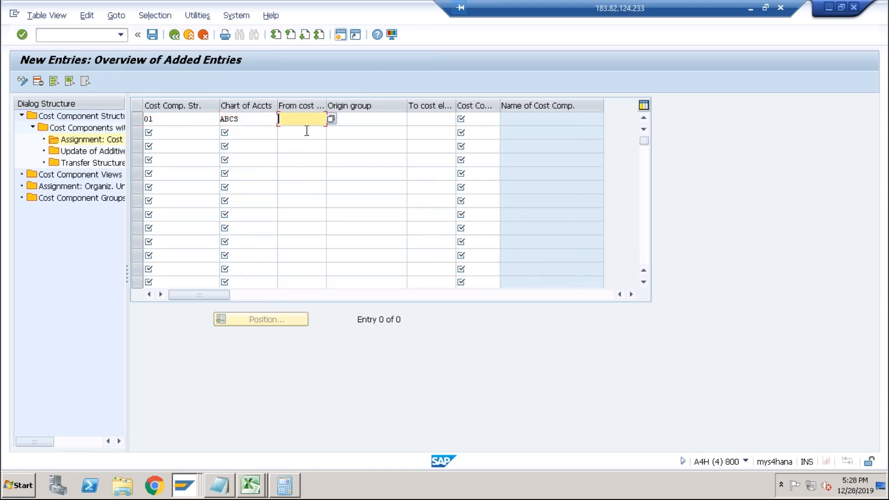
type("9005")
key("Tab")
key("Tab")
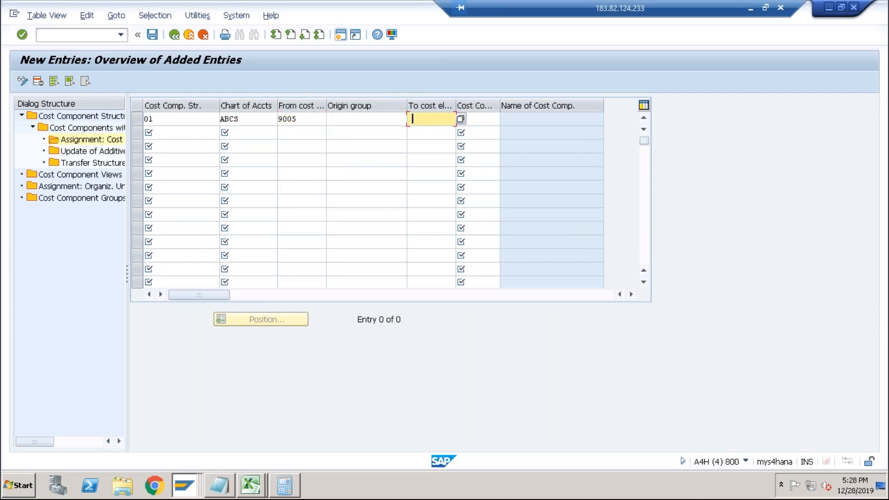
left_click(462, 121)
left_click(486, 120)
key("F4")
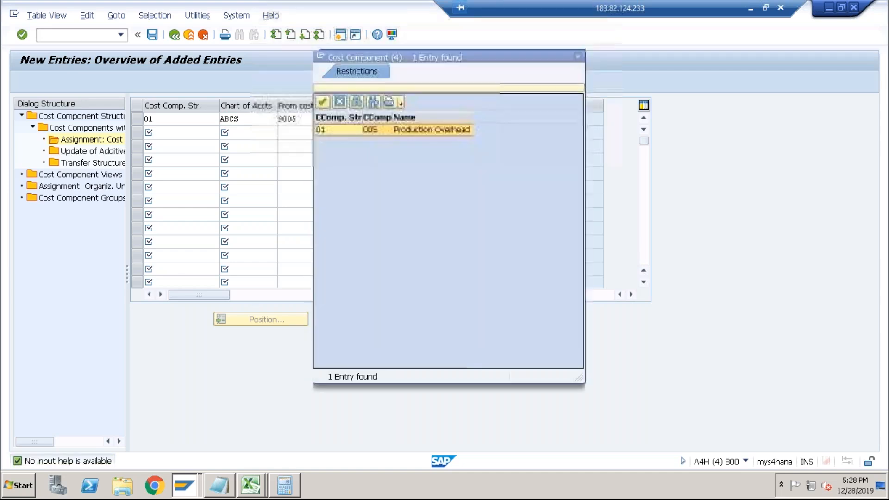
double_click(428, 133)
key("Return")
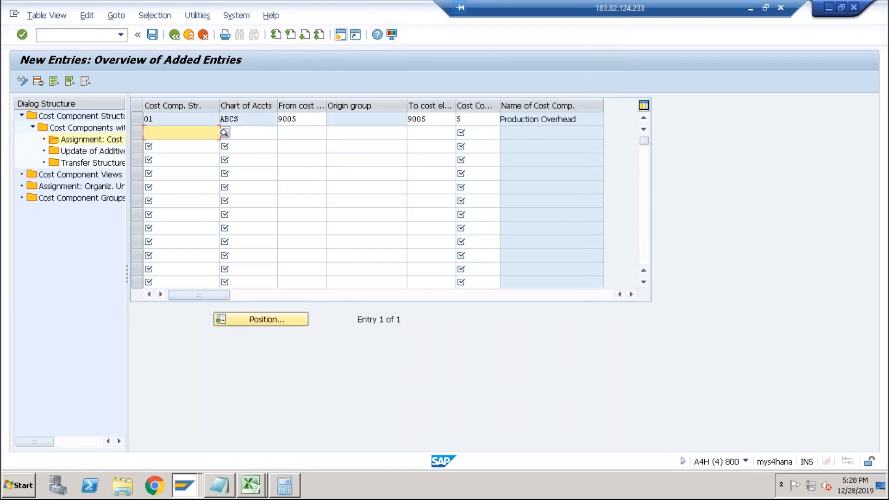
left_click(153, 36)
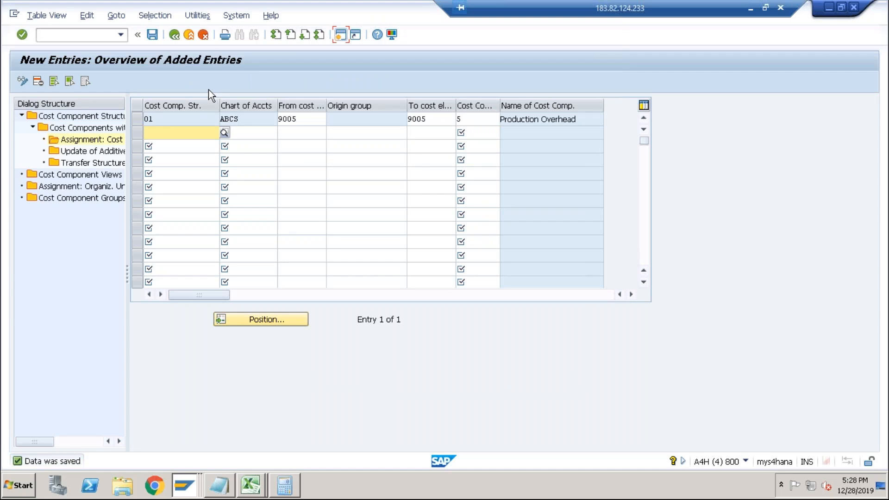
left_click(176, 40)
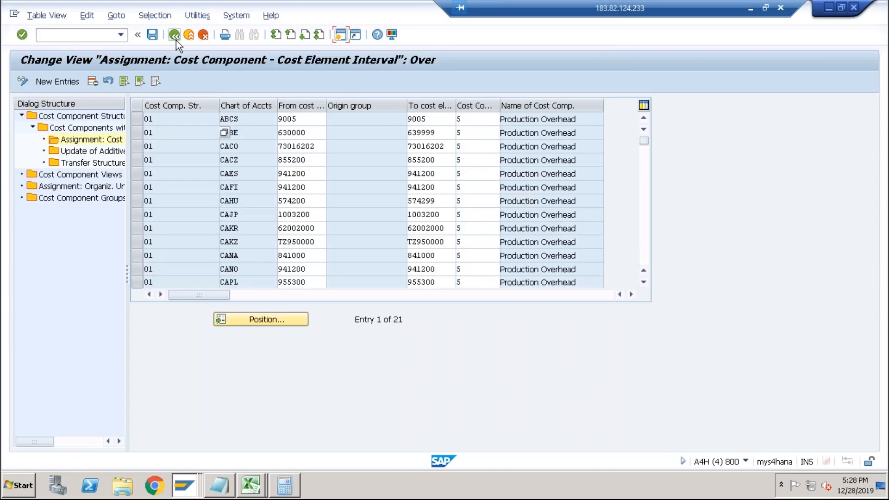
left_click(176, 41)
left_click(176, 40)
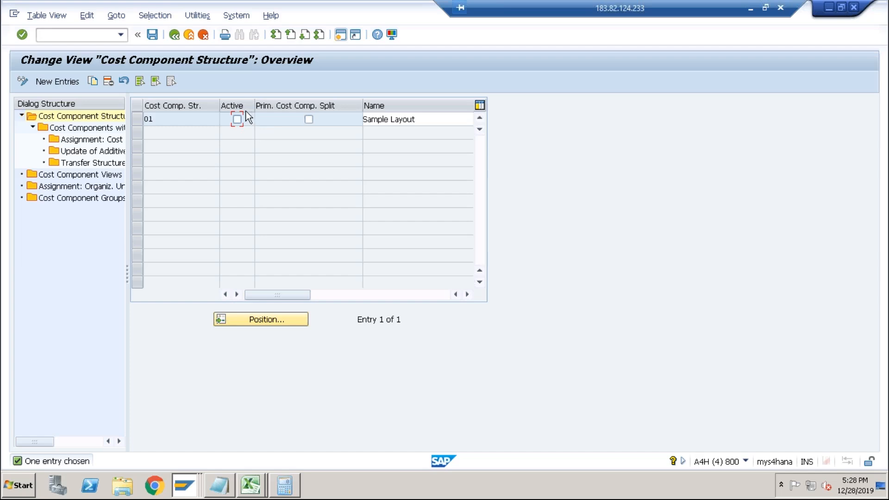
Save the cost component structure 01 with the Active flag set.
left_click(153, 35)
key("alt+Tab")
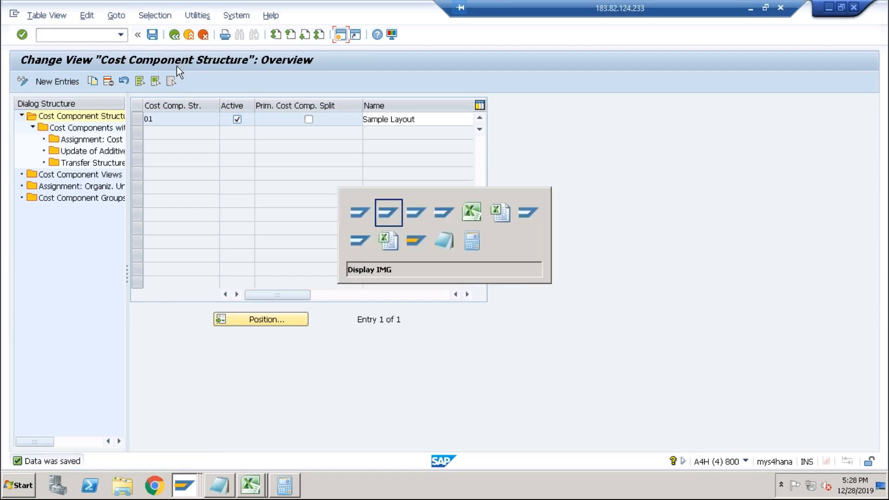
key("alt+Tab")
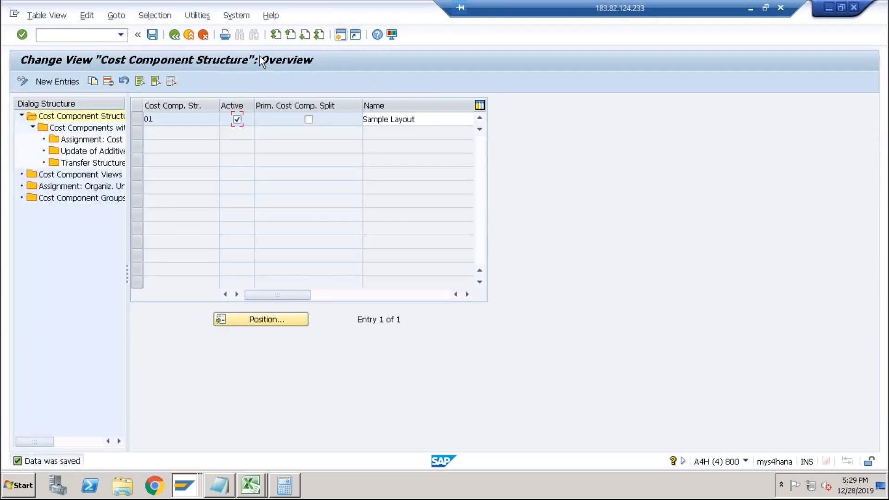
Switch to the other session and run CK11N to create a cost estimate for material DESKTOP in plant ABCS with costing variant PPC1.
key("alt+Tab")
key("alt+Tab")
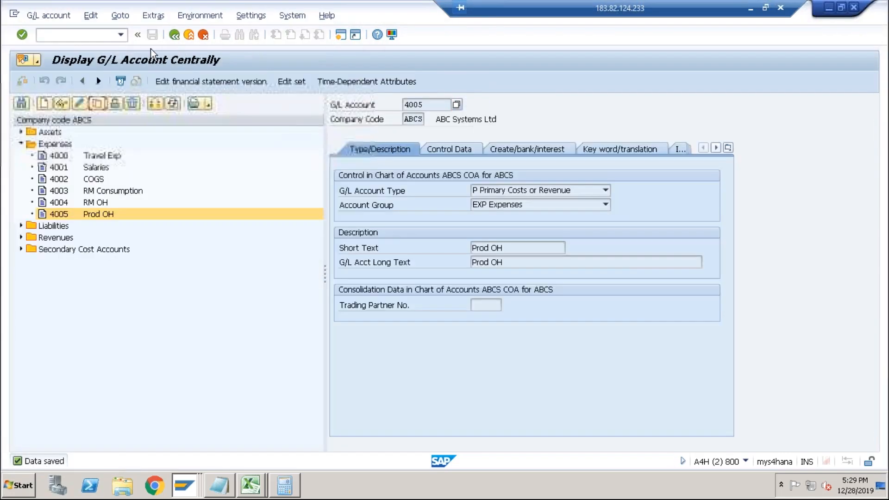
left_click(121, 36)
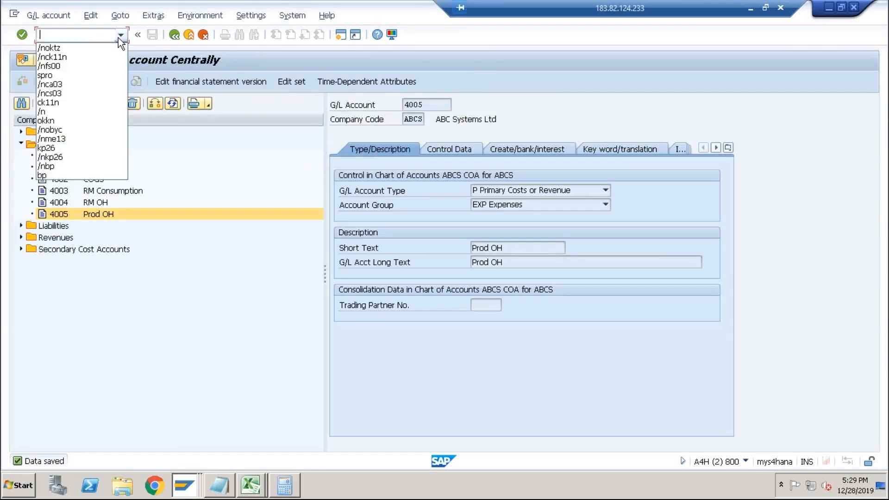
left_click(79, 58)
key("Return")
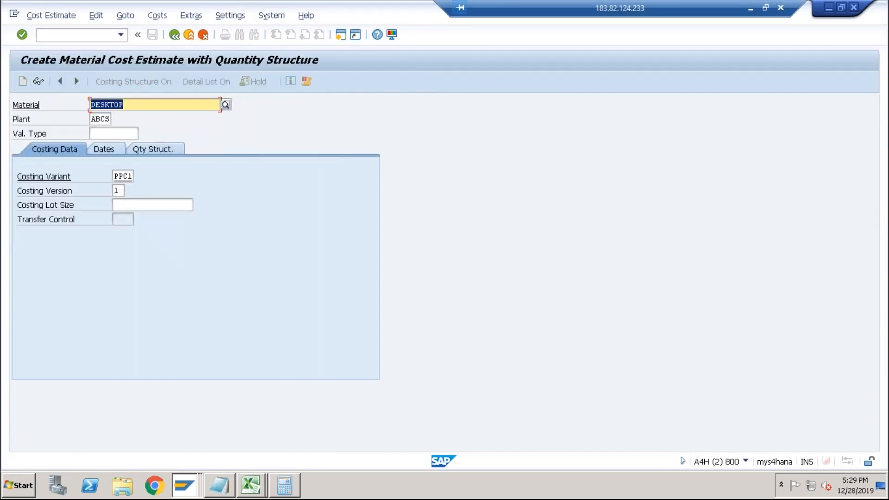
key("Return")
key("Return")
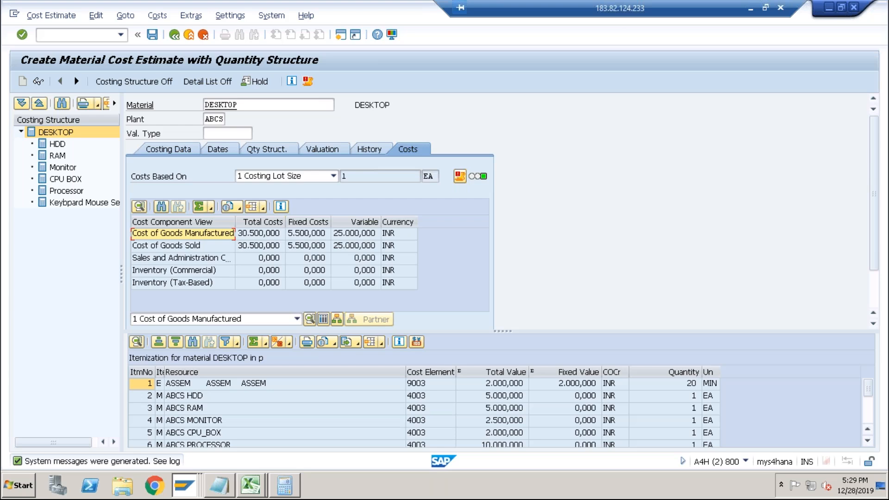
Display the cost components of the DESKTOP estimate and examine the Material Overhead and Production Overhead rows.
left_click(322, 319)
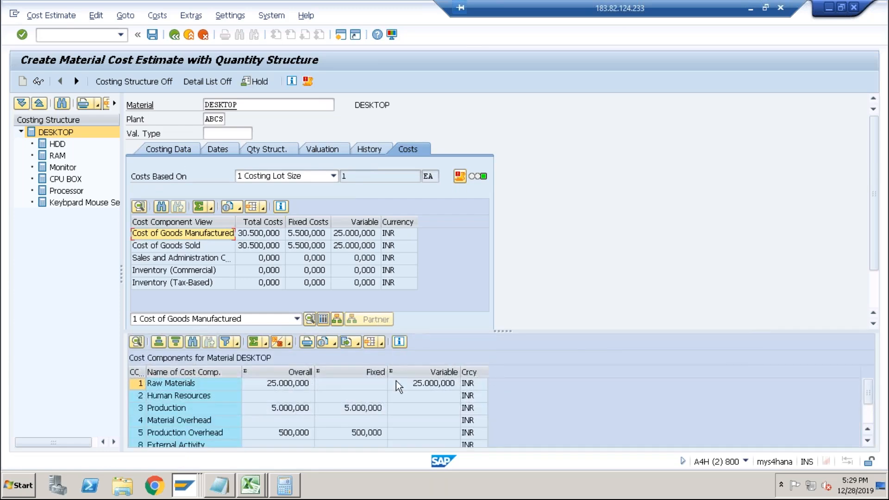
left_click(287, 421)
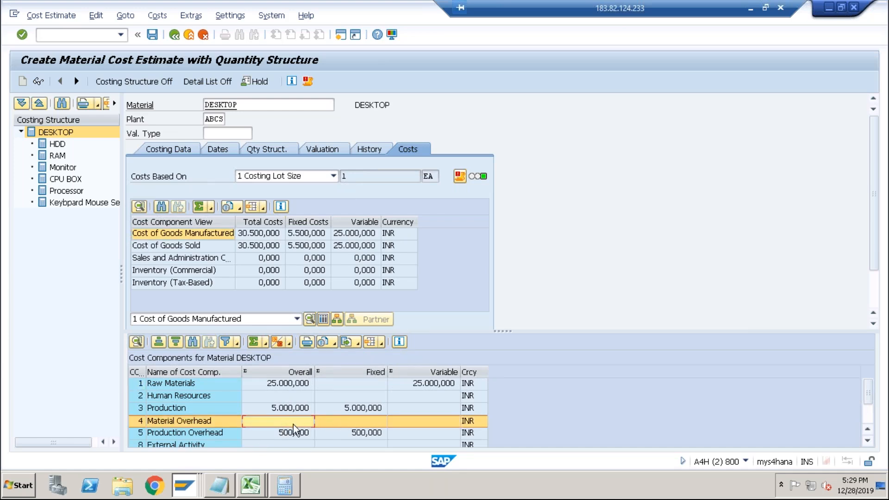
left_click(281, 434)
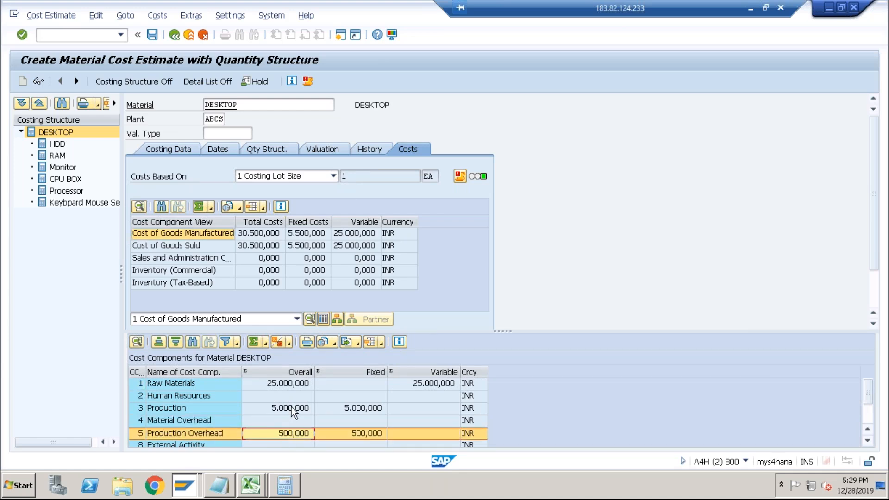
left_click(291, 410)
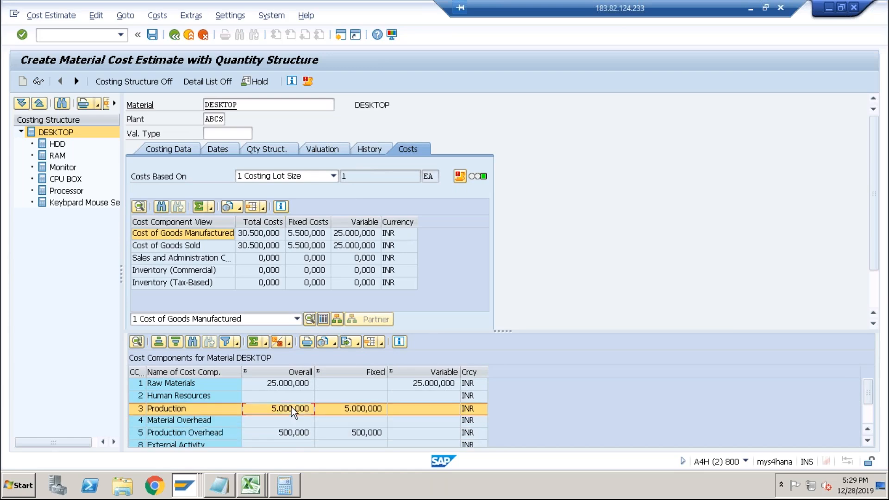
left_click(291, 433)
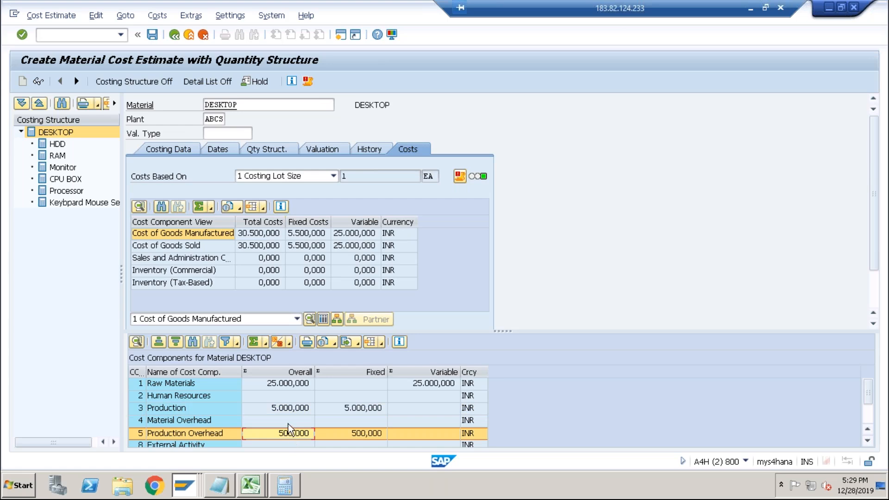
left_click(285, 422)
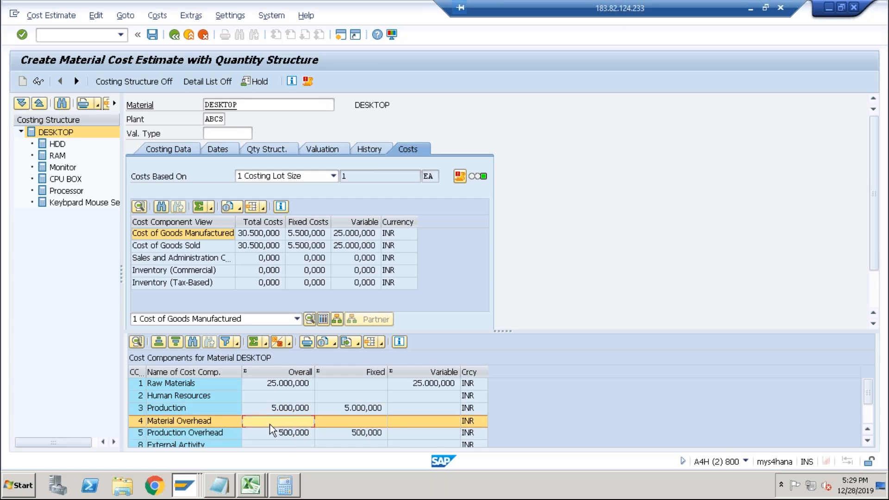
Switch to the costing sheet session, open the rows of costing sheet PP-PC1, and try to navigate to row 10's base definition.
key("alt+Tab")
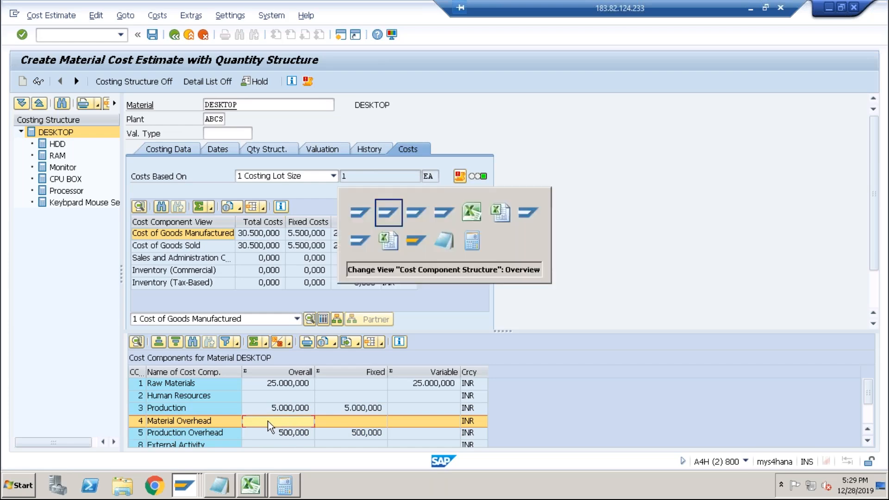
key("alt+Tab")
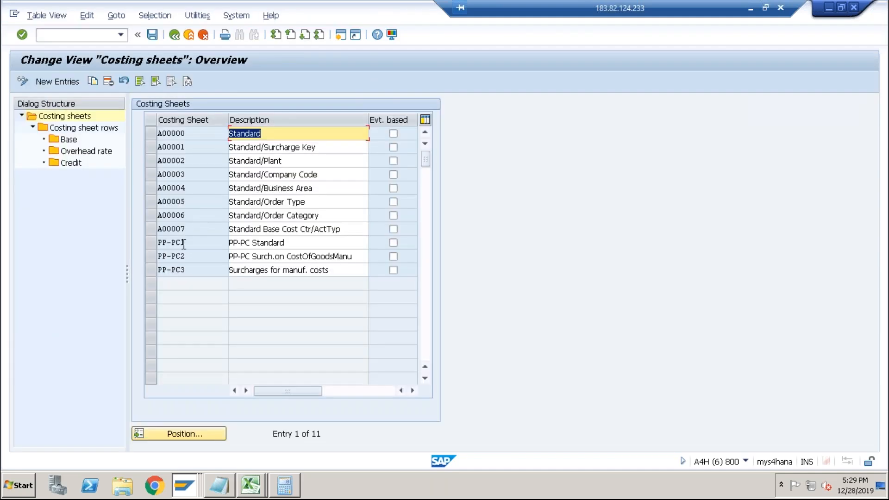
left_click(153, 243)
double_click(82, 128)
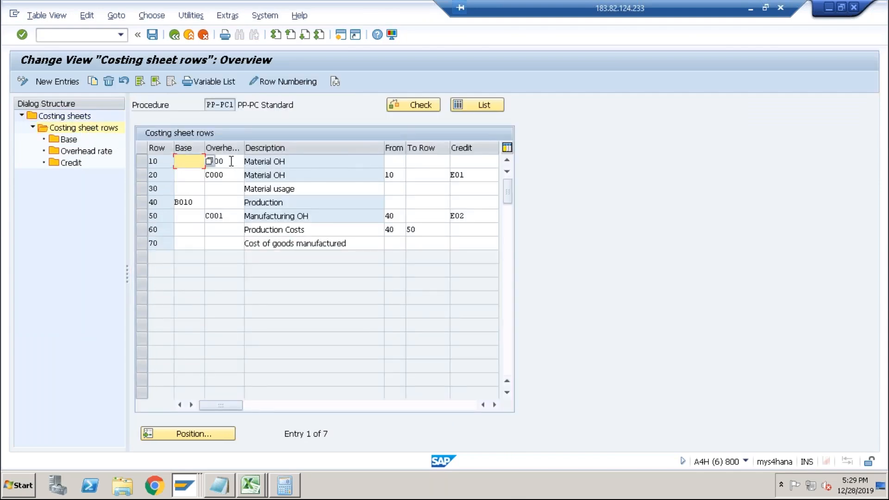
left_click(144, 161)
double_click(69, 139)
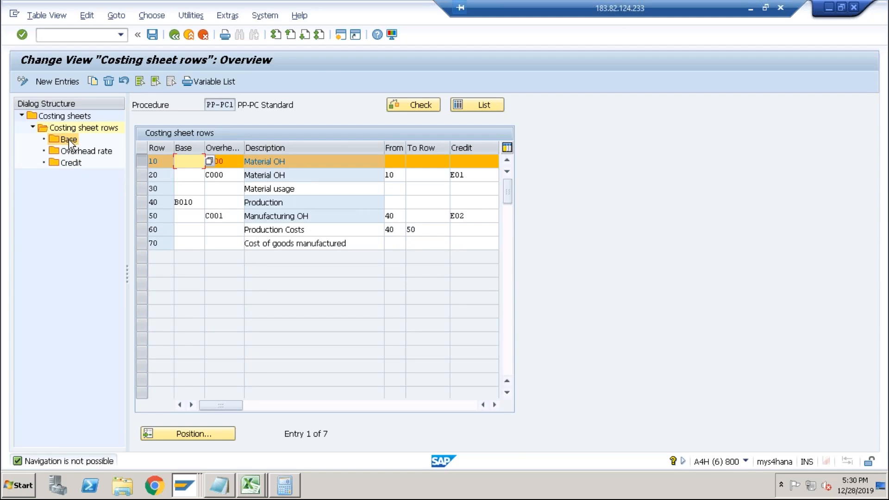
left_click(396, 160)
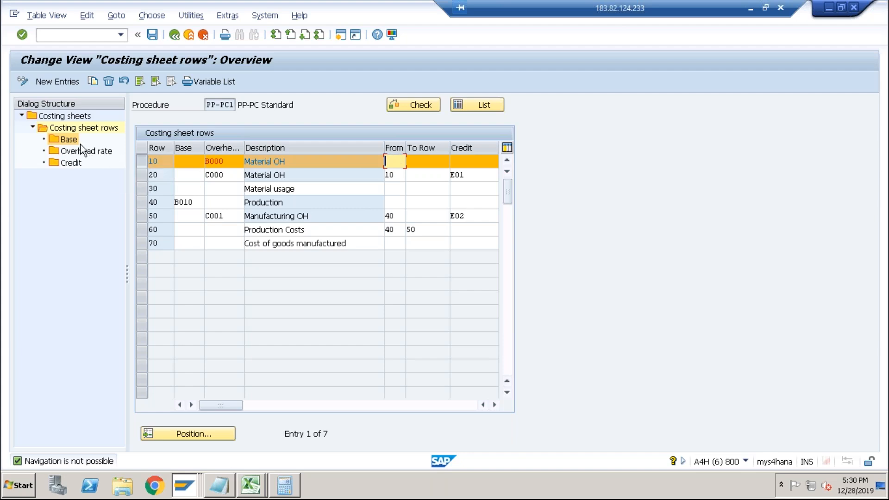
double_click(52, 137)
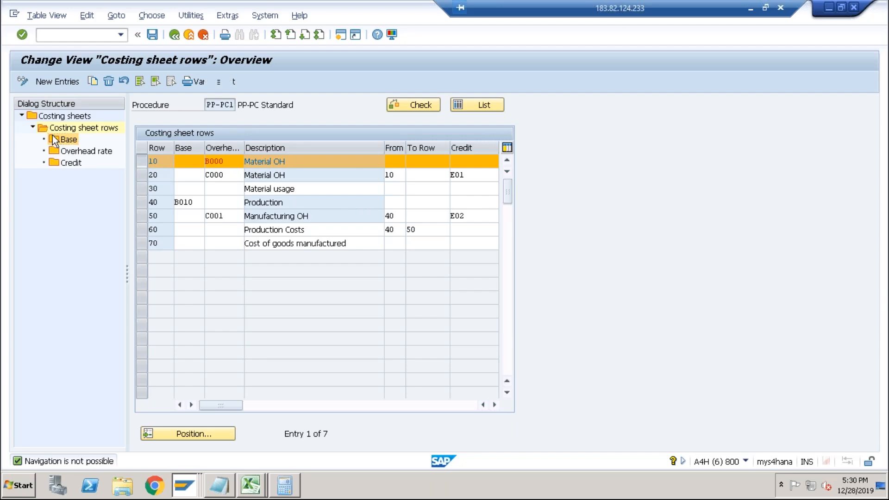
double_click(66, 141)
left_click(187, 40)
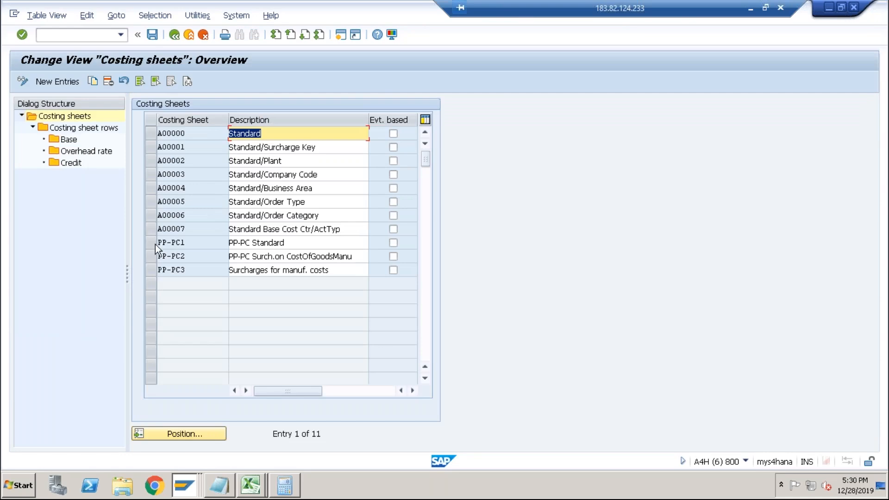
Reopen the rows of costing sheet PP-PC1 and review the From row and credit settings of the Material OH rows.
left_click(155, 243)
double_click(76, 128)
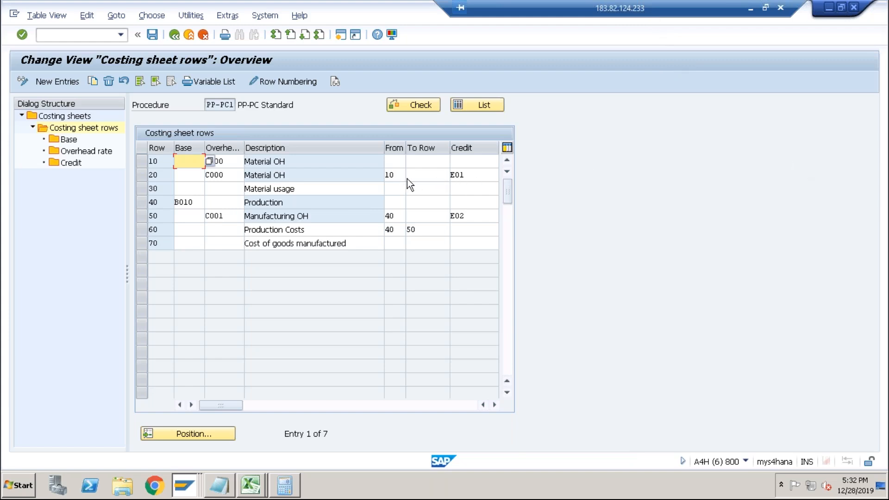
left_click(394, 176)
left_click(465, 174)
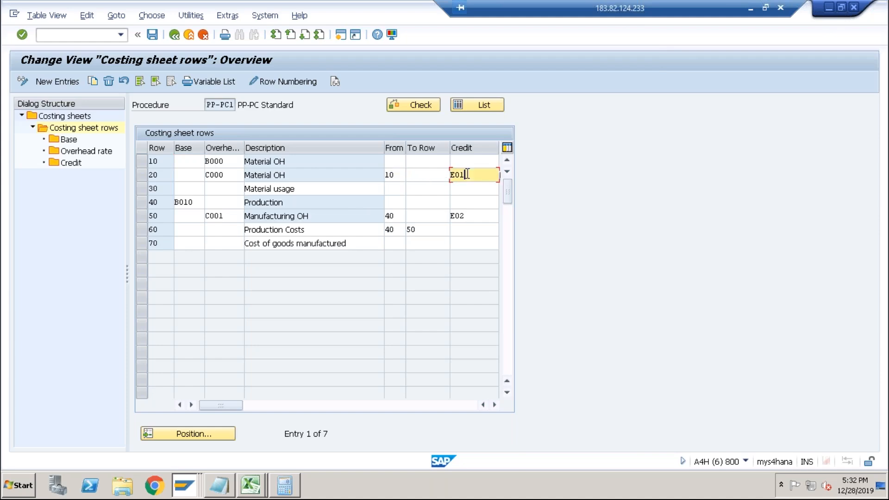
left_click(312, 177)
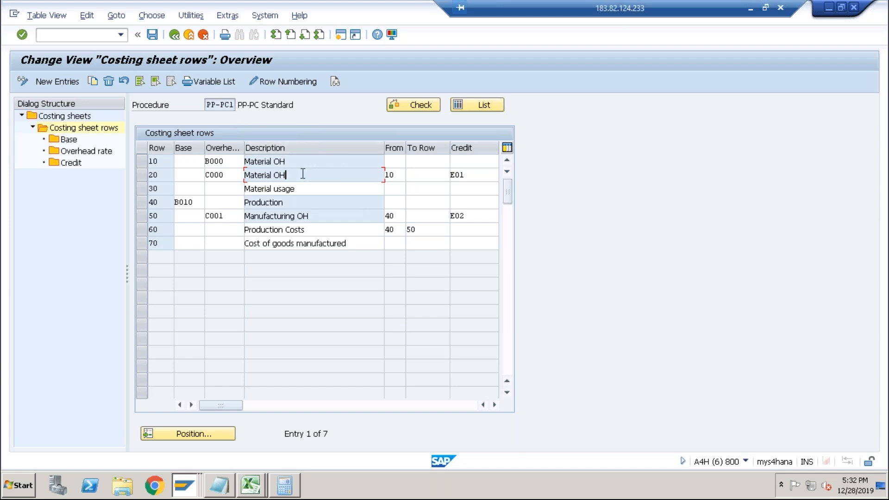
left_click(143, 162)
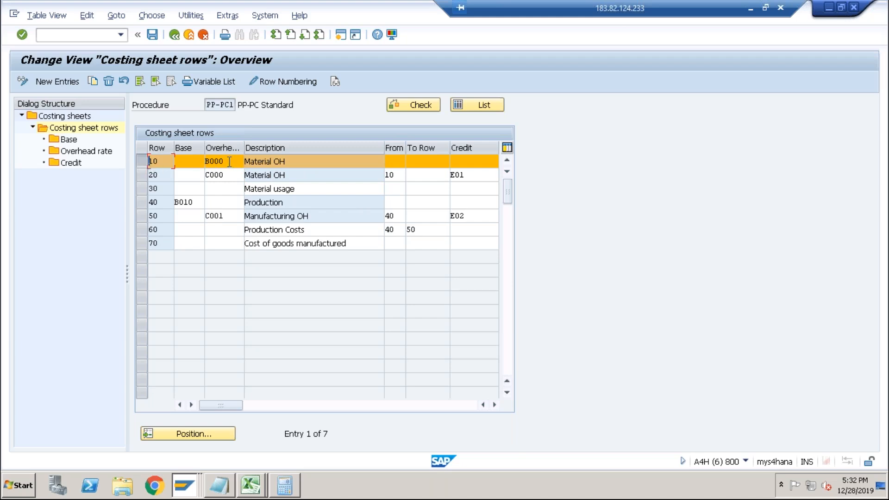
key("alt+Tab")
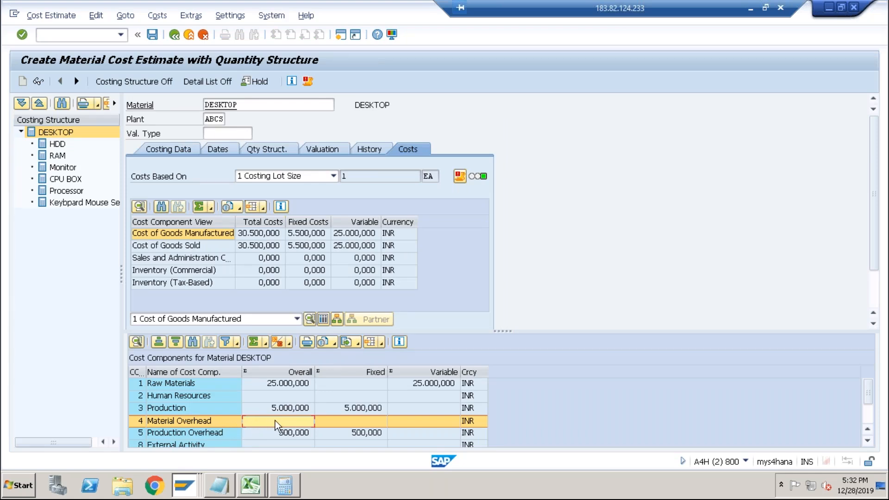
key("alt+Tab")
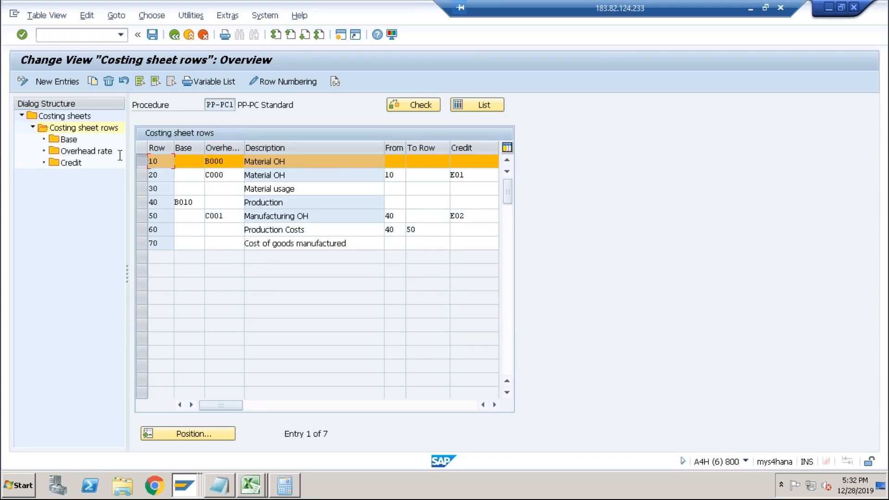
Move B000 from row 10's overhead column into its base column and try to save the costing sheet.
left_click(74, 139)
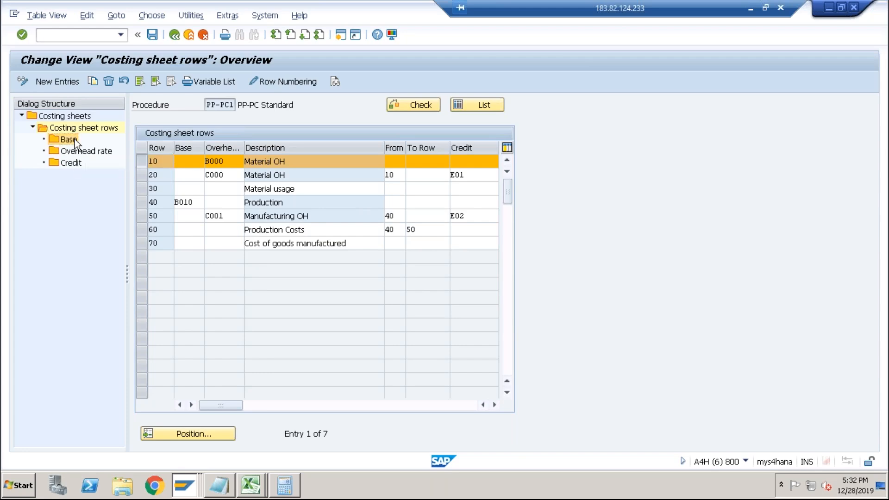
left_click(225, 163)
left_click_drag(227, 162, 204, 161)
key("ctrl+x")
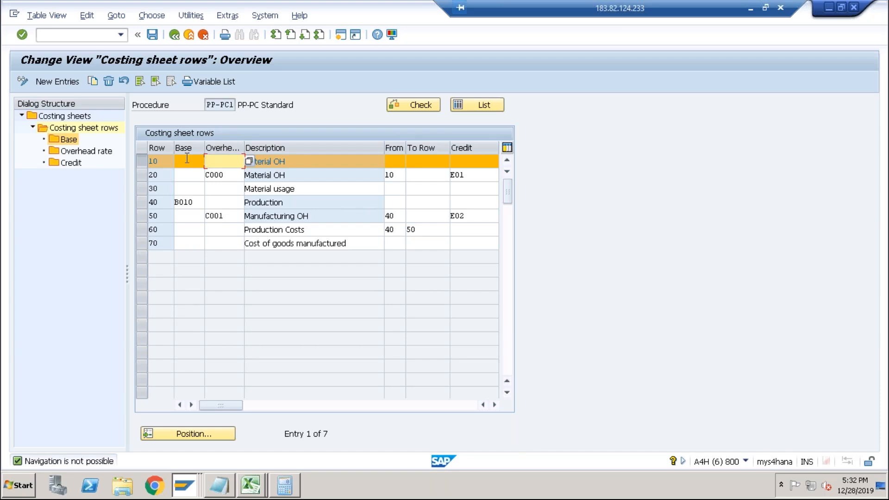
left_click(188, 160)
key("ctrl+v")
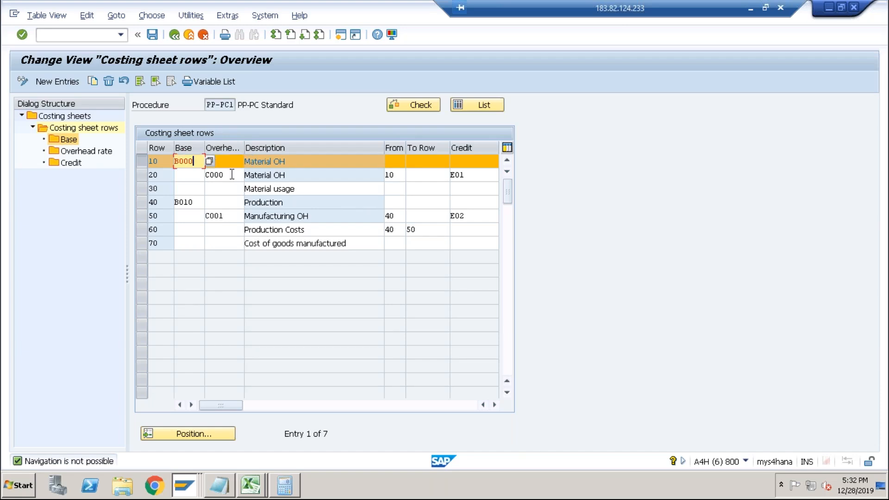
left_click(186, 178)
left_click(153, 34)
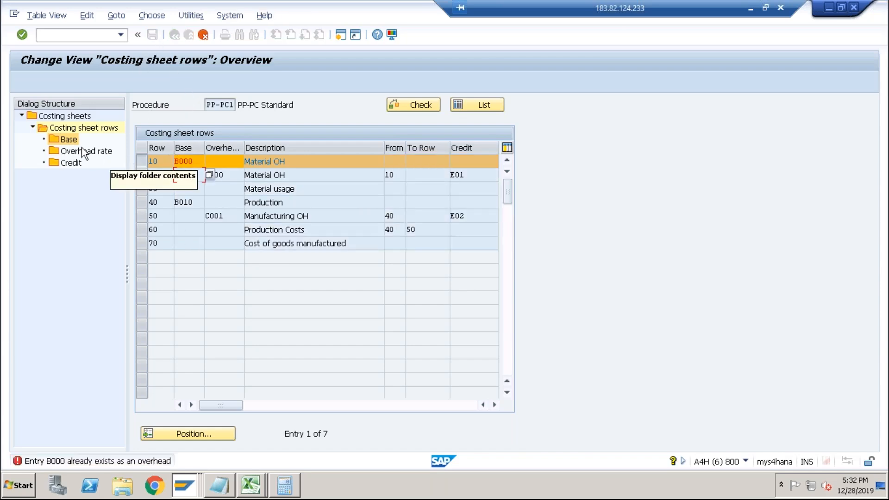
Set row 10's base to B001 Wages from the calculation base list and save the costing sheet.
left_click(194, 161)
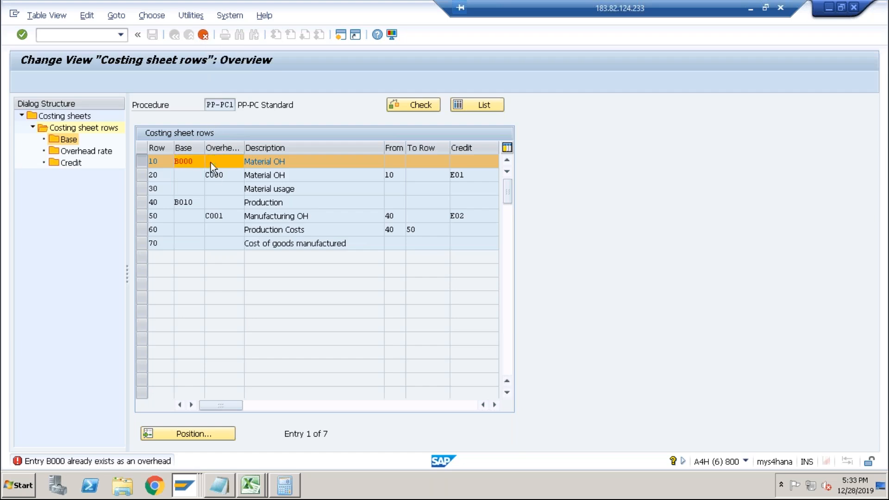
left_click(209, 161)
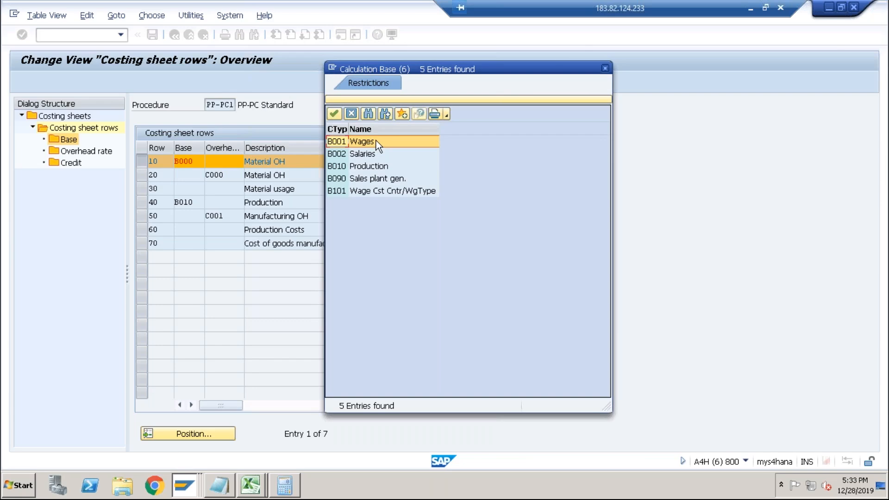
left_click(605, 67)
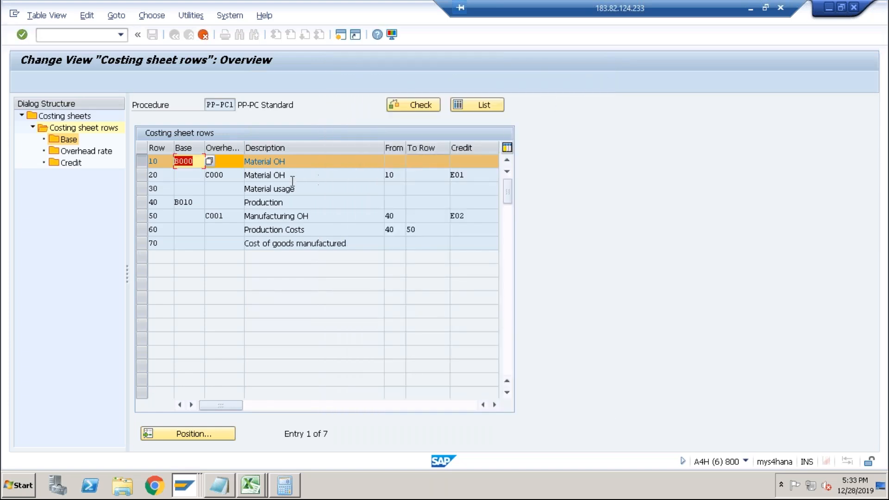
left_click(209, 161)
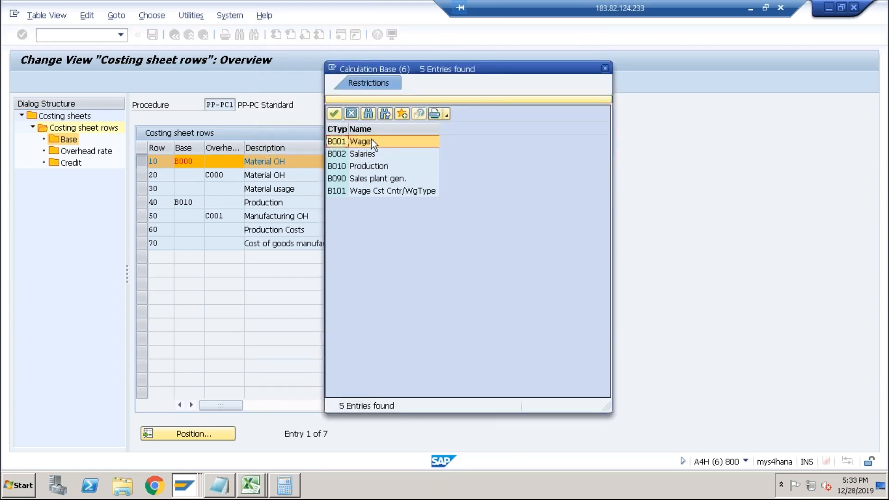
double_click(367, 140)
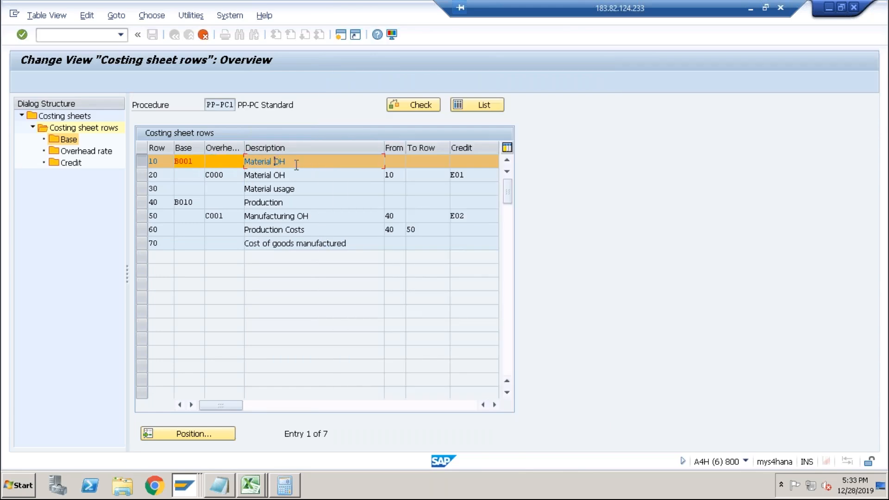
key("ctrl+s")
left_click(190, 220)
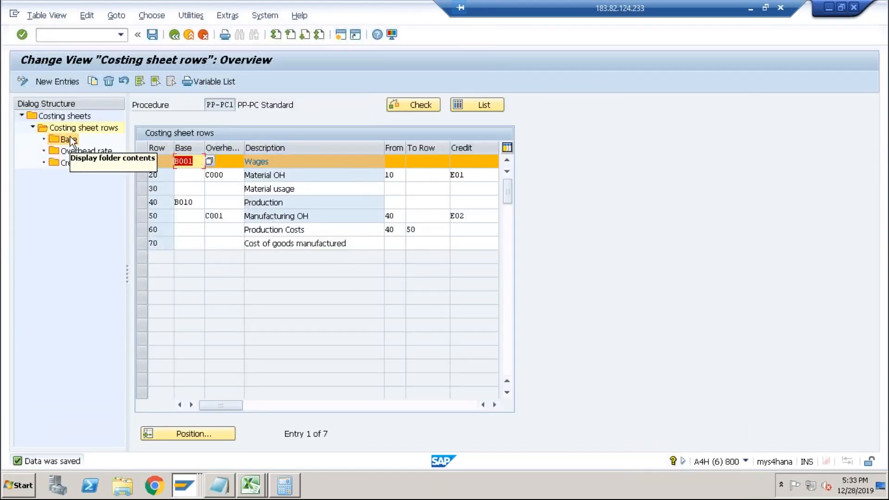
Define calculation base B001 Wages for controlling area ABCS with cost element 4003 and save it.
key("F3")
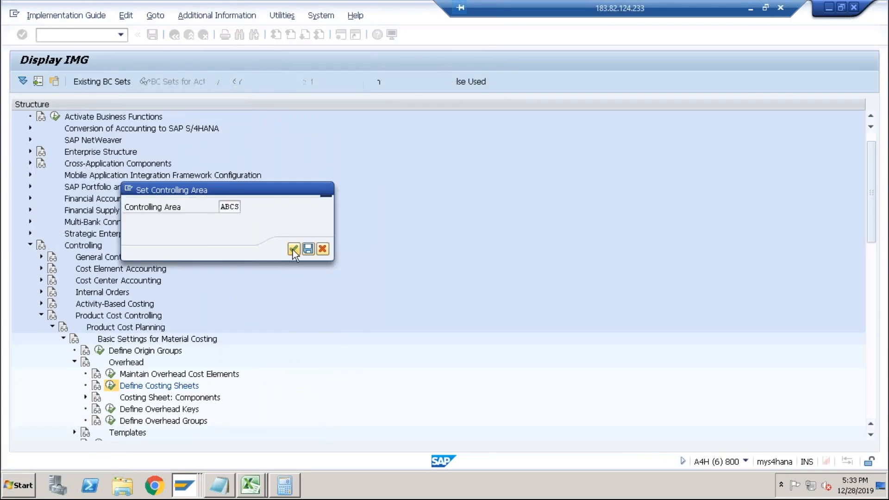
left_click(293, 249)
left_click(68, 83)
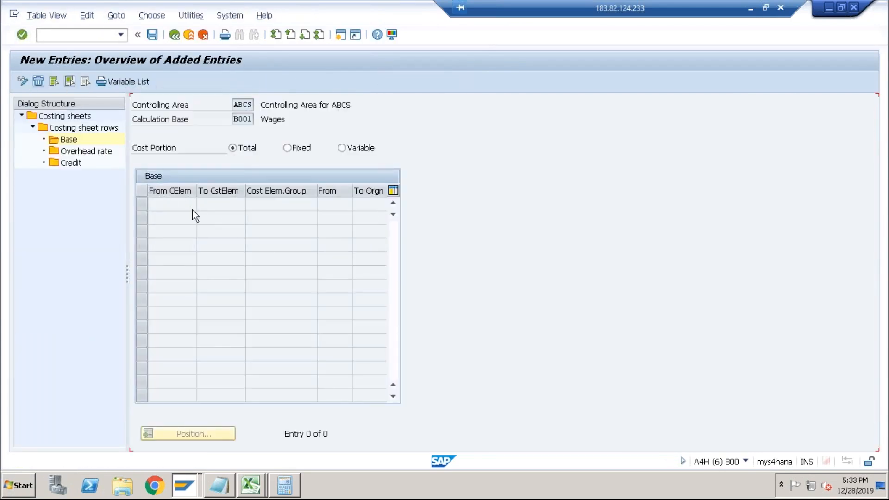
type("4003")
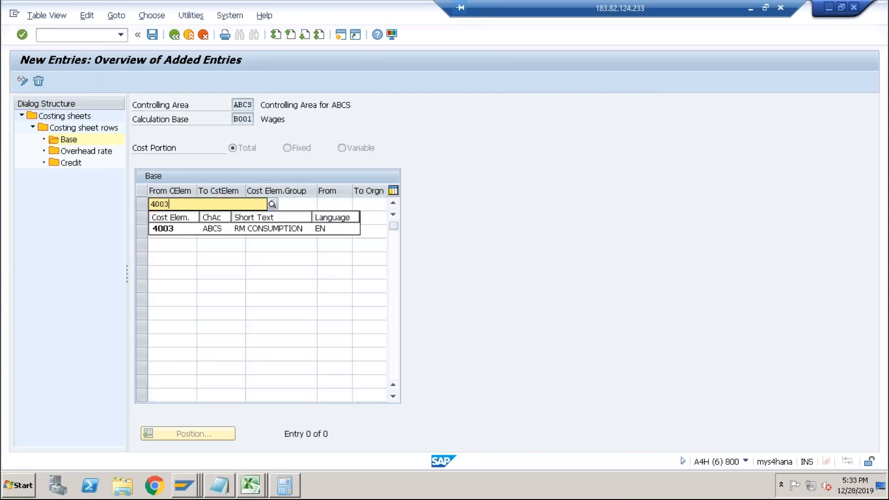
key("Return")
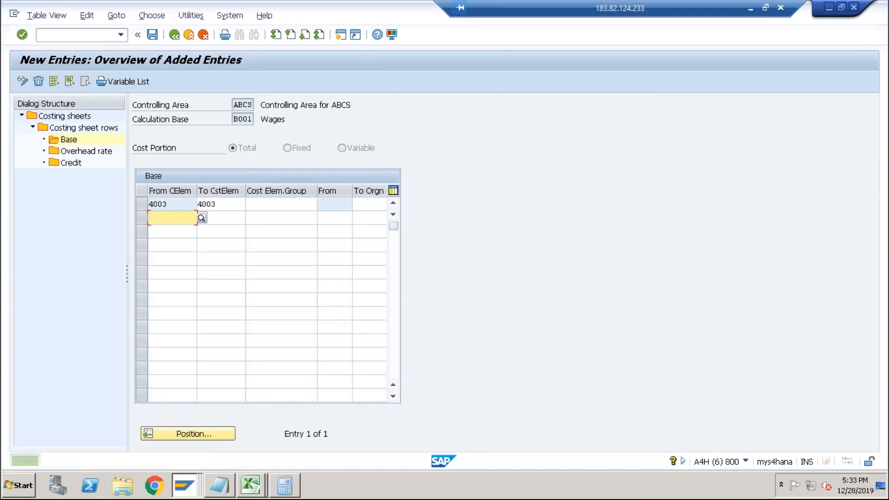
left_click(154, 36)
left_click(179, 36)
left_click(175, 36)
left_click(174, 36)
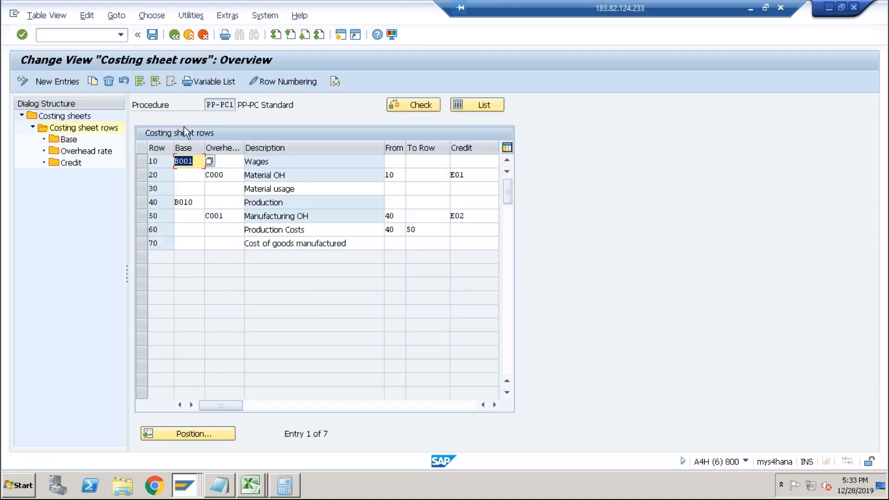
Review the overhead rates of the Material OH row in costing sheet PP-PC1.
left_click(142, 175)
double_click(81, 149)
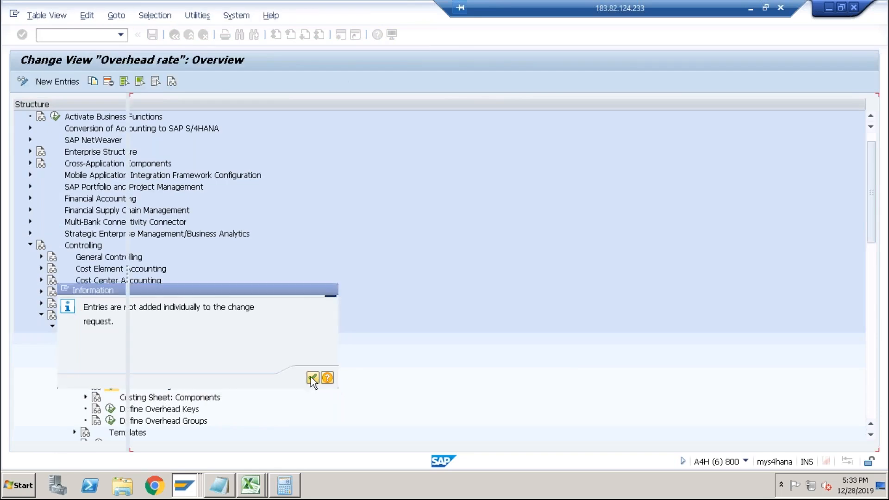
left_click(311, 379)
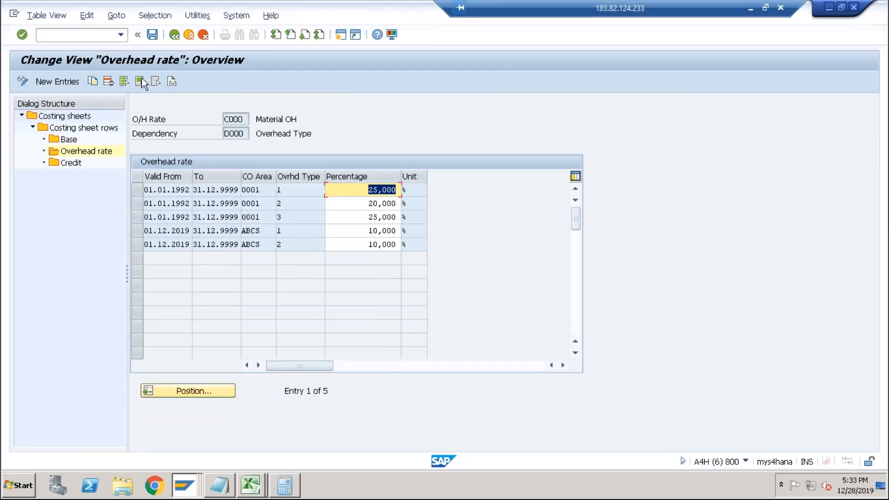
left_click(174, 35)
Switch to the cost estimate session, restart transaction CK11N and recalculate the cost estimate for material DESKTOP in plant ABCS.
key("alt+Tab")
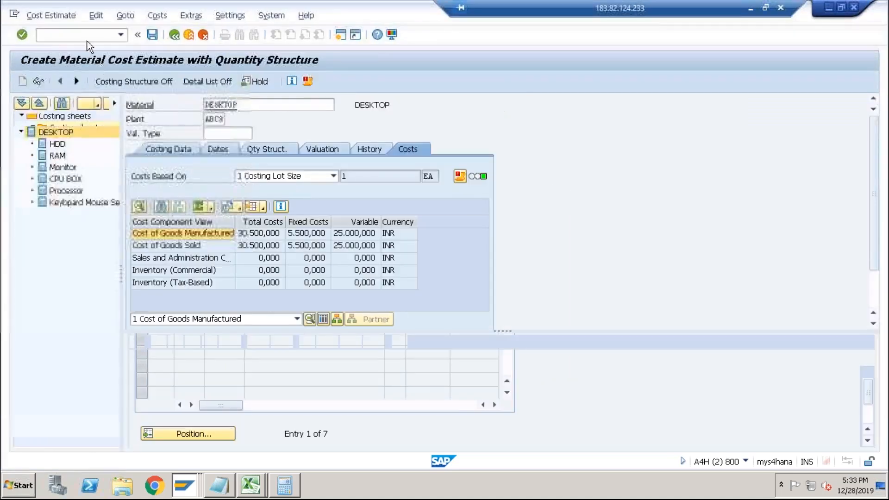
type("/")
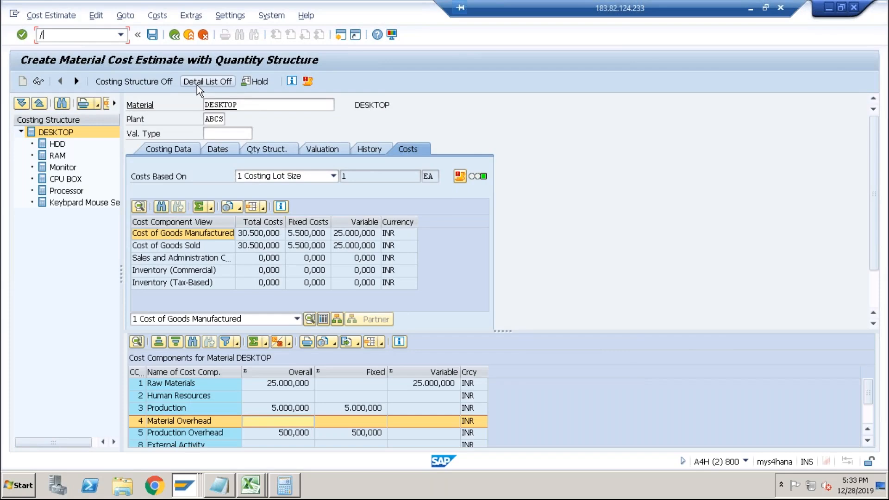
type("nck11n")
key("Return")
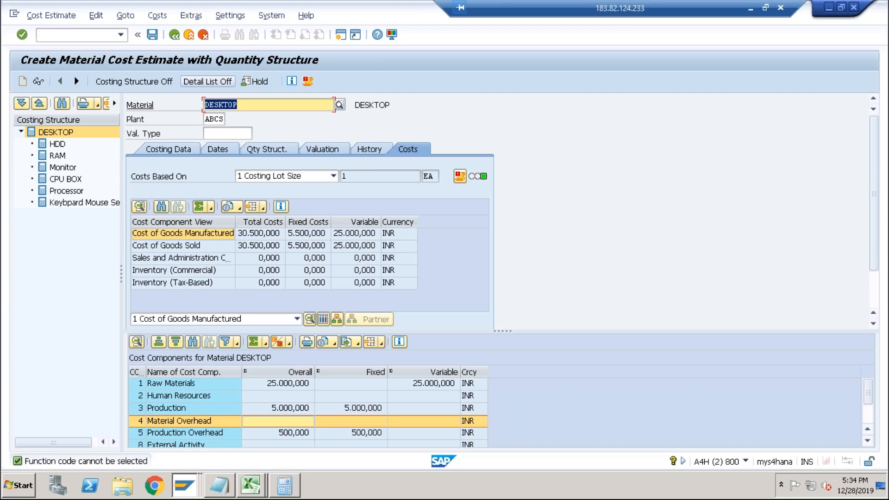
left_click(76, 36)
left_click(193, 234)
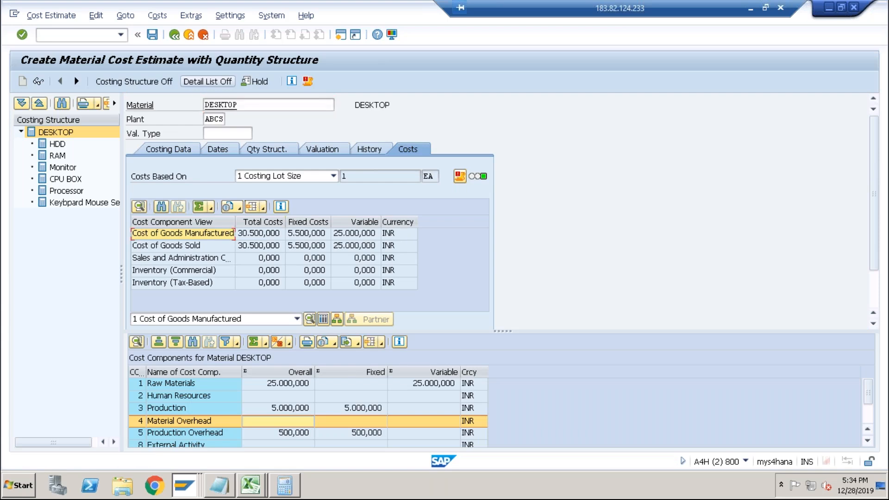
left_click(103, 36)
type("/nck11n")
key("Return")
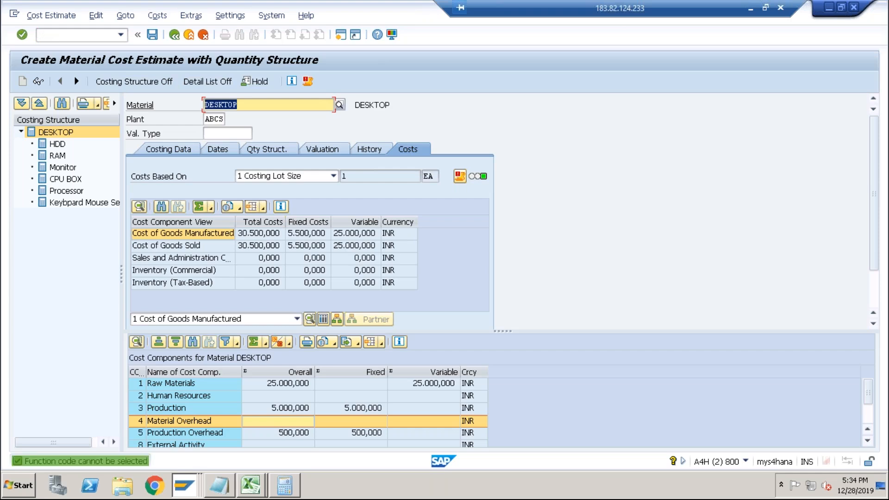
left_click(104, 36)
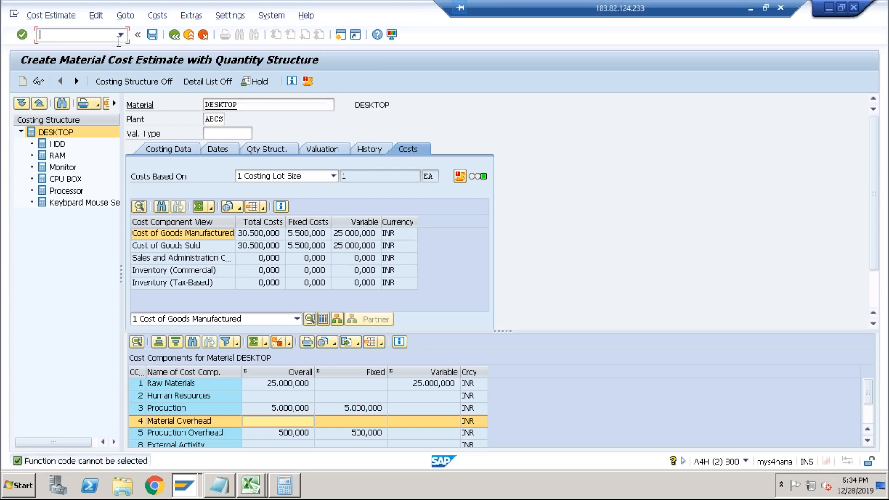
type("/n")
key("Return")
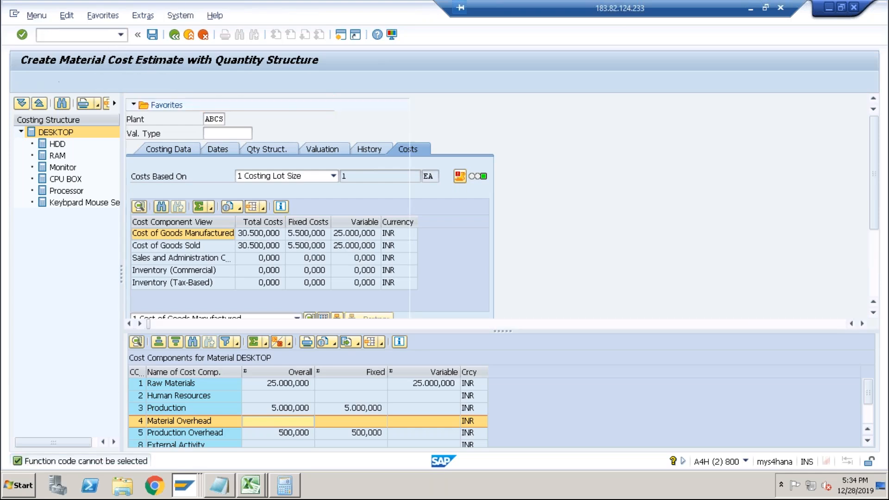
type("ck11n")
key("Return")
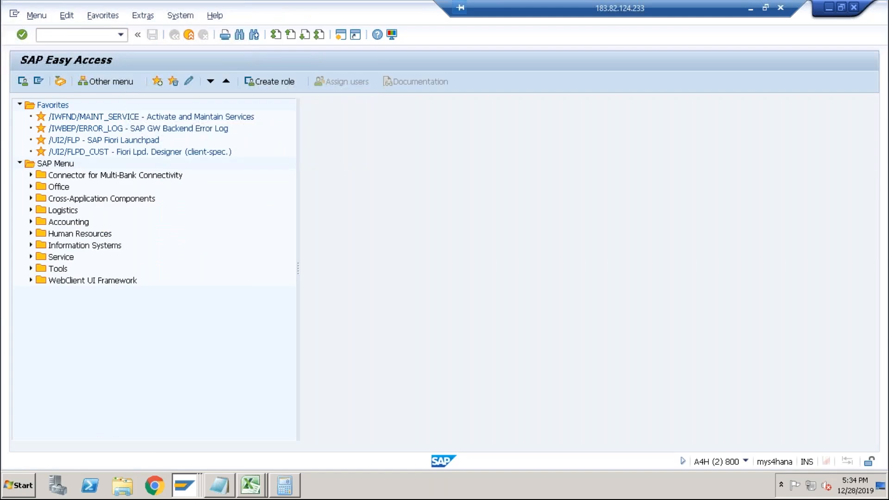
key("Return")
key("Return")
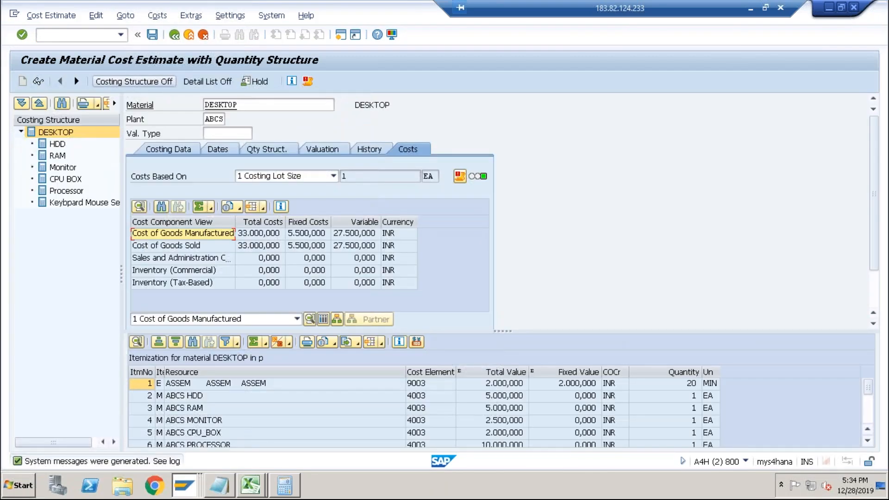
Review the cost component breakdown of the DESKTOP estimate, including Material Overhead and Production Overhead.
left_click(310, 235)
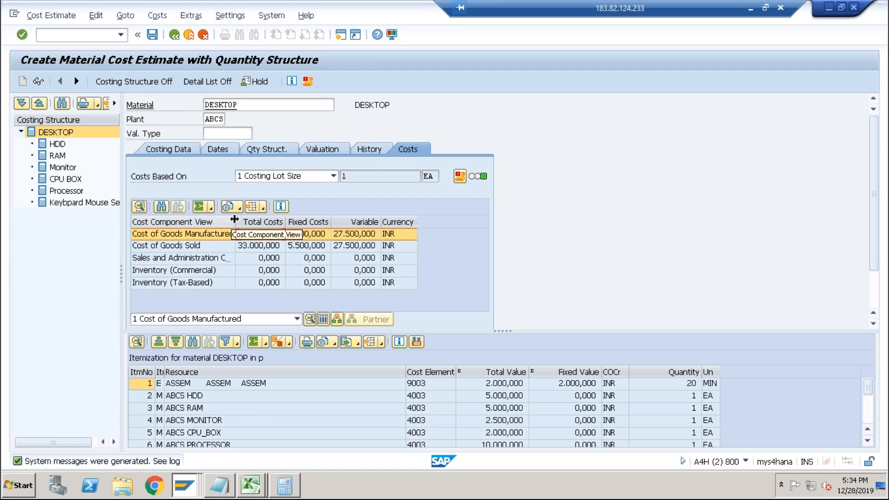
left_click_drag(235, 221, 246, 220)
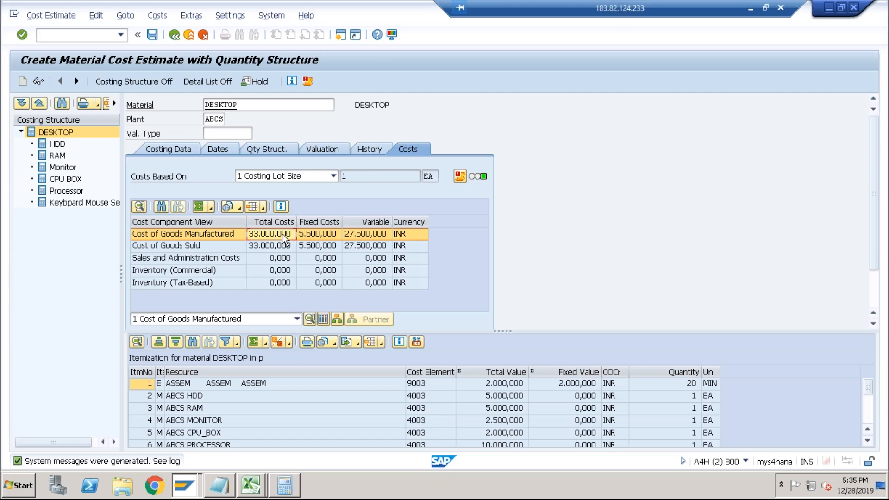
left_click(323, 320)
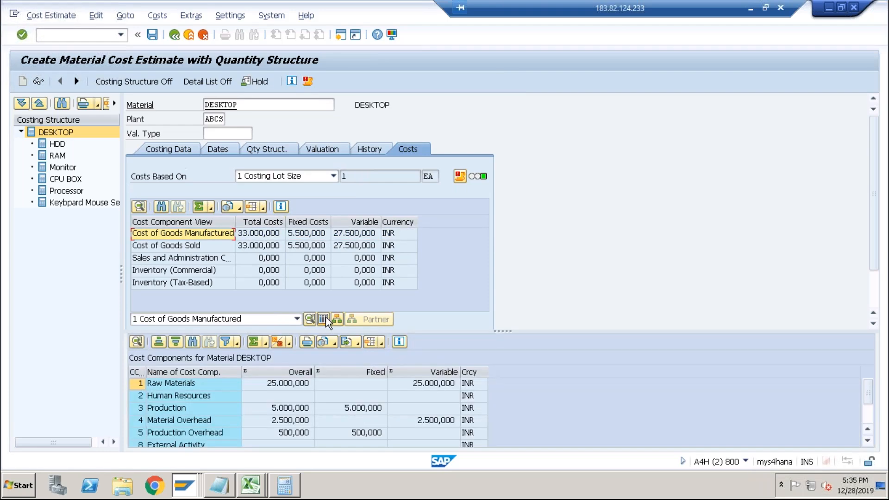
left_click(301, 385)
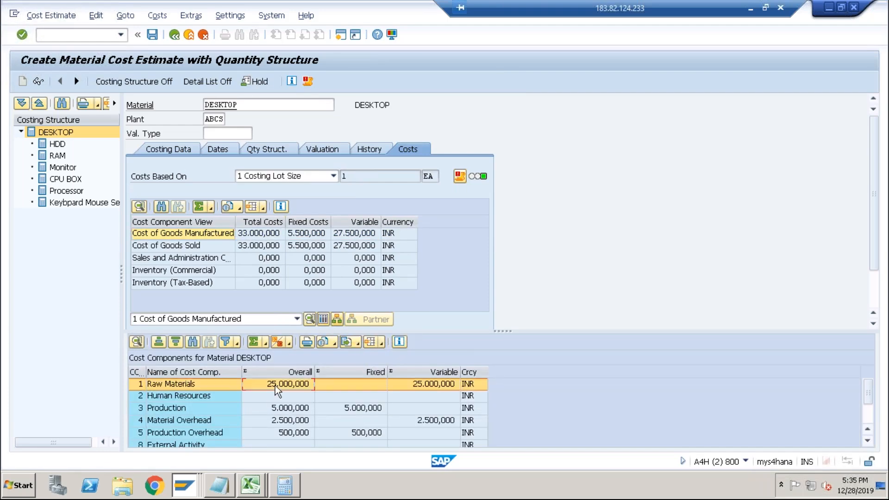
left_click(280, 408)
left_click(273, 422)
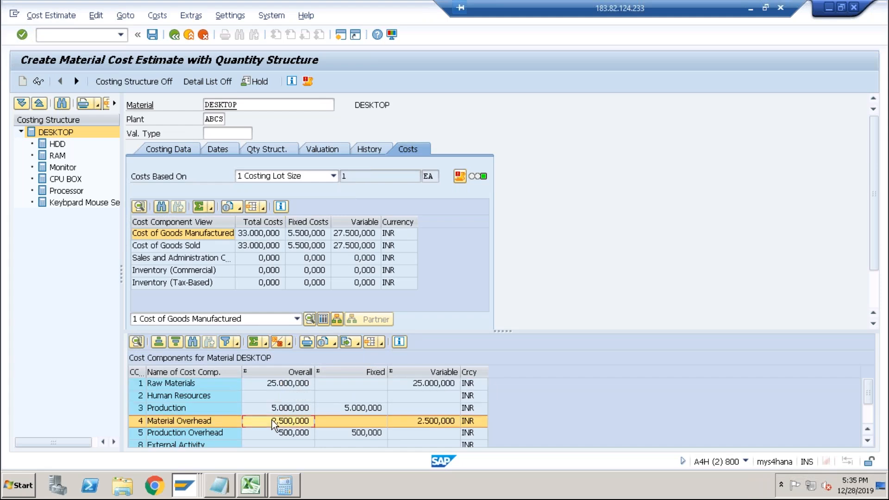
left_click(278, 434)
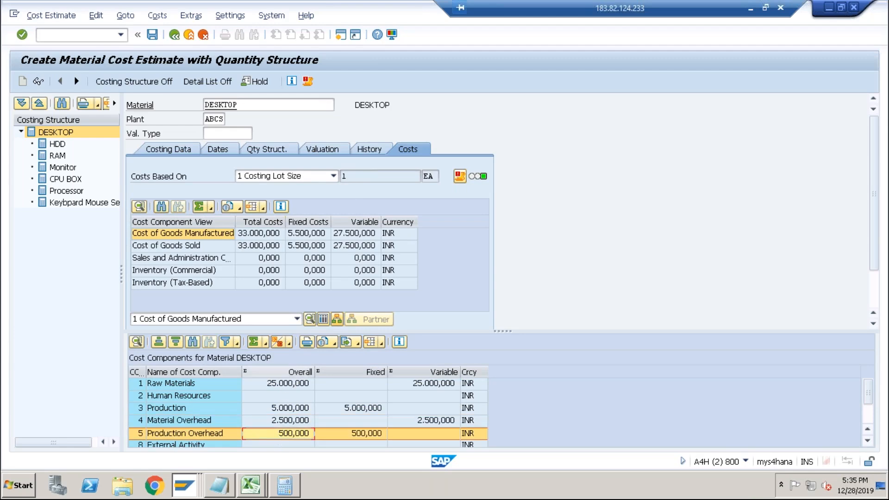
left_click(267, 234)
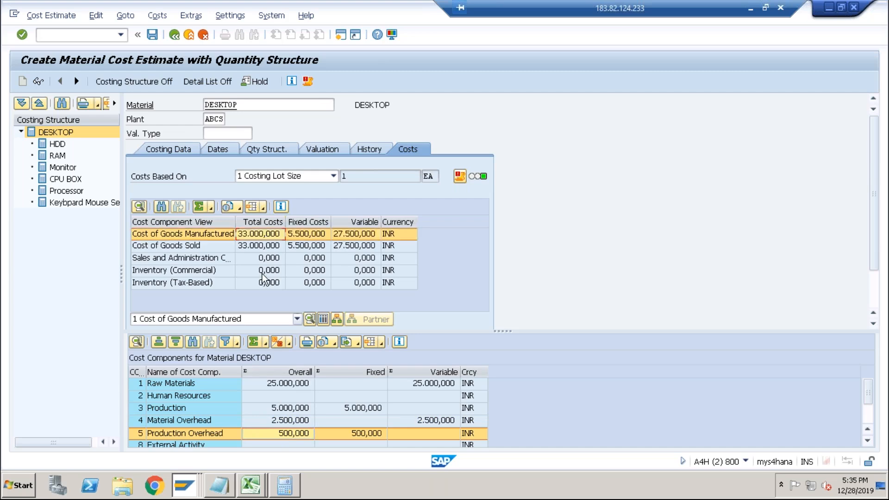
Compare the estimate's cost components with the expected desktop costing figures in the Excel worksheet.
key("alt+Tab")
key("alt+Tab")
key("alt+Tab")
key("alt+Tab")
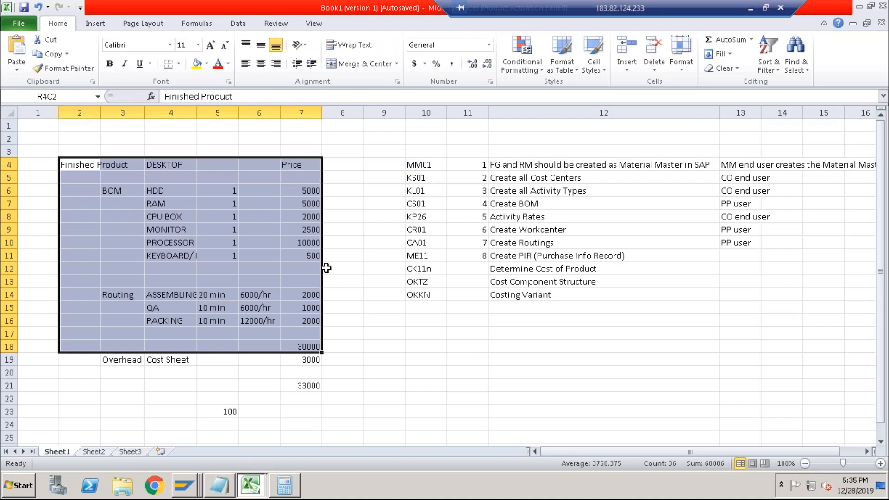
left_click(175, 190)
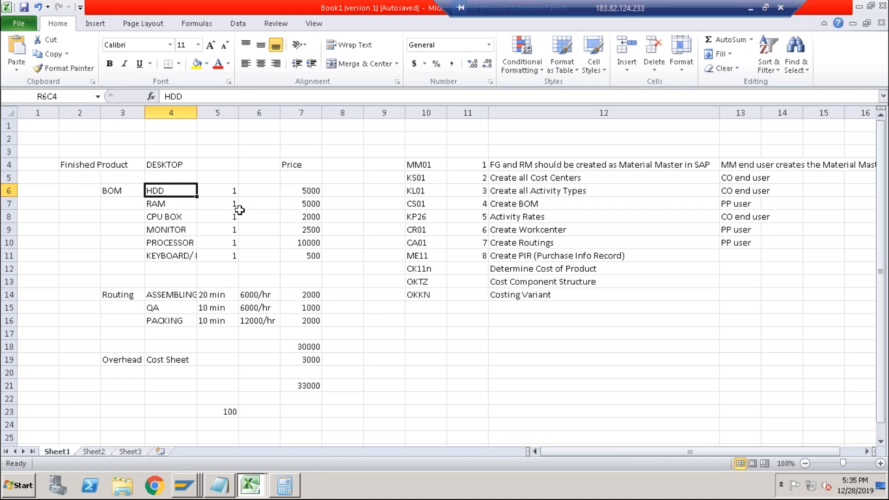
key("alt+Tab")
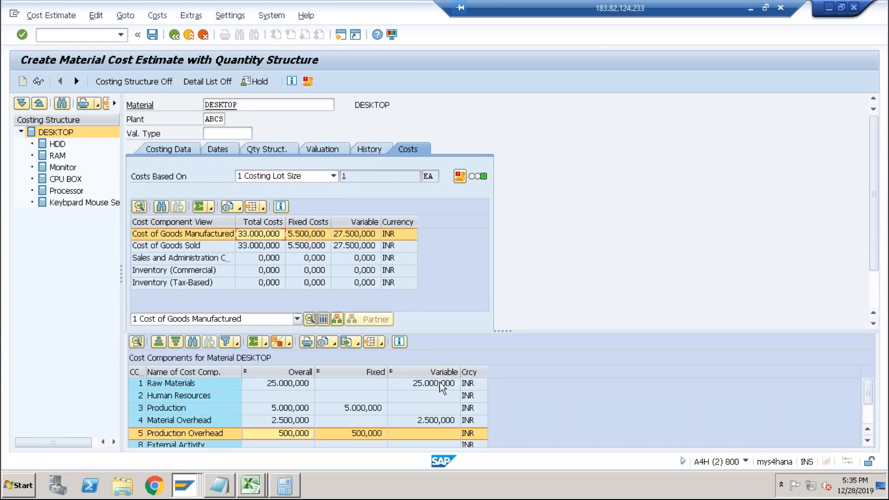
left_click(310, 433)
left_click(182, 409)
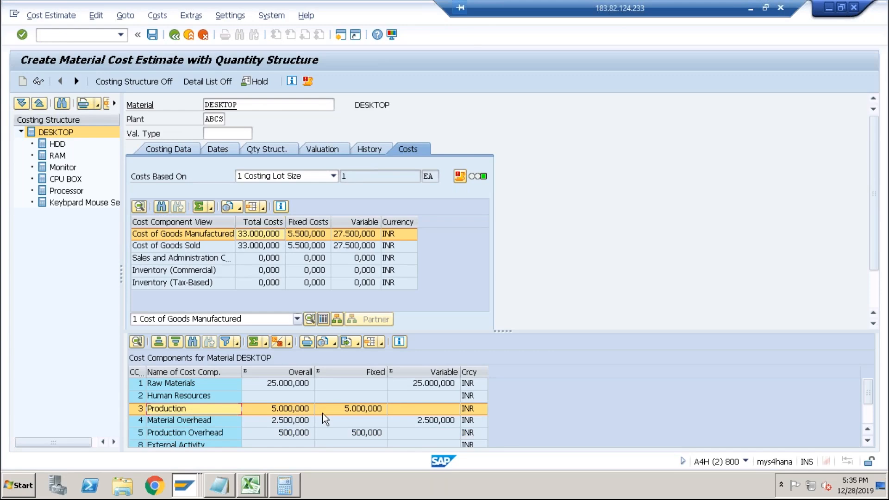
Switch to the other session, start transaction KP26 and set the planning period to 12 through 12 of fiscal year 2019.
key("alt+Tab")
key("alt+Tab")
key("alt+Tab")
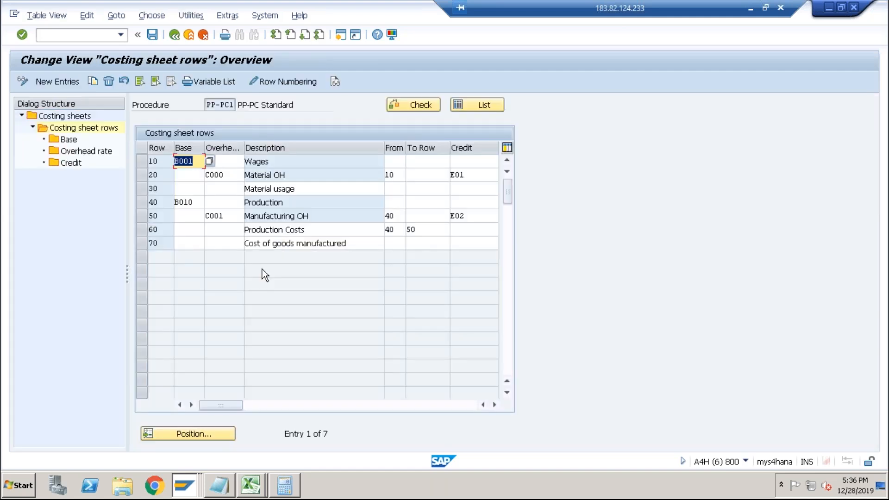
left_click(78, 37)
type("/nkp26")
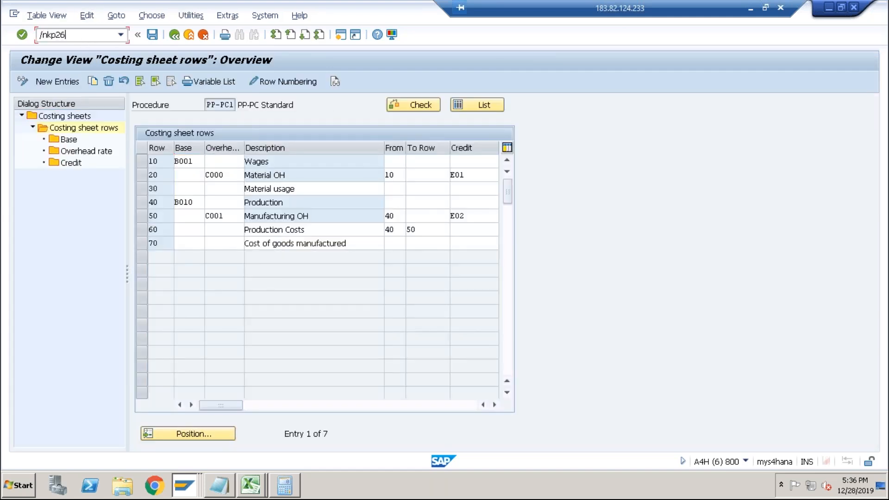
key("Return")
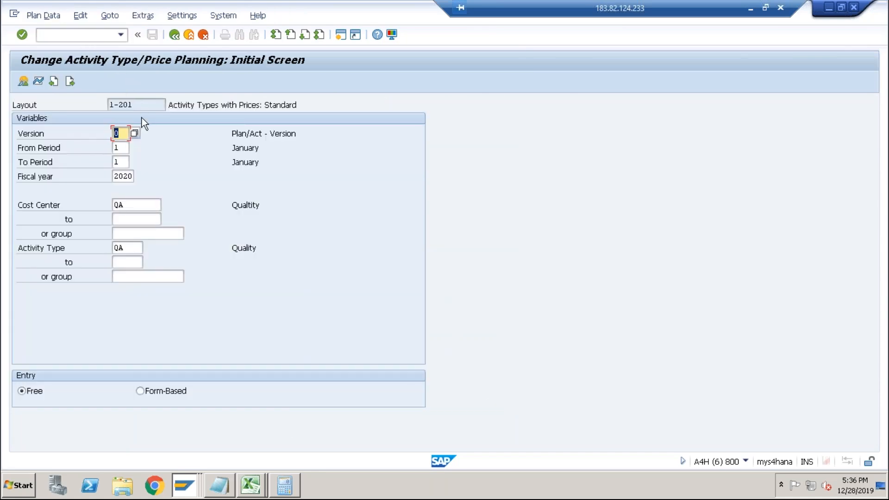
key("Tab")
type("12")
key("Tab")
type("12")
key("Tab")
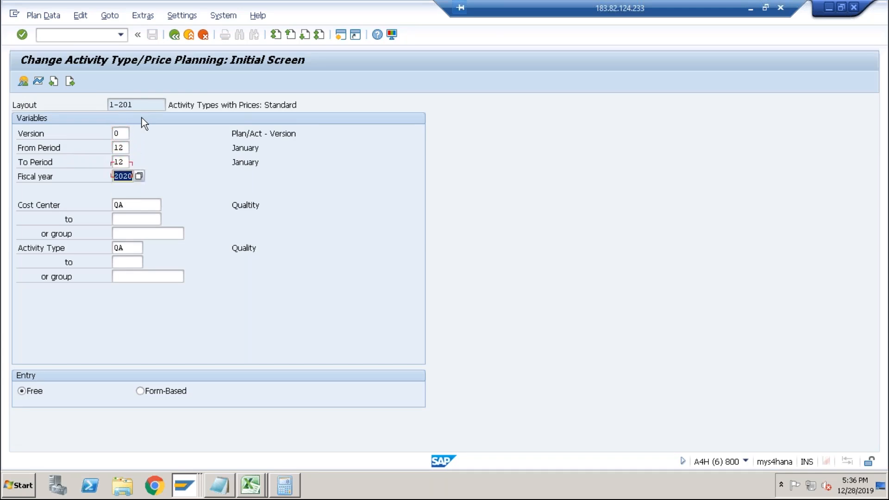
type("2019")
key("Return")
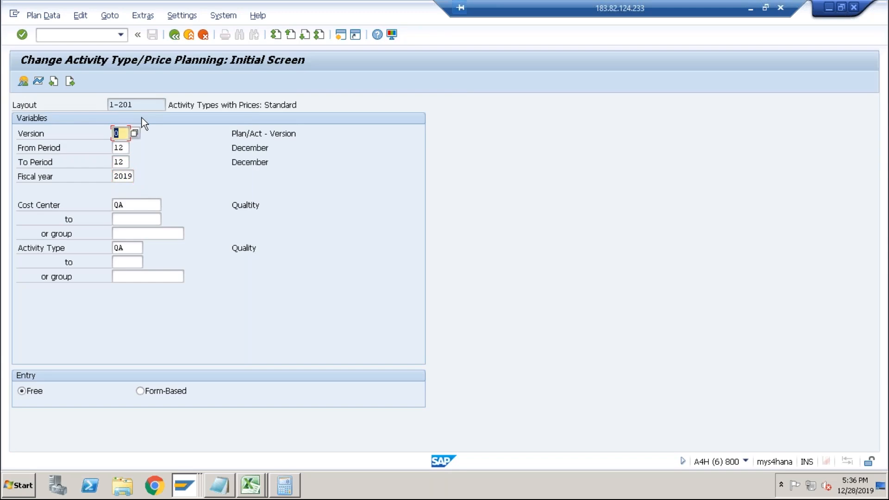
Try to move the QA activity's 100,000 price from the fixed to the variable price column and save.
left_click(23, 85)
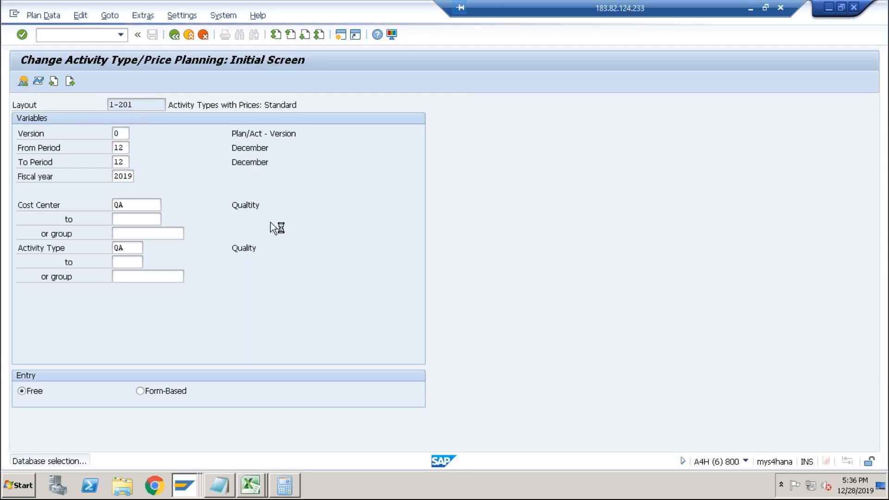
left_click_drag(300, 190, 267, 191)
key("ctrl+c")
key("BackSpace")
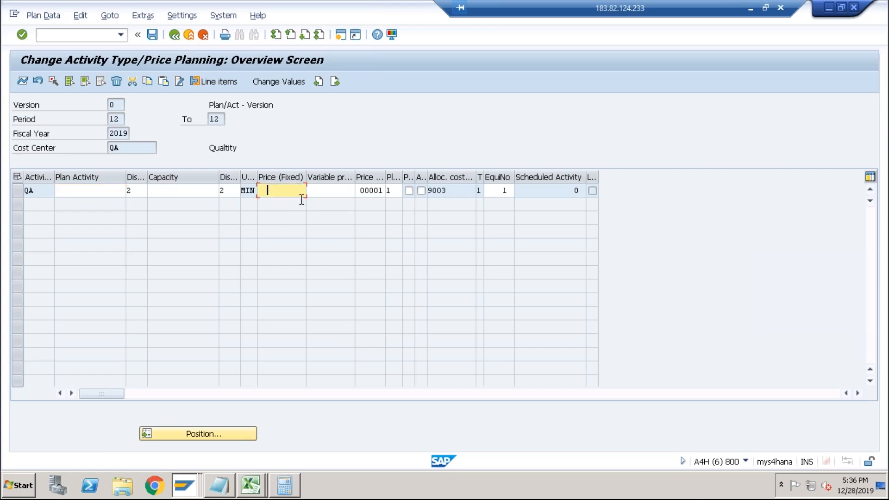
left_click(330, 192)
key("ctrl+v")
key("Return")
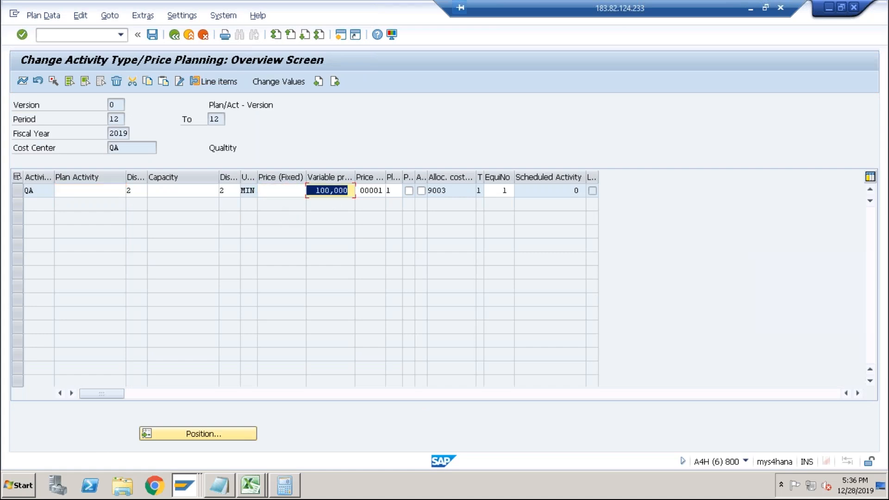
left_click(152, 34)
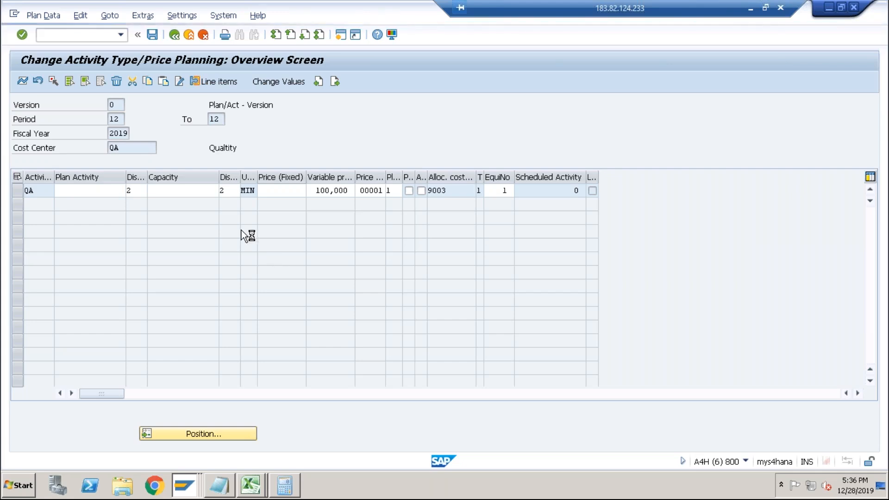
Stop the transaction and start transaction KP26 again in another session.
left_click(16, 16)
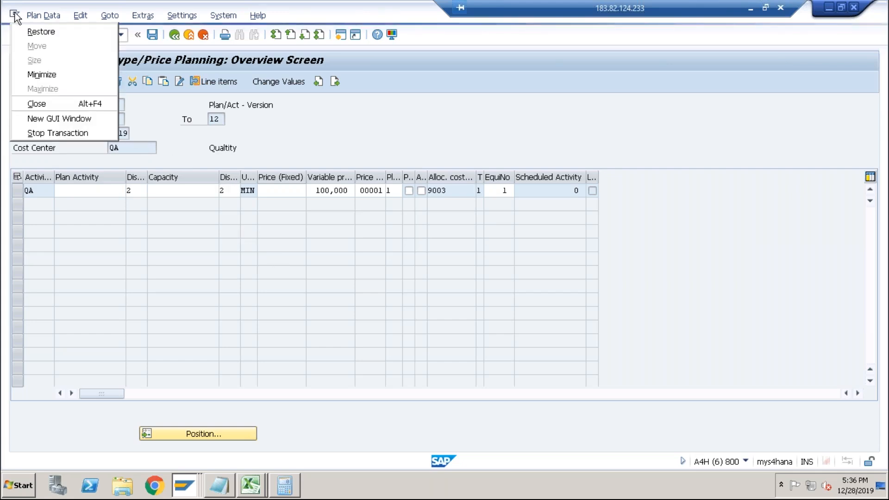
left_click(58, 134)
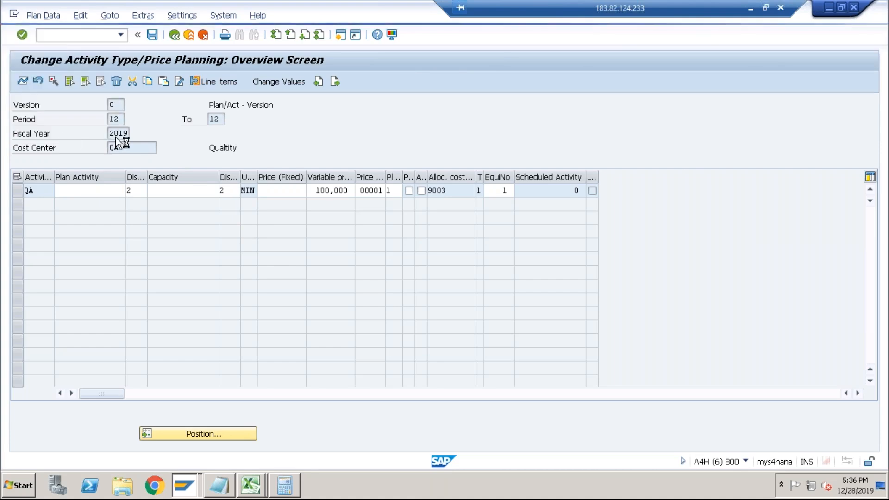
left_click(189, 493)
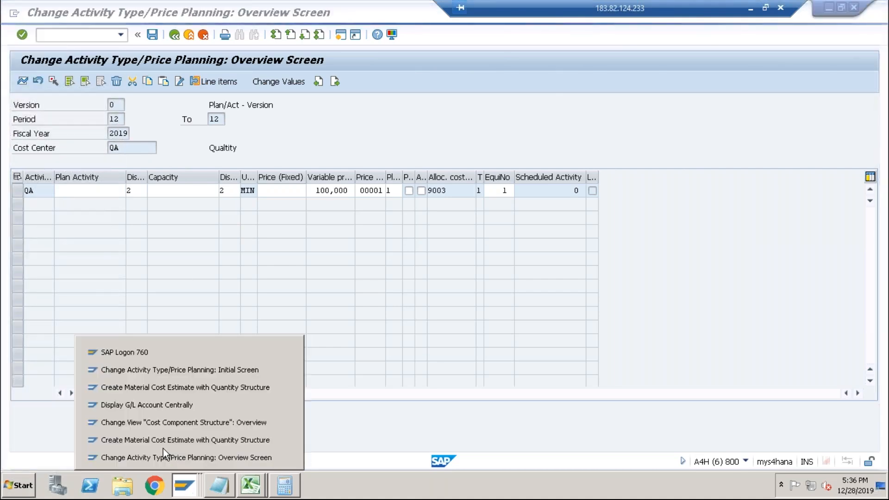
left_click(154, 412)
type("/nkp2")
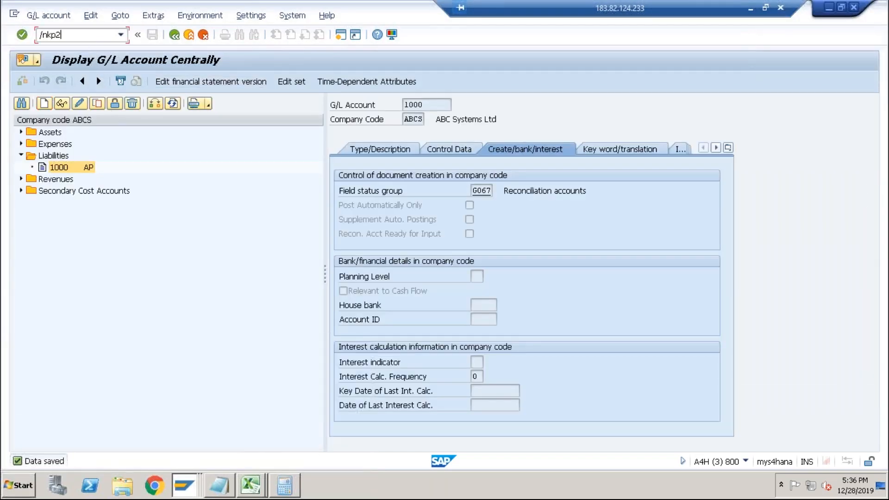
key("Return")
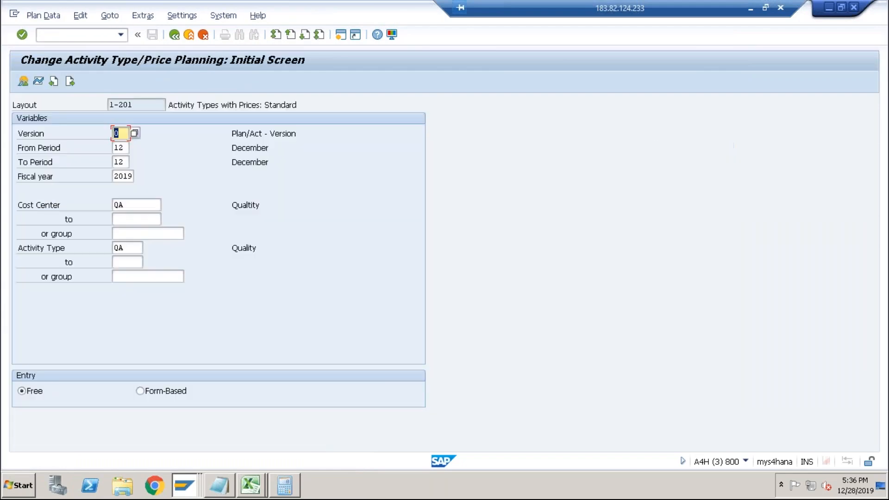
For cost center QA, move the 100,000 activity price from fixed to variable price and save the plan.
left_click(21, 82)
left_click(298, 191)
key("ctrl+c")
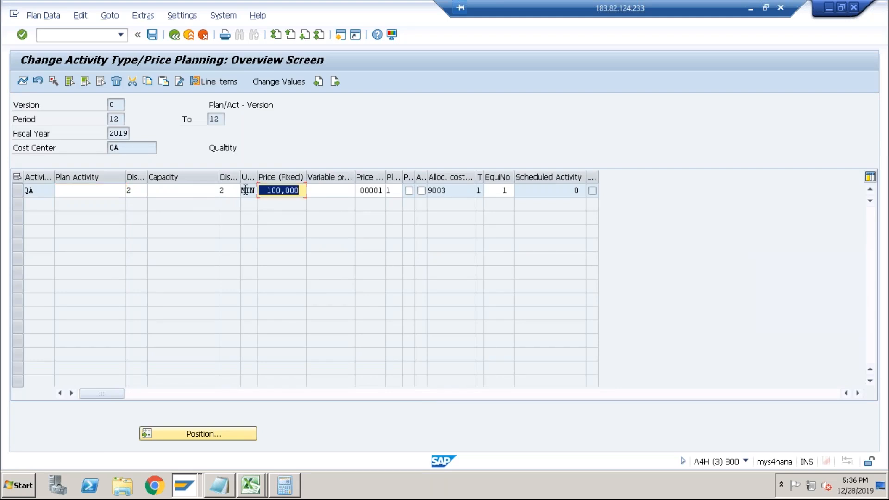
key("Delete")
key("Tab")
key("ctrl+v")
key("Return")
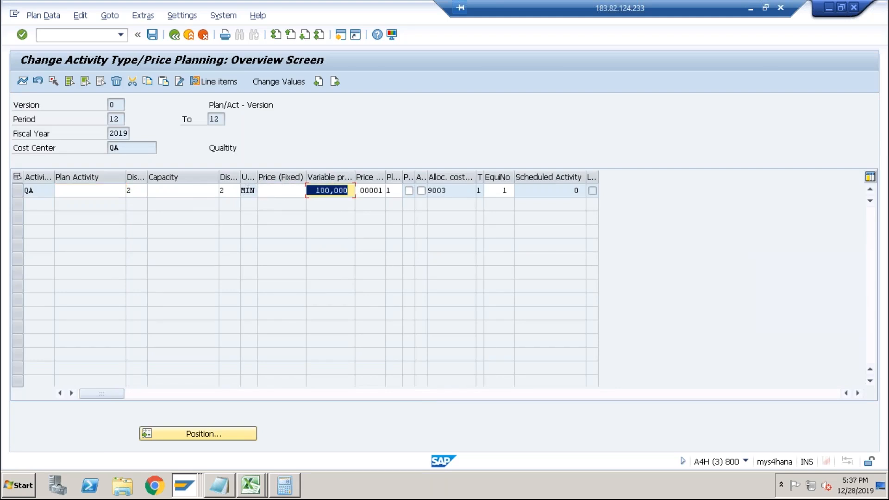
left_click(153, 35)
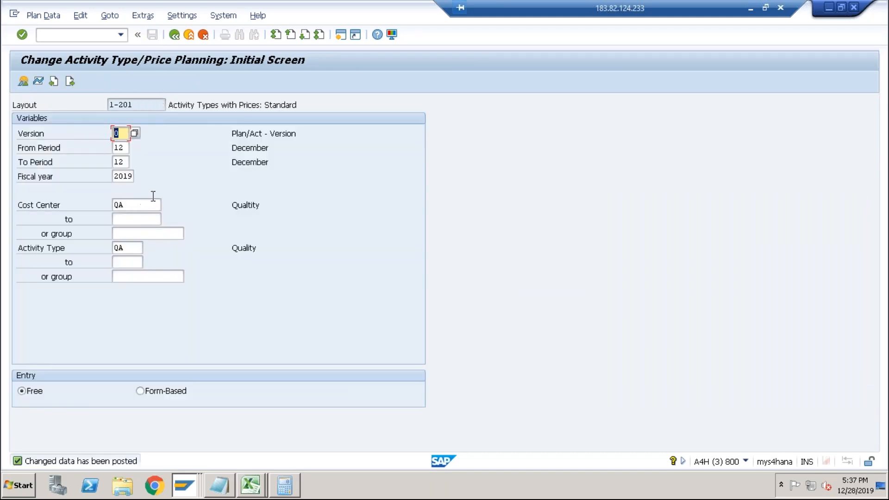
Set cost center and activity type to ASSEM and open the price planning overview.
key("Tab")
key("Tab")
key("Tab")
key("Tab")
key("BackSpace")
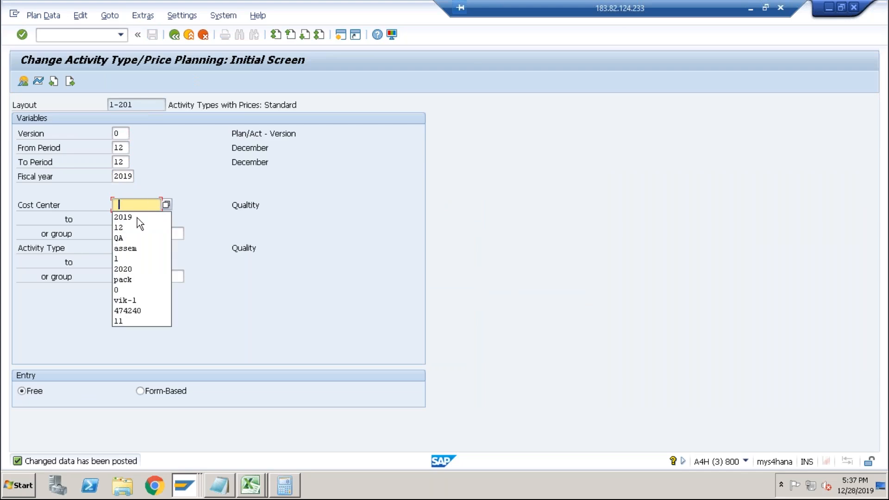
left_click(130, 244)
key("Tab")
key("Tab")
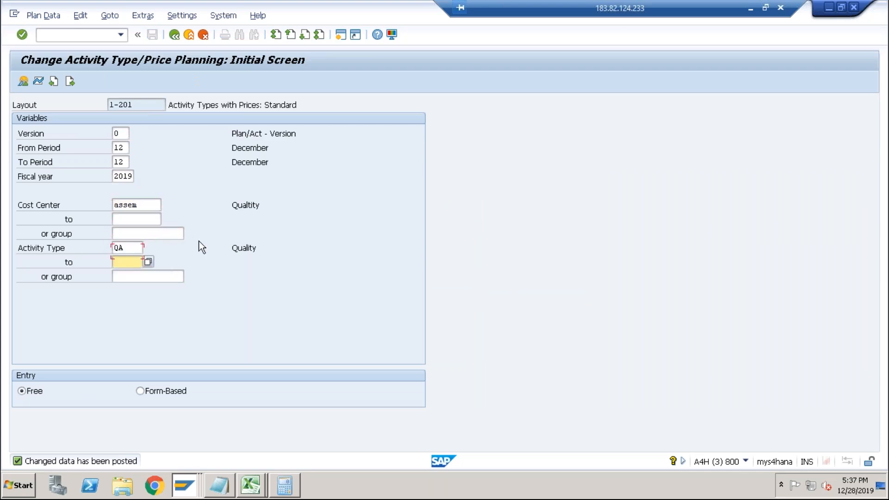
key("shift+Tab")
key("BackSpace")
left_click(136, 291)
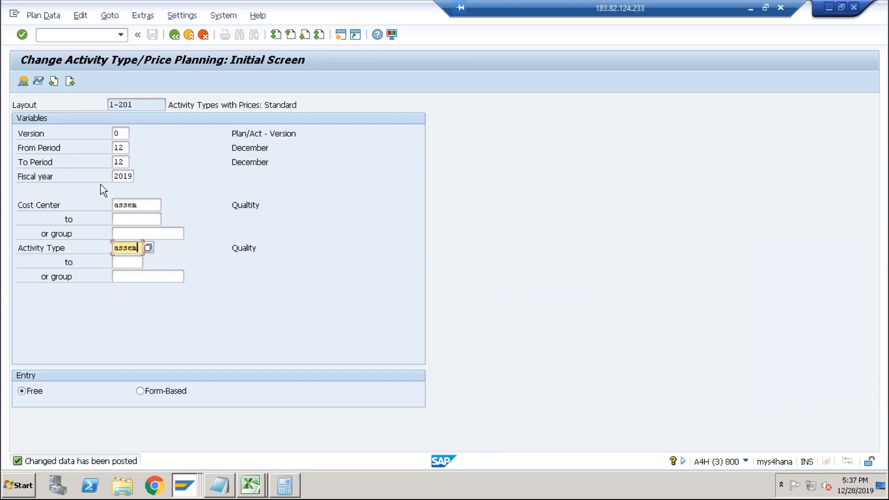
left_click(23, 82)
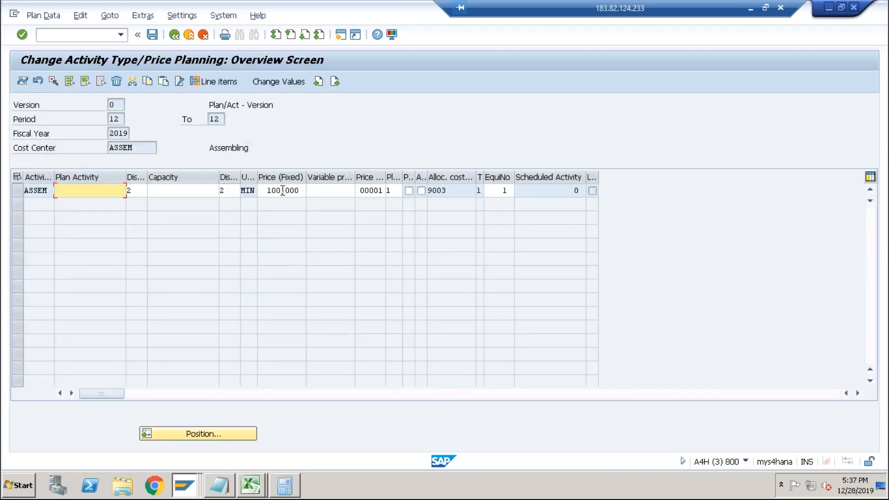
Move the ASSEM activity price of 100,000 from fixed to variable price, save and leave the transaction.
left_click_drag(300, 190, 256, 190)
key("ctrl+c")
key("Delete")
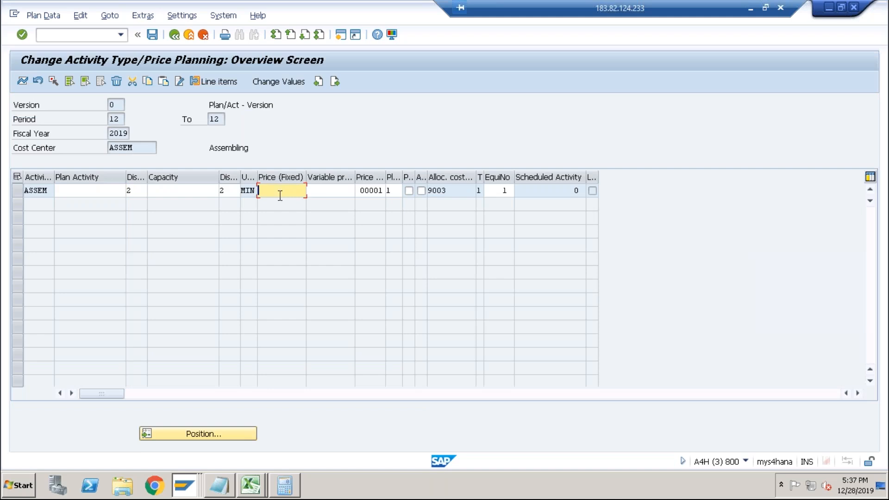
left_click(325, 191)
key("ctrl+v")
key("Return")
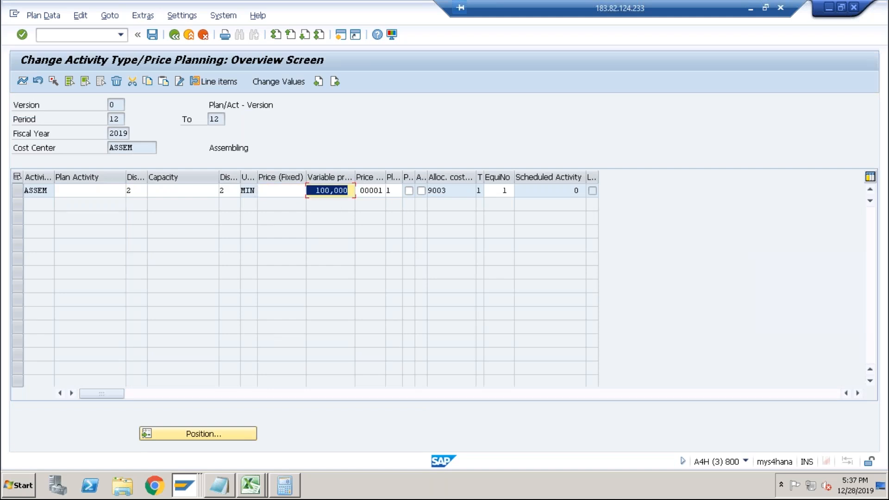
left_click(138, 34)
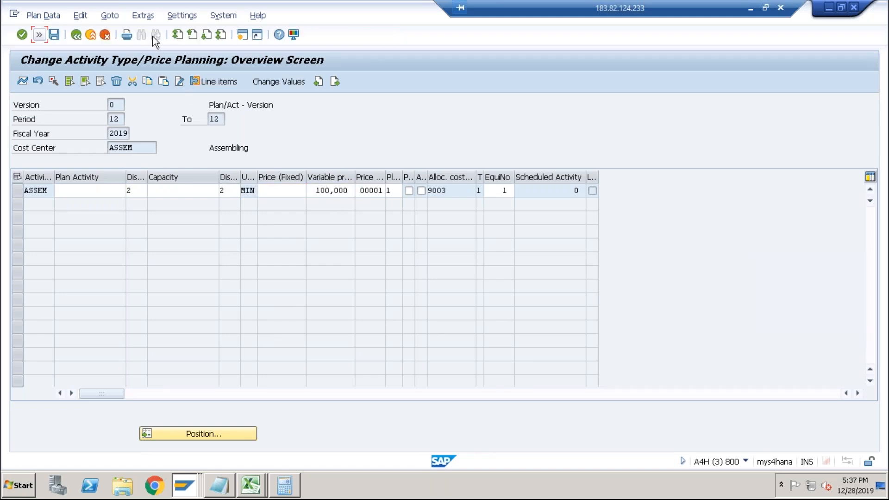
left_click(57, 35)
left_click(77, 36)
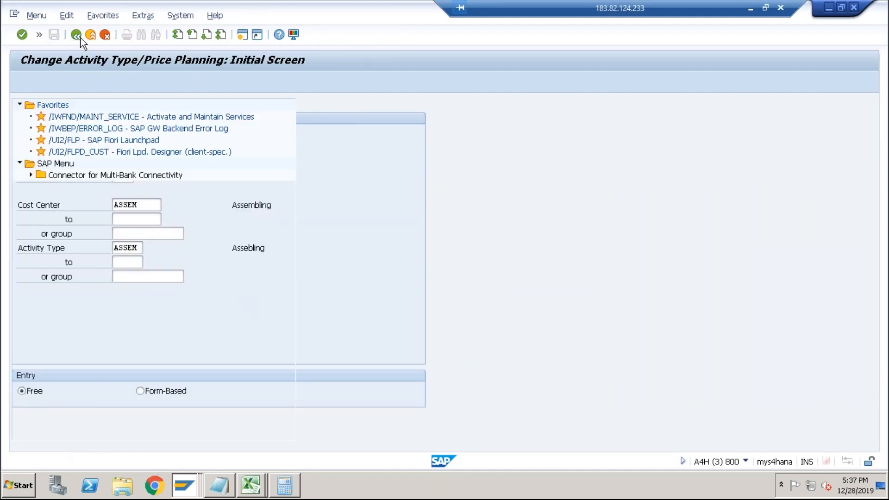
left_click(39, 34)
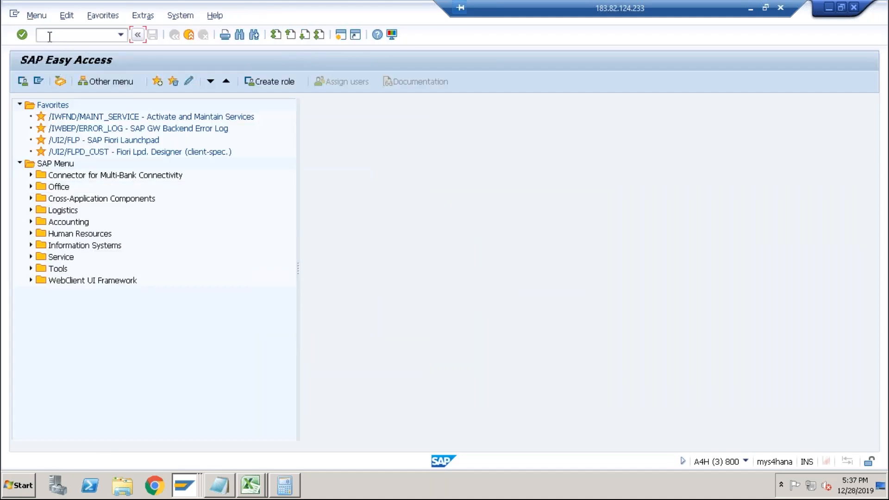
Restart KP26 with cost center and activity type PACK for period 12, 2019 and open the overview.
left_click(121, 35)
left_click(99, 48)
key("Return")
key("Tab")
key("Tab")
key("Tab")
key("Tab")
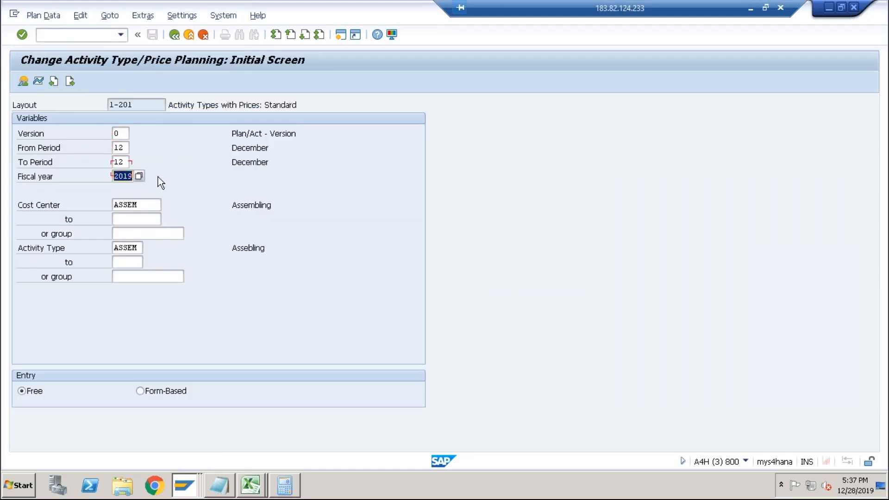
key("Delete")
left_click(126, 281)
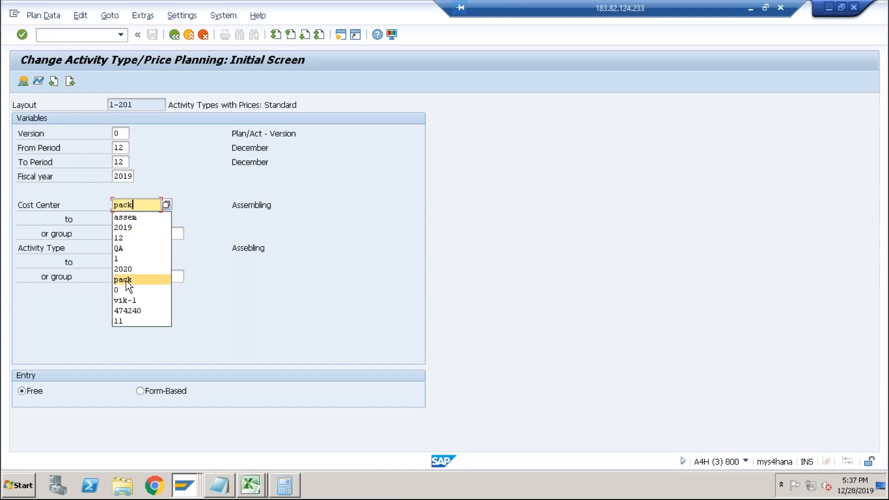
key("Tab")
key("Tab")
key("Tab")
key("Delete")
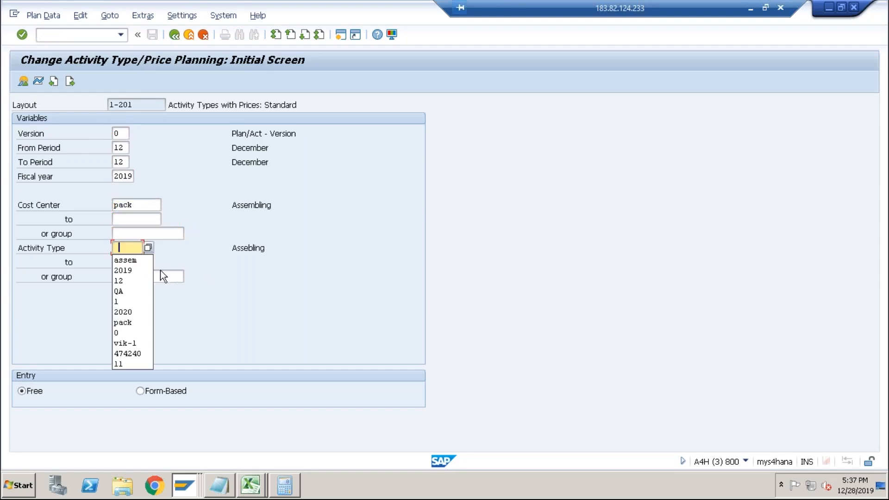
left_click(131, 321)
key("Return")
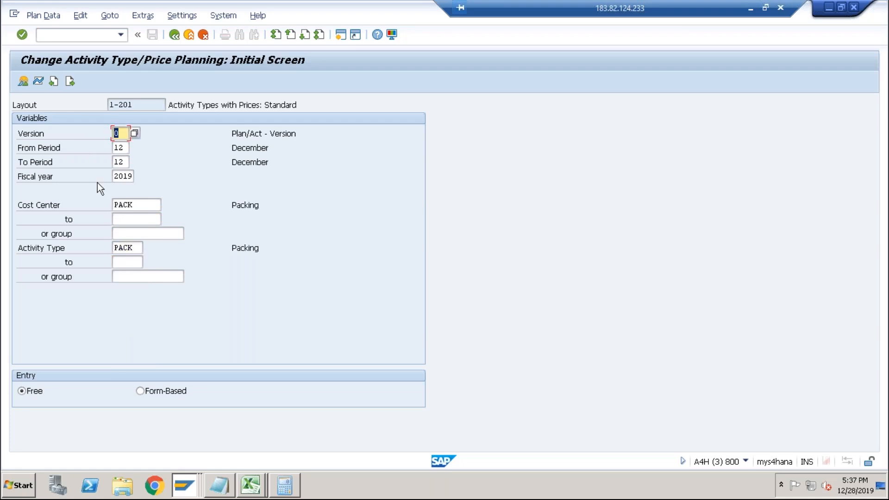
left_click(24, 83)
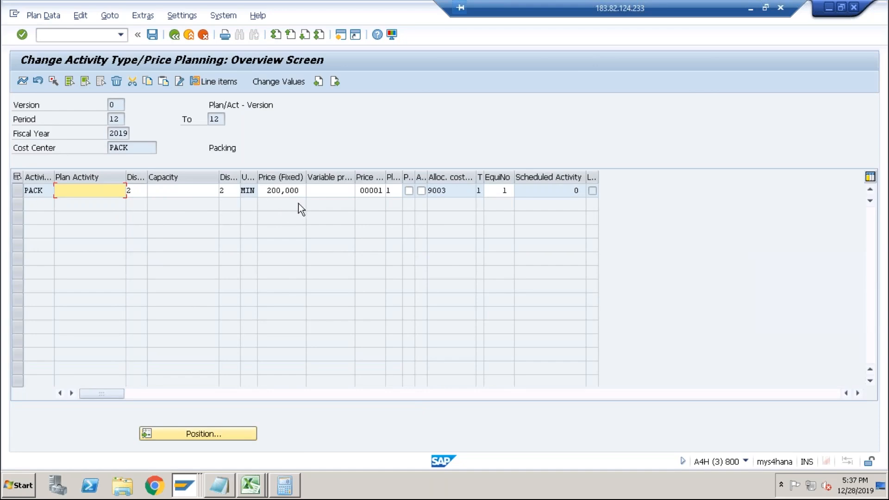
Move the PACK activity price of 200,000 from fixed to variable price and save the plan.
left_click_drag(301, 190, 268, 187)
key("Delete")
key("Tab")
type("200,000")
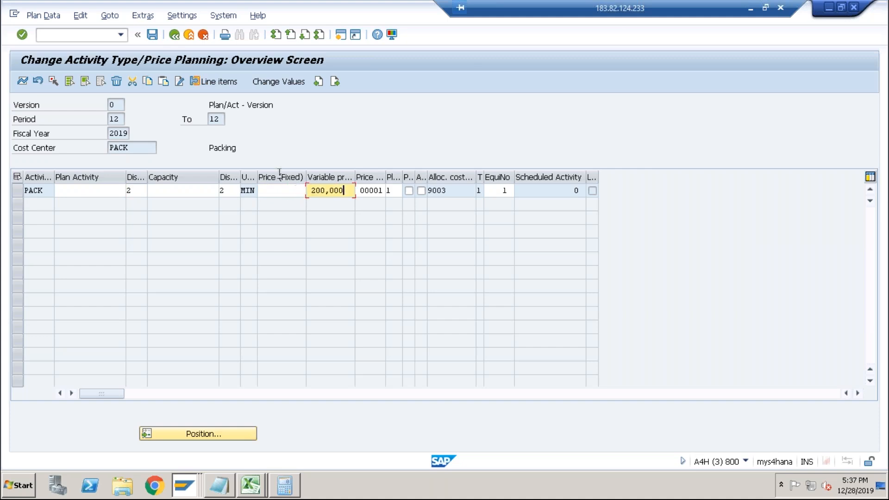
left_click(156, 37)
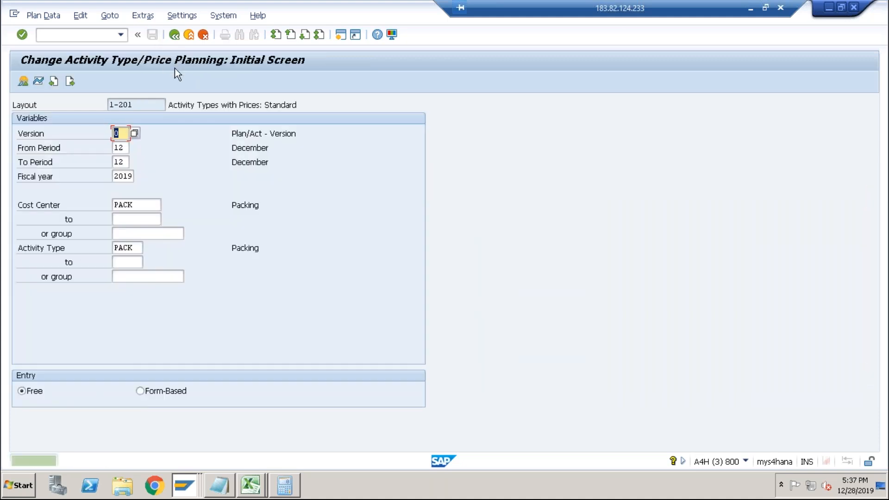
Switch to the other session and run transaction CK11N for material DESKTOP in plant ABCS.
key("alt+Tab")
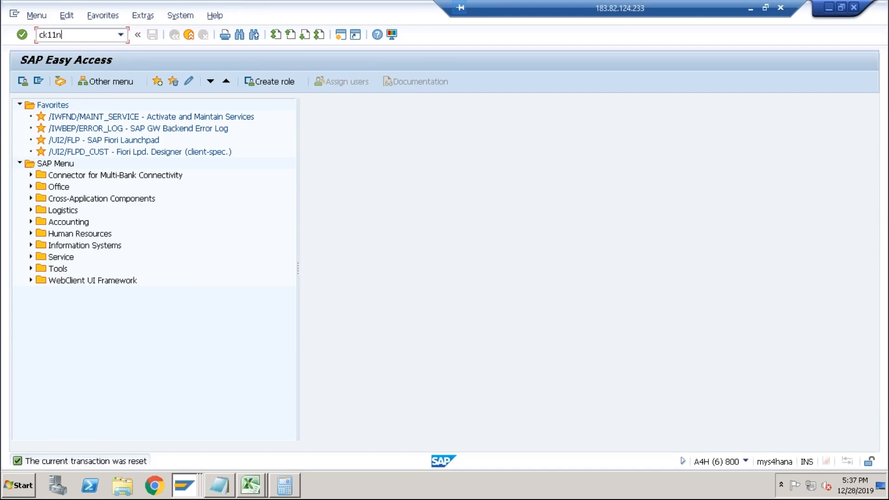
type("ck11n")
key("Return")
key("Return")
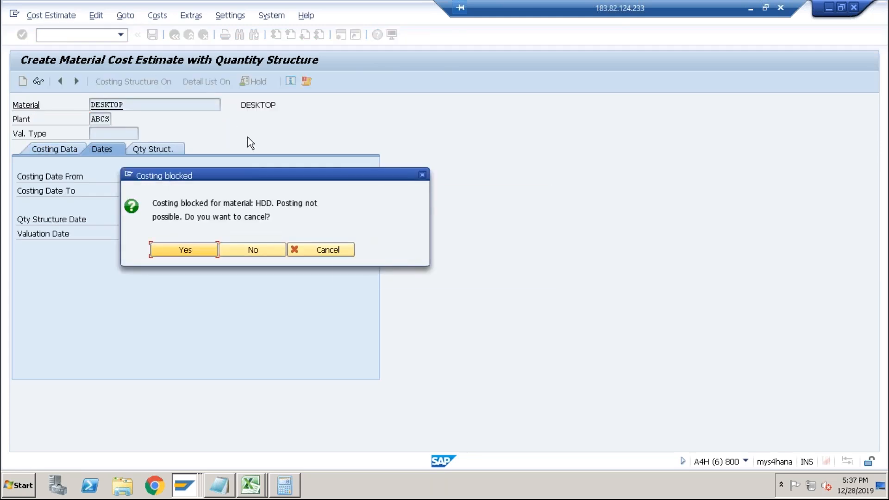
Exit the older DESKTOP cost estimate session without saving the data.
key("alt+Tab")
key("alt+Tab")
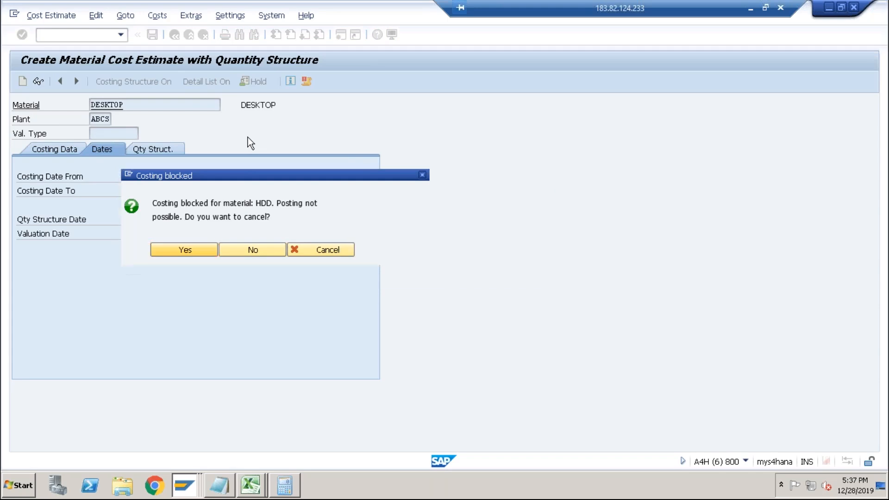
left_click(188, 35)
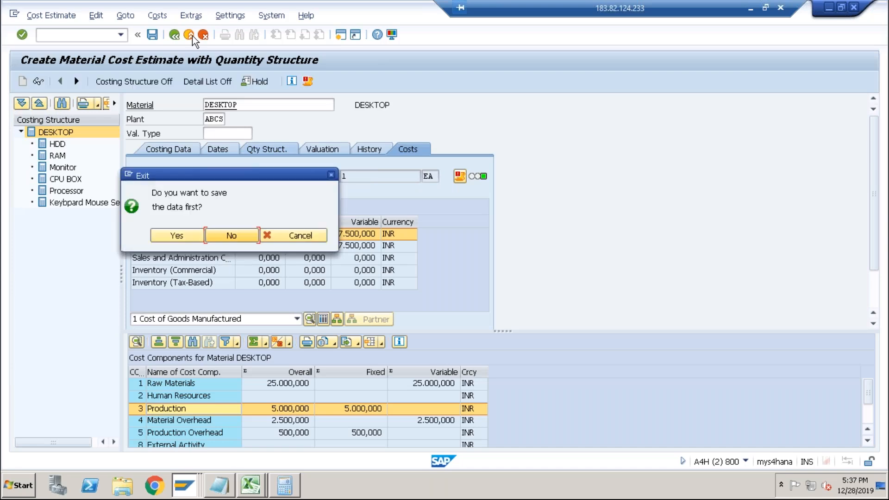
left_click(224, 236)
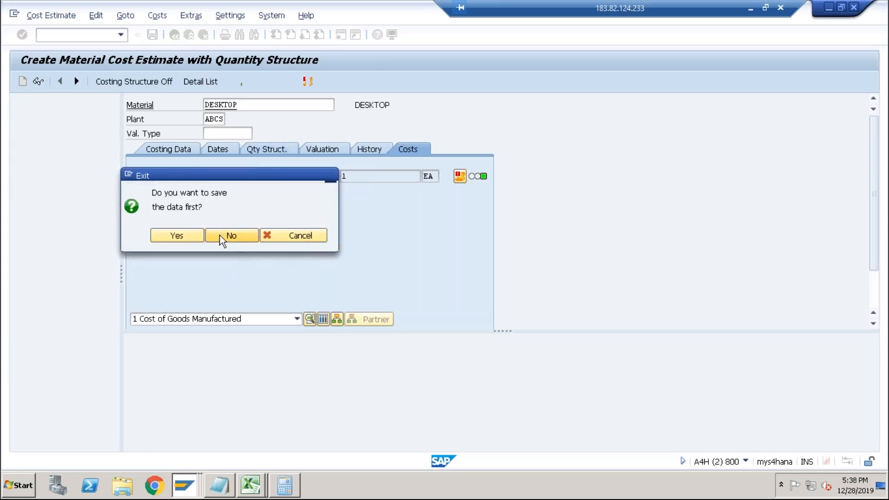
Return to the new CK11N session and continue costing DESKTOP without cancelling at the costing-blocked prompt.
key("alt+Tab")
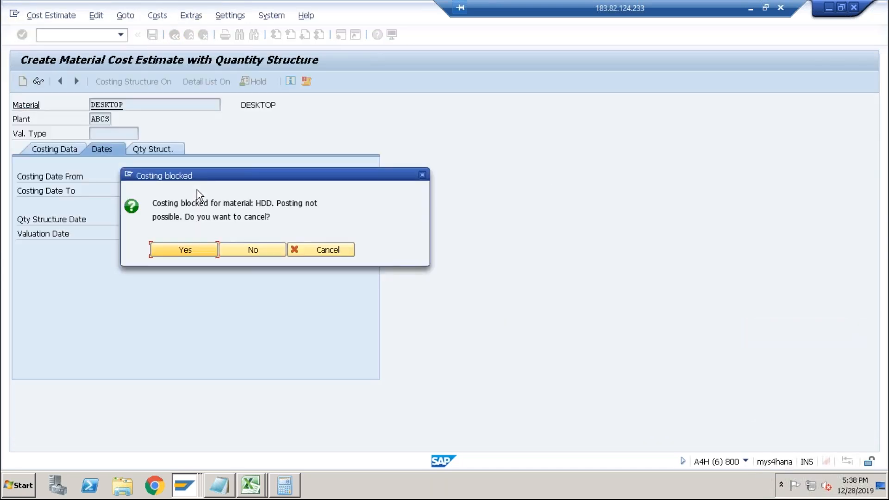
left_click(243, 250)
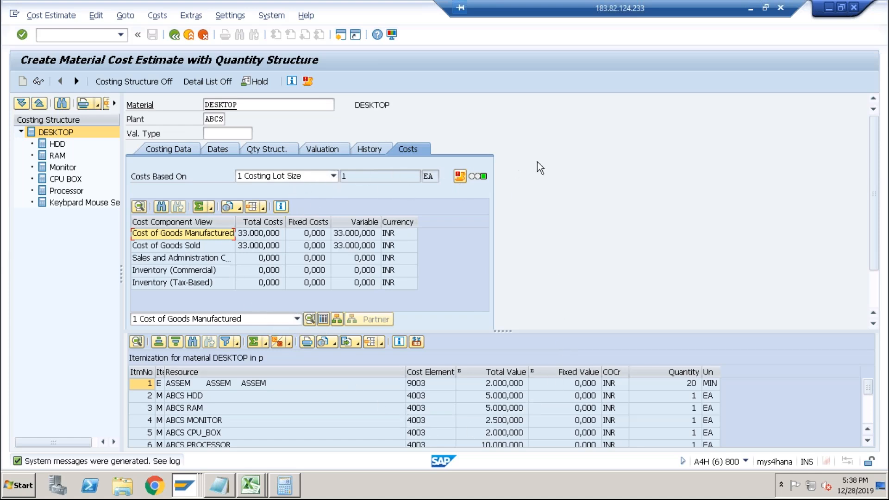
Review the DESKTOP costing figures in the Excel workbook, checking the routing activity prices and the overhead amount.
left_click(252, 485)
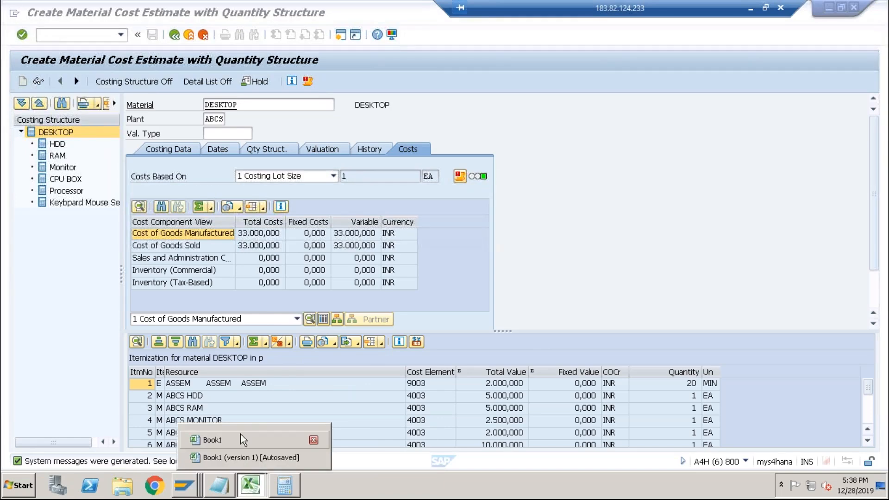
left_click(262, 442)
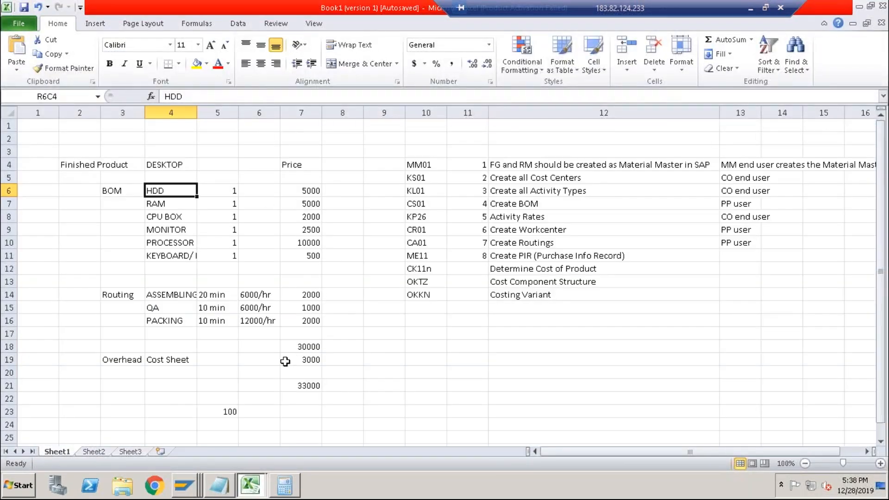
left_click_drag(304, 192, 304, 258)
left_click_drag(304, 295, 305, 322)
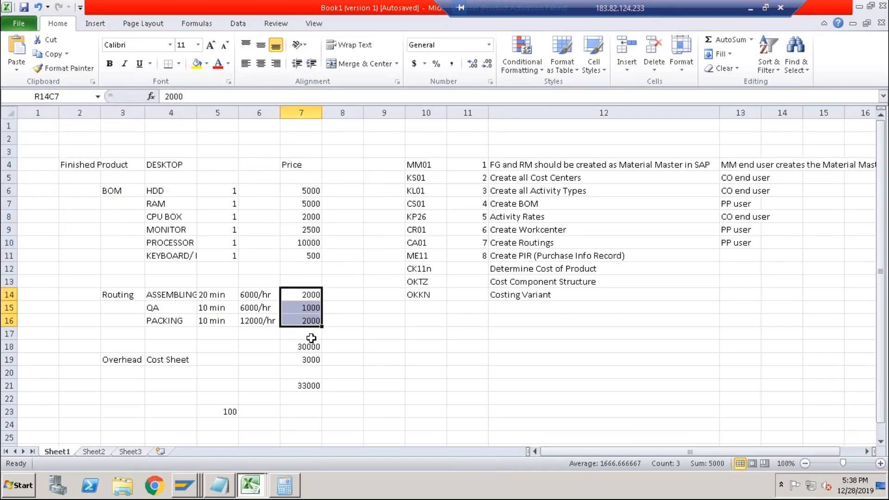
left_click(310, 361)
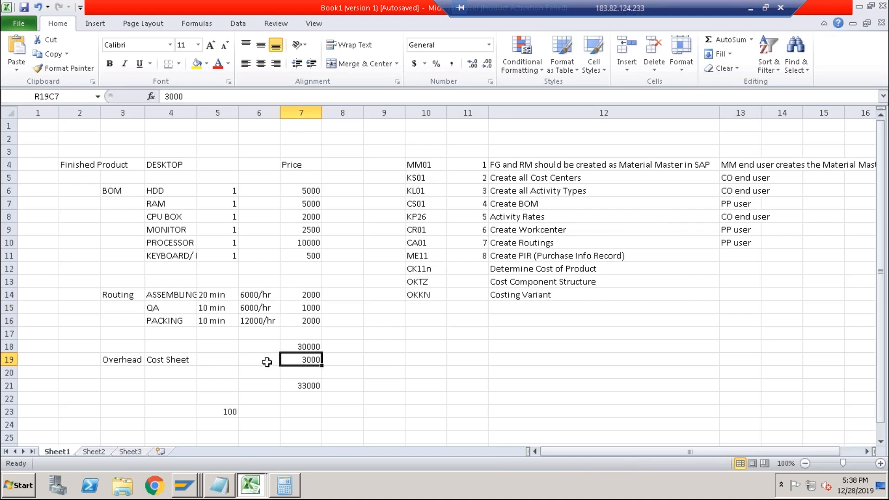
Return to the cost estimate and open its system message log, closing the browser security pop-up.
key("alt+Tab")
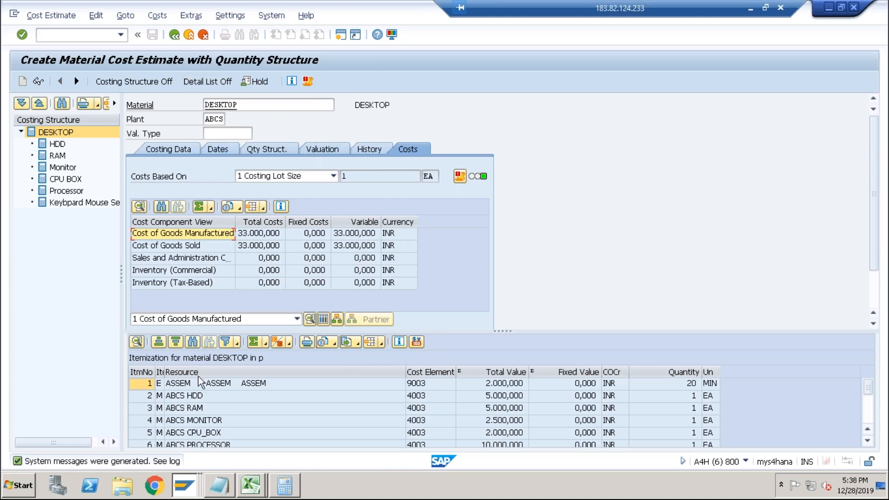
left_click(308, 81)
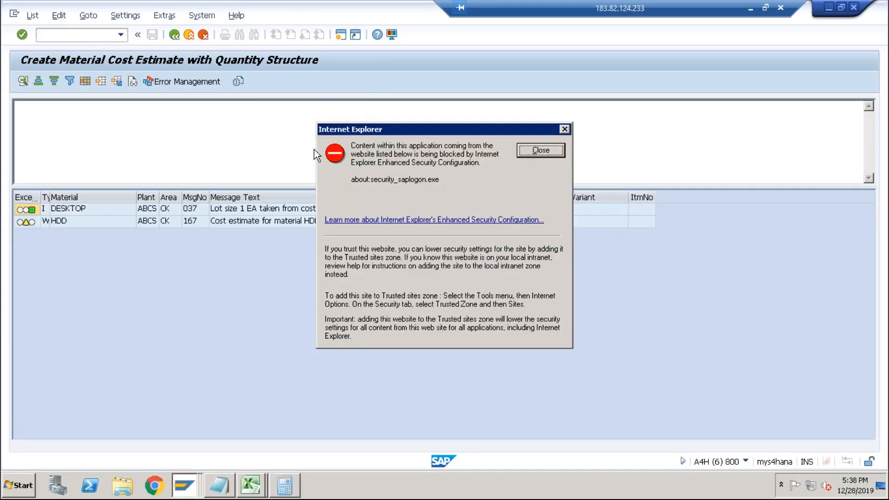
left_click(538, 148)
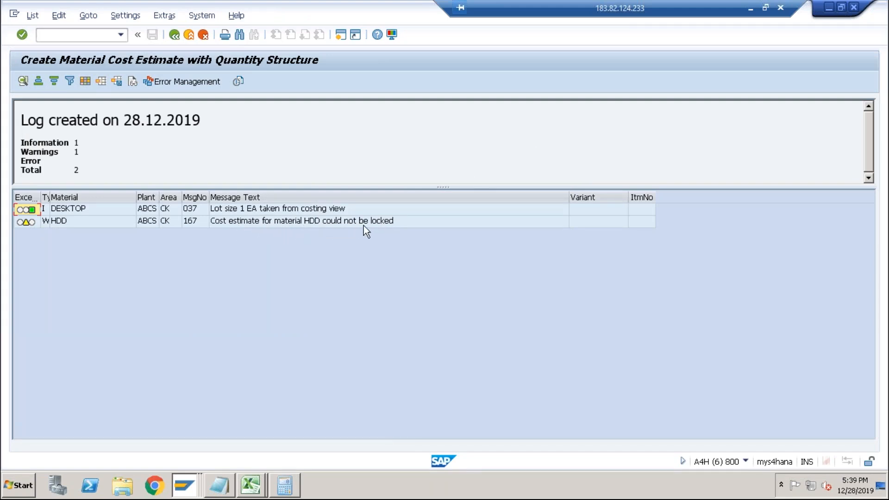
Rerun CK11N for DESKTOP in plant ABCS with costing variant PPC1 and save the cost estimate.
left_click(77, 35)
type("/n")
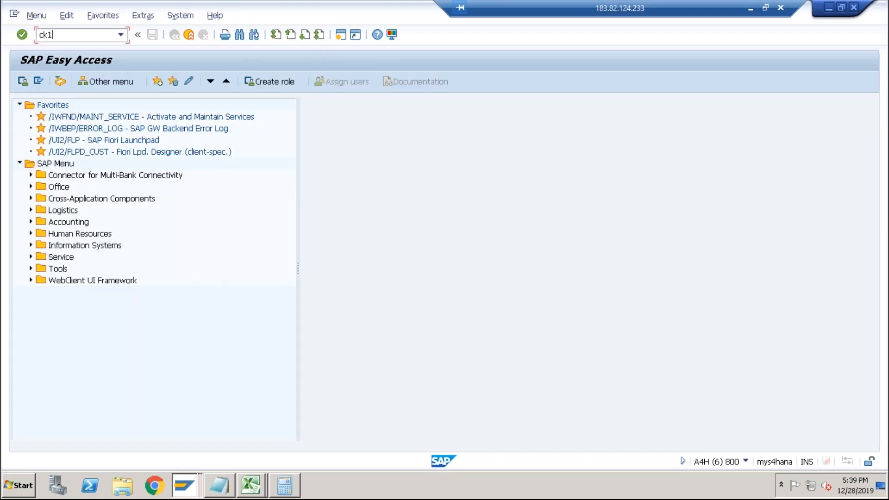
key("Return")
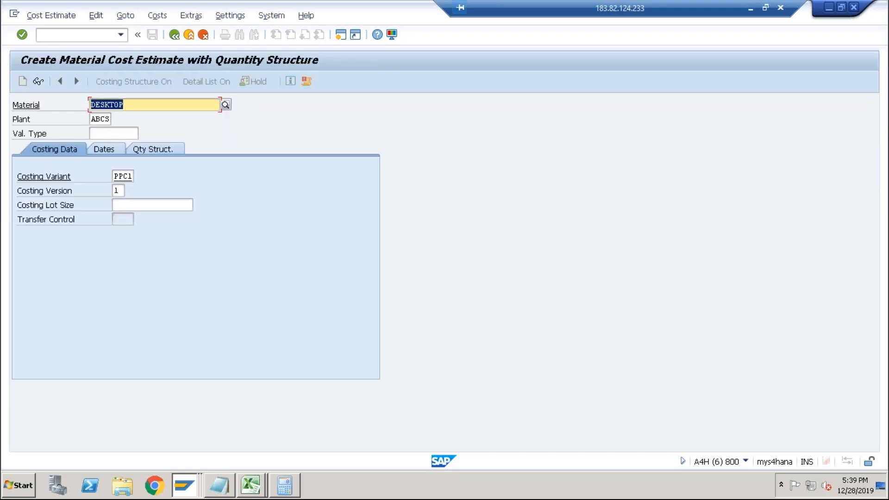
key("Return")
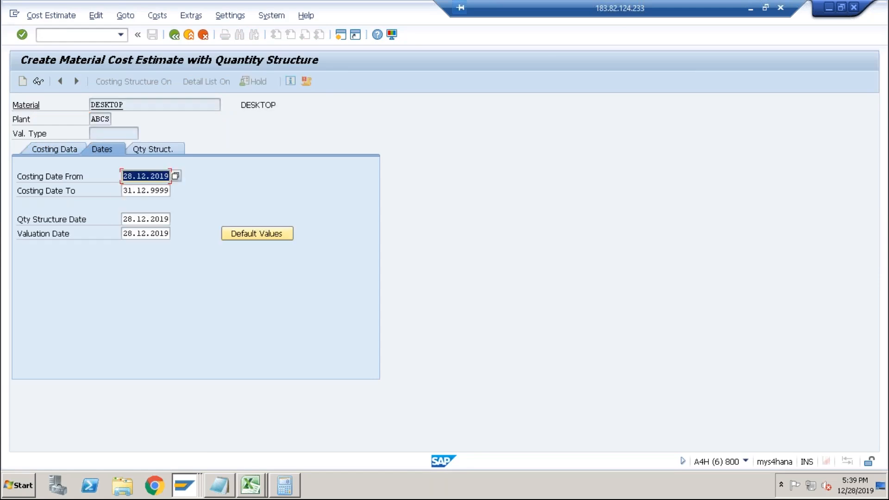
key("Return")
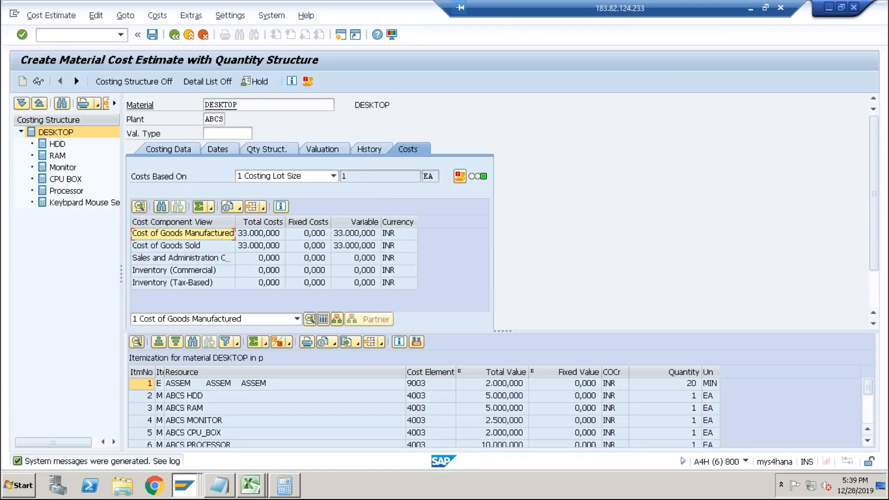
left_click(153, 35)
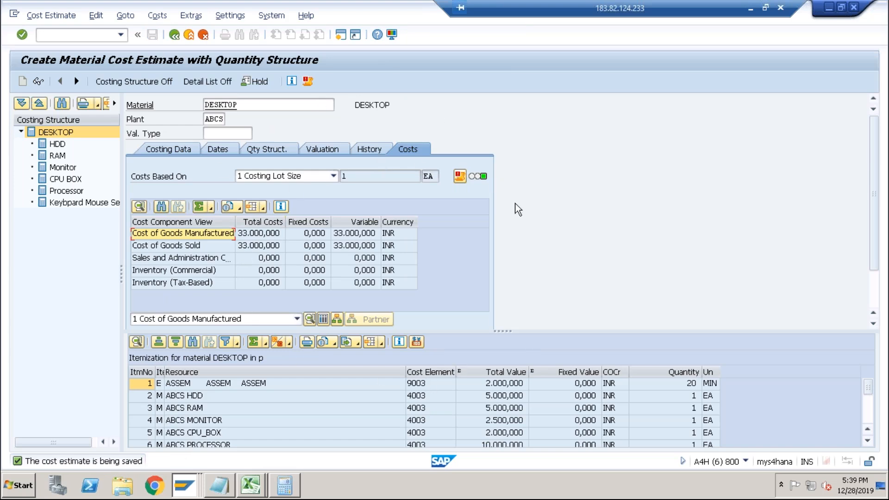
Display the saved DESKTOP cost estimate in CK13N, selecting the current estimate for PPC1.
left_click(116, 35)
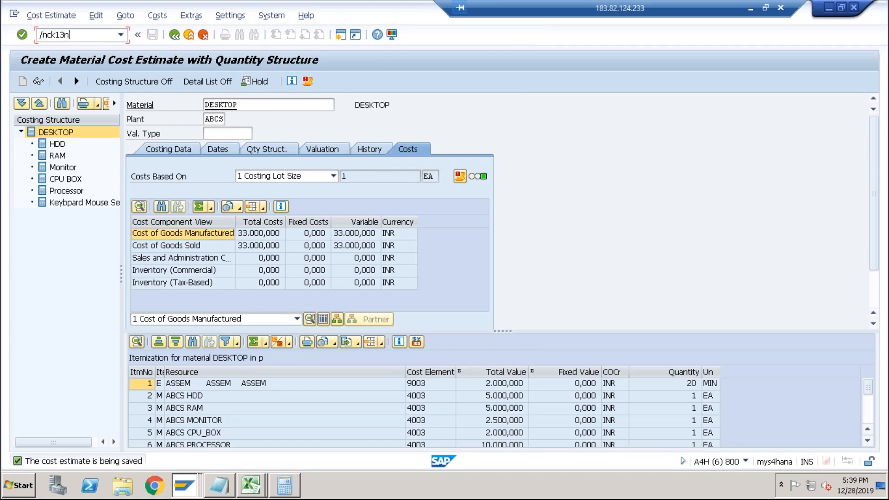
key("Return")
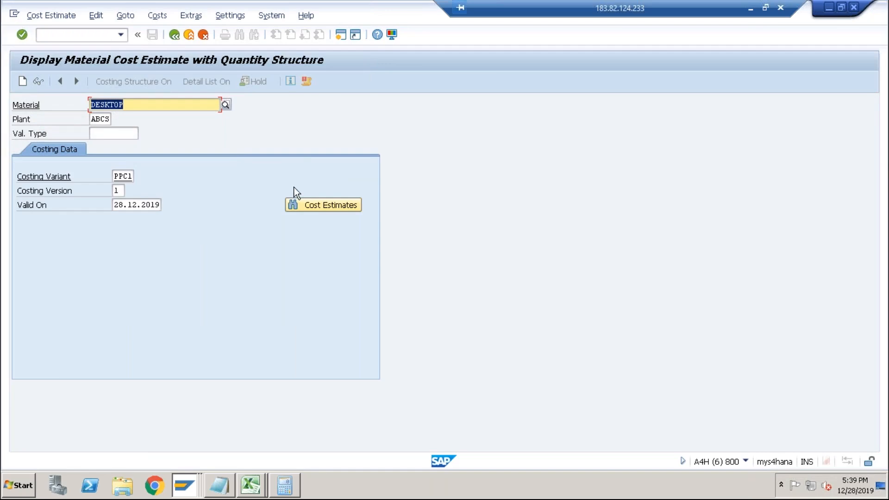
left_click(318, 209)
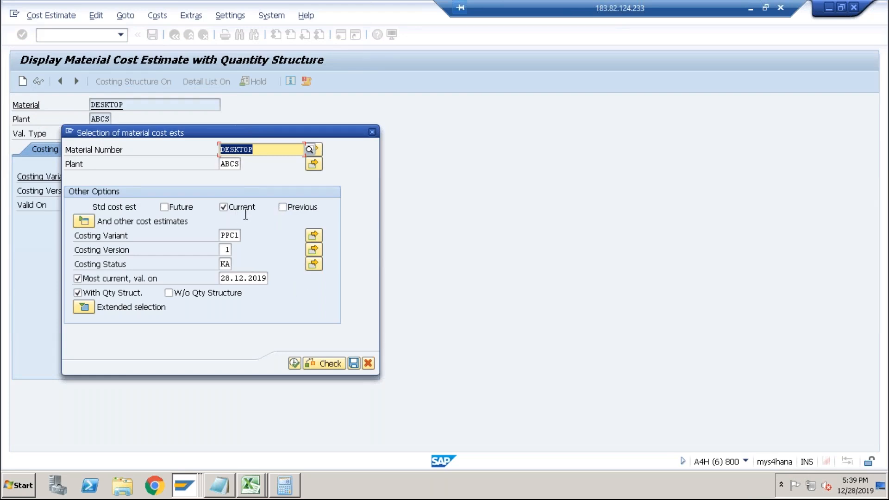
left_click(294, 363)
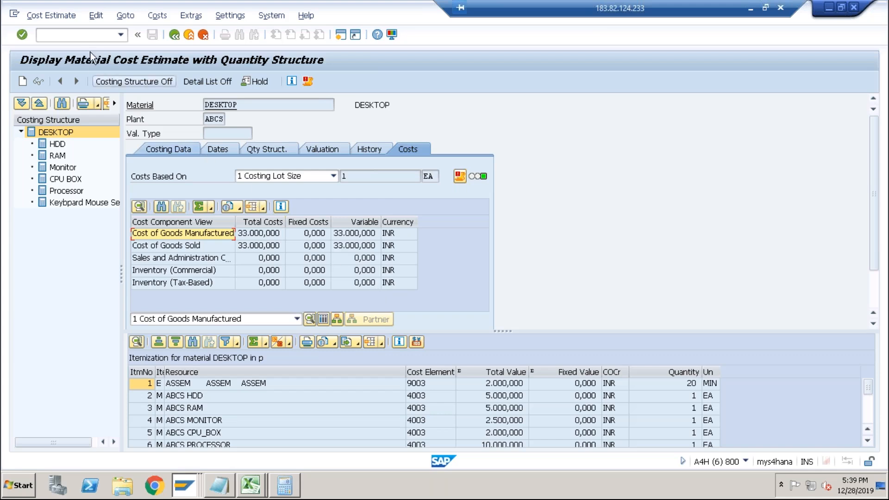
Display material DESKTOP in MM03 with the default views, plant ABCS and storage location ABC1.
left_click(40, 34)
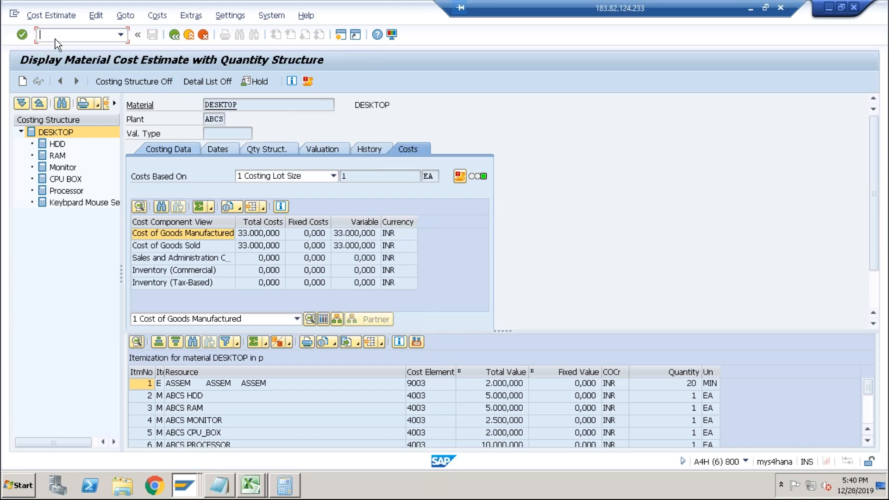
type("/n")
type("mm03")
key("Return")
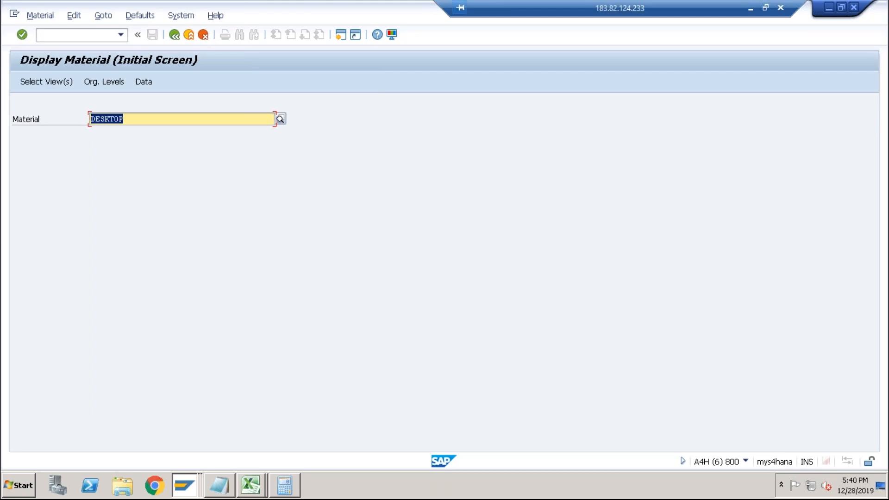
key("Return")
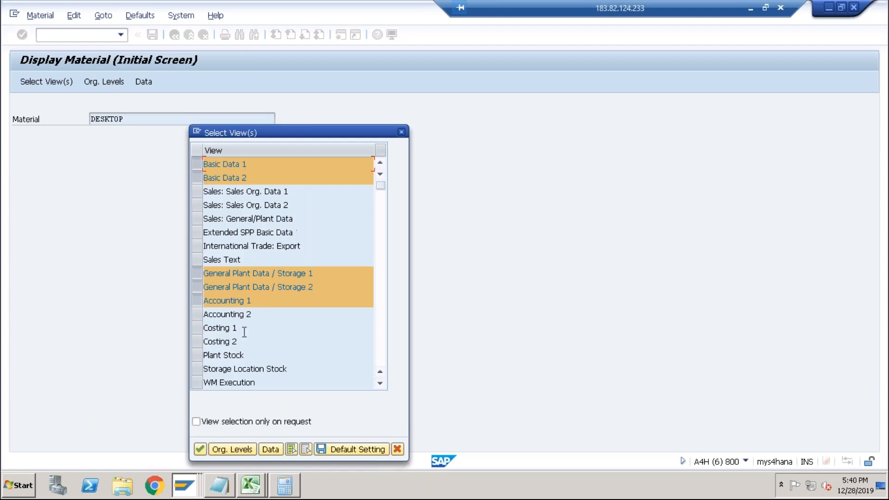
left_click(200, 449)
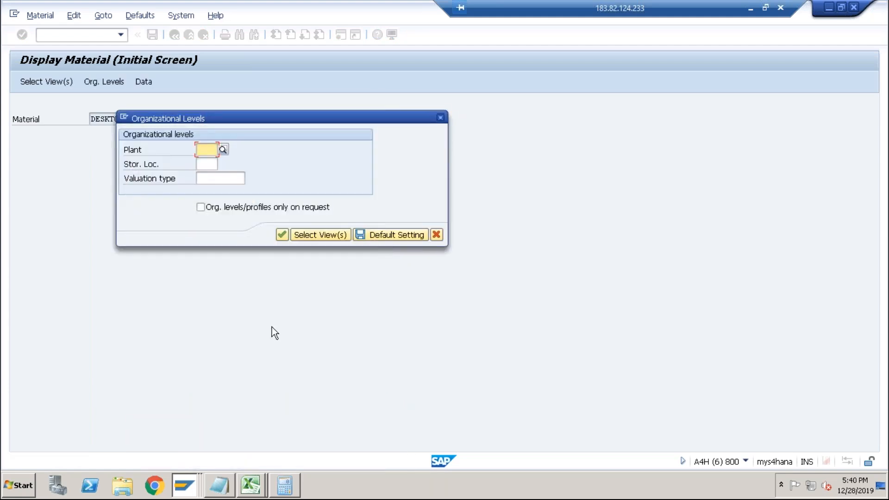
type("abcs")
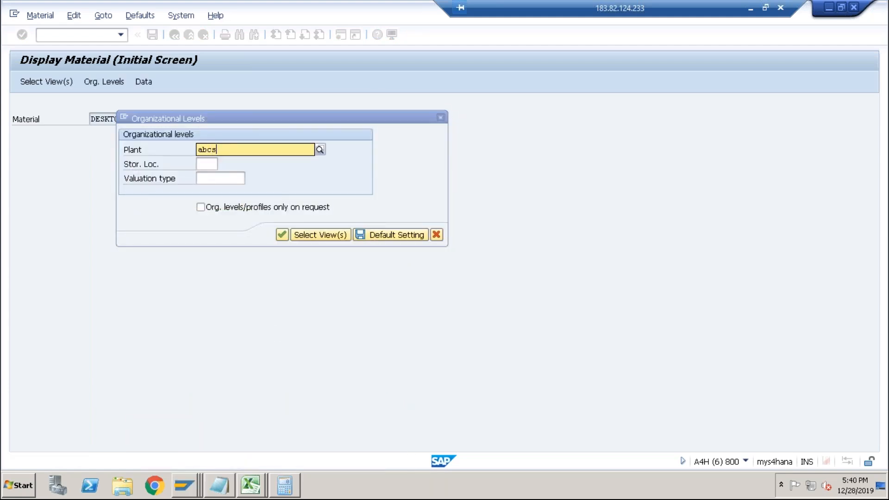
key("Tab")
type("abcl")
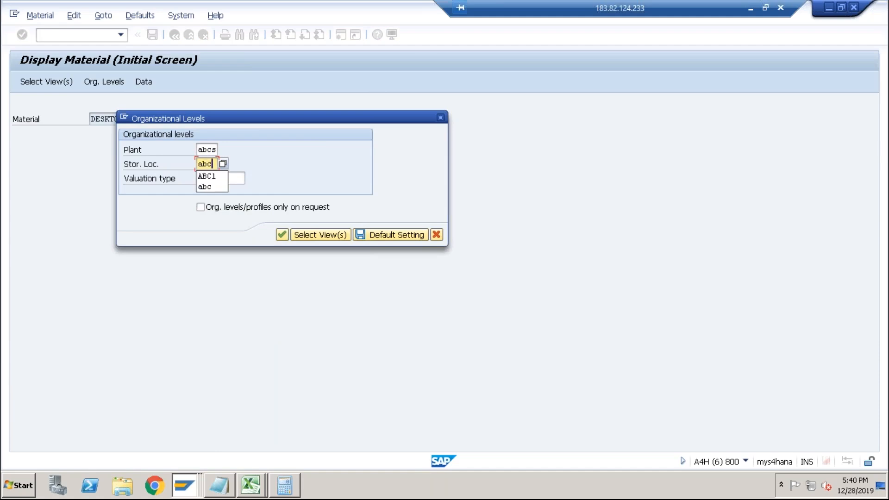
key("Tab")
key("Return")
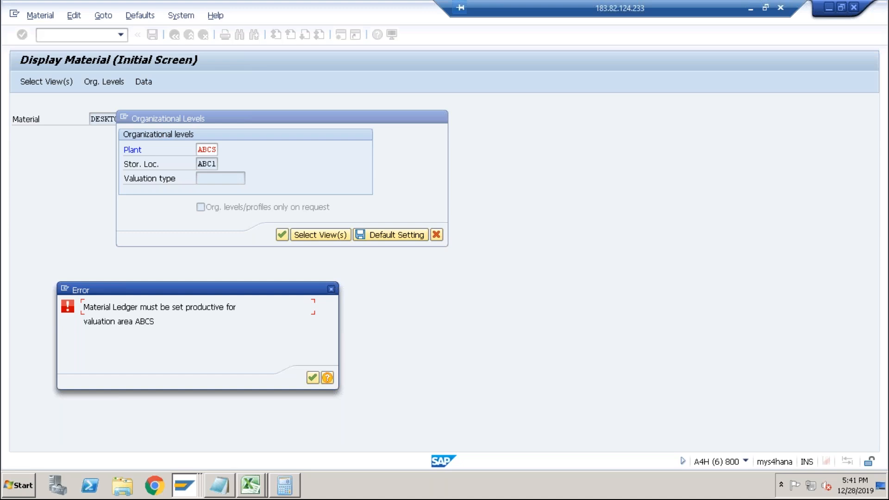
Read the long text of the Material Ledger error for valuation area ABCS, then close the error and organizational levels dialogs.
left_click(327, 378)
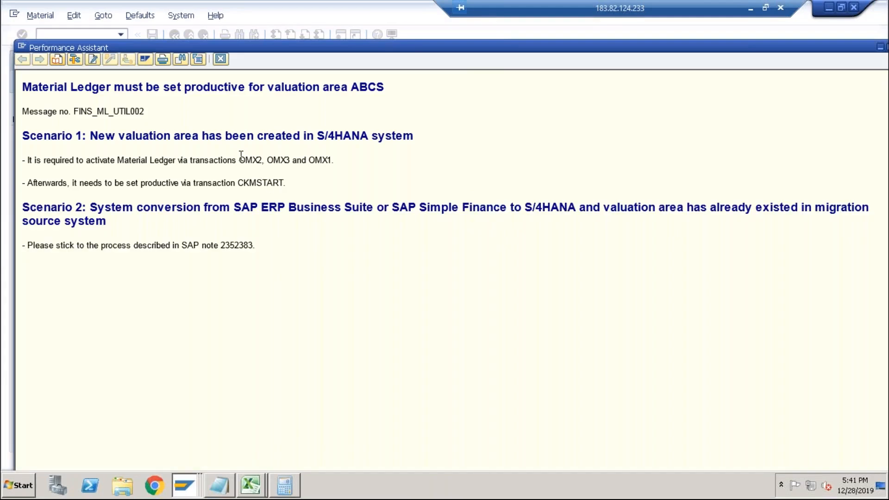
left_click_drag(239, 160, 331, 160)
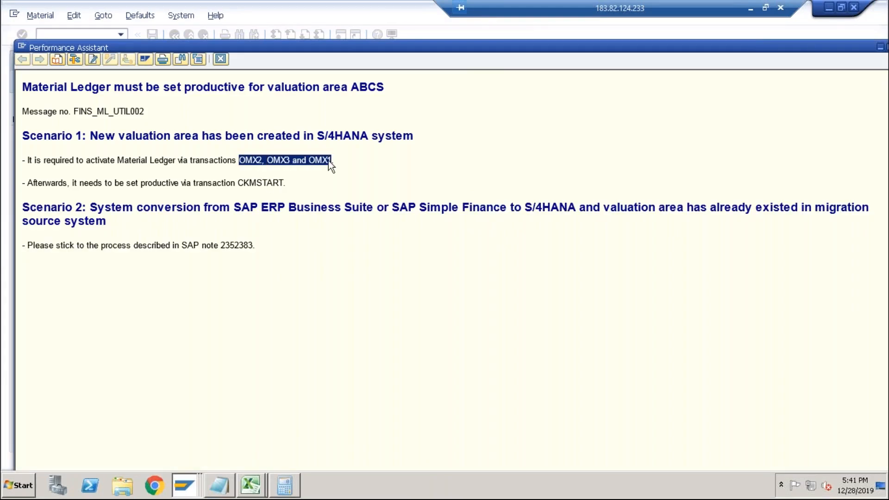
left_click_drag(238, 183, 291, 184)
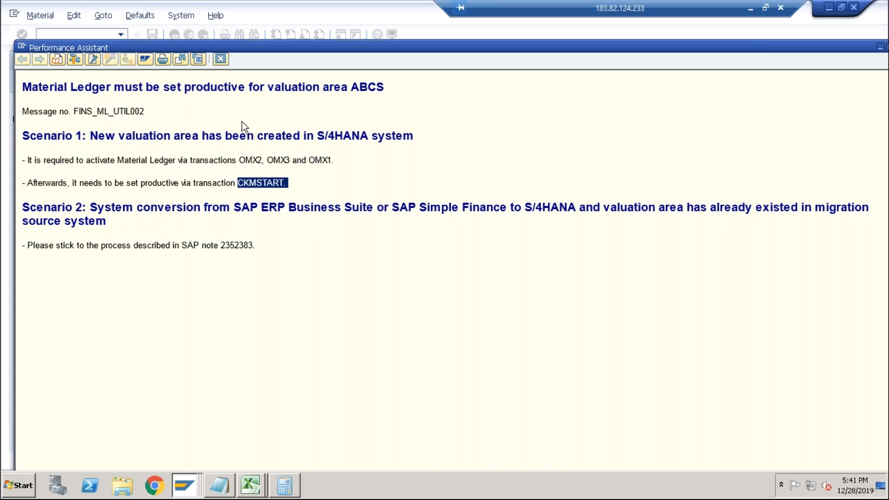
left_click(224, 62)
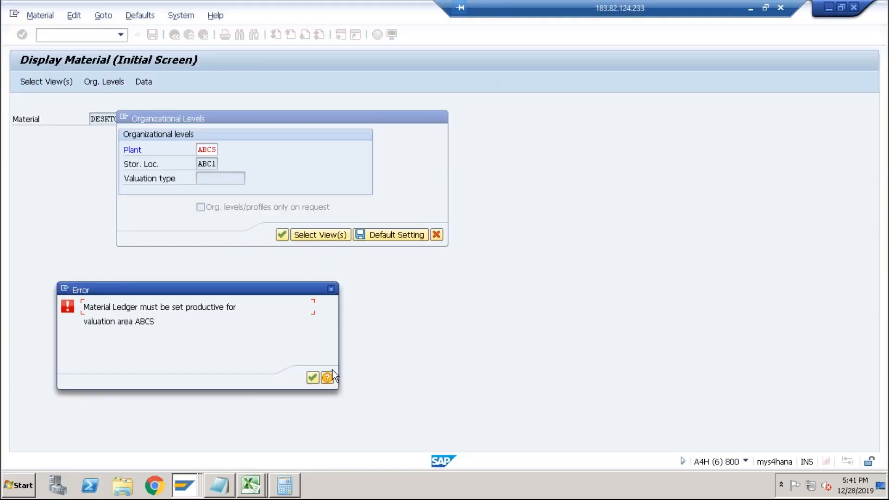
left_click(313, 377)
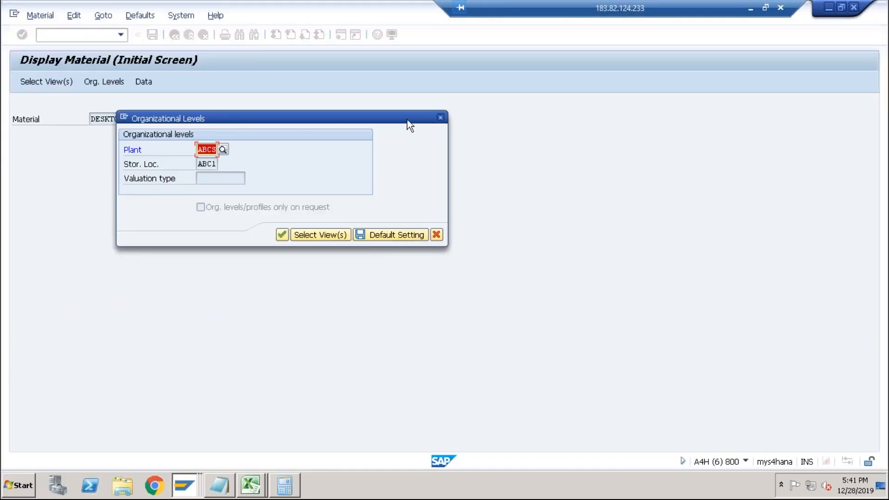
left_click(440, 118)
Open the material ledger type definitions and review the currency types of ledger type 9000.
left_click(105, 35)
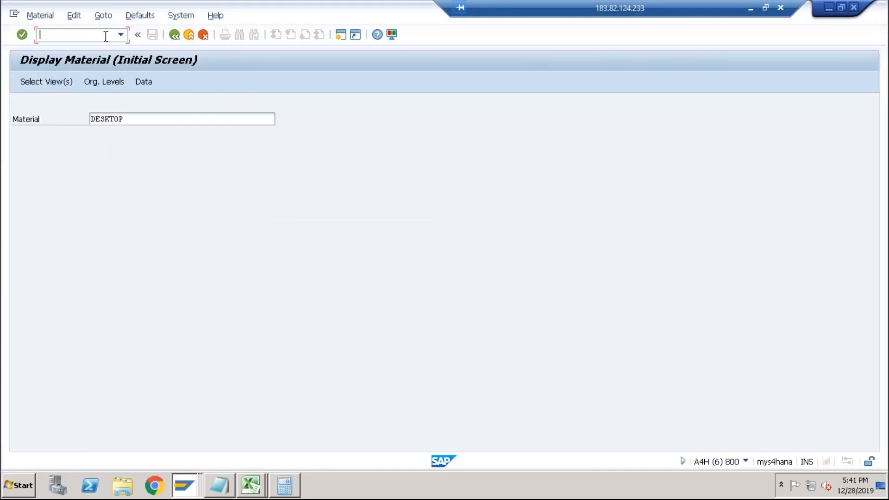
type("/")
type("no")
type("ms2")
key("Return")
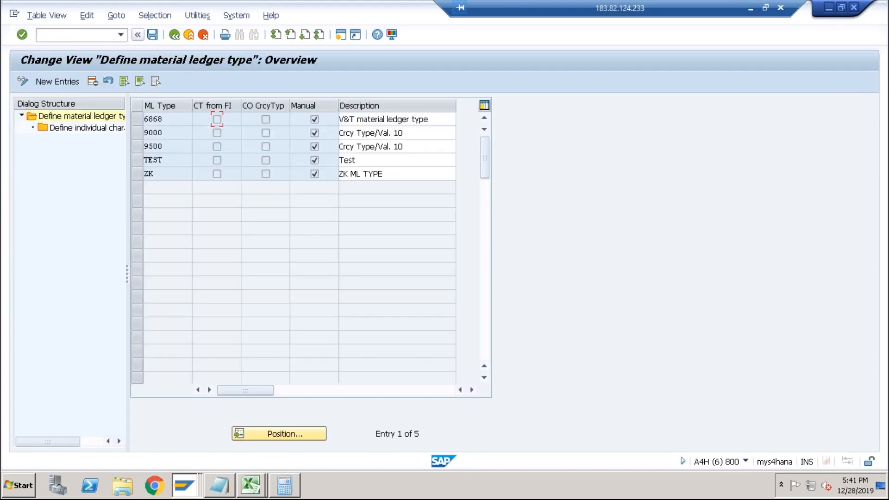
left_click(169, 133)
left_click(137, 135)
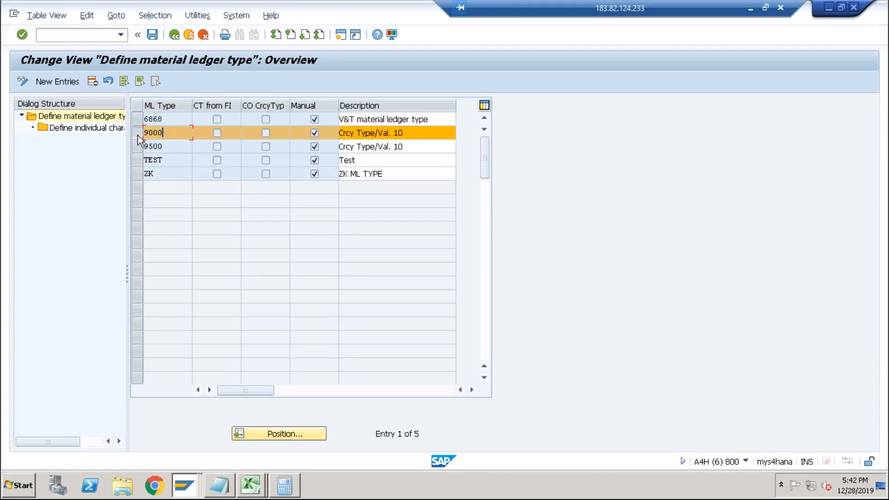
double_click(108, 130)
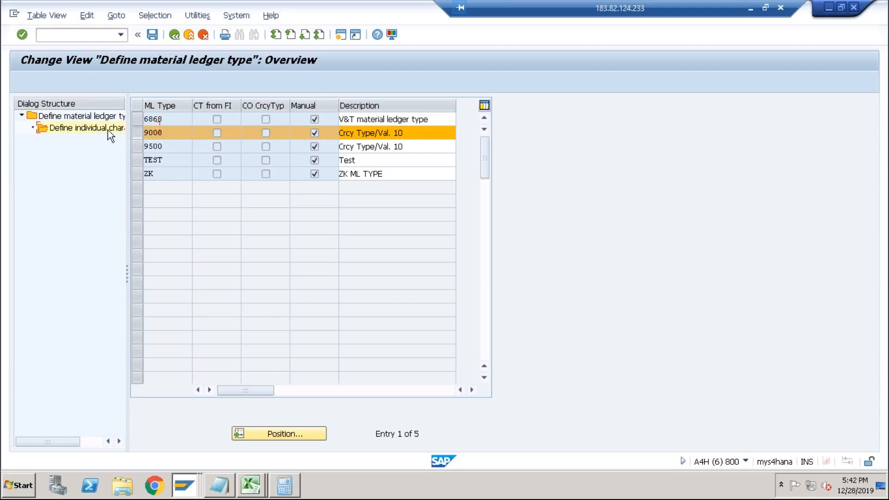
left_click_drag(291, 162, 192, 165)
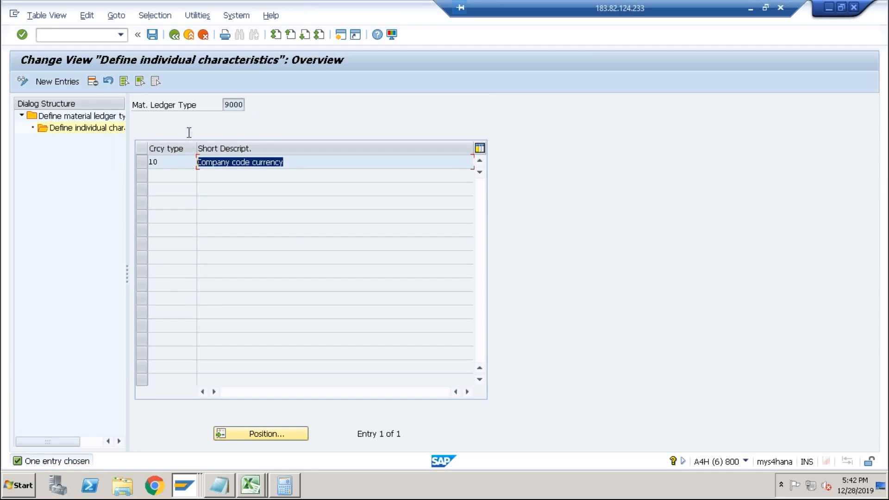
Open the assignment of material ledger types to valuation areas and search for valuation area ABCS.
left_click(103, 36)
type("/")
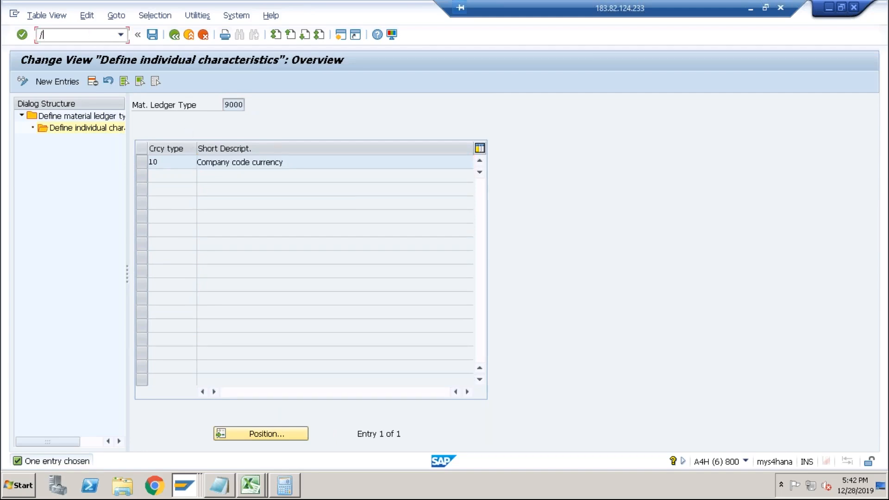
type("nomx3")
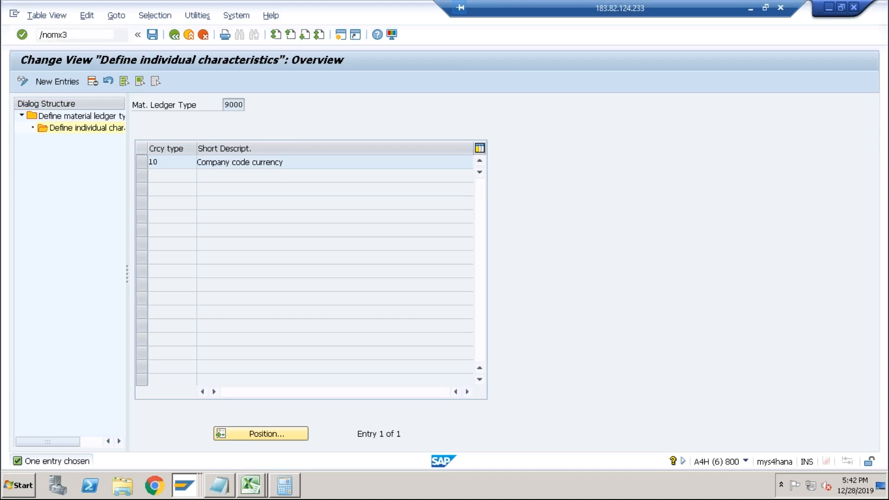
key("Return")
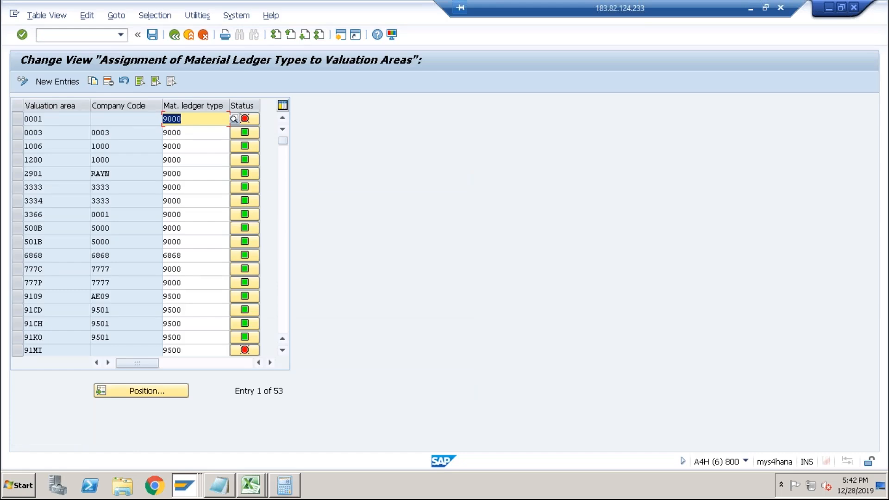
left_click(61, 120)
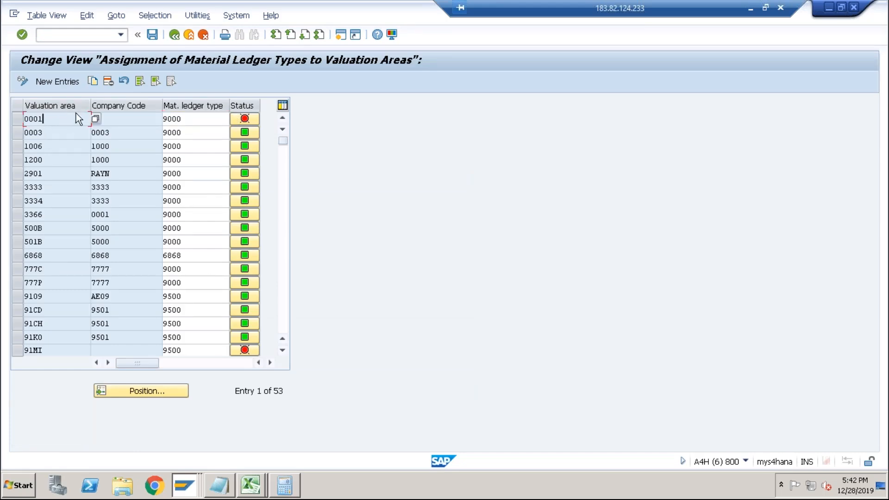
left_click(146, 392)
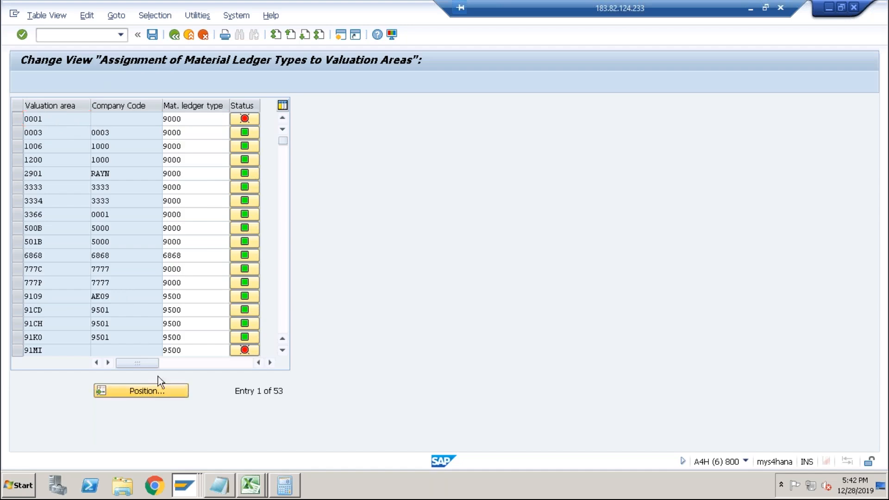
type("AN01")
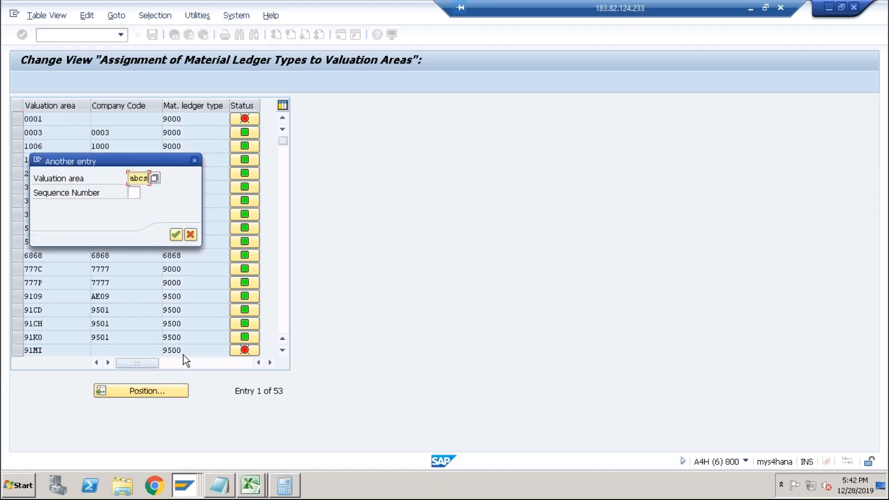
key("Return")
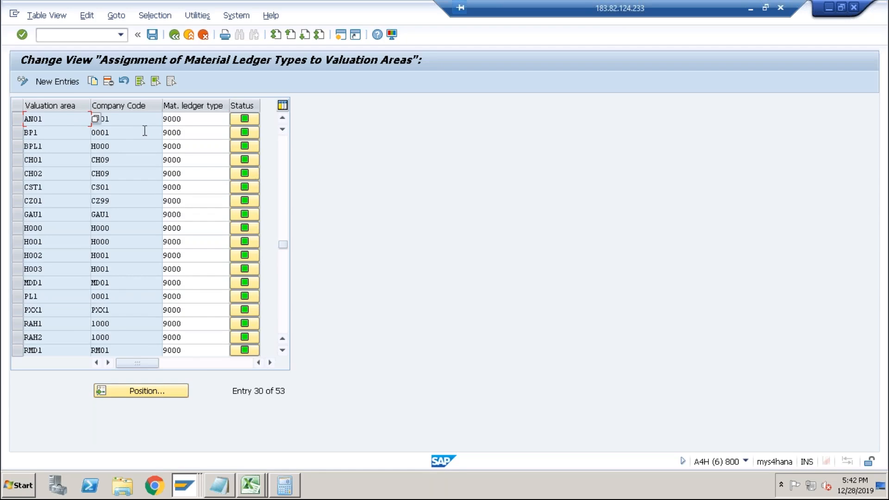
Add a new entry assigning valuation area ABCS to material ledger type 9000 and save it to the customizing request.
left_click(58, 84)
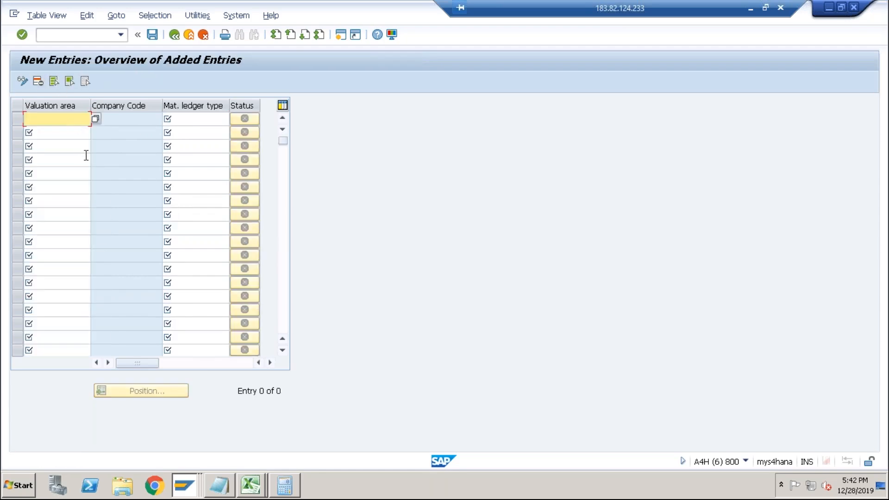
type("ABCS")
key("Tab")
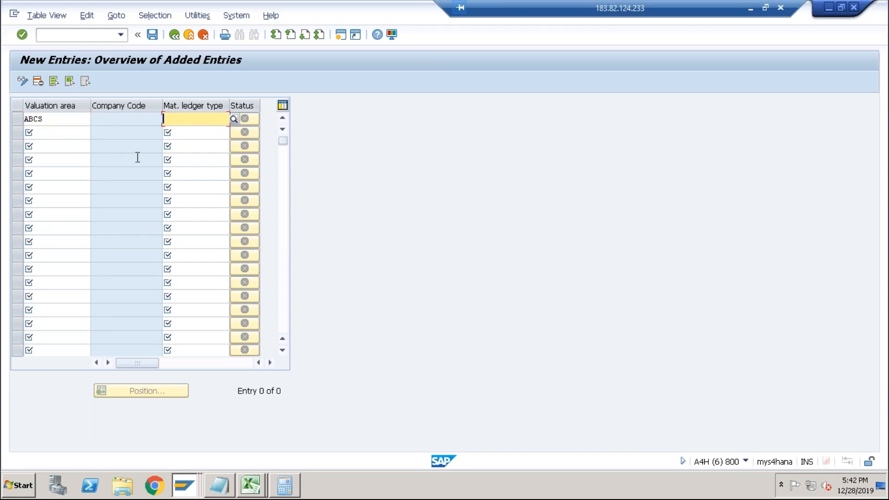
left_click(234, 120)
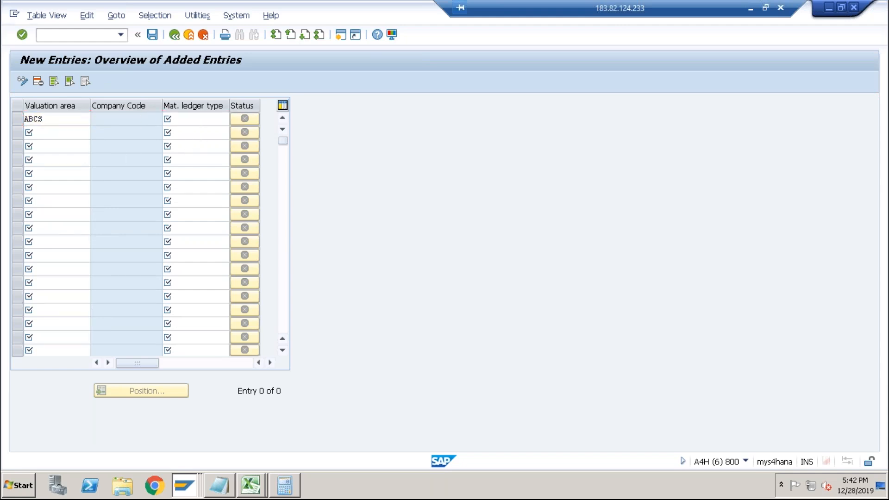
double_click(69, 147)
key("Return")
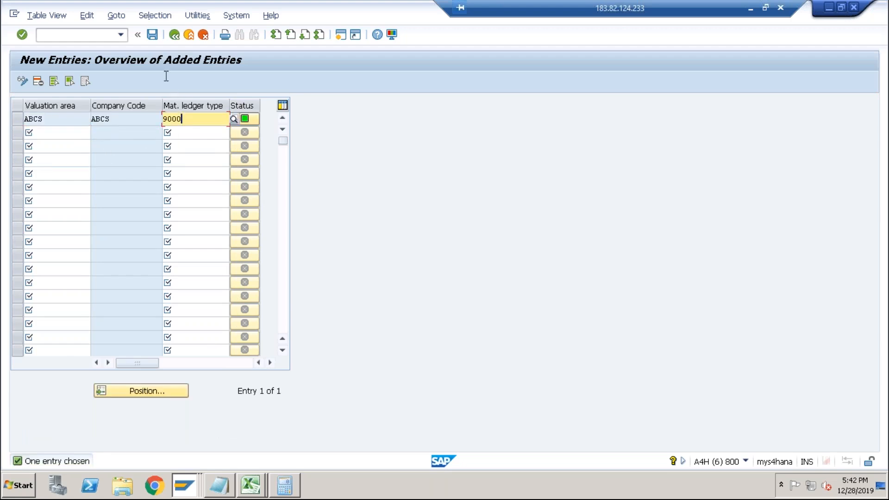
left_click(152, 35)
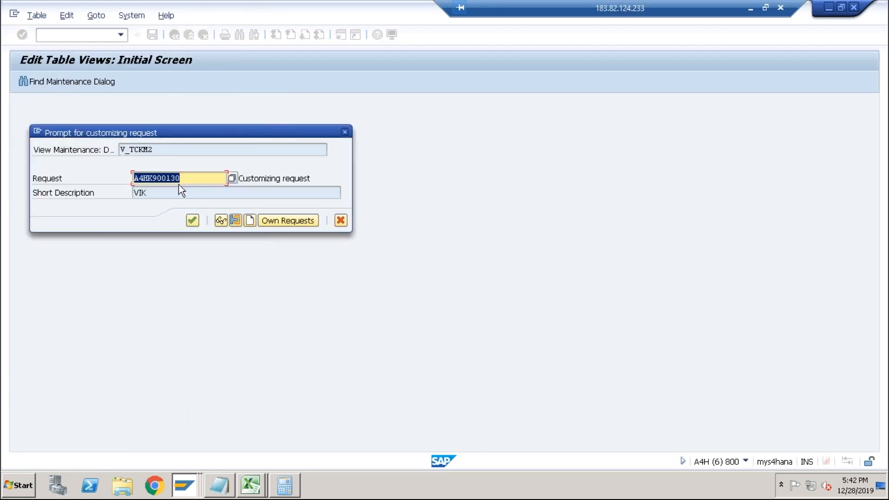
left_click(191, 221)
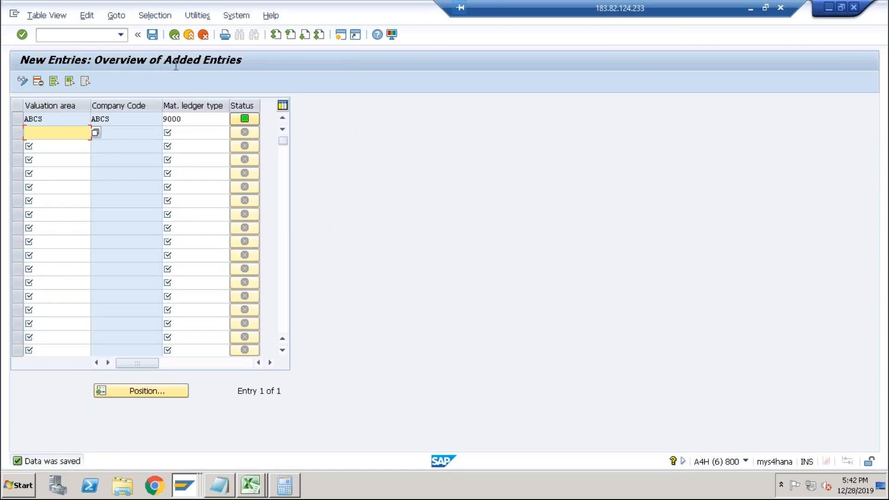
left_click(96, 37)
type("/omx")
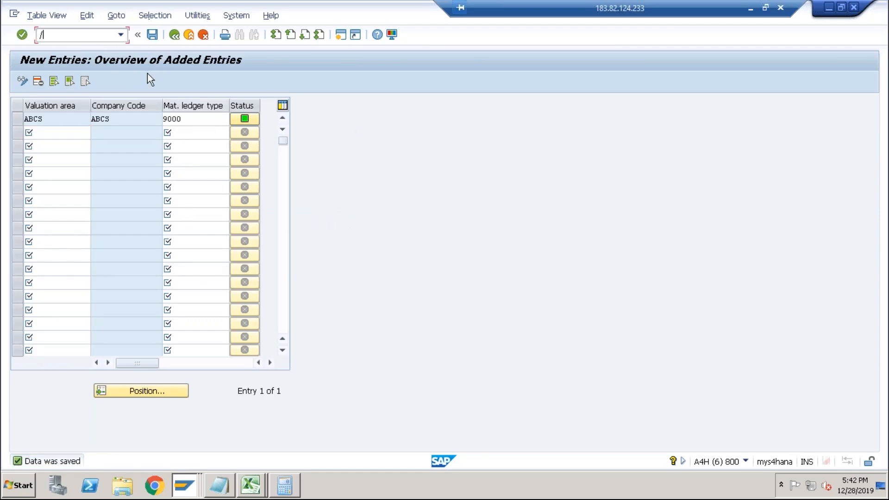
key("Return")
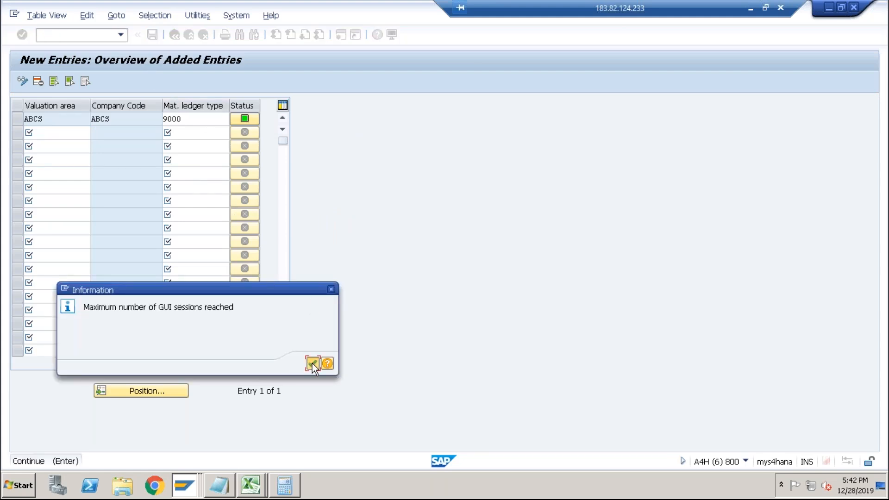
left_click(312, 363)
Open the Activation of Material Ledger view and position the list on valuation area ABCS.
left_click(125, 39)
type("/n")
key("Return")
type("omx3")
key("Return")
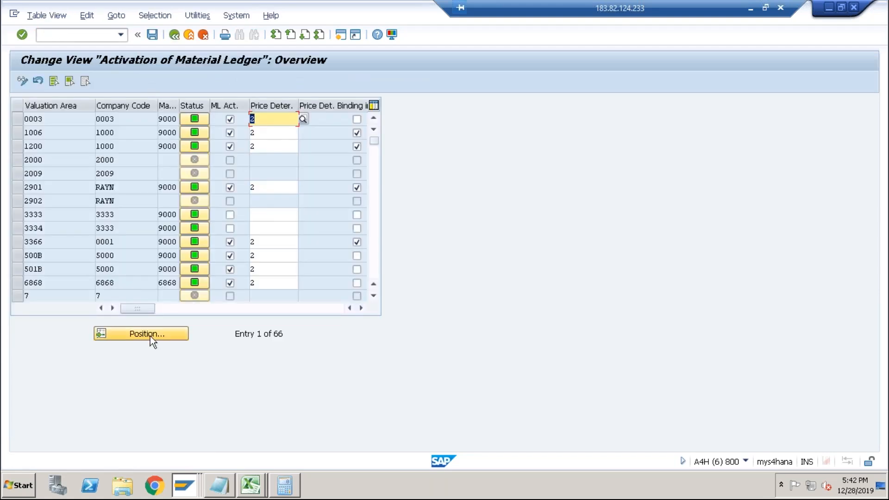
left_click(145, 334)
type("abcs")
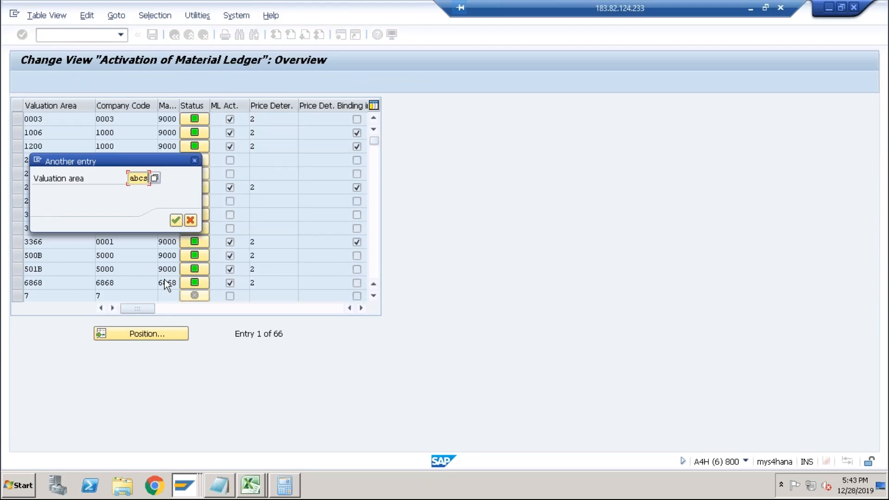
key("Return")
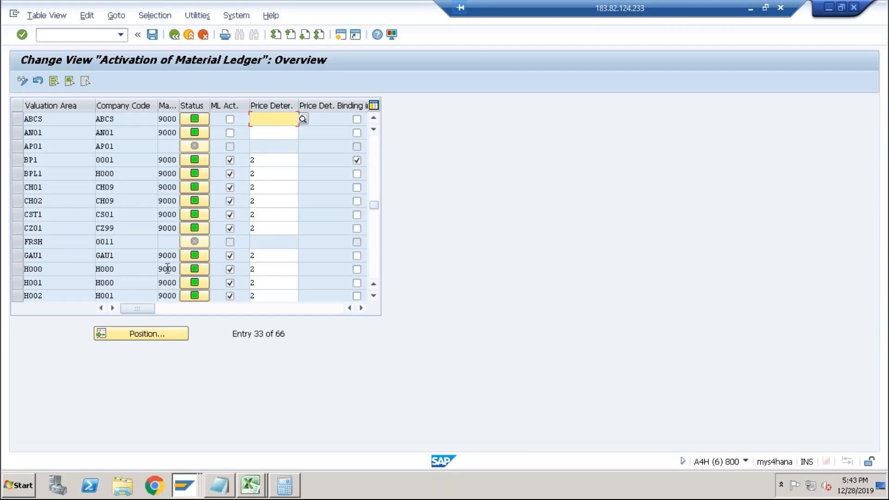
Activate the material ledger for valuation area ABCS with price determination 2 and save to the customizing request.
left_click(230, 121)
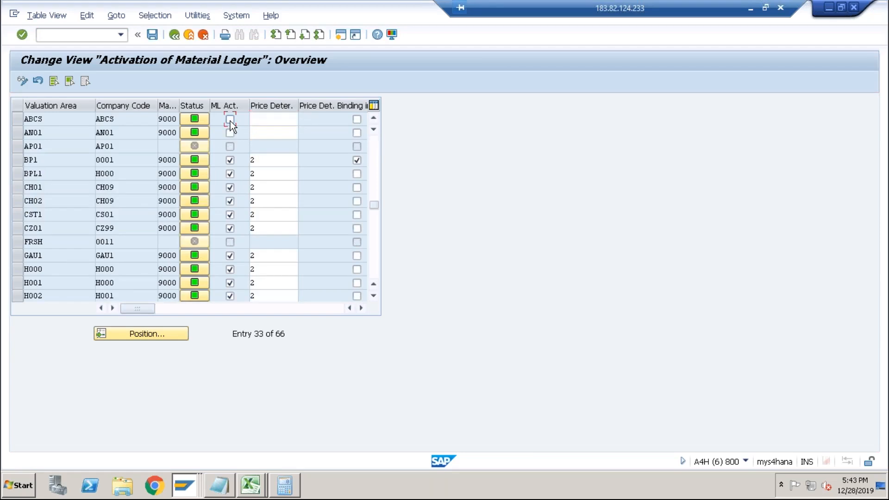
left_click(271, 120)
type("2")
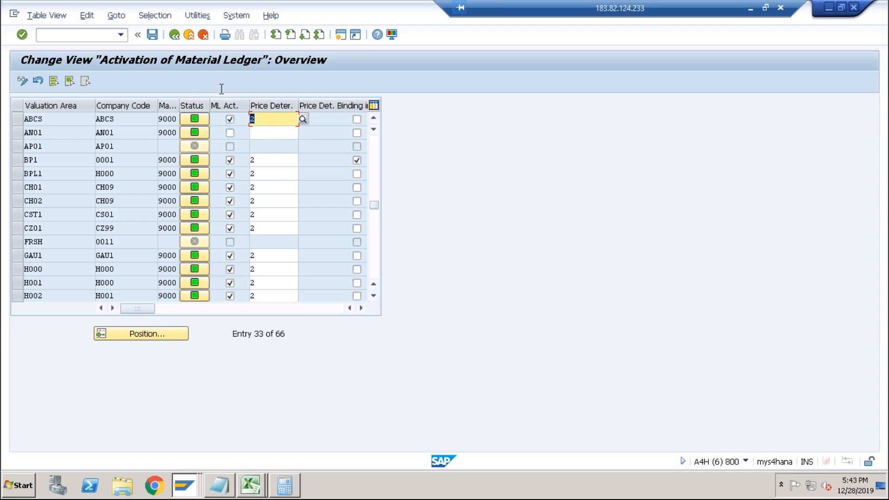
left_click(152, 34)
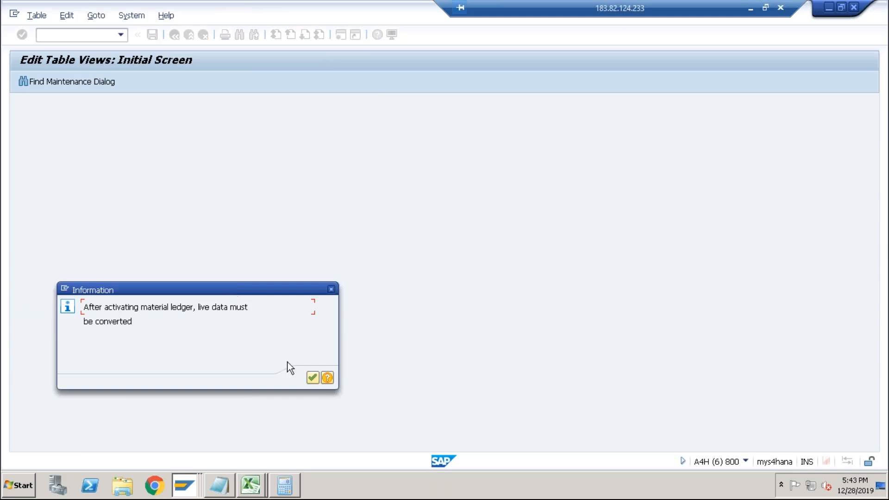
left_click(310, 378)
left_click(194, 220)
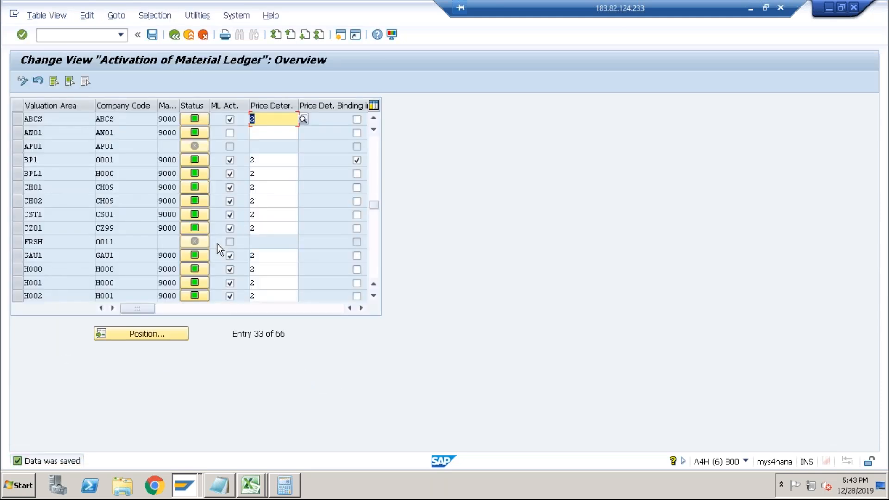
Start transaction CKMSTART to open the Production Startup of Material Ledger screen.
left_click(85, 37)
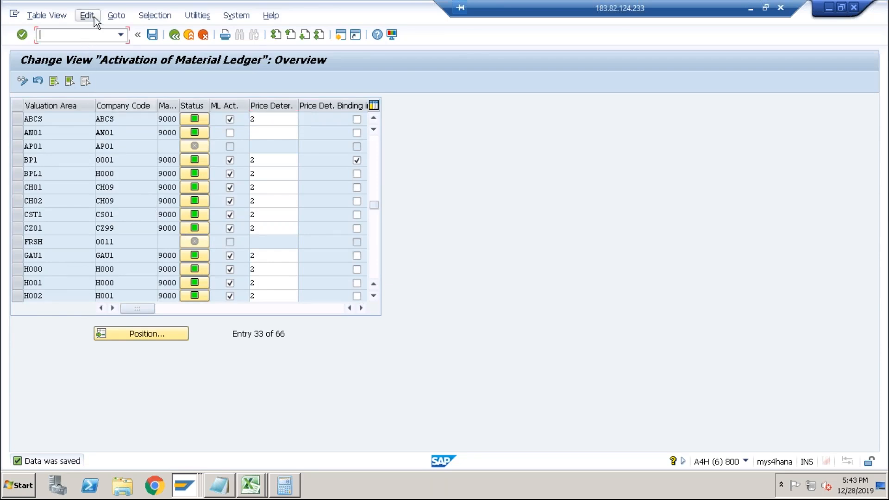
type("/n")
key("Return")
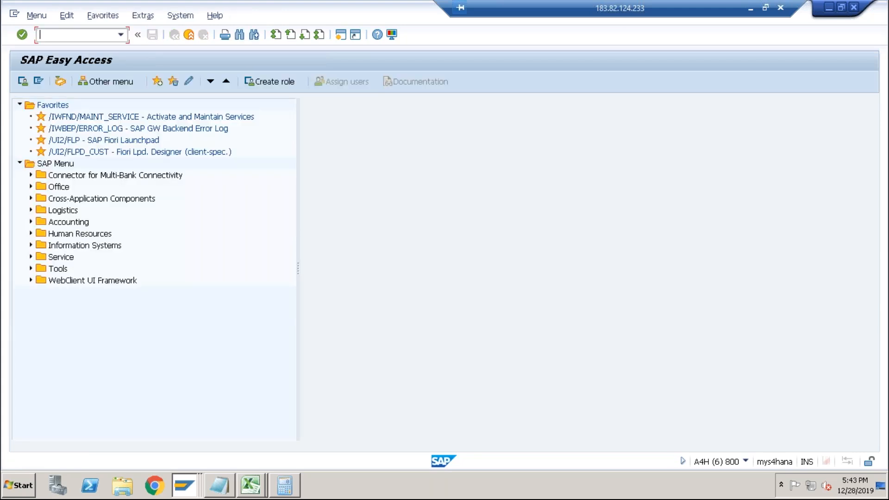
type("ckmstart")
key("Return")
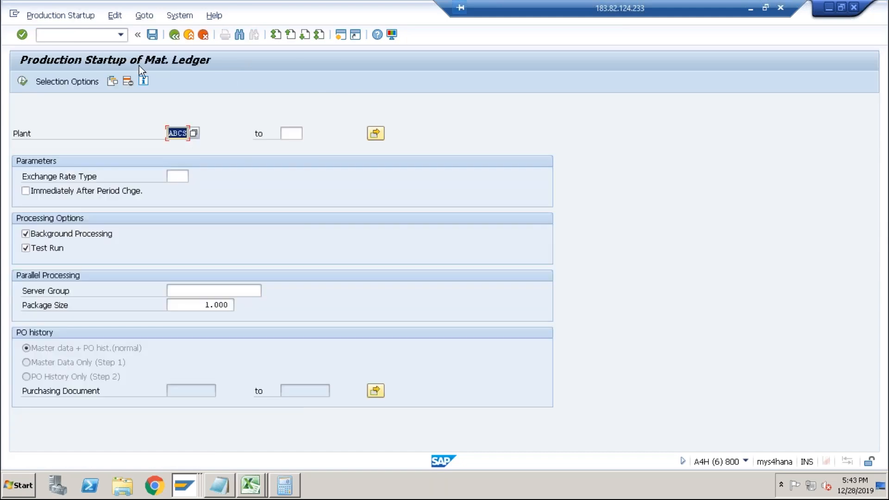
Run the material ledger production startup for plant ABCS with background processing and test run switched off.
left_click(51, 249)
left_click(51, 234)
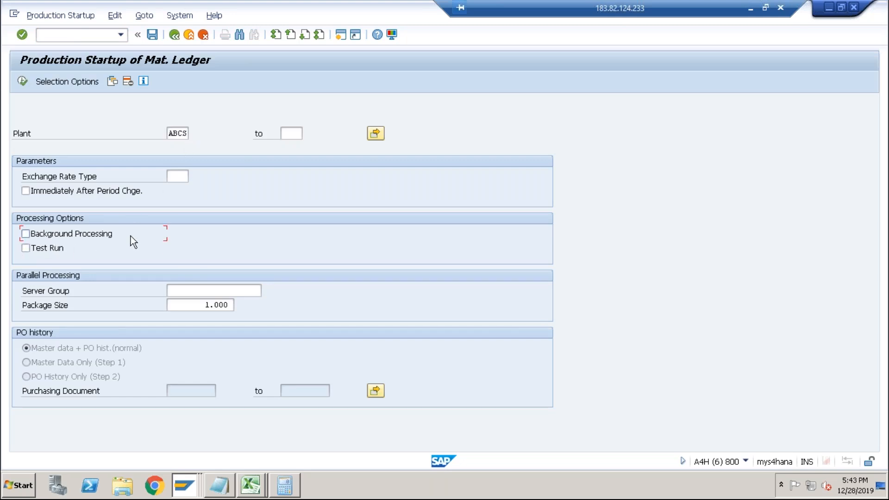
left_click(22, 83)
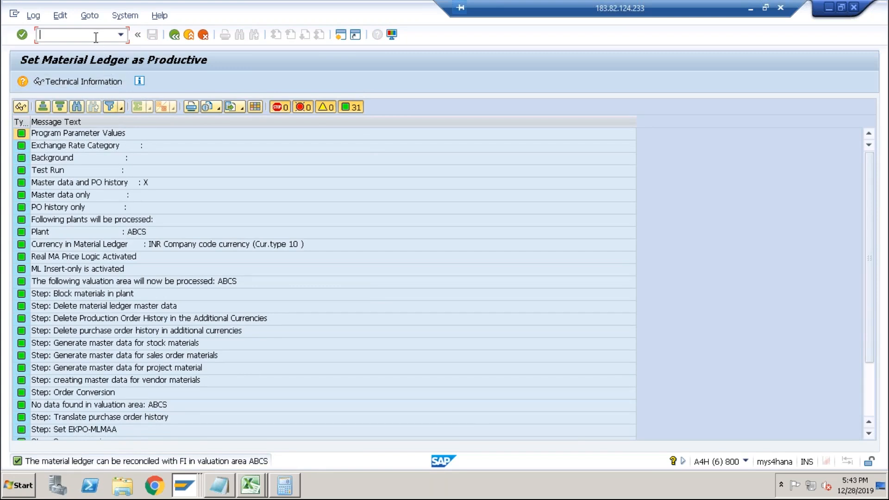
Open material DESKTOP in MM03 with the basic data views, plant ABCS and storage location ABC1.
type("/nmm03")
key("Return")
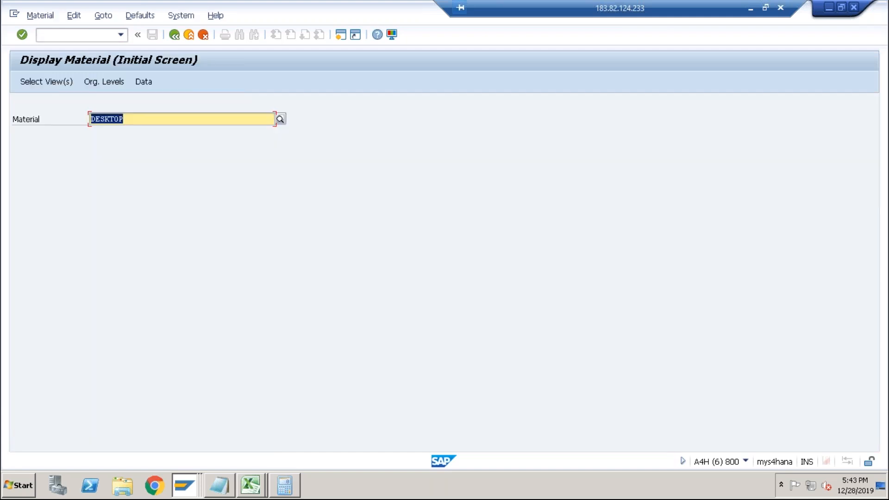
key("Return")
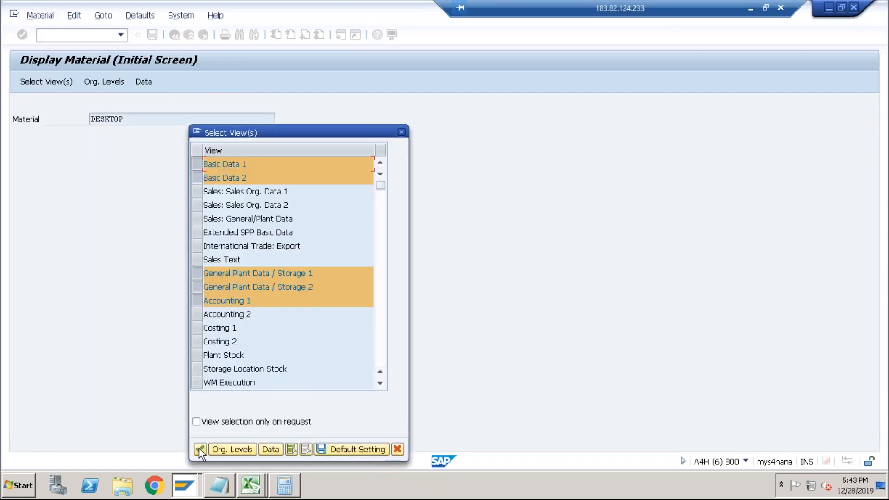
left_click(200, 448)
left_click(207, 163)
key("Tab")
left_click(210, 176)
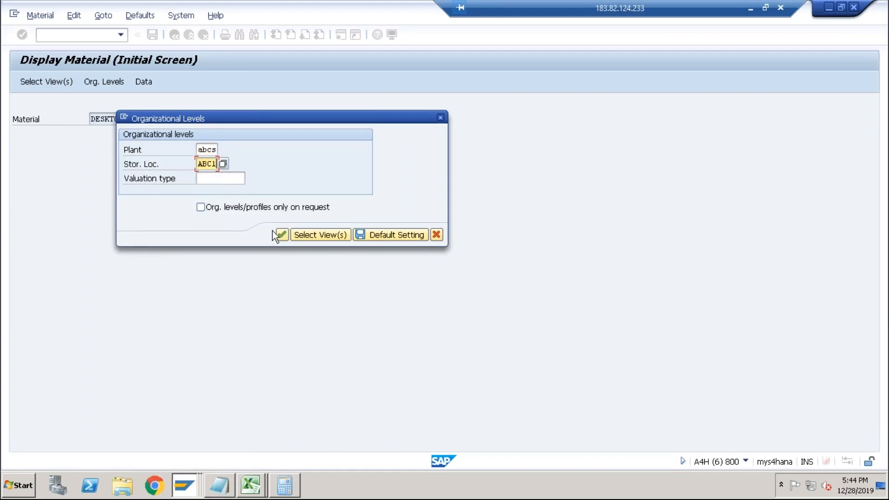
left_click(282, 235)
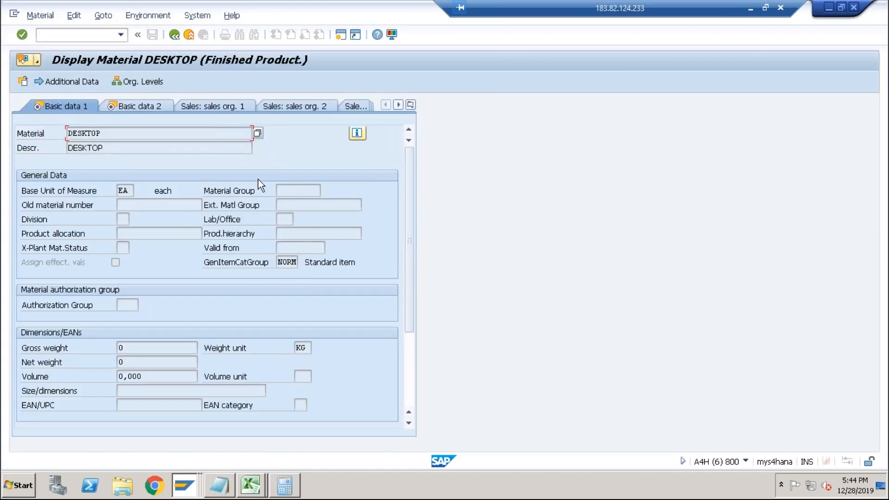
Examine material DESKTOP's Costing 1, Costing 2 and Accounting 1 views for its price and material ledger settings.
left_click(410, 104)
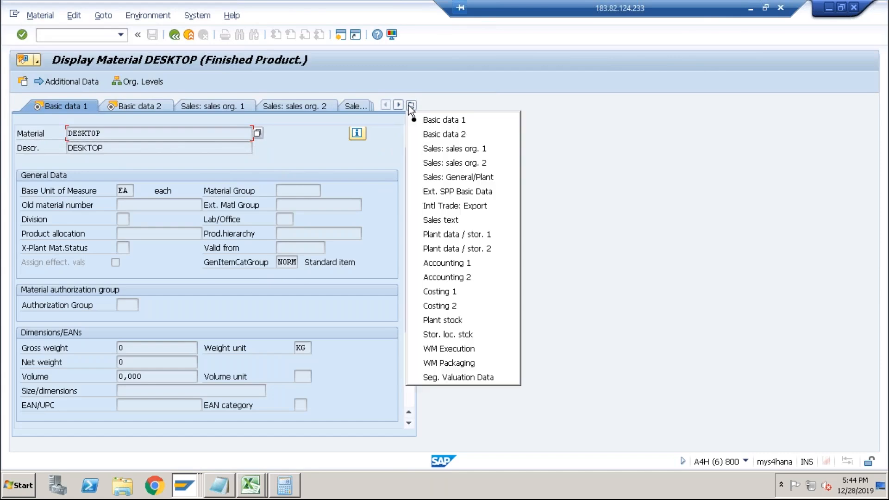
left_click(461, 292)
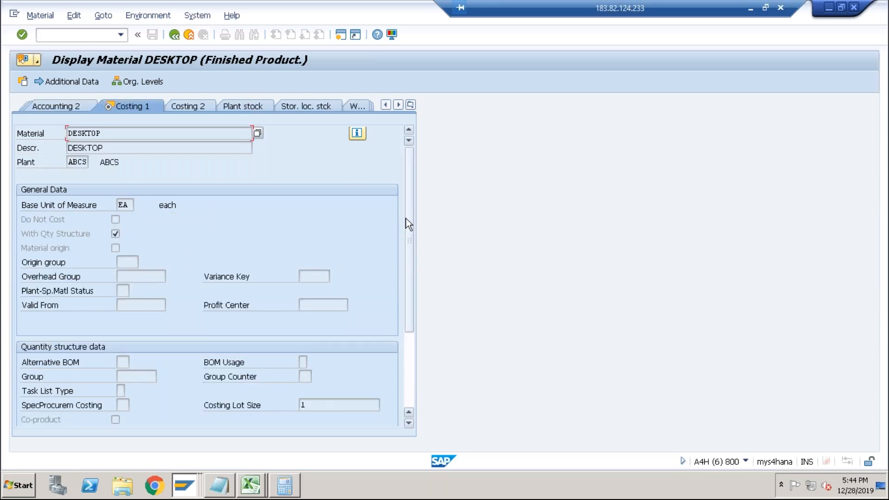
left_click(410, 363)
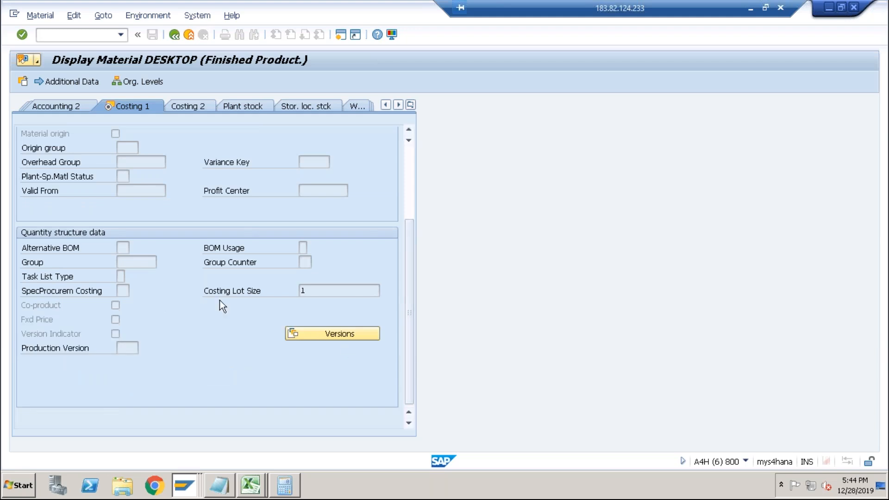
left_click(191, 107)
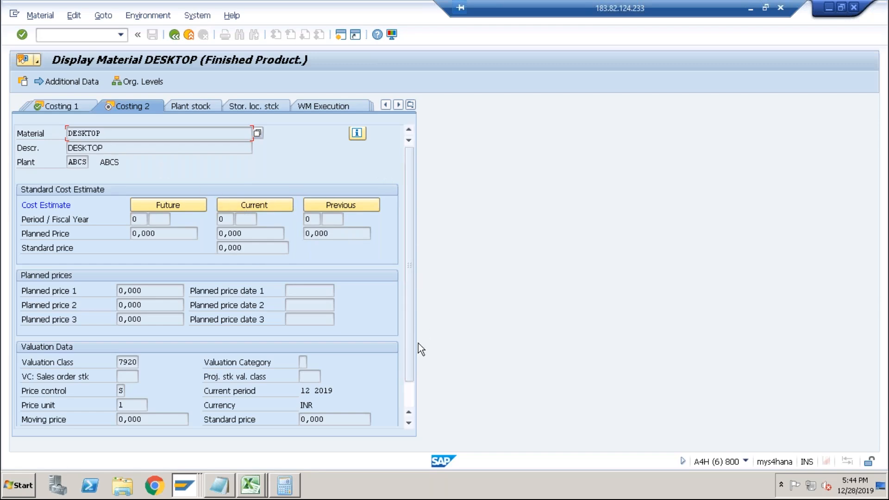
left_click(411, 105)
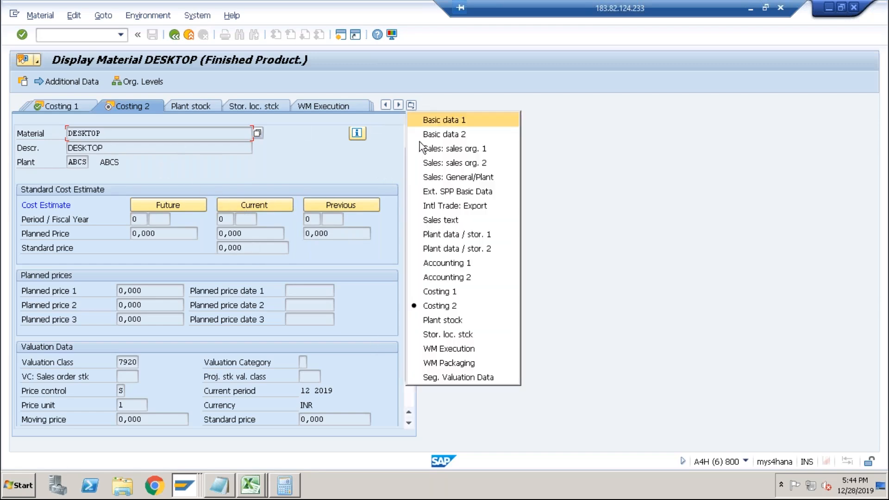
left_click(432, 262)
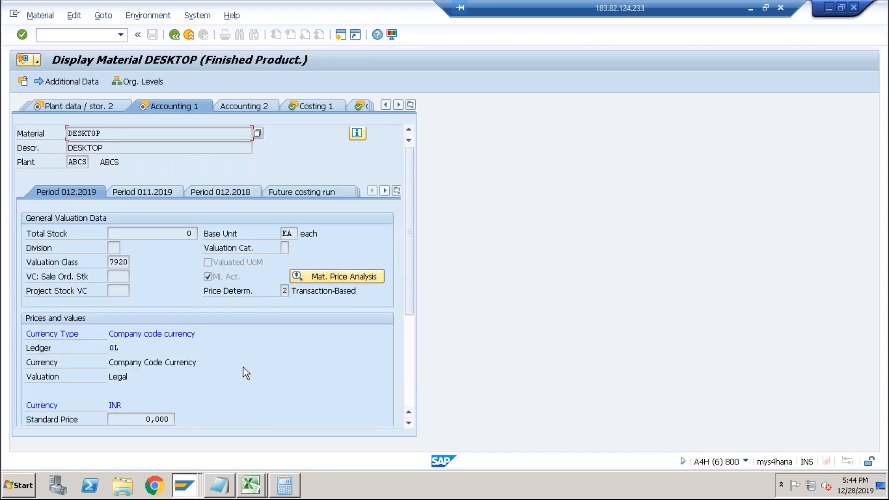
left_click(410, 371)
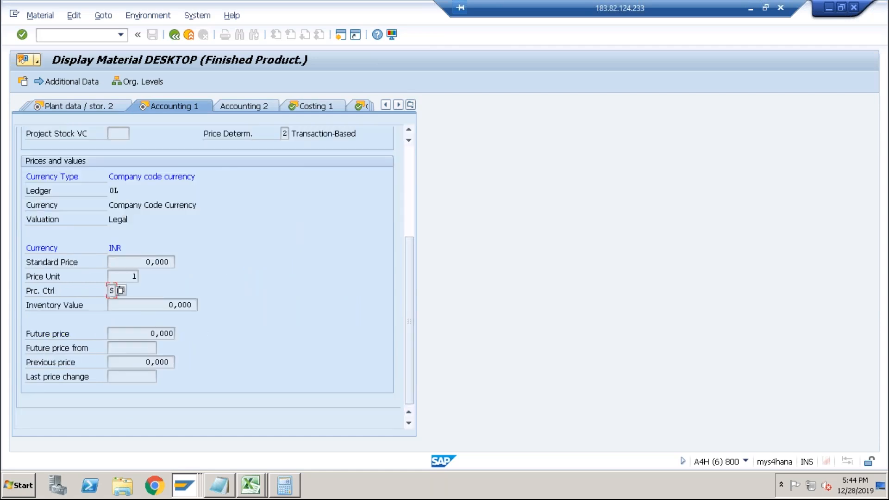
left_click_drag(145, 262, 187, 264)
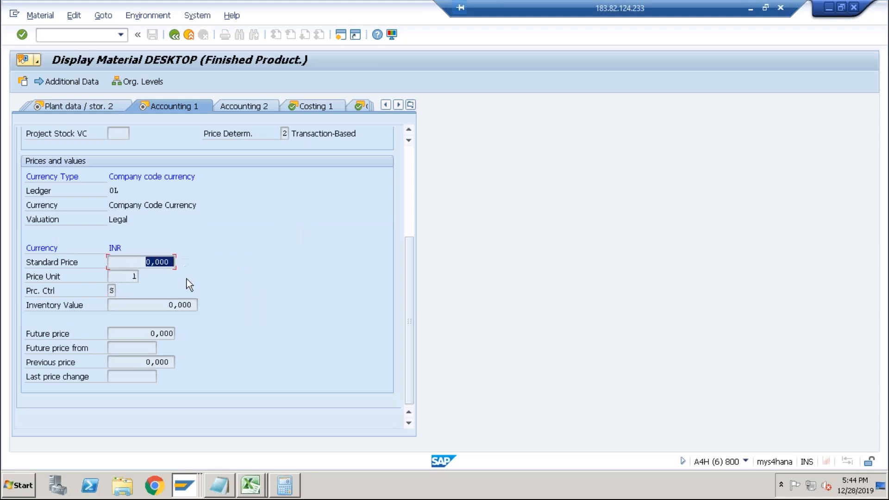
left_click(157, 262)
left_click_drag(144, 261, 178, 262)
left_click(174, 262)
left_click_drag(173, 262, 144, 262)
left_click(359, 108)
left_click_drag(239, 234, 212, 233)
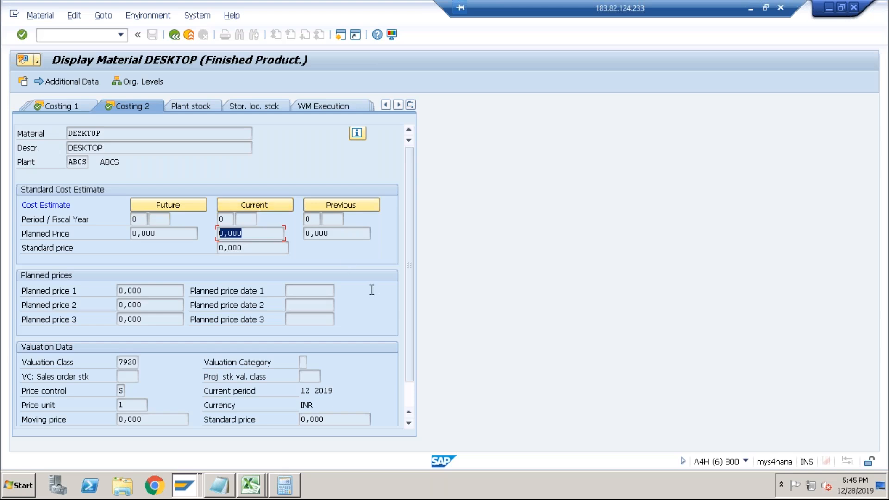
Start transaction CK24 to open the Price Update: Mark Standard Price screen.
left_click(95, 36)
type("/nck24")
key("Return")
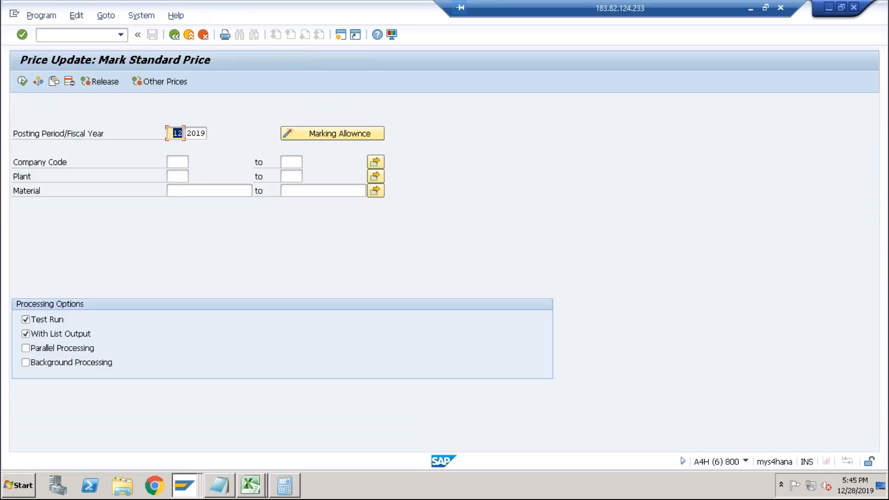
Switch to the Excel task list and add the entry Costing Sheet below Costing Variant.
key("alt+Tab")
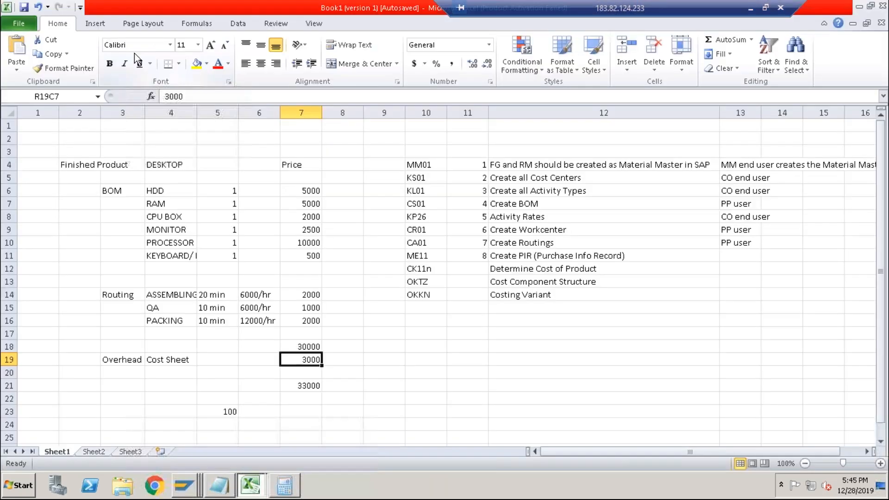
left_click(429, 308)
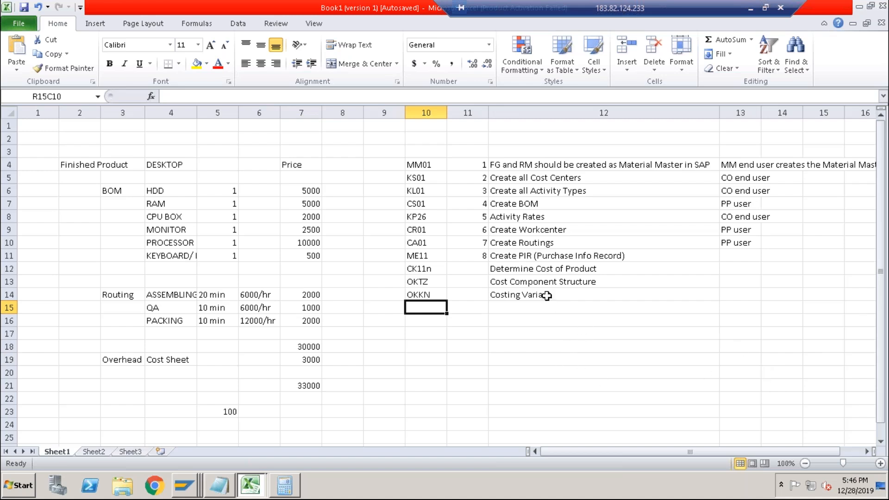
left_click(529, 282)
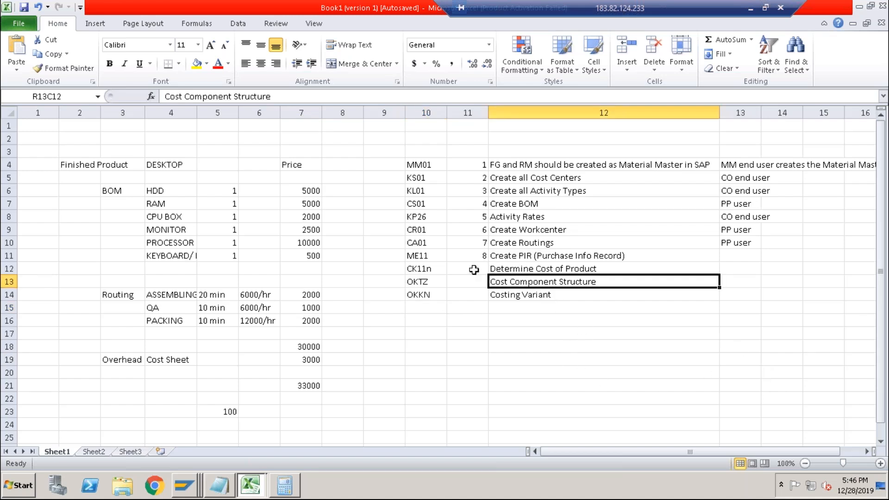
left_click(511, 268)
left_click(514, 282)
left_click(513, 294)
left_click(500, 307)
type("Costing ")
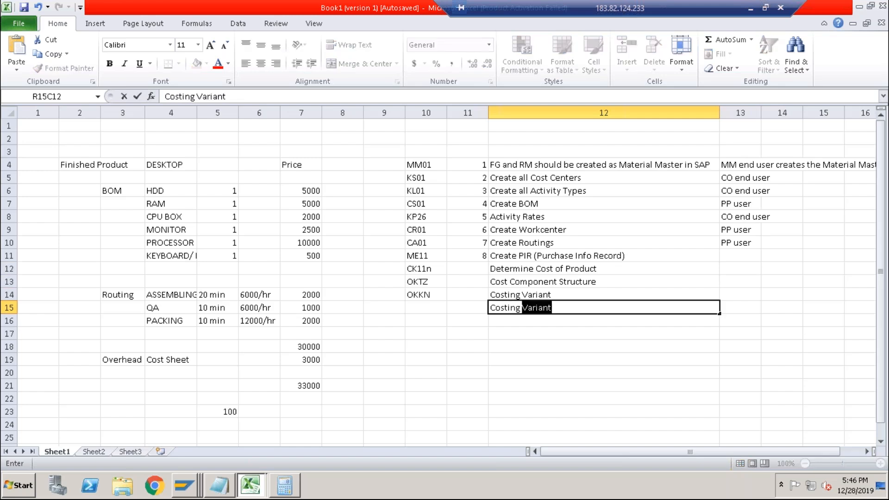
type("Sheet")
key("Return")
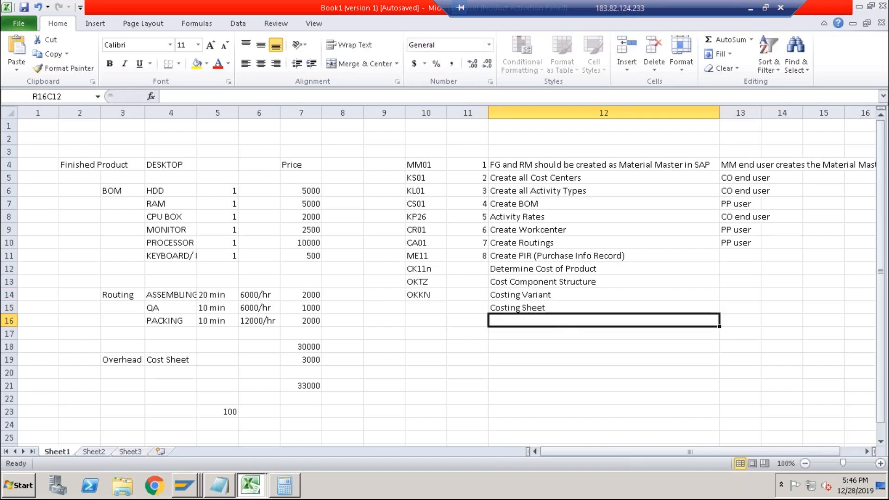
Enter SPRO as the transaction code beside the Costing Sheet entry.
key("Up")
key("Left")
key("Left")
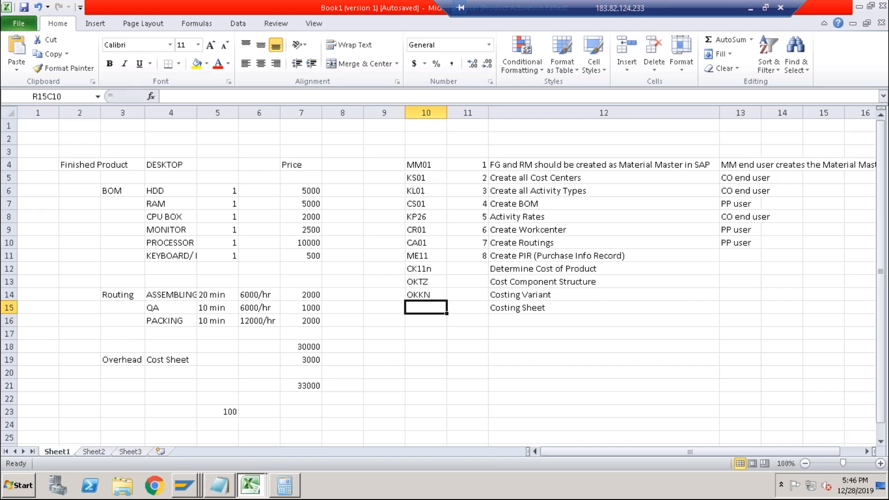
type("SPRO")
key("Return")
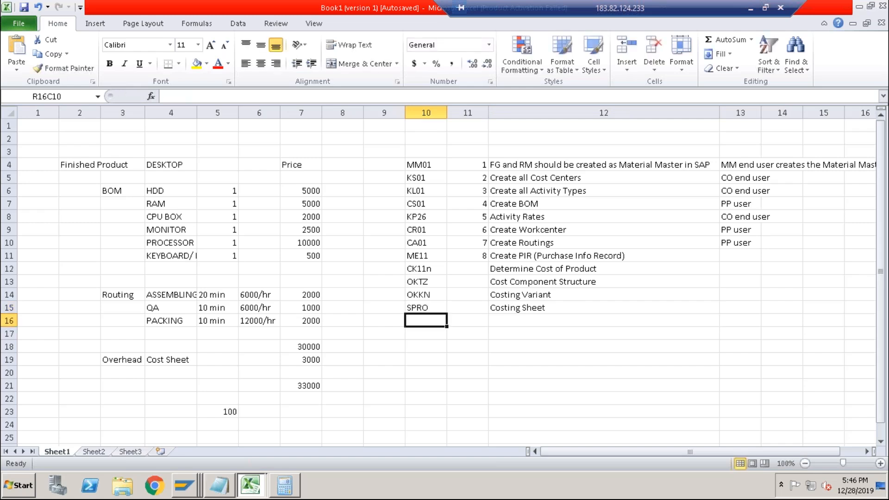
left_click(506, 320)
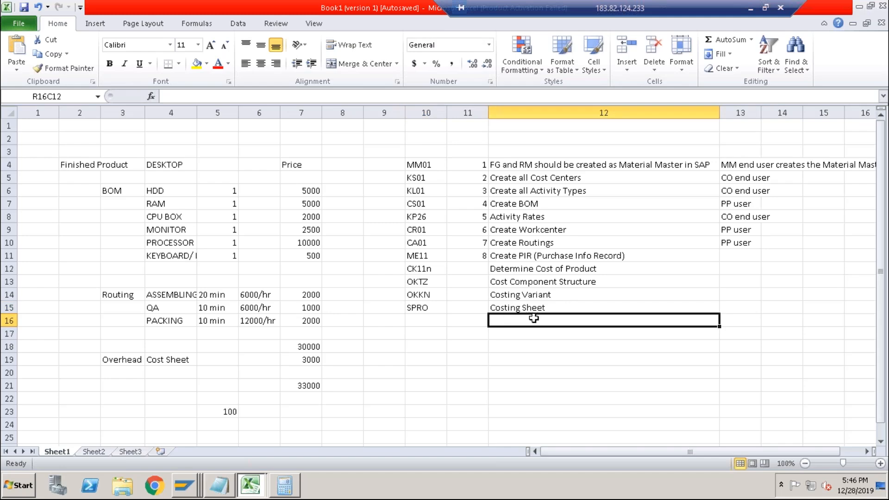
Return to SAP and start transaction SPRO to open the IMG.
key("alt+Tab")
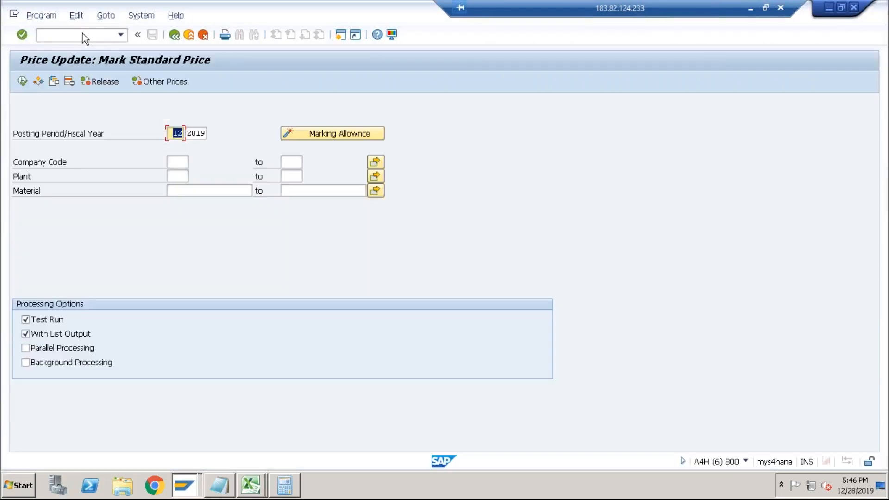
left_click(82, 36)
type("/nspro")
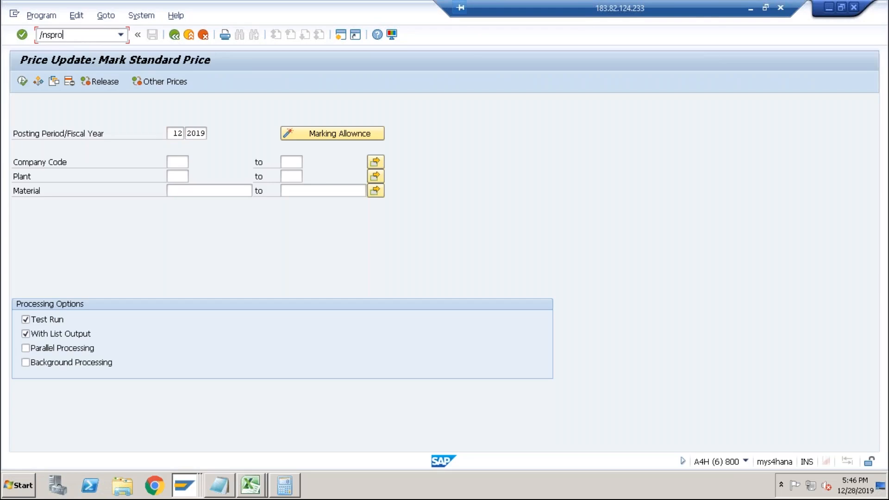
key("Return")
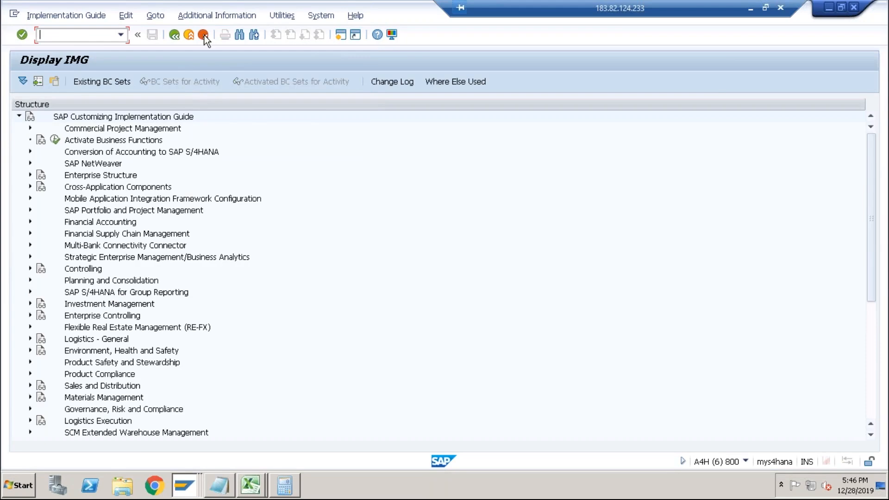
Turn on display of the IMG activity keys as additional information in the structure.
left_click(221, 16)
mouse_move(249, 32)
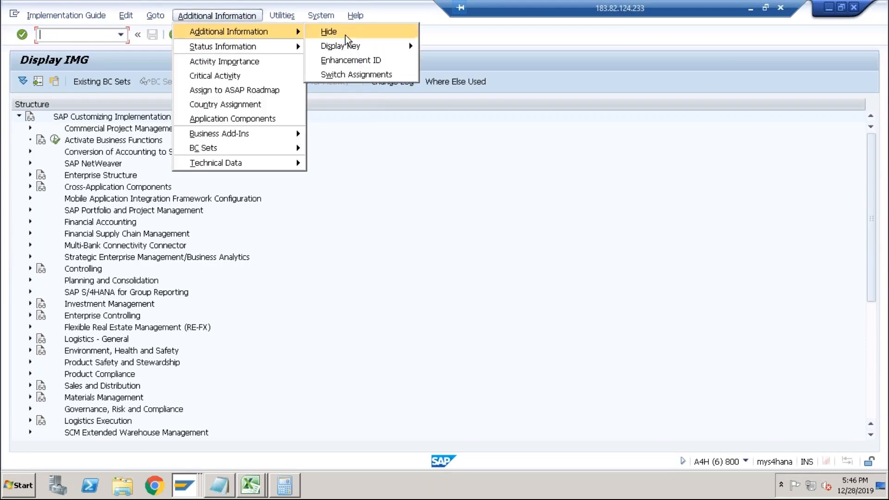
mouse_move(409, 43)
left_click(456, 61)
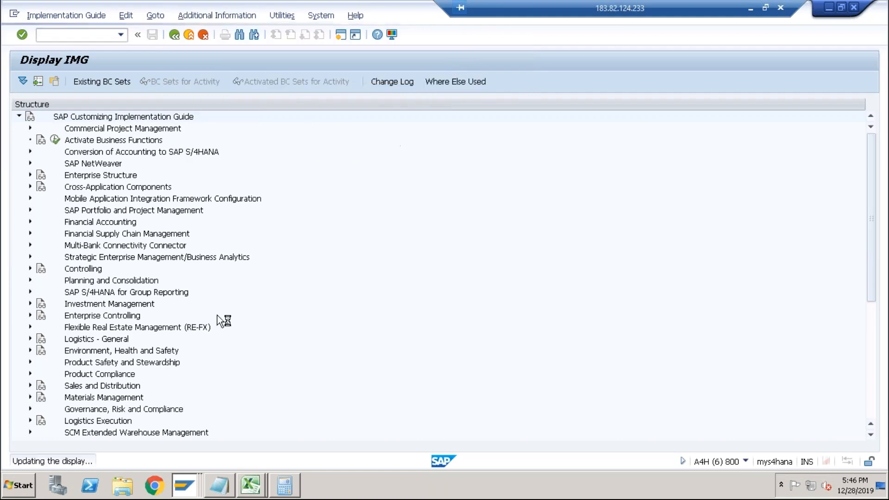
Expand Controlling > Product Cost Controlling > Product Cost Planning > Basic Settings for Material Costing > Overhead to reach Define Costing Sheets.
left_click(29, 268)
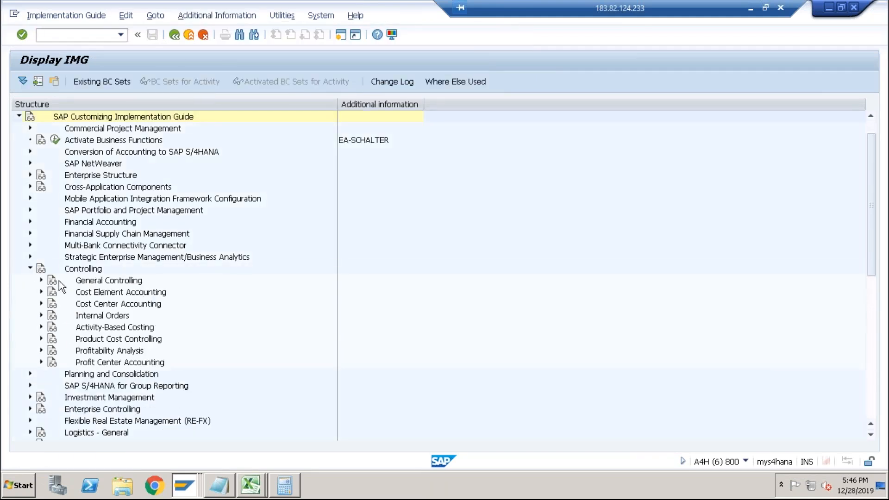
left_click(40, 339)
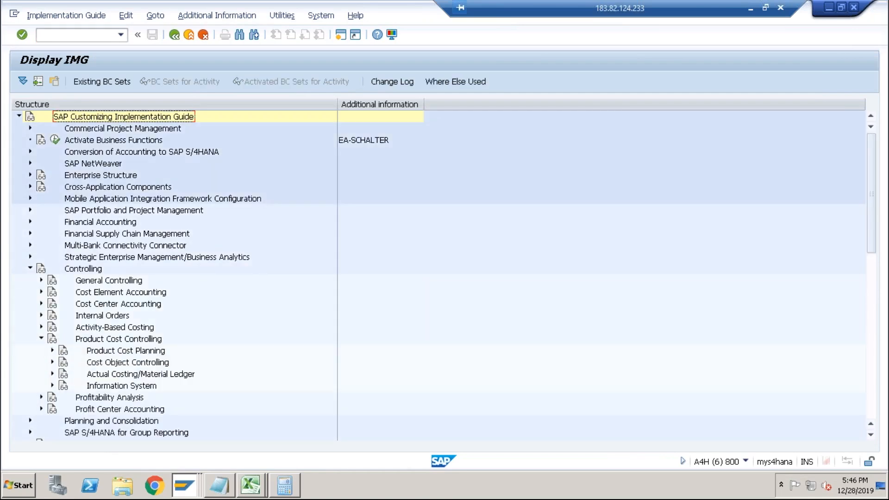
double_click(88, 350)
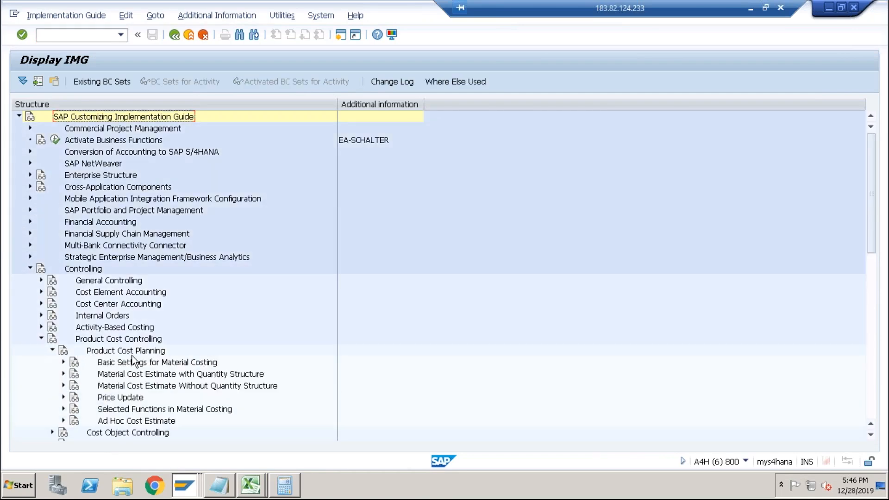
left_click(64, 362)
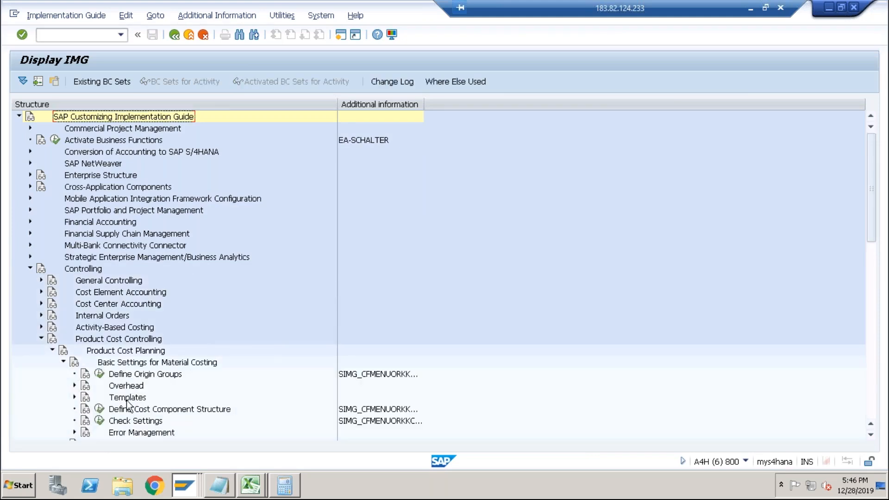
double_click(92, 385)
left_click(177, 386)
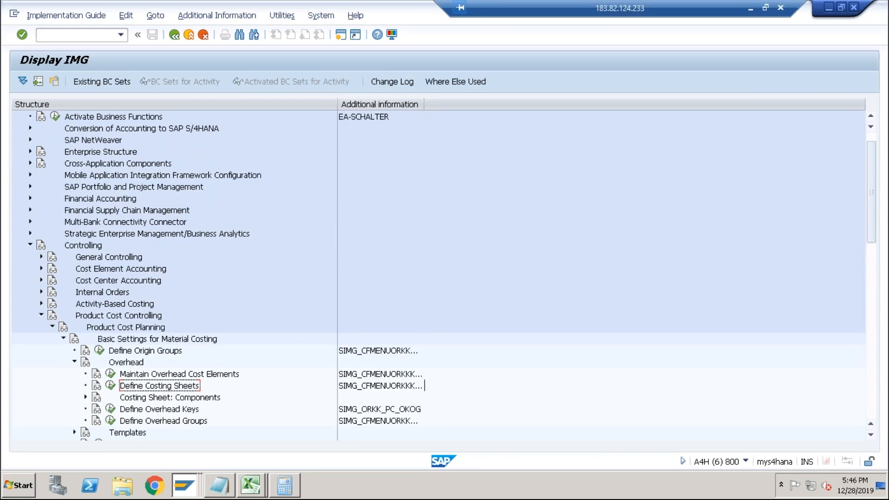
double_click(424, 386)
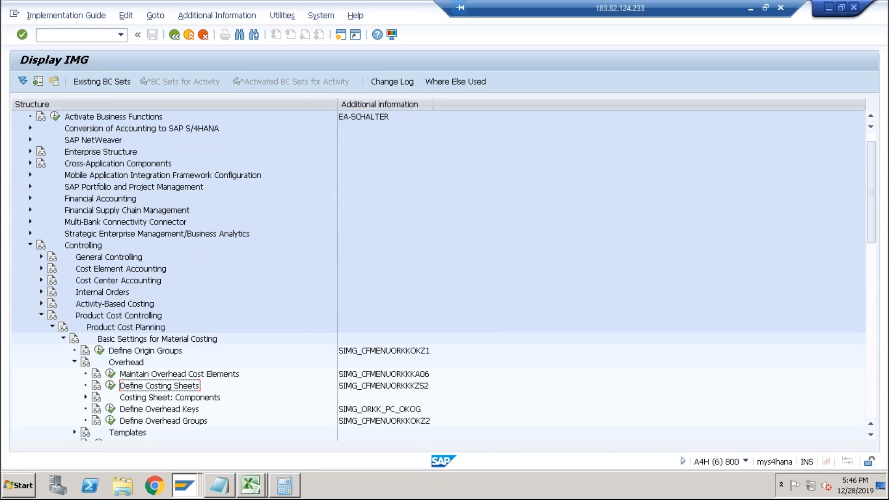
Open the Define Costing Sheets activity directly with transaction KZS2.
left_click(425, 387)
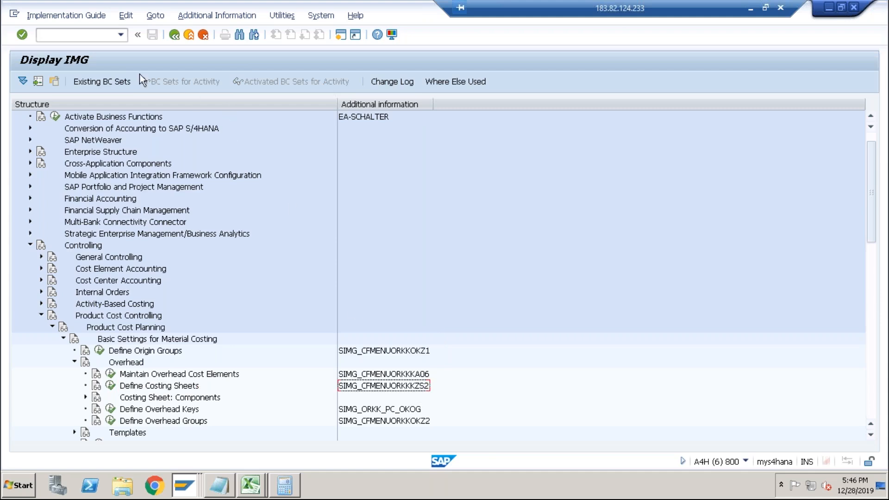
left_click(123, 37)
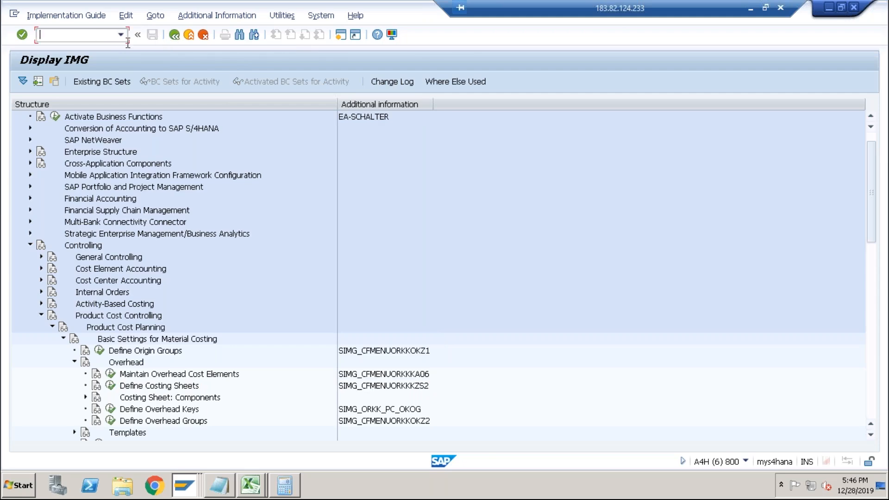
type("/nkzs2")
key("Return")
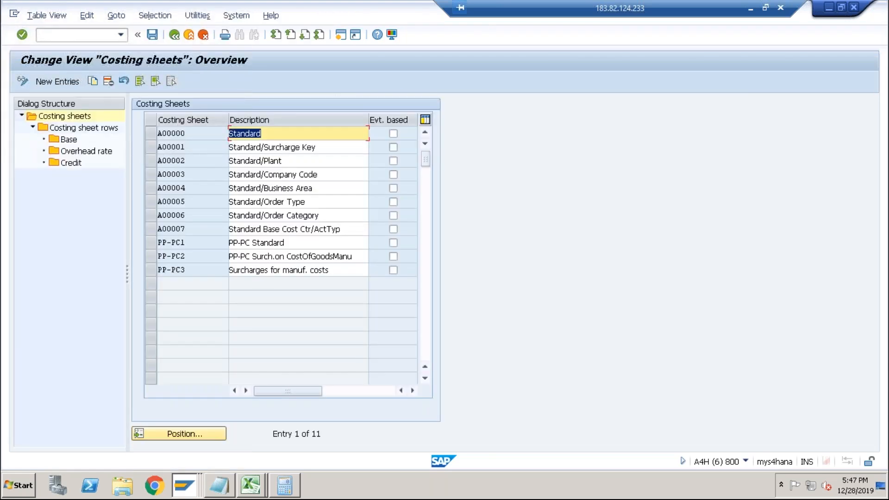
Switch to the spreadsheet and record KZS2 as the transaction code beside the Costing Sheet entry.
key("alt+Tab")
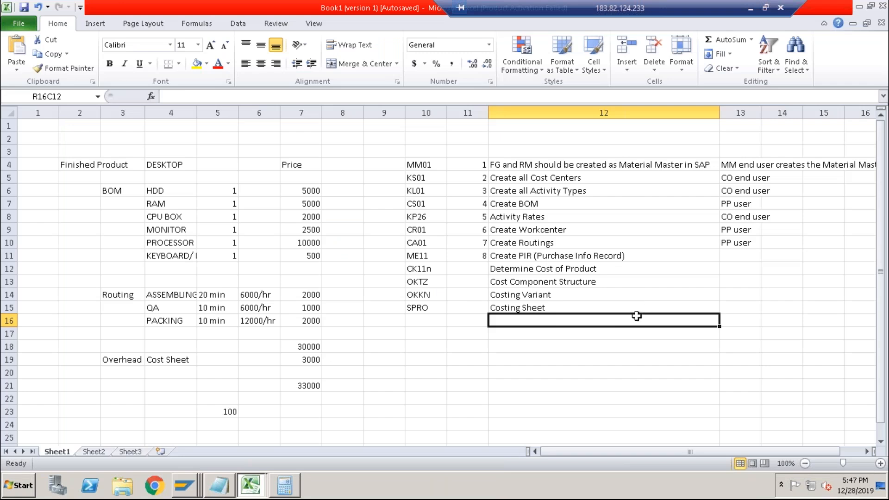
left_click(443, 311)
type("K")
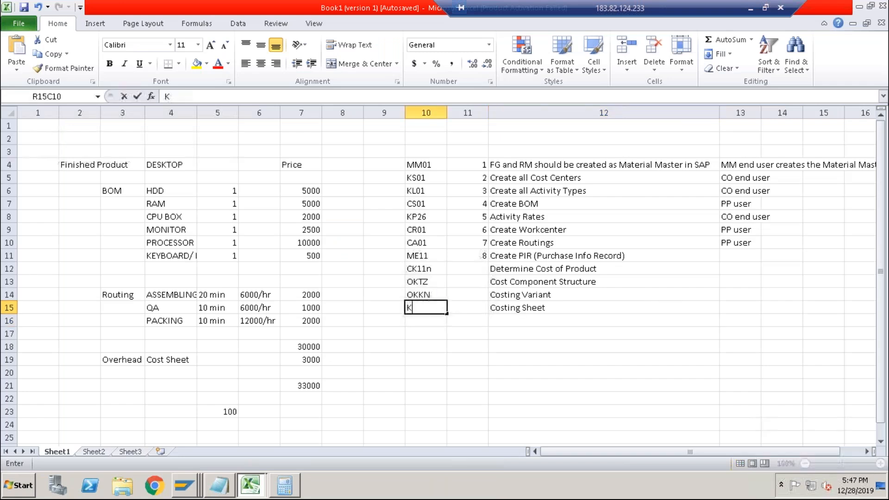
type("ZS2")
key("Return")
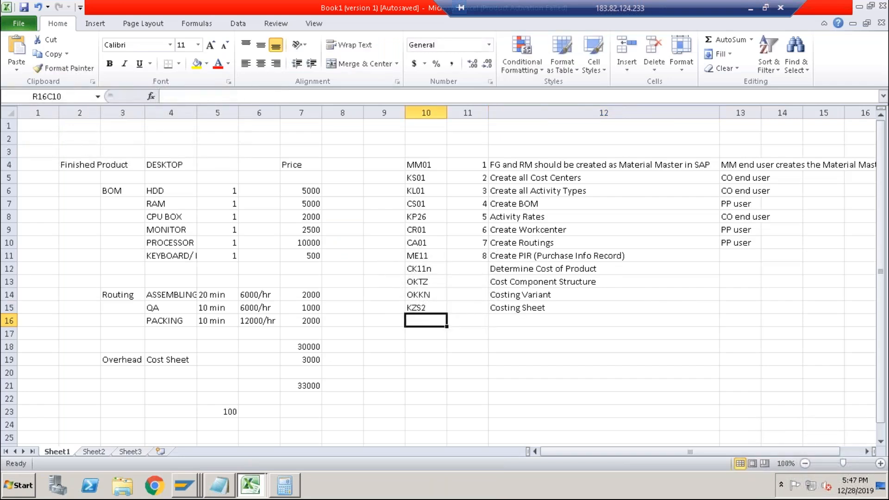
Return to SAP and display the current DESKTOP cost estimate for plant ABCS with transaction CK13N.
left_click(524, 308)
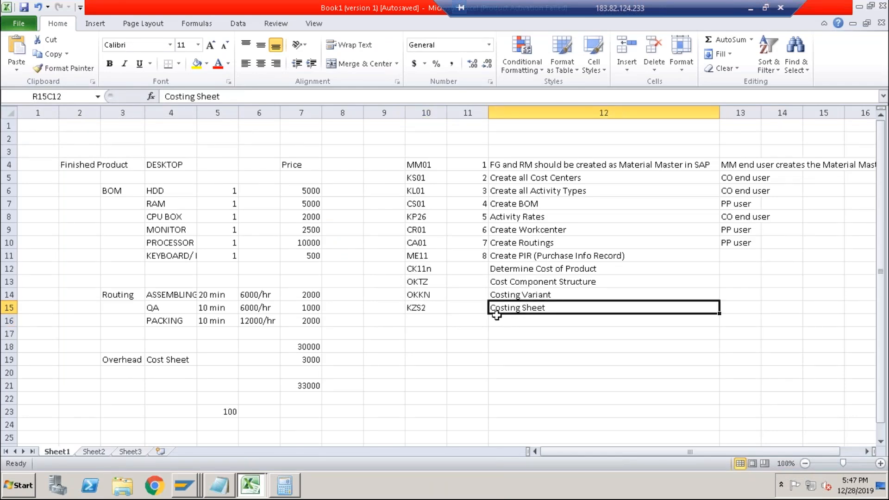
left_click(425, 311)
left_click(523, 308)
key("alt+Tab")
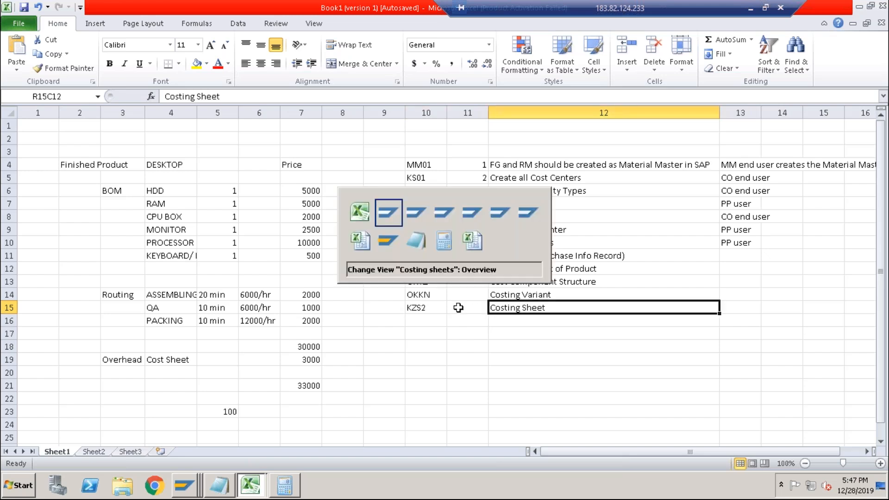
key("alt+Tab")
key("alt+Tab")
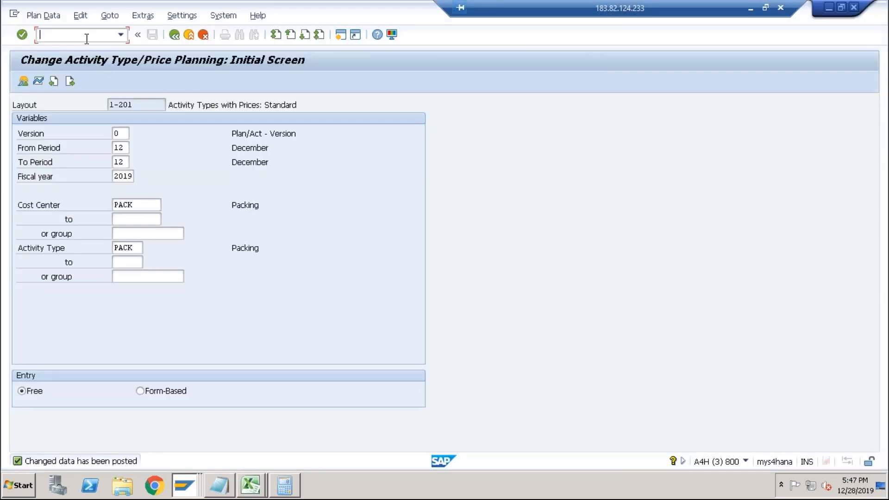
type("/nck11")
key("BackSpace")
type("3n")
key("Return")
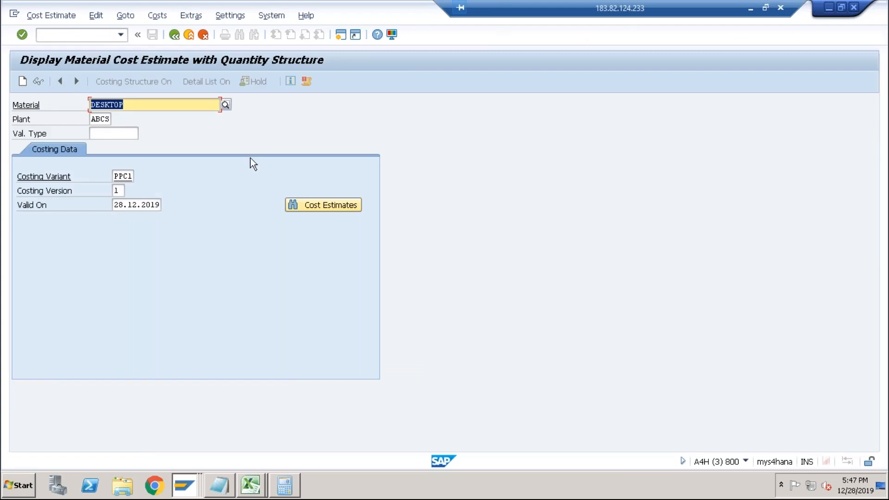
left_click(324, 204)
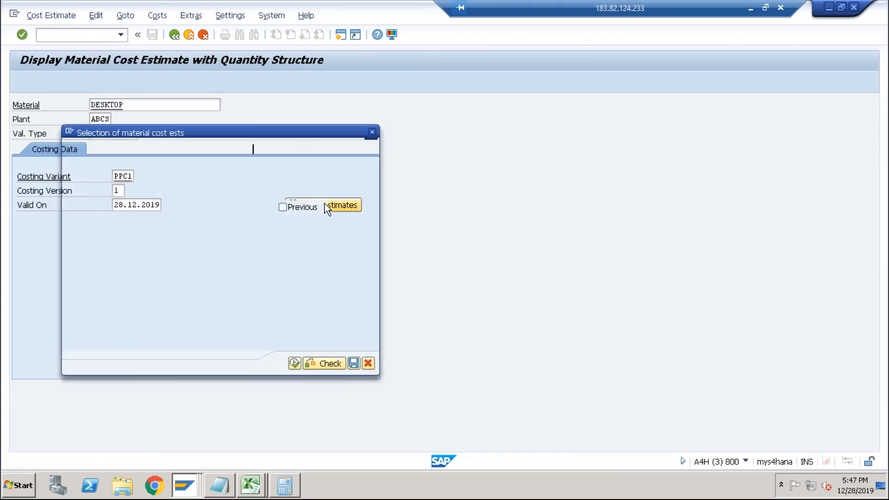
left_click(294, 364)
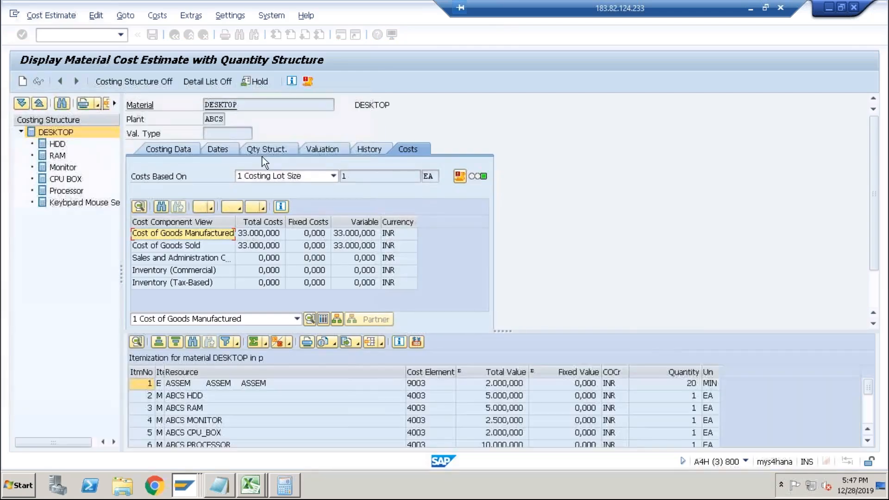
Check the costing sheet in the estimate's valuation data and open its costing variant PPC1.
left_click(321, 149)
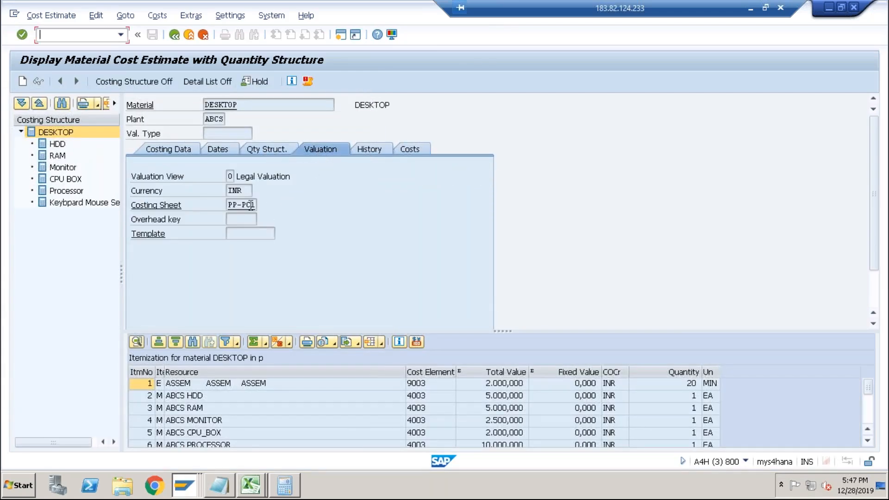
left_click_drag(227, 205, 255, 205)
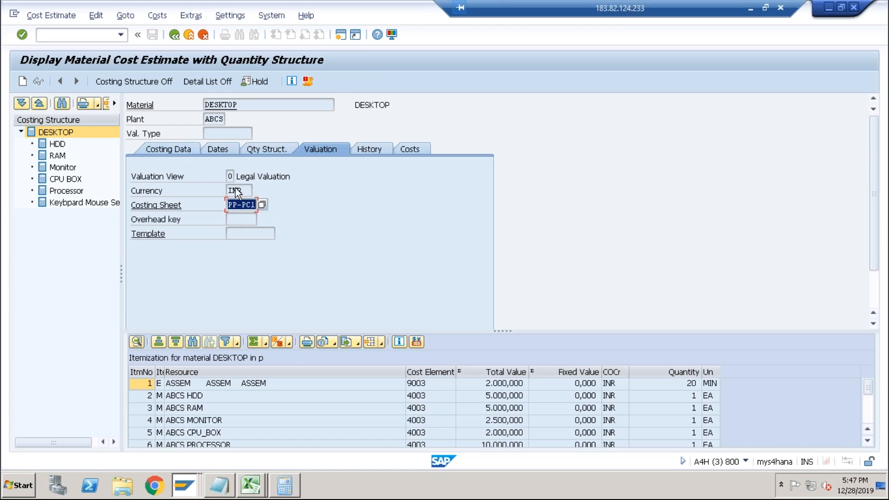
left_click(192, 150)
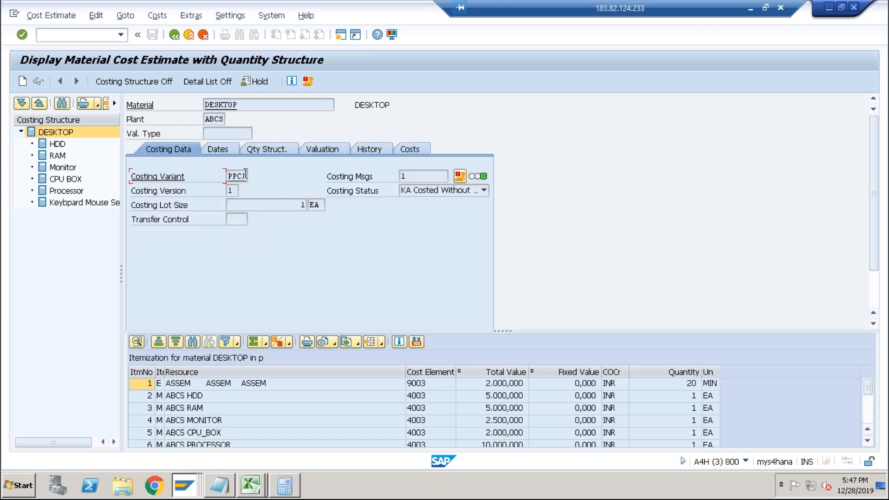
double_click(236, 176)
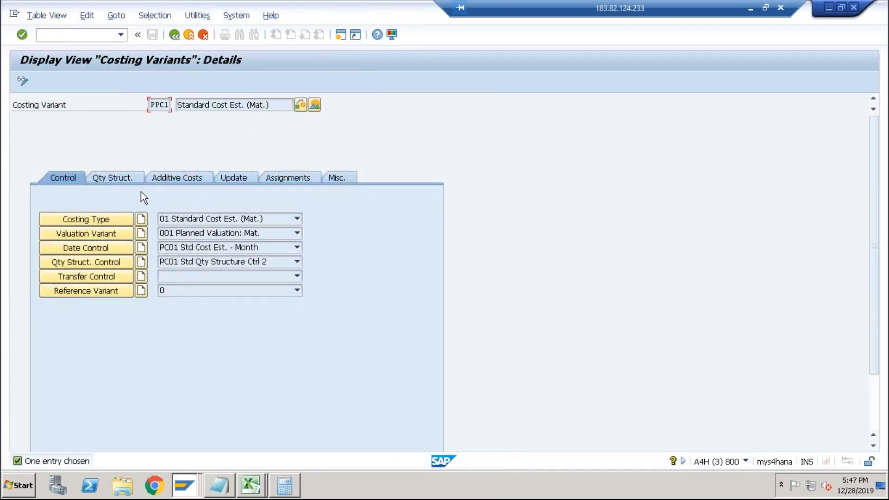
Examine valuation variant 001, including the costing sheet assigned for overhead on finished materials.
left_click(108, 237)
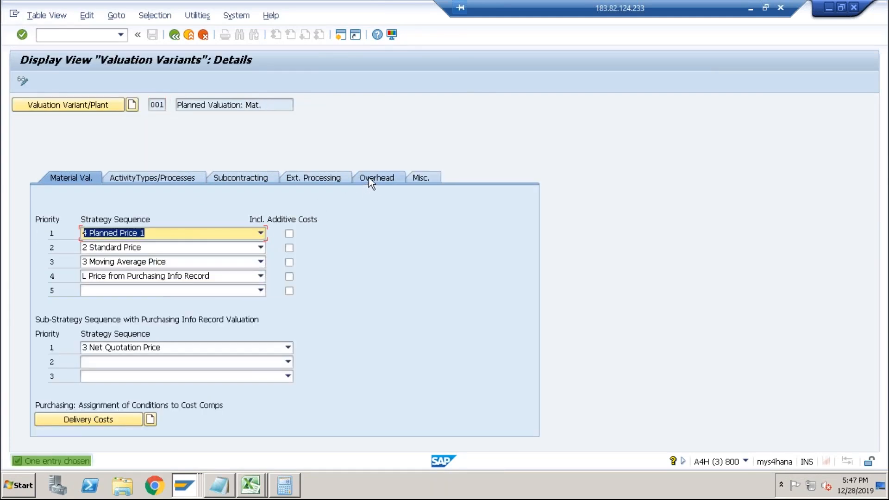
left_click(369, 178)
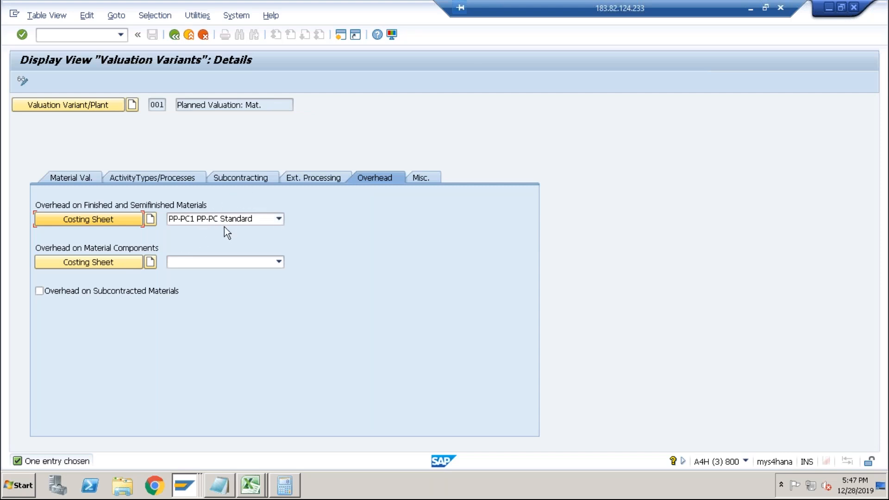
left_click(279, 220)
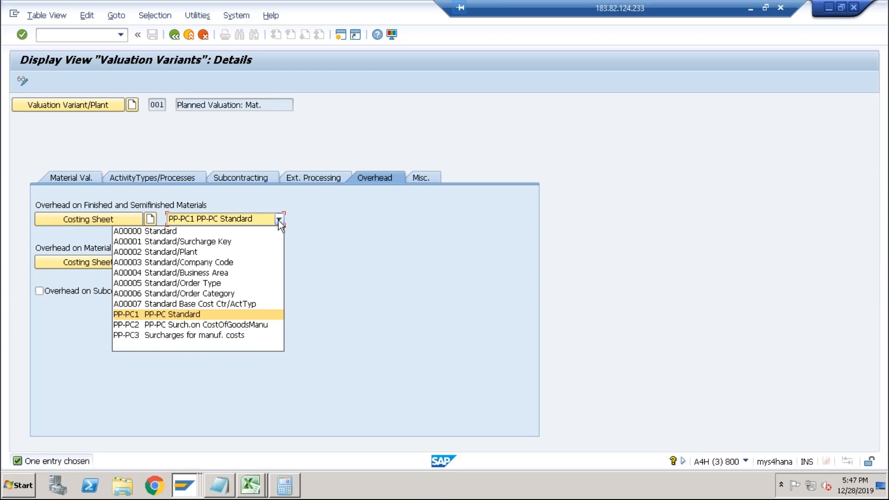
left_click(279, 220)
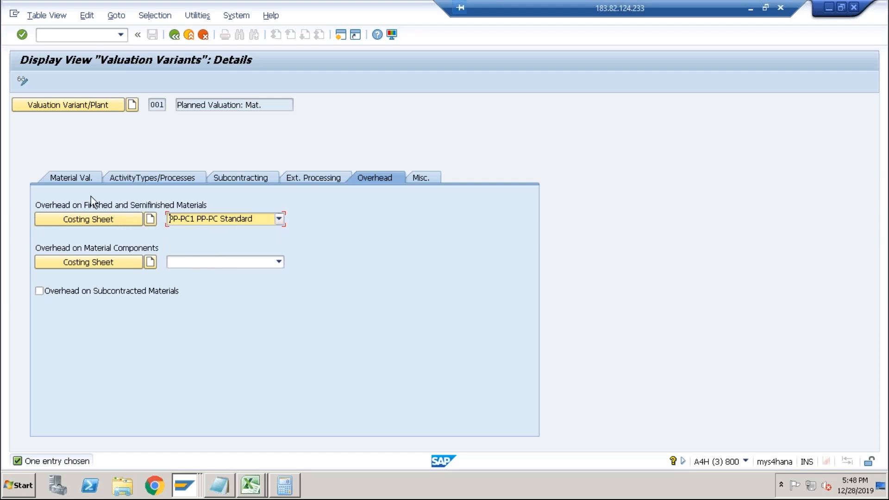
left_click(76, 179)
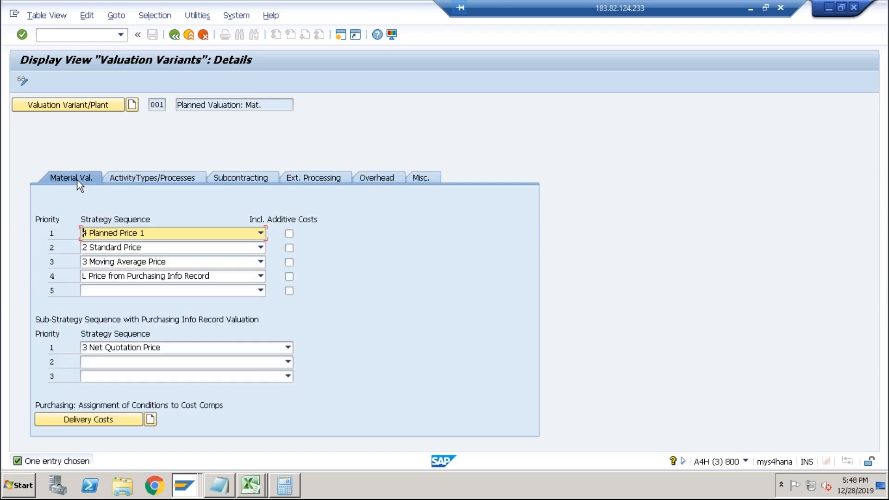
left_click(150, 180)
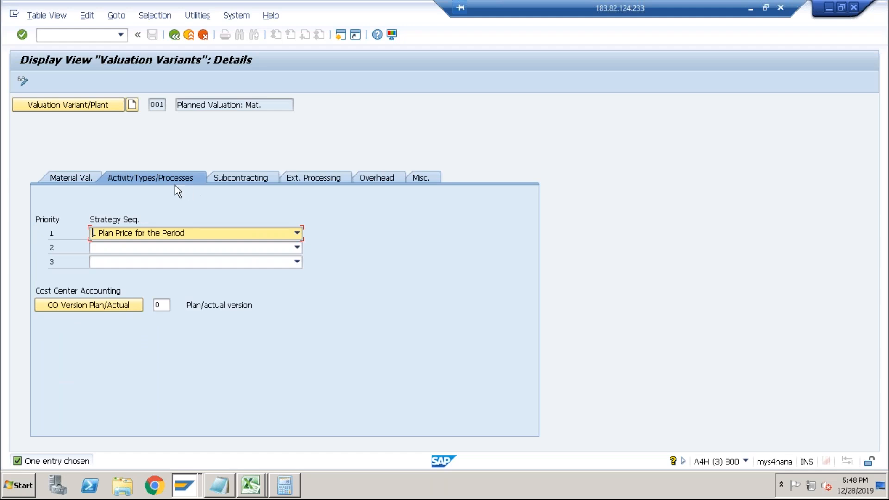
left_click(394, 178)
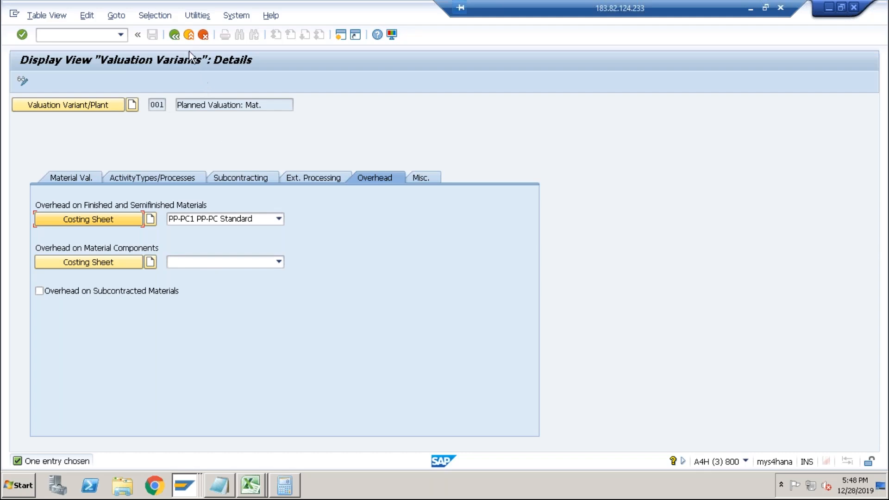
Go back to the DESKTOP cost estimate and view its cost component totals.
left_click(188, 37)
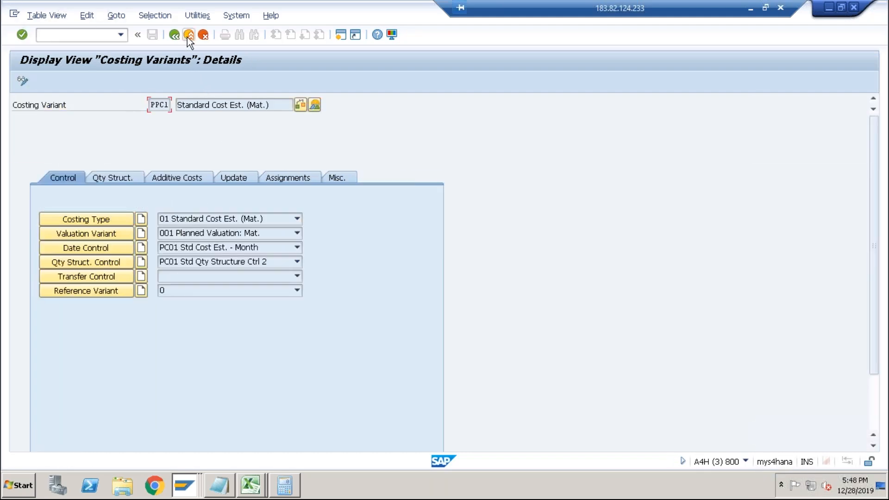
left_click(189, 37)
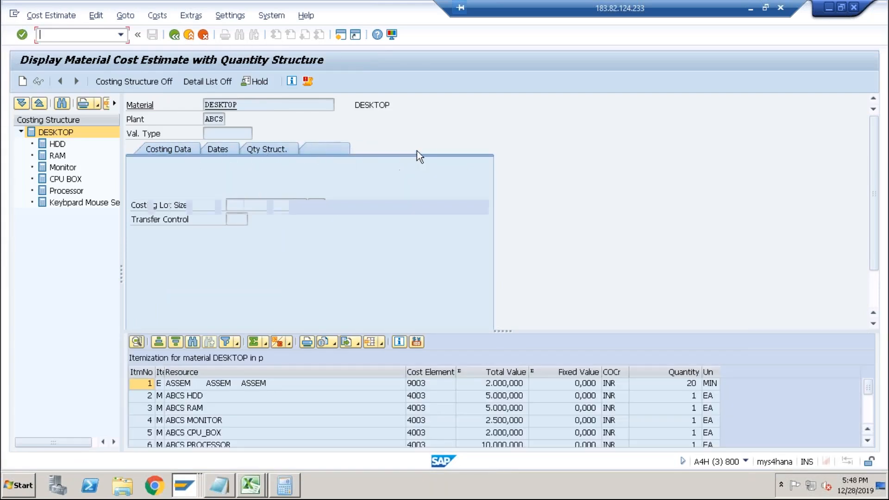
left_click(407, 149)
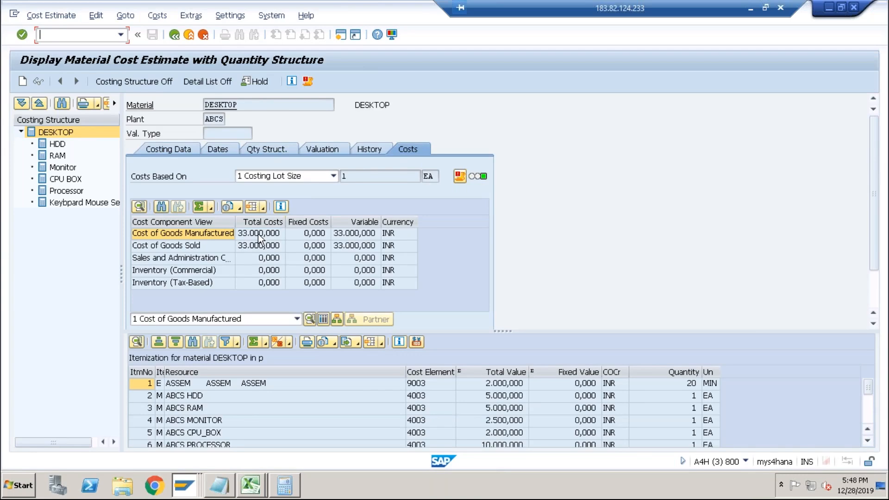
Open transaction CK24 and review the mark and release standard price screens.
type("/nck24")
key("Return")
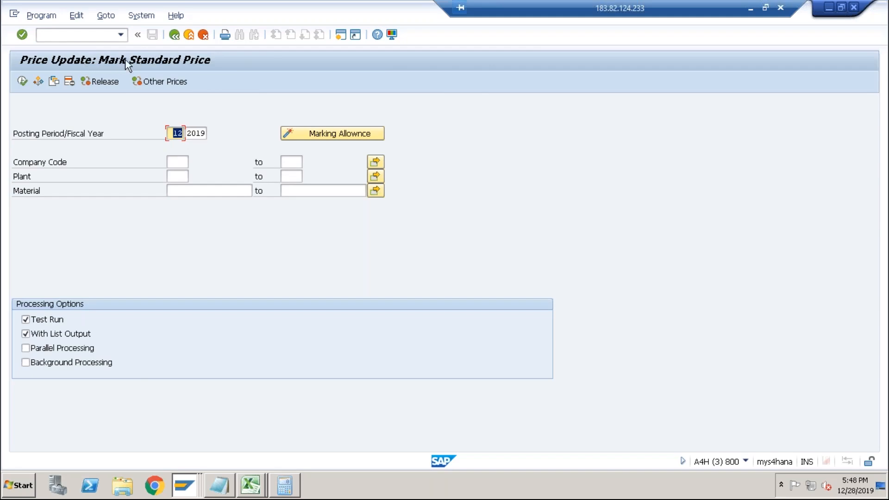
left_click(104, 80)
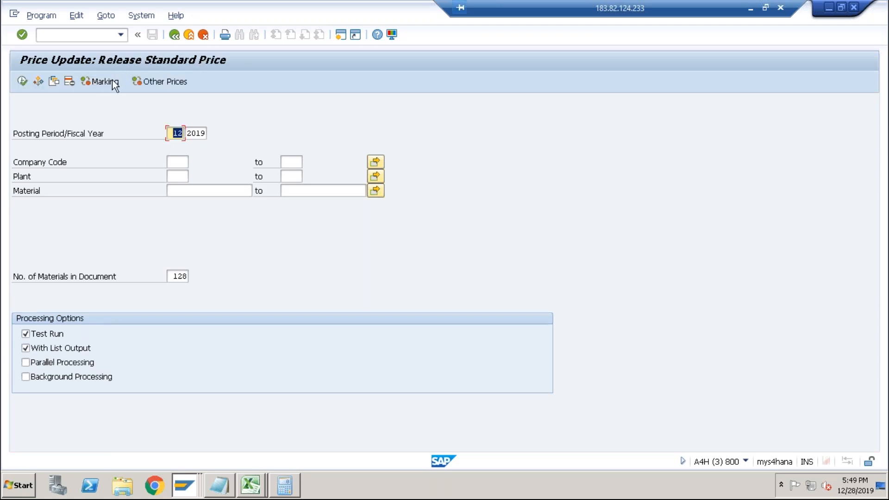
left_click(112, 80)
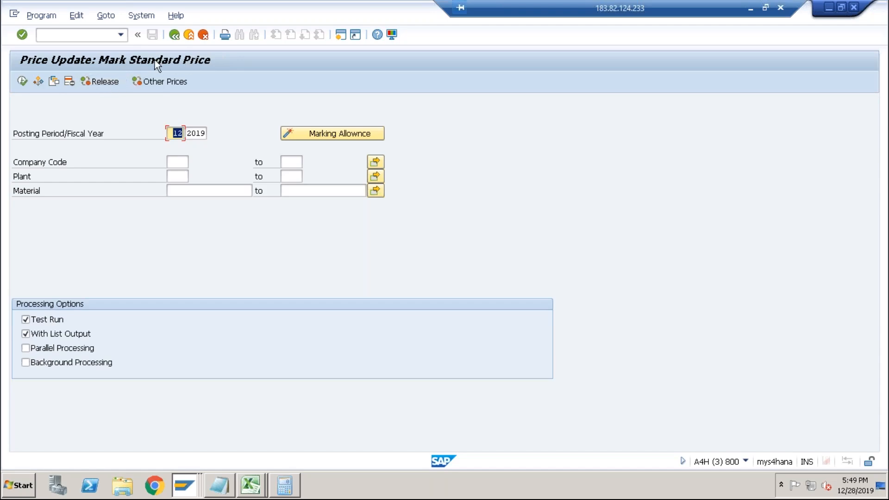
Switch to the costing sheet session and start transaction MM03 to display a material.
key("alt+Tab")
key("alt+Tab")
key("alt+Tab")
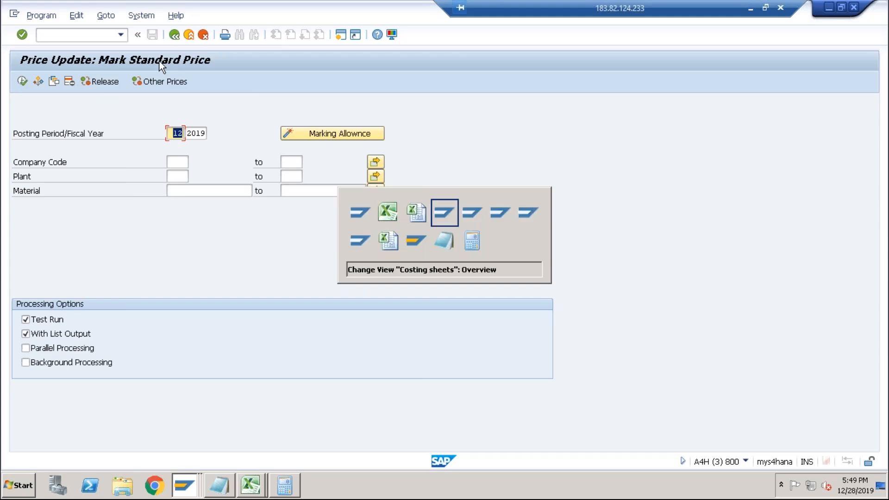
type("/")
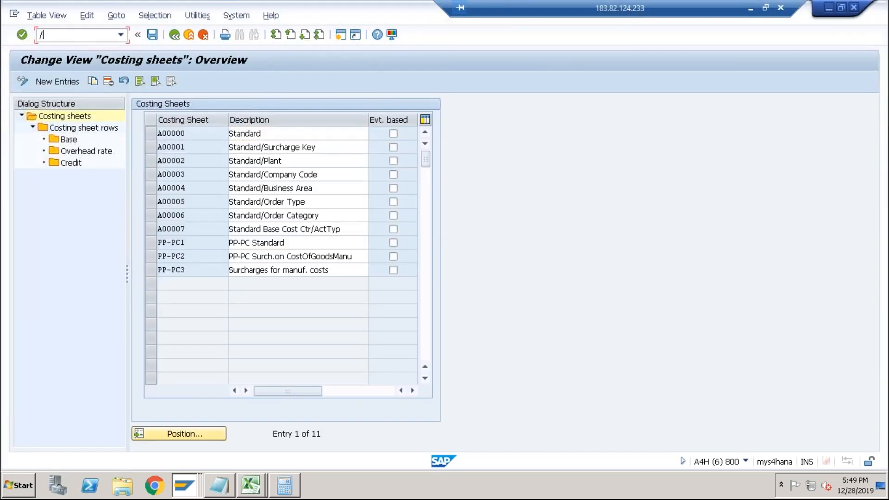
type("nmm03")
key("Return")
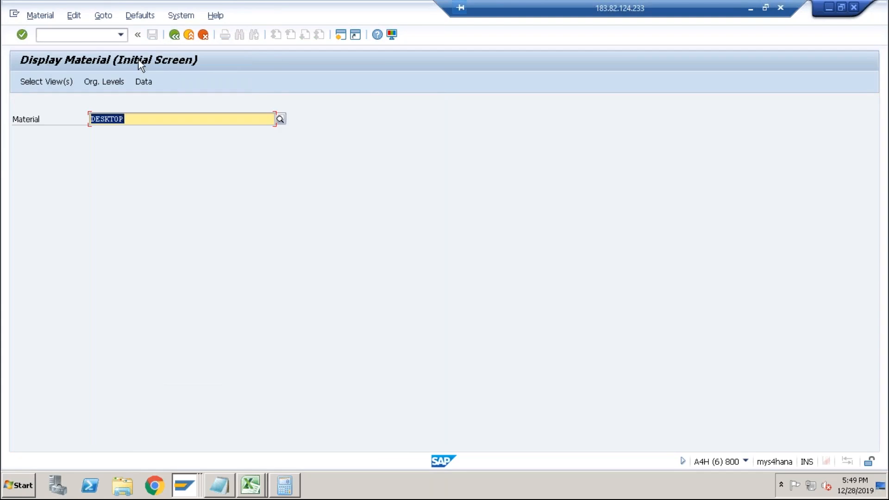
Display the DESKTOP material's Costing 2 view for plant ABCS and check its planned price fields.
key("Return")
left_click(302, 451)
left_click(199, 342)
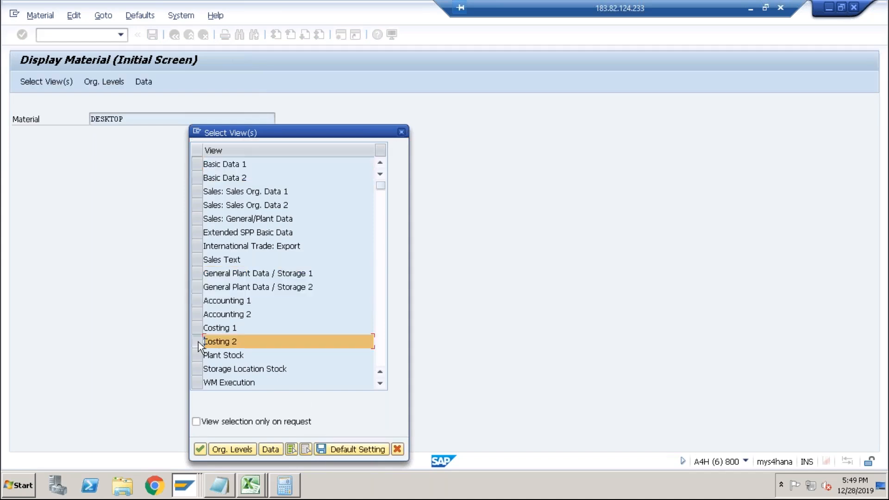
left_click(204, 450)
type("abcs")
key("Return")
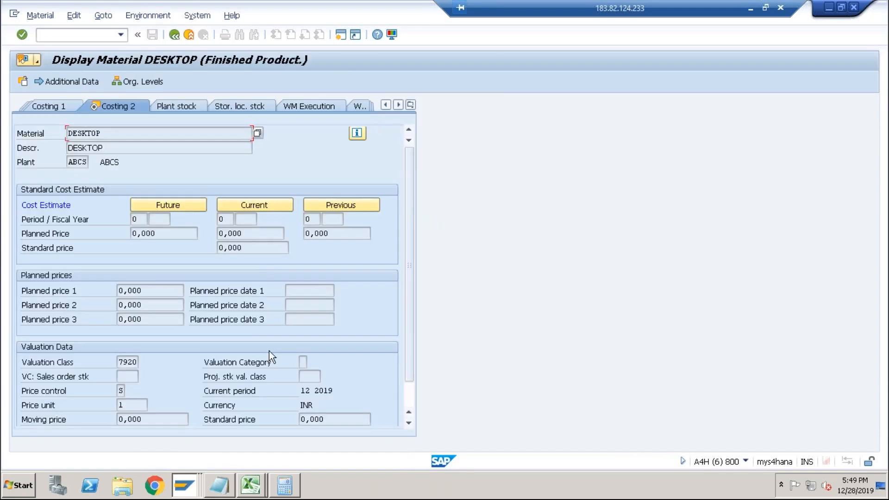
left_click_drag(167, 236, 121, 237)
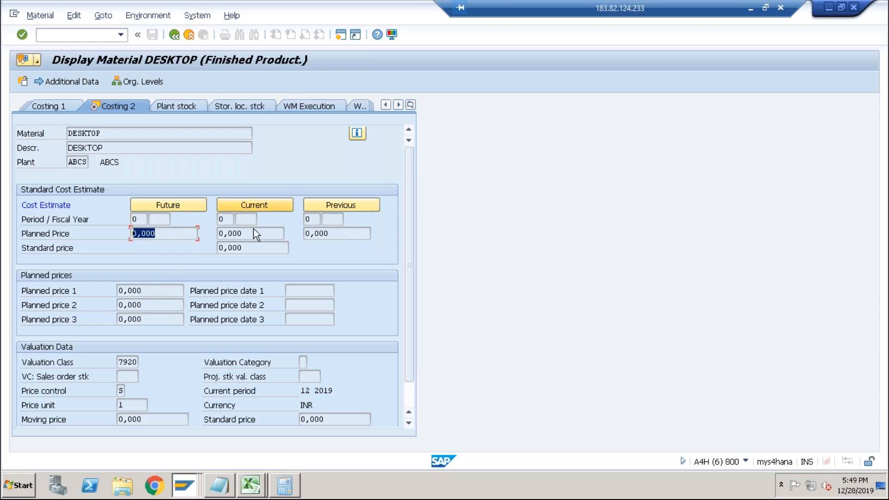
Inspect the DESKTOP material's future and current planned price fields, then switch back to the mark standard price session.
left_click(169, 234)
left_click_drag(169, 233, 113, 233)
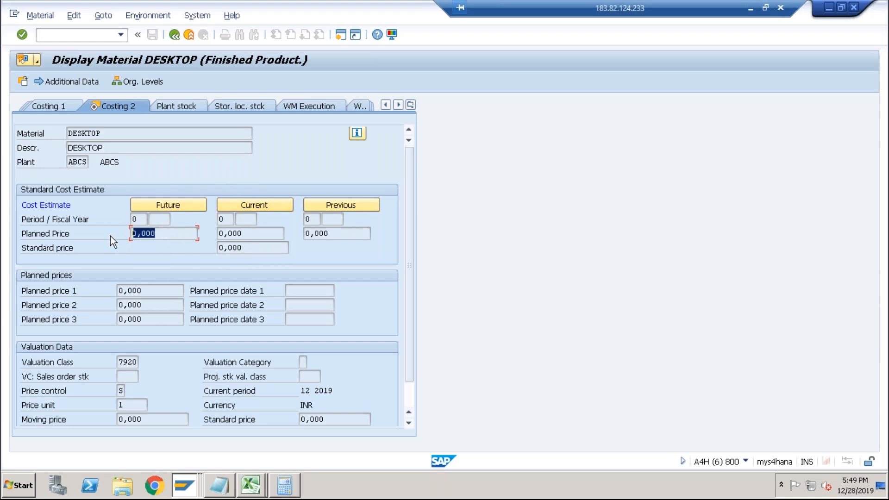
left_click(254, 232)
key("shift+Tab")
double_click(141, 233)
key("alt+Tab")
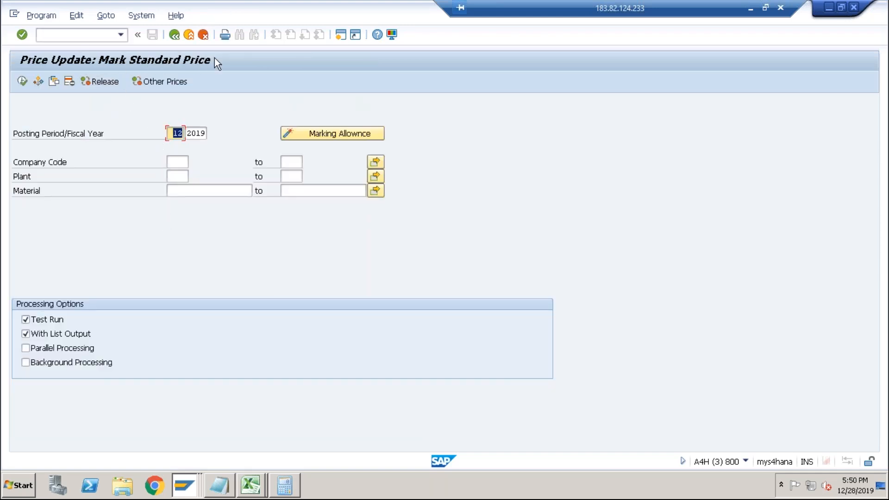
Enter company code ABCS and issue the marking allowance for ABCS with costing variant PPC1.
left_click(185, 163)
type("abcs")
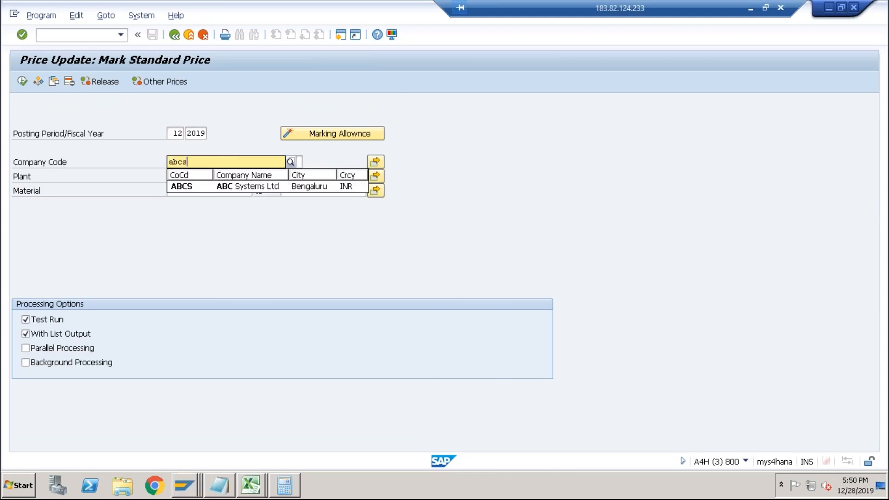
left_click(184, 185)
left_click(182, 191)
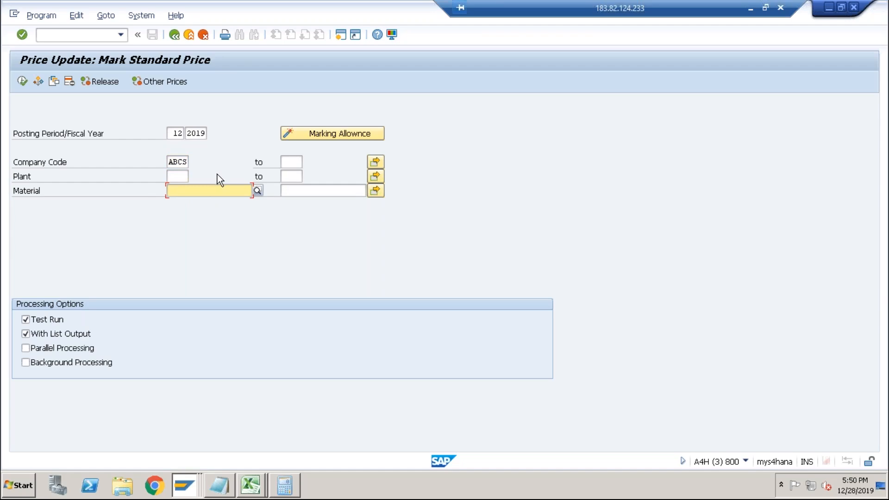
left_click(317, 133)
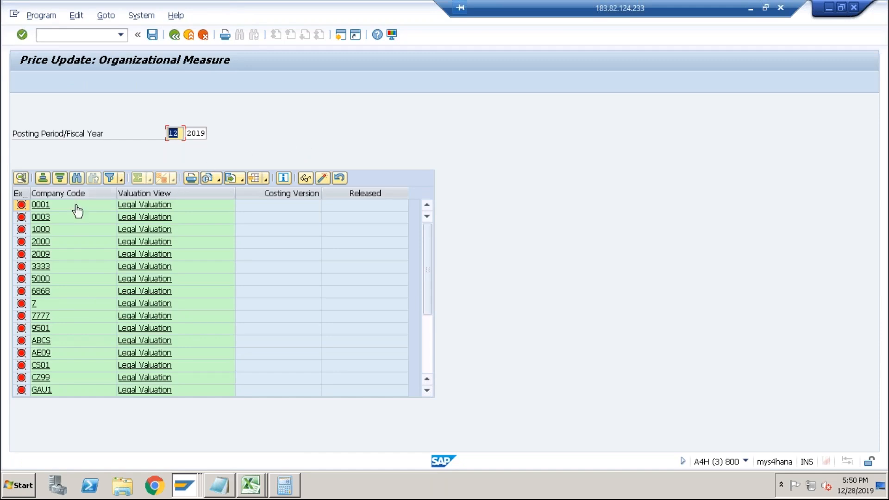
left_click(40, 341)
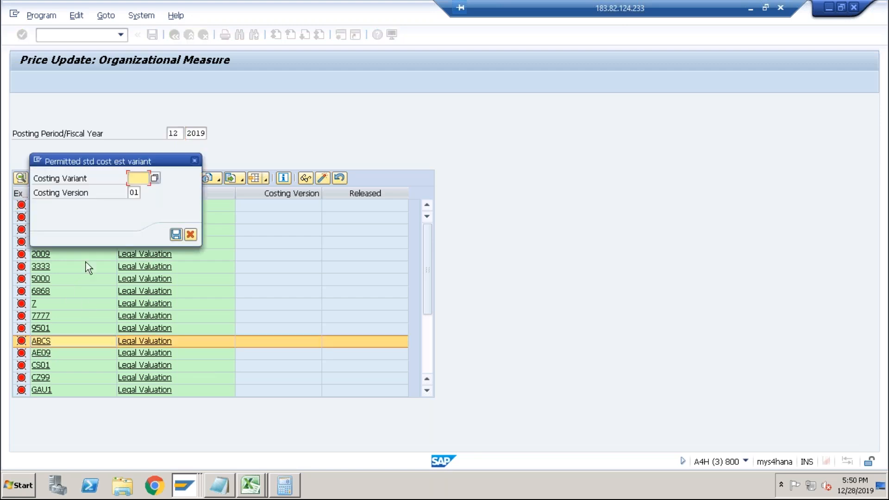
left_click(133, 179)
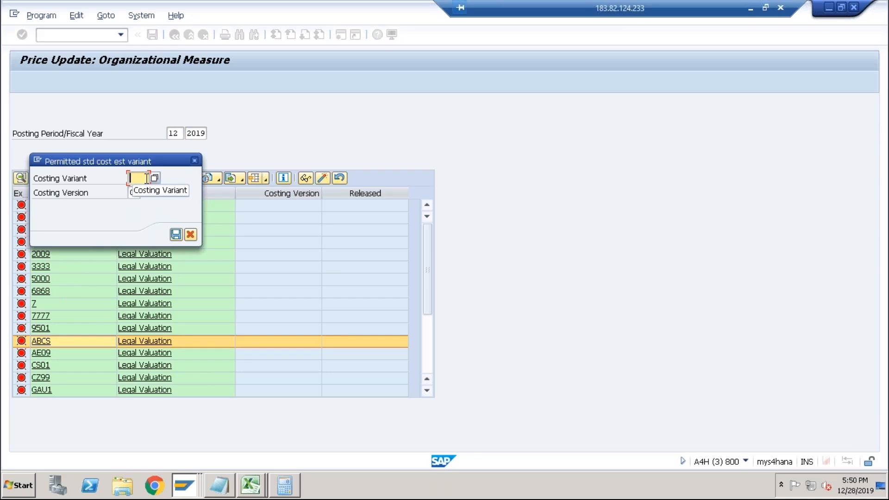
type("ppc1")
key("Return")
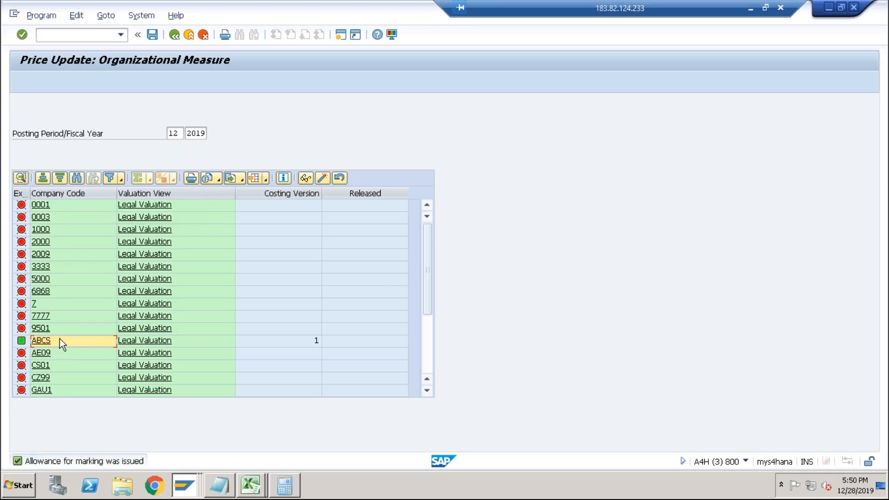
left_click(174, 34)
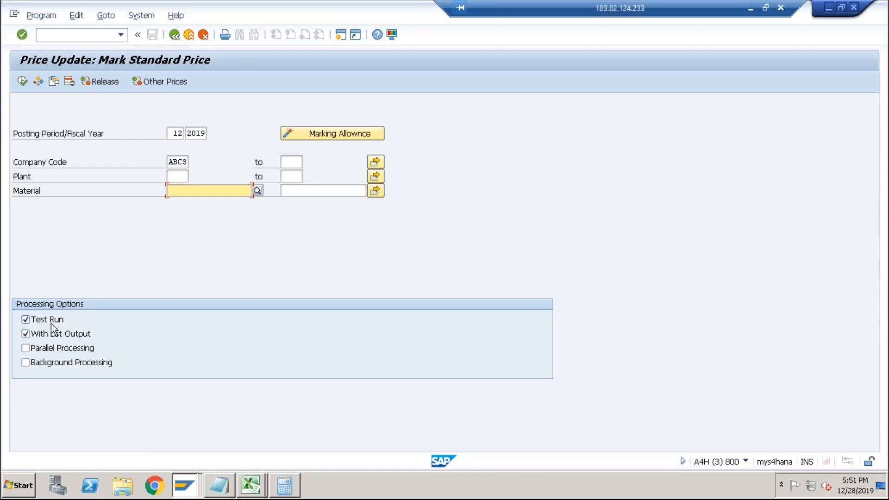
Run a test marking of standard prices for company code ABCS and review the material list it produces.
left_click(22, 81)
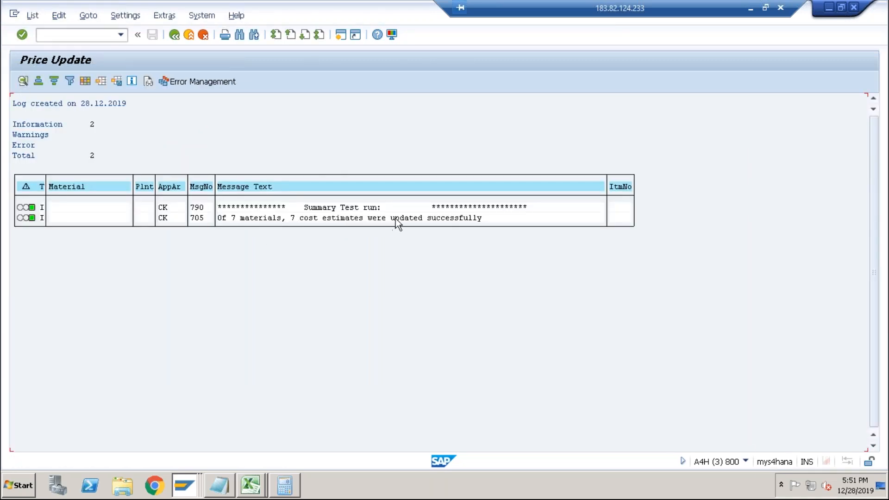
left_click(175, 37)
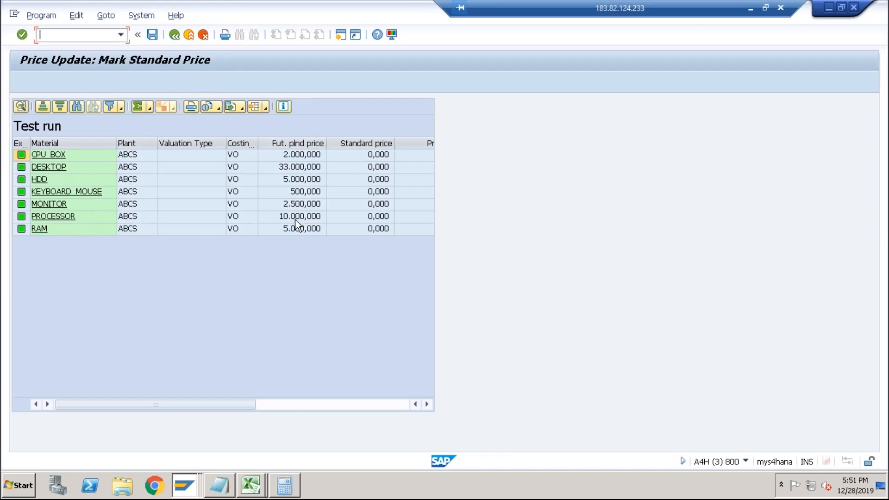
left_click(299, 168)
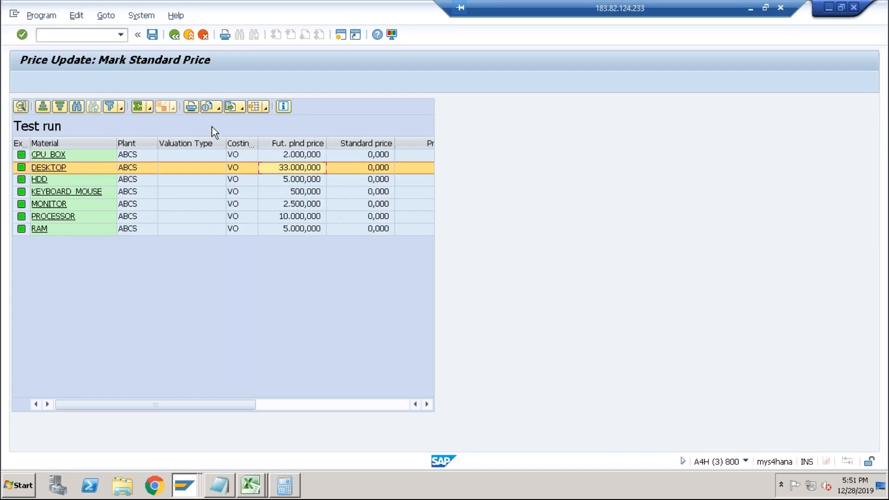
left_click(176, 37)
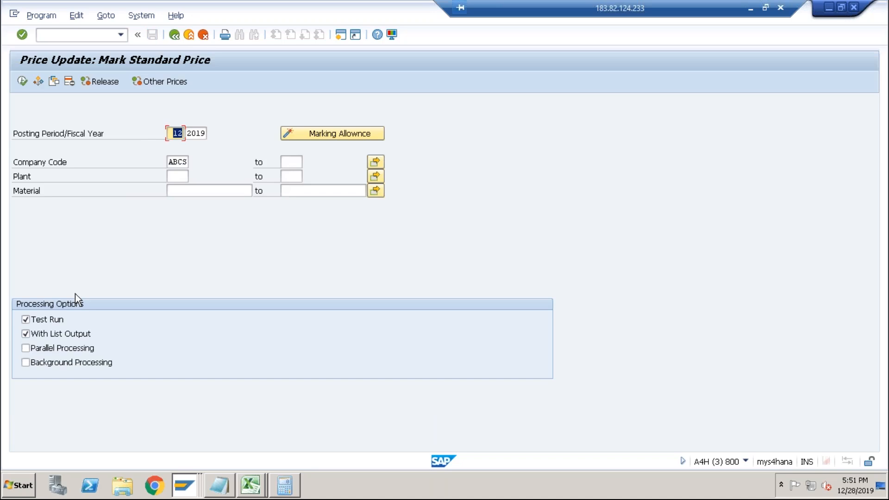
Switch off the test run option and mark the standard prices for company code ABCS.
left_click(55, 320)
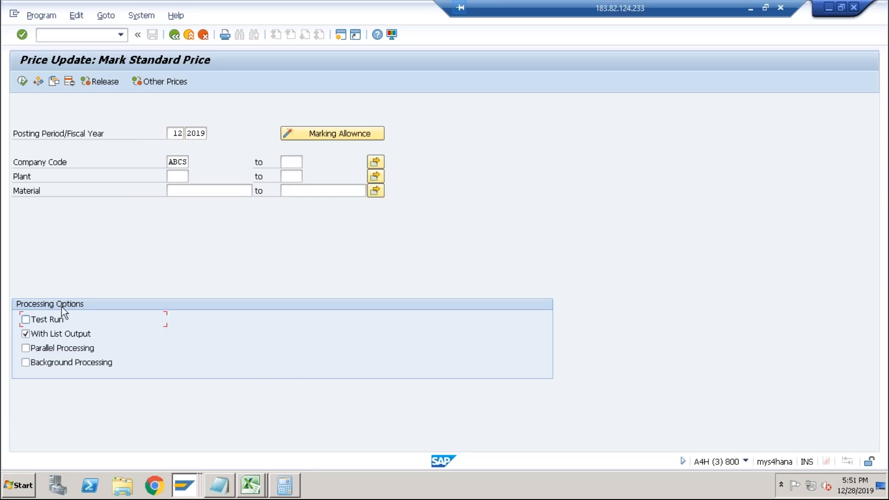
left_click(24, 81)
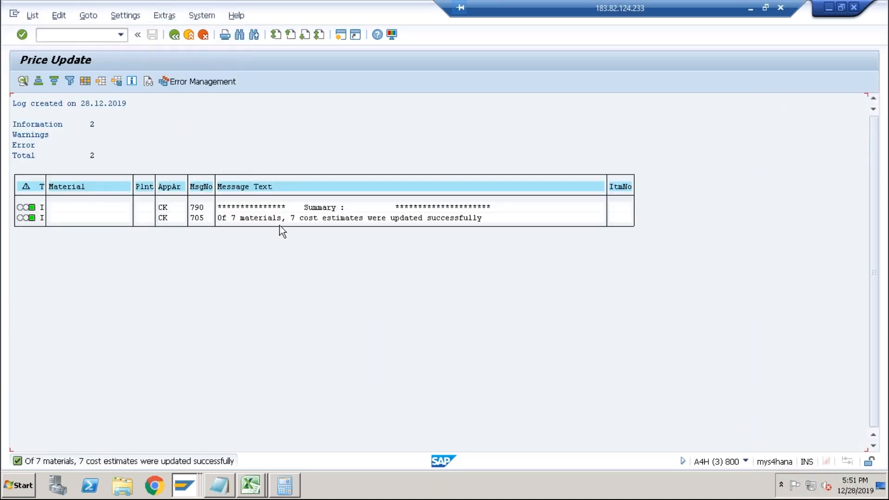
left_click(178, 37)
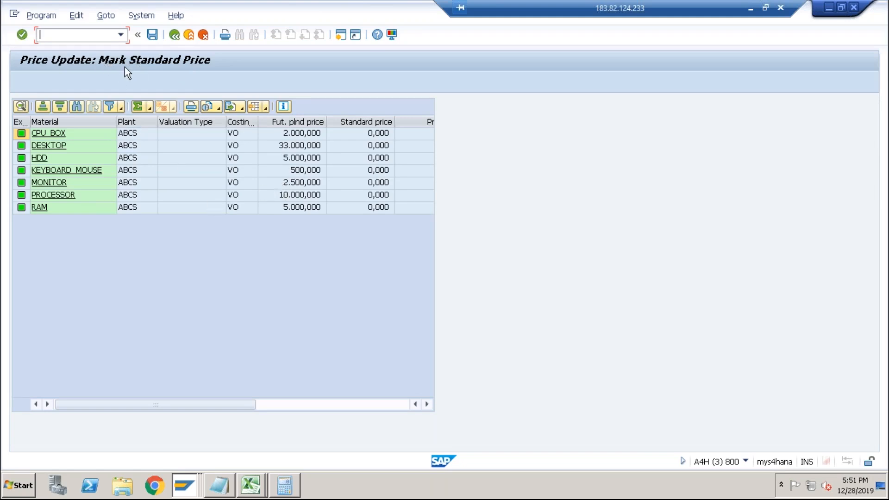
Switch to the material display session and redisplay DESKTOP's Costing 2 view for plant ABCS to check its future planned price.
key("alt+Tab")
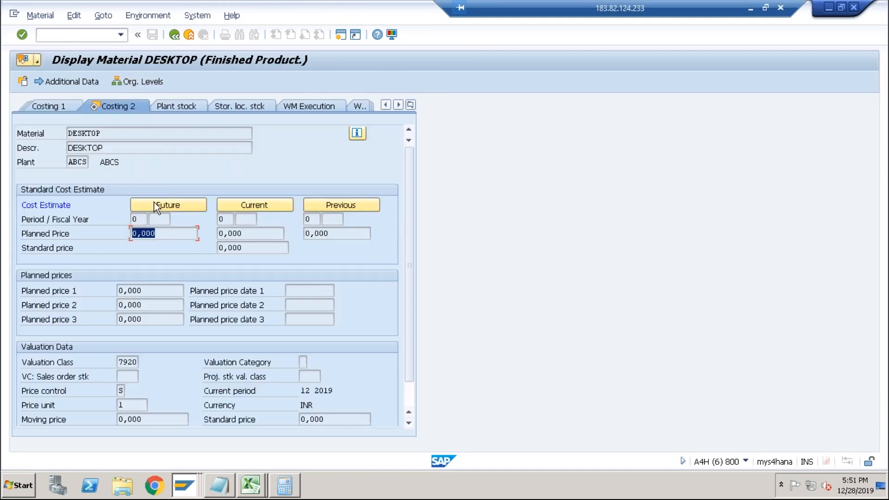
left_click_drag(160, 235, 124, 235)
left_click_drag(163, 234, 129, 234)
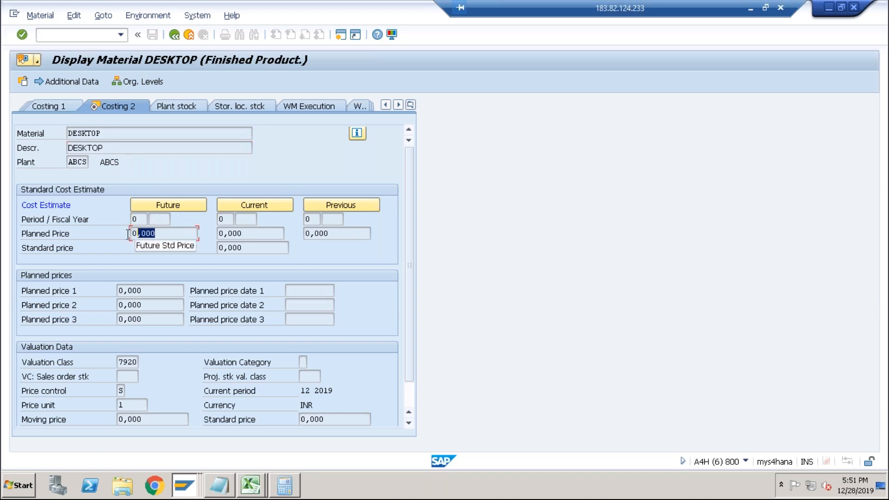
left_click(174, 35)
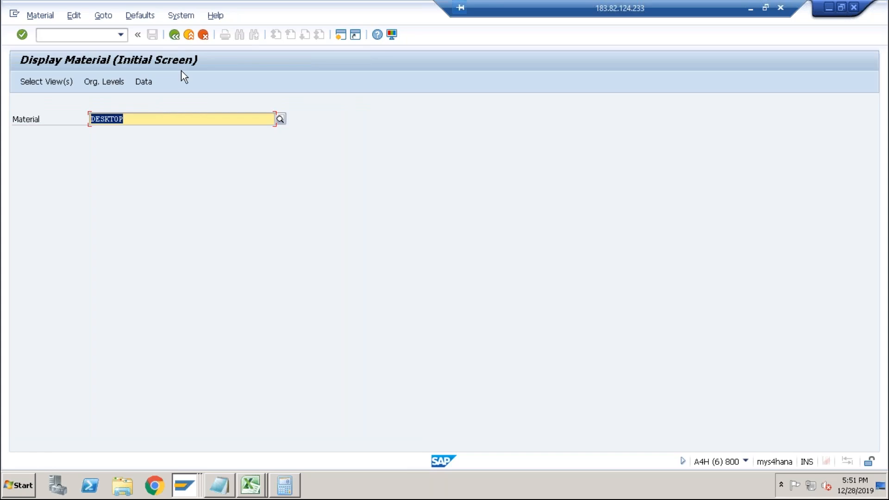
key("Return")
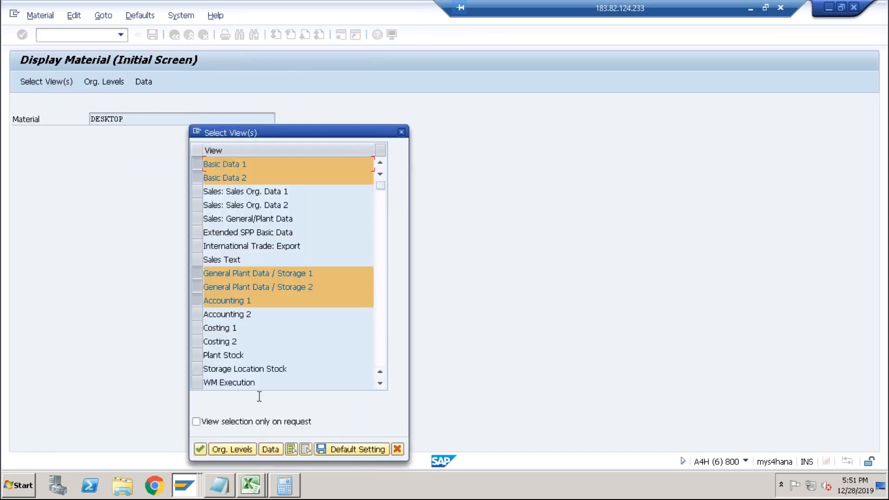
left_click(305, 449)
left_click(196, 342)
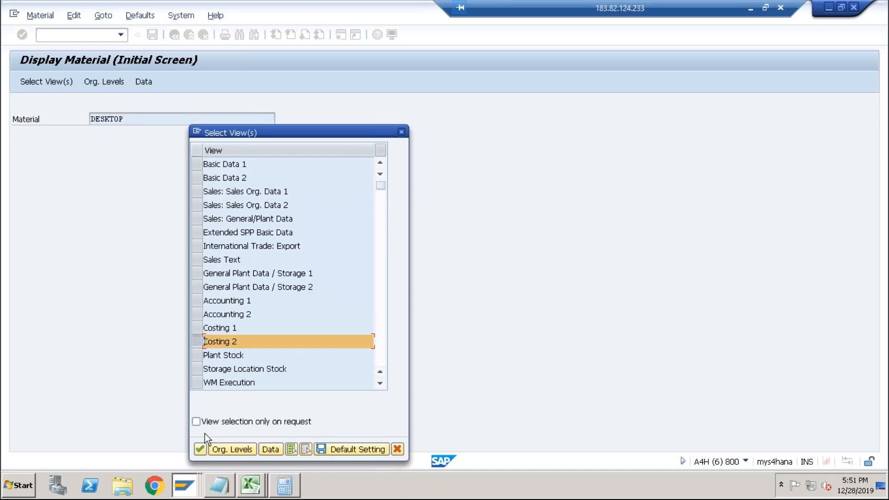
left_click(200, 449)
left_click(206, 150)
left_click(206, 160)
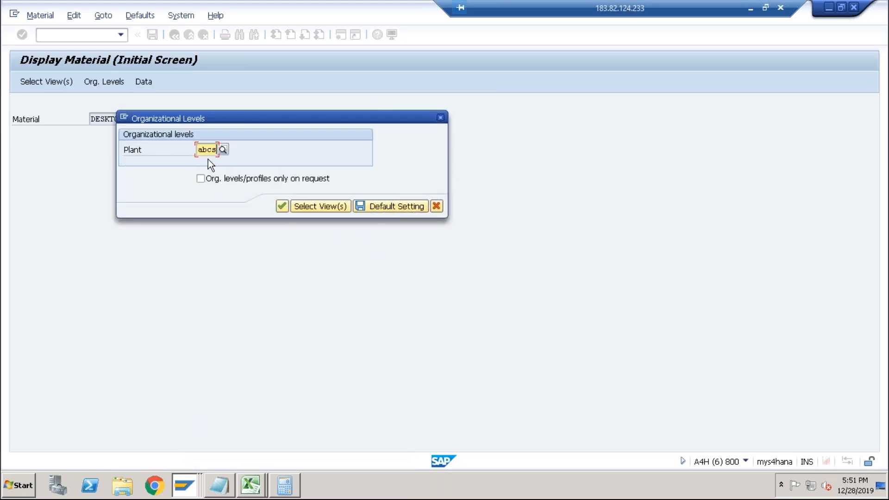
left_click(282, 207)
left_click_drag(184, 233, 117, 235)
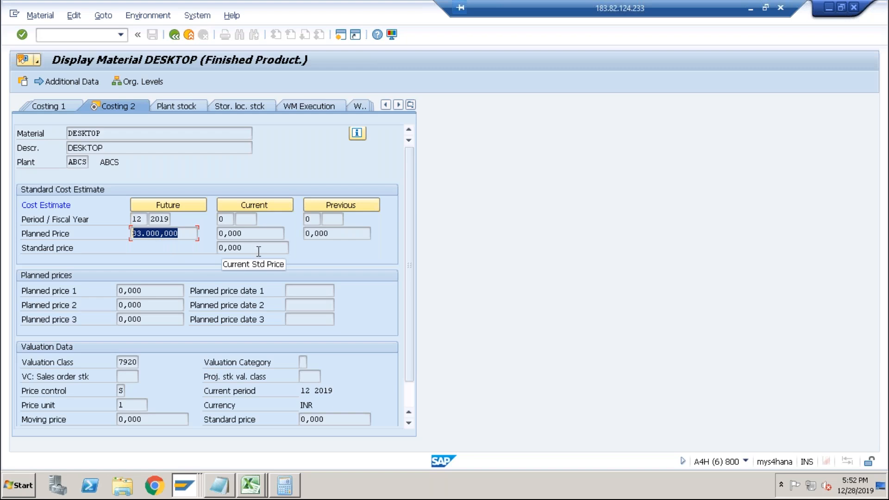
Display the RAM material's Costing 2 view for plant ABCS and check its future planned price.
left_click(178, 37)
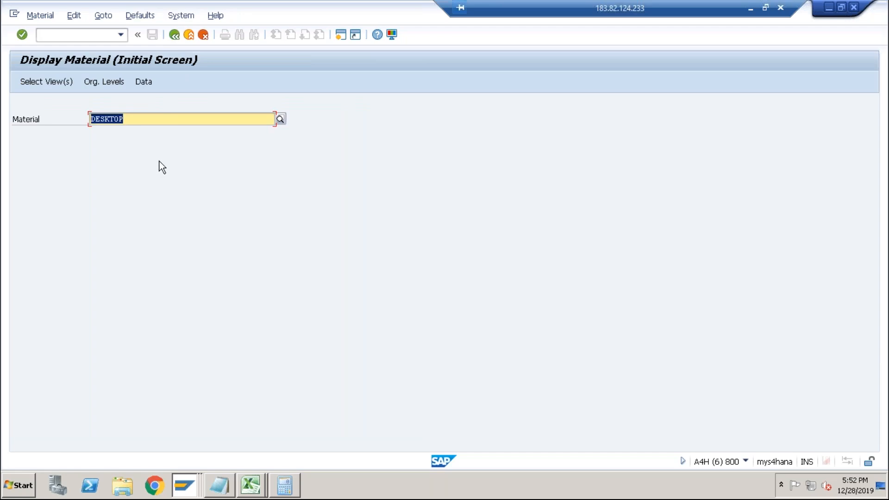
type("RAM")
key("Return")
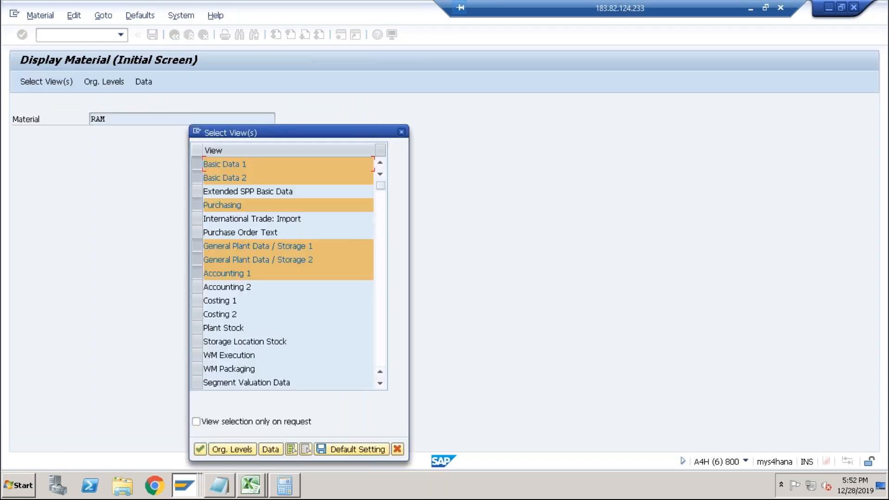
left_click(306, 450)
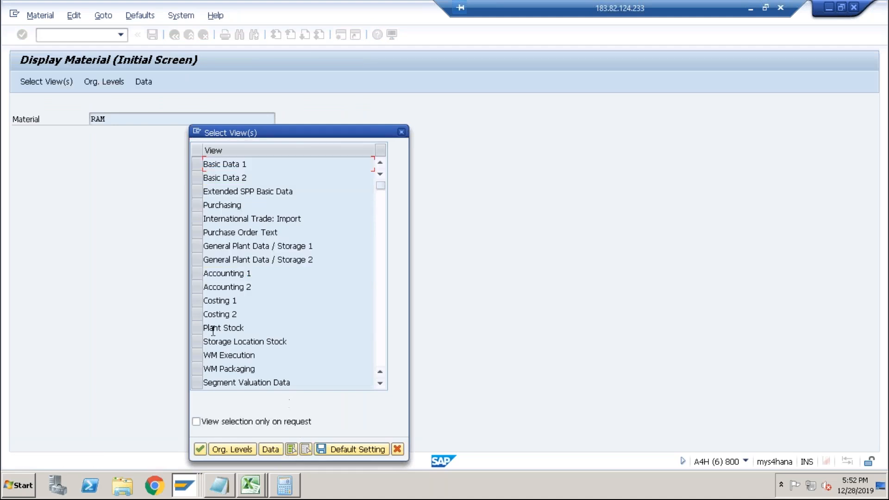
left_click(197, 315)
left_click(200, 450)
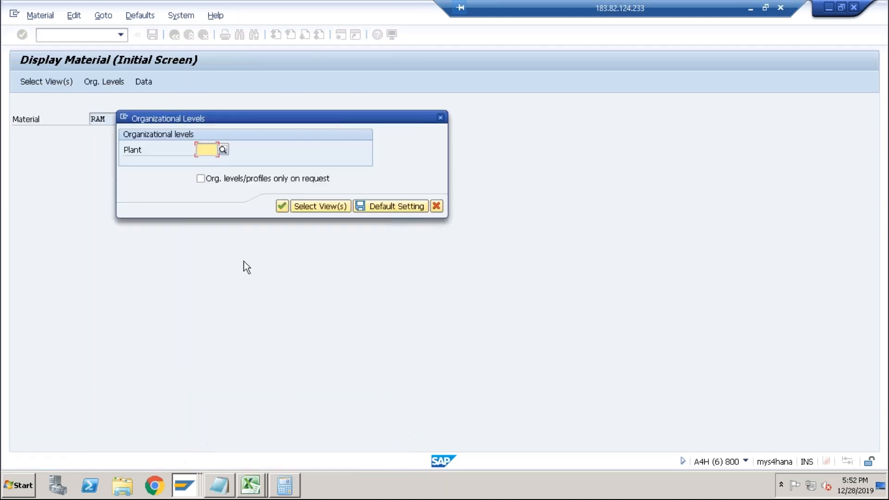
left_click(211, 154)
left_click(207, 160)
left_click(282, 206)
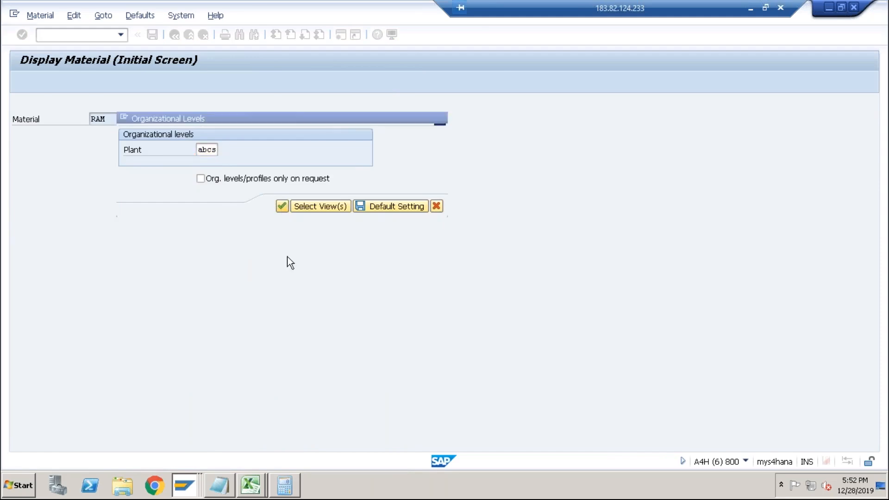
left_click_drag(175, 234, 132, 233)
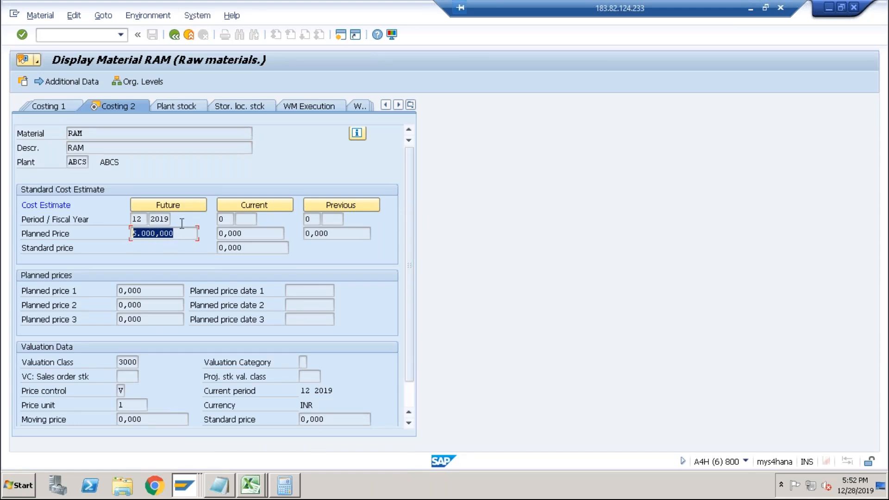
Return to the costing session, open Release Standard Price and run a test release for company code ABCS.
left_click(92, 37)
key("F3")
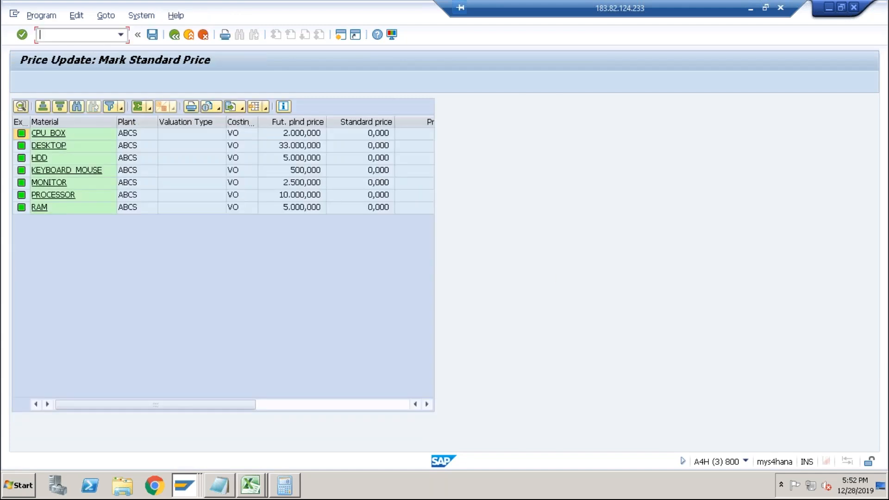
left_click(171, 38)
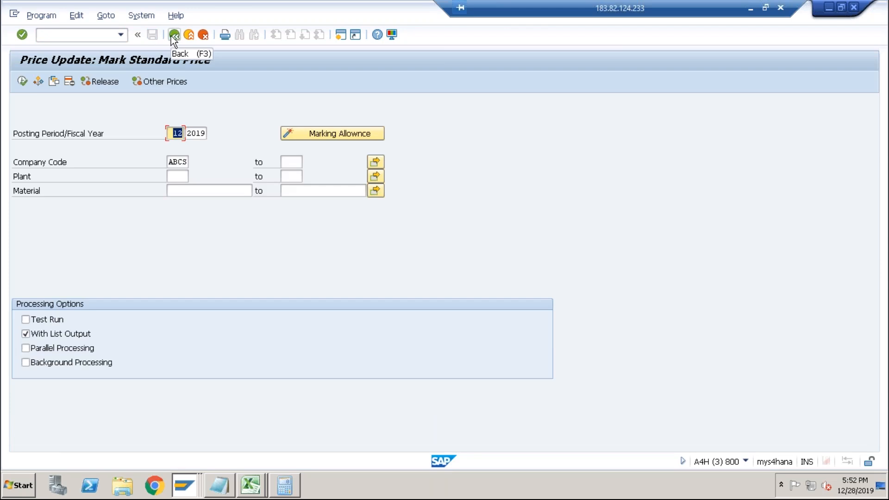
left_click(100, 82)
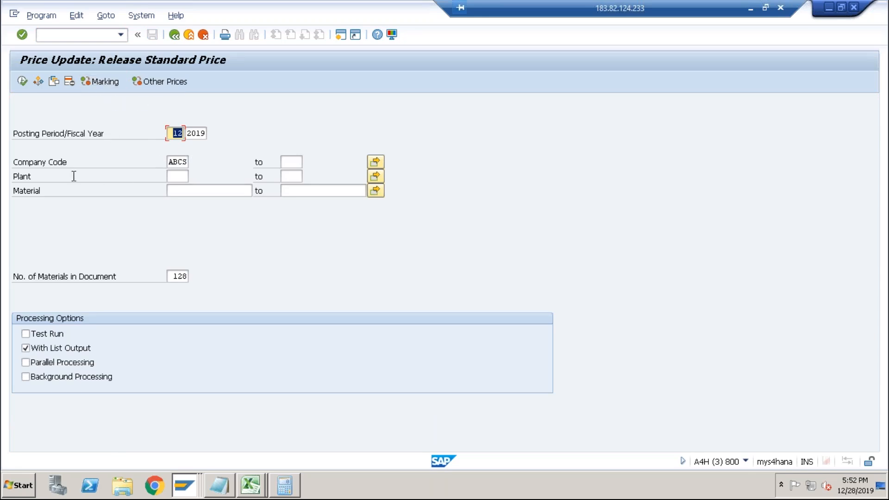
left_click(26, 334)
left_click(22, 82)
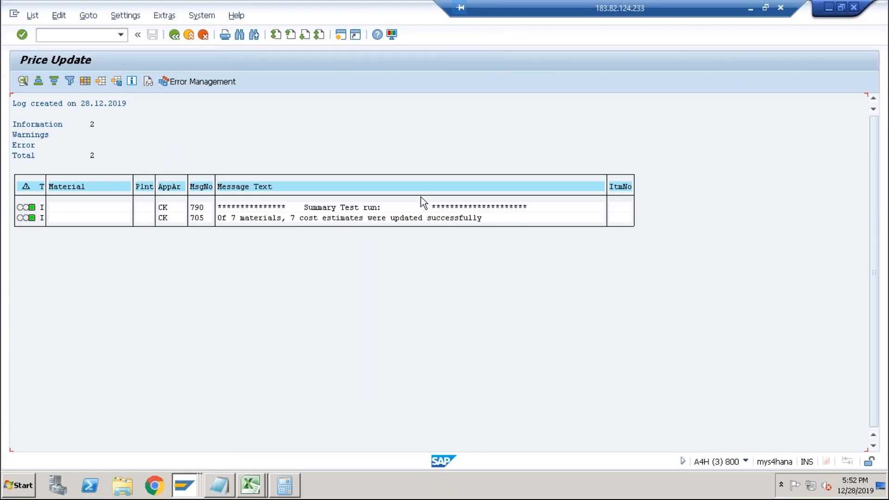
left_click(174, 34)
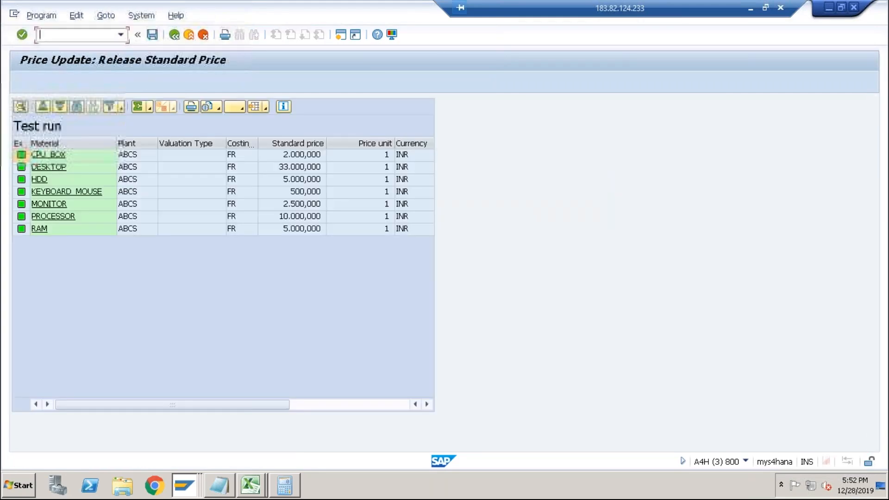
left_click(174, 35)
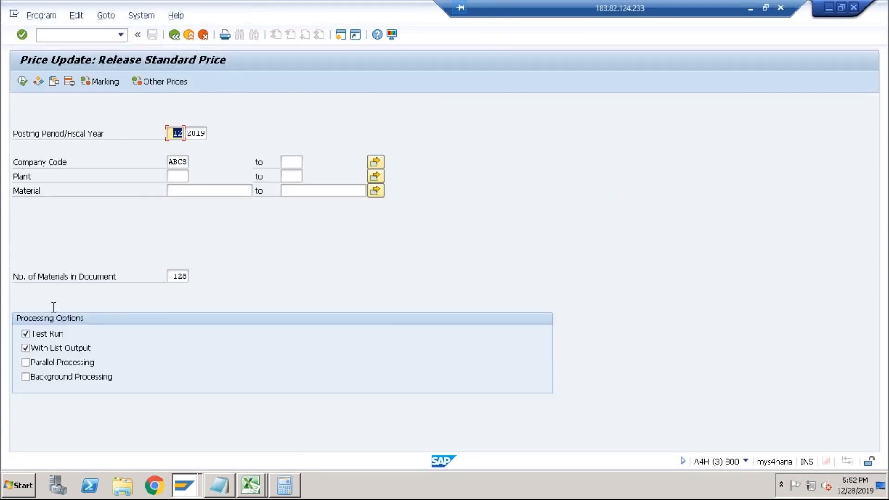
Release the standard prices for company code ABCS and check the posted price change document in the log.
left_click(23, 82)
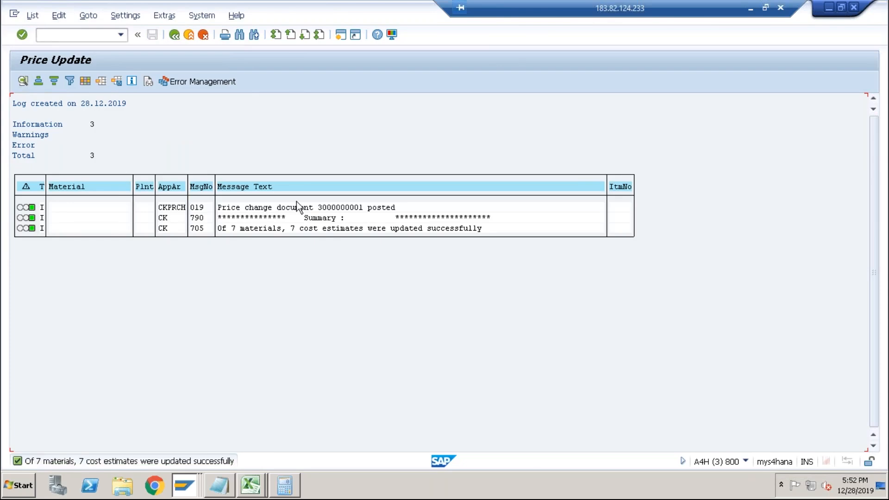
left_click(343, 208)
left_click(319, 208)
key("alt+Tab")
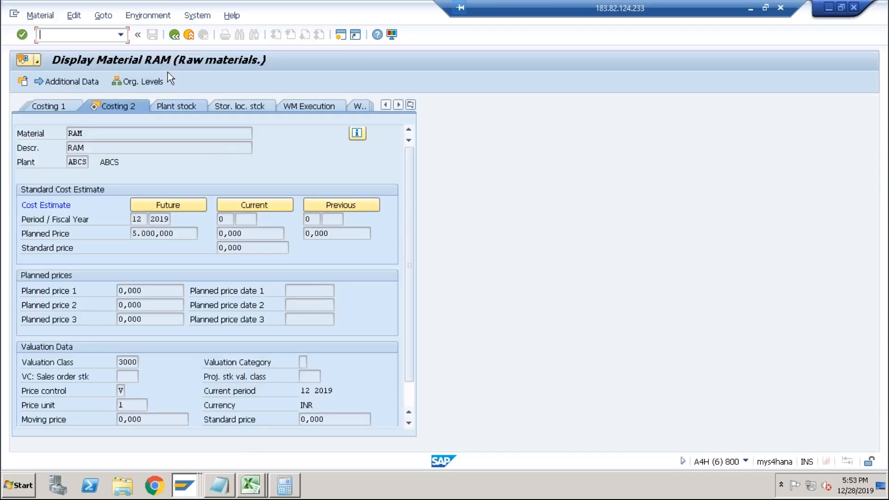
Open DESKTOP's Accounting 1 and Costing 2 material views for plant ABCS.
left_click(173, 40)
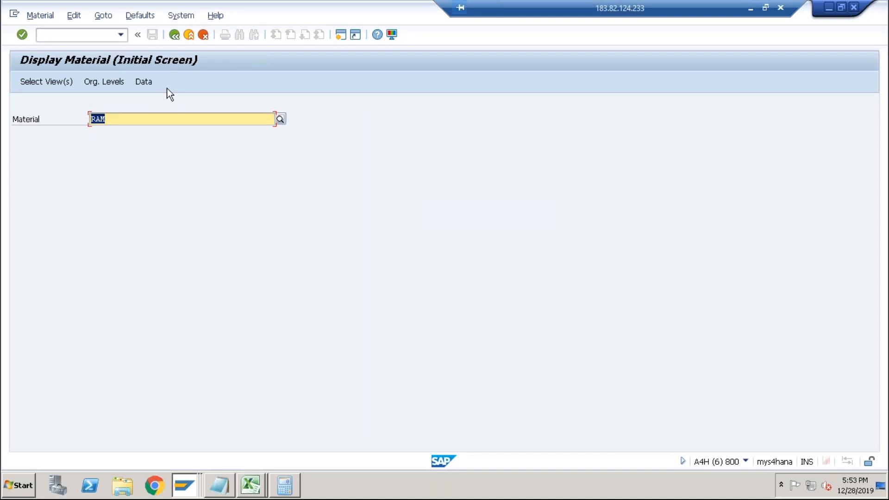
key("BackSpace")
key("BackSpace")
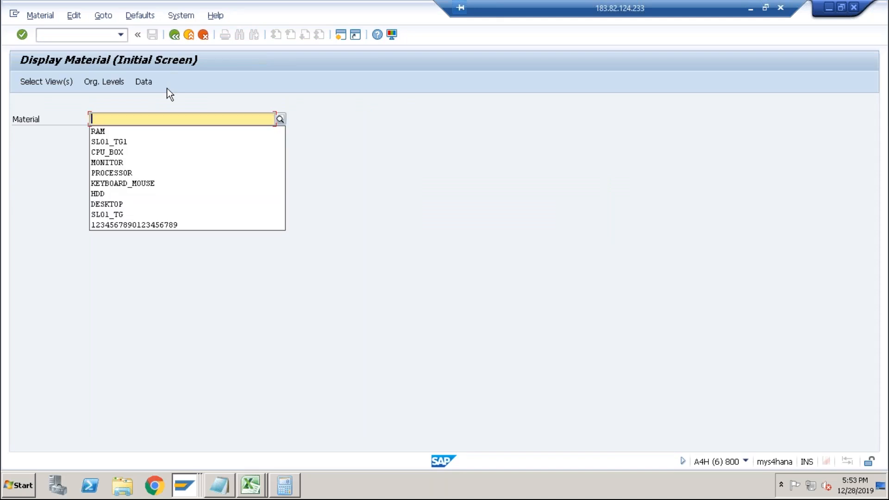
key("Down")
key("Down")
key("Down")
key("Down")
key("Down")
key("Down")
key("Down")
key("Down")
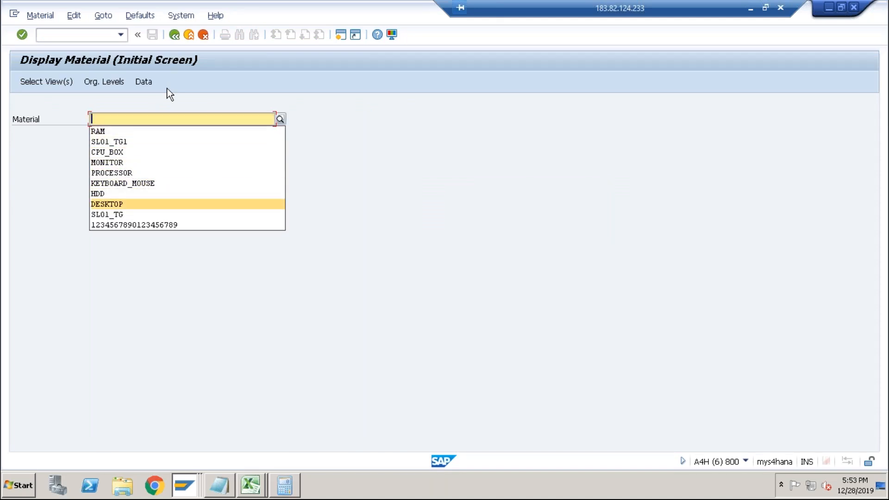
key("Return")
key("Return")
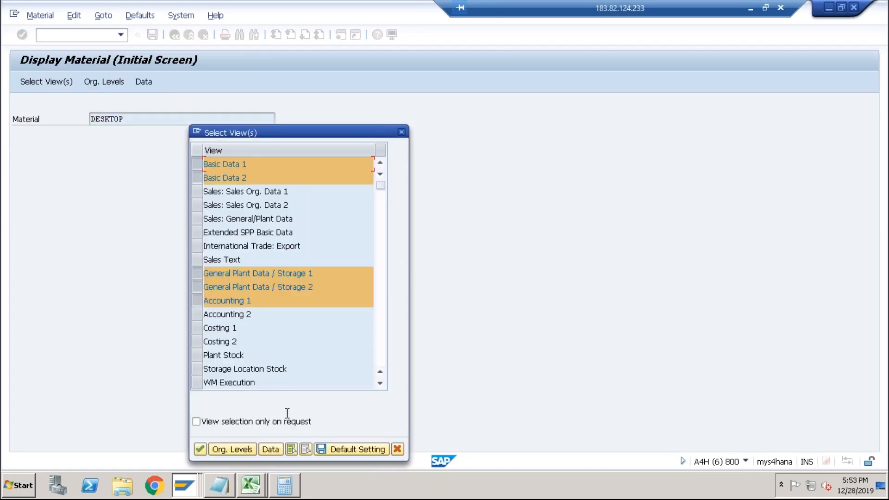
left_click(304, 449)
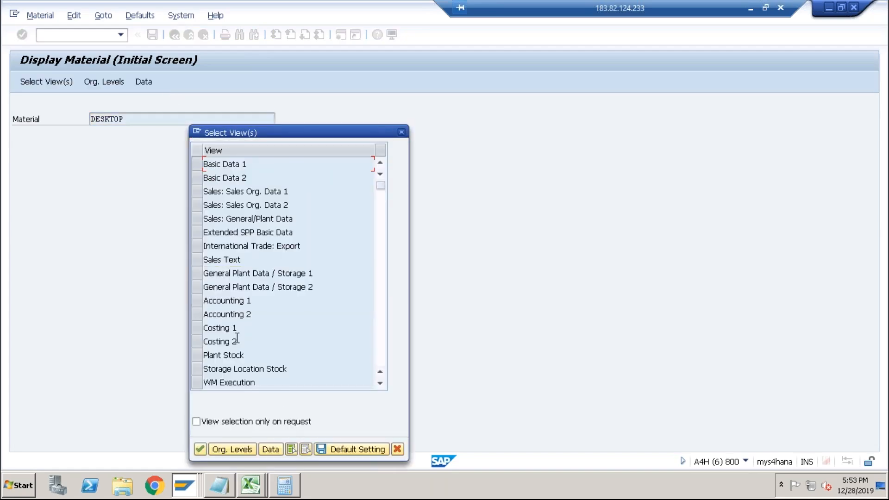
left_click(199, 343)
left_click(200, 302)
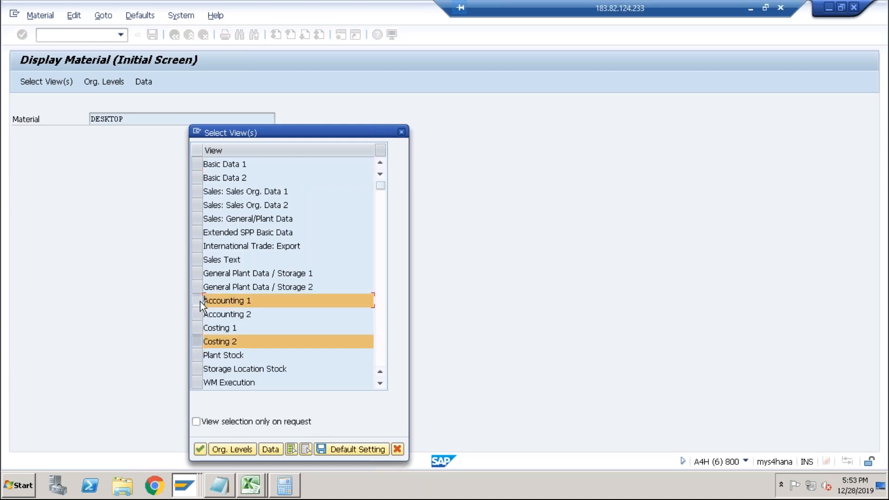
left_click(200, 448)
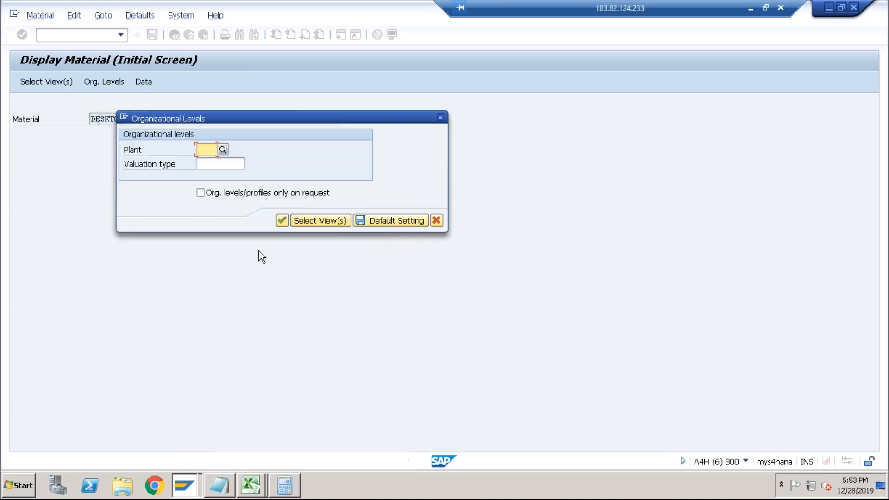
left_click(205, 150)
left_click(207, 163)
left_click(282, 220)
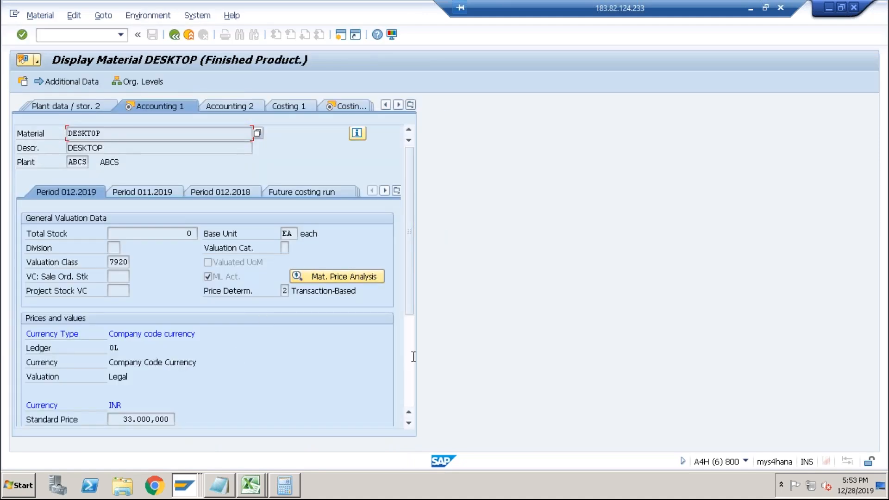
Compare DESKTOP's standard price in Accounting 1 with its current planned price in Costing 2, then return to the release standard price list.
left_click(409, 375)
left_click_drag(116, 260, 176, 262)
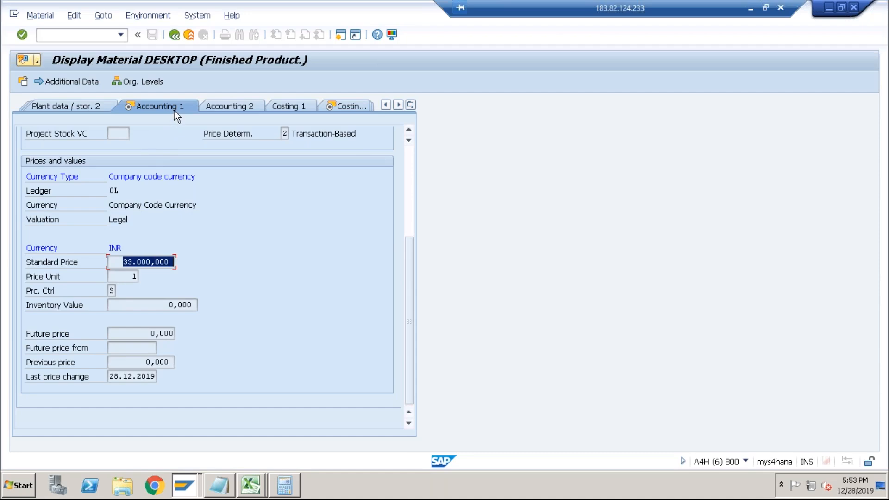
left_click(329, 109)
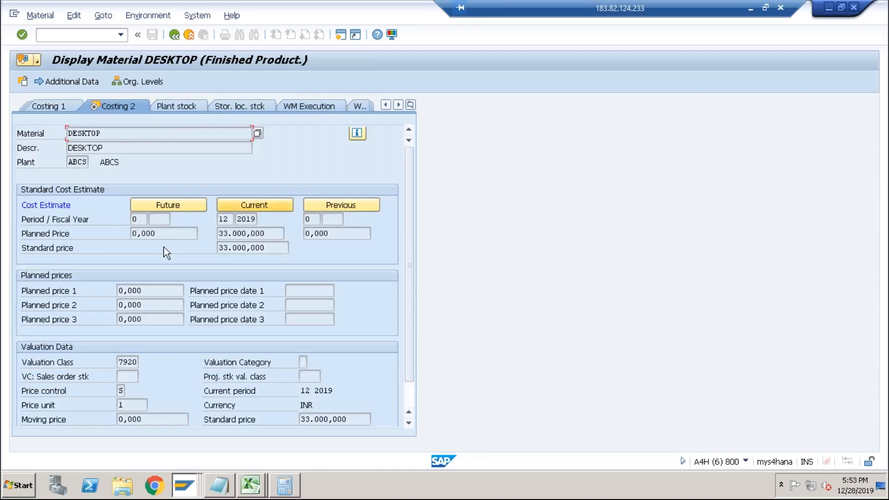
left_click_drag(157, 234, 119, 231)
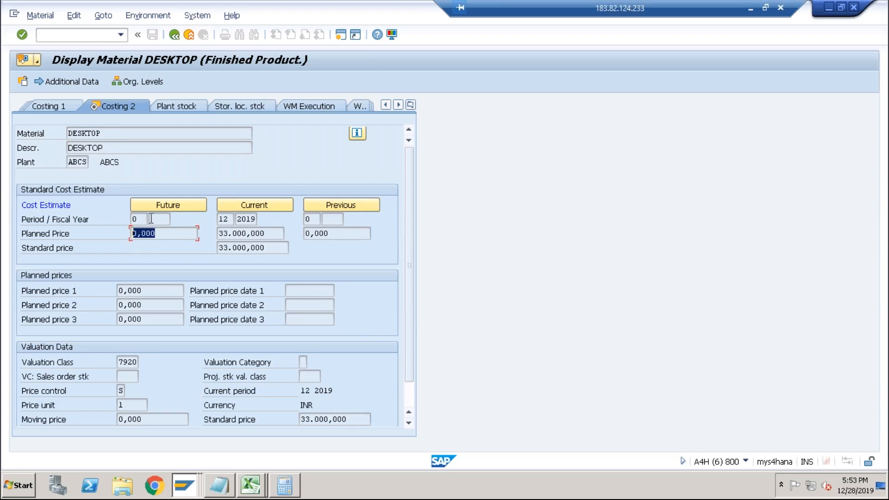
left_click_drag(263, 237, 201, 233)
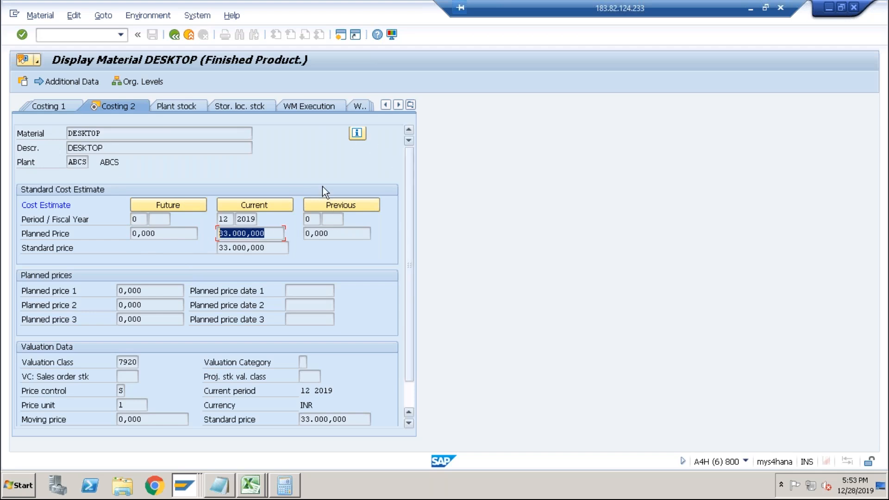
left_click(388, 105)
left_click(388, 105)
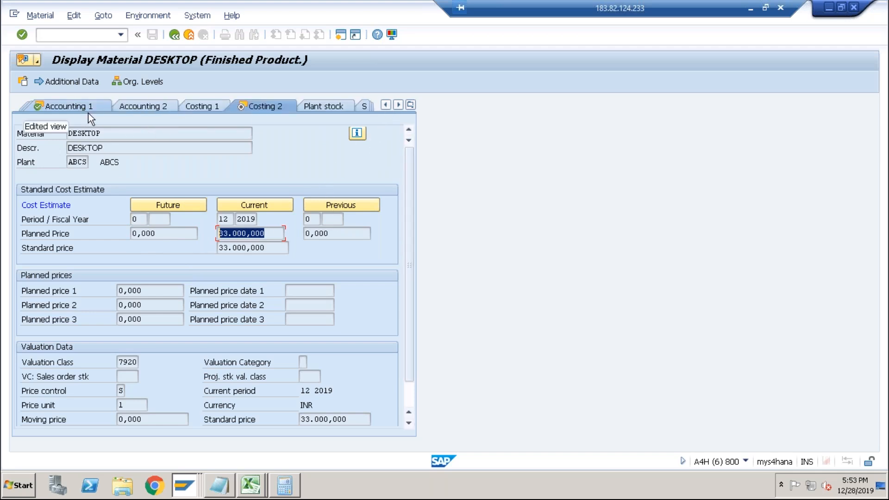
left_click(242, 234)
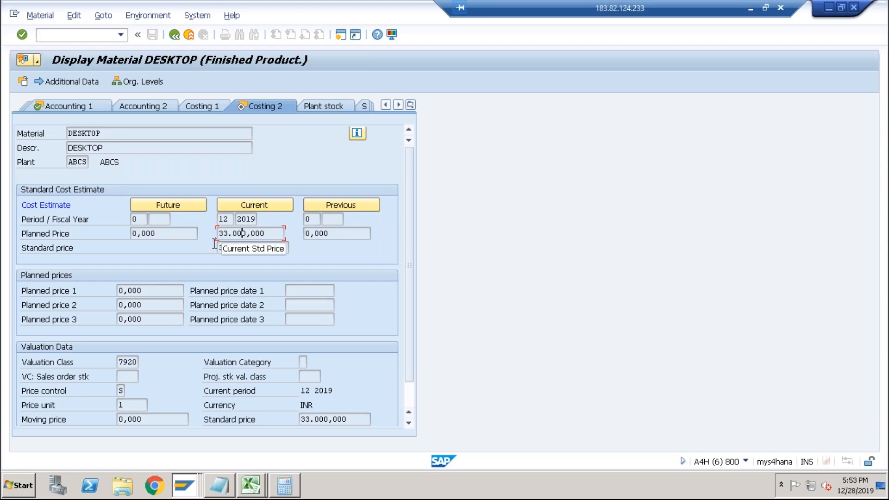
left_click(94, 111)
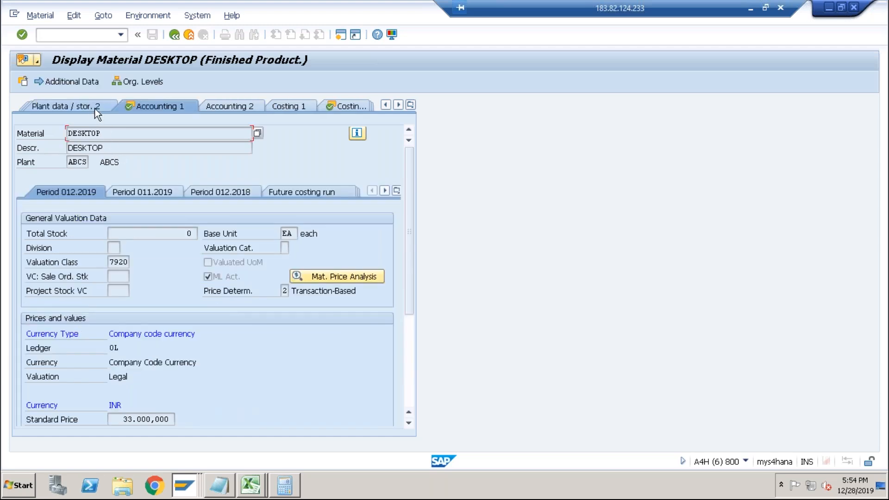
scroll(407, 380, "down", 5)
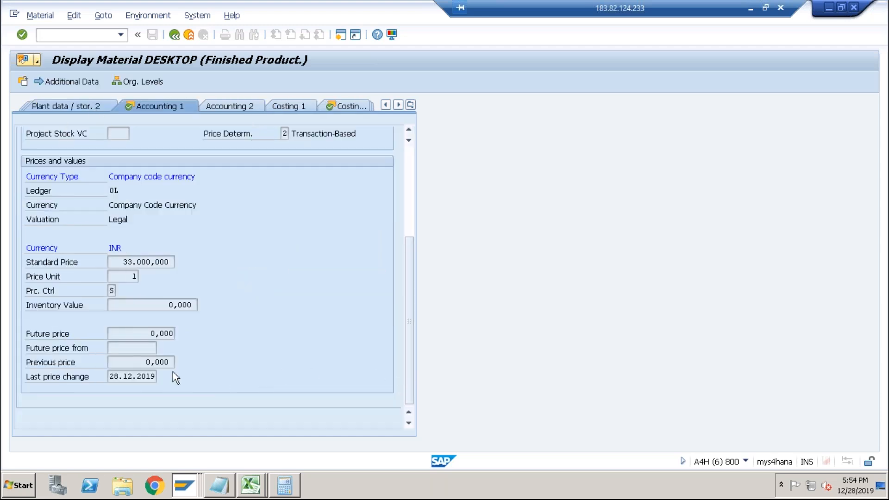
left_click_drag(118, 262, 191, 258)
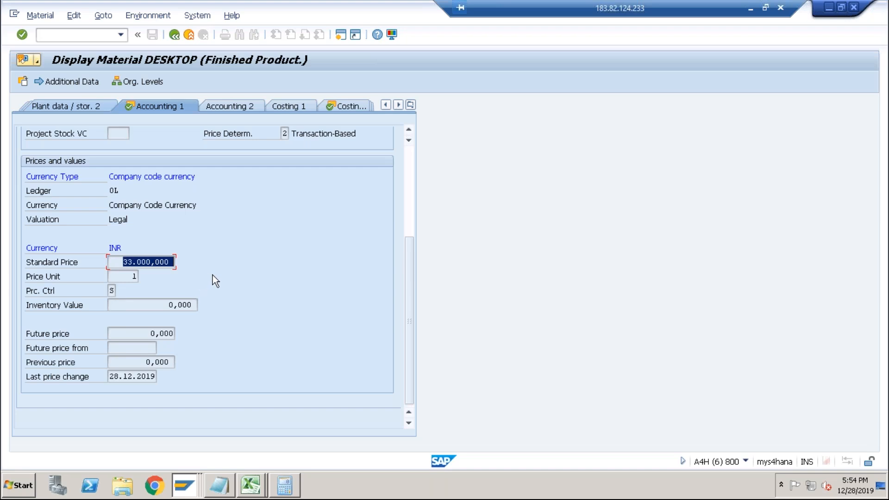
key("alt+Tab")
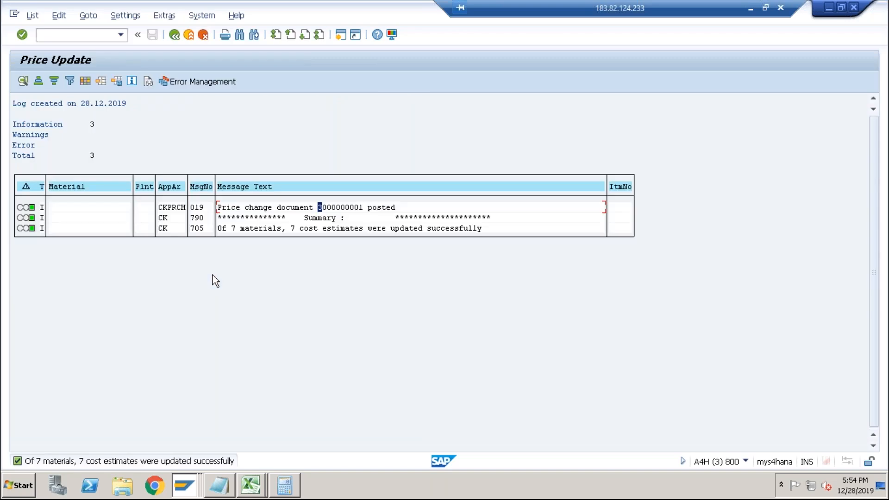
left_click(175, 36)
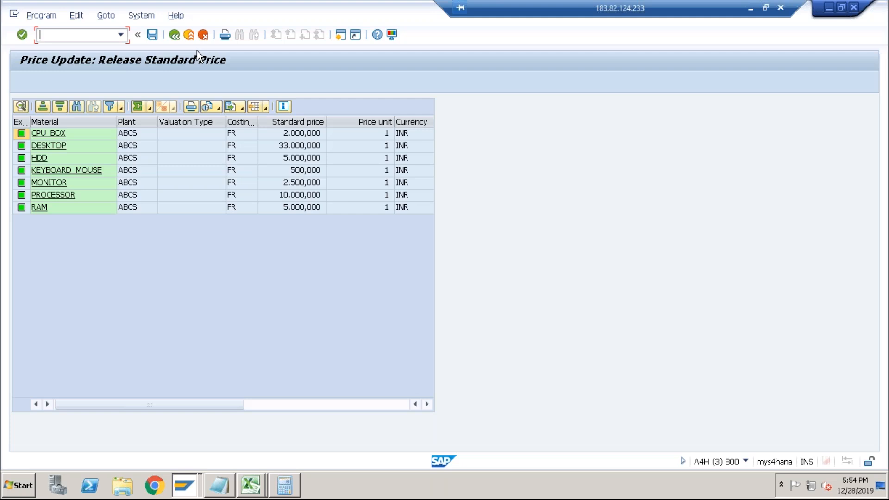
Switch to the Excel workbook and on Sheet2 enter FG and DESKTOP as labels in row 3.
key("alt+Tab")
key("alt+Tab")
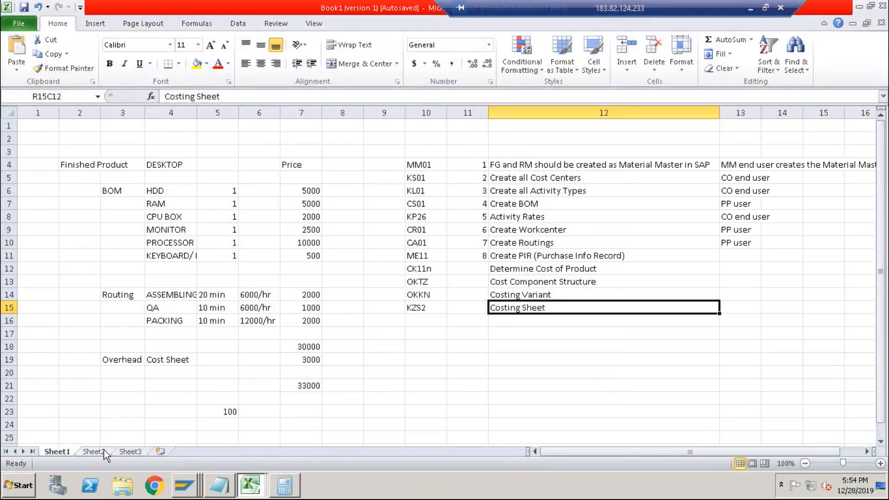
left_click(103, 450)
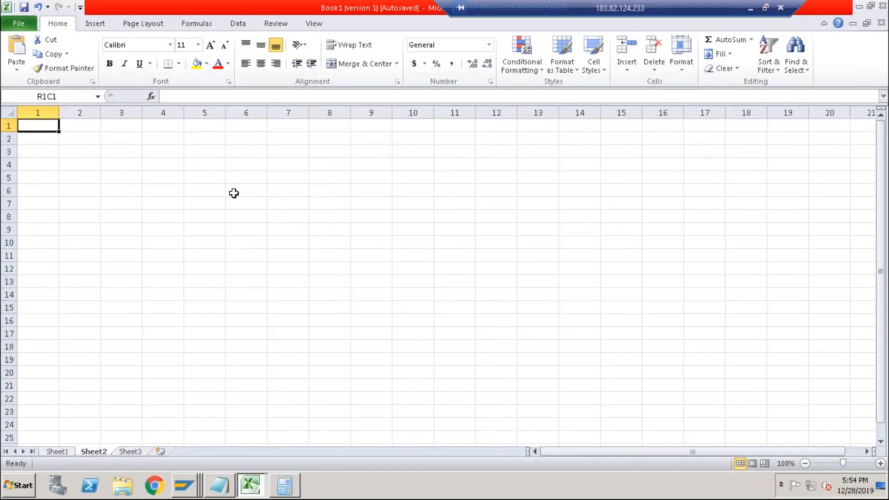
left_click(218, 151)
type("FG")
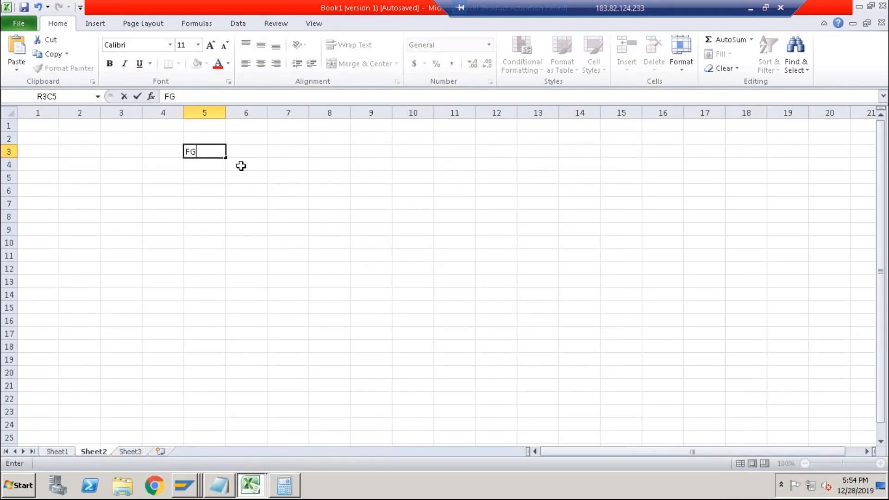
left_click(246, 152)
type("DESKTOP")
key("Return")
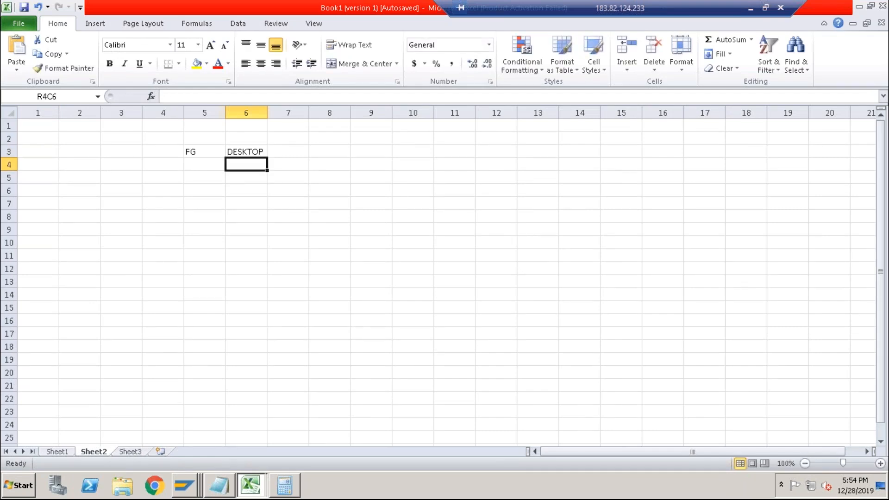
Copy the BOM components and their quantities from Sheet1 into Sheet2 beside DESKTOP.
left_click(66, 448)
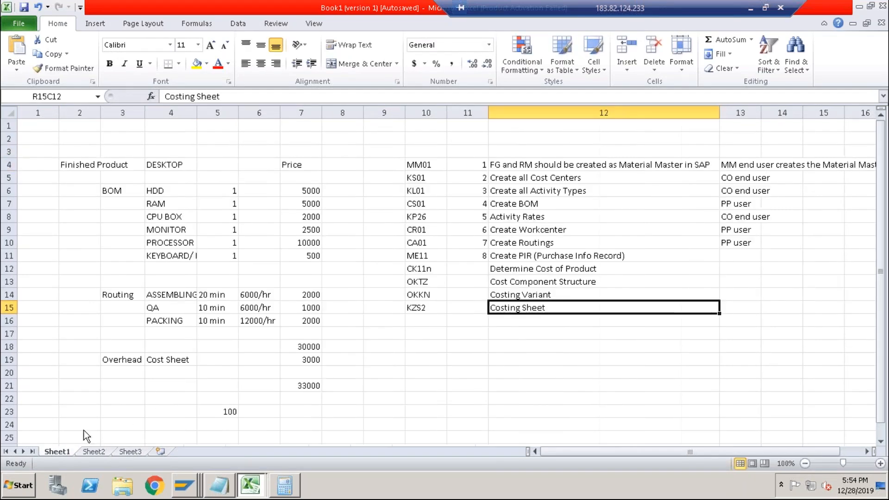
left_click_drag(164, 190, 217, 270)
key("ctrl+c")
key("ctrl+Page_Down")
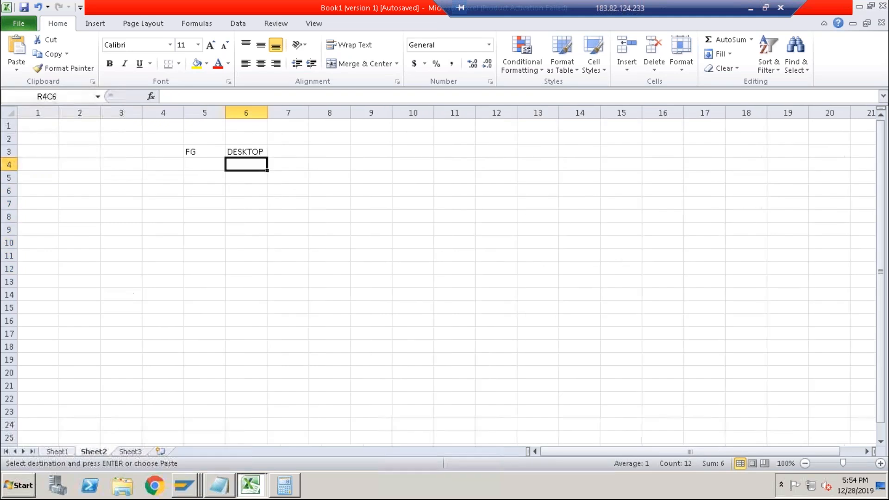
left_click(329, 153)
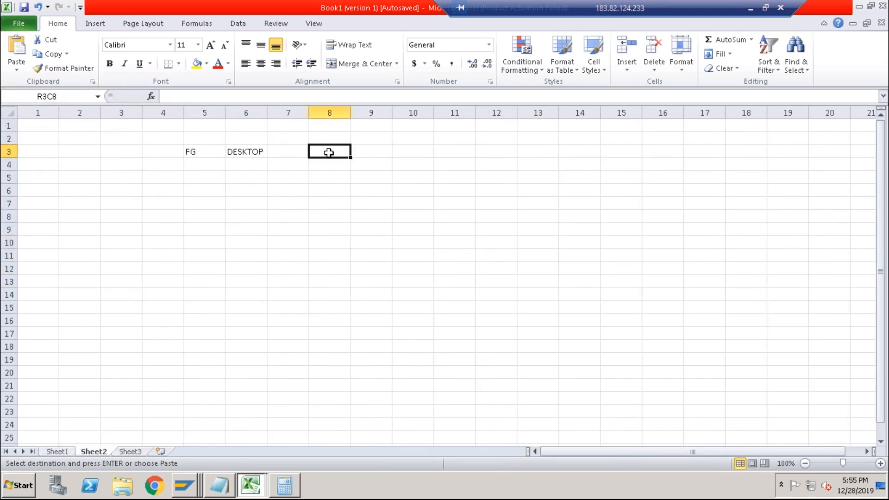
key("ctrl+v")
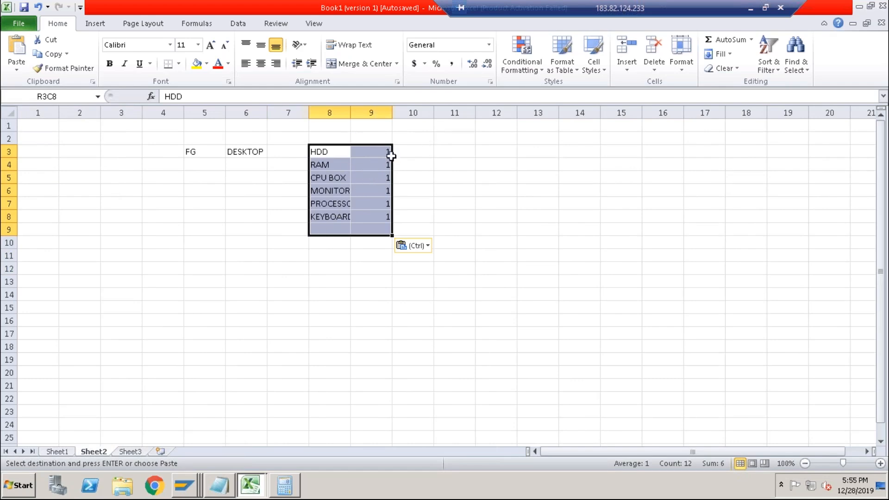
left_click_drag(372, 151, 375, 215)
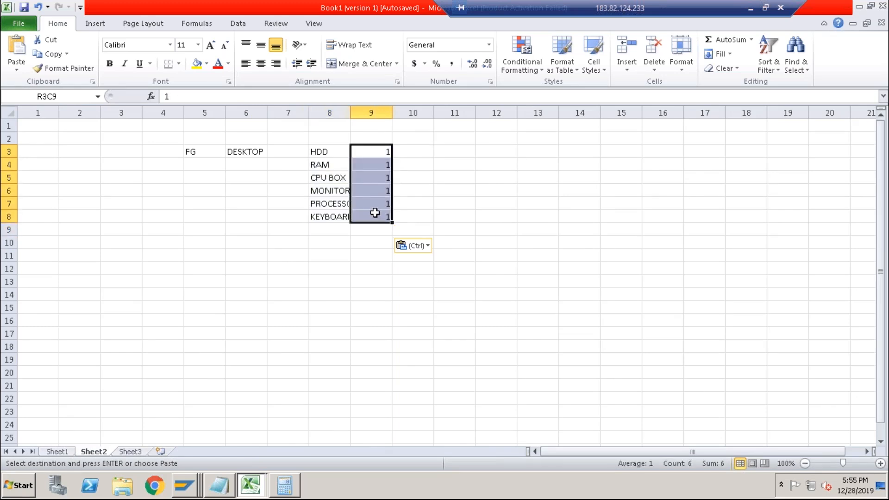
left_click(322, 246)
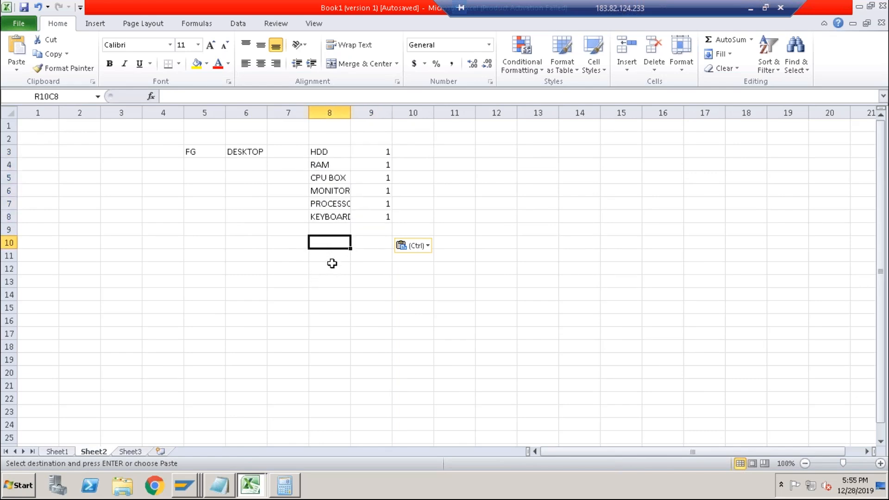
Copy the routing operations with their times and rates from Sheet1 into Sheet2 below the BOM.
left_click(57, 451)
left_click_drag(158, 295, 263, 317)
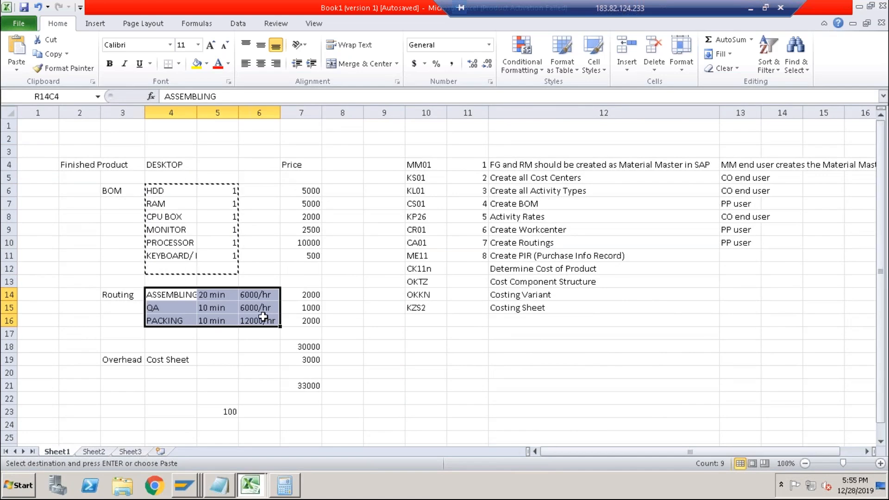
left_click(95, 453)
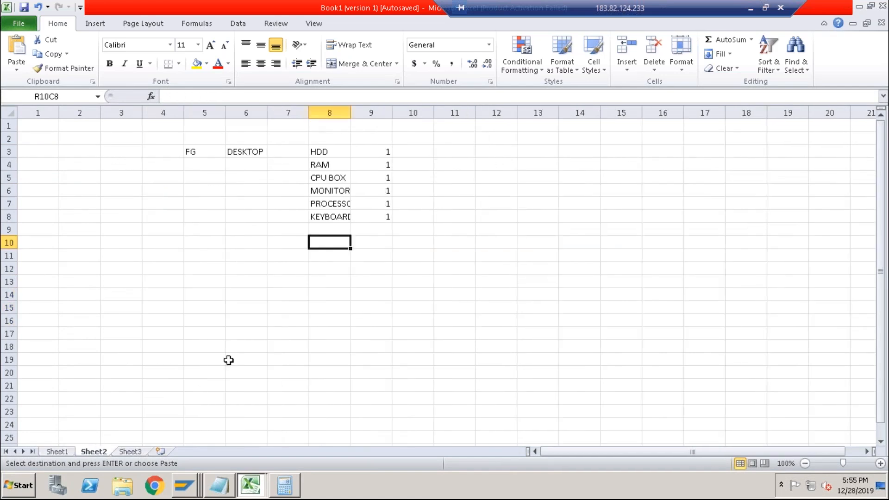
key("ctrl+v")
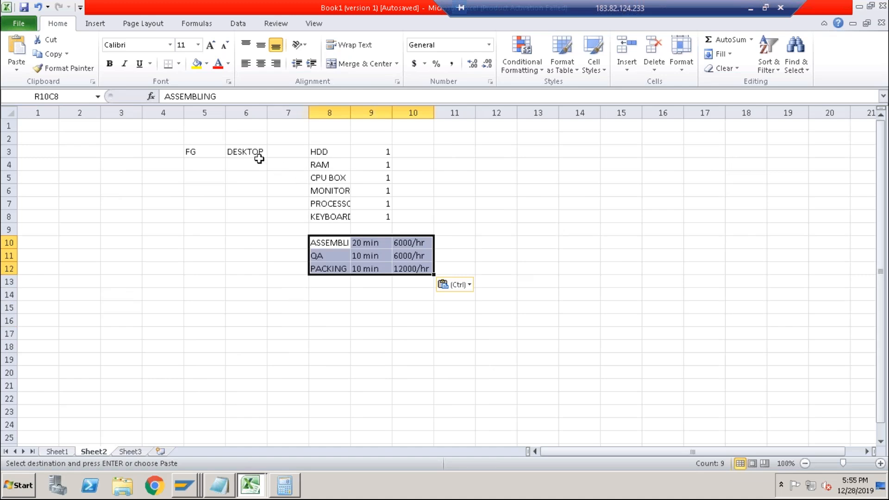
left_click(241, 152)
Select the component, operation and rate ranges on Sheet2 to review the DESKTOP cost structure.
left_click_drag(318, 152, 327, 220)
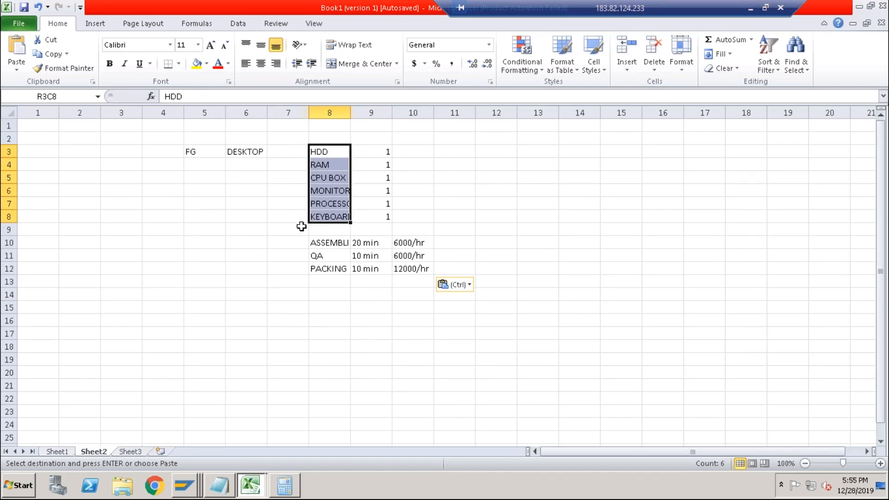
left_click(330, 245)
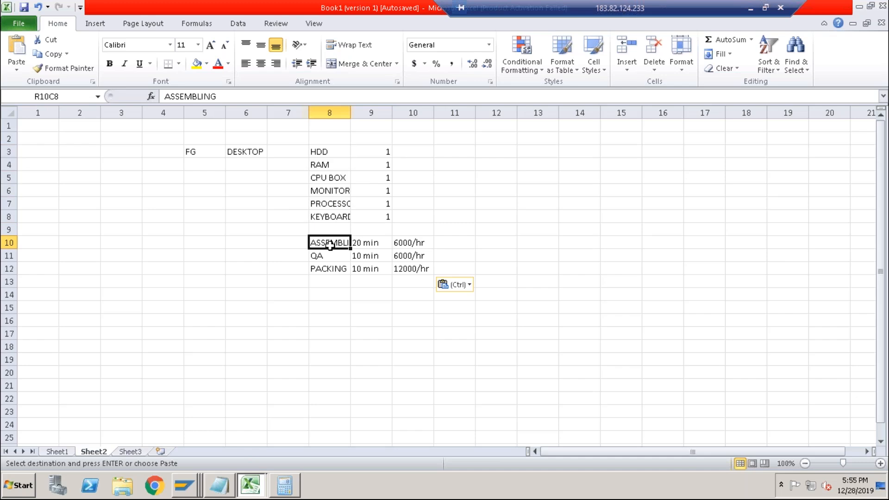
left_click_drag(330, 245, 330, 265)
left_click(399, 243)
mouse_move(398, 256)
left_mouse_down()
mouse_move(397, 280)
mouse_move(397, 268)
left_mouse_up()
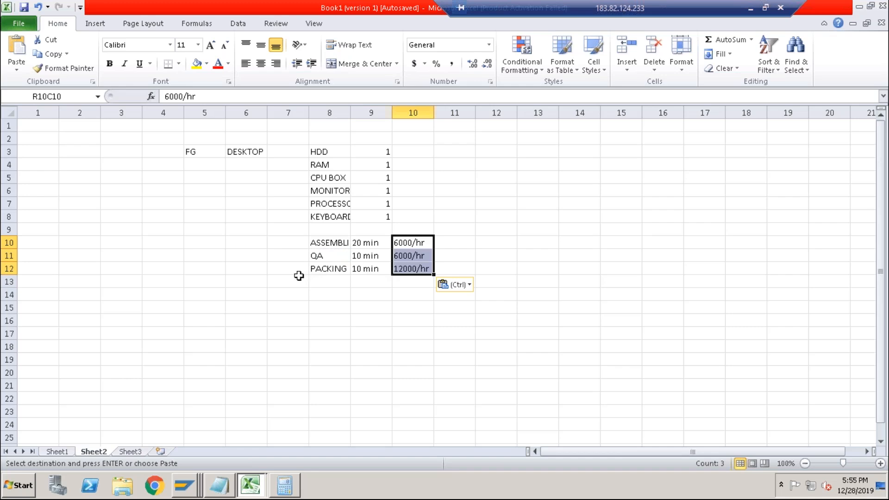
Select the routing rows and the empty column beside the BOM components on Sheet2, then switch back to SAP.
left_click(323, 245)
left_click_drag(324, 251, 398, 262)
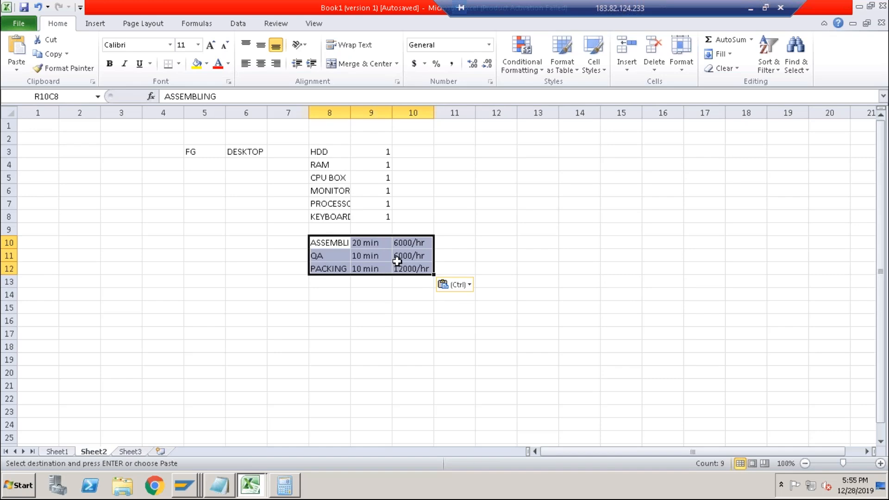
left_click(419, 155)
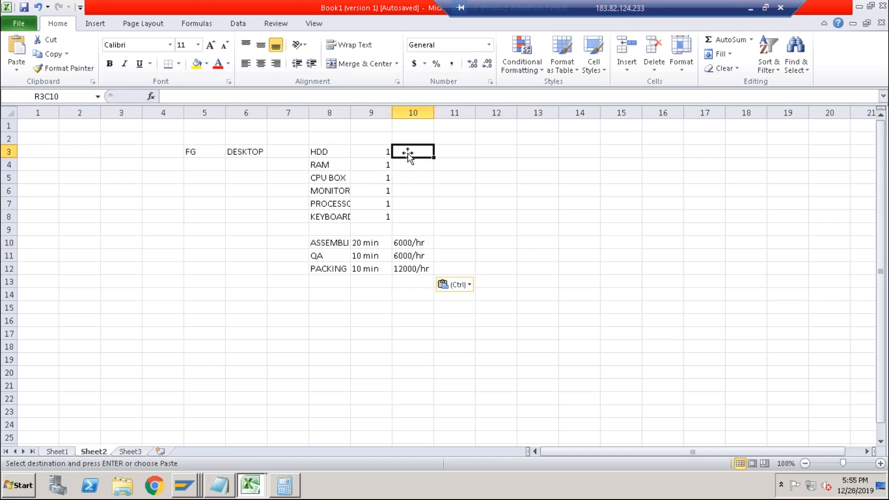
left_click_drag(408, 153, 411, 216)
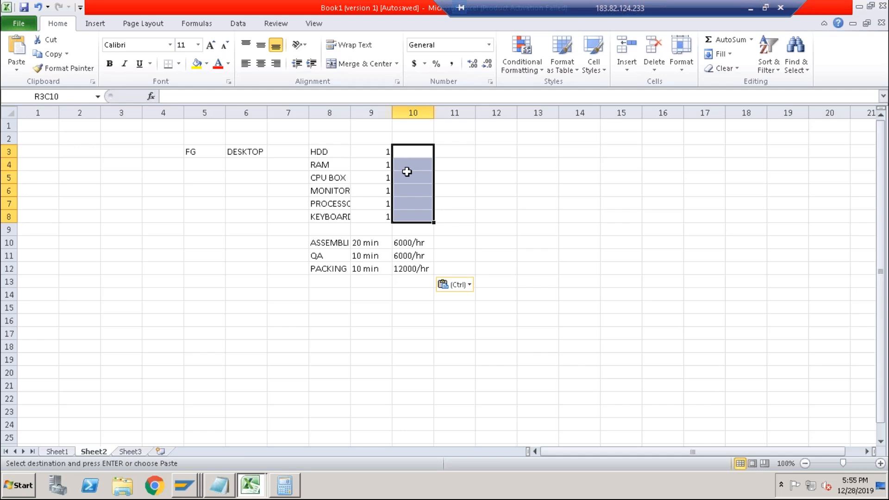
key("alt+Tab")
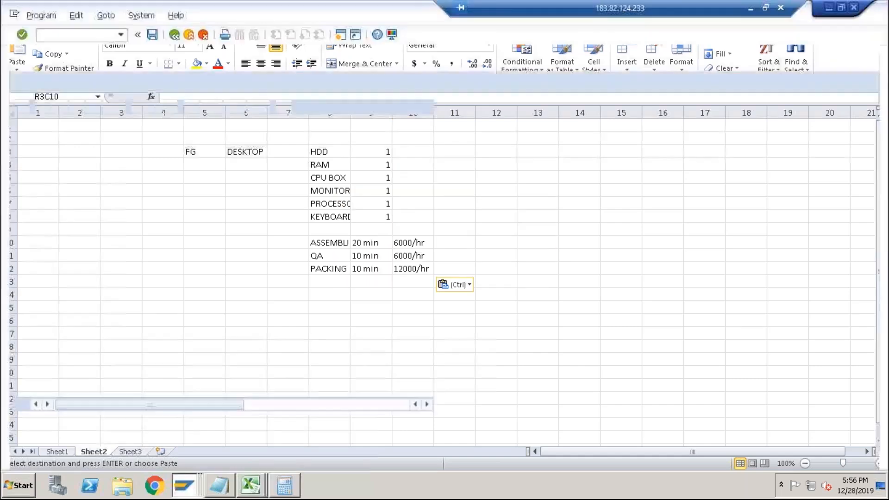
key("alt+Tab")
key("alt+Tab")
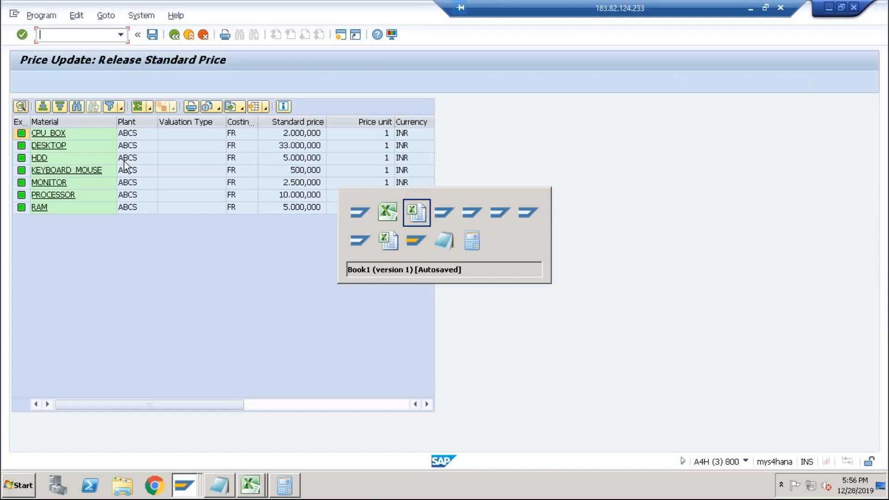
key("alt+Tab")
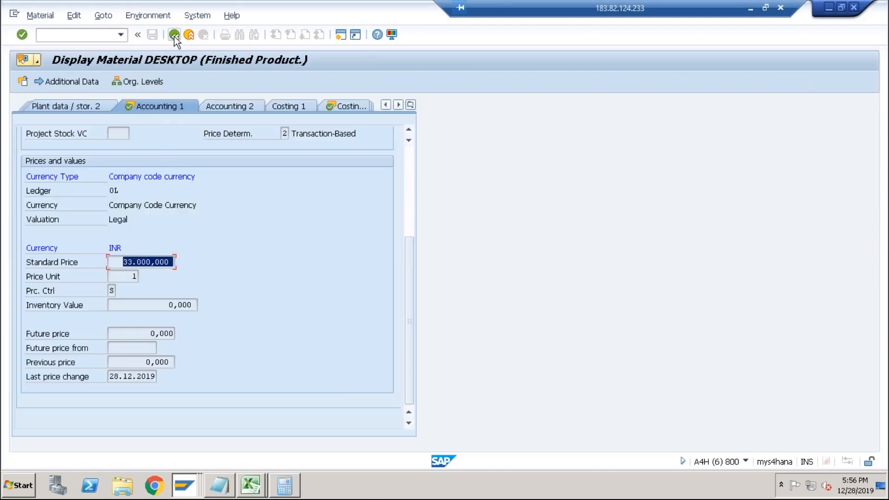
Display material RAM's Accounting 1 view for plant ABCS and examine its standard price.
left_click(174, 35)
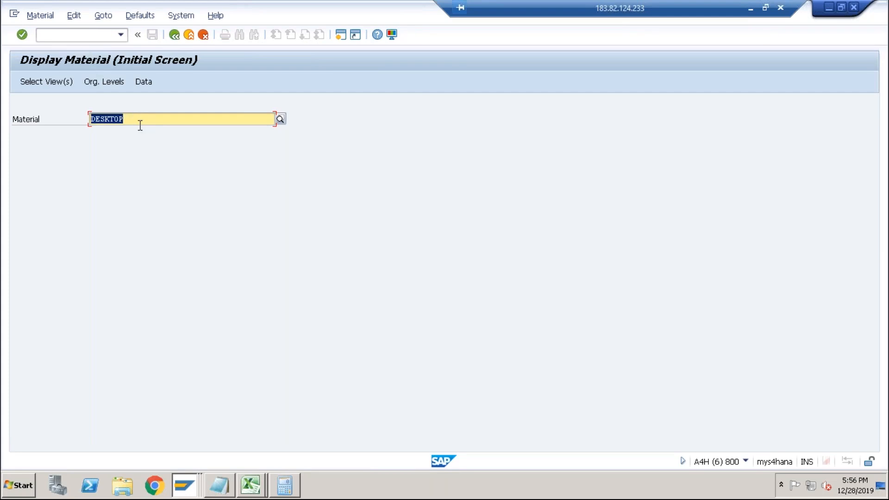
type("ram")
key("Return")
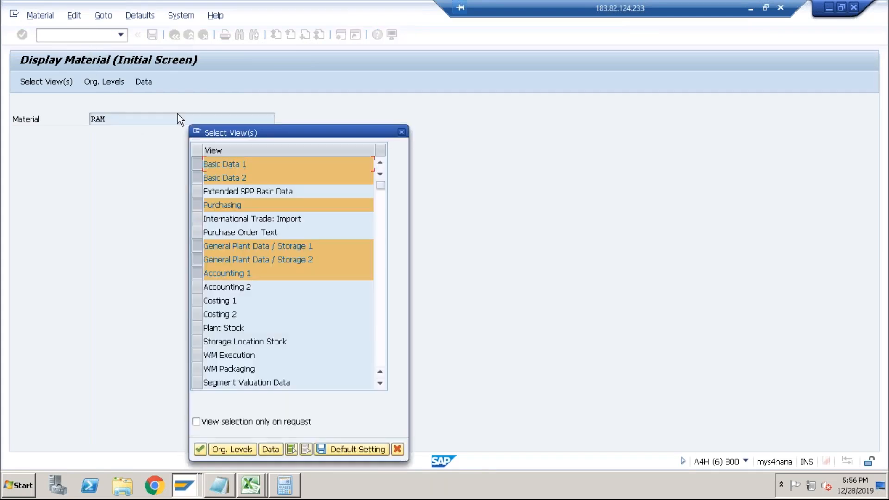
left_click(306, 449)
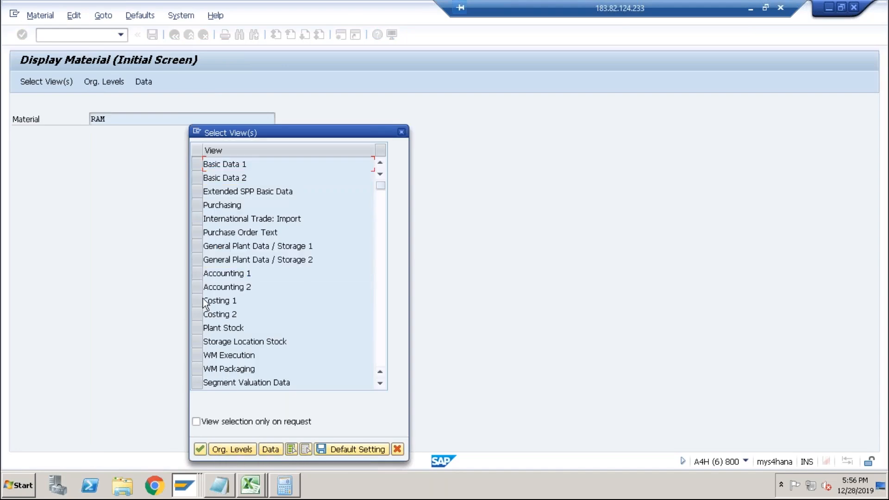
left_click(199, 273)
left_click(204, 453)
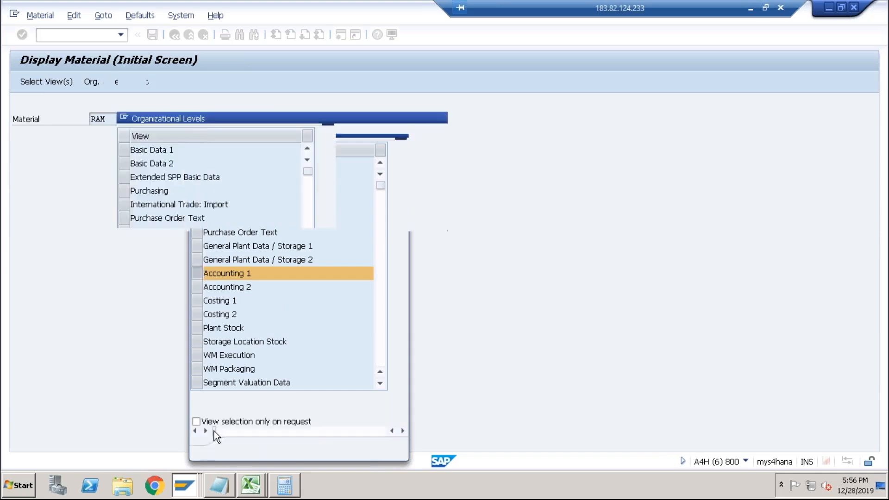
type("abcs")
key("Return")
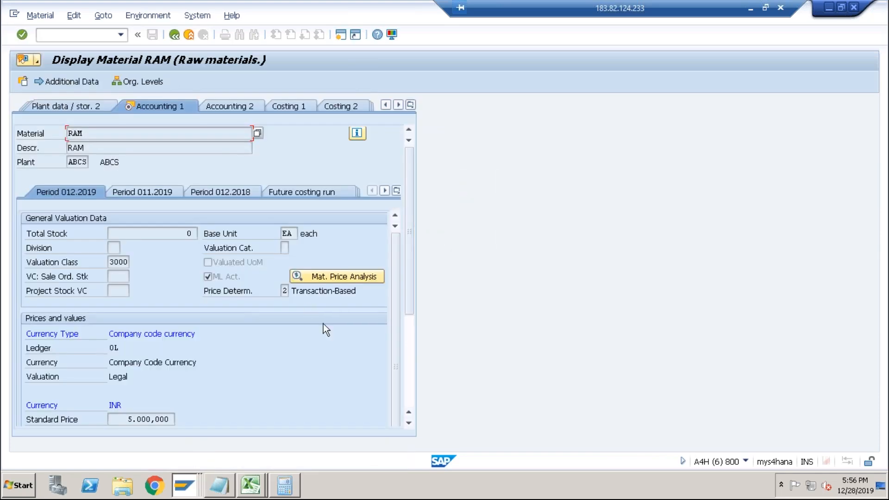
scroll(405, 350, "down", 3)
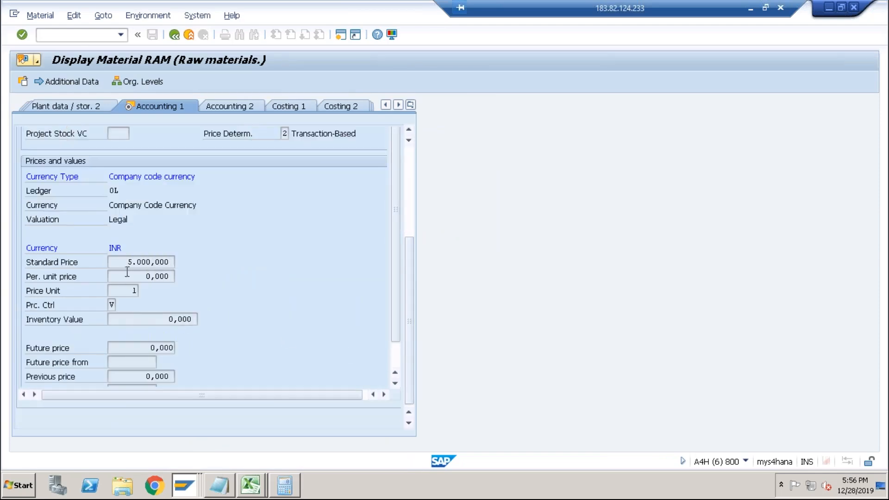
left_click_drag(126, 262, 177, 262)
left_click(130, 262)
Open costing variant PPC1 with transaction OKKN and display its valuation variant's material valuation strategy sequence.
key("alt+Tab")
key("Tab")
key("Tab")
key("Tab")
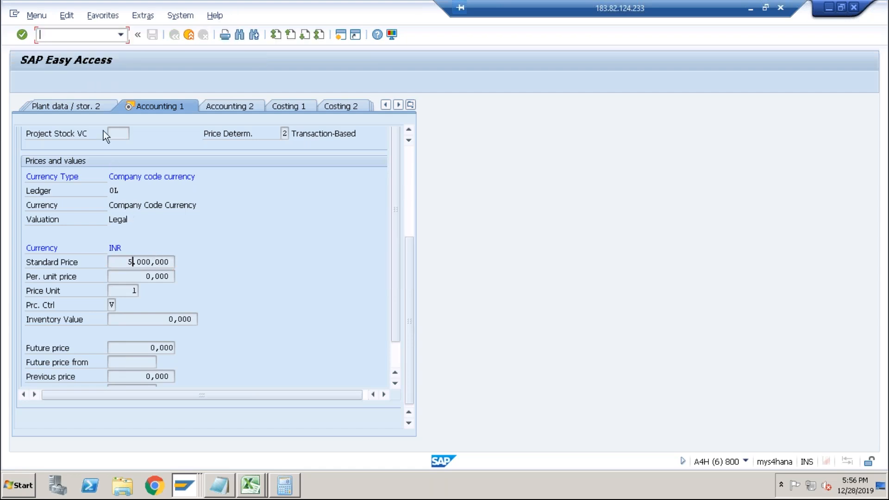
type("okkn")
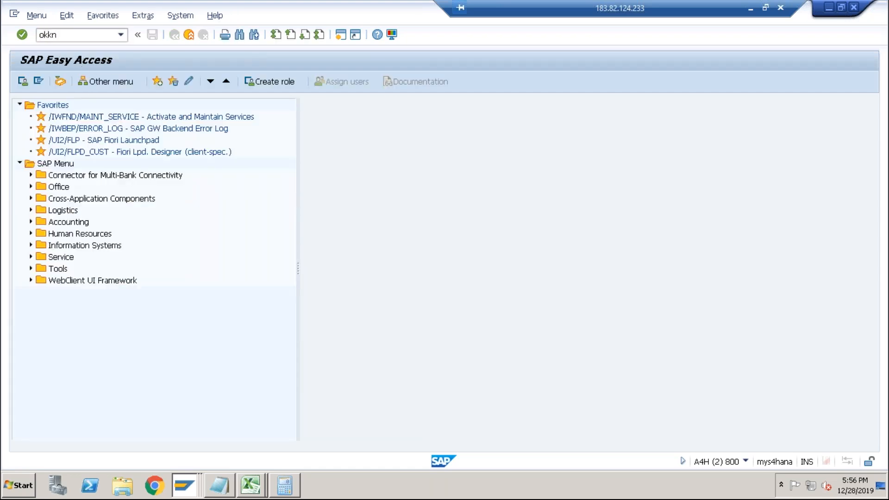
key("Return")
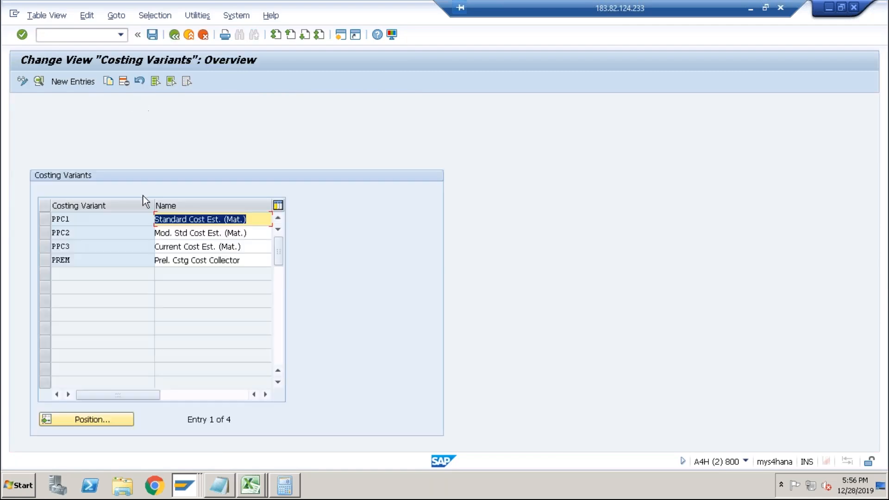
double_click(119, 219)
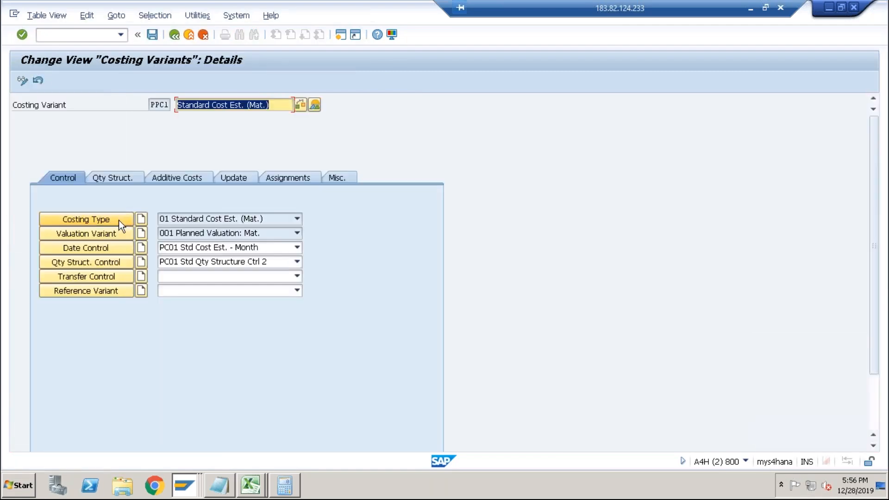
left_click(106, 237)
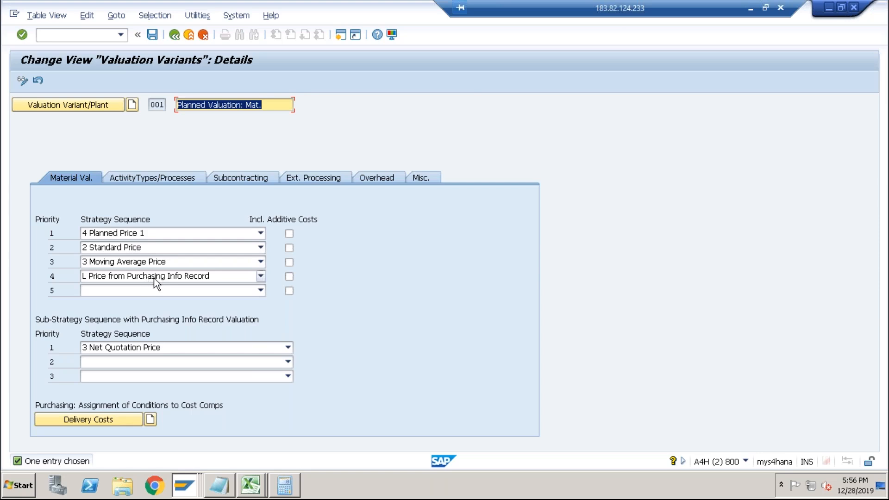
Compare RAM's standard price with the valuation strategy sequence, then return to the Excel workbook.
key("alt+Tab")
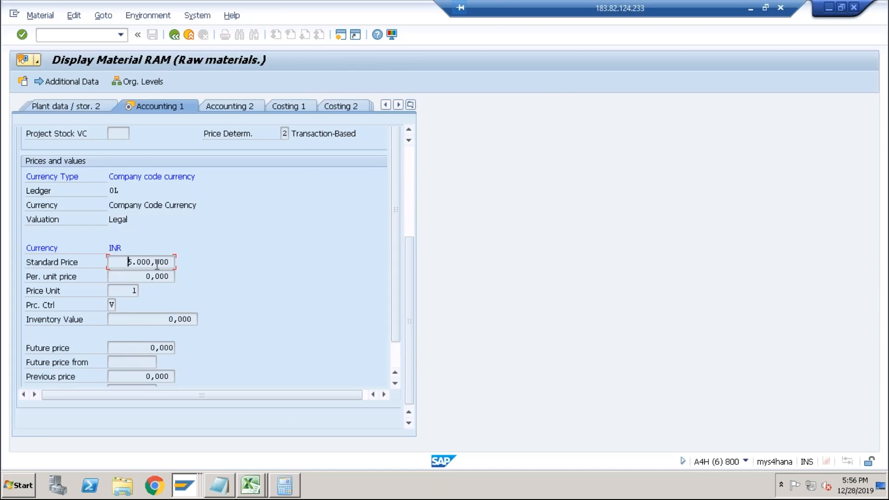
left_click_drag(146, 267, 172, 262)
left_click(116, 264)
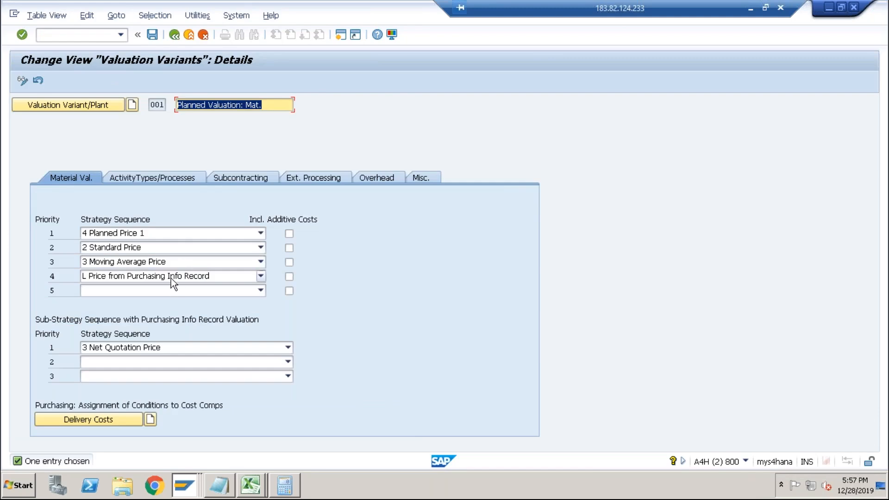
key("alt+Tab")
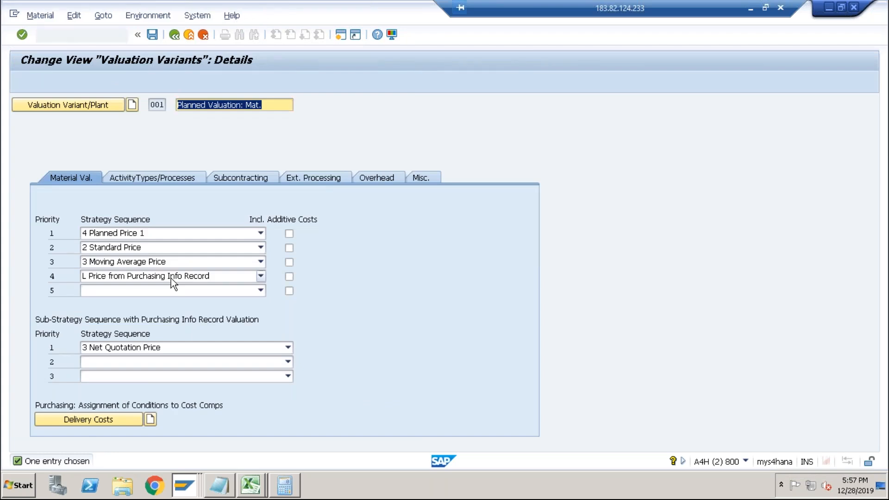
key("alt+Tab")
key("alt+Tab")
key("alt+Tab")
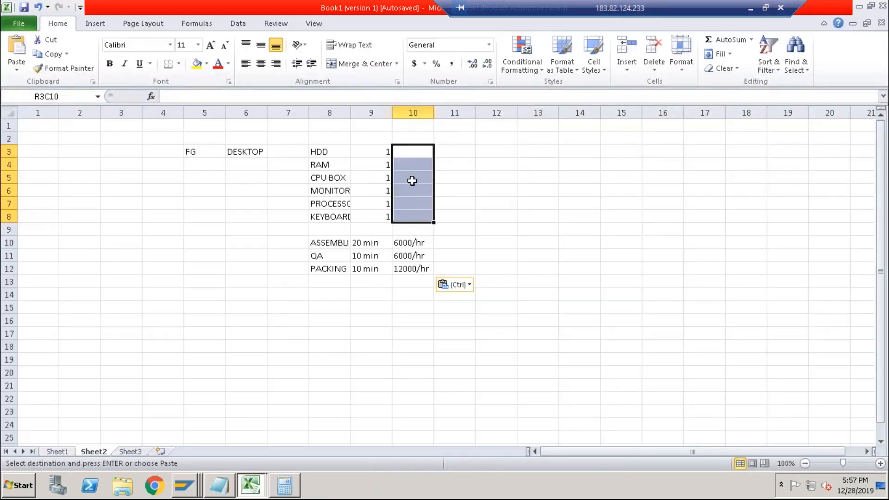
Review the BOM rate cells and the routing operation and rate ranges on Sheet2.
left_click(415, 156)
left_click(412, 165)
left_click(413, 180)
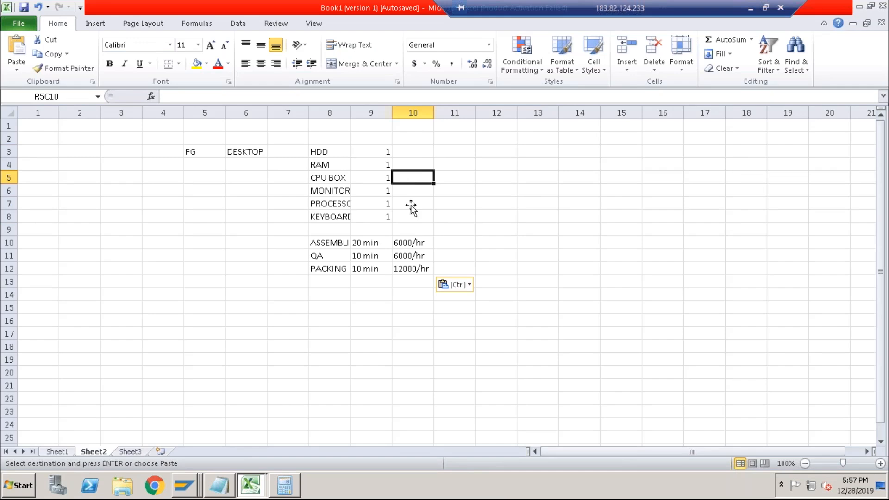
left_click_drag(409, 242, 412, 268)
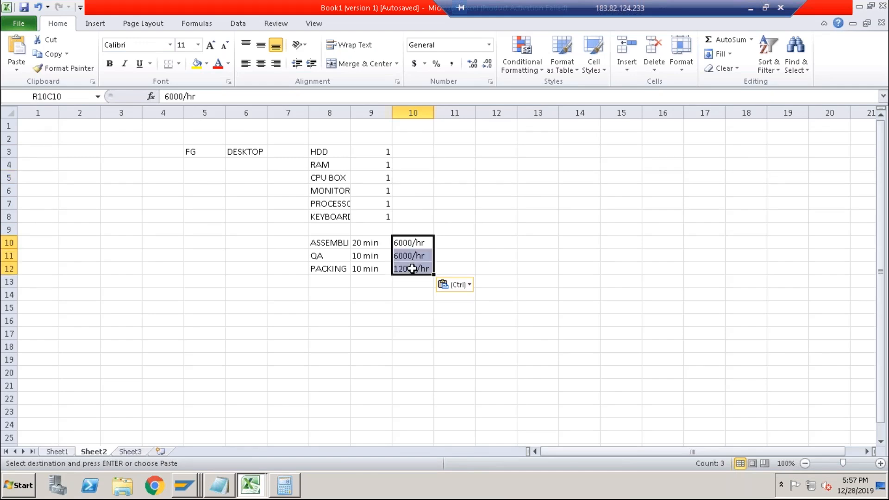
left_click(333, 153)
left_click_drag(333, 153, 324, 266)
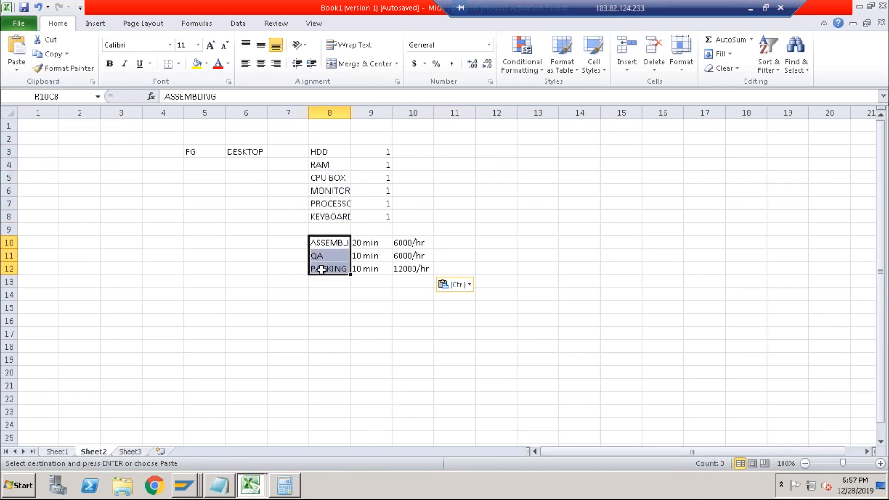
Label row 14 on Sheet2 with OH below the routing block and Costing Sheet in column 6.
left_click(327, 297)
type("OH")
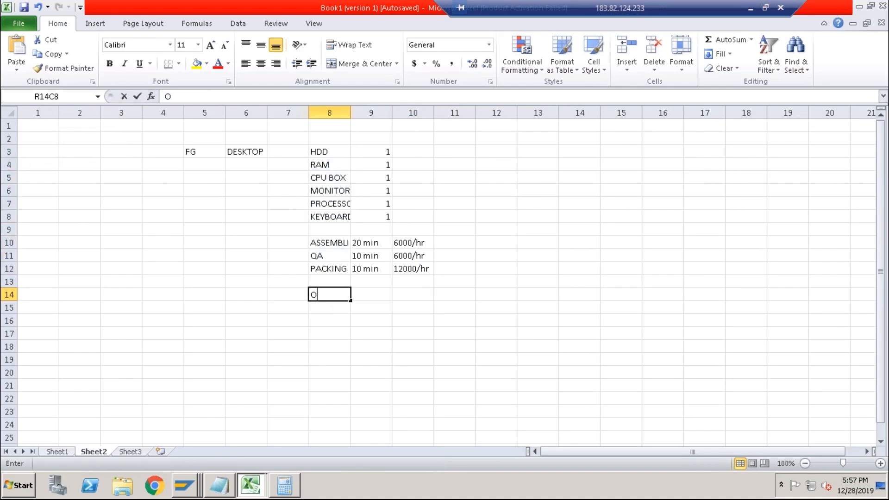
key("Left")
key("Left")
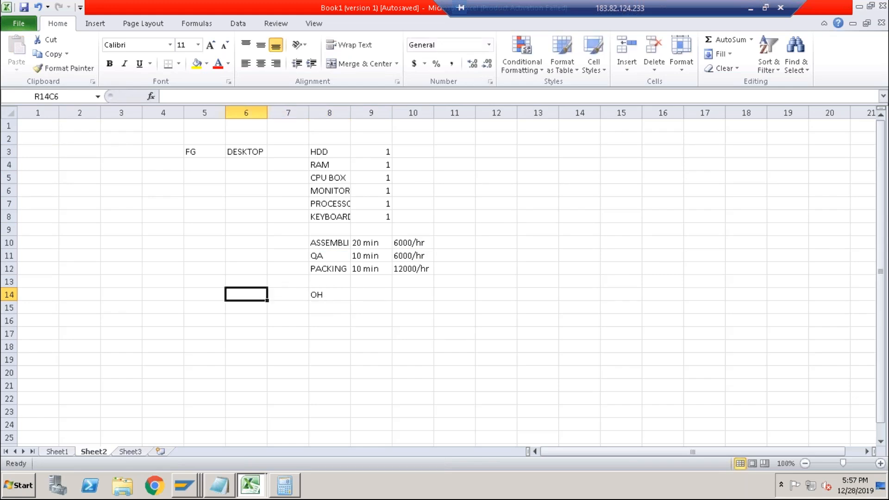
type("Costing ")
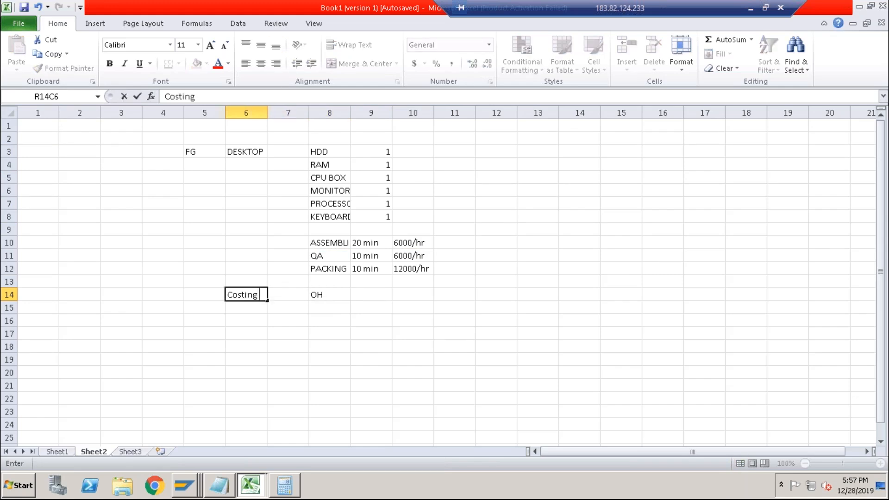
type("Sheet")
key("Return")
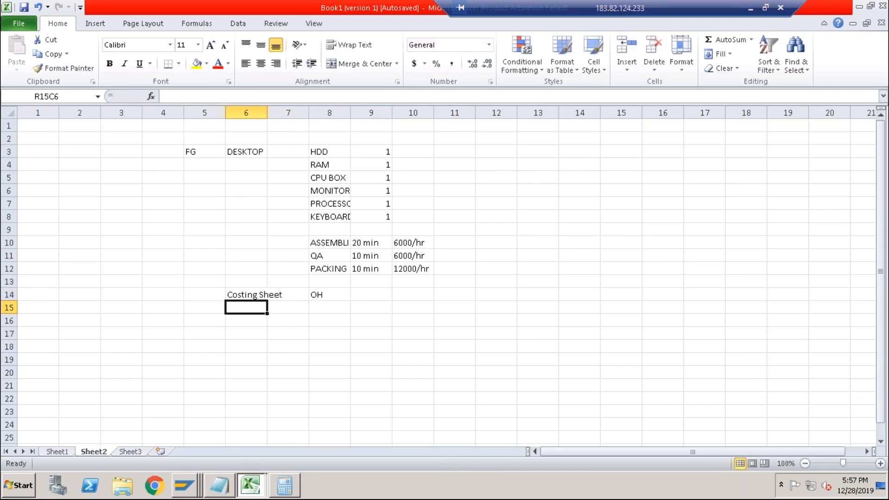
Add Standard Cost, Mark and Release as labels below Costing Sheet in column 6, skipping a row between each.
key("Down")
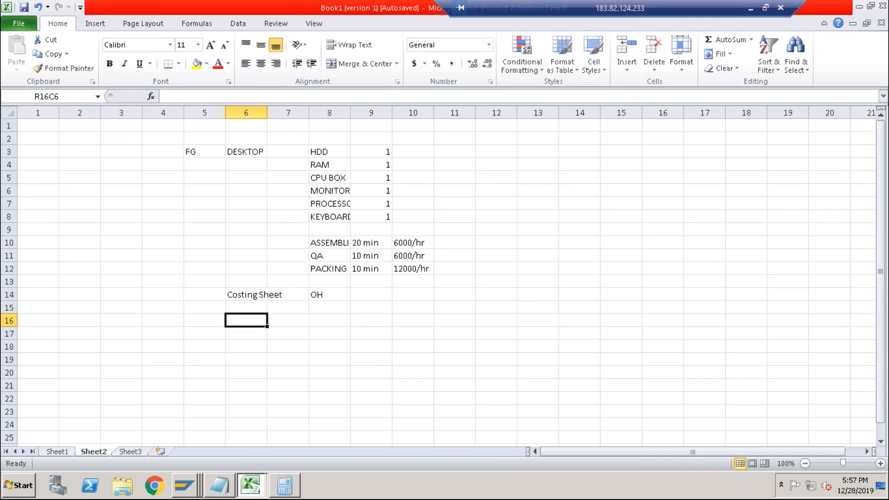
type("Standard Cos")
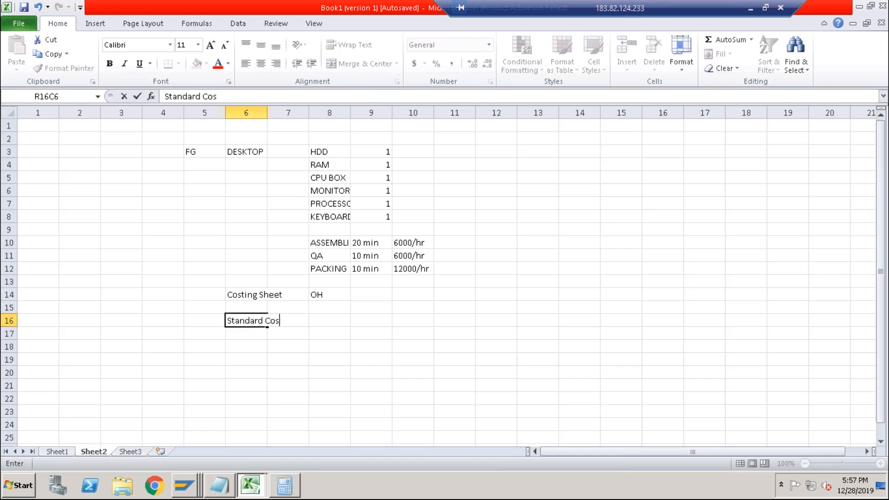
type("t")
key("Return")
left_click(266, 321)
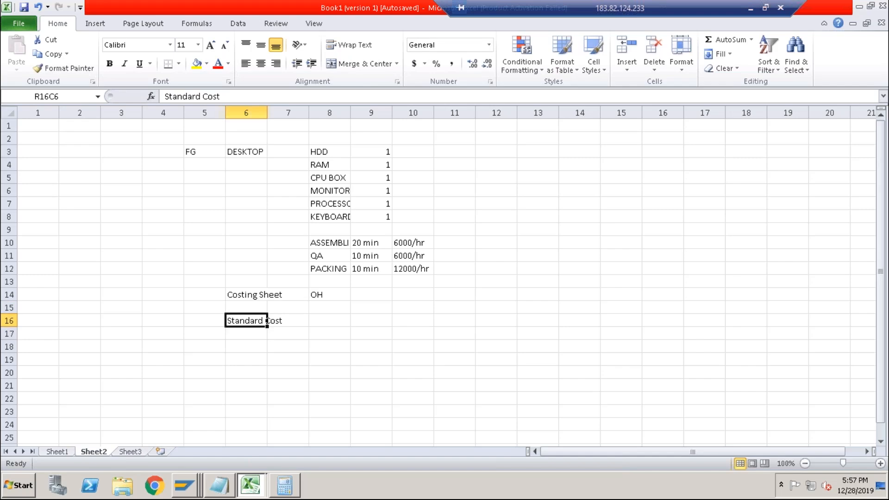
key("Down")
key("Down")
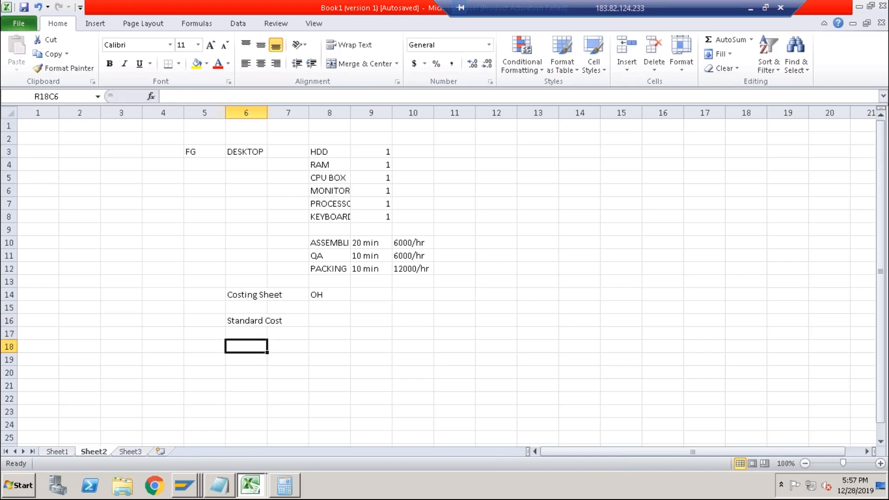
type("Mark")
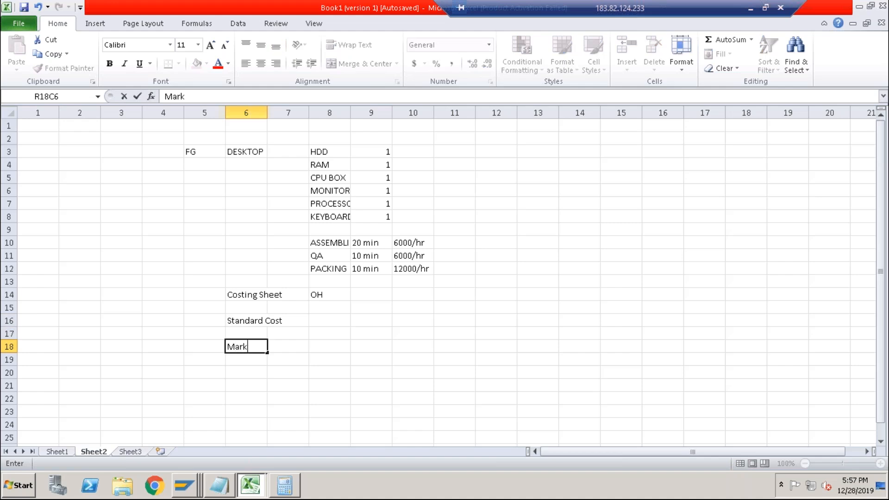
key("Return")
key("Down")
type("Release")
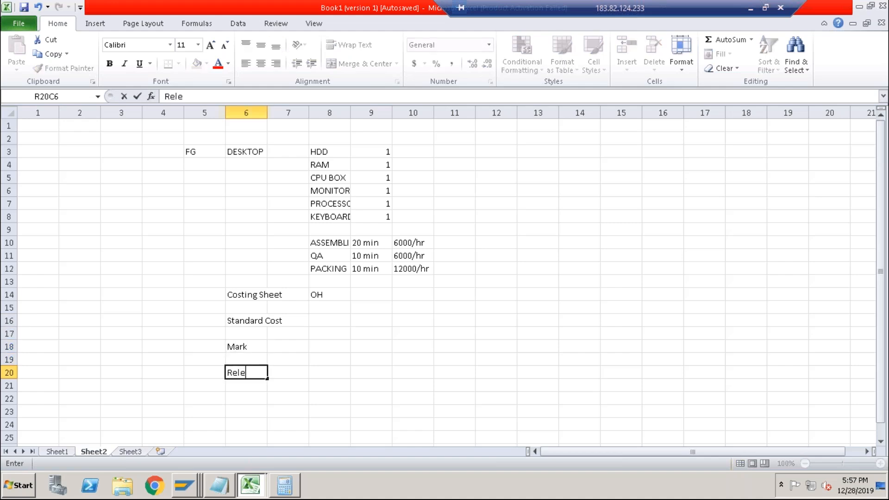
key("Up")
key("Up")
key("Right")
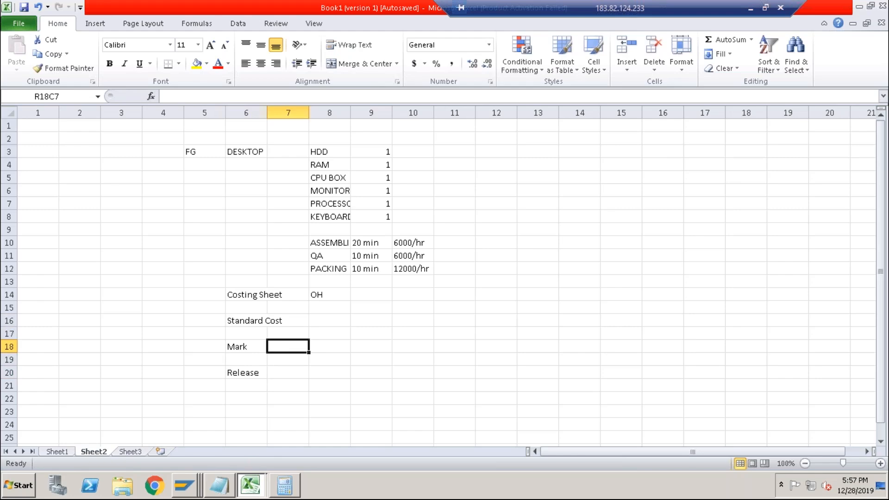
Enter Future beside Mark and Current Price beside Release in column 7 of Sheet2.
type("Fut")
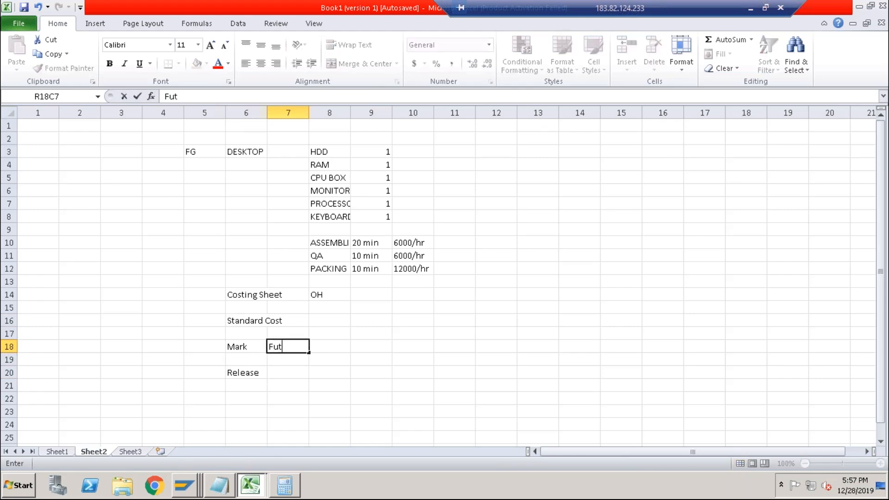
type("ure")
key("Down")
key("Down")
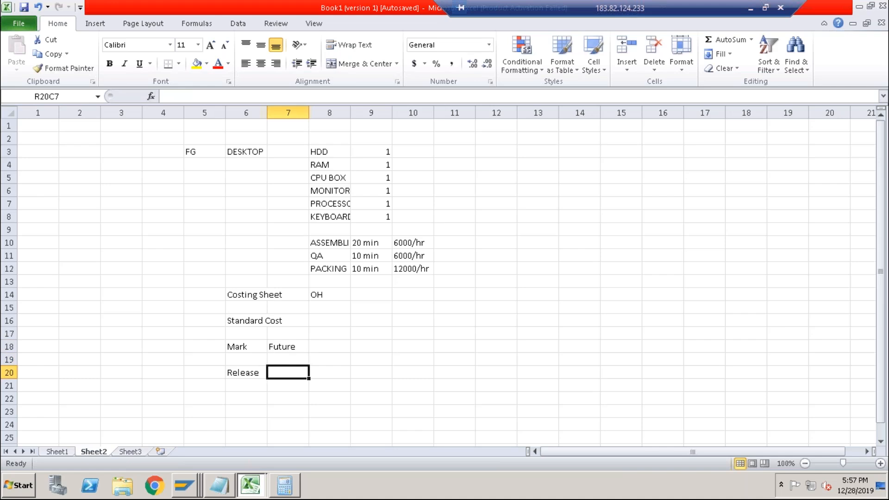
type("Current")
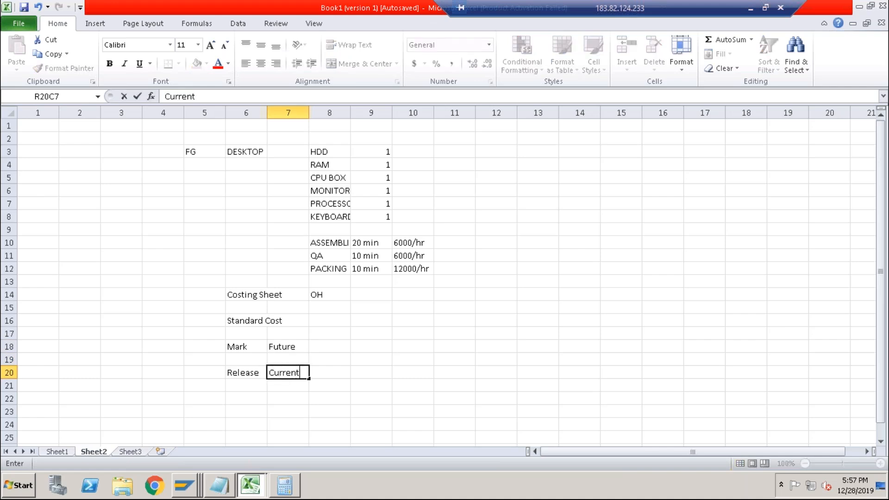
type(" Price")
key("Return")
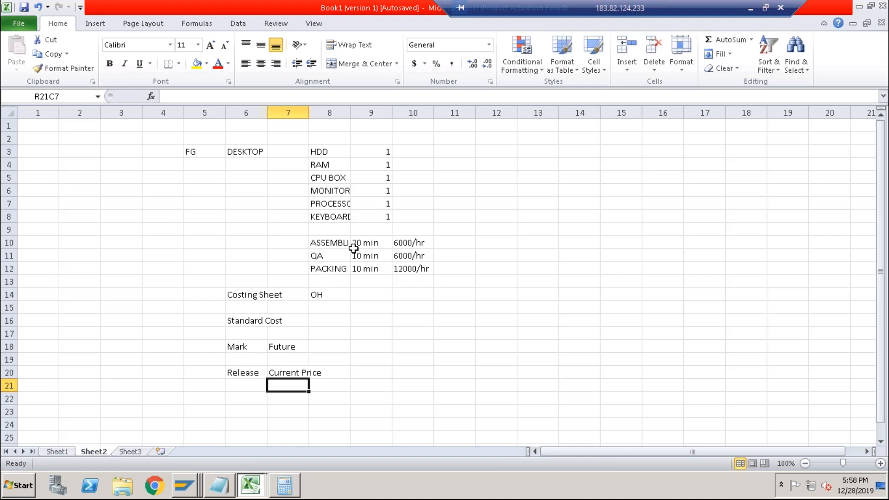
Switch to the RAM material display and review its standard price and price control in Accounting 1.
left_click(188, 486)
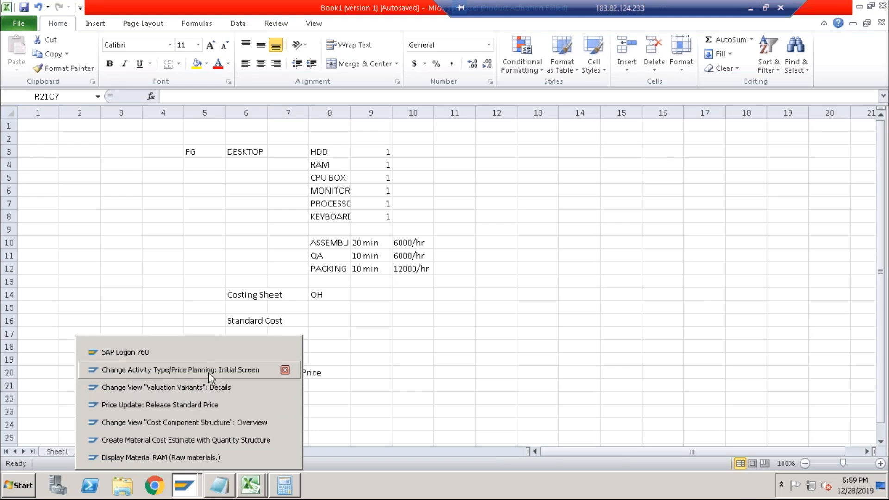
left_click(193, 457)
left_click(113, 306)
left_click_drag(126, 262, 186, 264)
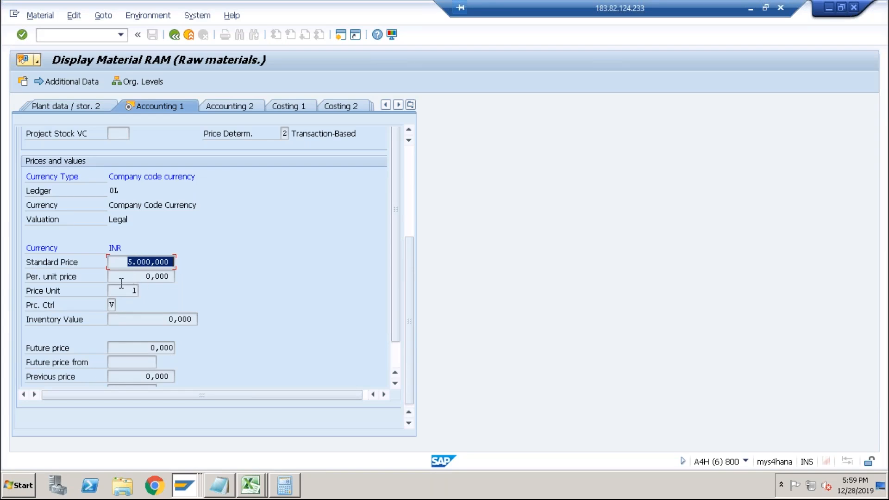
left_click(112, 305)
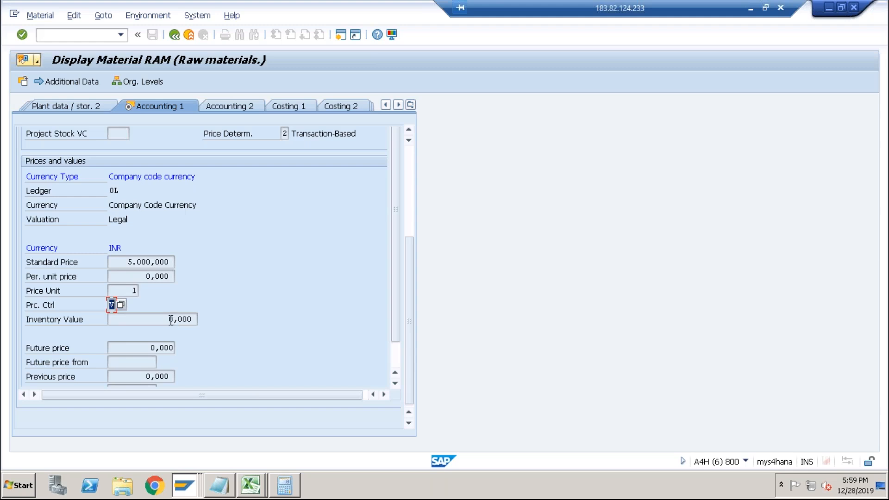
left_click(155, 263)
left_click(410, 191)
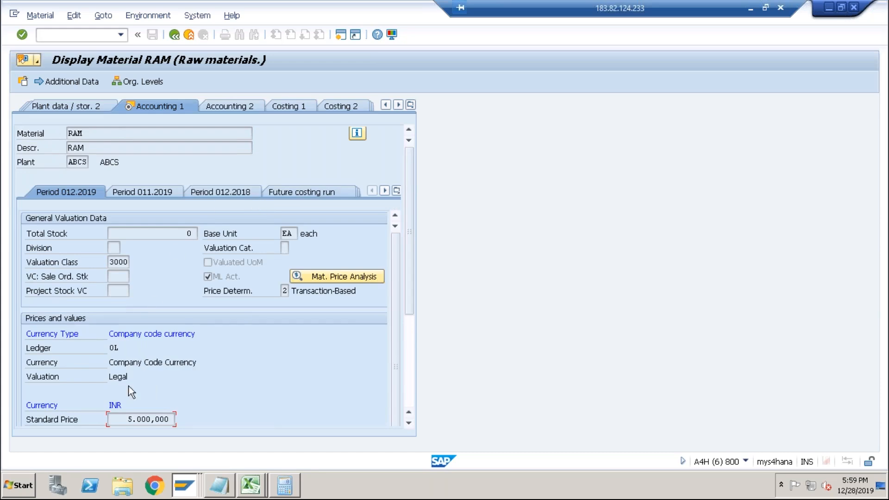
Open Microsoft Word 2010 from the Start menu and close the Office activation wizard.
left_click(29, 487)
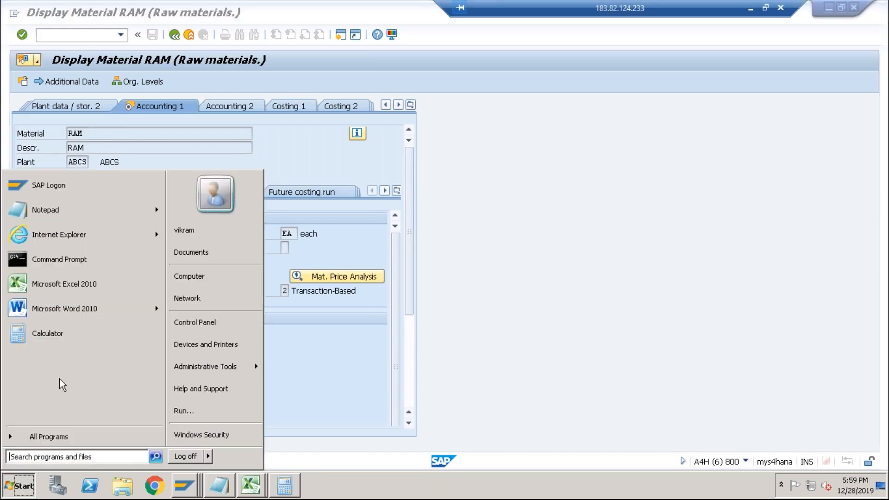
left_click(88, 309)
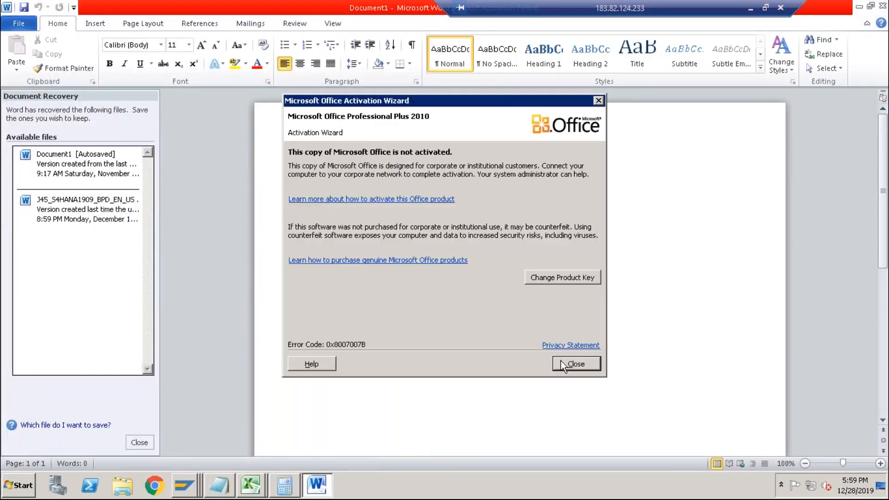
left_click(561, 364)
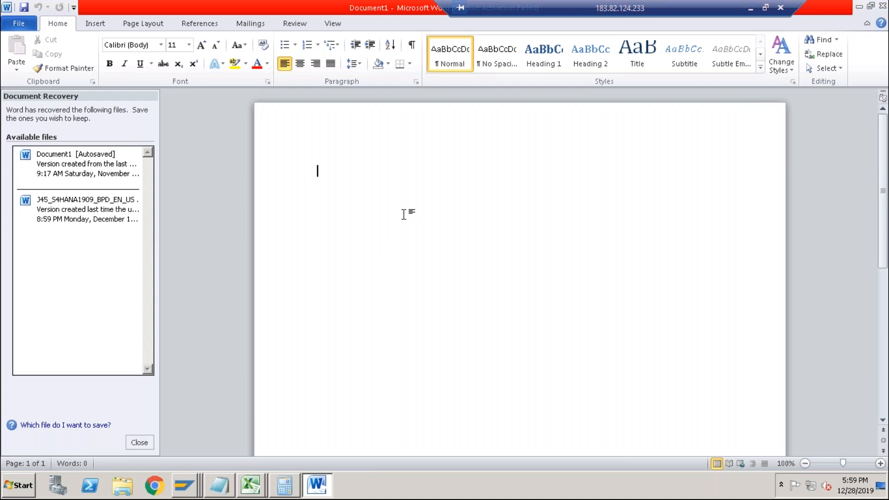
Write the heading 2 Separate Projects: and start a numbered list two lines below it.
type("2 Separate Projects:")
key("Return")
key("Return")
type("1. ")
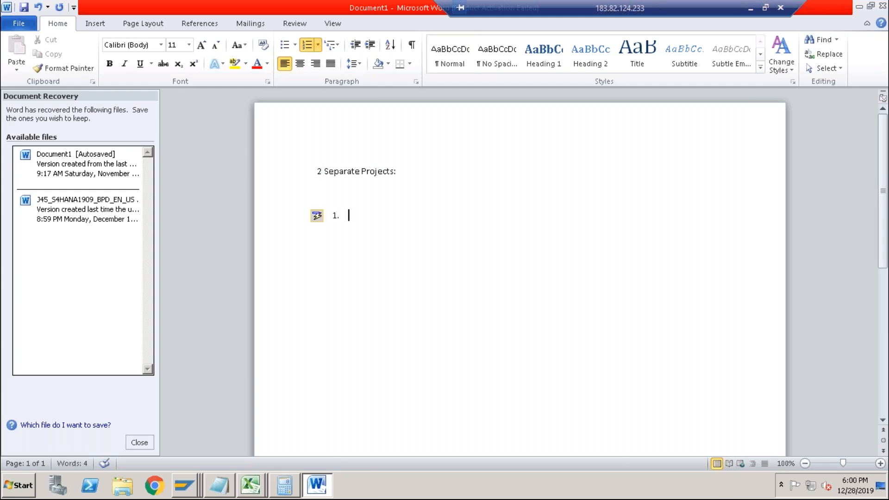
type("Water Bottl")
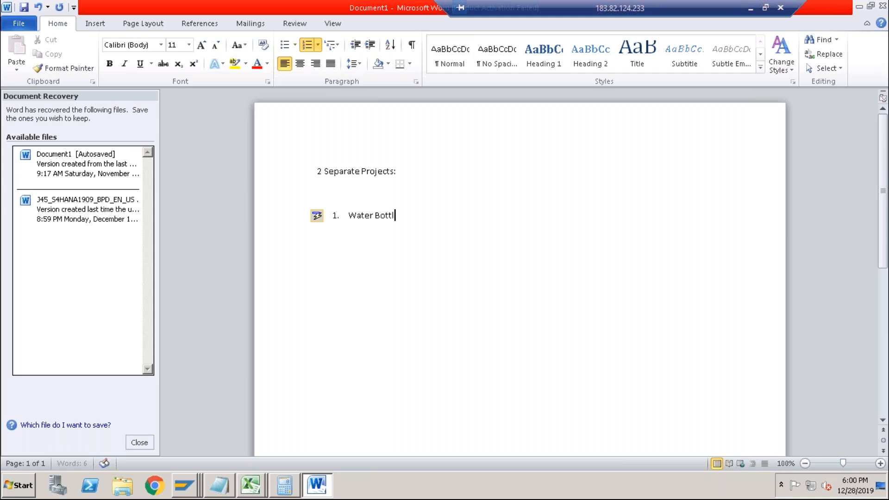
type("e Manufacturing")
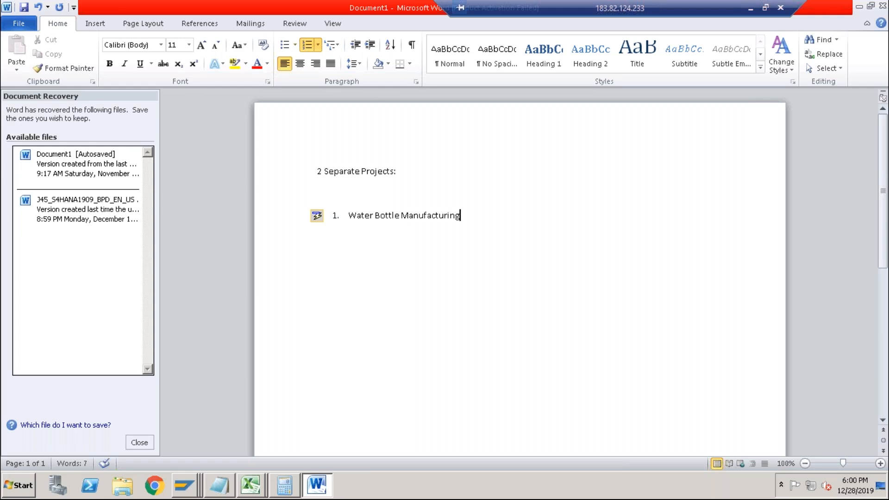
Enter Water Bottle Filling as the first numbered item and start the second item.
key("BackSpace")
key("BackSpace")
key("BackSpace")
key("BackSpace")
key("BackSpace")
key("BackSpace")
key("BackSpace")
key("BackSpace")
key("BackSpace")
key("BackSpace")
key("BackSpace")
key("BackSpace")
key("BackSpace")
key("BackSpace")
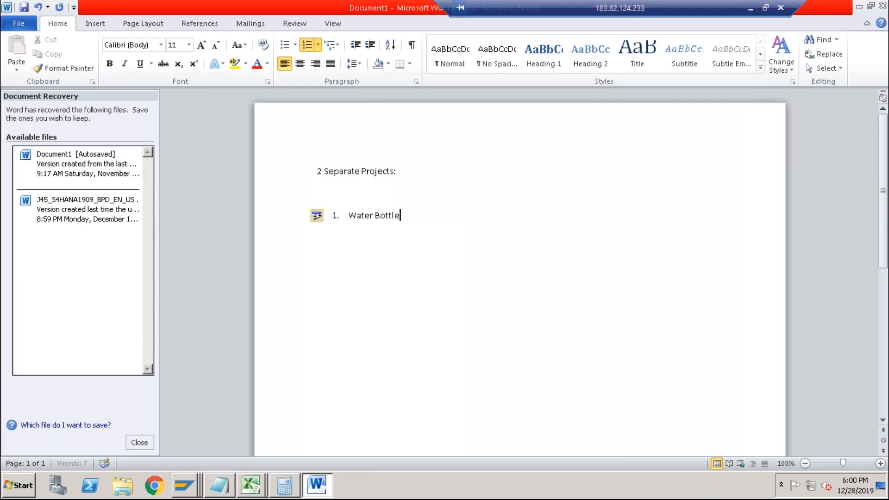
type("Filling")
key("Return")
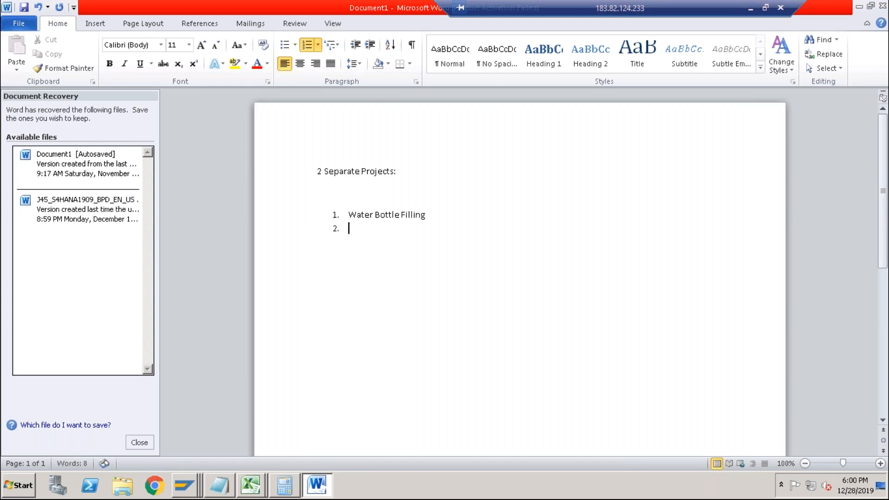